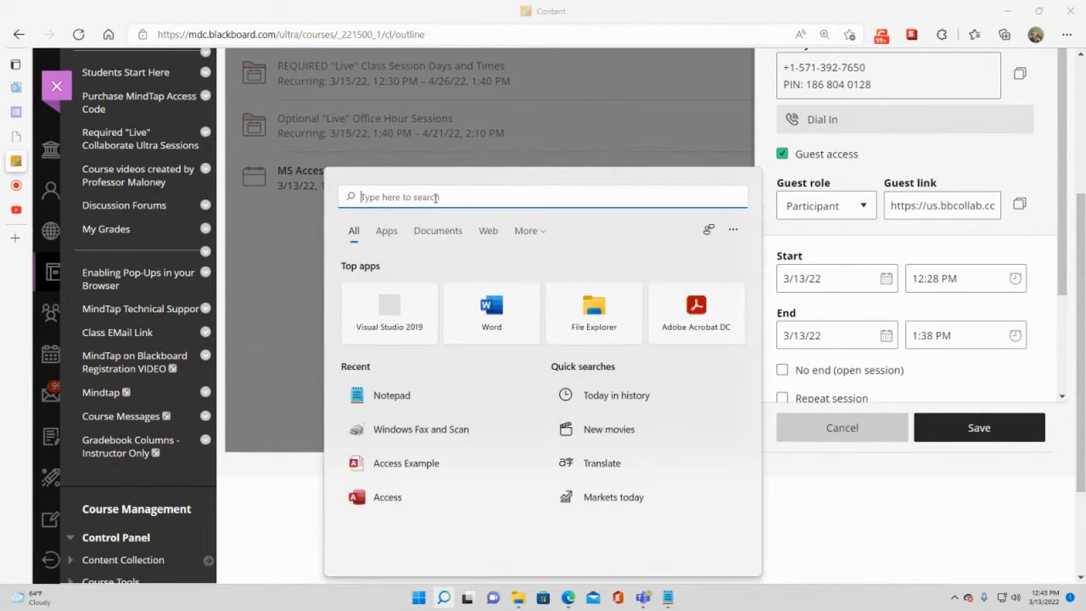
# Open Access and create a blank database named Access Example DB
pyautogui.write('acc')
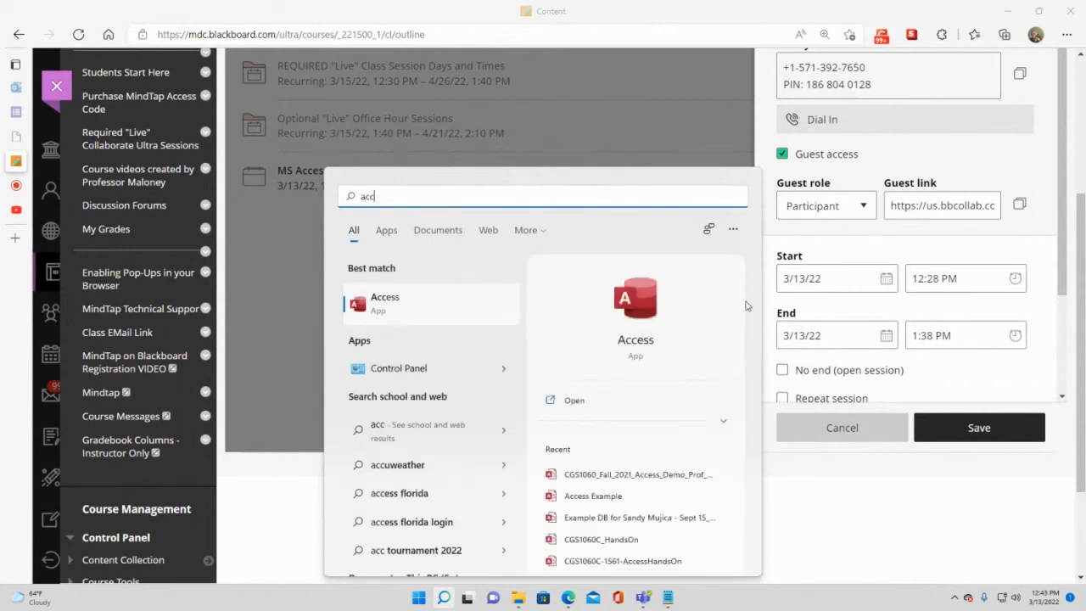
pyautogui.click(638, 317)
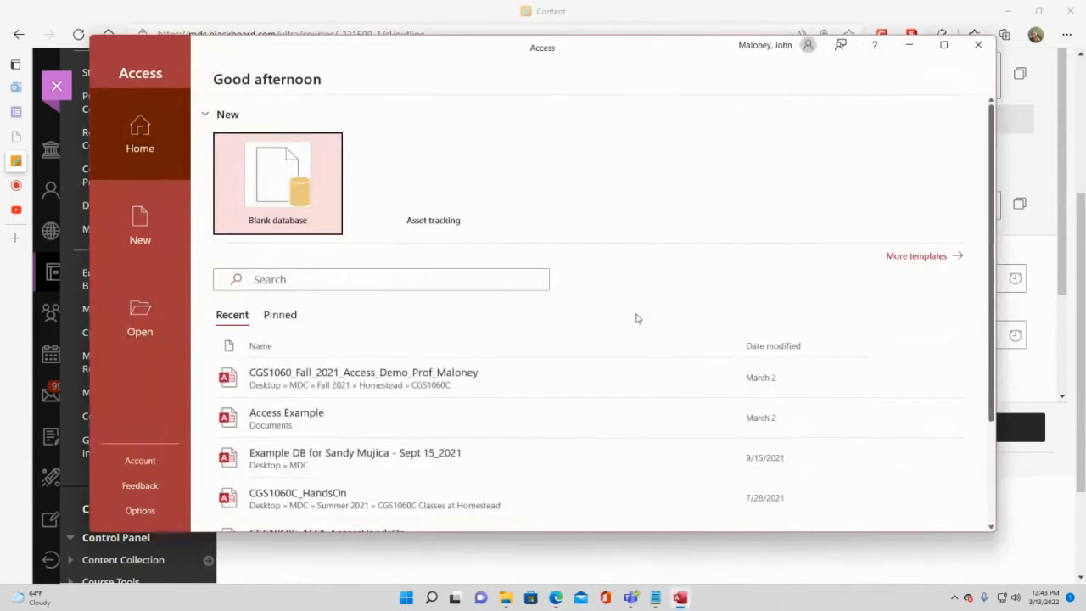
pyautogui.click(266, 186)
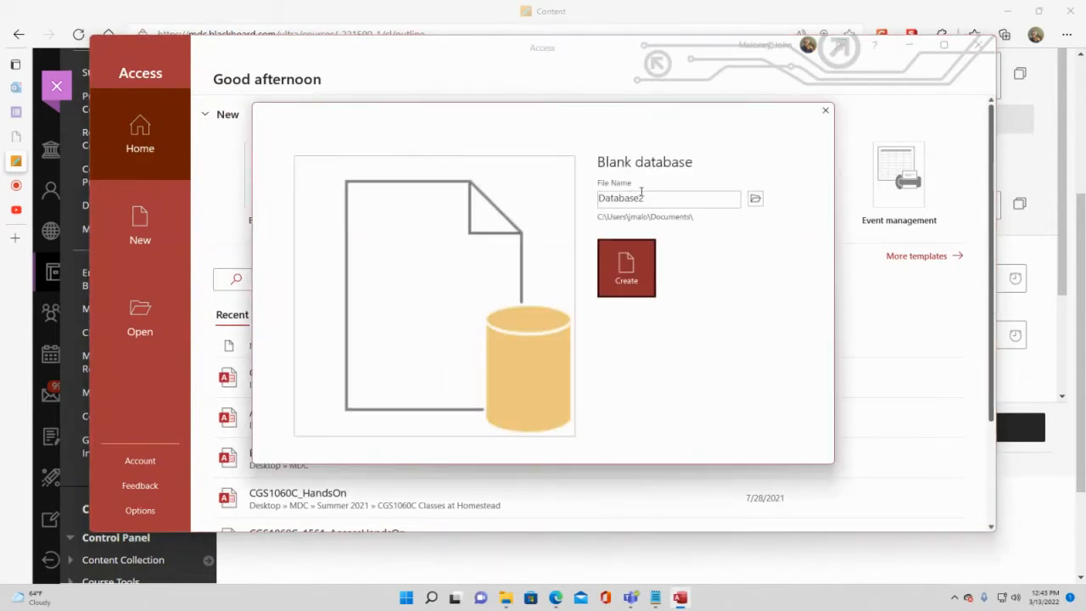
pyautogui.doubleClick(658, 198)
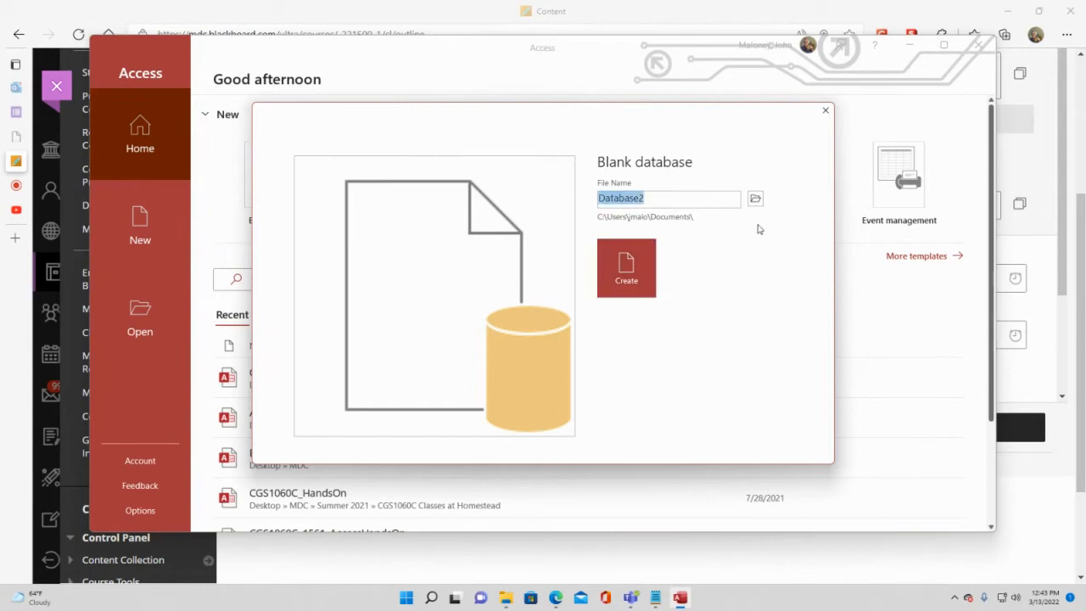
pyautogui.write('Acces')
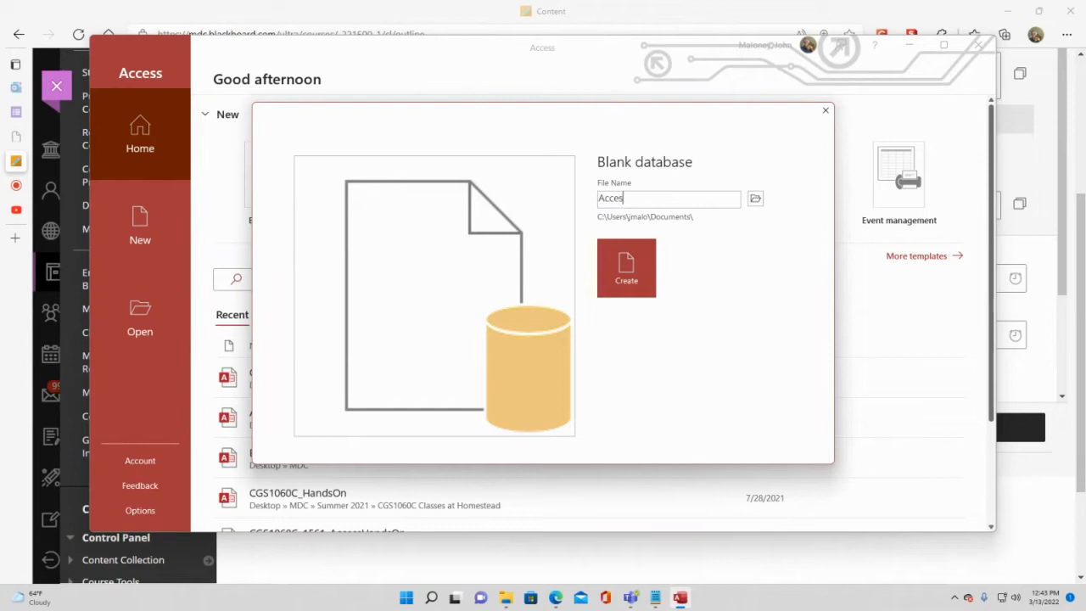
pyautogui.write('s Example DB')
pyautogui.click(619, 258)
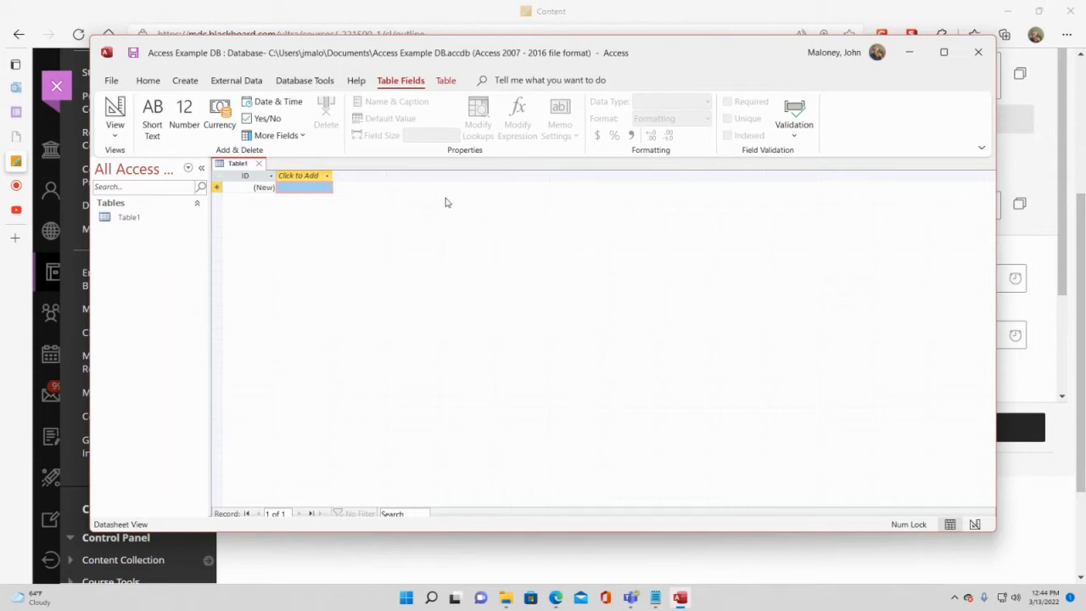
# Switch the new table to Design View, saving it under the name Classes
pyautogui.click(115, 135)
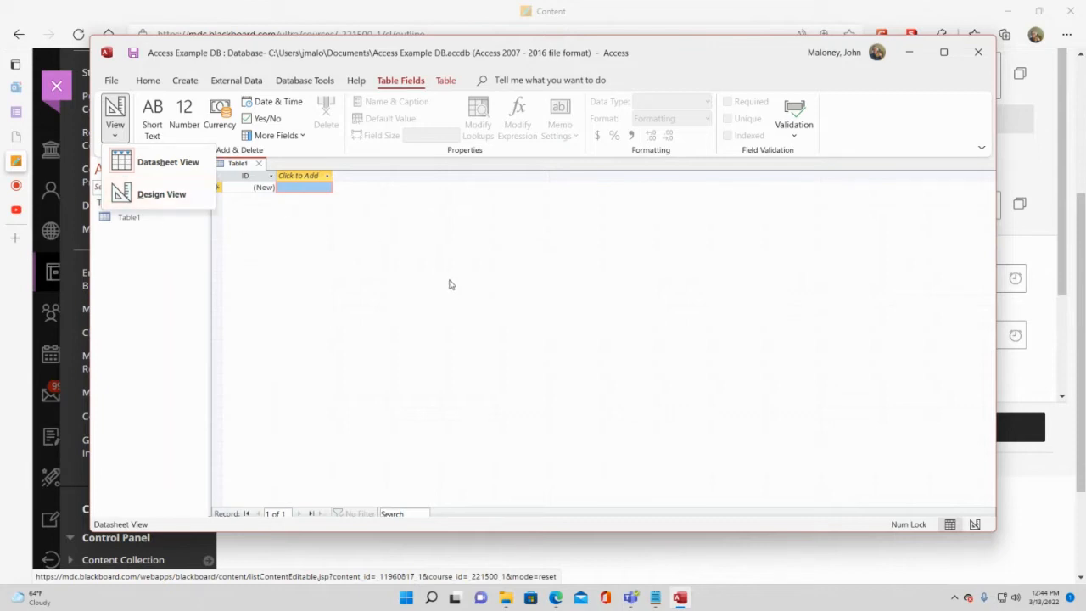
pyautogui.click(315, 48)
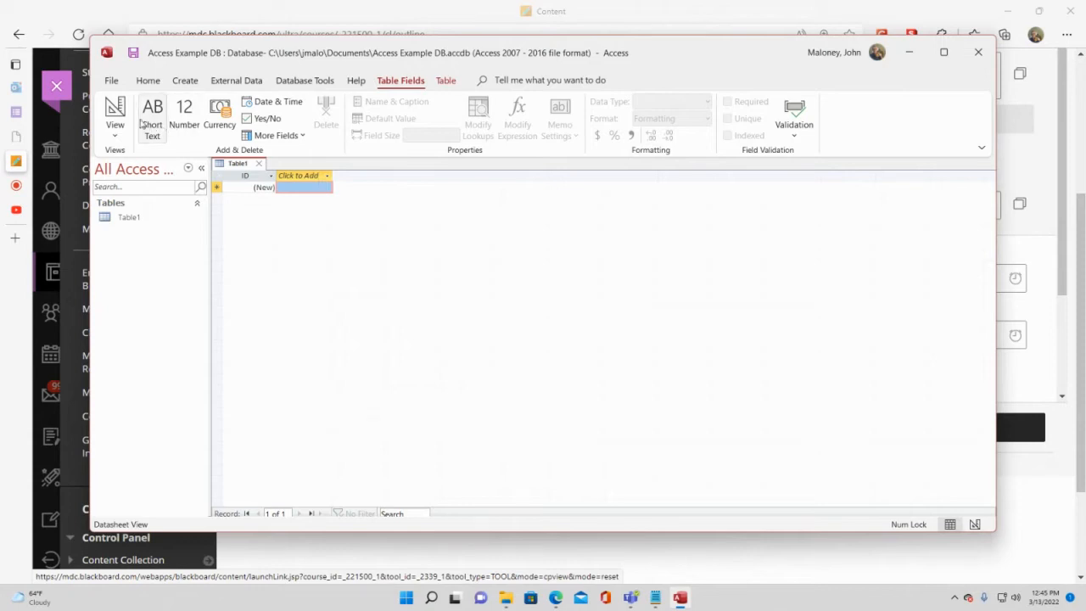
pyautogui.click(115, 117)
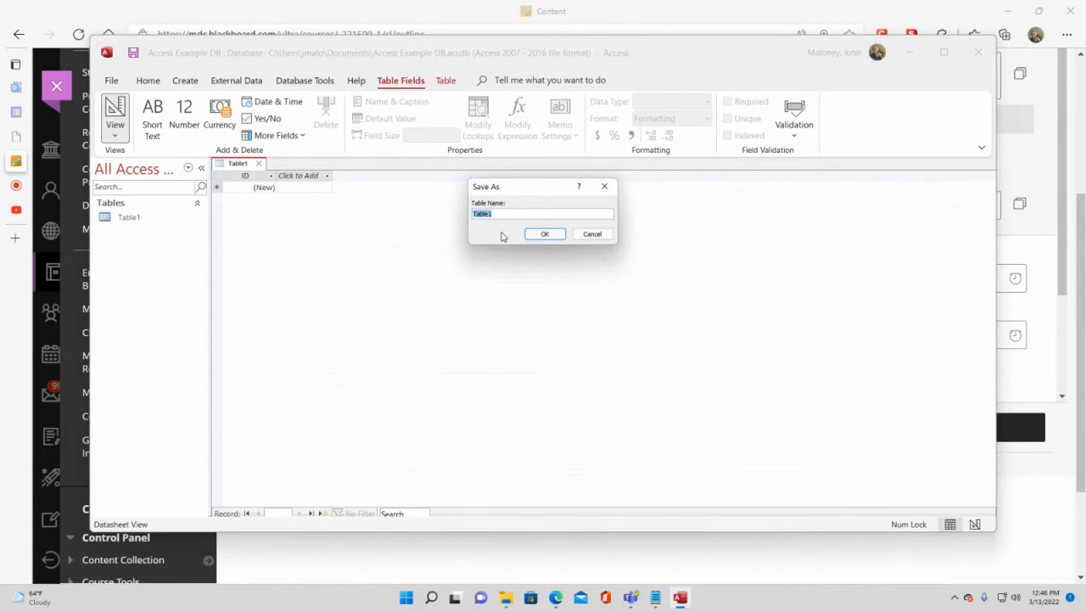
pyautogui.write('Classes')
pyautogui.click(544, 234)
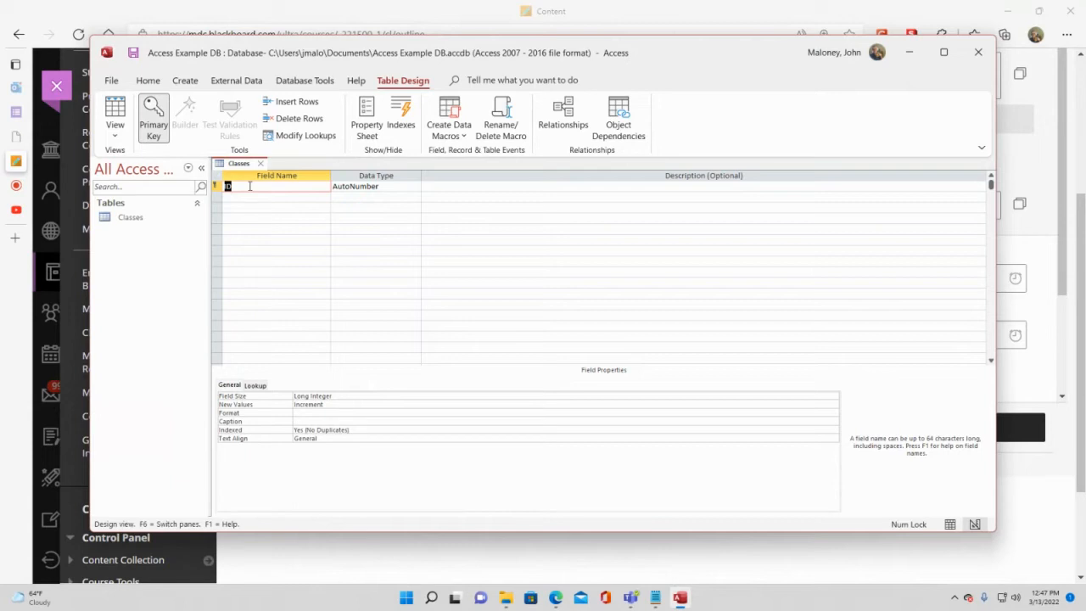
# Rename the ID field to ClassCode, make it Short Text, and describe it as "Primary key for Classes table"
pyautogui.write('ClassCode')
pyautogui.press('Tab')
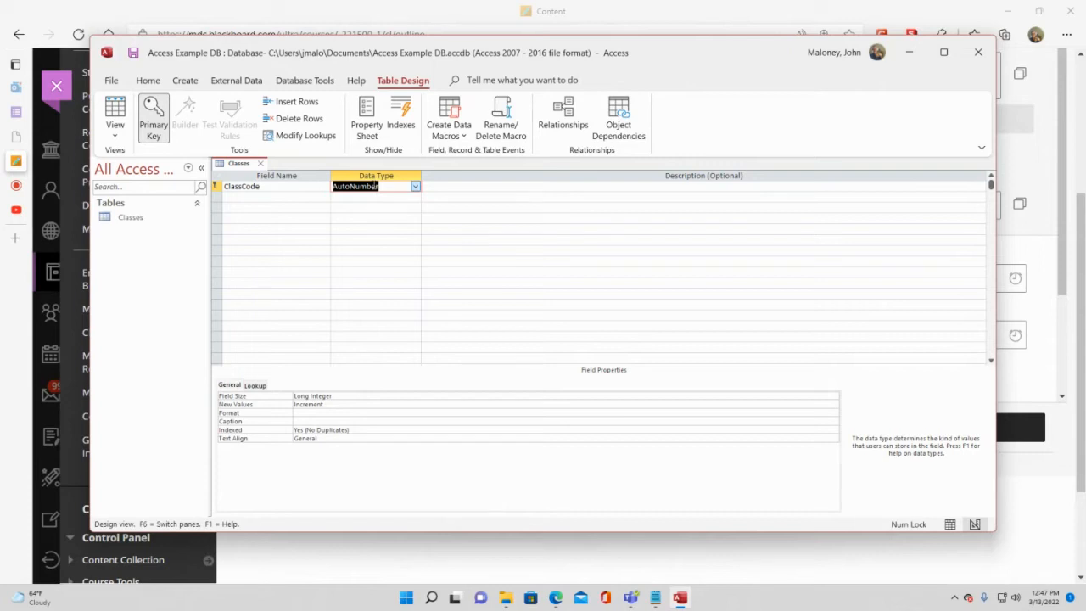
pyautogui.click(416, 188)
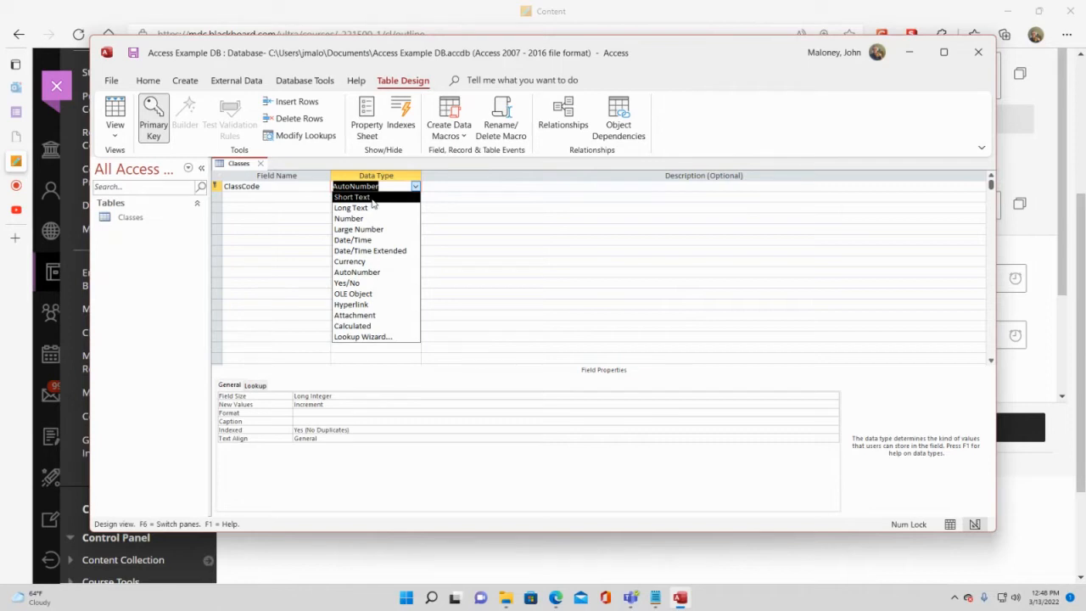
pyautogui.click(372, 200)
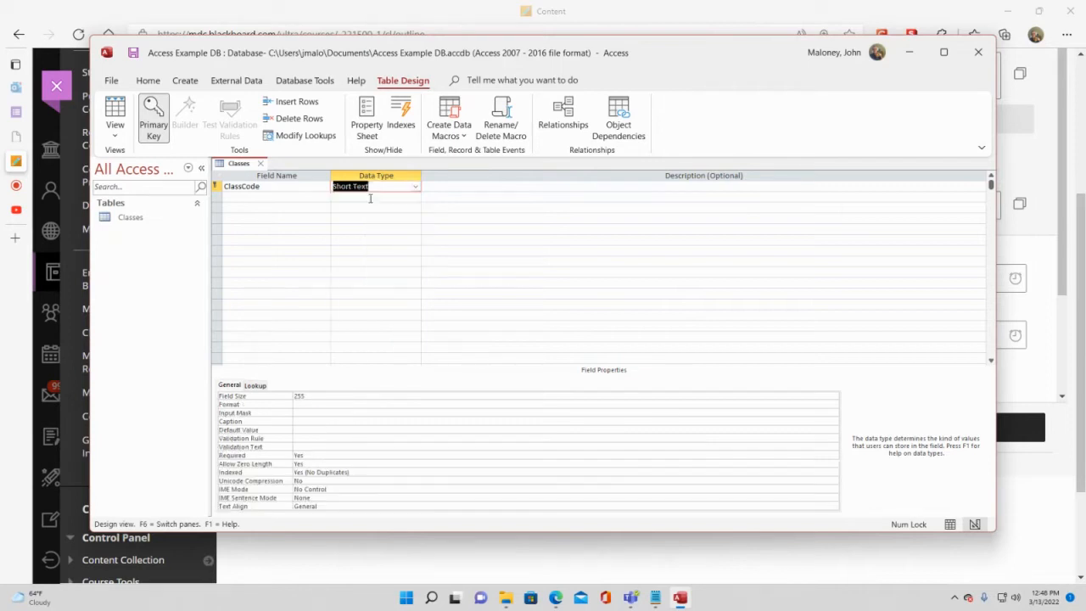
pyautogui.click(450, 185)
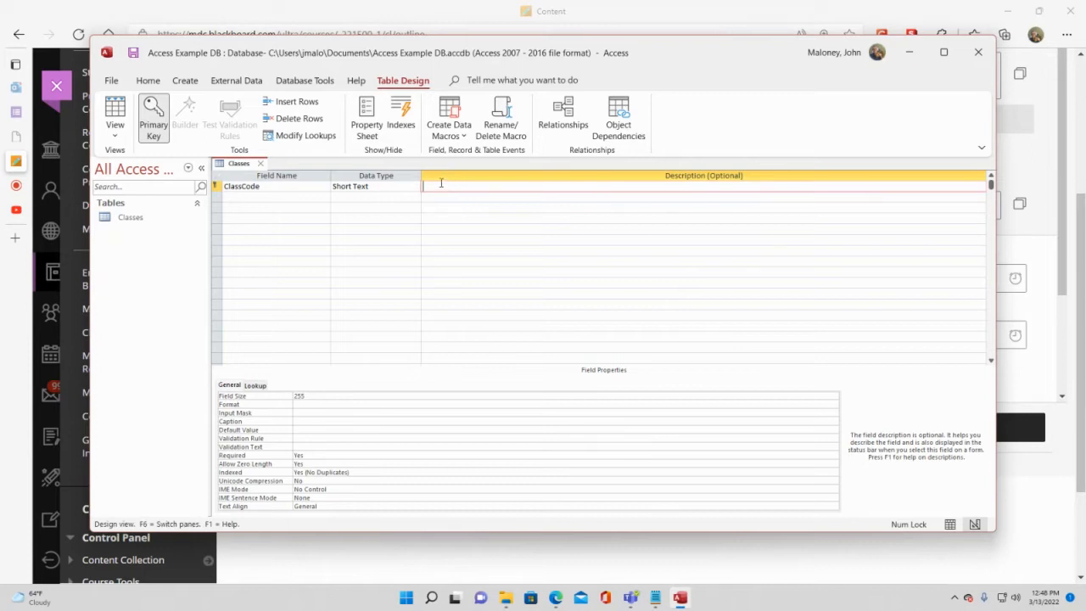
pyautogui.write('Primary key for Classes table')
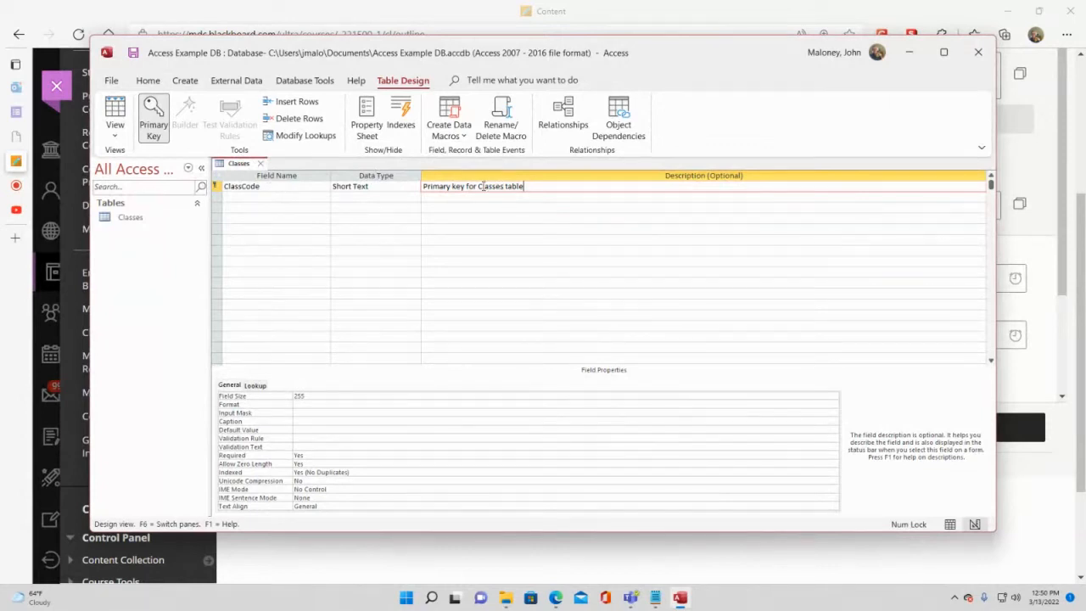
# Add a Short Text field named ClassName with the description "Class name"
pyautogui.click(256, 196)
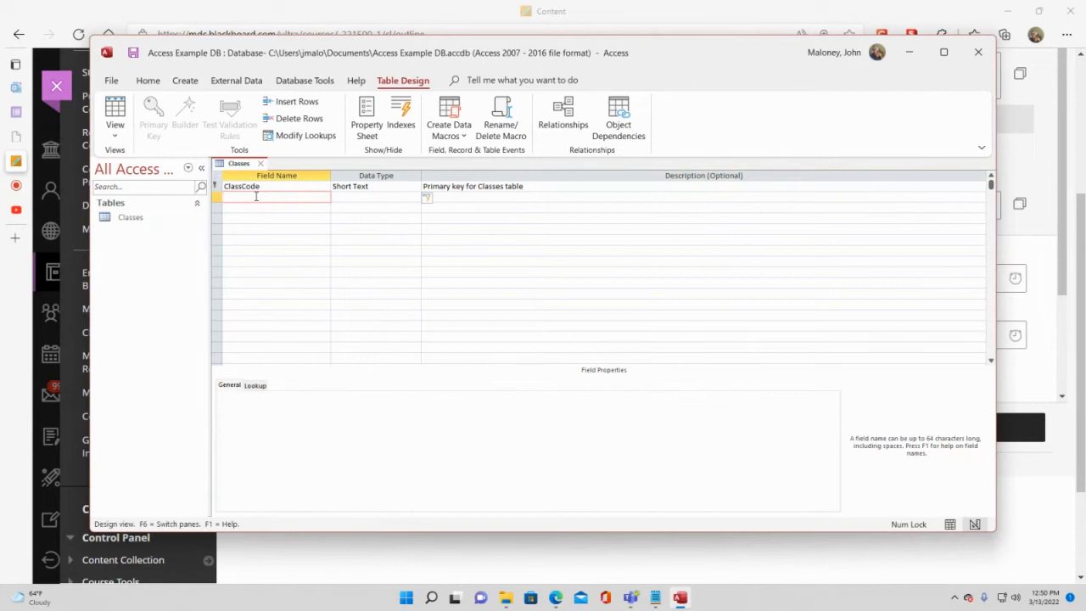
pyautogui.write('ClassName')
pyautogui.click(350, 194)
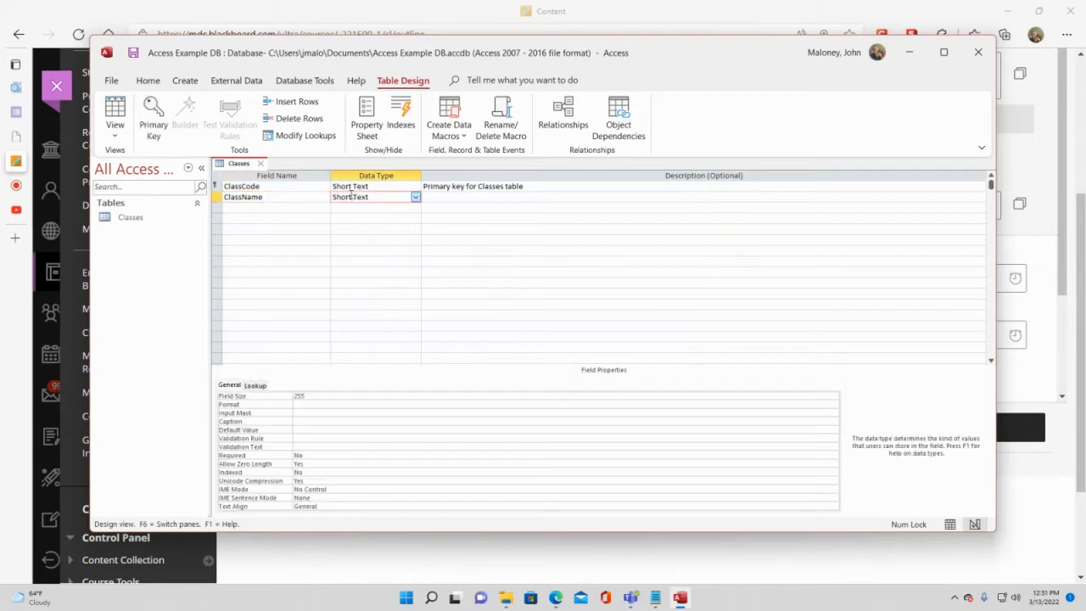
pyautogui.click(416, 197)
pyautogui.click(416, 197)
pyautogui.click(416, 197)
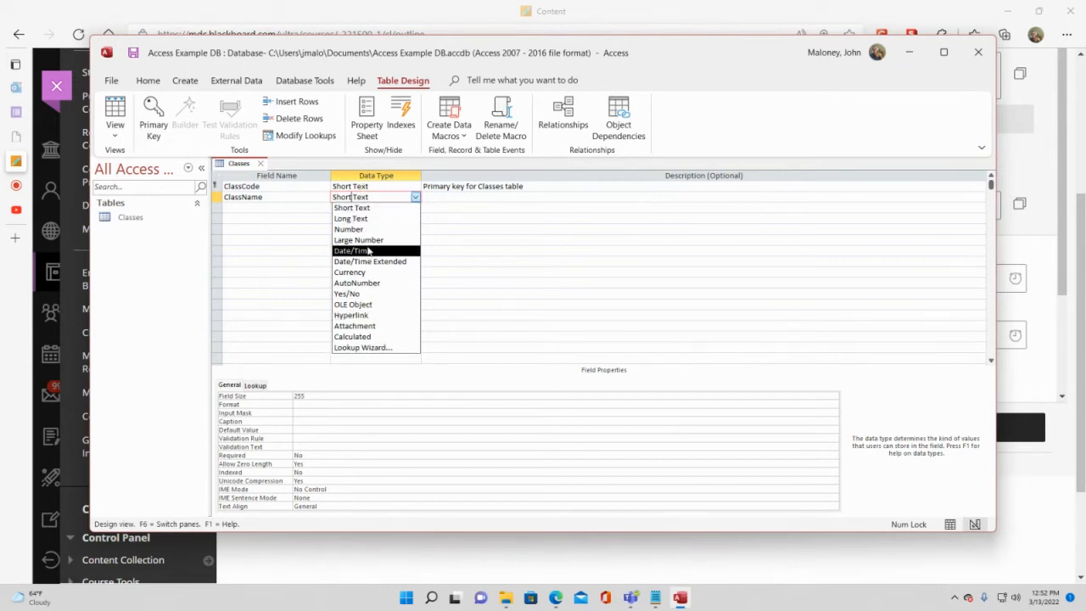
pyautogui.click(473, 187)
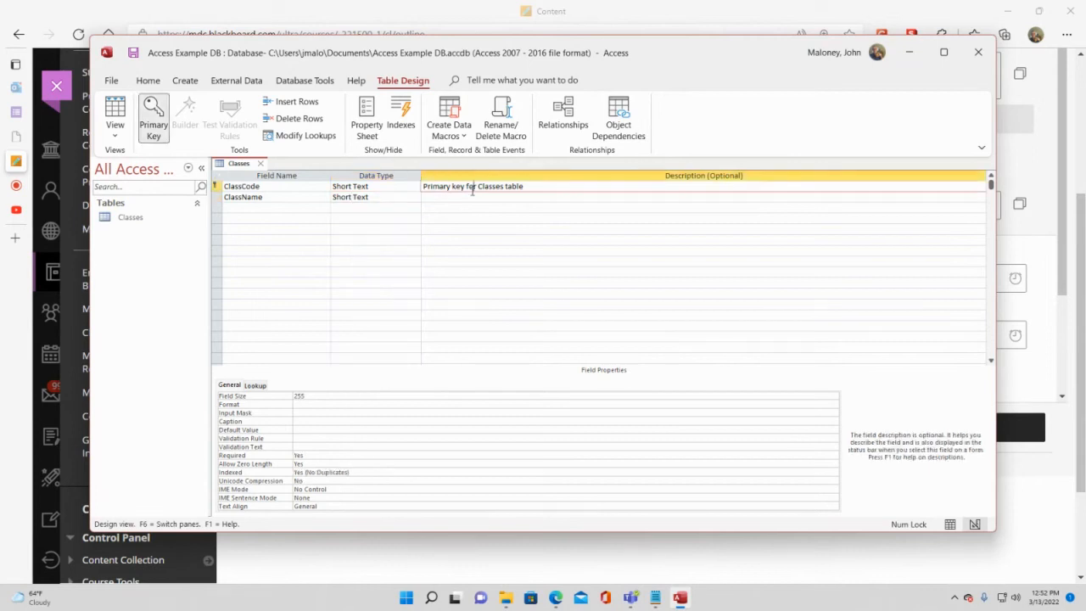
pyautogui.click(460, 197)
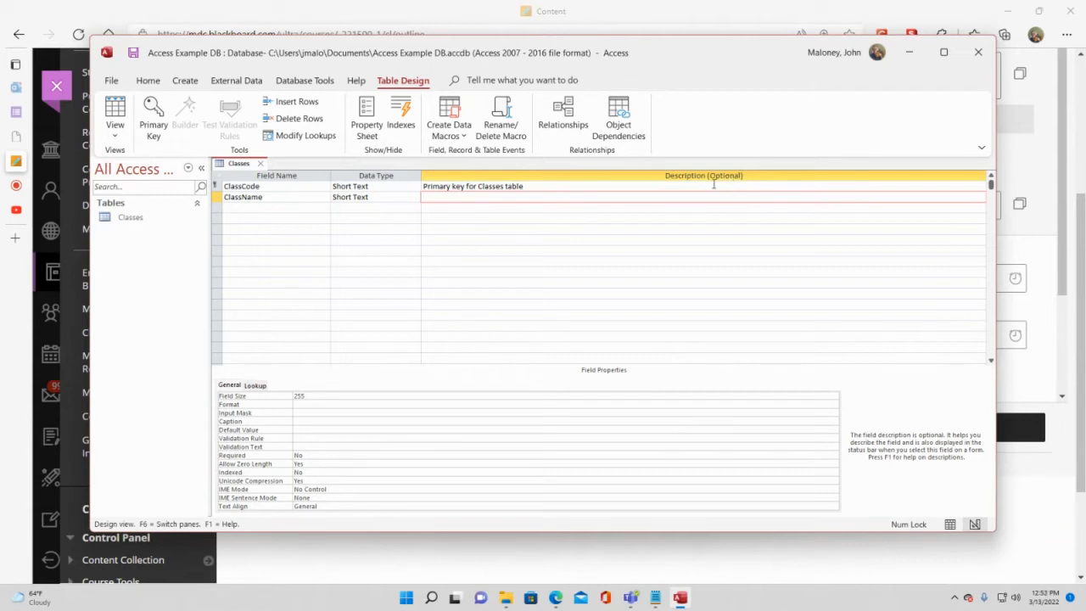
pyautogui.write('Class name')
# Set the field size of the ClassCode field to 10
pyautogui.click(280, 210)
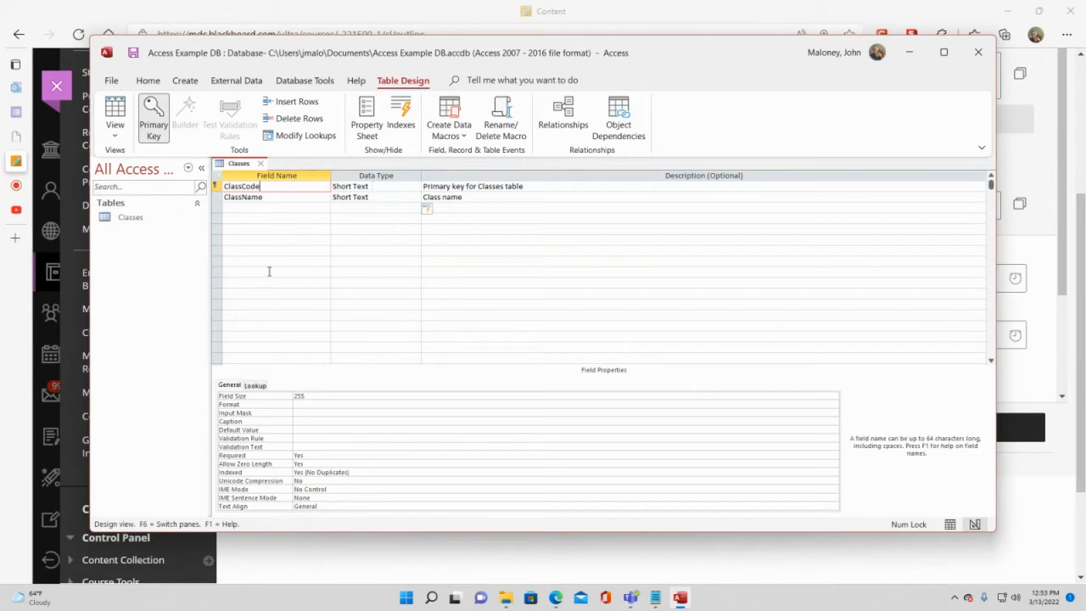
pyautogui.click(263, 197)
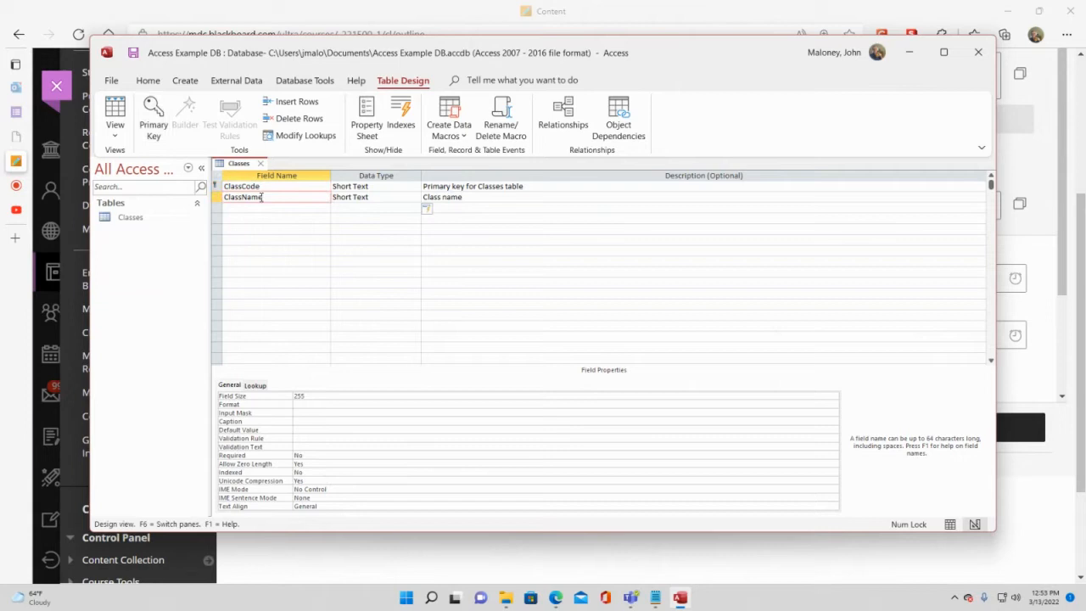
pyautogui.click(272, 188)
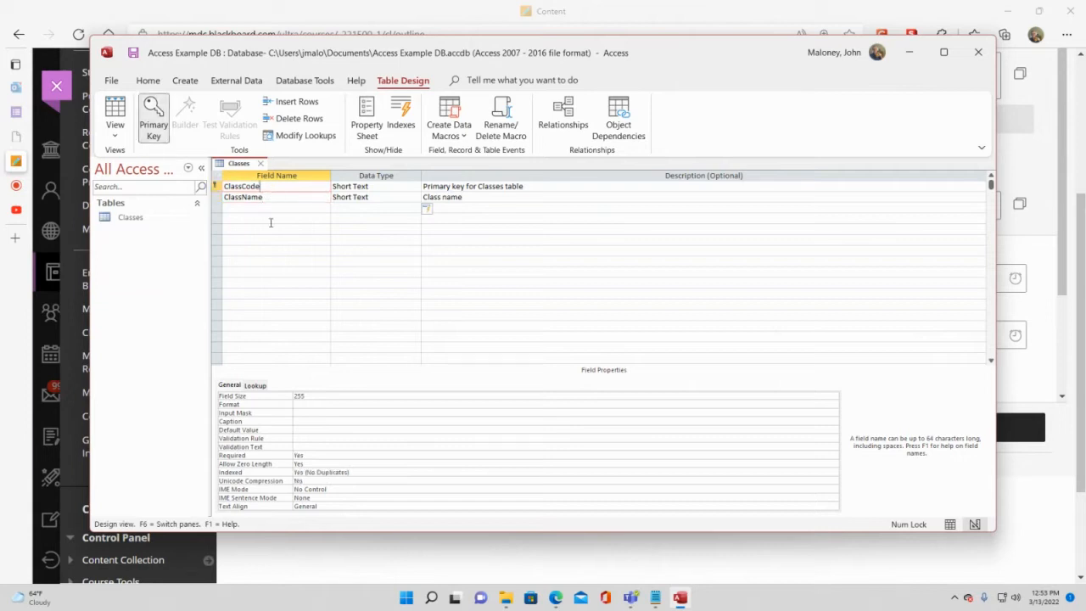
pyautogui.click(307, 395)
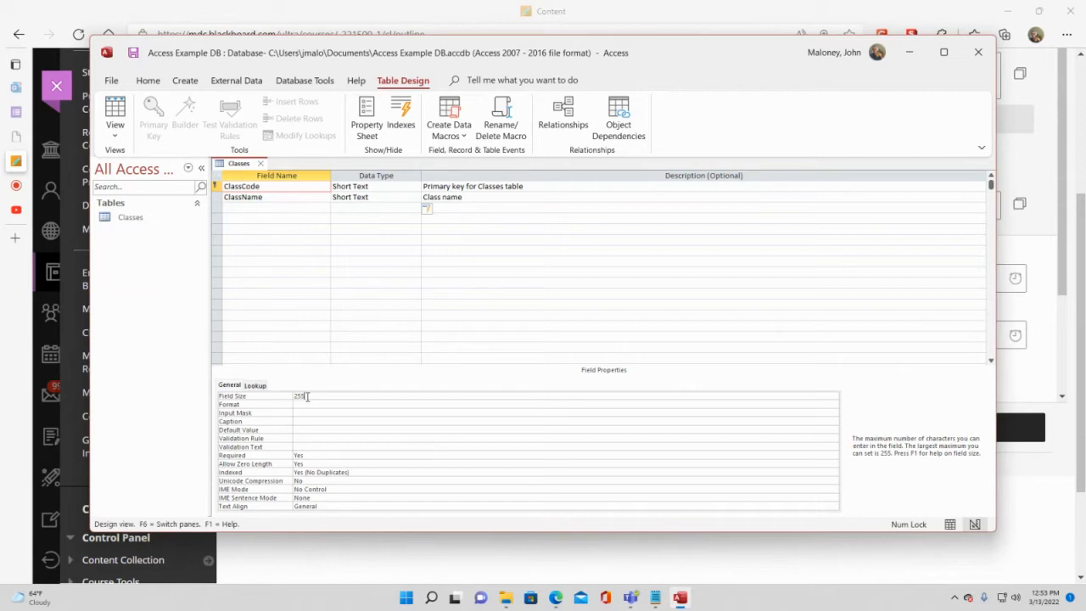
pyautogui.press('BackSpace')
pyautogui.press('BackSpace')
pyautogui.press('BackSpace')
pyautogui.write('10')
pyautogui.click(321, 406)
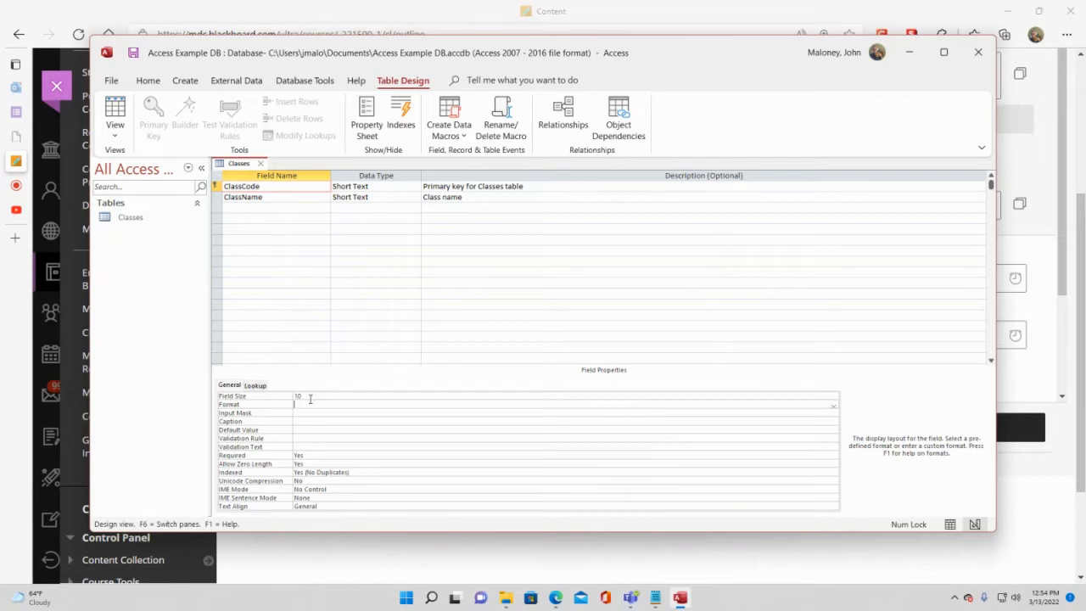
# Set the field size of the ClassName field to 55
pyautogui.click(339, 196)
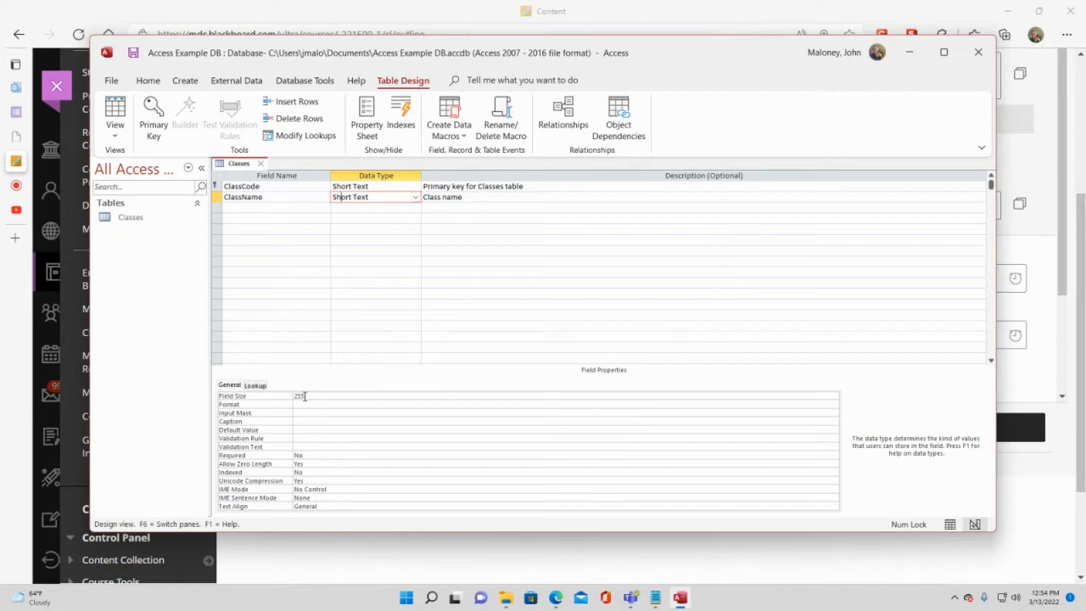
pyautogui.click(304, 395)
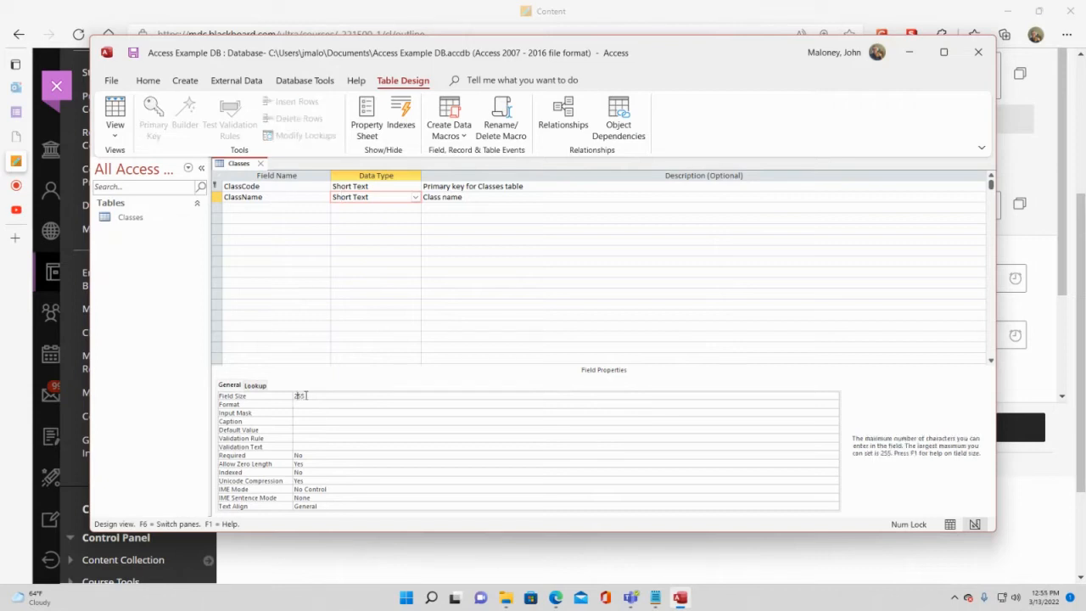
pyautogui.press('BackSpace')
pyautogui.press('Return')
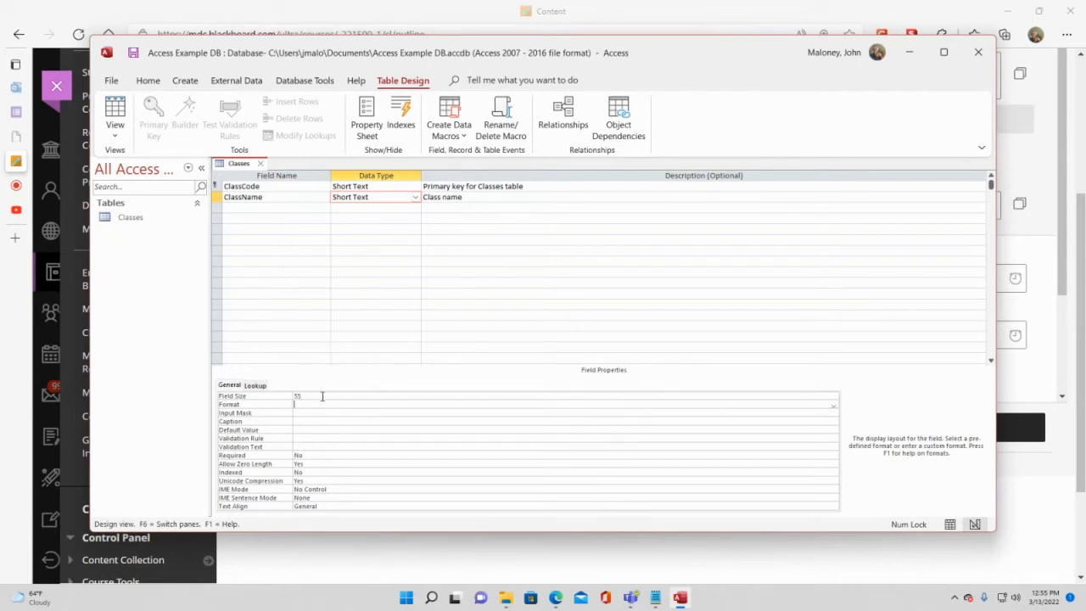
pyautogui.click(321, 397)
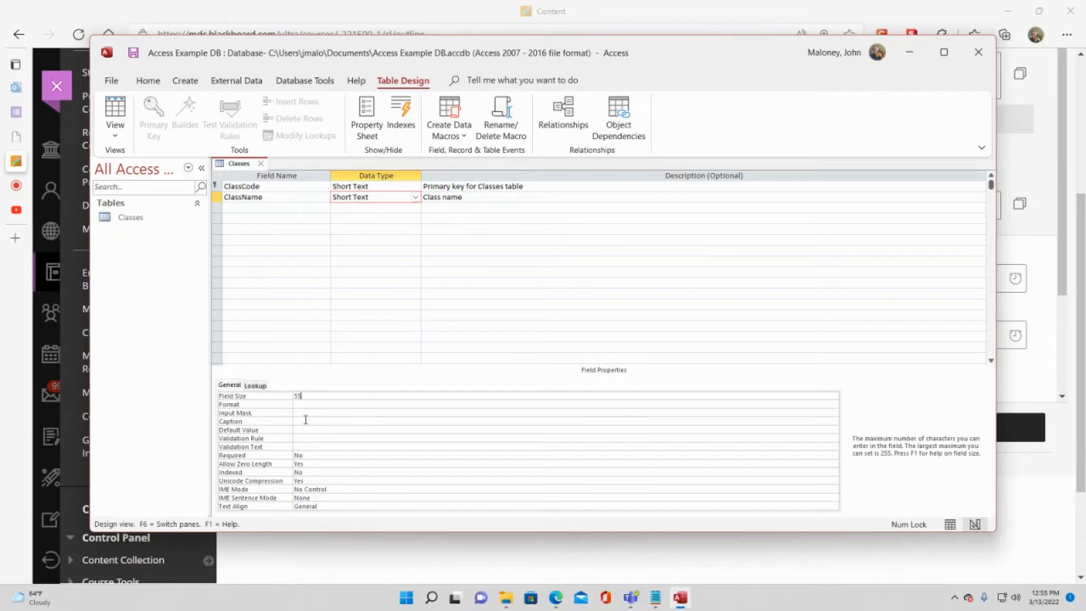
# Give the ClassName field the caption "Class Name"
pyautogui.click(305, 419)
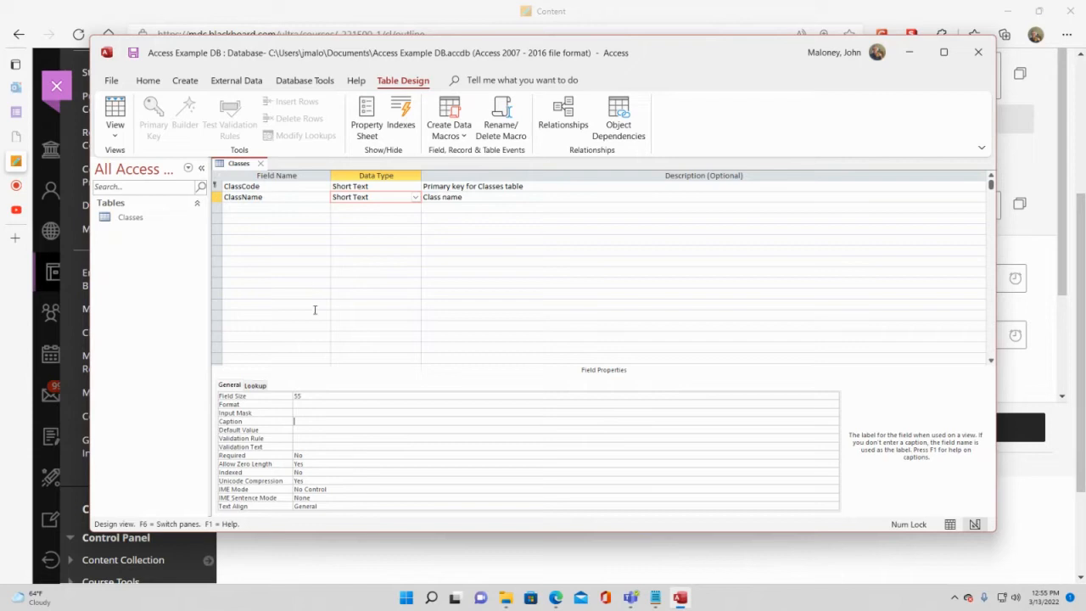
pyautogui.write('Class Name')
pyautogui.moveTo(2, 218)
pyautogui.click(317, 428)
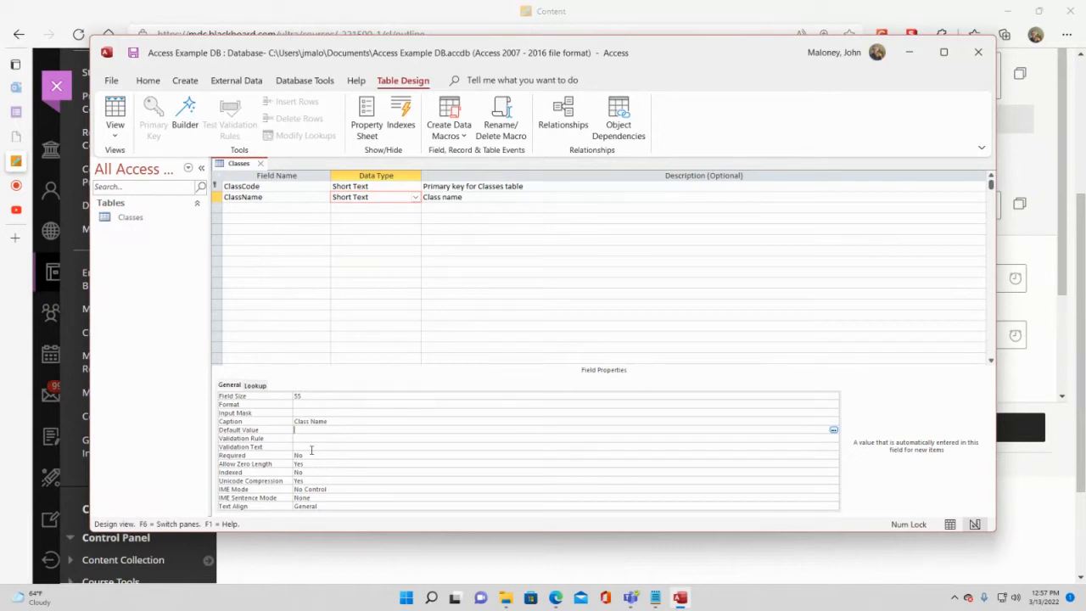
# Set the ClassName field's Required property to Yes and Allow Zero Length to No
pyautogui.click(308, 439)
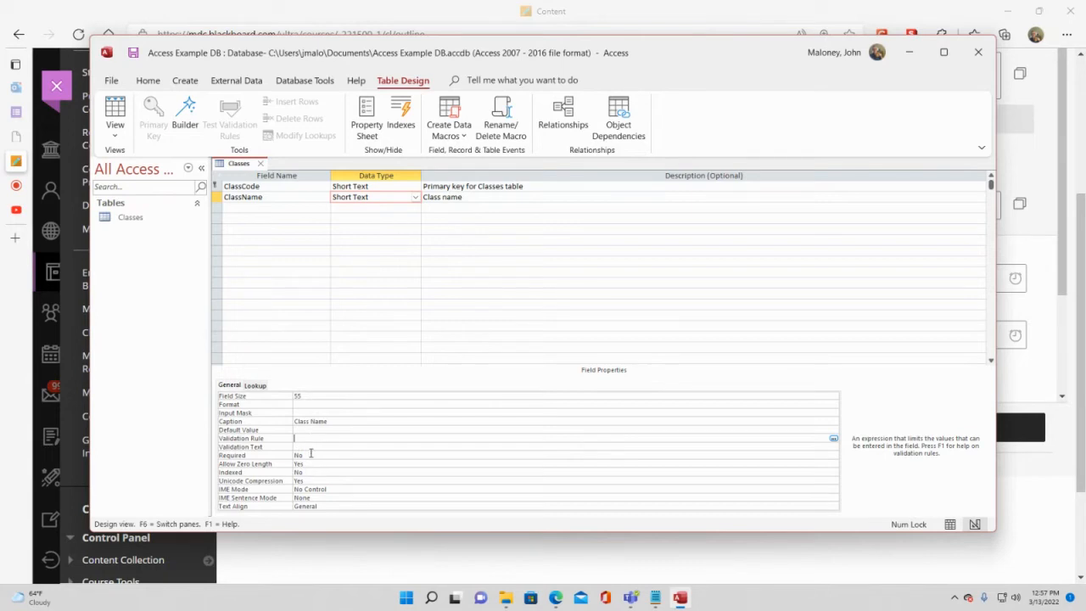
pyautogui.click(310, 455)
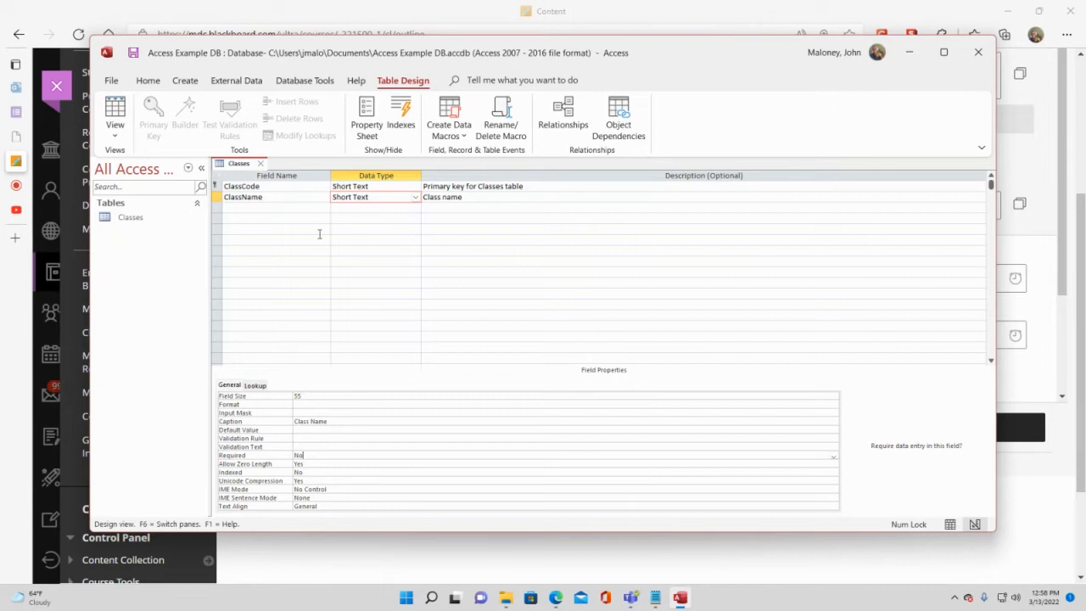
pyautogui.doubleClick(313, 456)
pyautogui.click(302, 465)
pyautogui.doubleClick(299, 464)
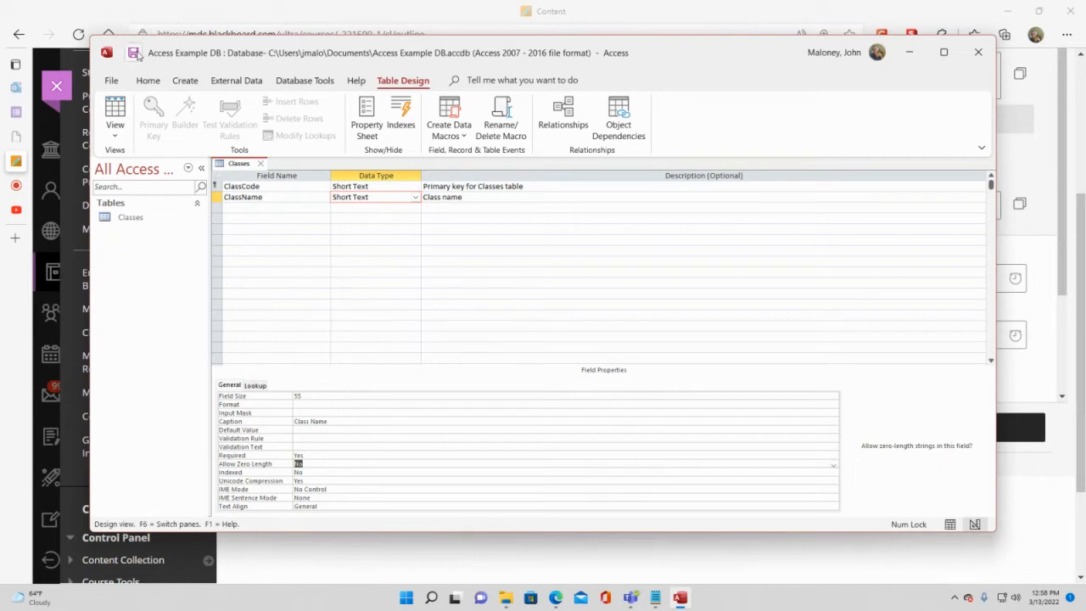
# Switch the Classes table to Datasheet view and set the datasheet's font size to 18
pyautogui.click(114, 138)
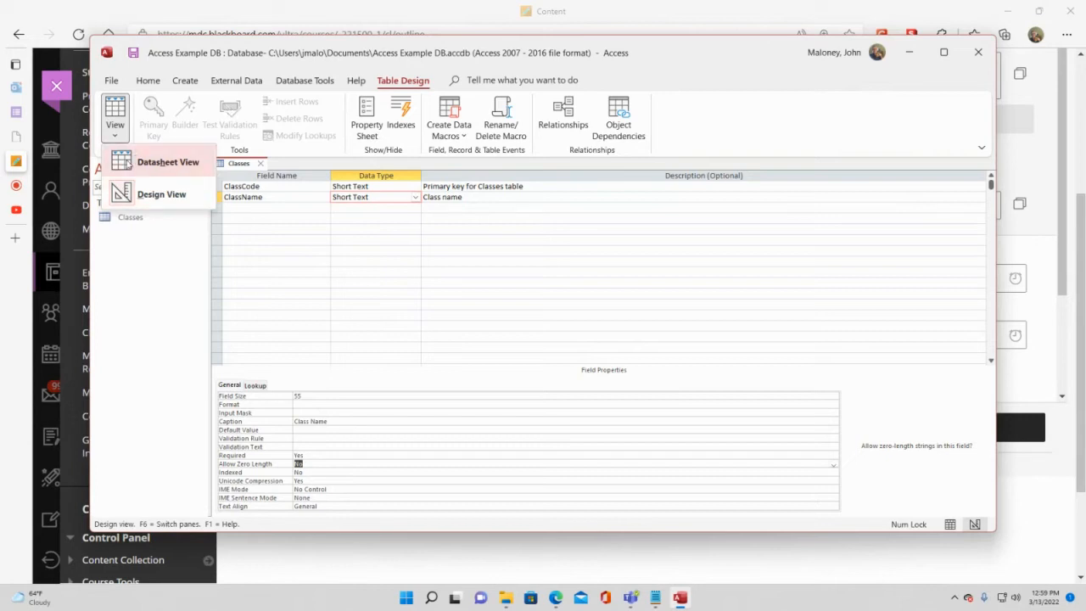
pyautogui.click(125, 164)
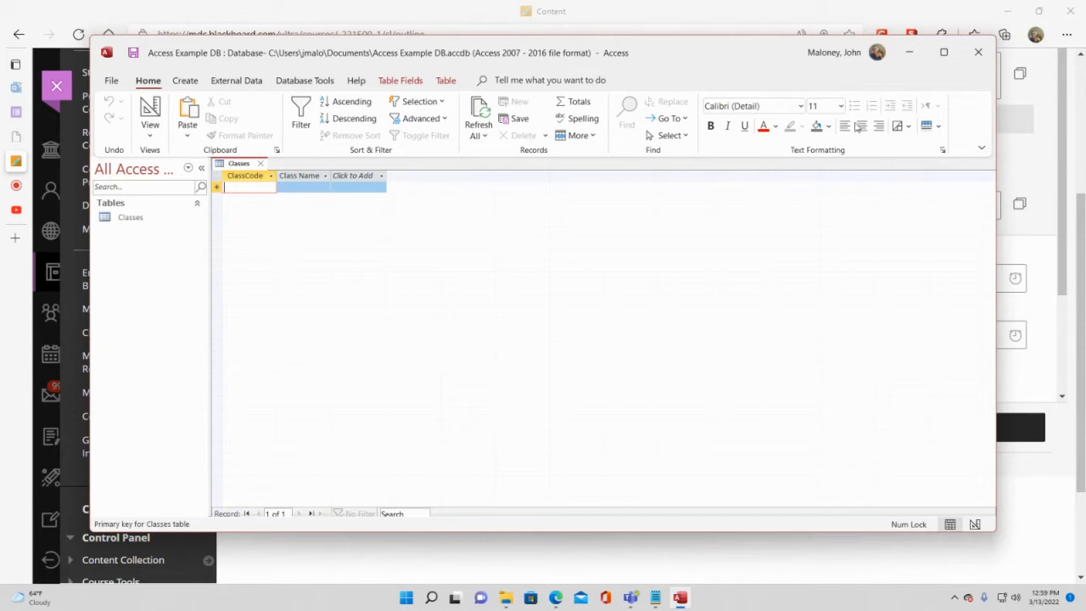
pyautogui.click(824, 103)
pyautogui.write('18')
pyautogui.press('Return')
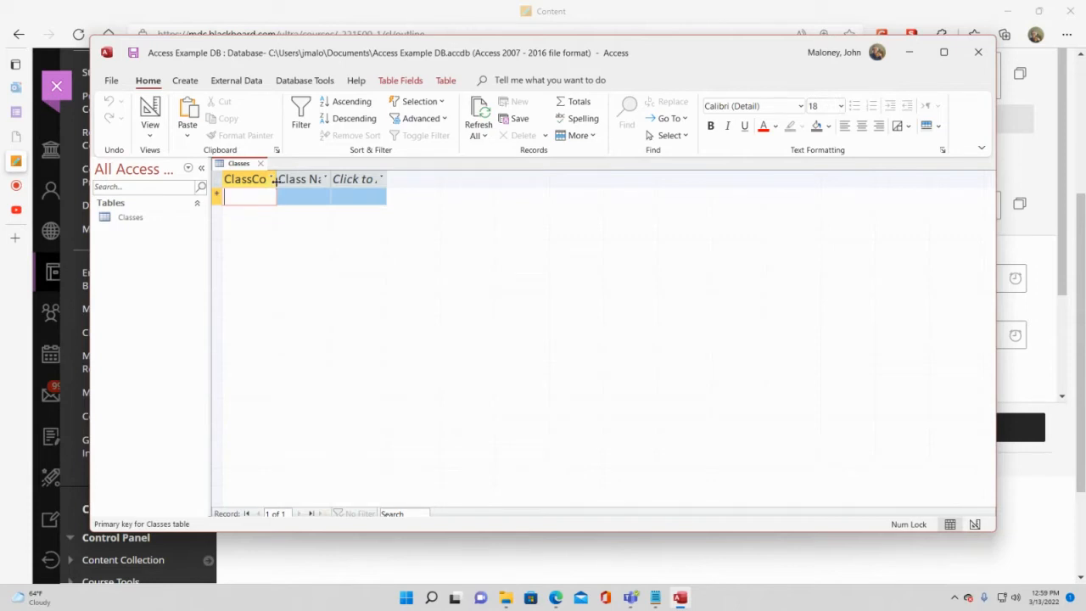
# Widen the ClassCode and Class Name columns so their full headings fit
pyautogui.moveTo(275, 180); pyautogui.dragTo(316, 196)
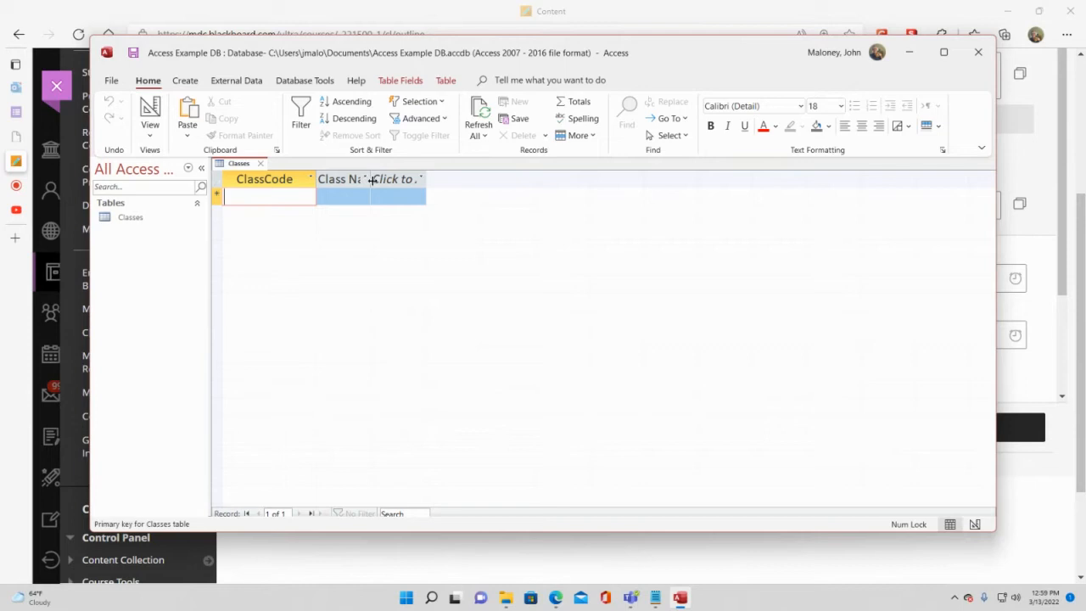
pyautogui.moveTo(371, 180); pyautogui.dragTo(418, 178)
pyautogui.click(425, 179)
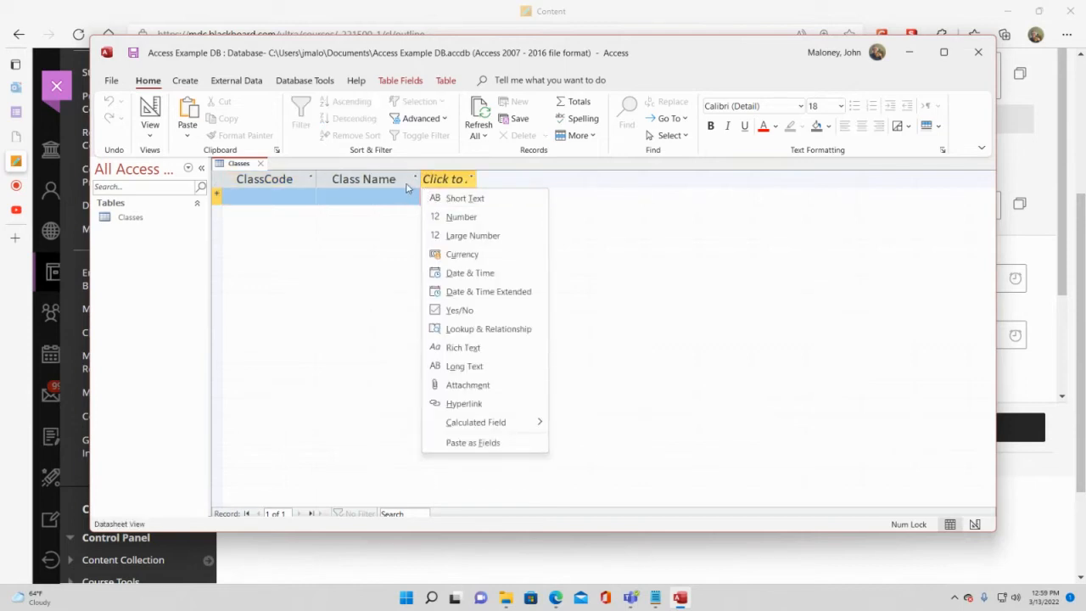
pyautogui.click(296, 196)
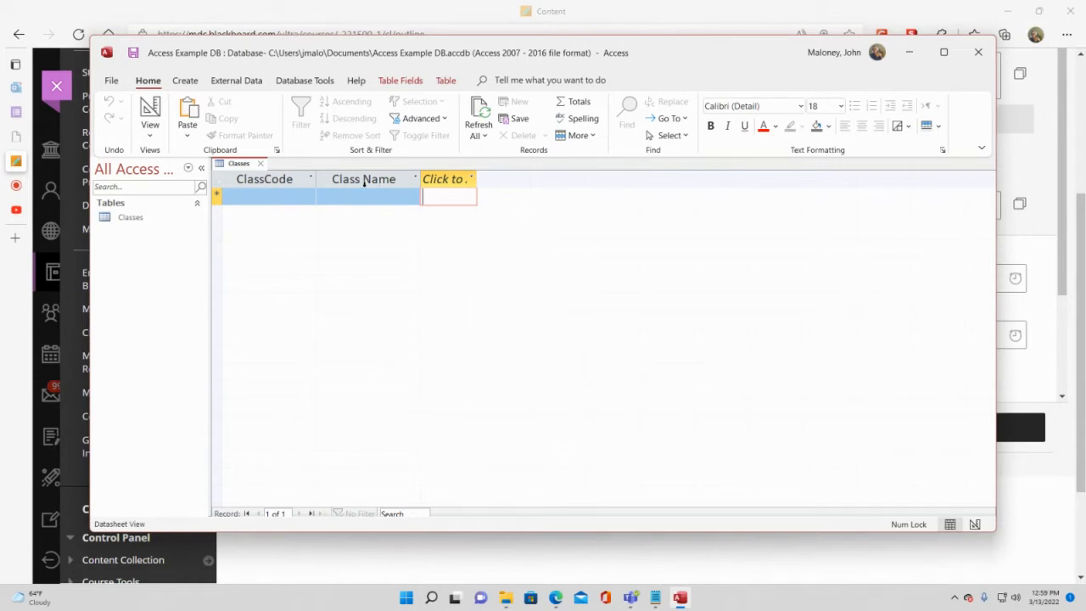
# Widen the Class Name column a little further to make room for longer names
pyautogui.click(152, 140)
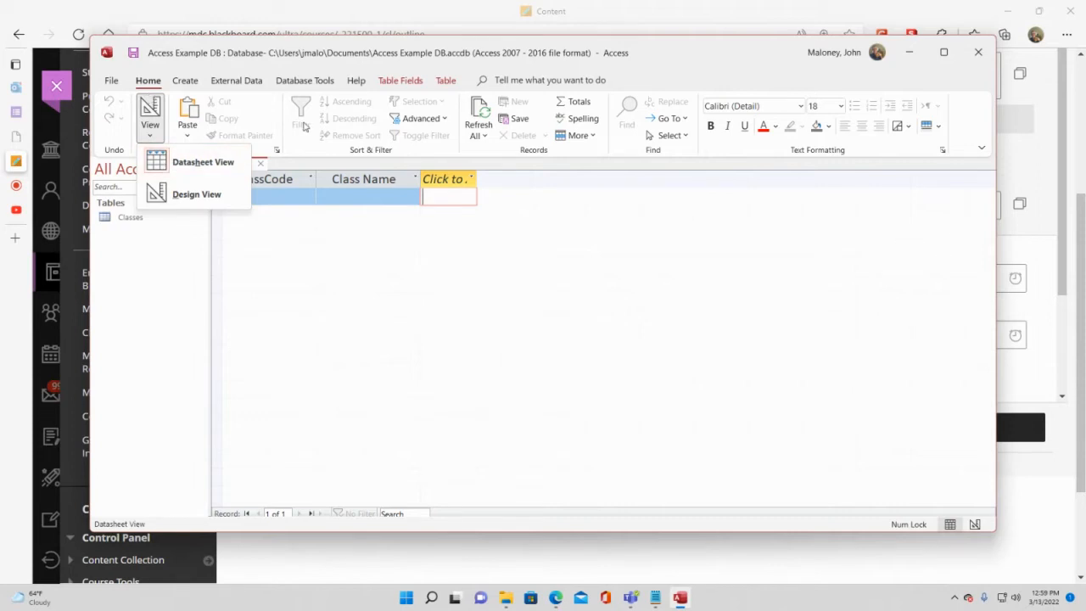
pyautogui.click(441, 196)
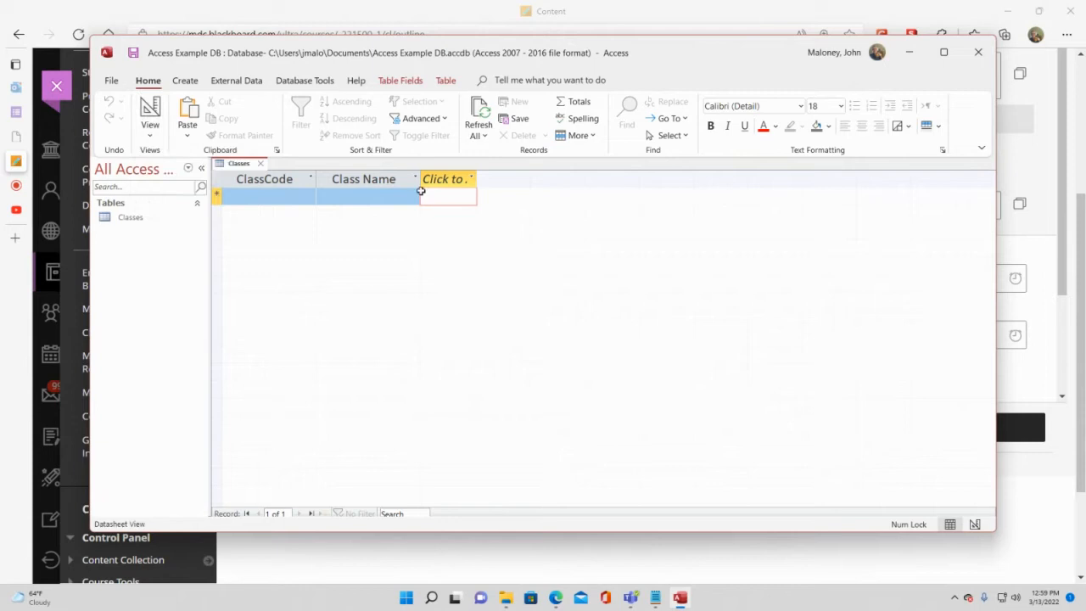
pyautogui.click(445, 180)
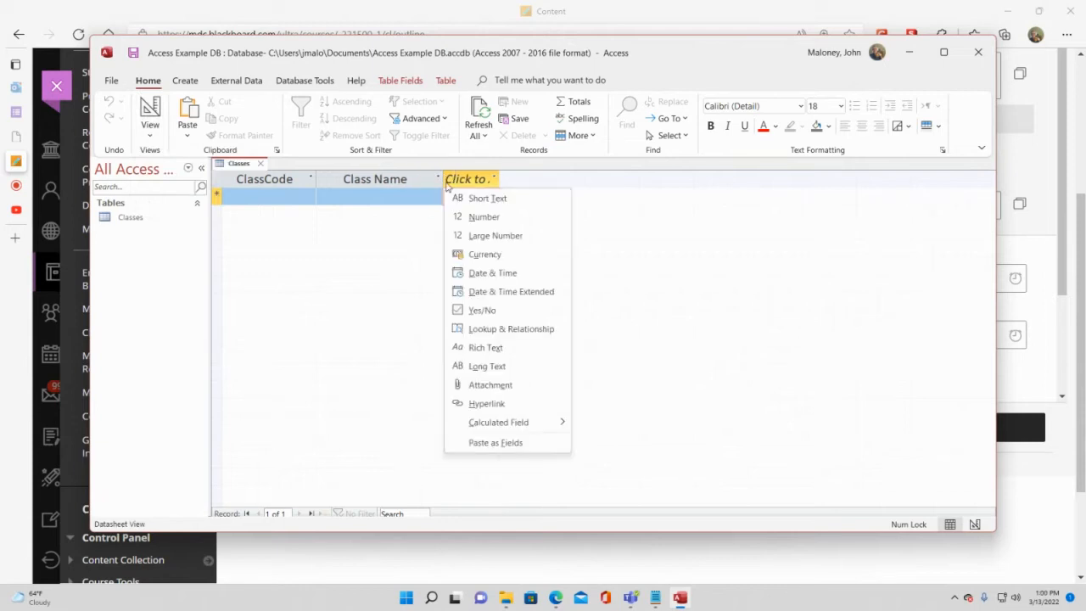
pyautogui.click(252, 196)
# Enter the first Classes record with class code CGS1060C and class name Intro to Computers
pyautogui.click(252, 196)
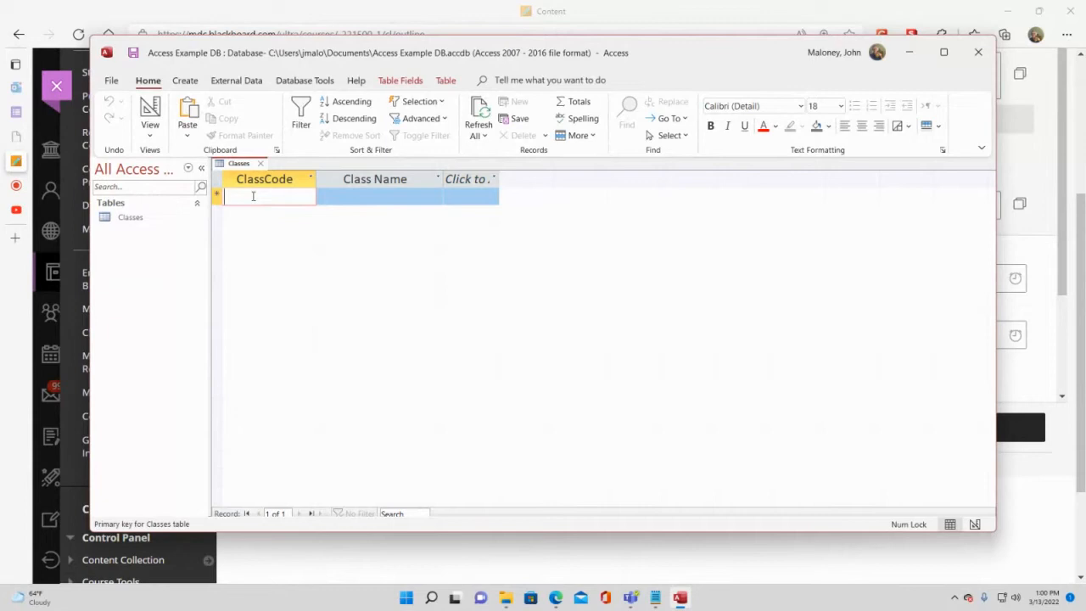
pyautogui.write('CGS1060')
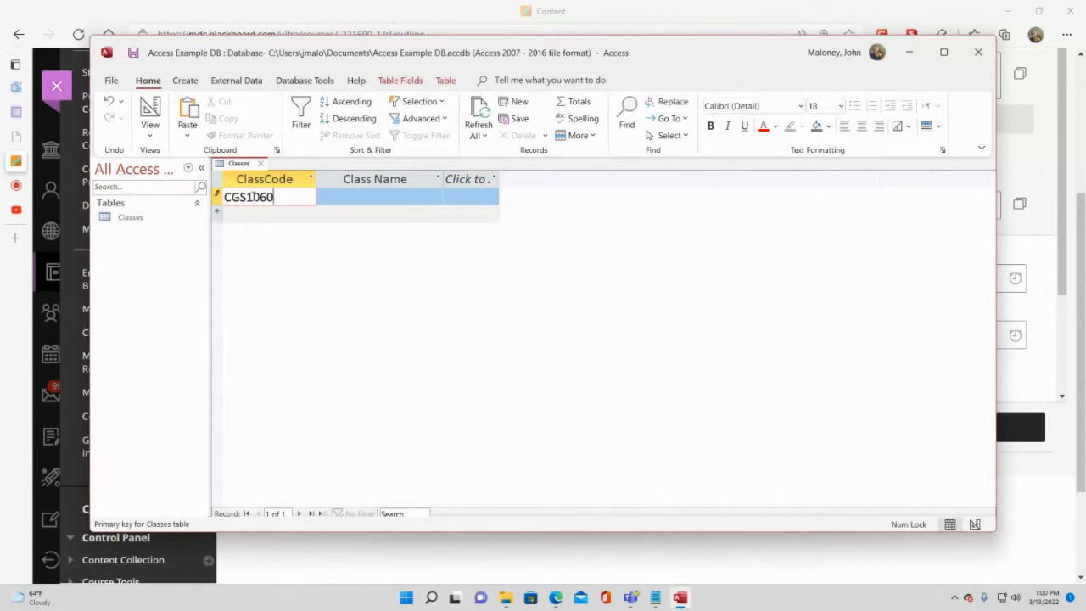
pyautogui.write('C')
pyautogui.press('Tab')
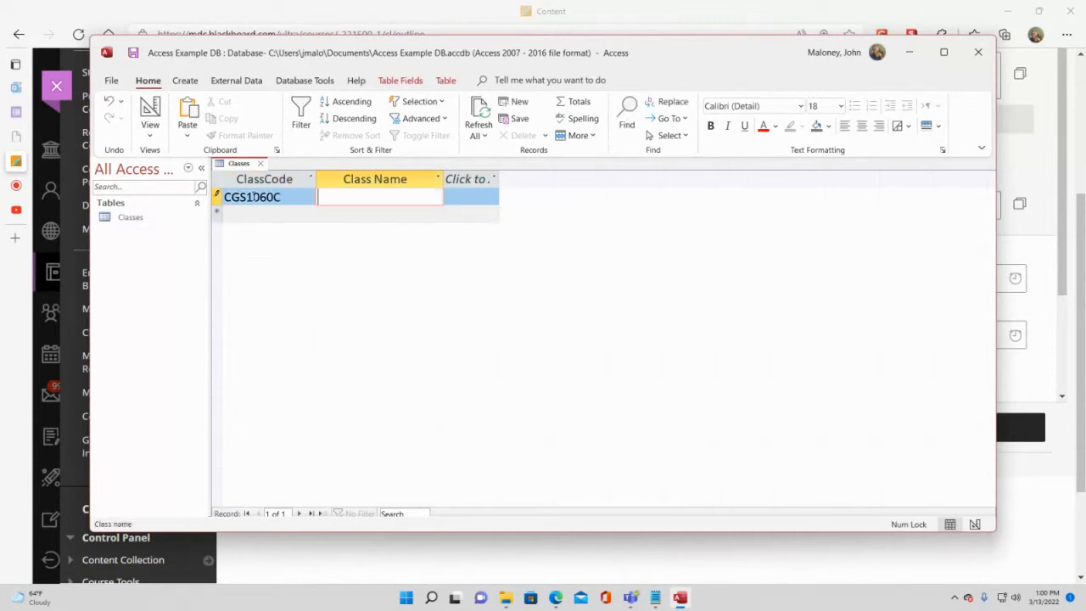
pyautogui.write('Intro to Computers')
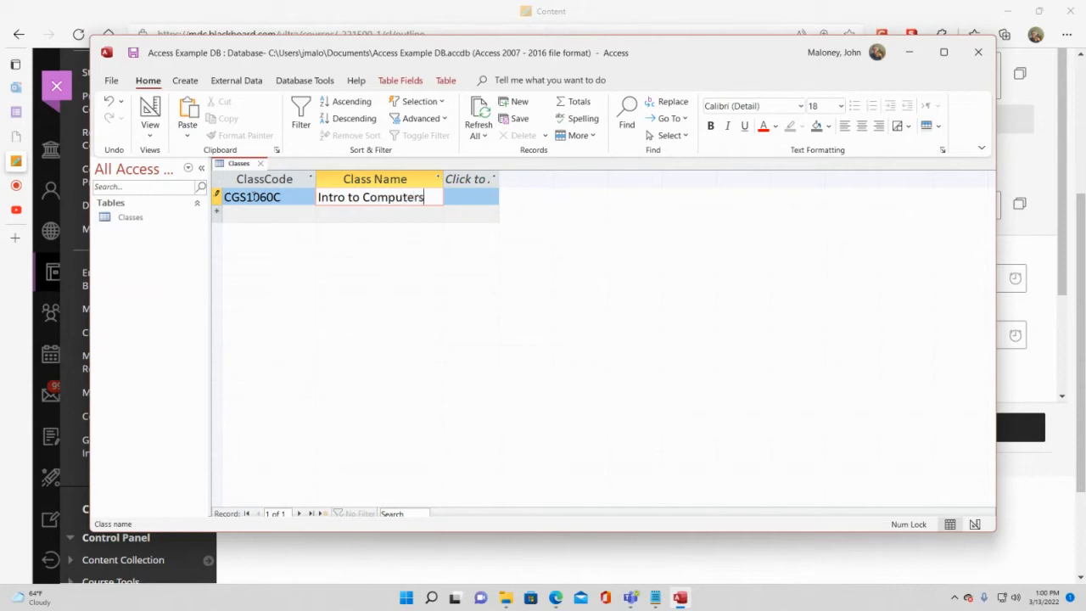
pyautogui.press('Tab')
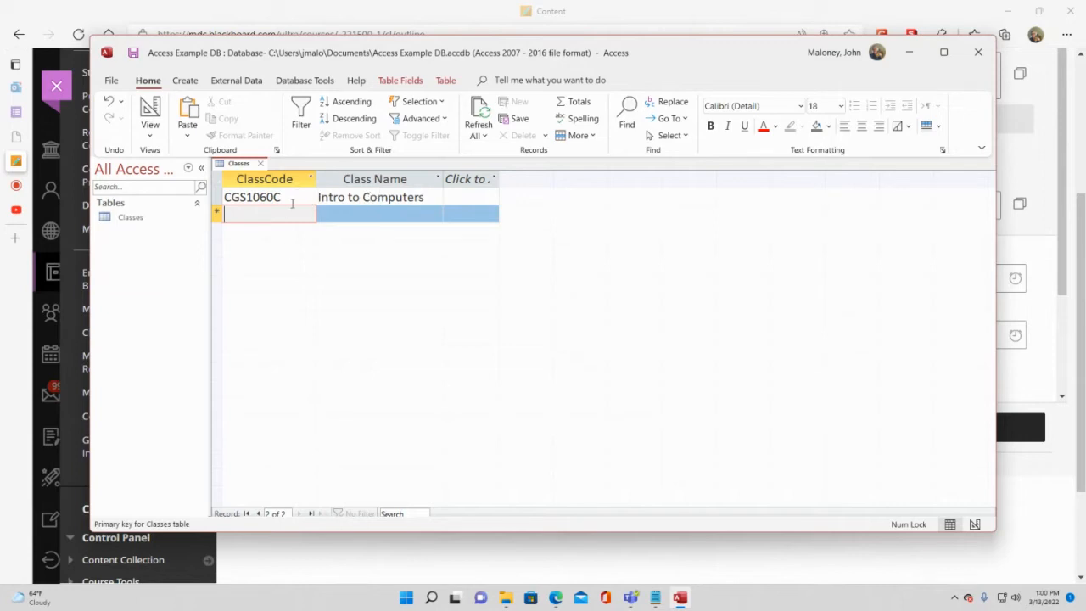
# Add a record with class code CGS2108 and class name Advanced Desktop Applications
pyautogui.write('CGS2108')
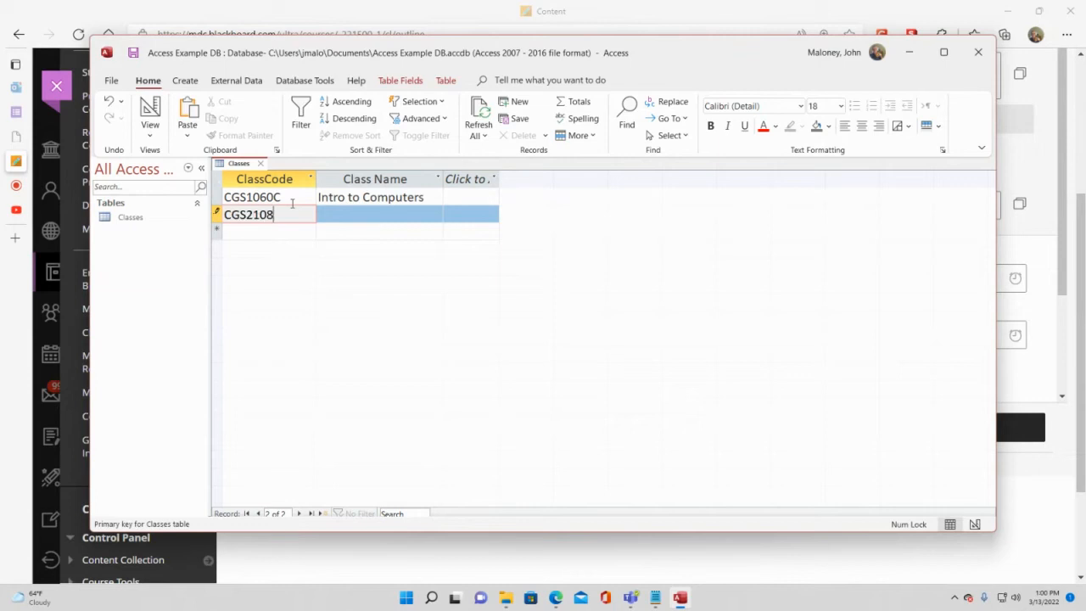
pyautogui.press('Tab')
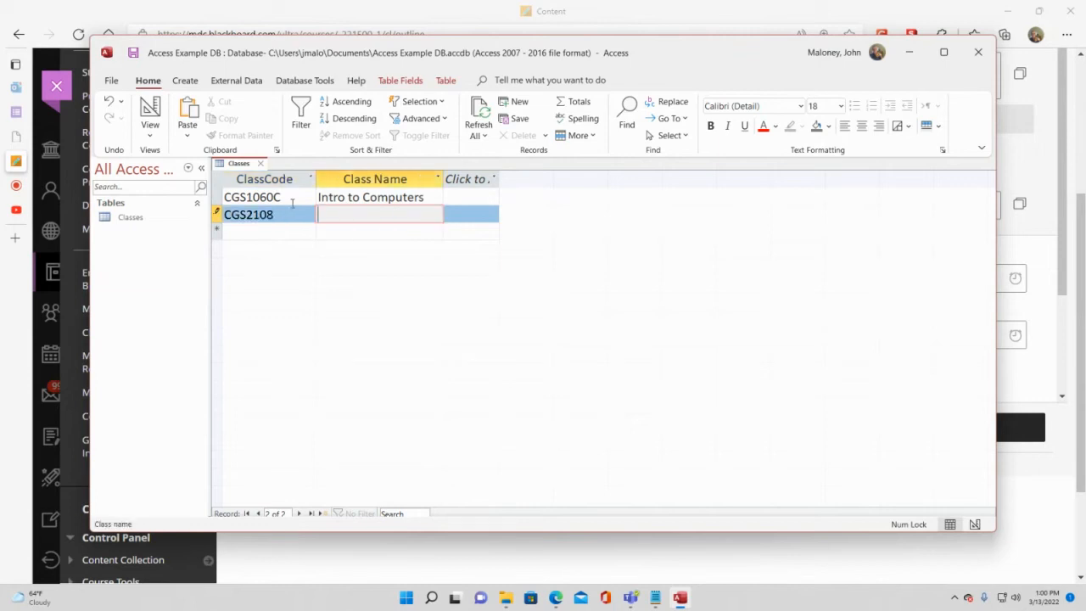
pyautogui.write('Advanced des')
pyautogui.press('BackSpace')
pyautogui.press('BackSpace')
pyautogui.press('BackSpace')
pyautogui.write('Deks')
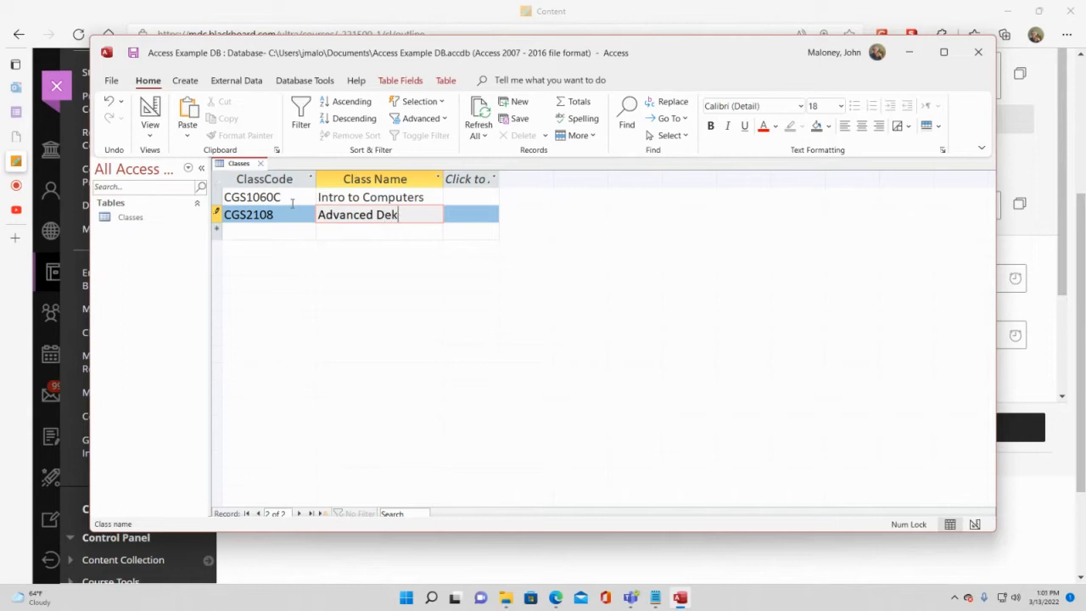
pyautogui.press('BackSpace')
pyautogui.press('BackSpace')
pyautogui.write('sktop Applications')
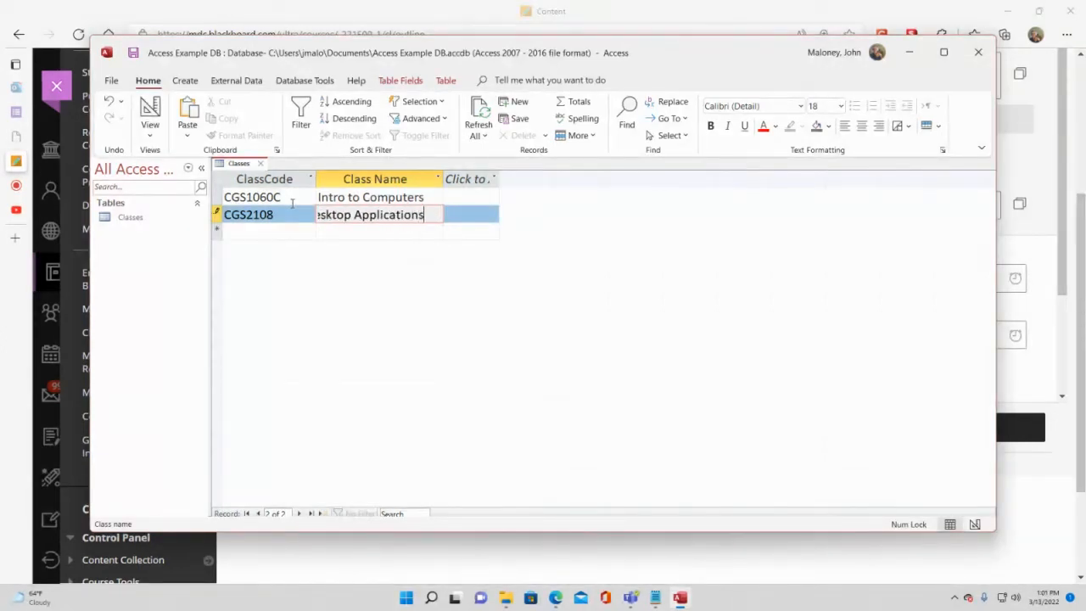
pyautogui.press('Tab')
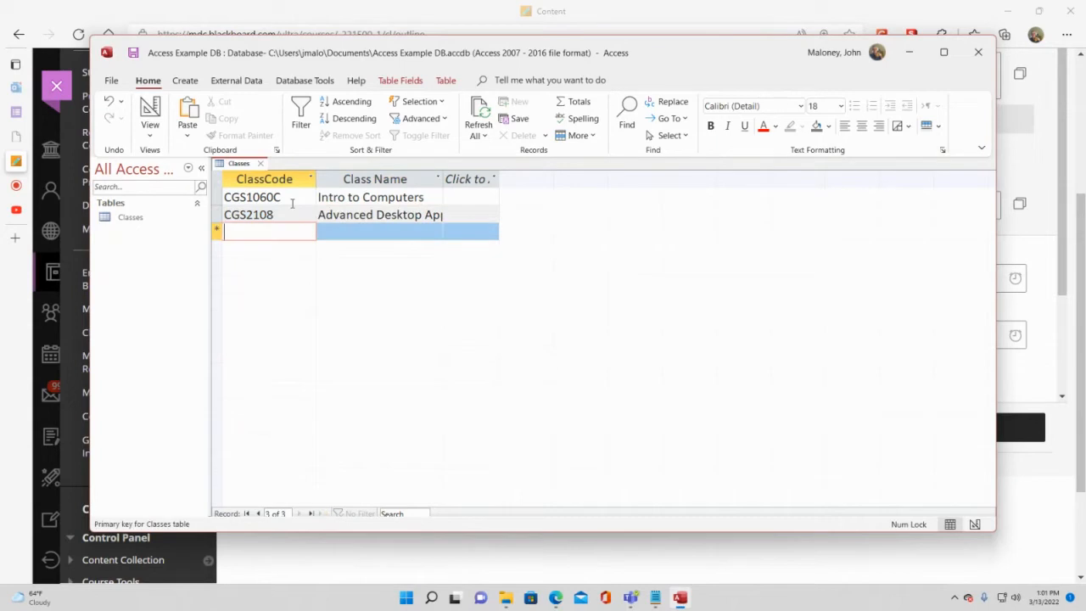
# Add a record with class code MAT1033 and class name College Algebra
pyautogui.write('MAT105')
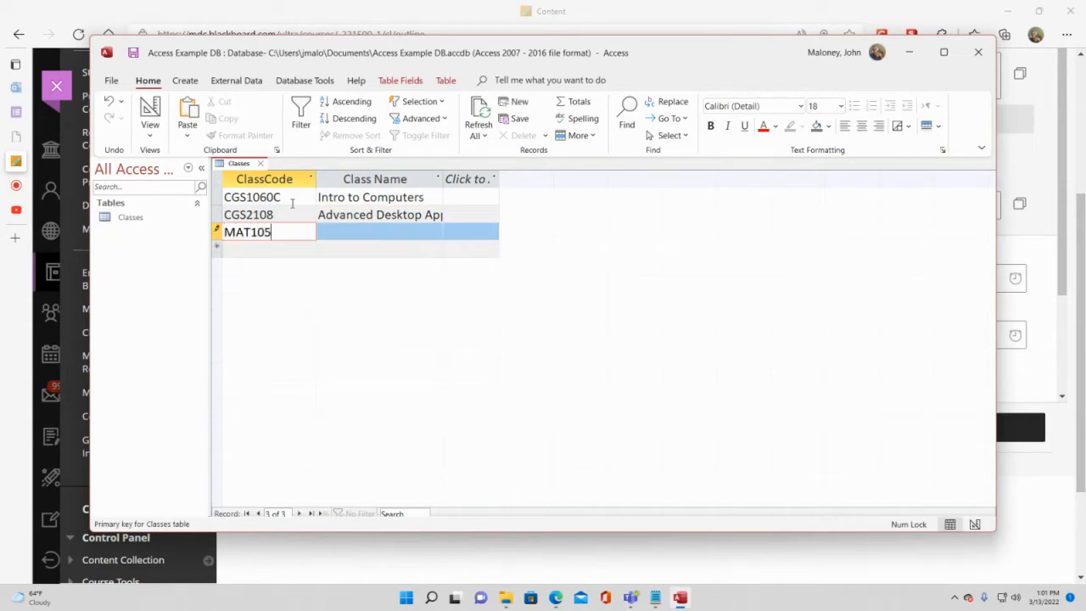
pyautogui.press('BackSpace')
pyautogui.write('33')
pyautogui.press('Tab')
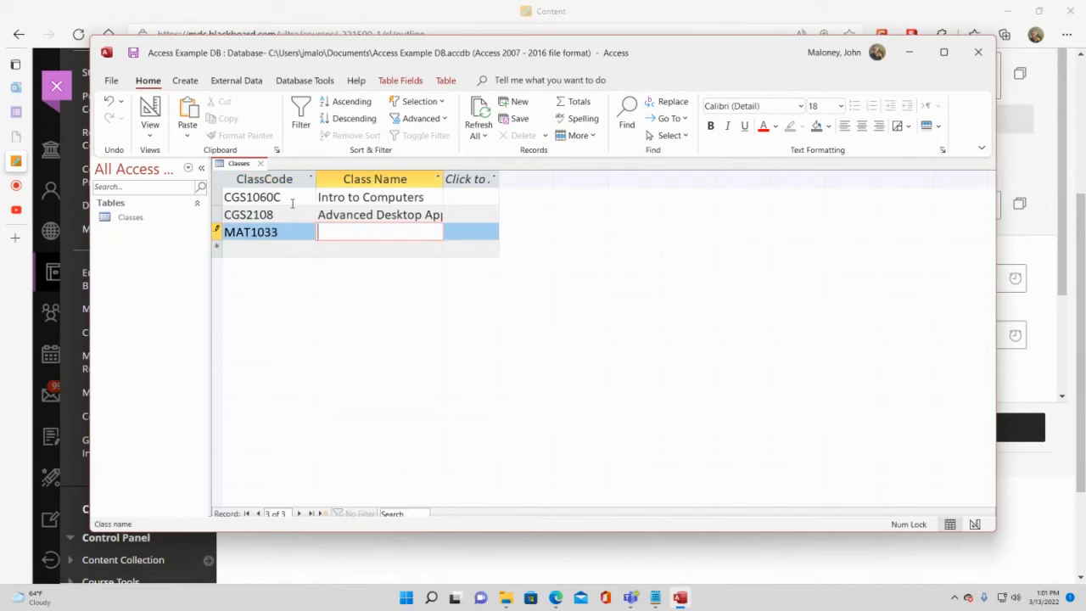
pyautogui.write('College Algebra')
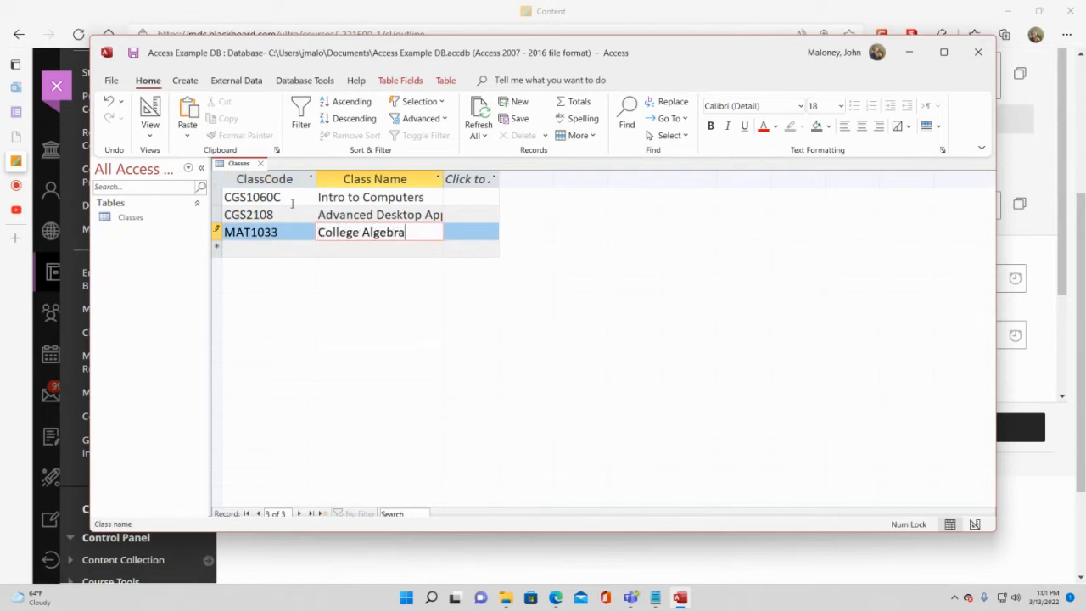
pyautogui.press('Tab')
# Add a record with class code SPC1117 and class name Intro to Speech
pyautogui.write('SPC')
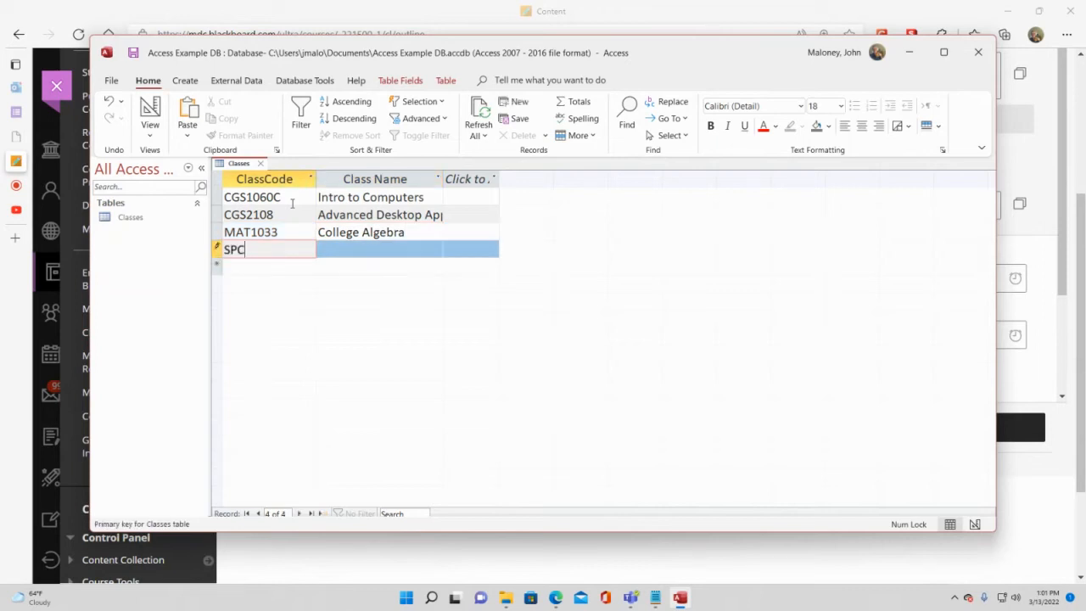
pyautogui.write('1117')
pyautogui.press('Tab')
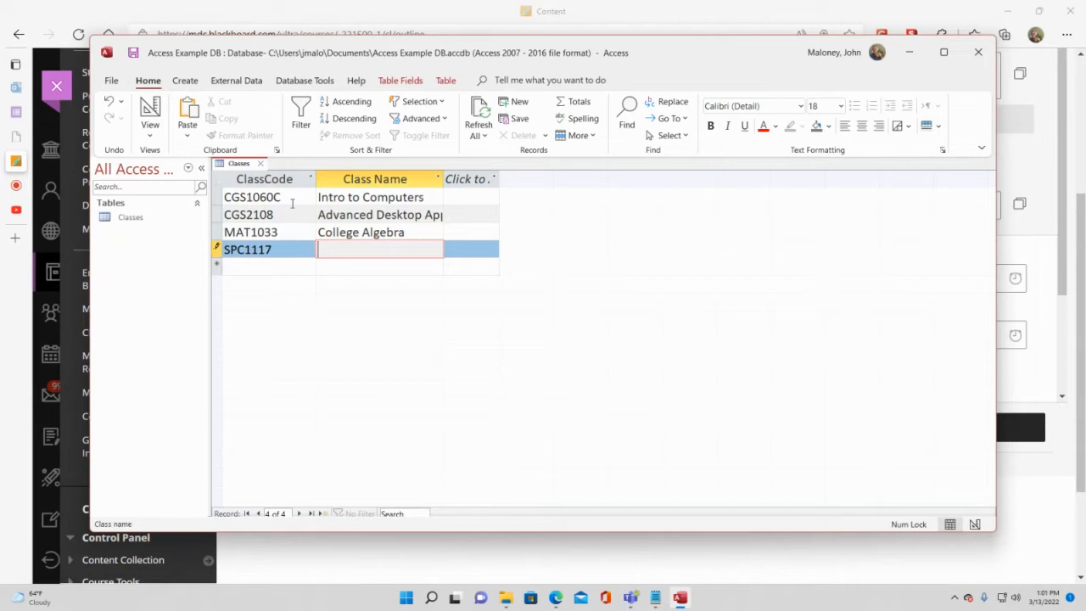
pyautogui.write('Introto S')
pyautogui.press('BackSpace')
pyautogui.press('BackSpace')
pyautogui.press('BackSpace')
pyautogui.press('BackSpace')
pyautogui.write('to Speech')
pyautogui.press('Tab')
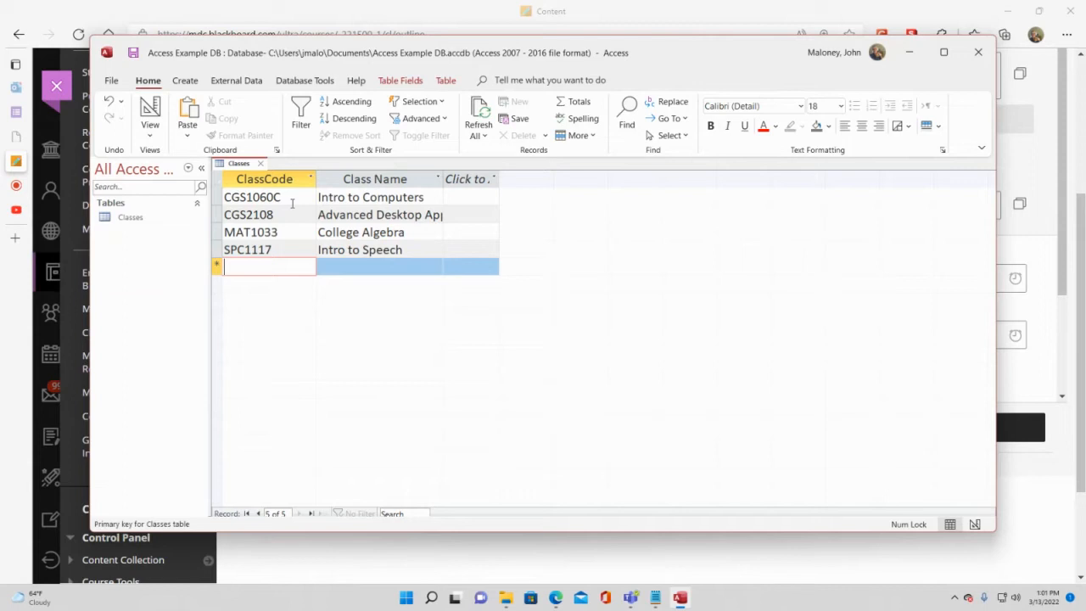
# Add a record with class code ENC1101 and class name English 1
pyautogui.write('E')
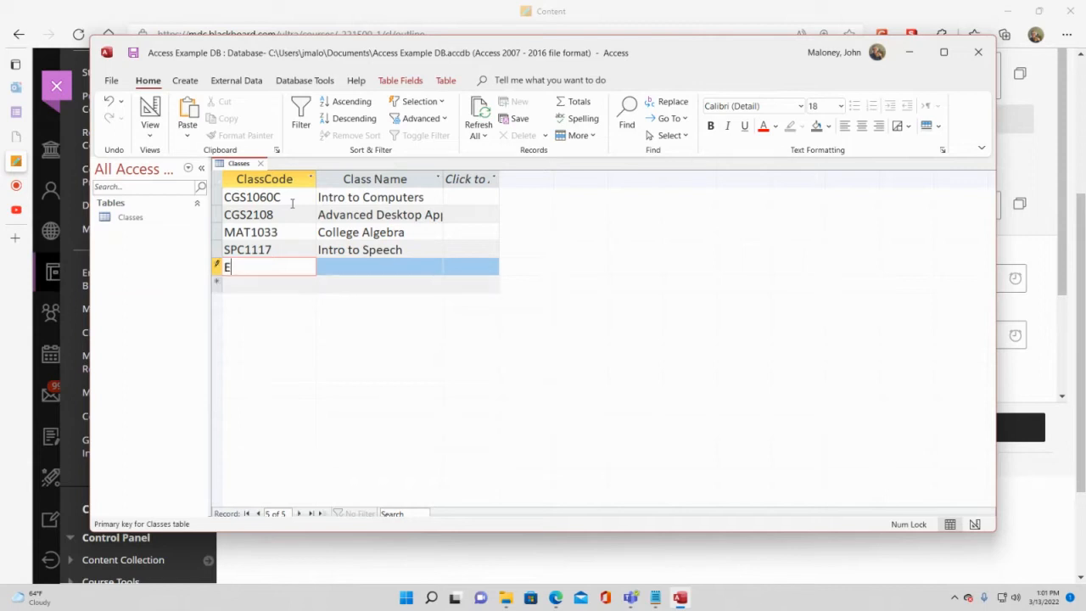
pyautogui.write('NC1101')
pyautogui.press('Tab')
pyautogui.write('English E')
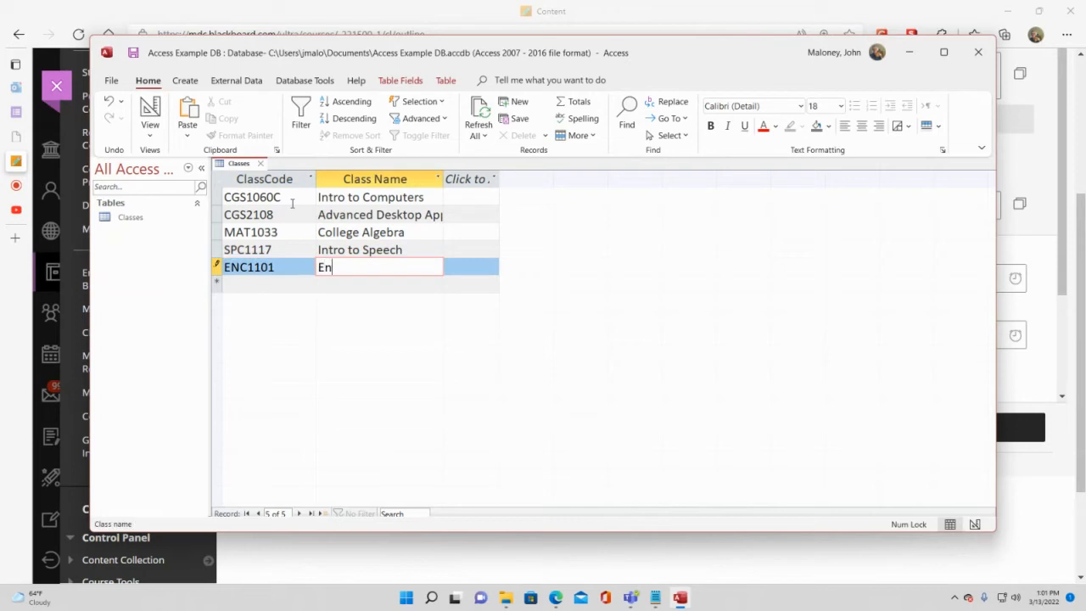
pyautogui.press('BackSpace')
pyautogui.press('BackSpace')
pyautogui.write('1')
pyautogui.press('Tab')
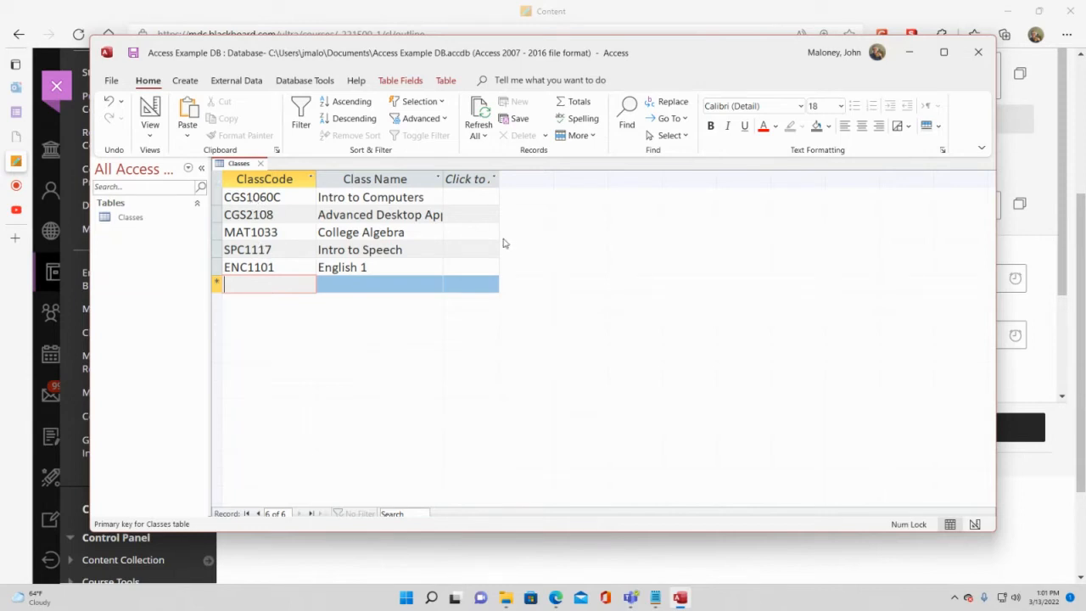
# Add a record with class code ENC1102 and class name English 2
pyautogui.write('ENC1')
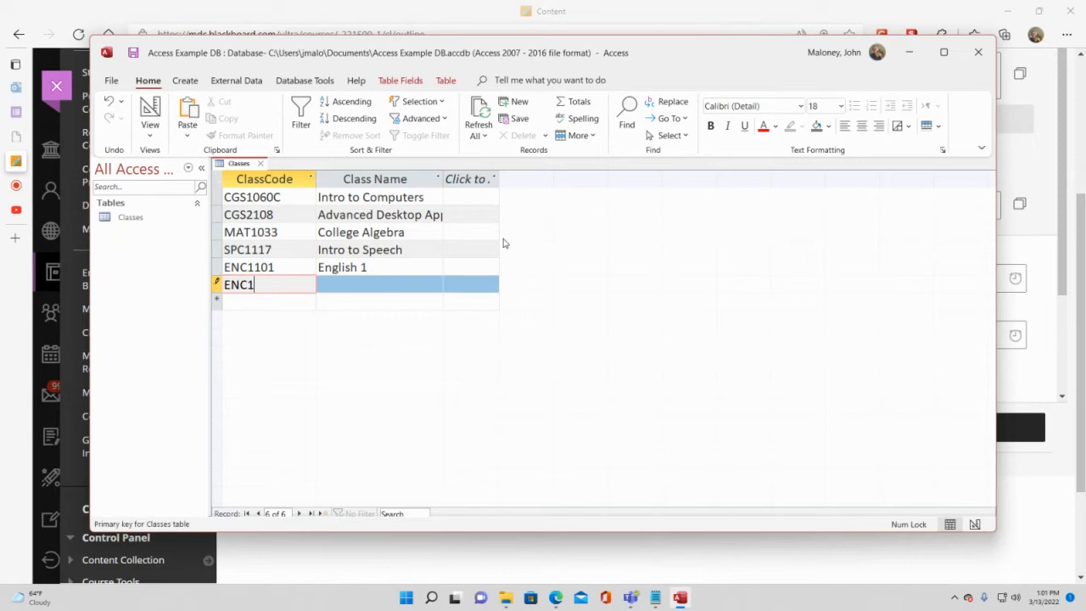
pyautogui.write('102')
pyautogui.press('Tab')
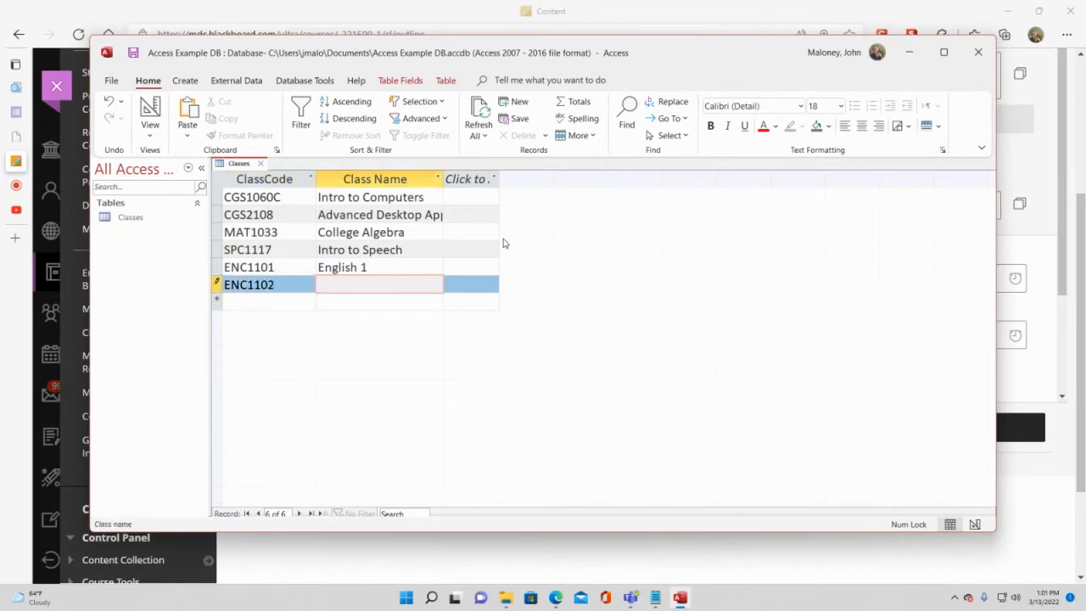
pyautogui.write('English 2')
pyautogui.press('Tab')
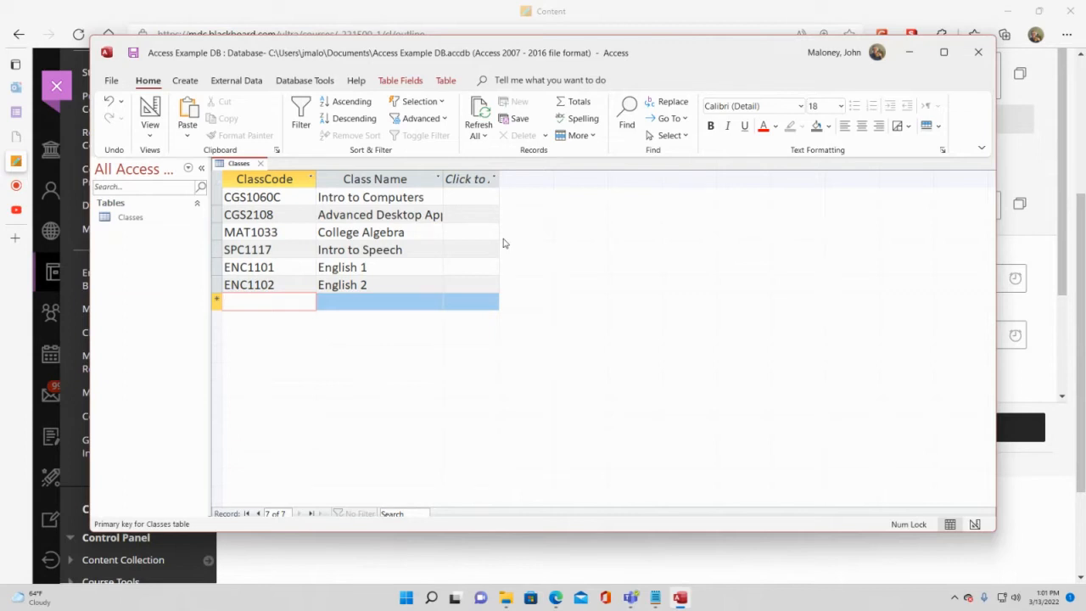
# Add a record with class code CGS1560 and class name A+ Operating Systems
pyautogui.write('CGS')
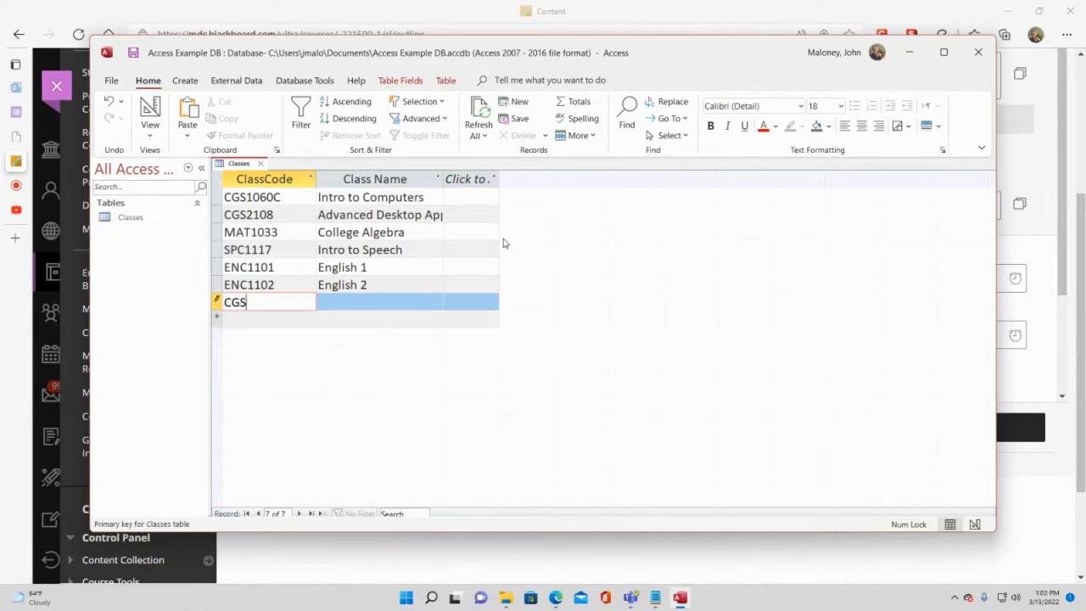
pyautogui.write('1560')
pyautogui.press('Tab')
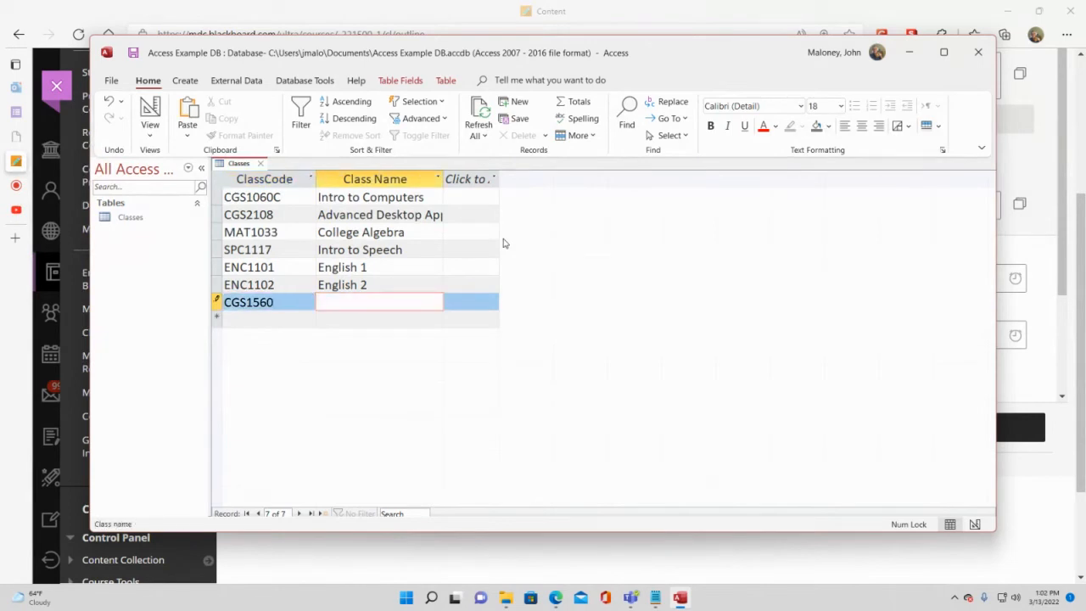
pyautogui.write('A+ Operating Systems')
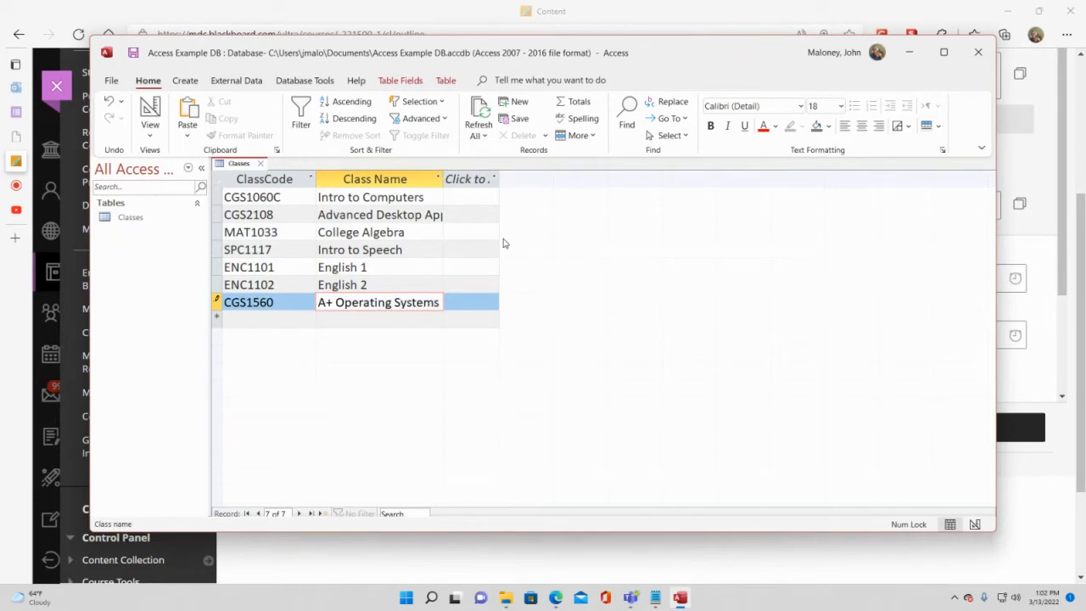
pyautogui.press('Tab')
# Add a record with class code CTS1131 and class name A+ Hardware
pyautogui.write('CTS1131')
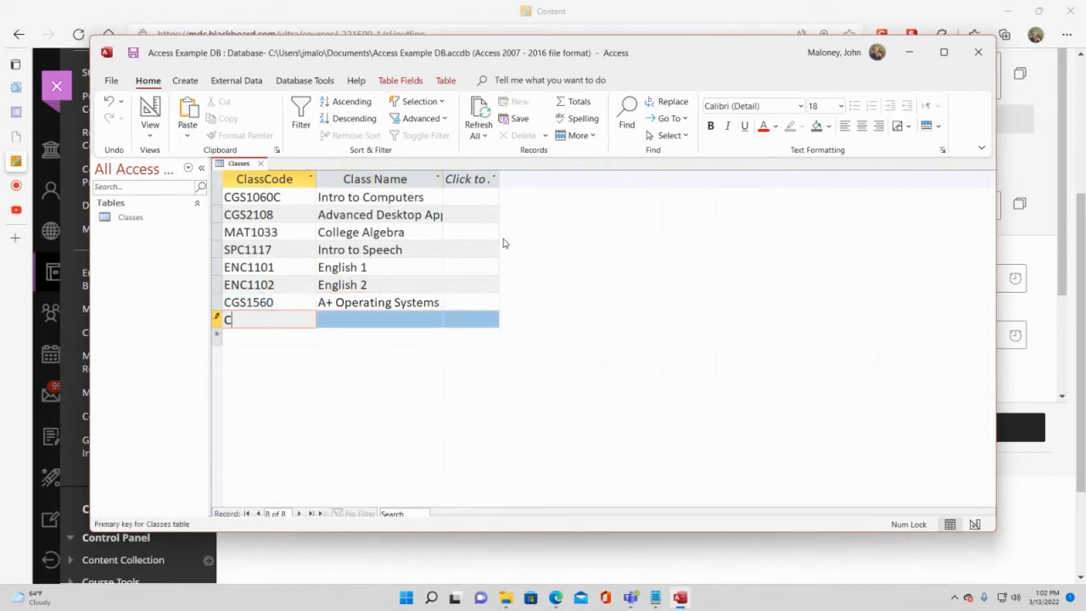
pyautogui.press('Tab')
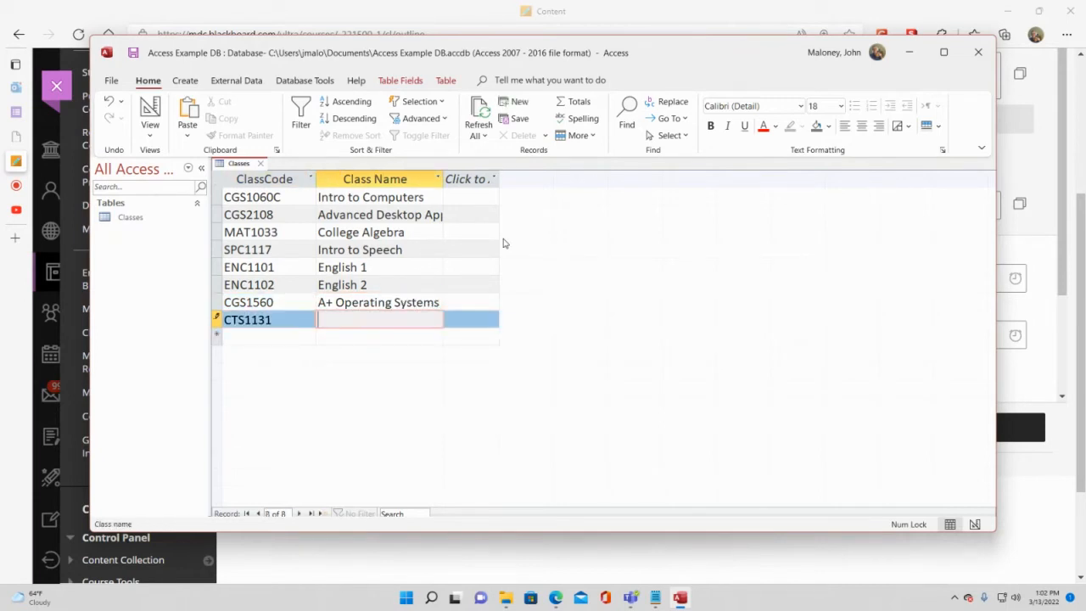
pyautogui.write('a')
pyautogui.press('BackSpace')
pyautogui.write('A+ Hardware')
pyautogui.press('Tab')
# Add a record with class code COP1334 and class name Intro to C++ Programming
pyautogui.write('COP1334')
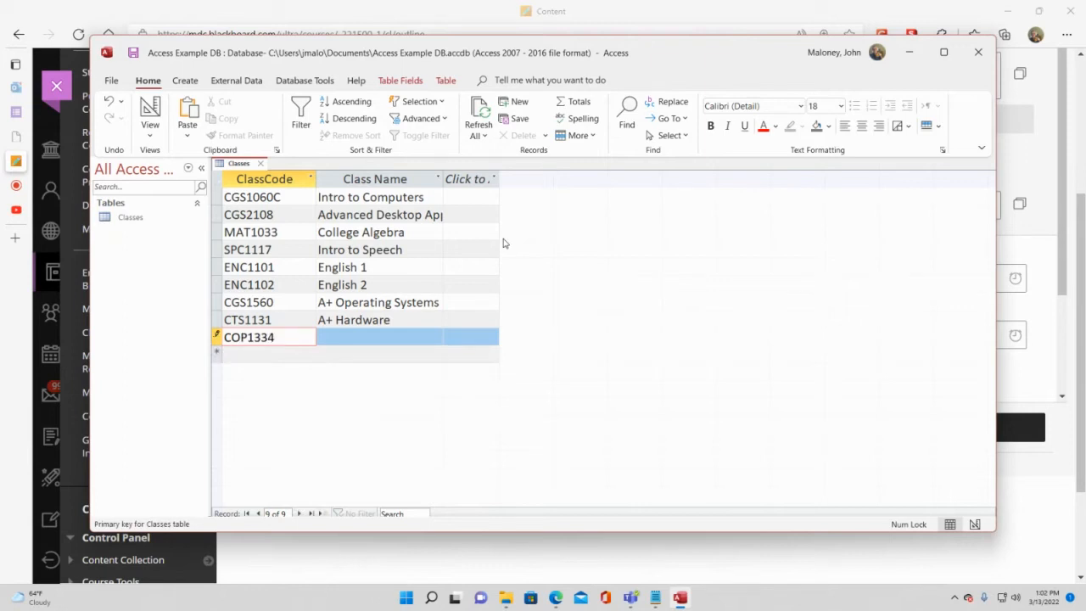
pyautogui.press('Tab')
pyautogui.write('Intro')
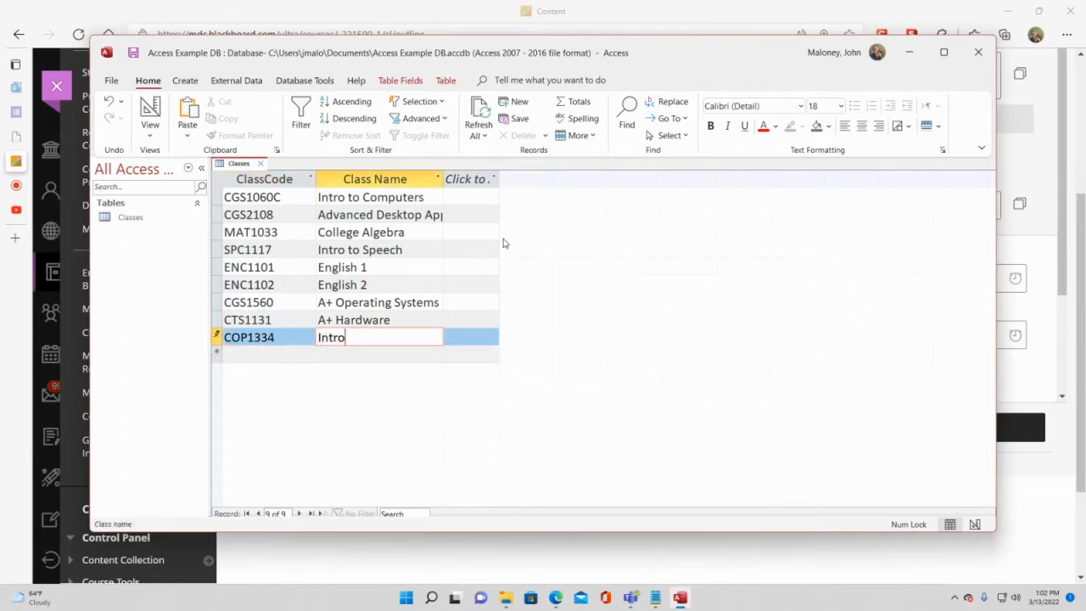
pyautogui.write(' to C++ Programming')
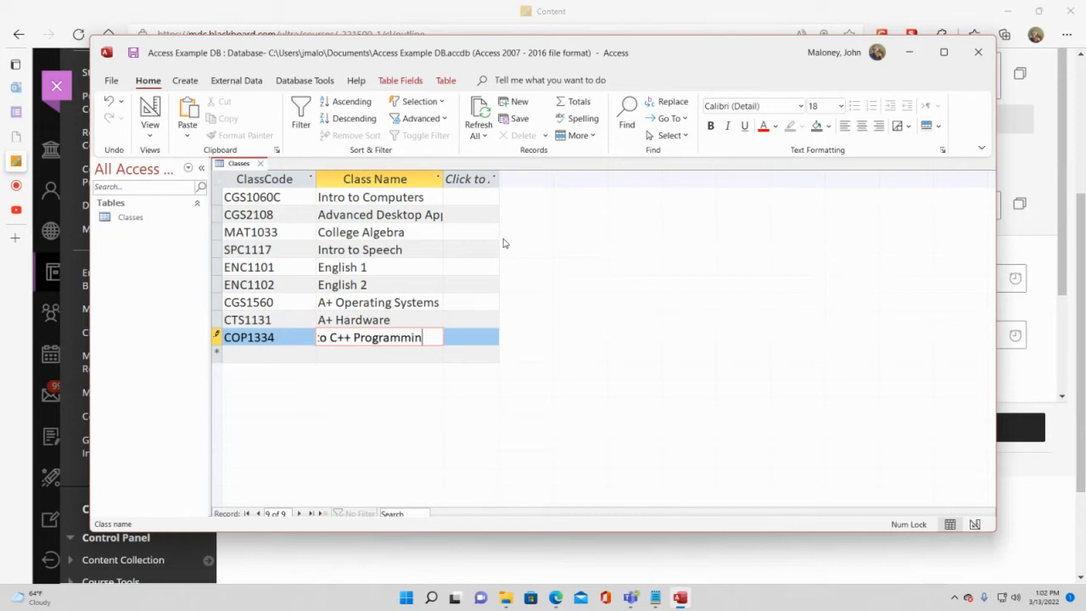
pyautogui.press('Tab')
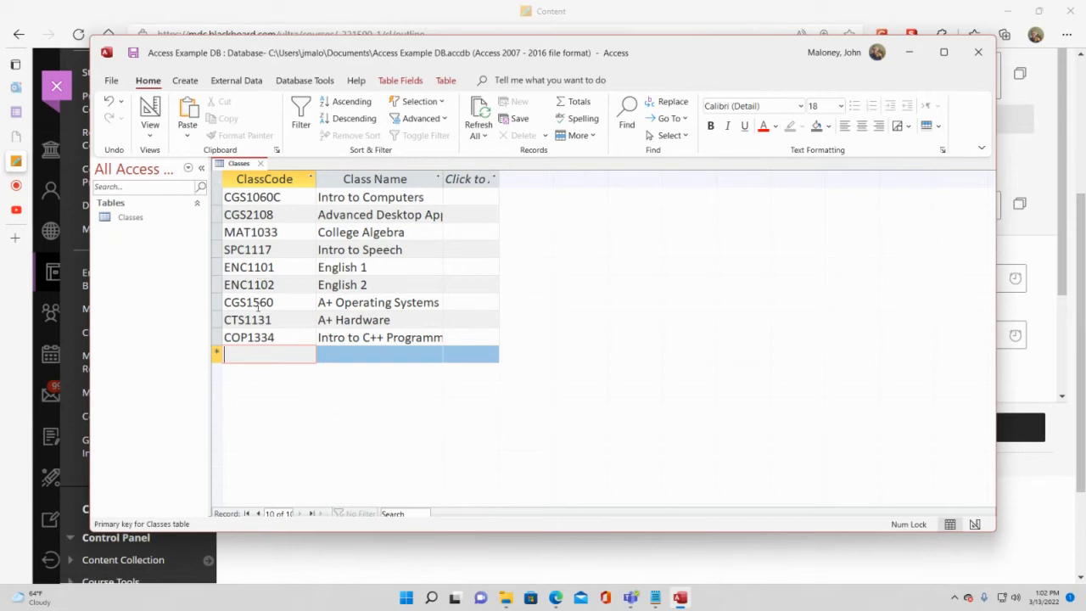
# Add a record with class code COP1332 and class name Intro to VB Programming
pyautogui.write('COP1332')
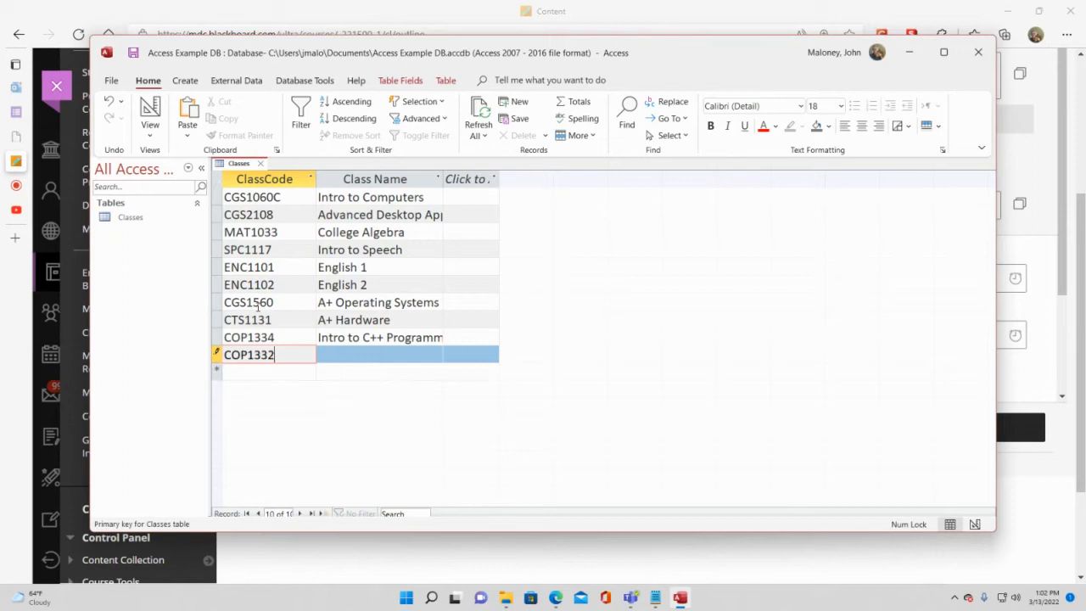
pyautogui.press('Tab')
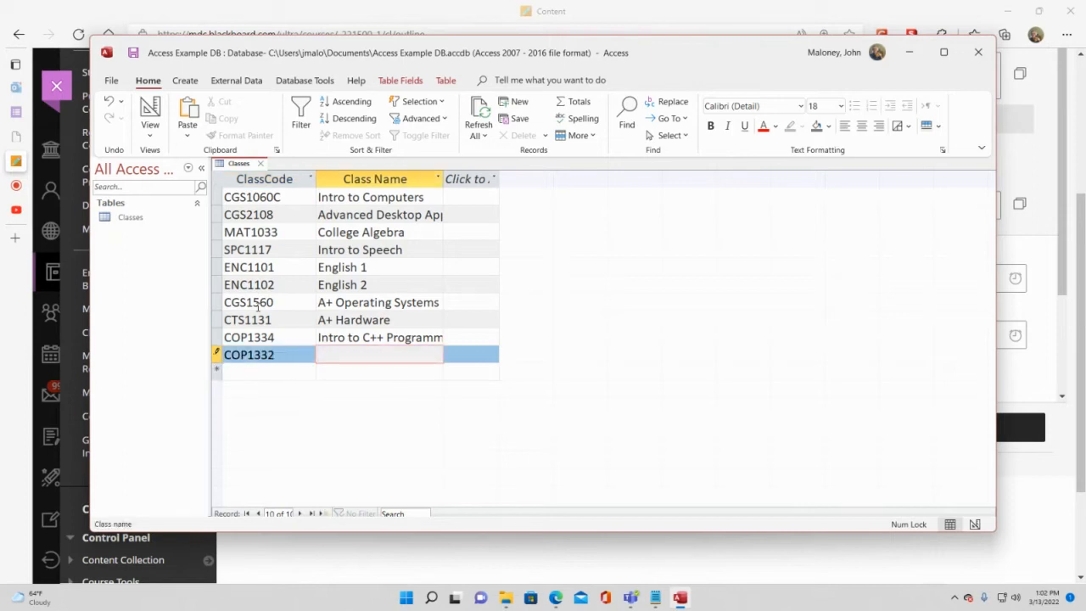
pyautogui.write('Intro to VB')
pyautogui.write(' Programming')
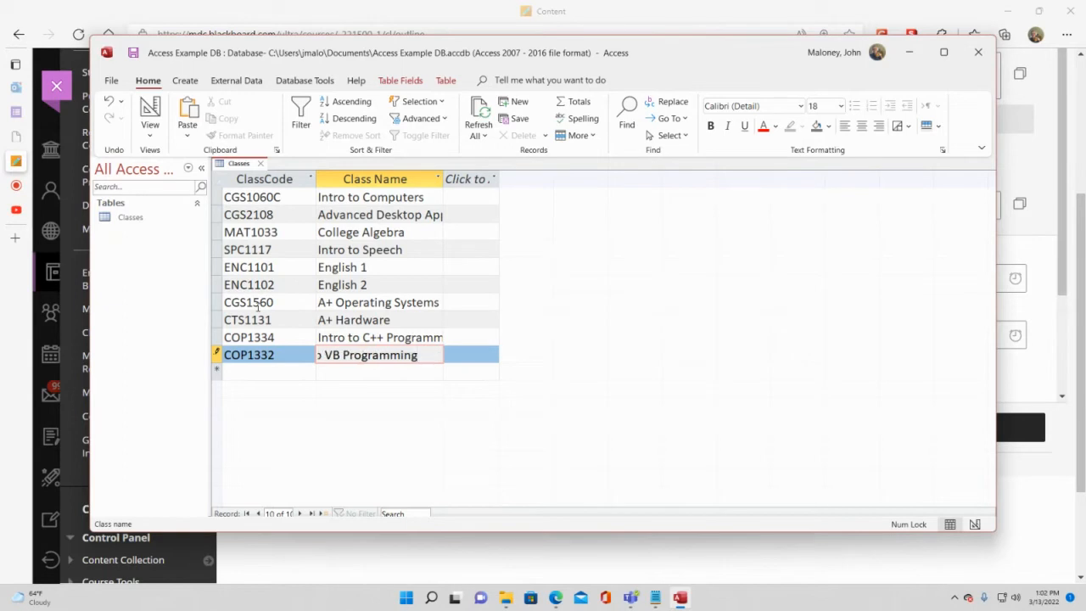
pyautogui.press('Tab')
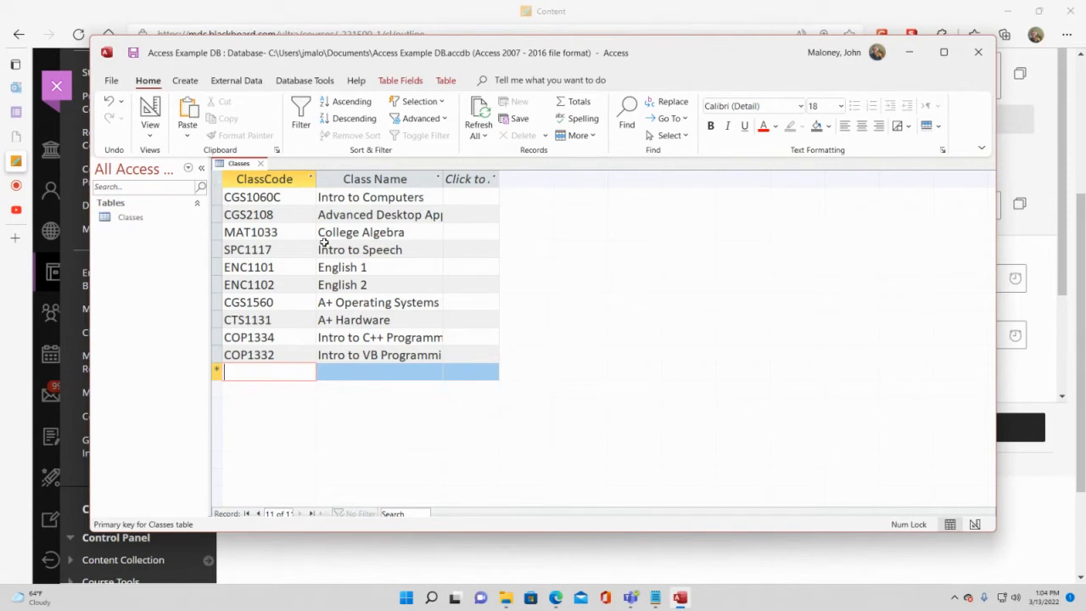
# Start a new table in Design view with an AutoNumber field StudentID, described as "Primary Key for Students table"
pyautogui.click(185, 81)
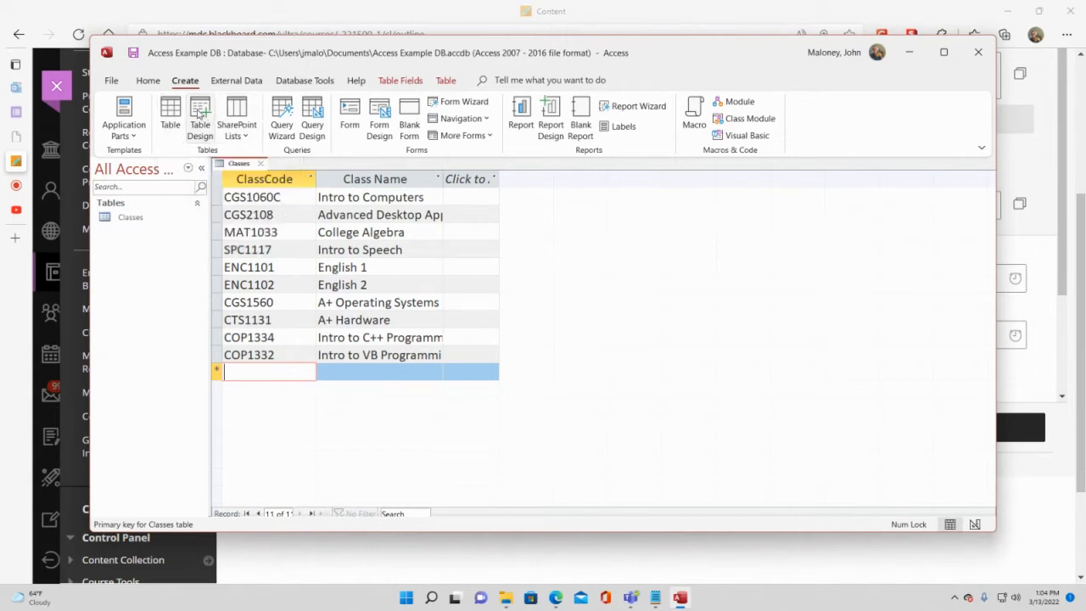
pyautogui.click(200, 115)
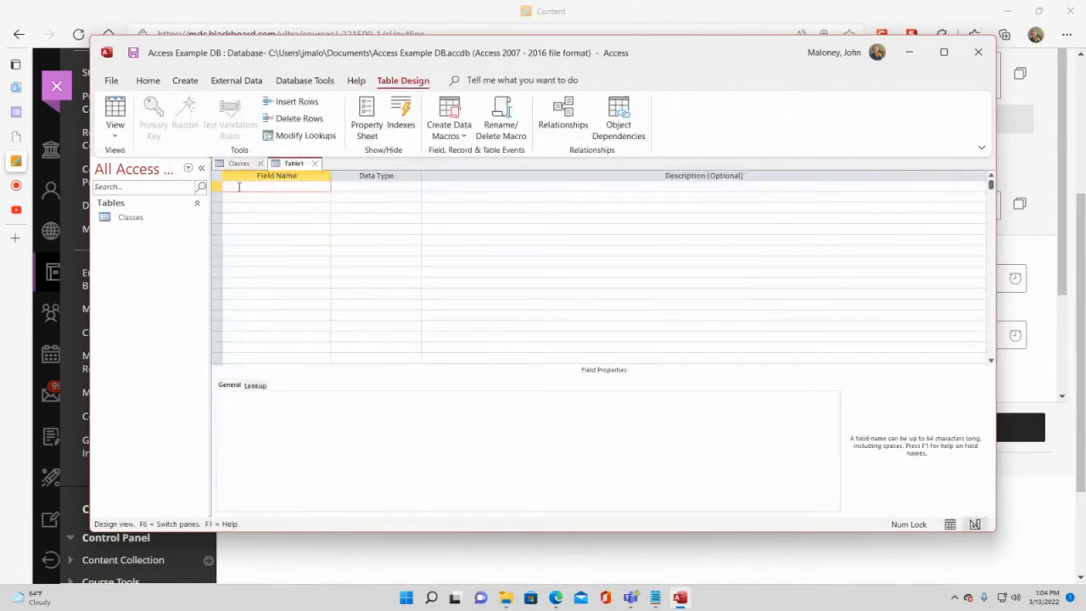
pyautogui.write('StudentID')
pyautogui.press('Tab')
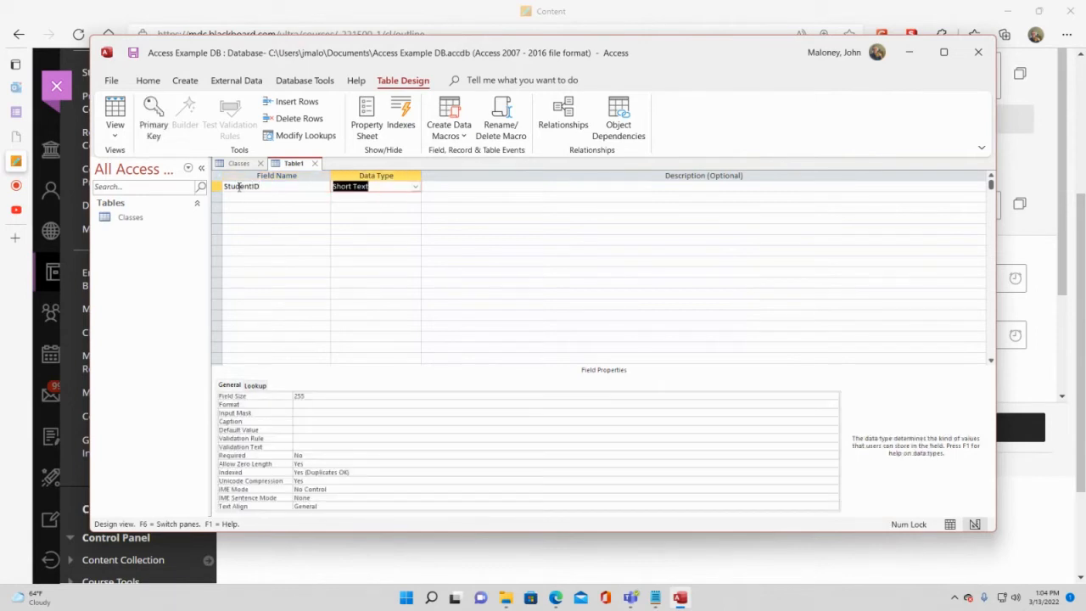
pyautogui.write('autoNumber')
pyautogui.press('Tab')
pyautogui.write('P')
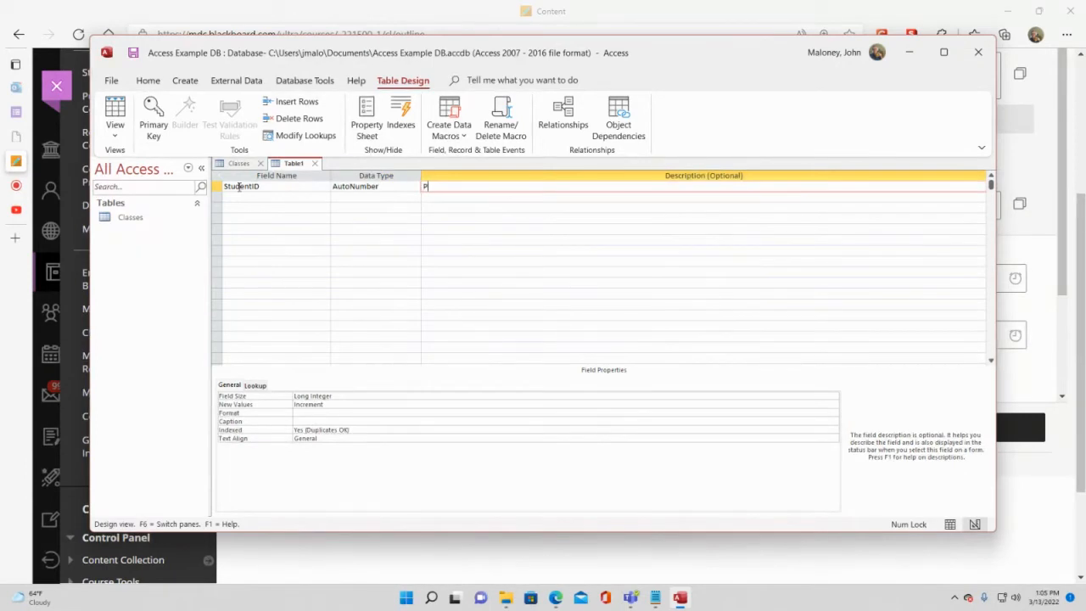
pyautogui.write('rimary Key for Students table')
pyautogui.press('Return')
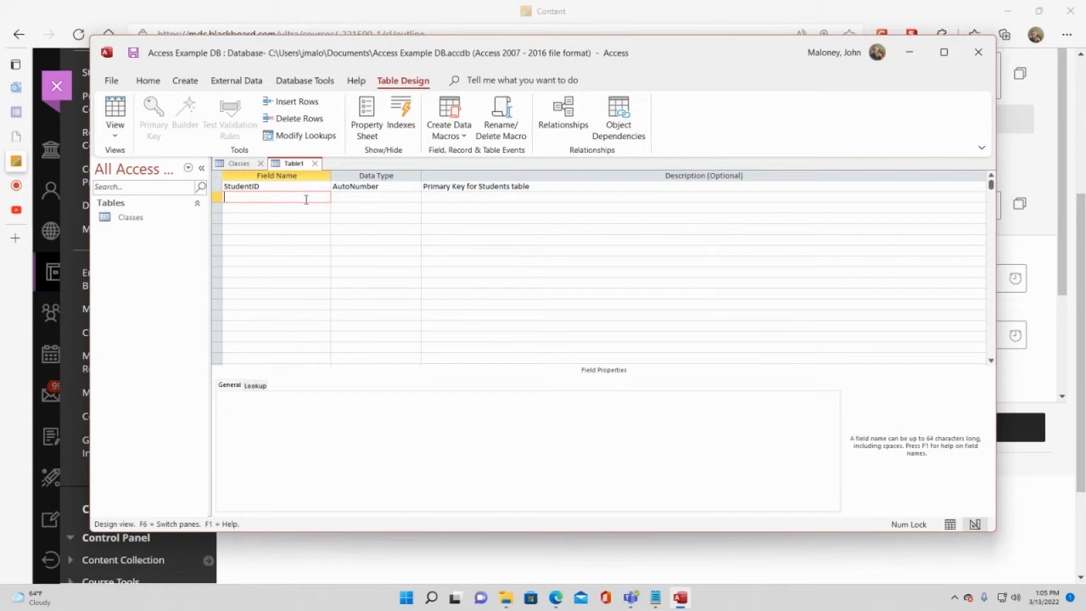
# Add a Short Text field FName with the description "First Name of student"
pyautogui.write('FName')
pyautogui.press('Tab')
pyautogui.press('Tab')
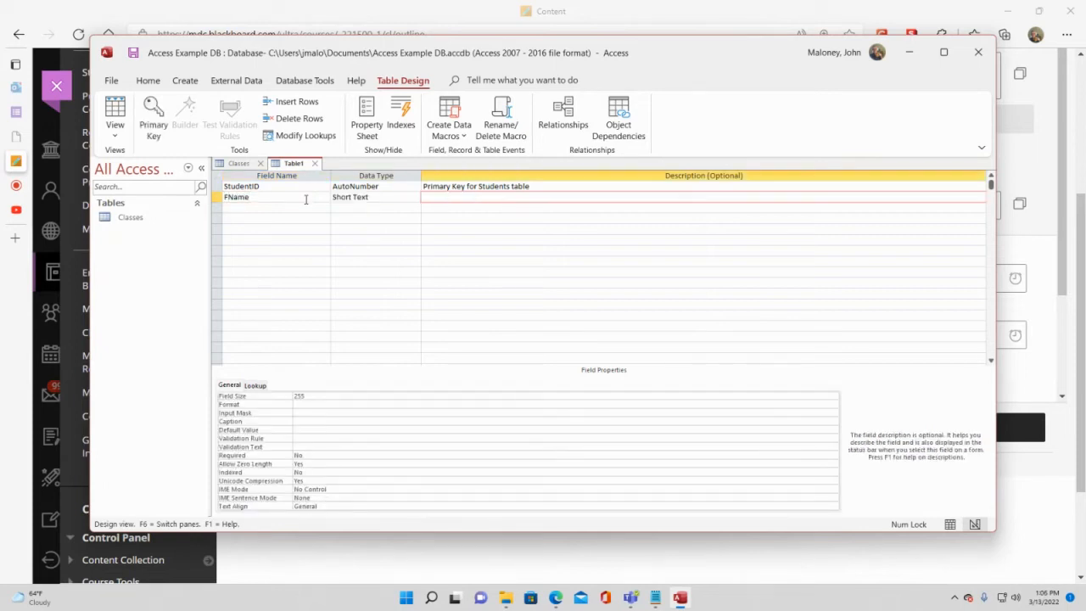
pyautogui.write('First Name of student')
pyautogui.press('Tab')
# Add a Short Text field MI with the description "Middle Initial (Optional)"
pyautogui.write('MI')
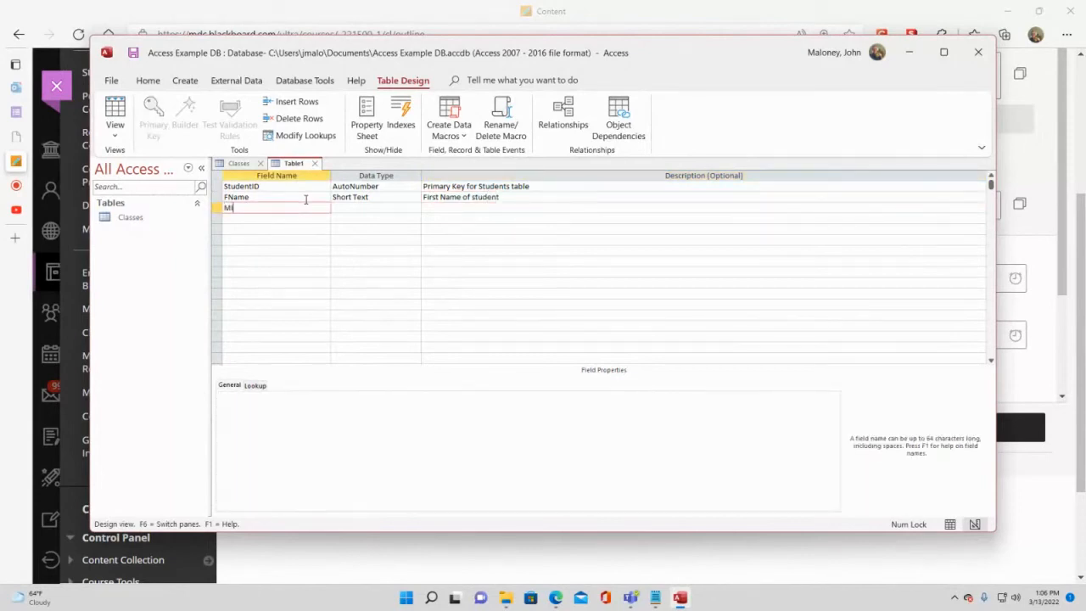
pyautogui.press('Tab')
pyautogui.press('Tab')
pyautogui.write('M')
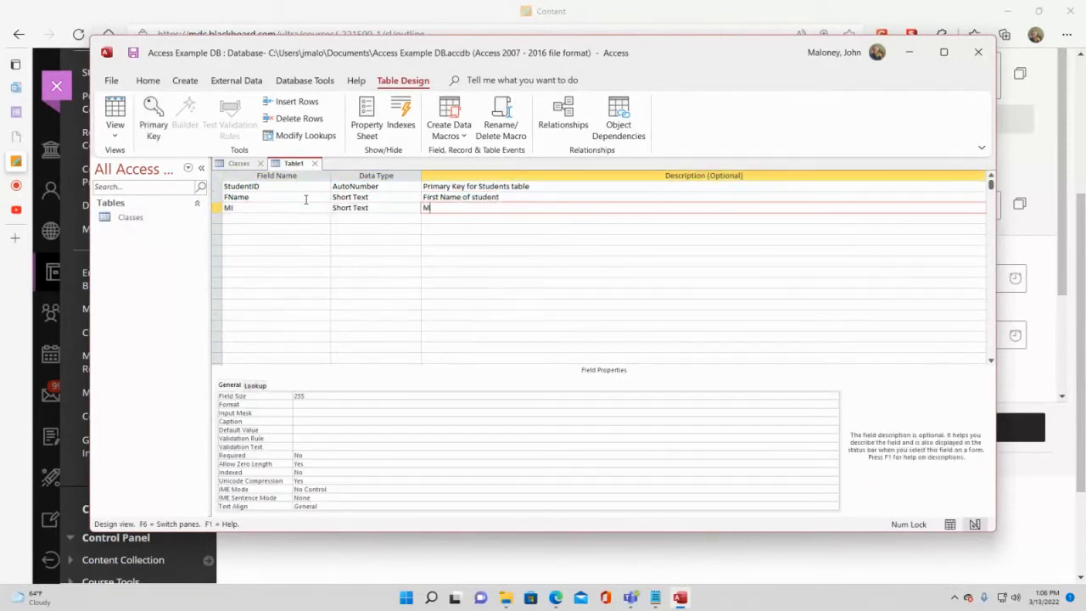
pyautogui.write('iddle Initial (Optional)')
pyautogui.press('Return')
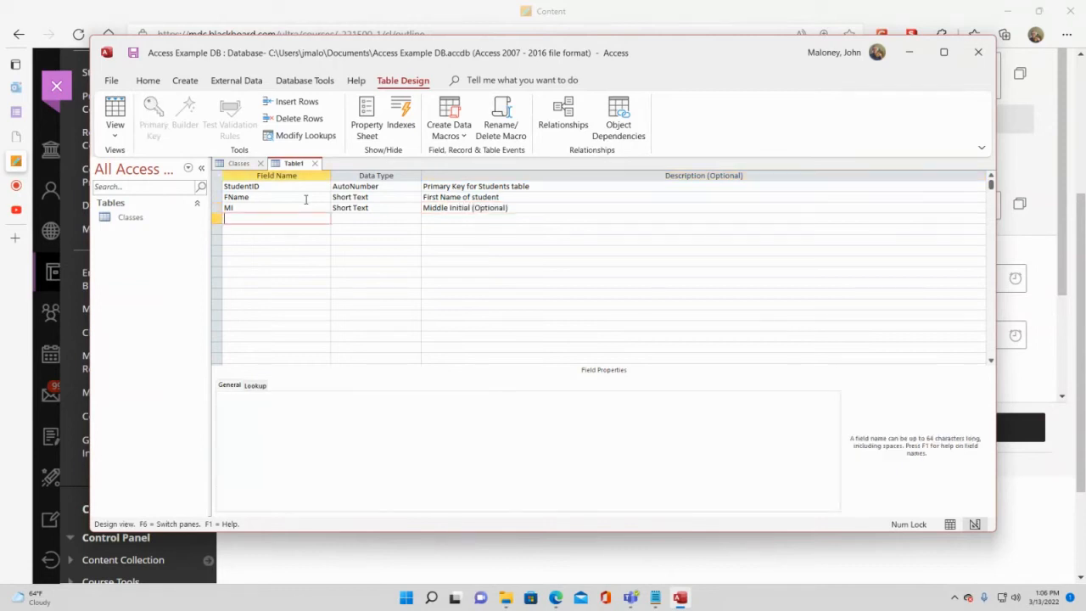
# Add a Short Text field LName with the description "Last Name"
pyautogui.write('LName')
pyautogui.press('Return')
pyautogui.press('Return')
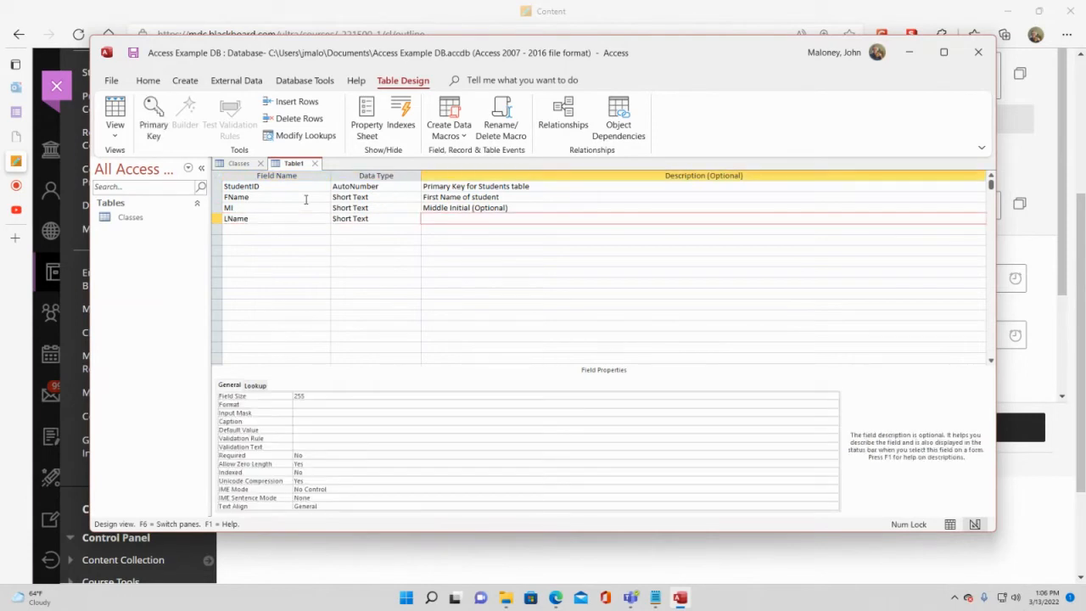
pyautogui.write('Last Name')
pyautogui.click(478, 185)
pyautogui.click(481, 196)
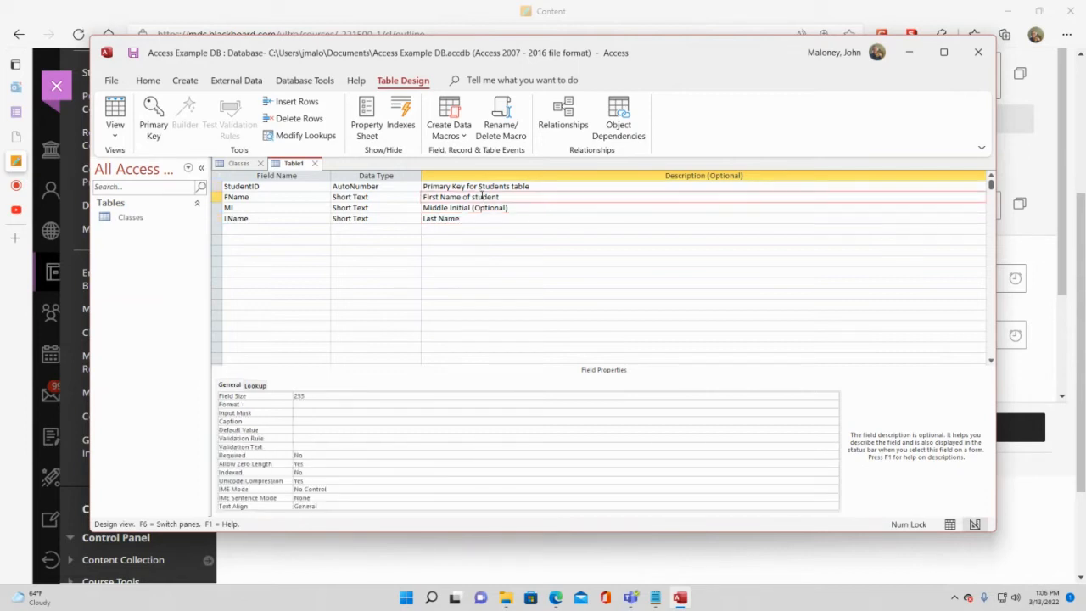
pyautogui.click(487, 207)
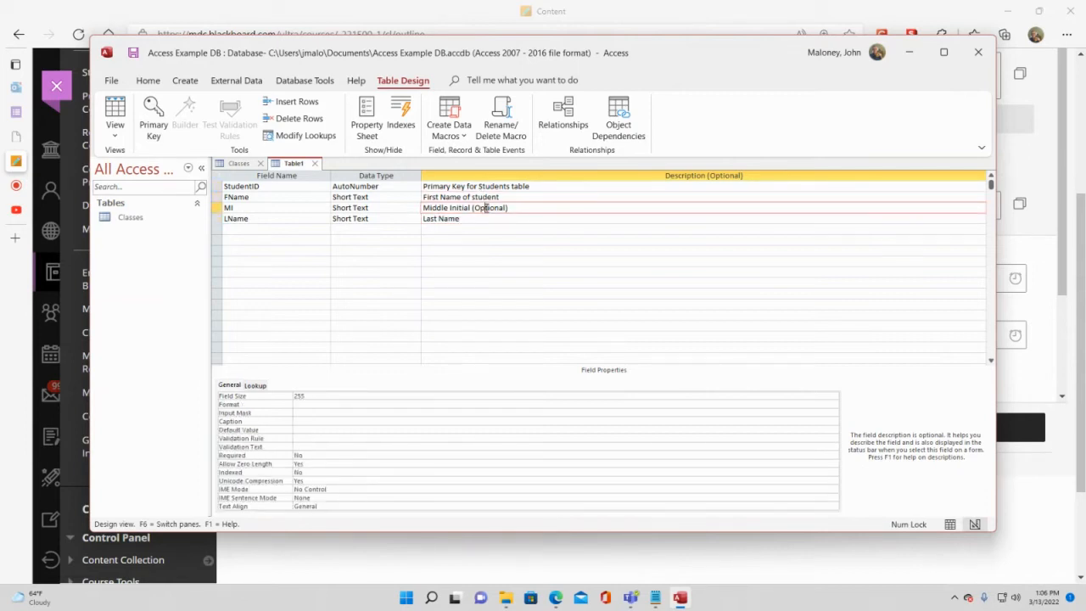
pyautogui.click(482, 218)
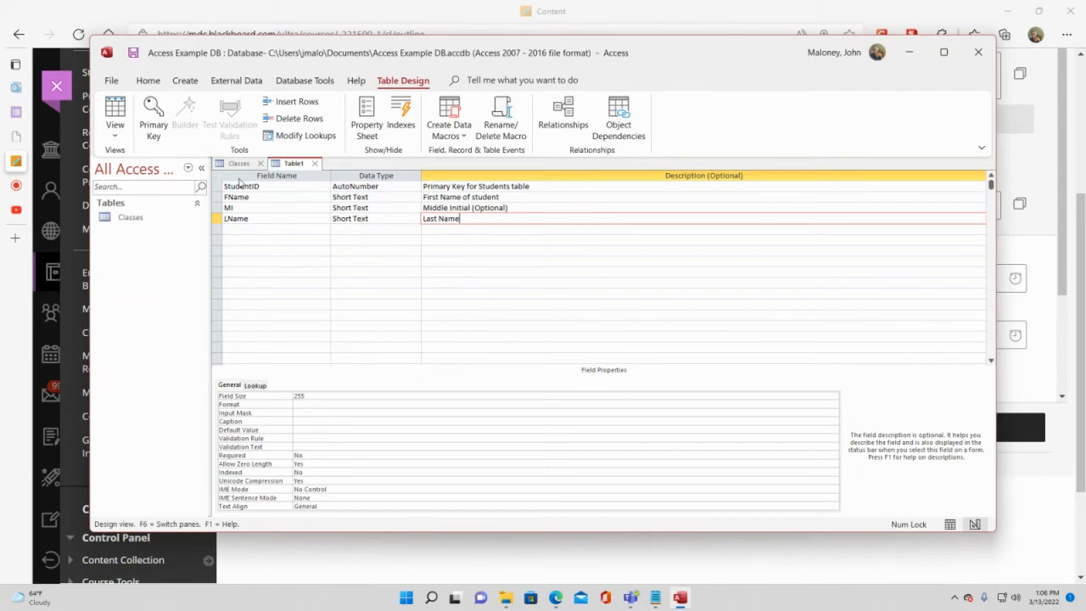
# Add a Short Text field Major with the description "What is student's major? Optional"
pyautogui.click(256, 229)
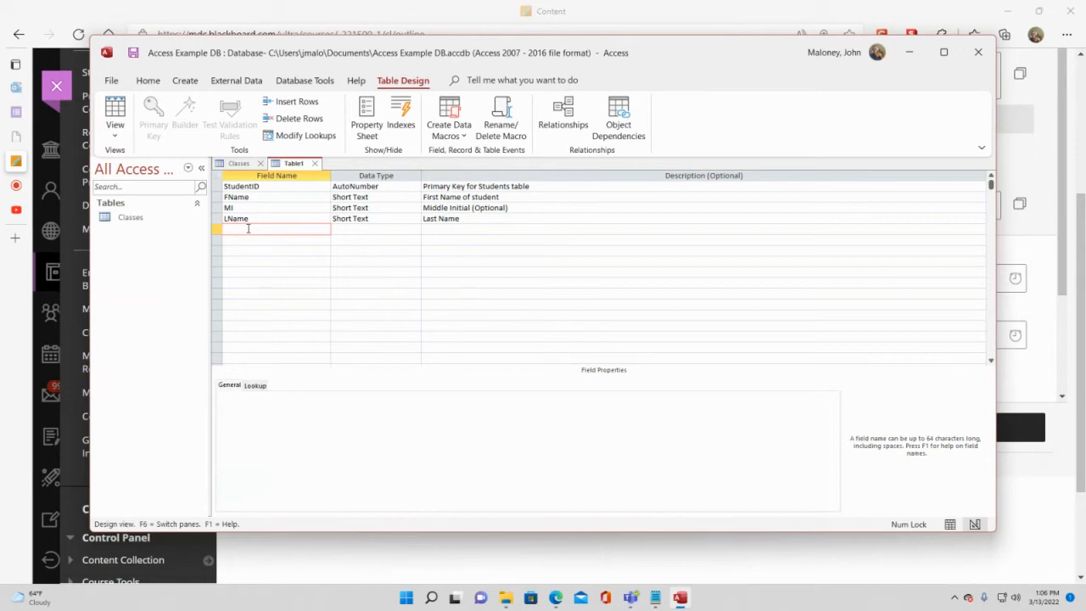
pyautogui.write('Major')
pyautogui.press('Tab')
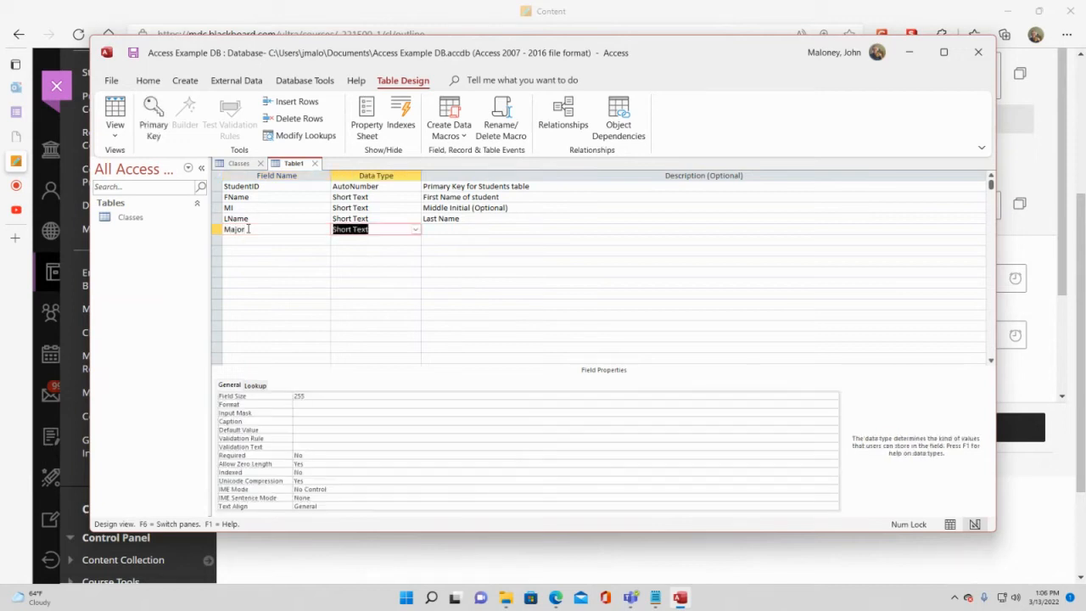
pyautogui.press('Tab')
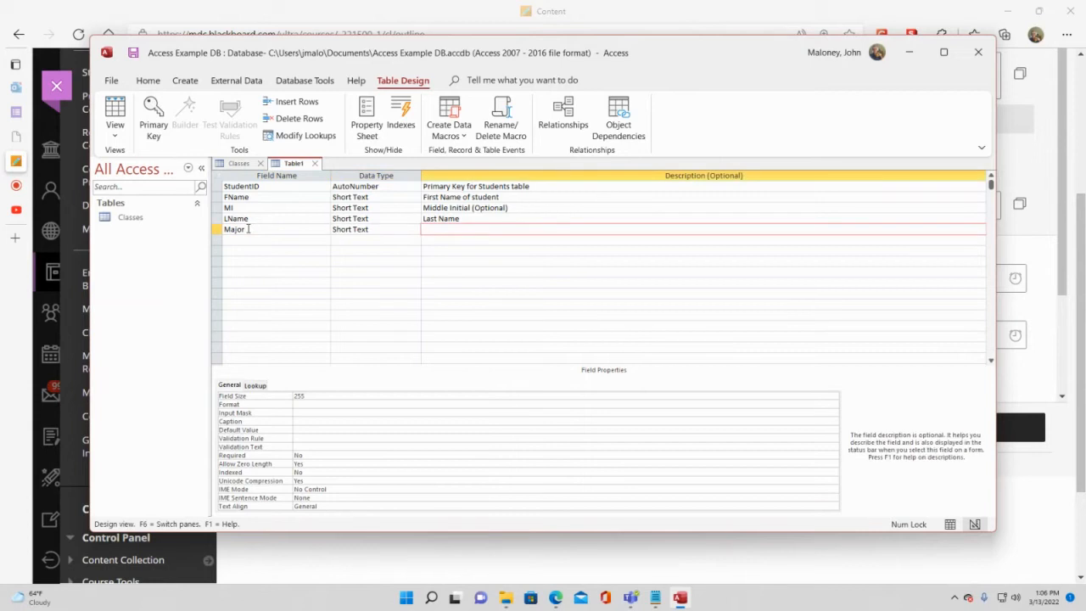
pyautogui.write("What is student's major? Optional")
pyautogui.press('Return')
# Add a Short Text field City with the description "City where student lives"
pyautogui.write('City')
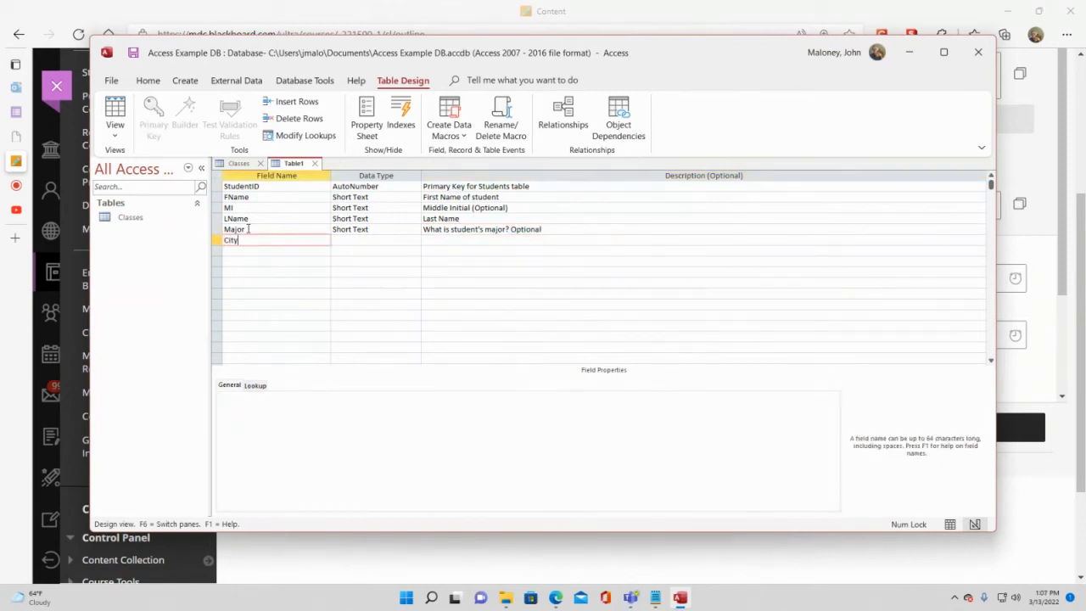
pyautogui.press('Return')
pyautogui.press('Return')
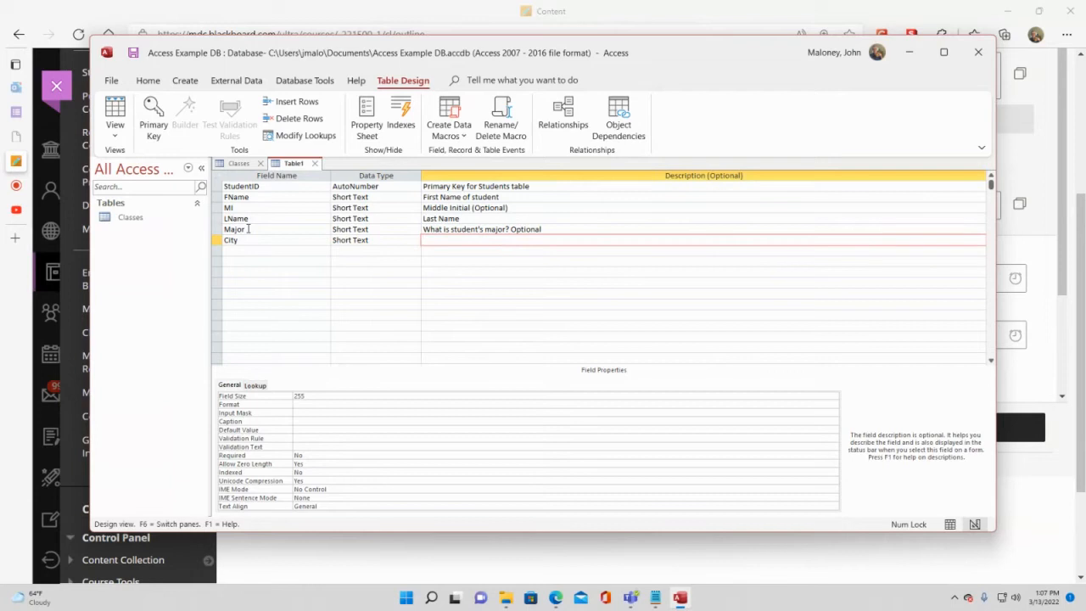
pyautogui.write('City where student lives')
pyautogui.click(250, 239)
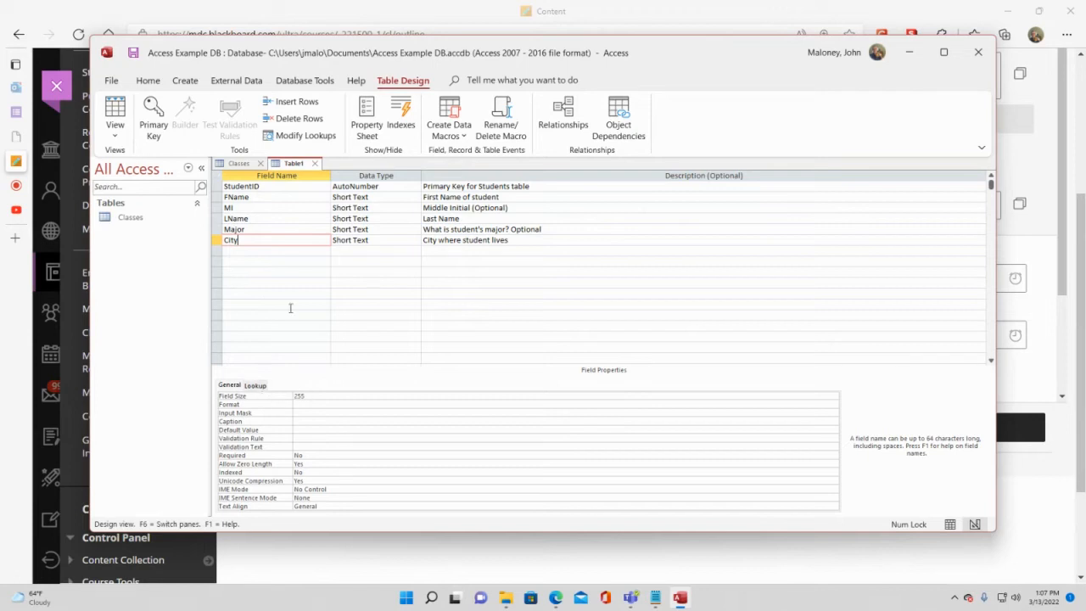
# Set the StudentID field as the new table's primary key
pyautogui.click(276, 193)
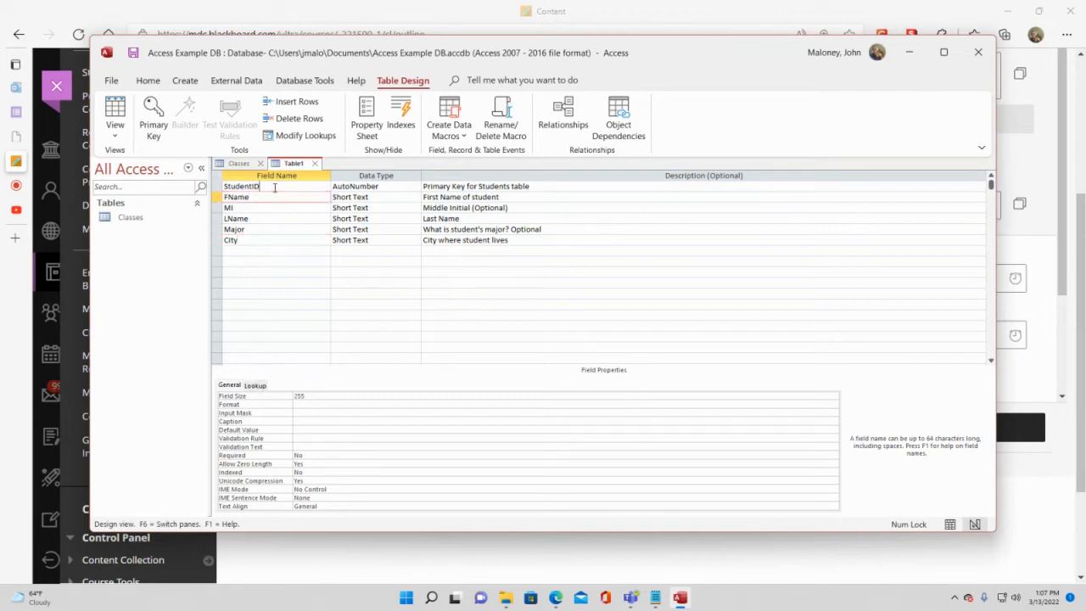
pyautogui.click(272, 186)
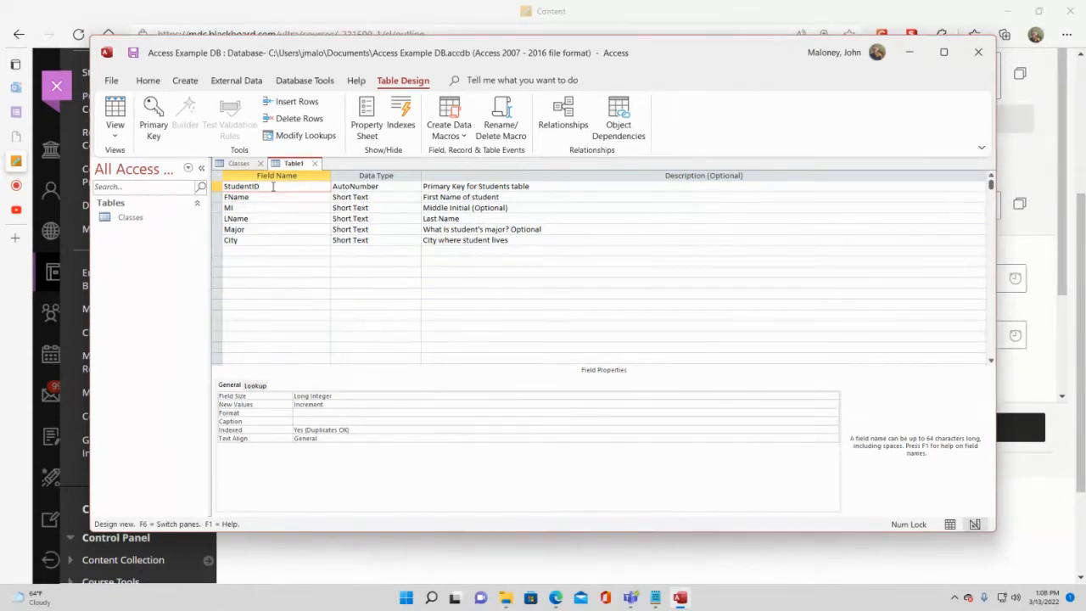
pyautogui.rightClick(272, 185)
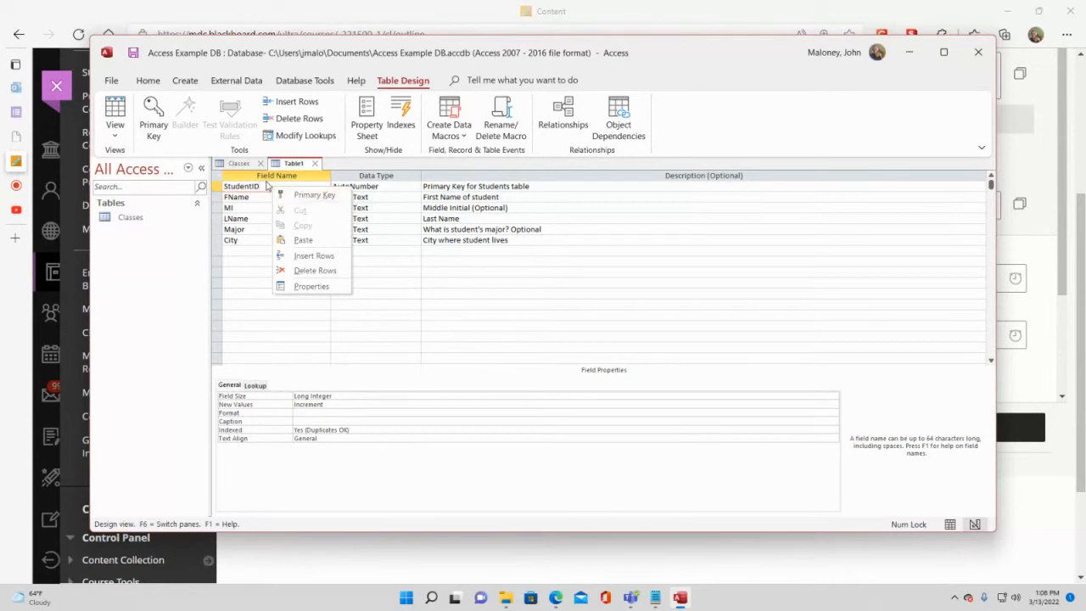
pyautogui.click(266, 186)
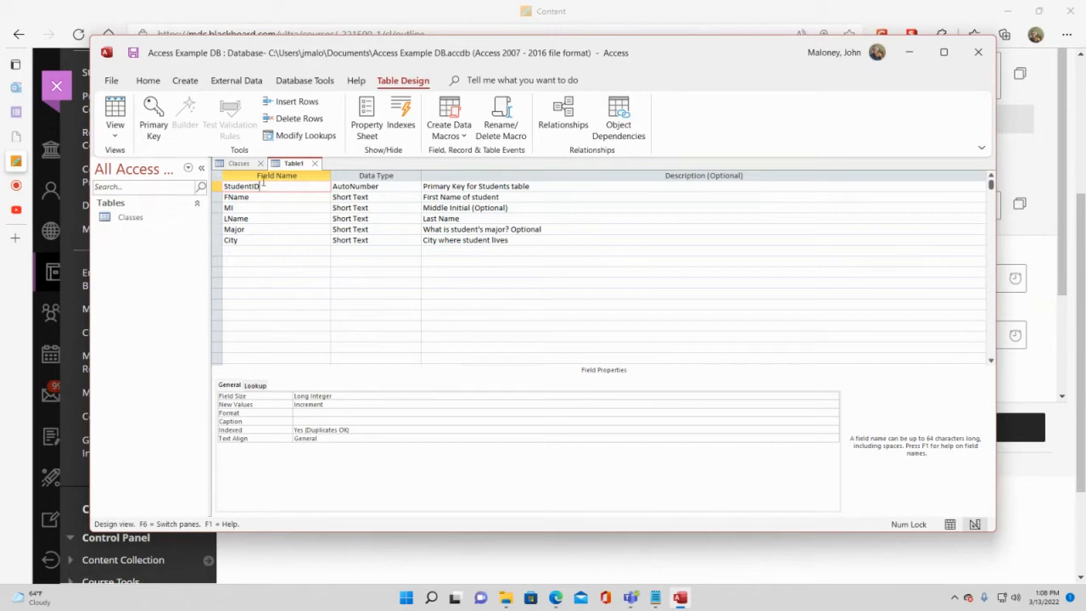
pyautogui.rightClick(263, 185)
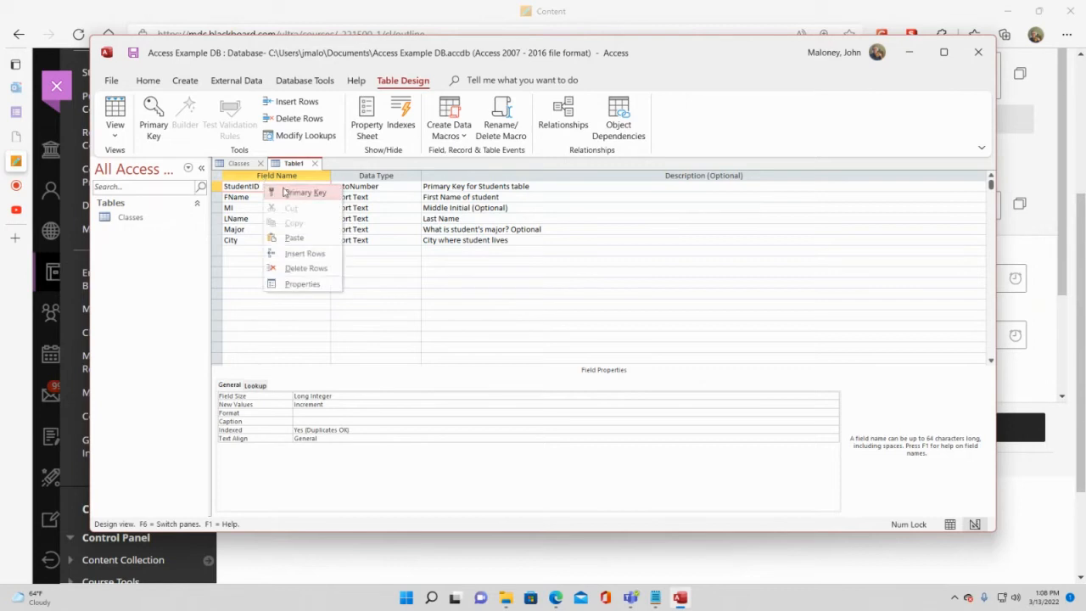
pyautogui.click(299, 189)
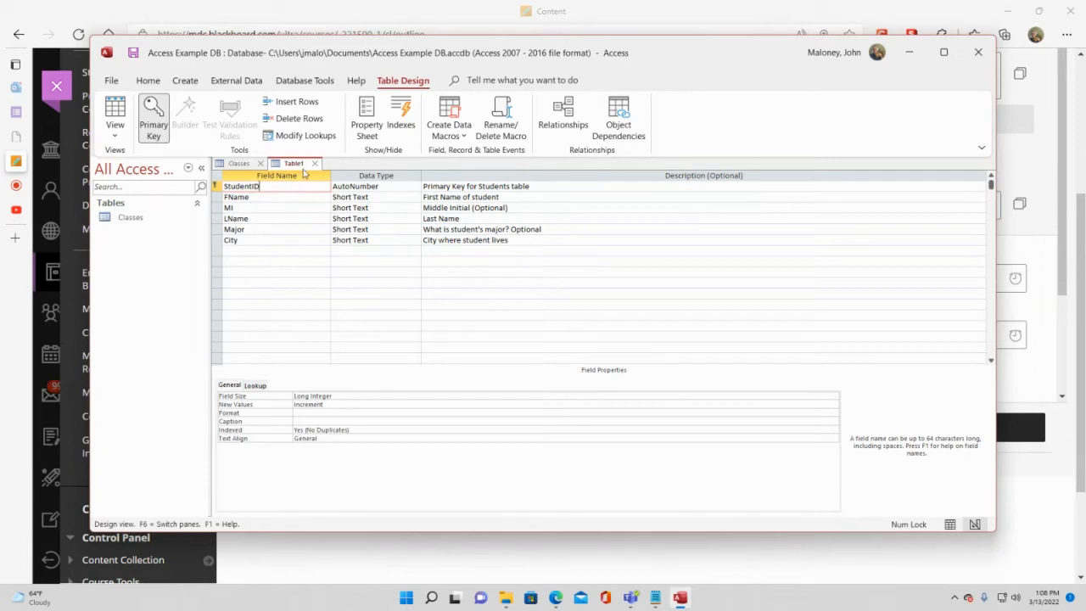
# Review the Classes table's fields and properties in Design View and return to the new table's design
pyautogui.click(239, 163)
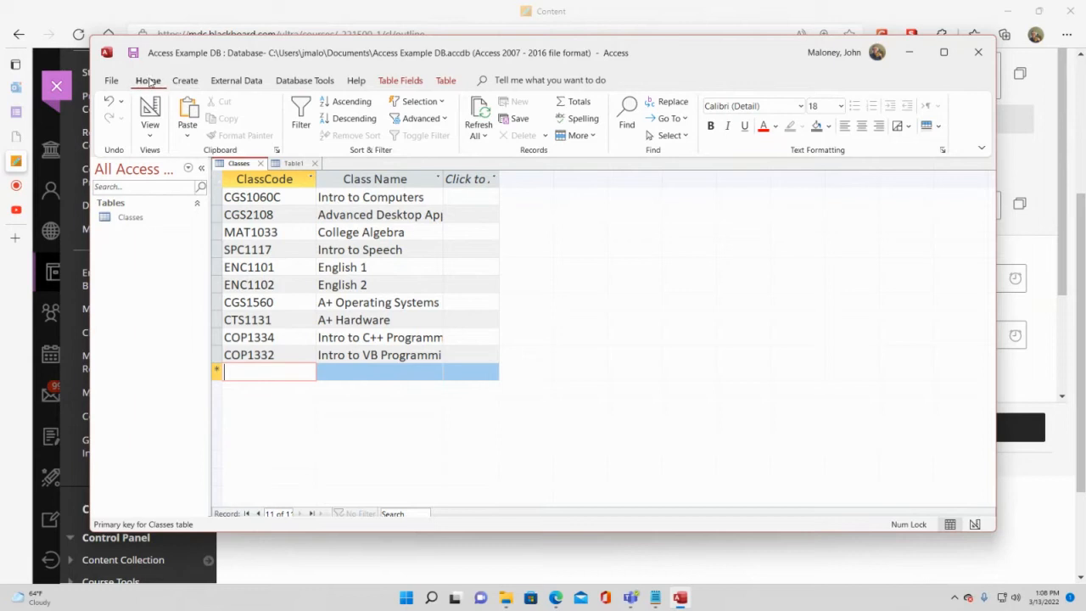
pyautogui.click(150, 131)
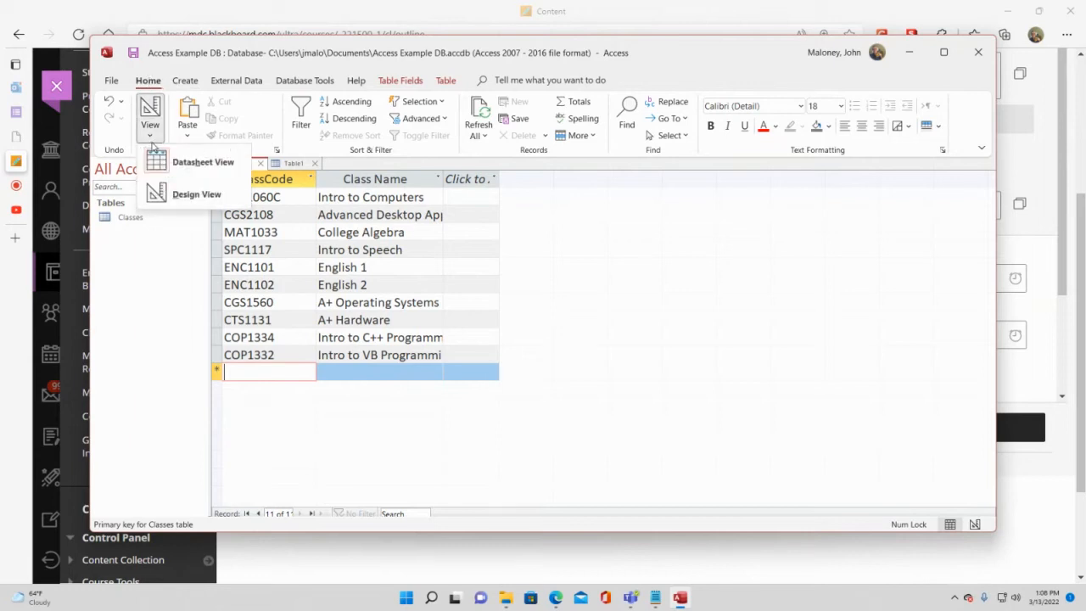
pyautogui.click(178, 194)
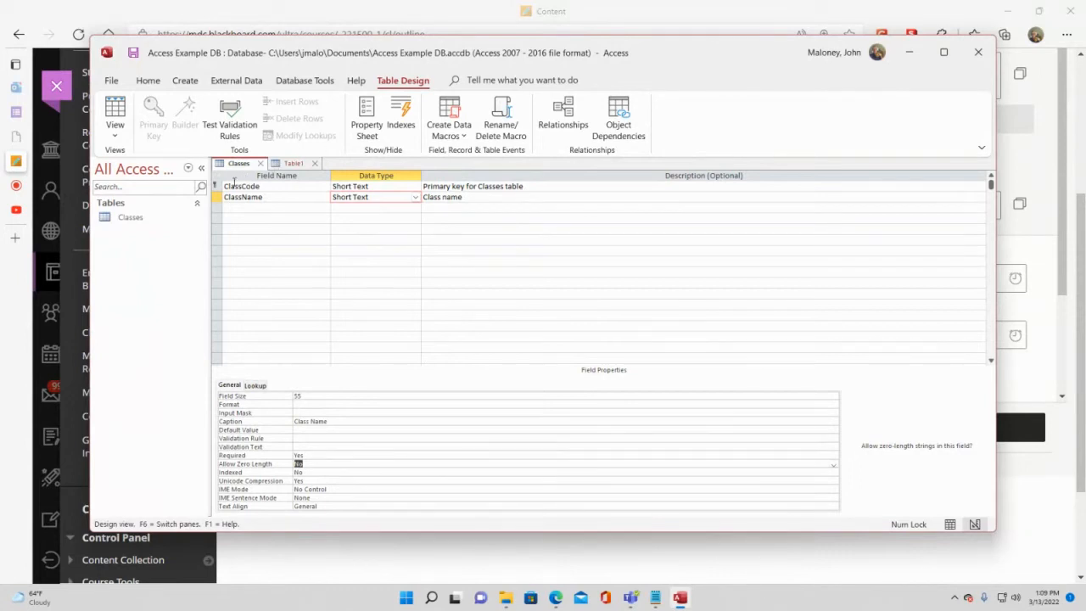
pyautogui.click(290, 162)
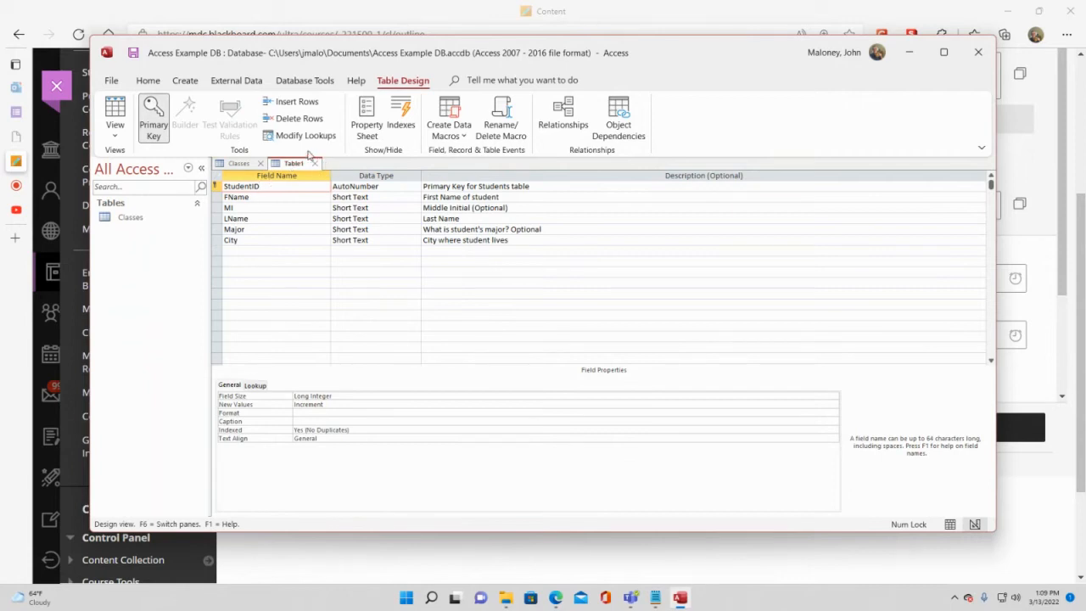
# Set the FName field's size to 15
pyautogui.click(363, 196)
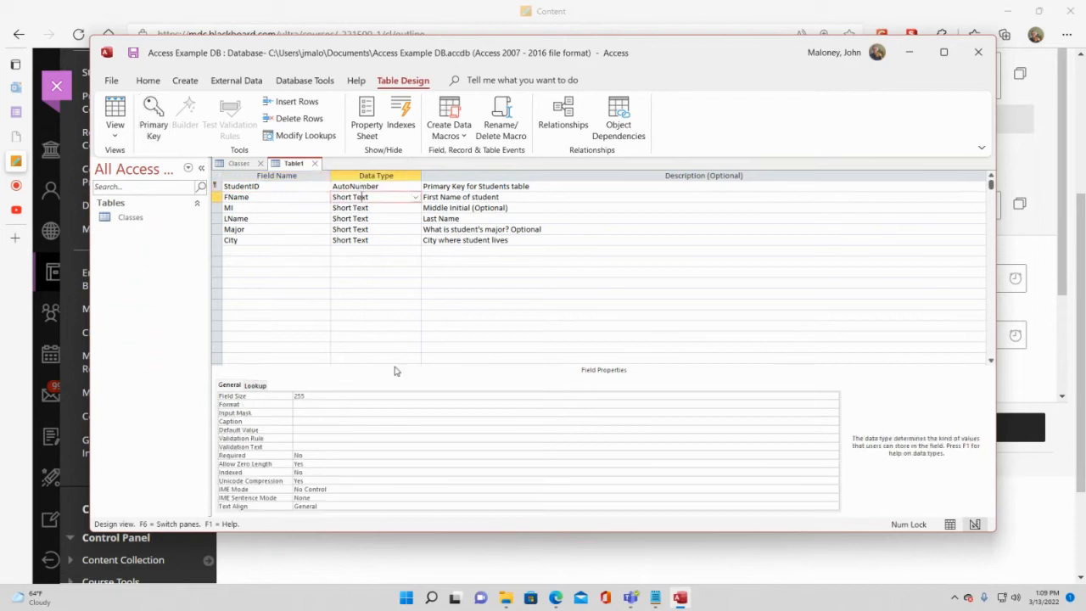
pyautogui.click(319, 393)
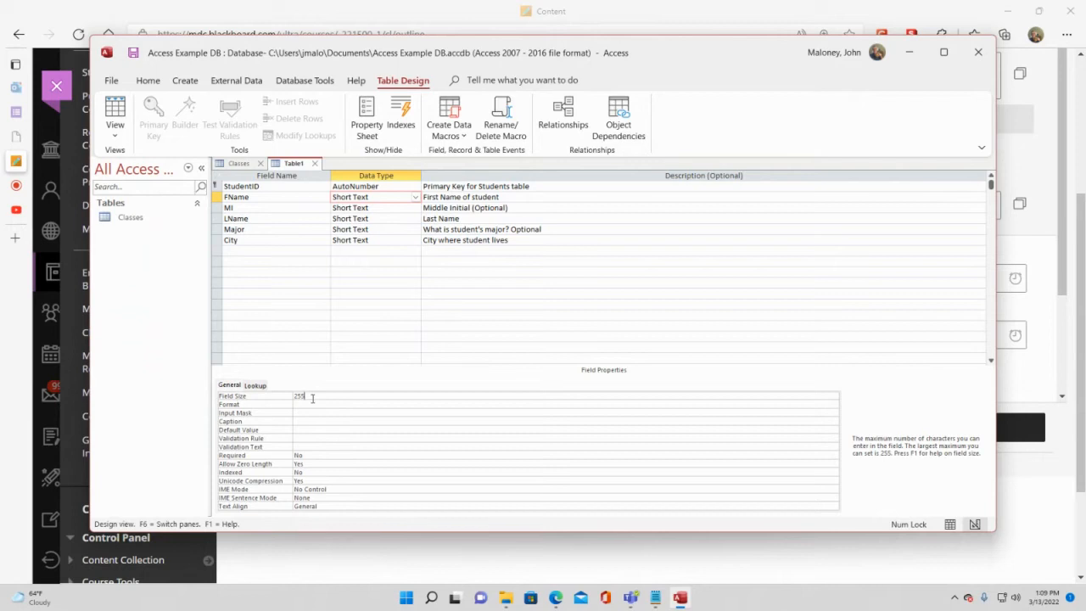
pyautogui.press('BackSpace')
pyautogui.press('BackSpace')
pyautogui.press('BackSpace')
pyautogui.write('15')
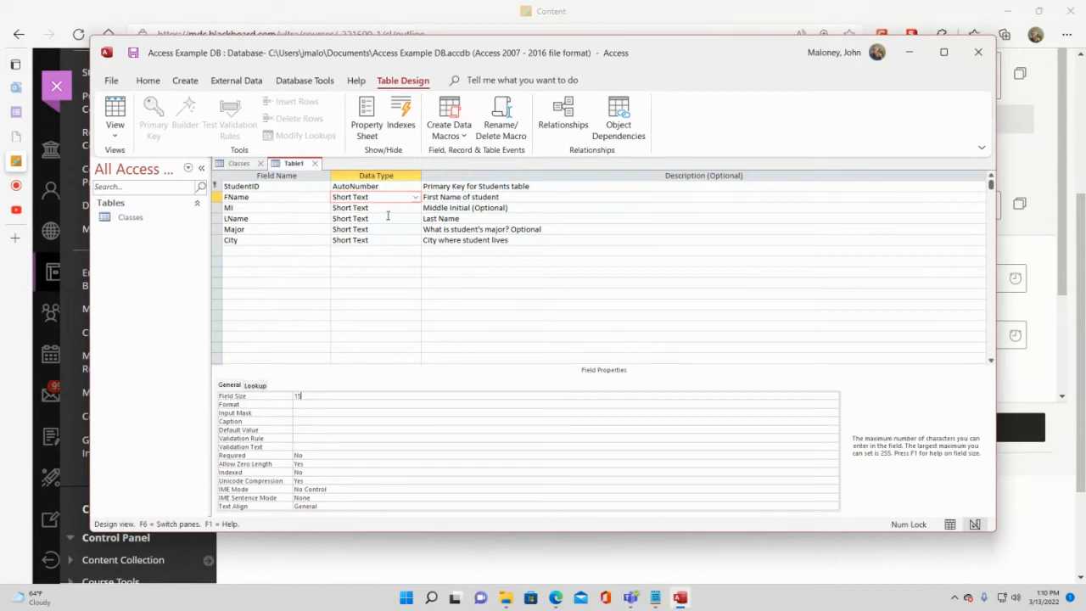
# Make the FName field required and set its Allow Zero Length property to No
pyautogui.click(298, 455)
pyautogui.doubleClick(301, 455)
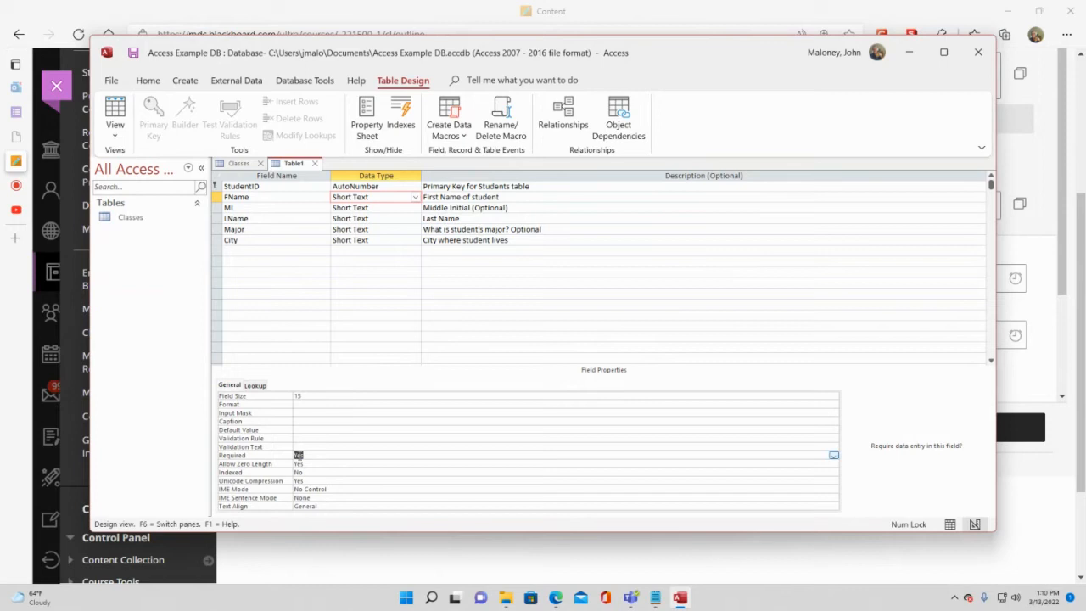
pyautogui.click(302, 464)
pyautogui.click(834, 464)
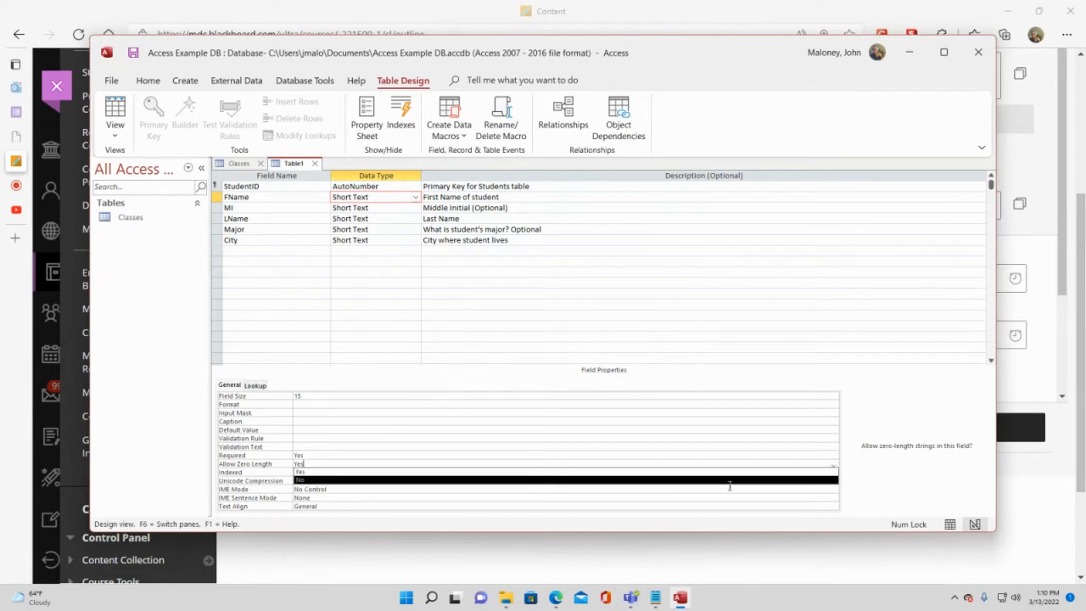
pyautogui.click(310, 466)
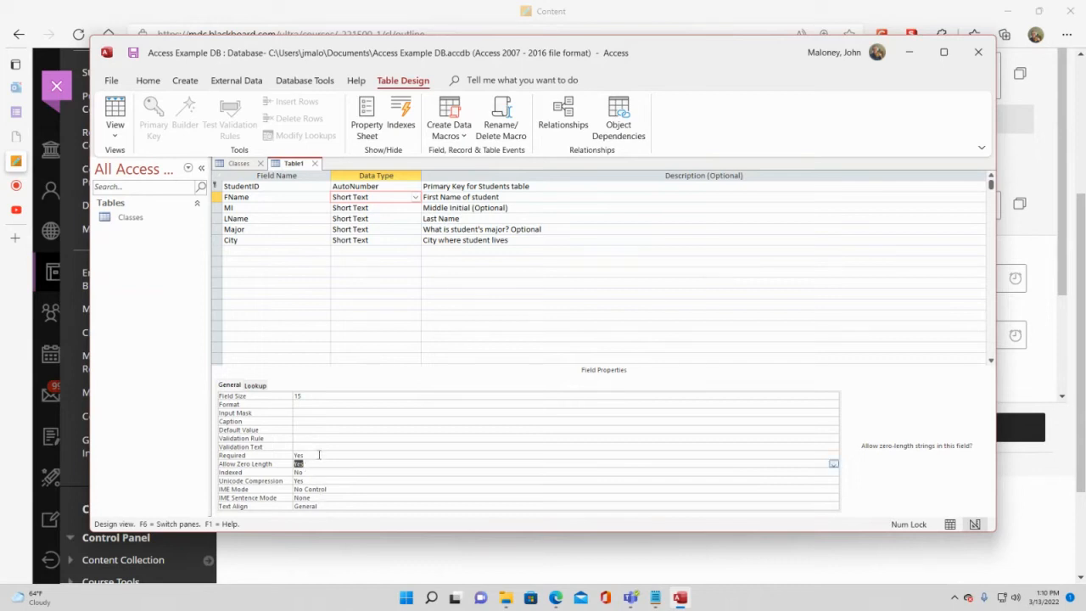
pyautogui.click(319, 455)
pyautogui.click(310, 466)
# Give the FName field the caption "First Name"
pyautogui.click(302, 421)
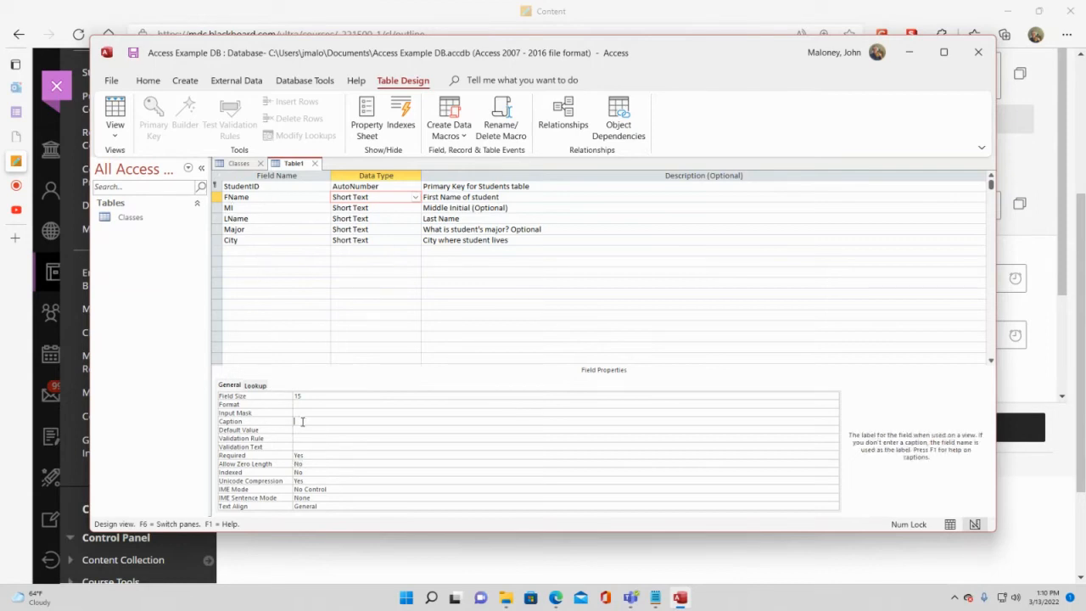
pyautogui.write('First Name')
pyautogui.click(327, 429)
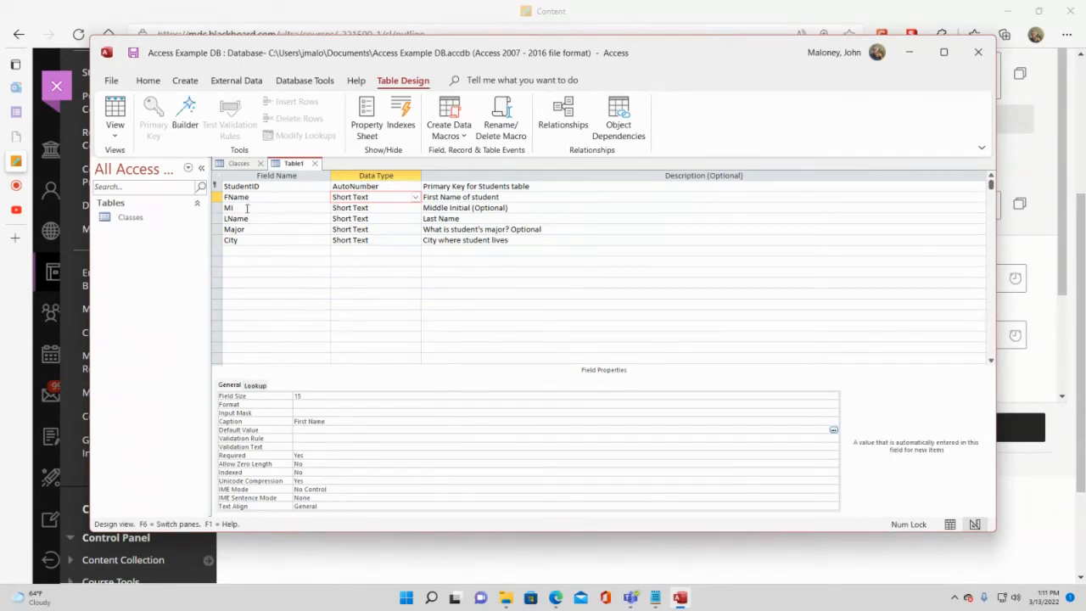
# Set the MI field's size to 1 and its caption to "Middle Initial"
pyautogui.click(306, 210)
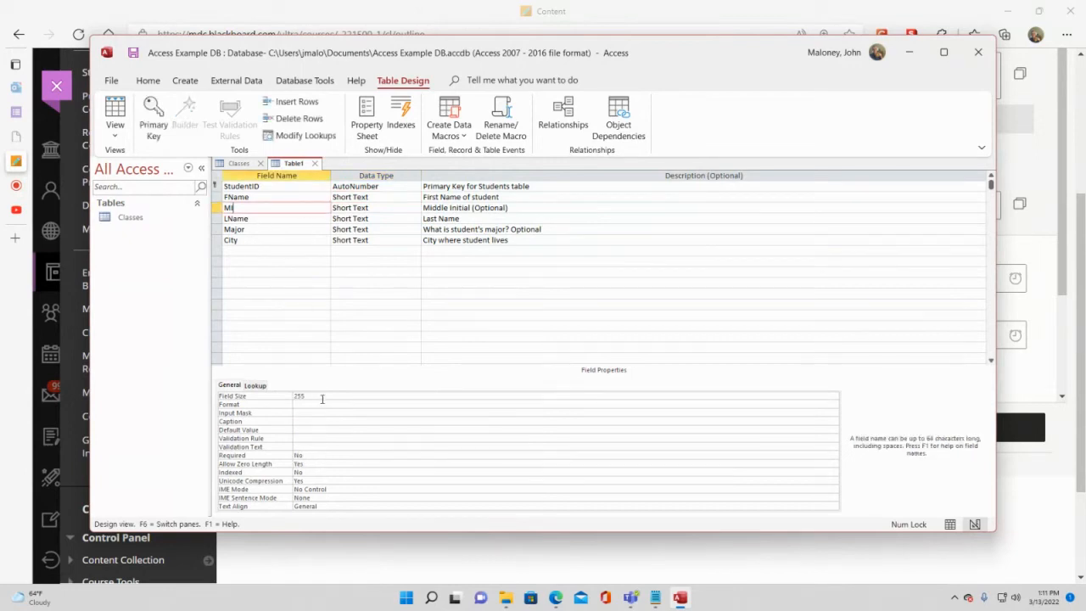
pyautogui.press('F6')
pyautogui.write('1')
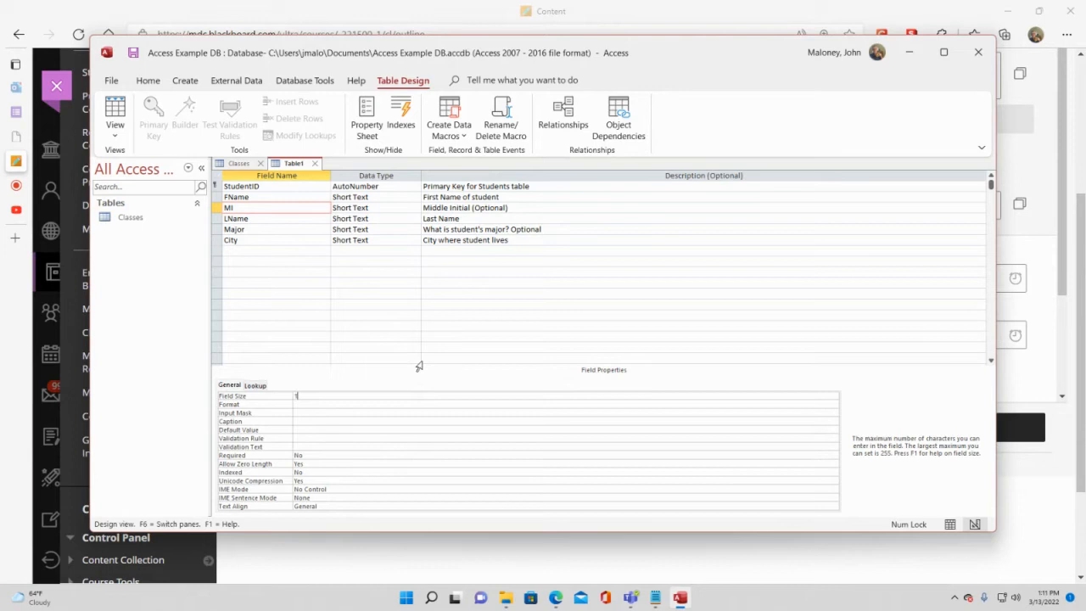
pyautogui.click(330, 406)
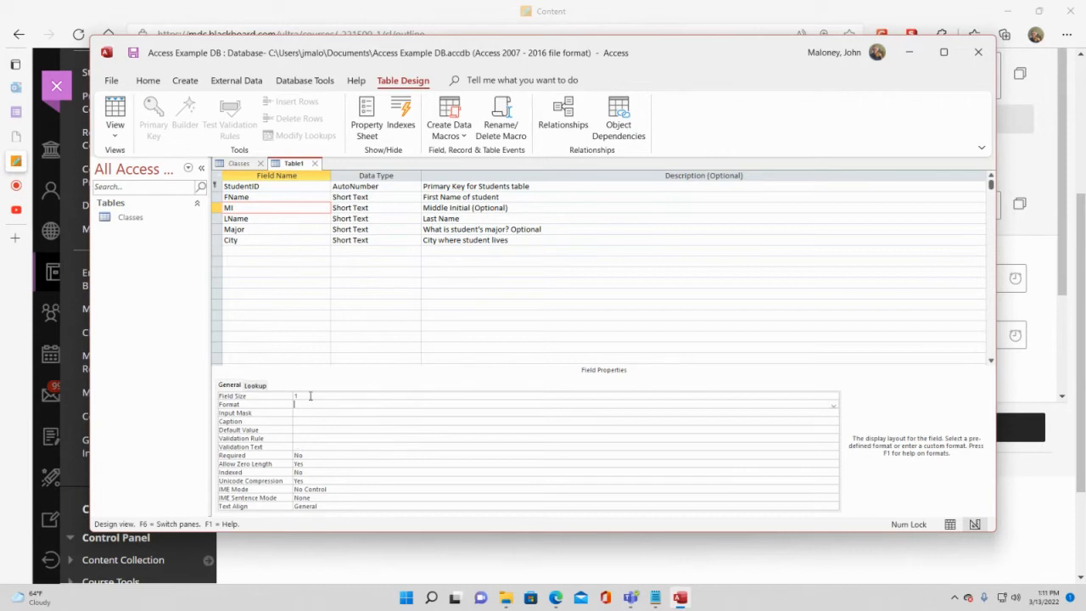
pyautogui.click(311, 421)
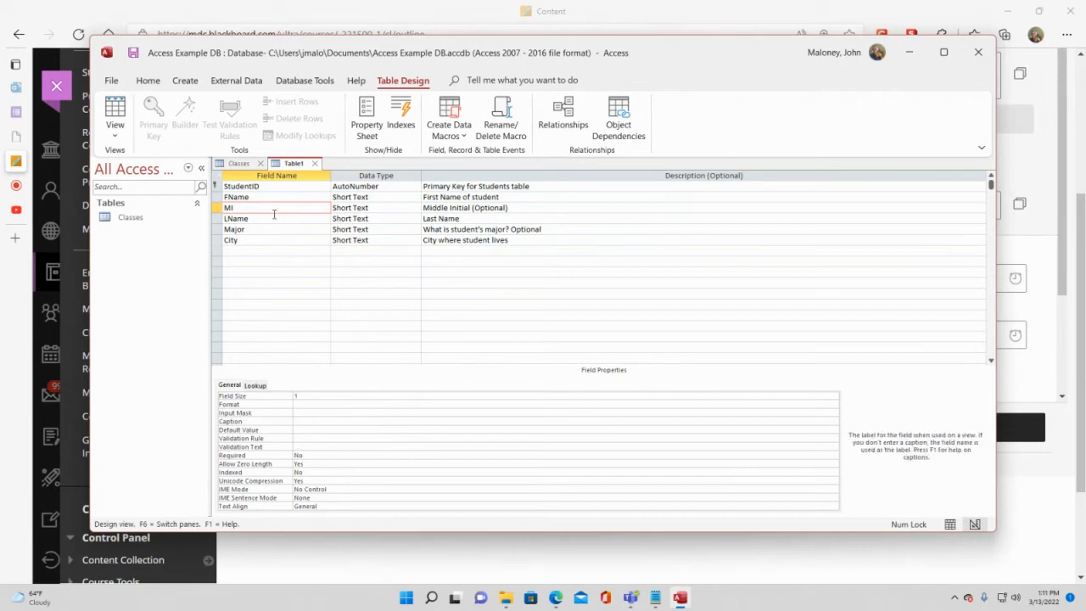
pyautogui.write('Middle Initial')
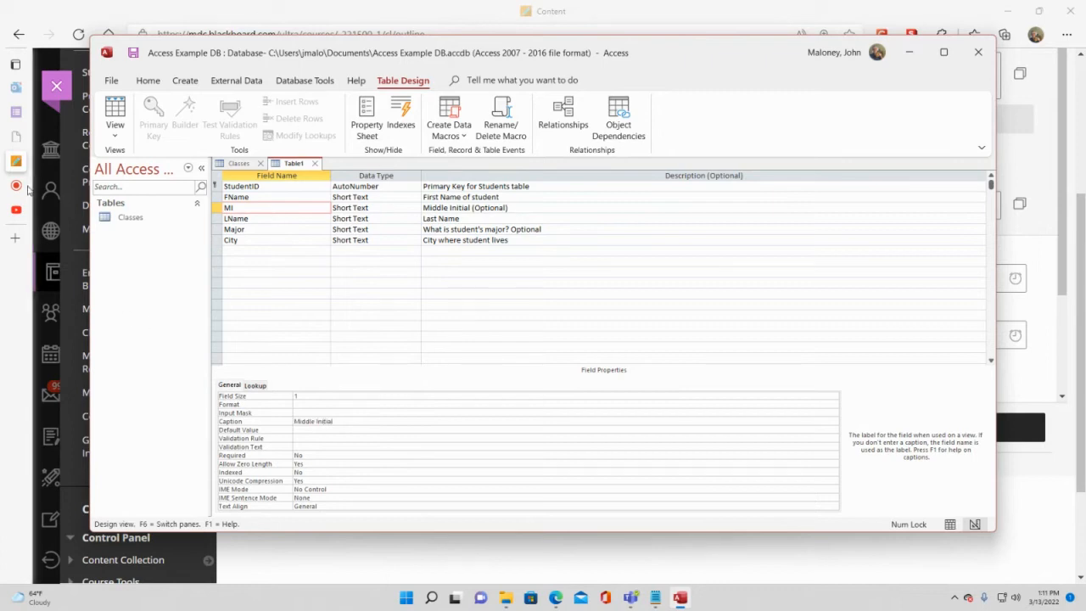
# Give the LName field the caption "Last Name"
pyautogui.click(274, 219)
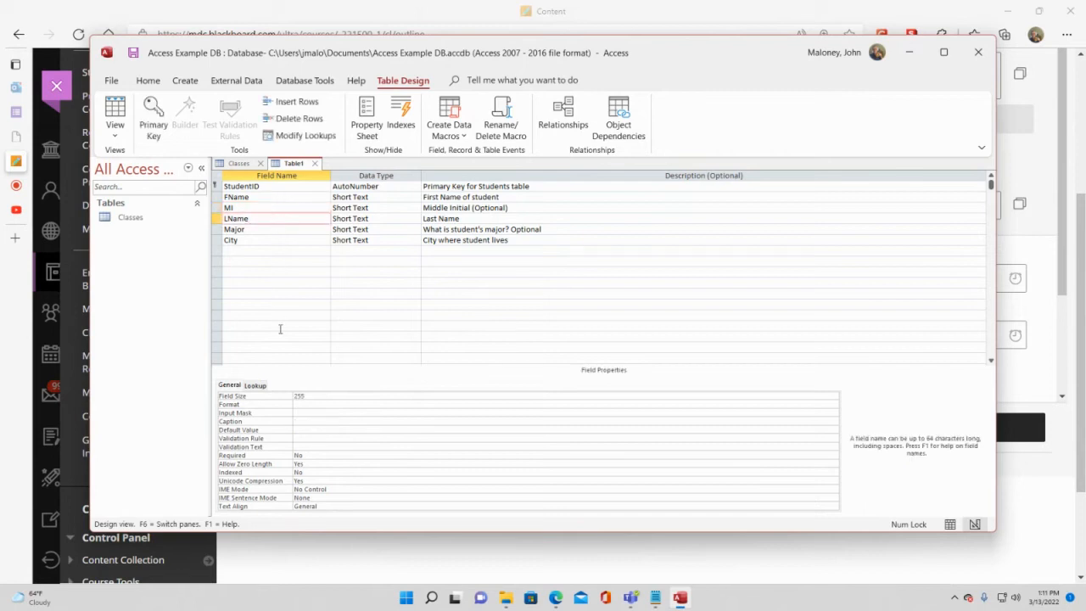
pyautogui.click(301, 421)
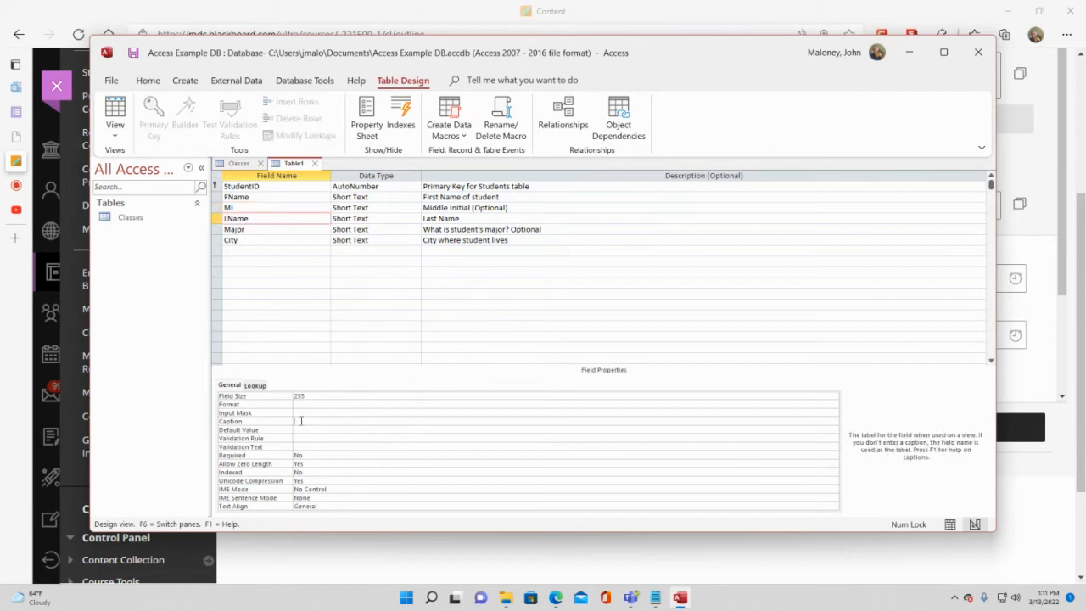
pyautogui.write('Last Name')
# Set the LName field's size to 35, Required to Yes and Allow Zero Length to No
pyautogui.click(321, 396)
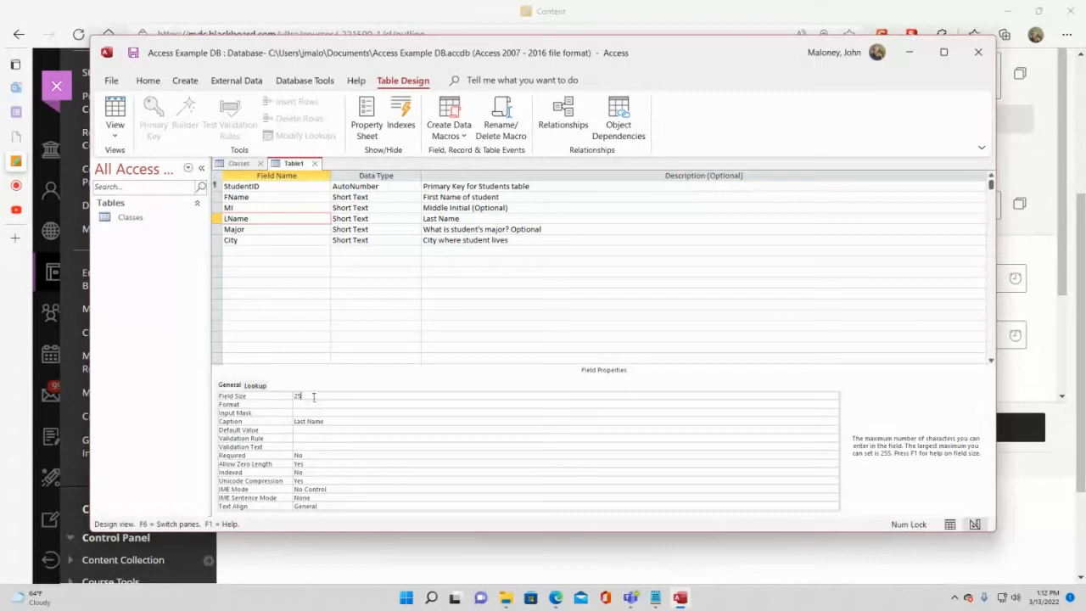
pyautogui.press('BackSpace')
pyautogui.press('BackSpace')
pyautogui.write('50')
pyautogui.press('BackSpace')
pyautogui.write('35')
pyautogui.click(318, 403)
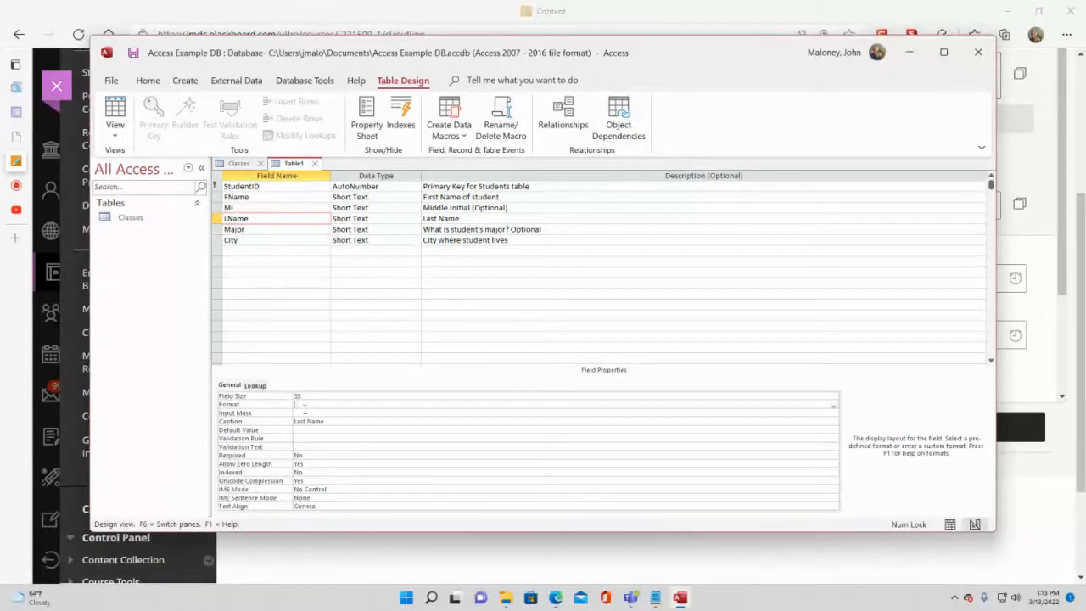
pyautogui.click(327, 456)
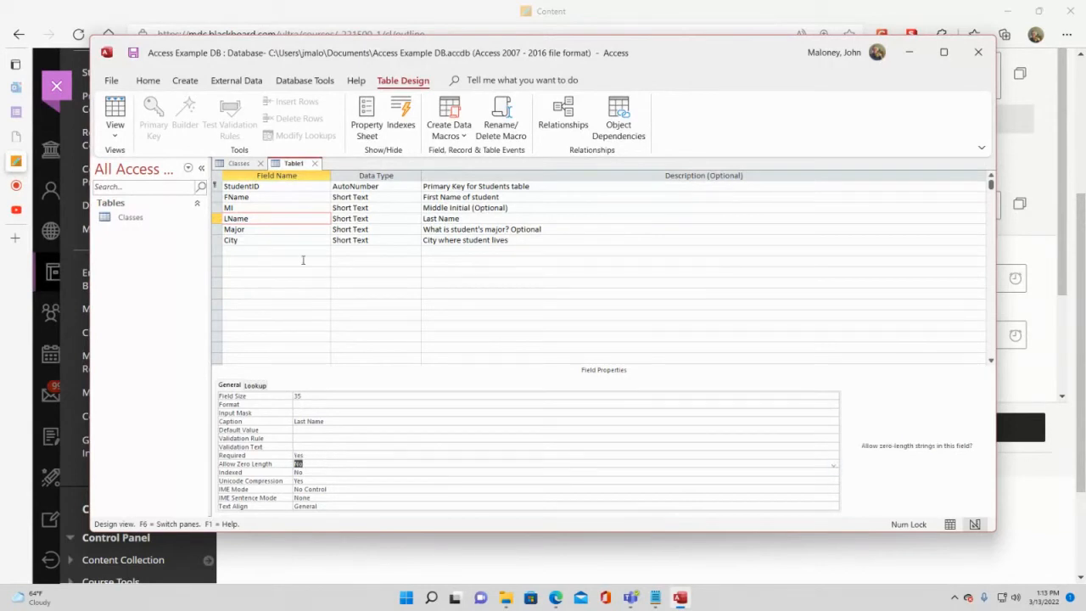
# Set the Major field's size to 25
pyautogui.click(266, 228)
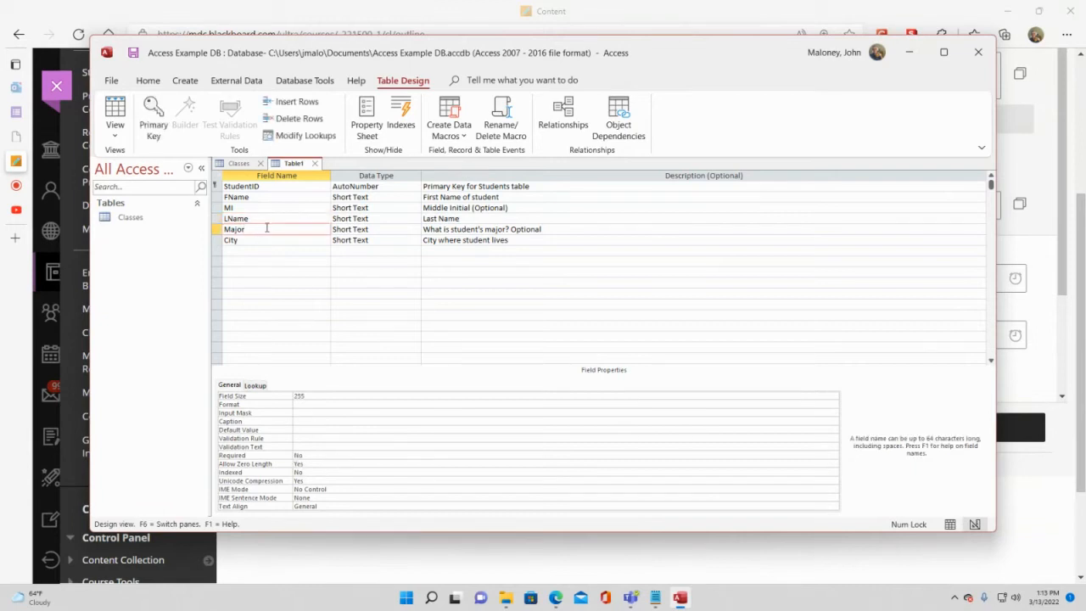
pyautogui.click(307, 395)
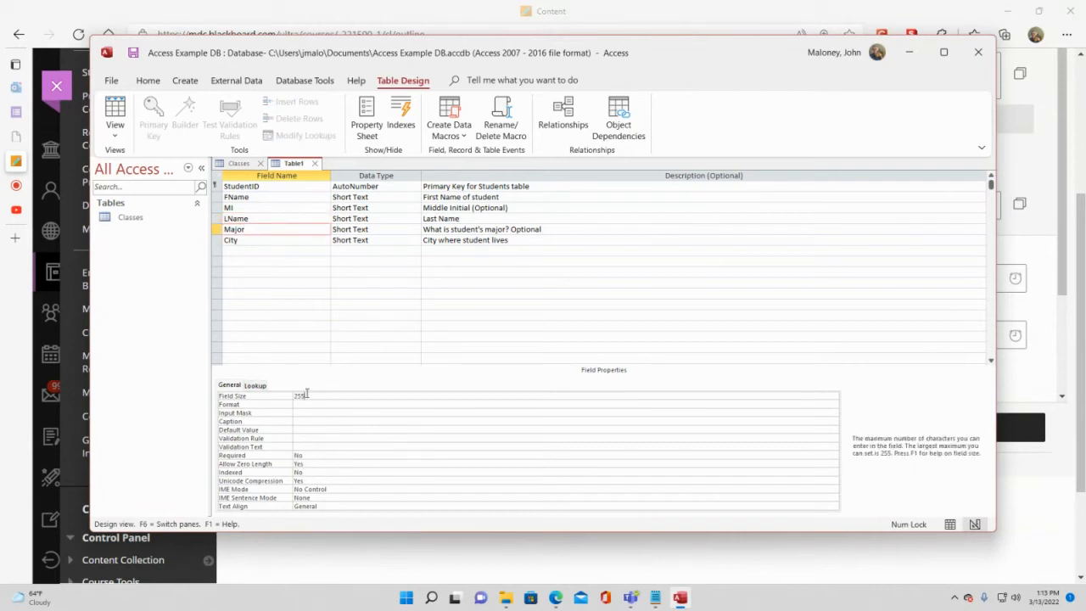
pyautogui.doubleClick(306, 394)
pyautogui.write('5')
pyautogui.click(315, 396)
pyautogui.press('Return')
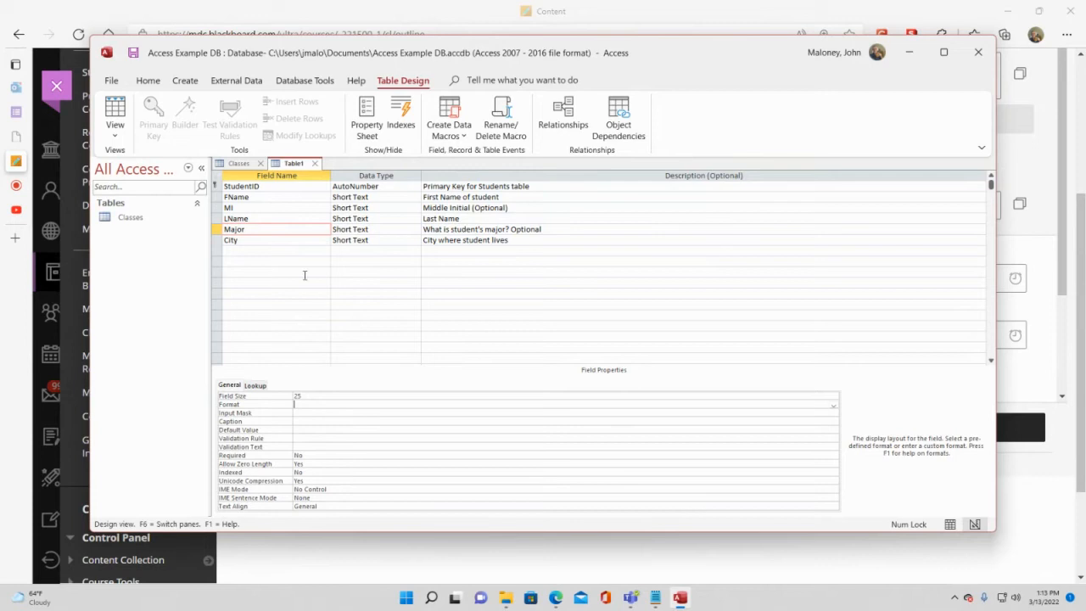
# Set the City field's size to 35, Required to Yes and Allow Zero Length to No
pyautogui.click(284, 242)
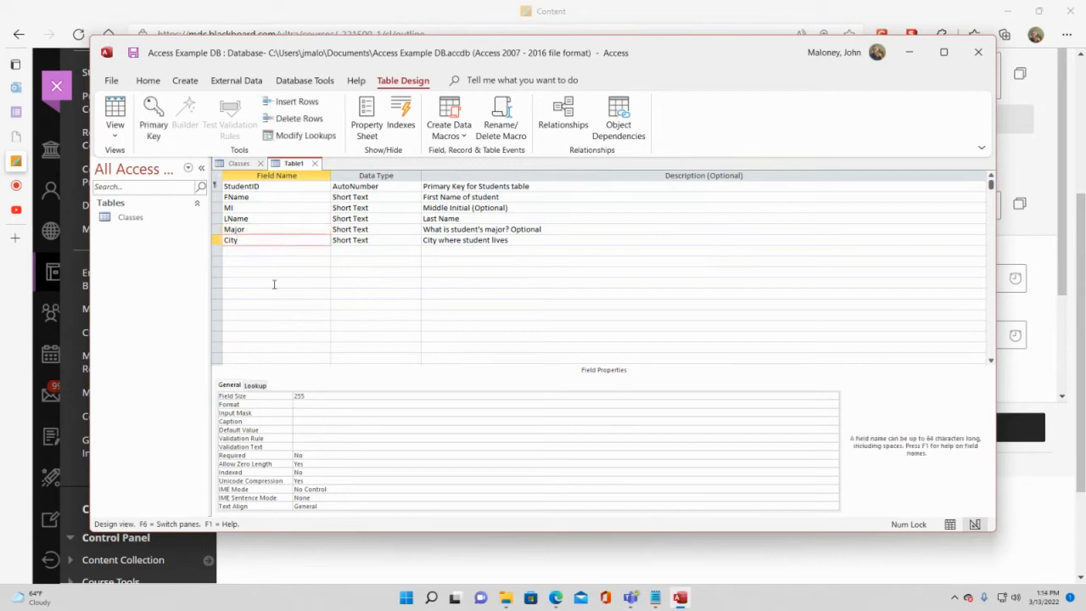
pyautogui.doubleClick(321, 397)
pyautogui.write('3')
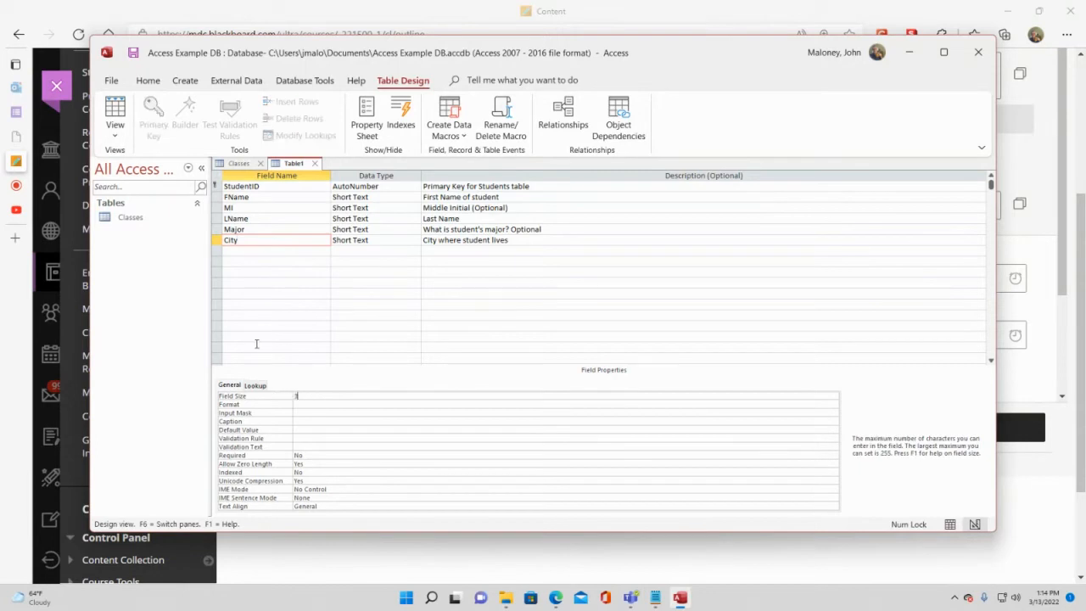
pyautogui.write('5')
pyautogui.click(342, 429)
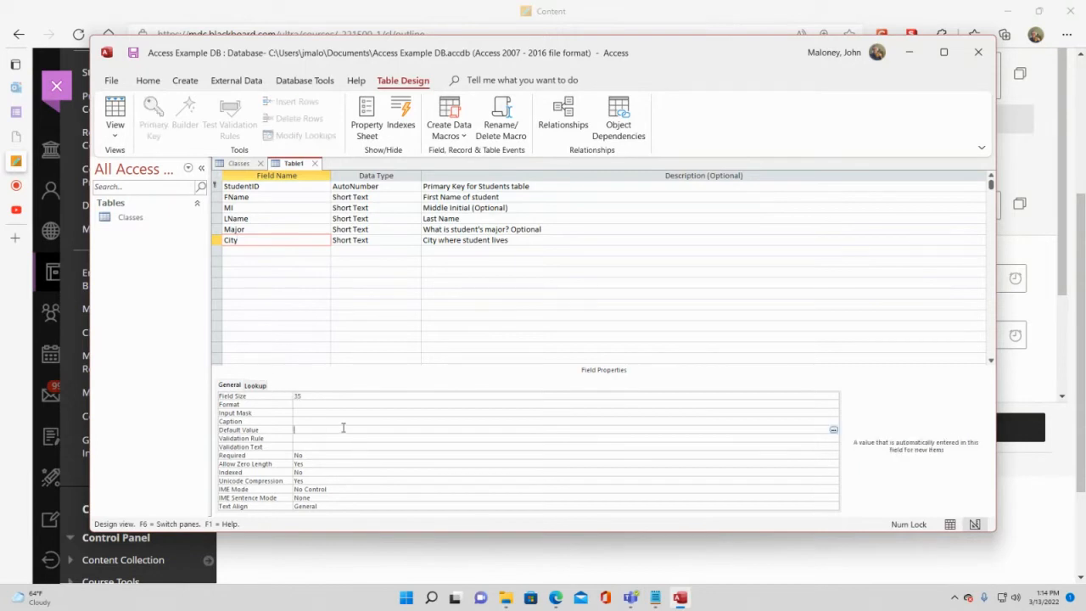
pyautogui.doubleClick(310, 458)
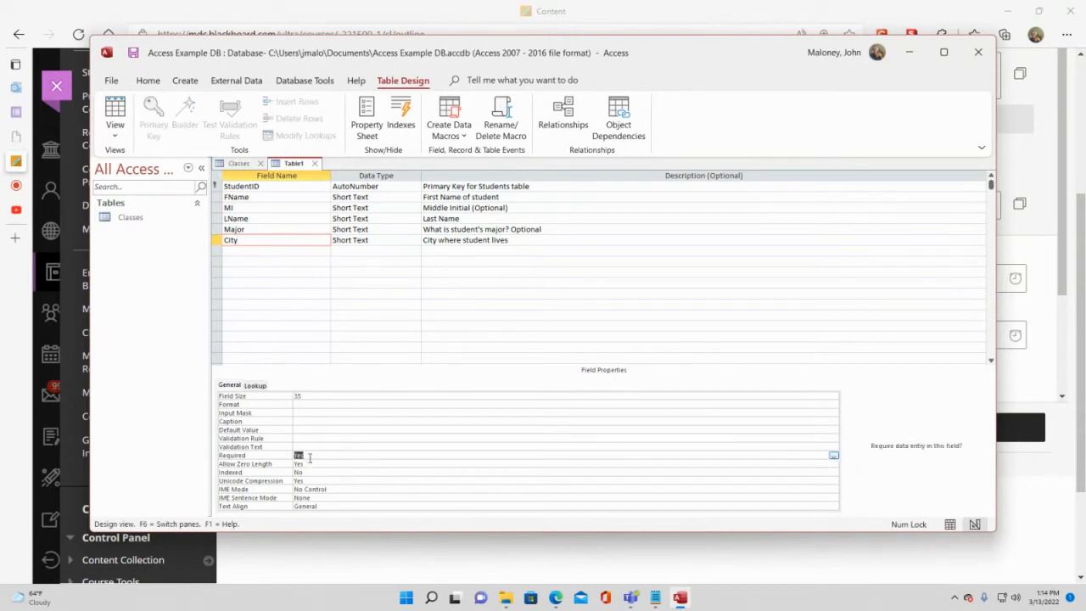
pyautogui.doubleClick(312, 463)
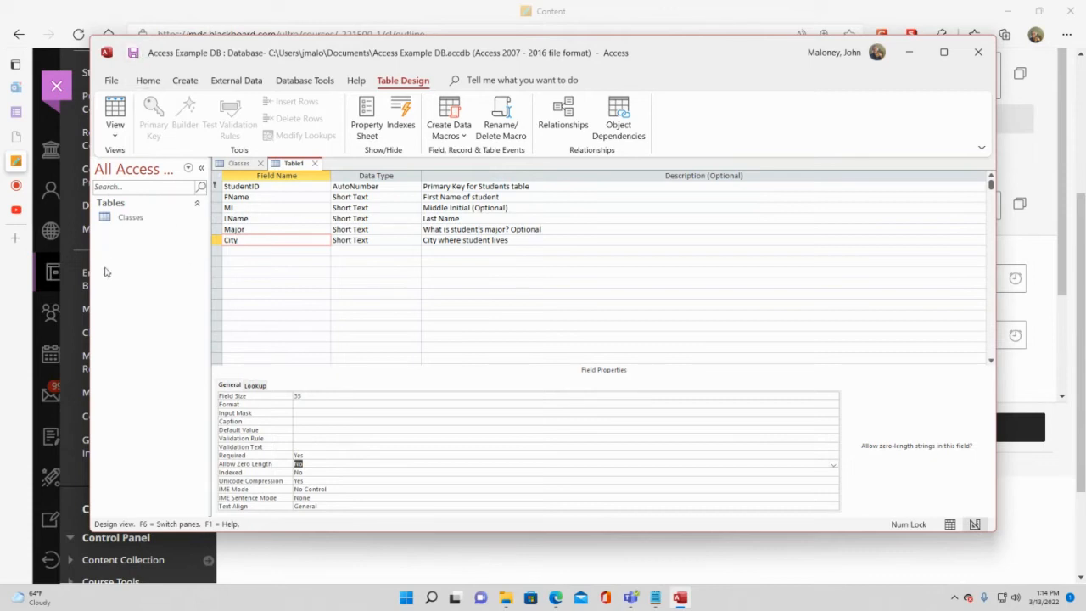
# Save the new table under the name "Students"
pyautogui.click(133, 55)
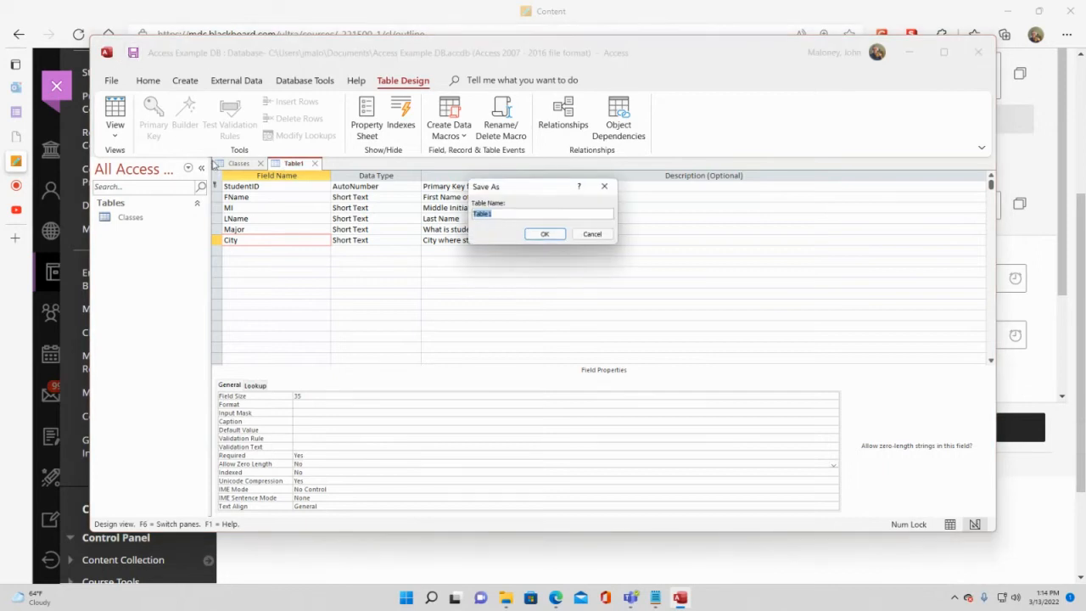
pyautogui.write('Students')
pyautogui.click(547, 235)
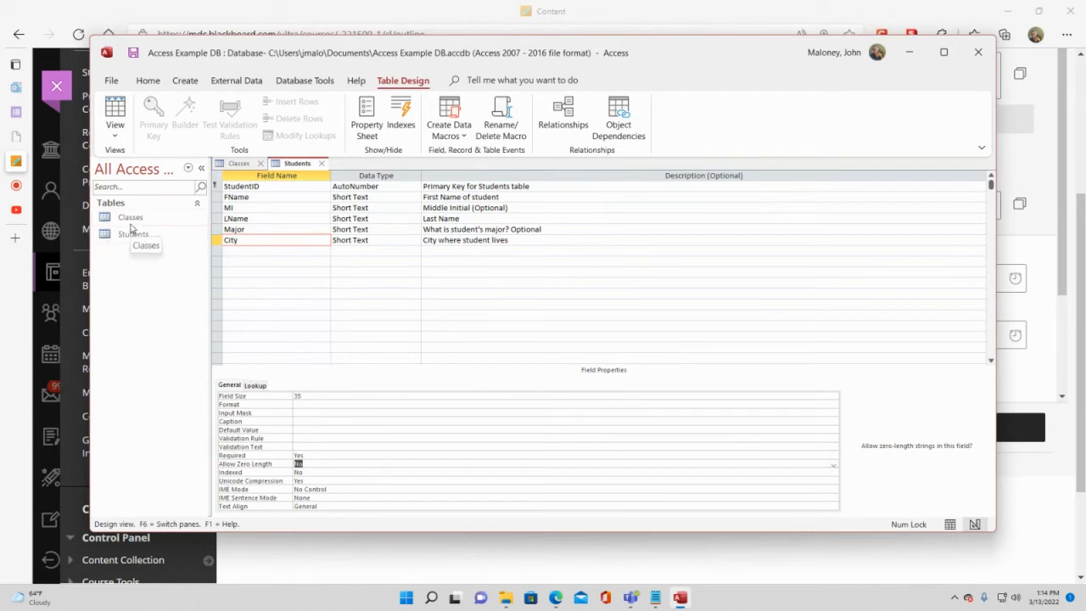
# Display the Classes table's records in Datasheet View
pyautogui.click(246, 164)
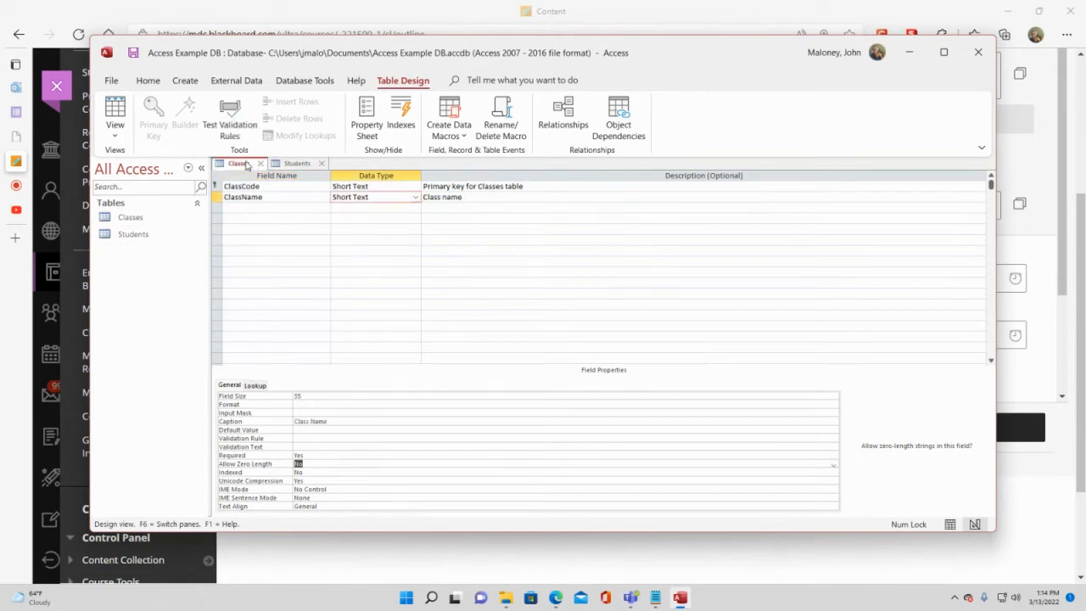
pyautogui.click(114, 117)
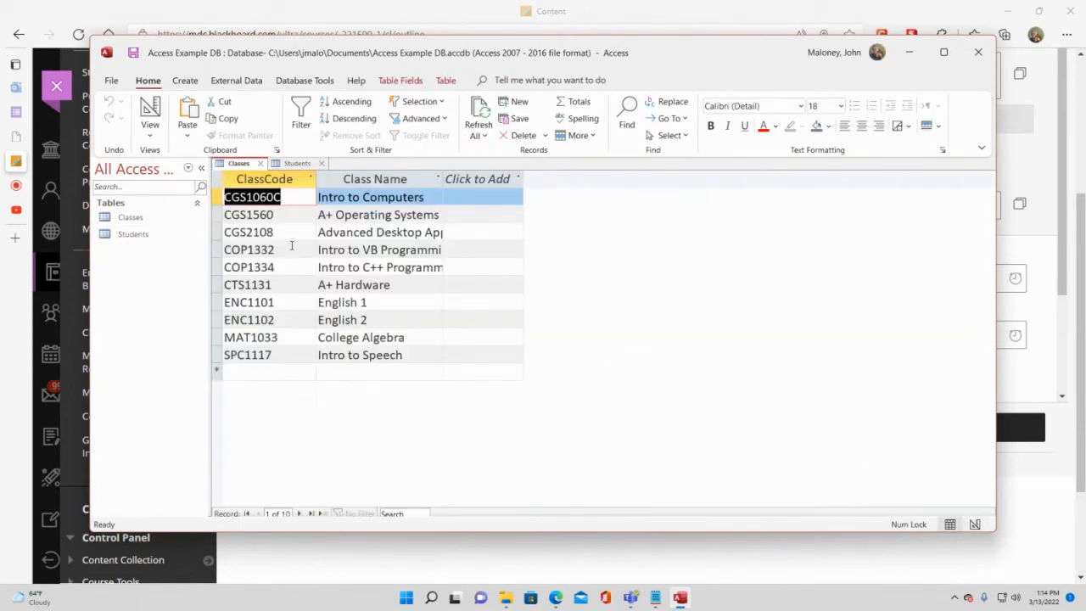
pyautogui.click(243, 119)
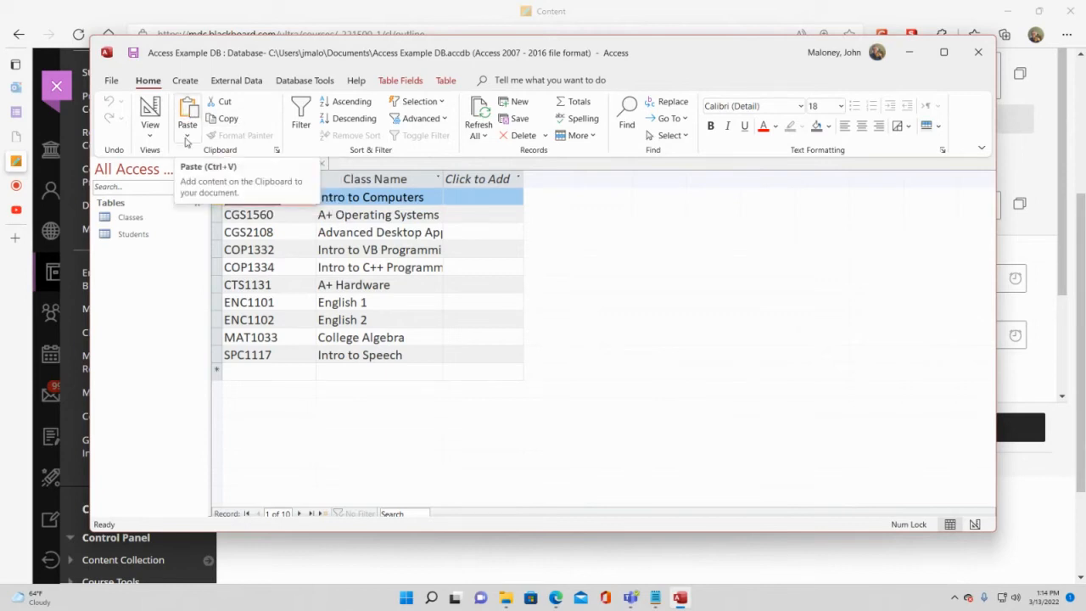
# Open the Students table's datasheet and set its font size to 18
pyautogui.click(139, 238)
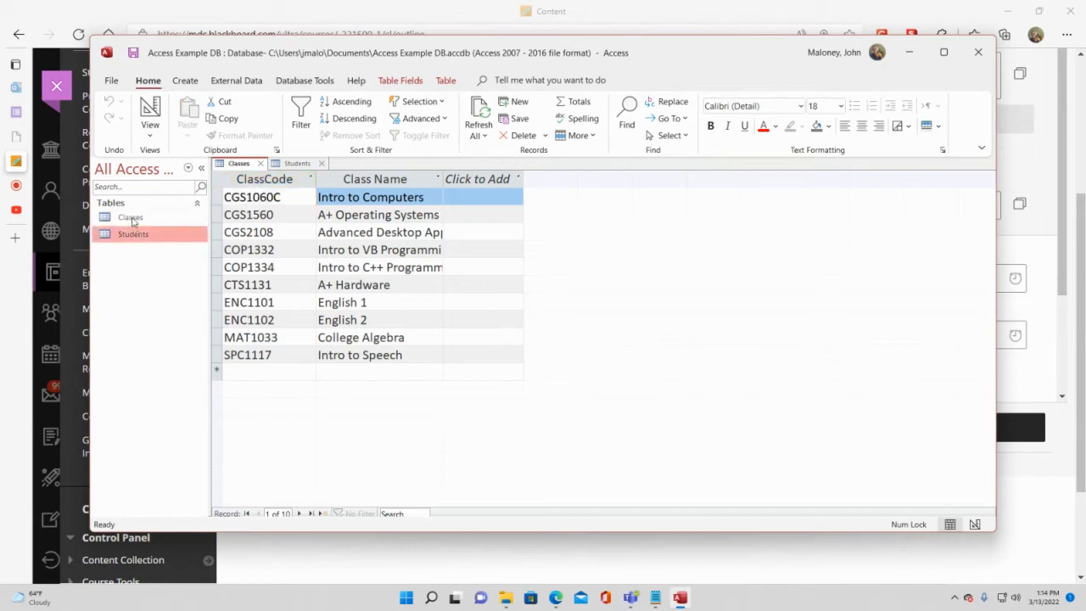
pyautogui.doubleClick(141, 237)
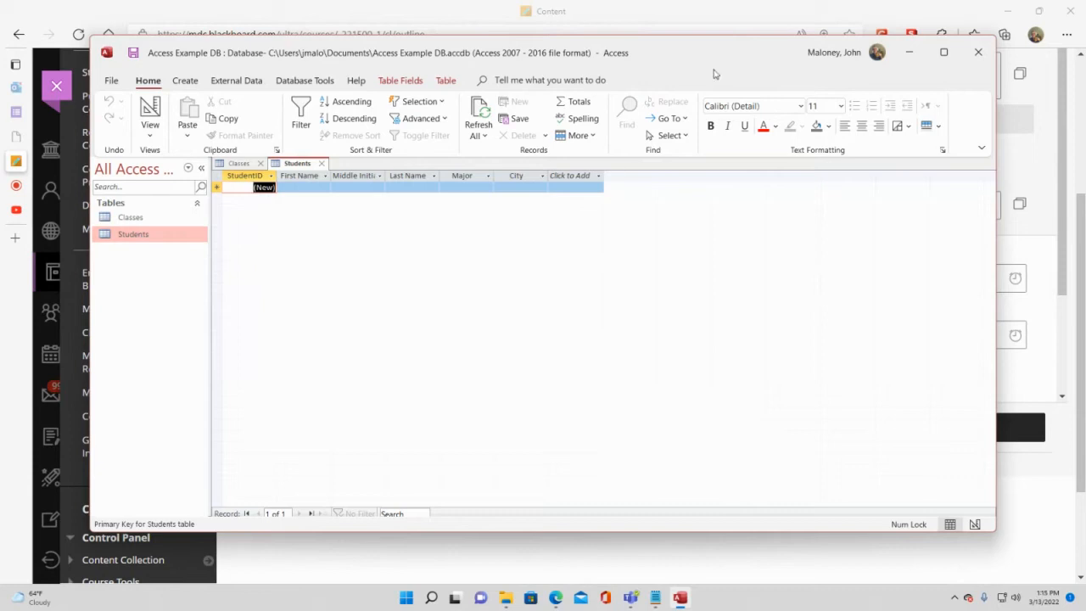
pyautogui.click(827, 108)
pyautogui.write('18')
pyautogui.press('Return')
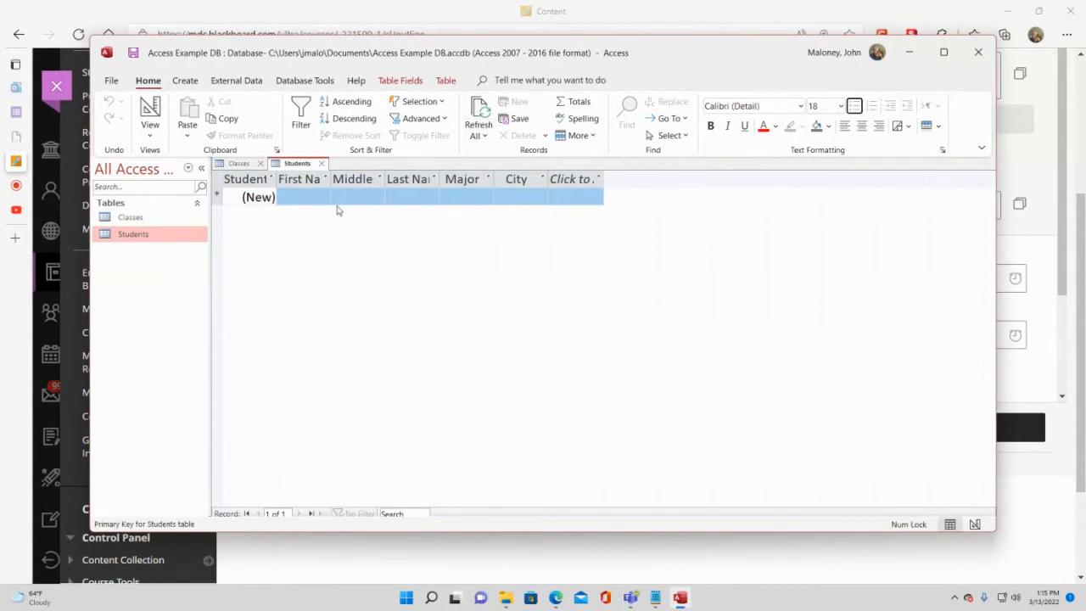
# Widen the StudentID, name, Major and City columns of the Students datasheet to fit their headings and entries
pyautogui.moveTo(276, 182); pyautogui.dragTo(368, 190)
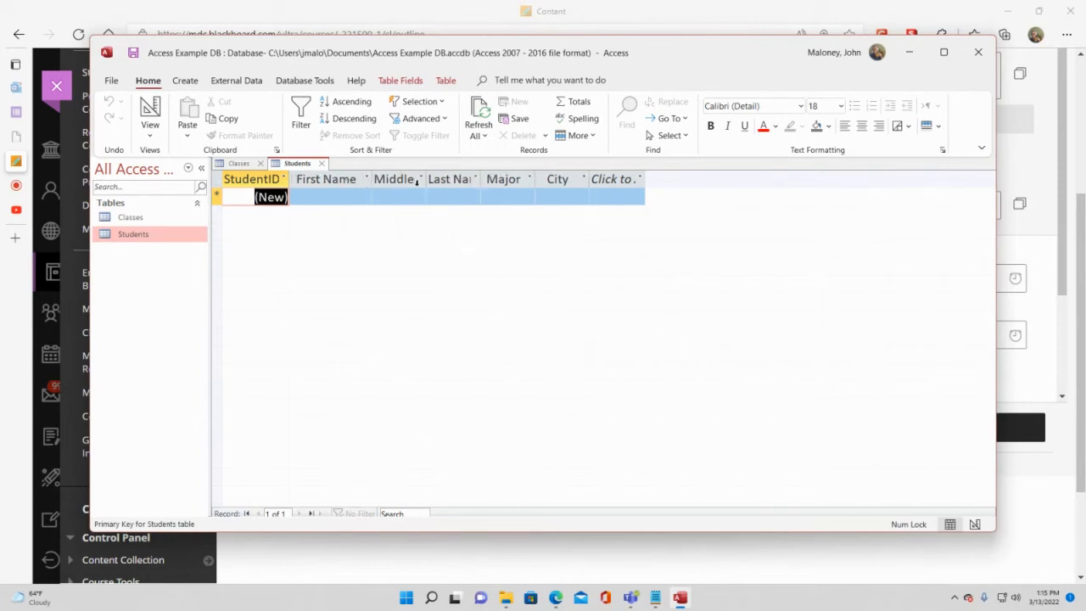
pyautogui.moveTo(423, 181); pyautogui.dragTo(548, 187)
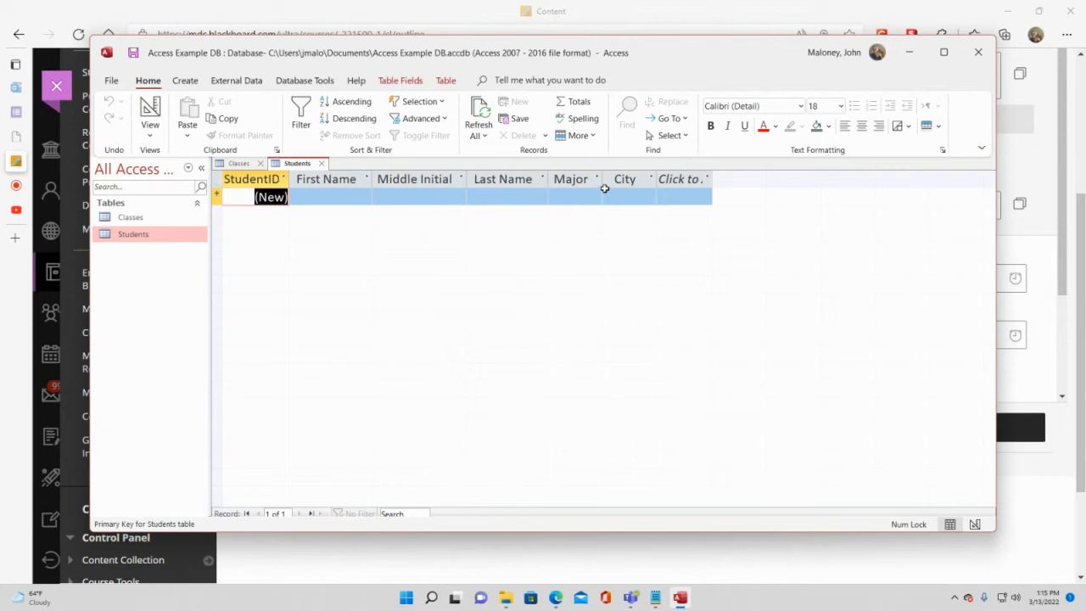
pyautogui.moveTo(603, 188); pyautogui.dragTo(737, 184)
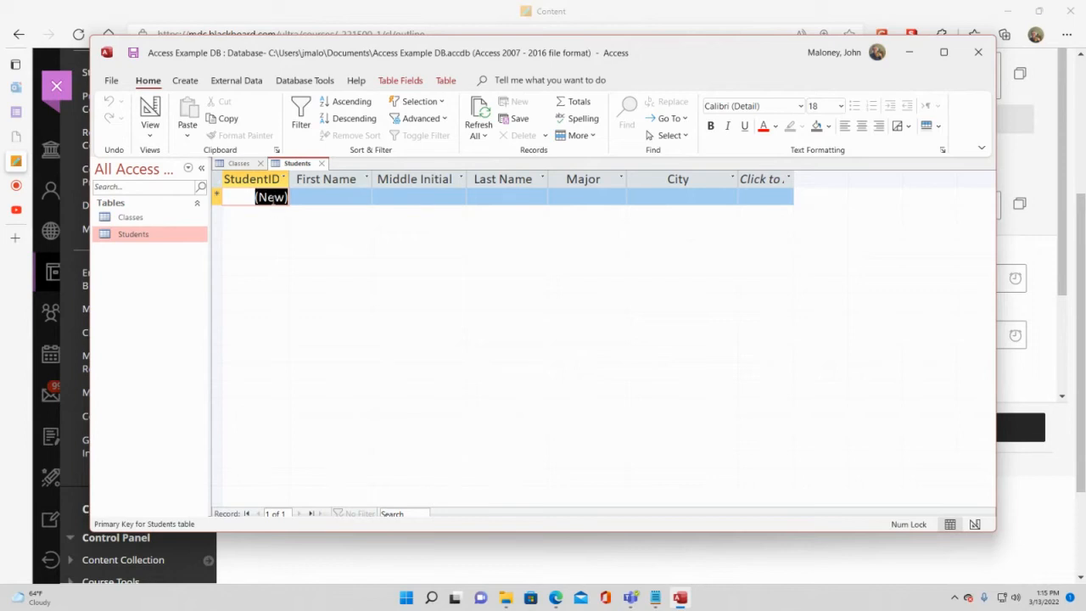
# Add the first student record with first name, middle initial, last name, major Information Technology and city Pembroke Pines
pyautogui.press('1')
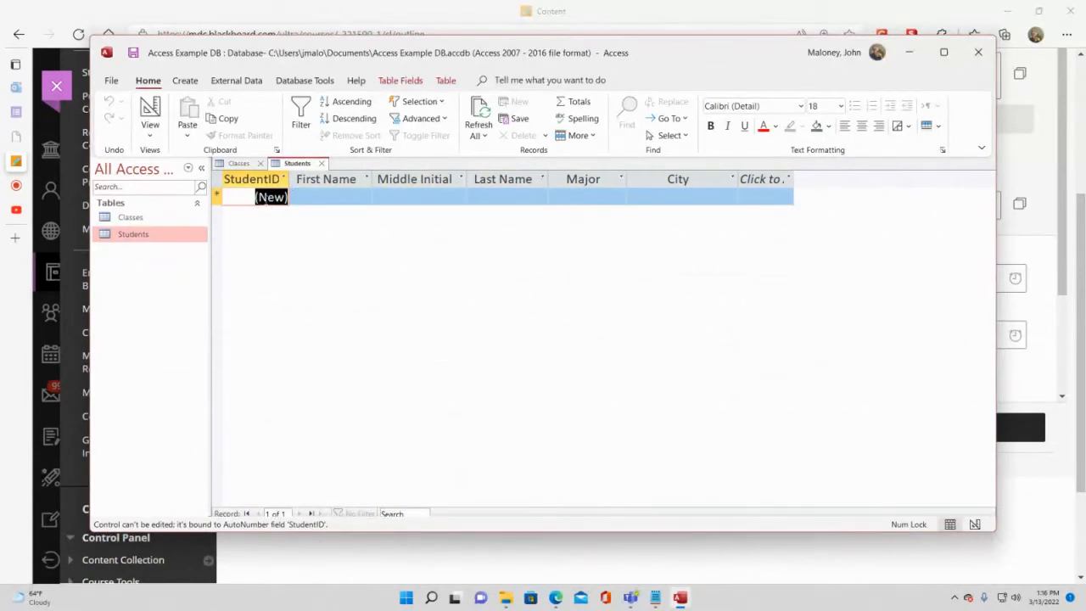
pyautogui.click(302, 197)
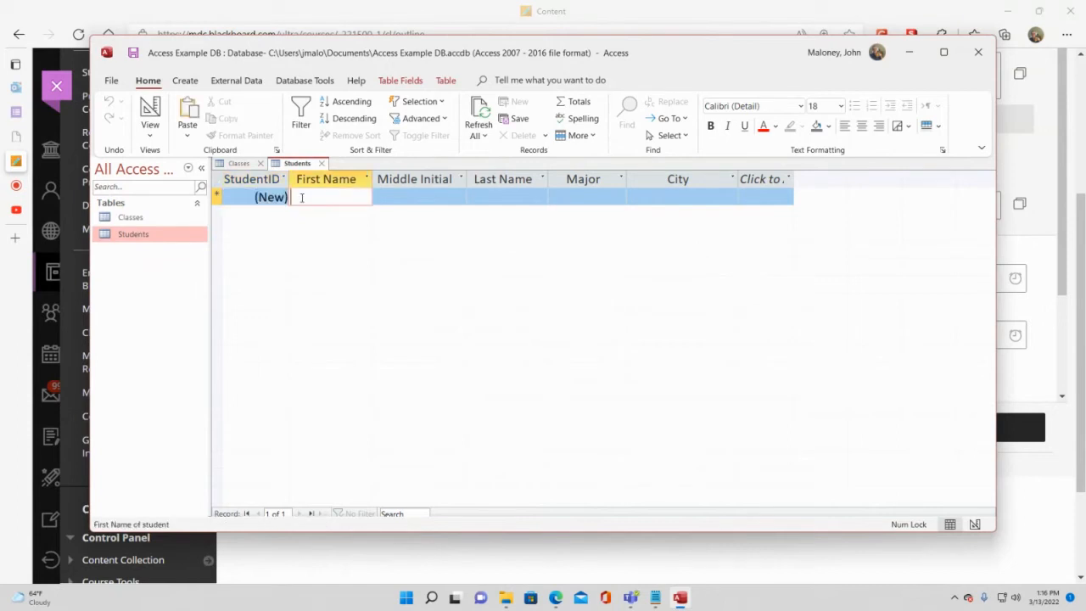
pyautogui.write('John')
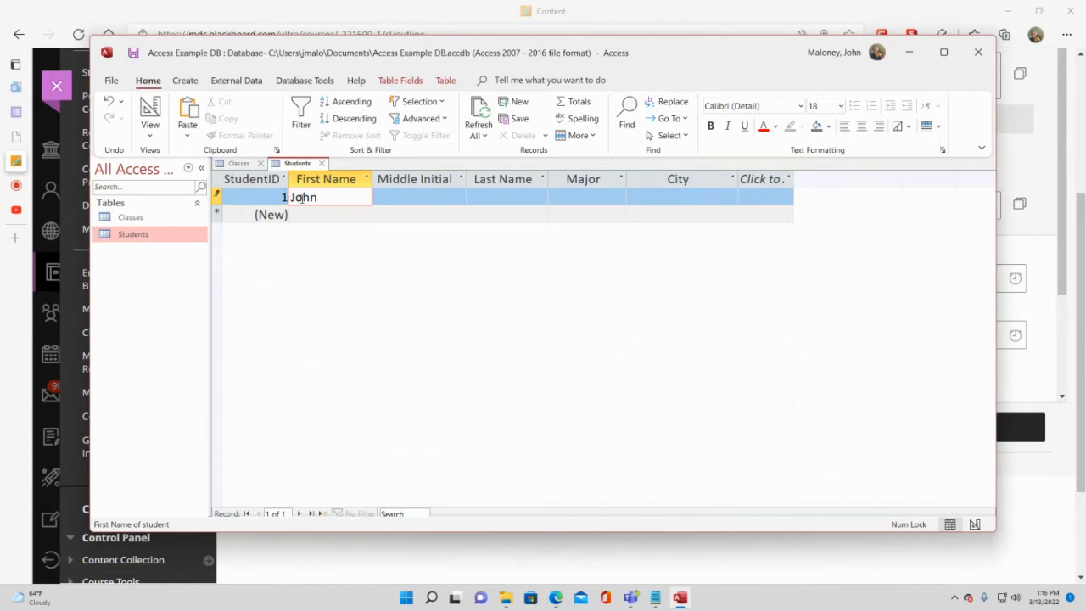
pyautogui.press('Tab')
pyautogui.write('J')
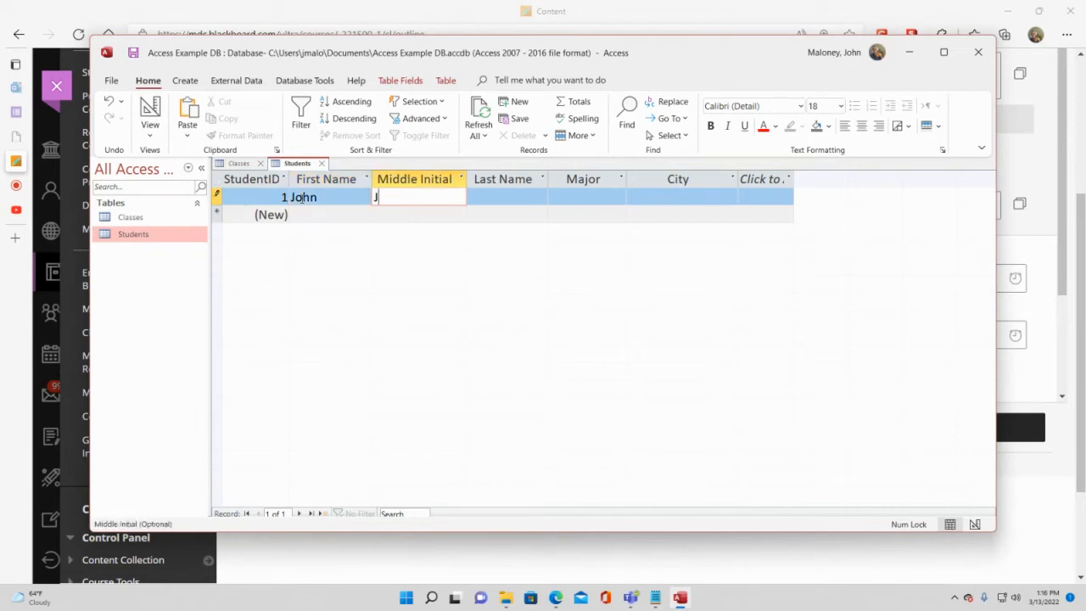
pyautogui.press('Tab')
pyautogui.write('Maloney')
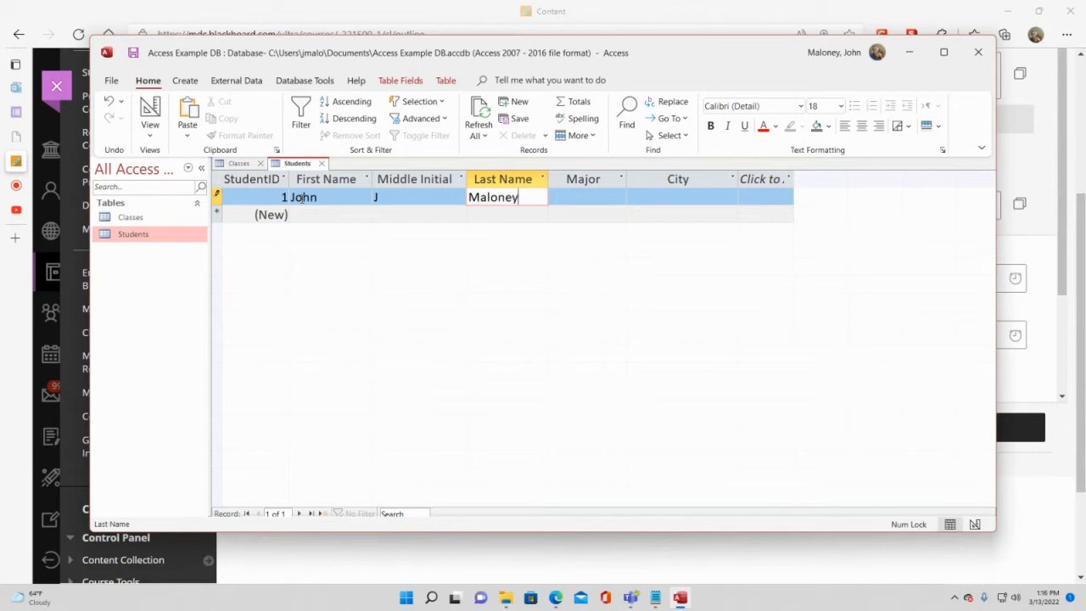
pyautogui.press('Tab')
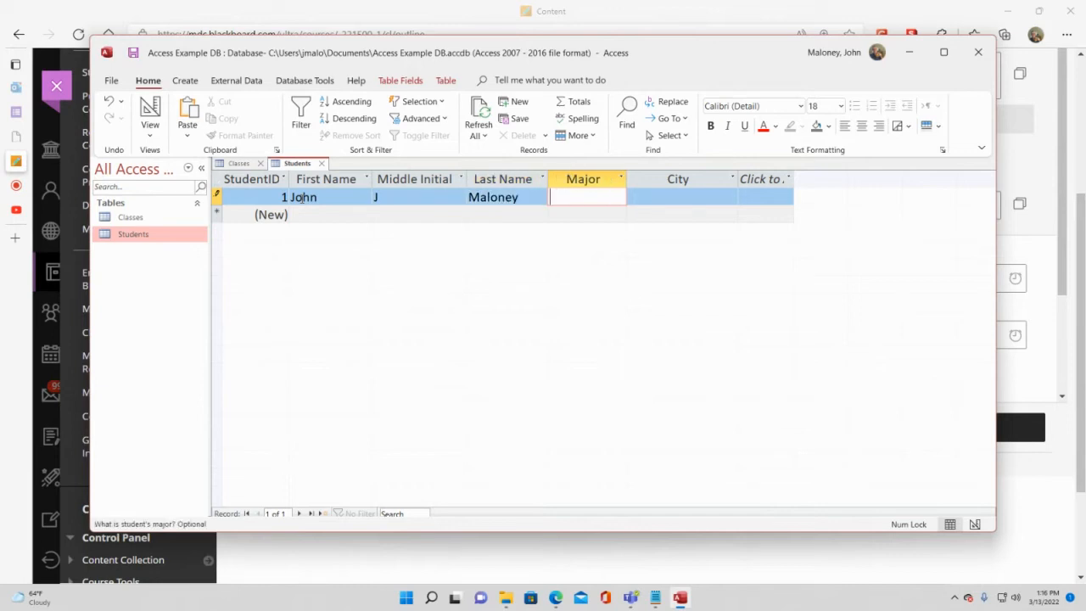
pyautogui.write('Information Tec')
pyautogui.write('hnology')
pyautogui.press('Tab')
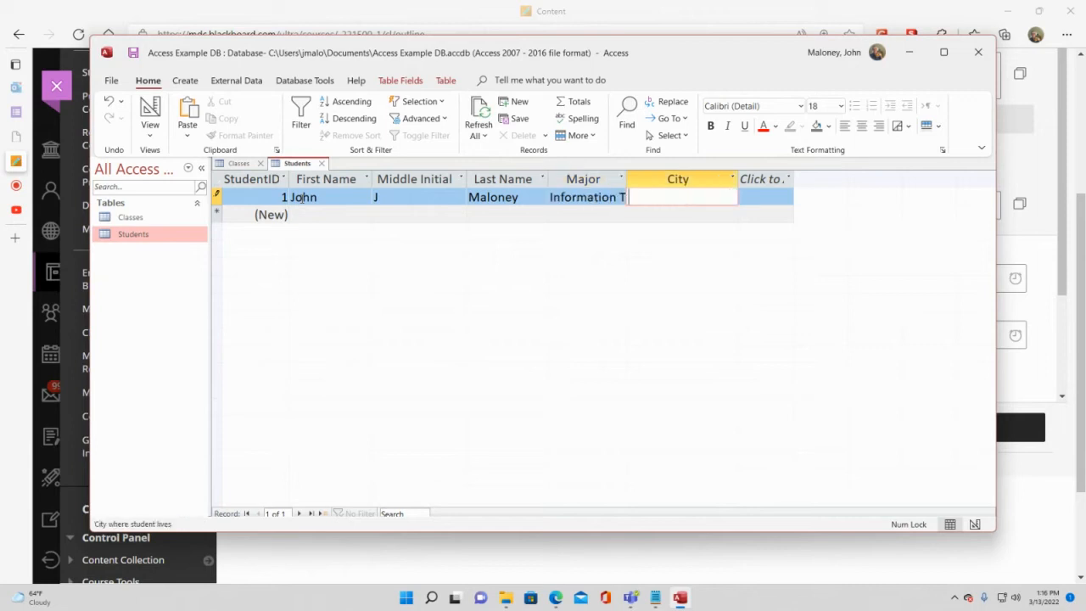
pyautogui.write('Pembroke Pines')
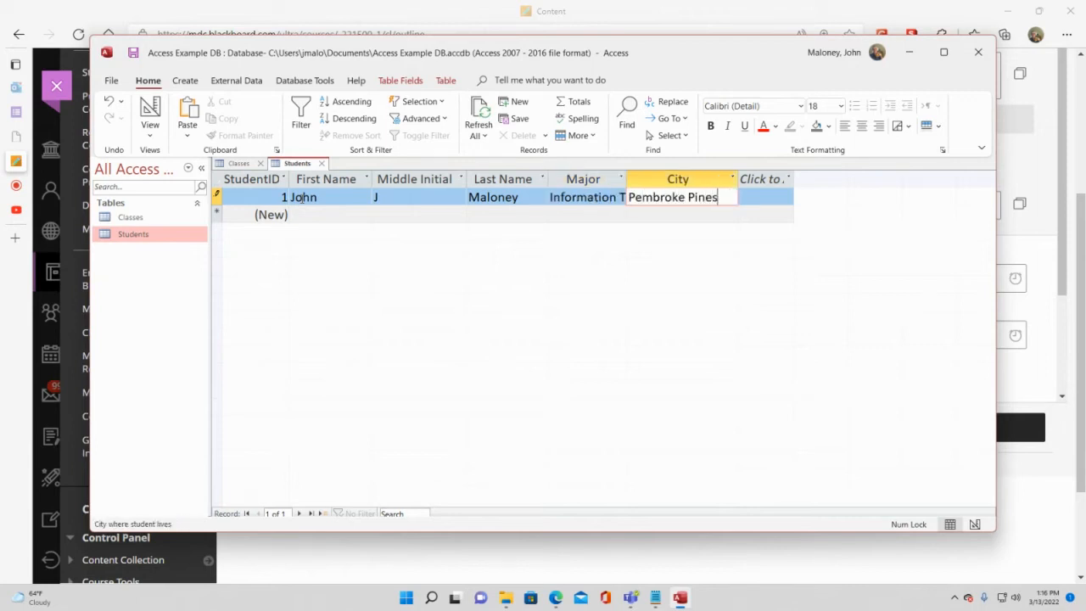
pyautogui.press('Tab')
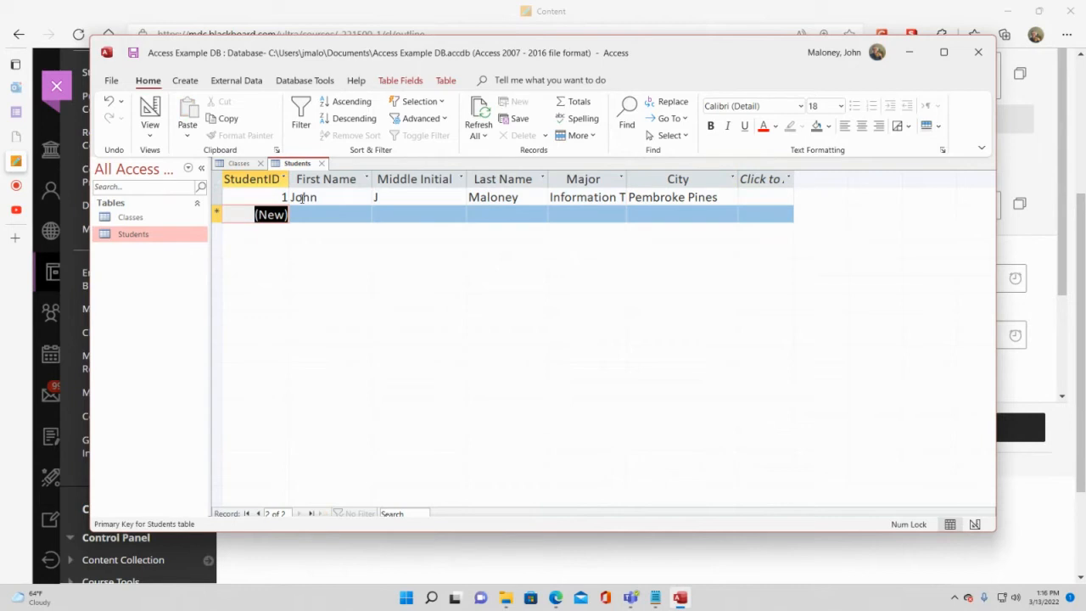
# Add a second student record for Tiger Woods without a middle initial, with major Golf Course Mgmt and city Stuart
pyautogui.press('2')
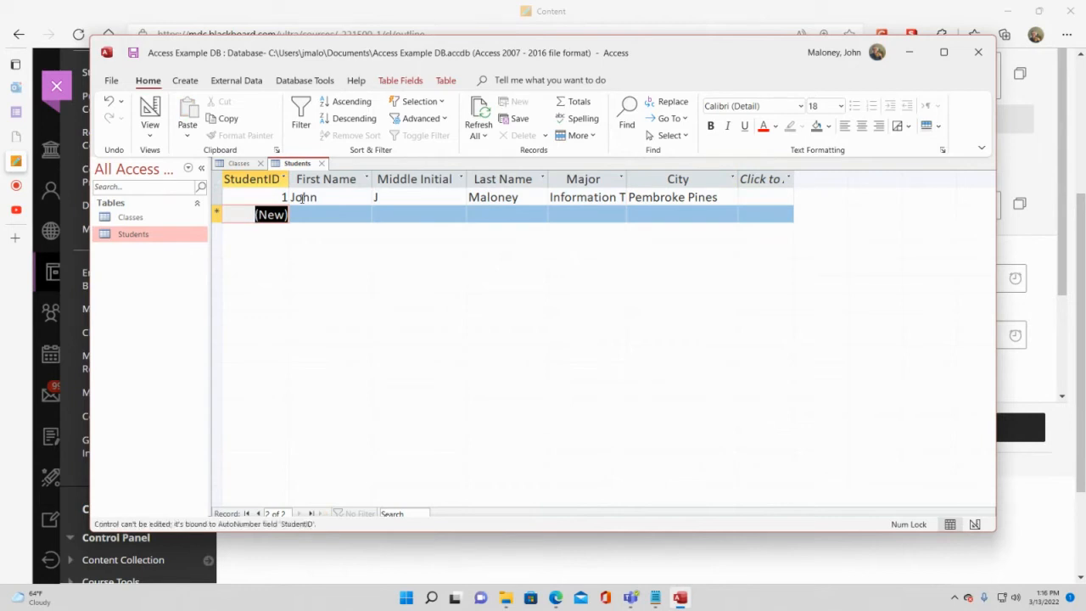
pyautogui.press('Tab')
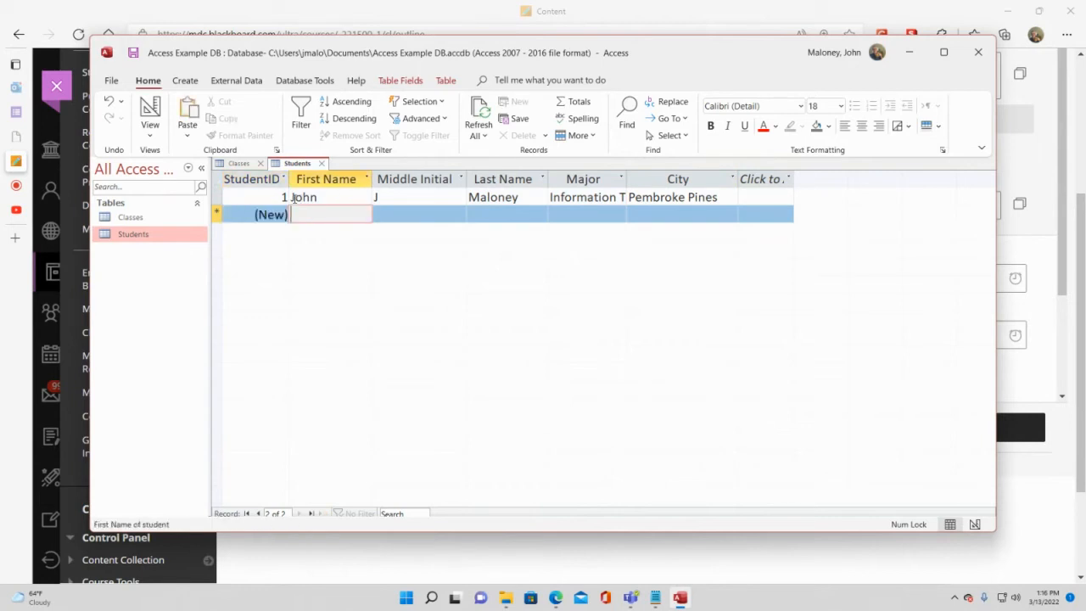
pyautogui.write('ger')
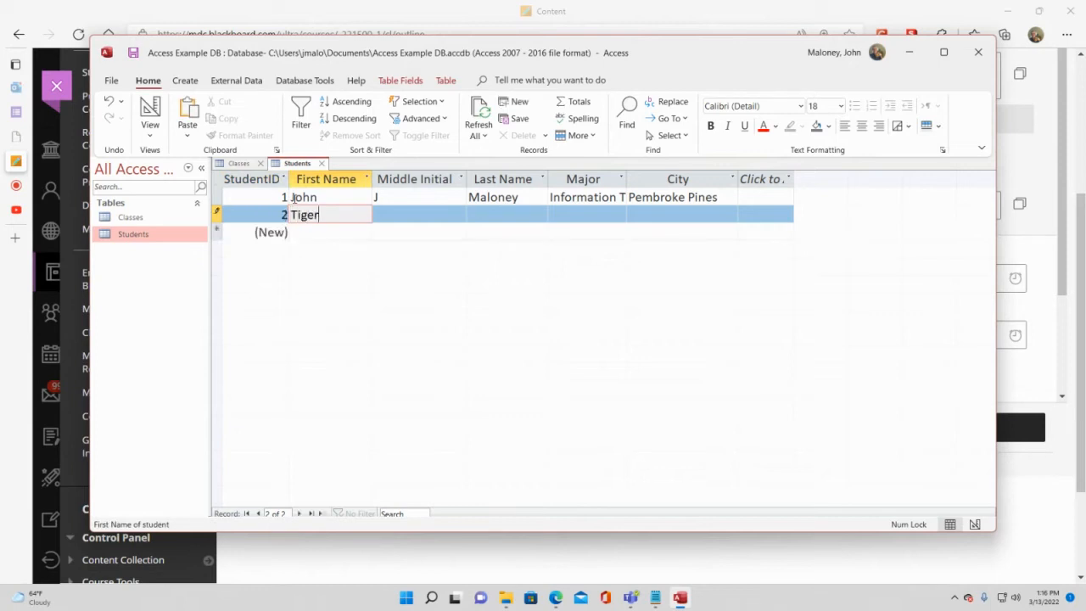
pyautogui.press('Tab')
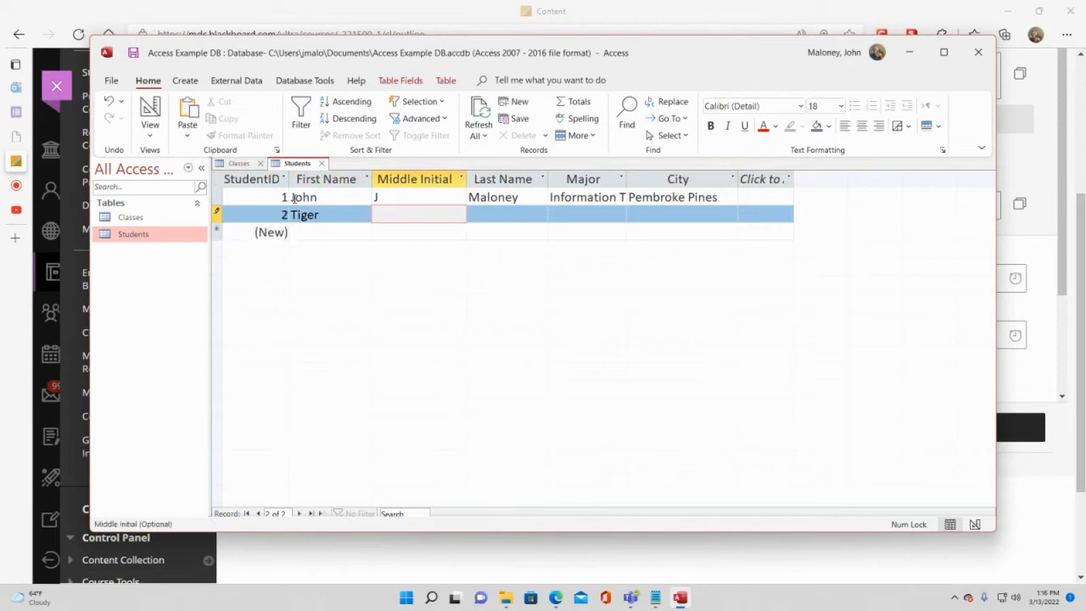
pyautogui.press('Tab')
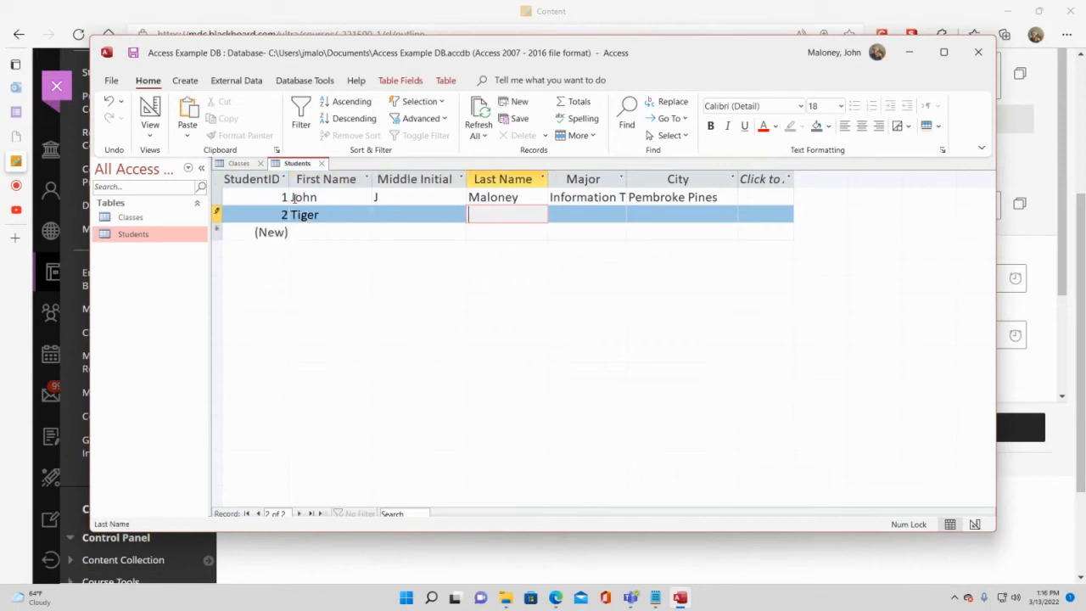
pyautogui.write('Woods')
pyautogui.press('Tab')
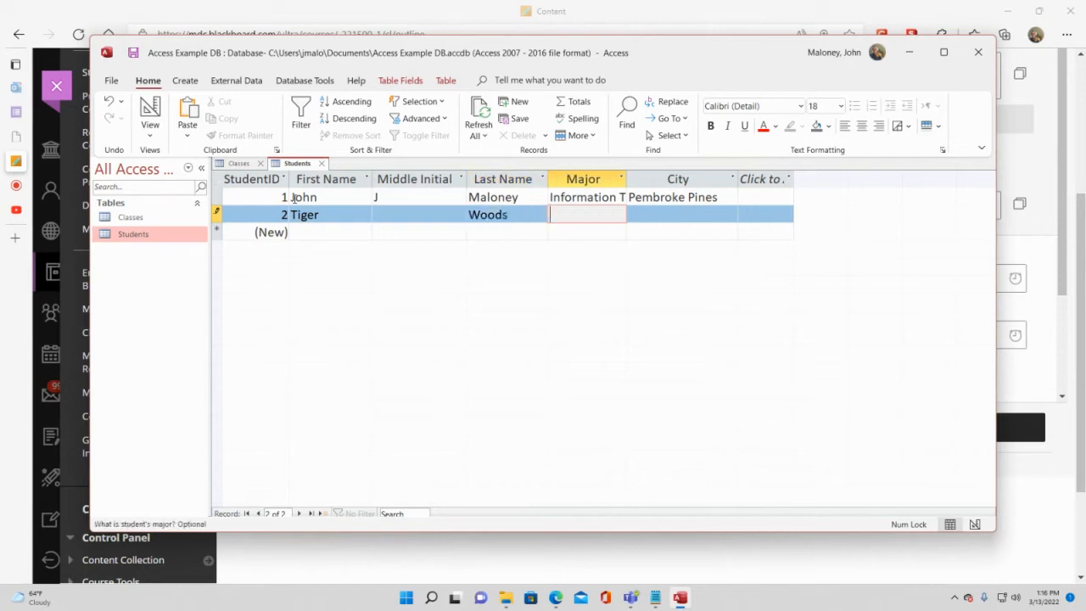
pyautogui.write('Golf Course Mgmt')
pyautogui.press('Tab')
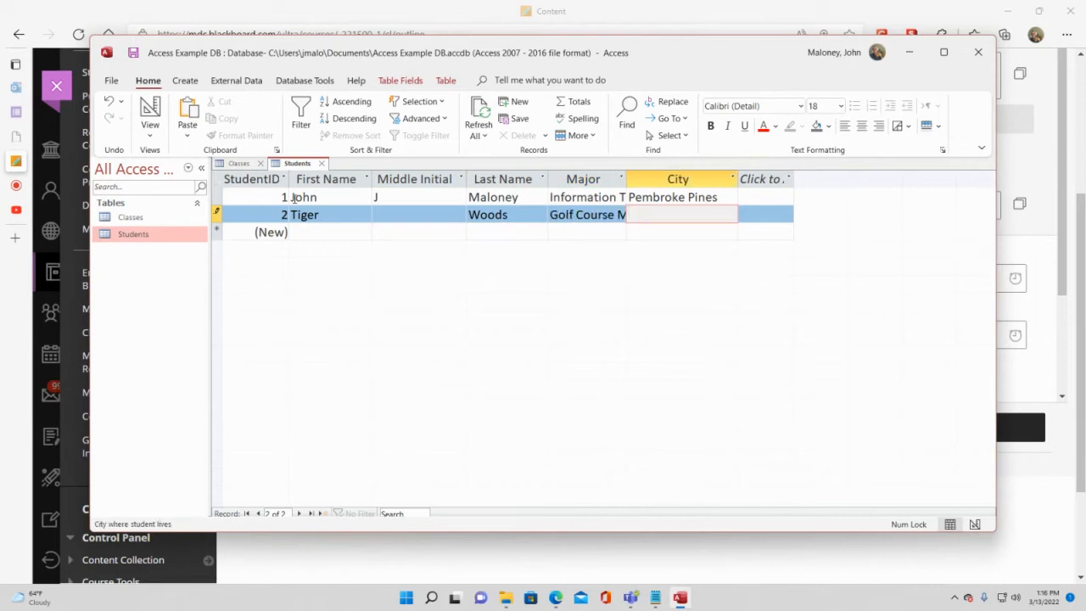
pyautogui.write('Stuart')
pyautogui.press('Tab')
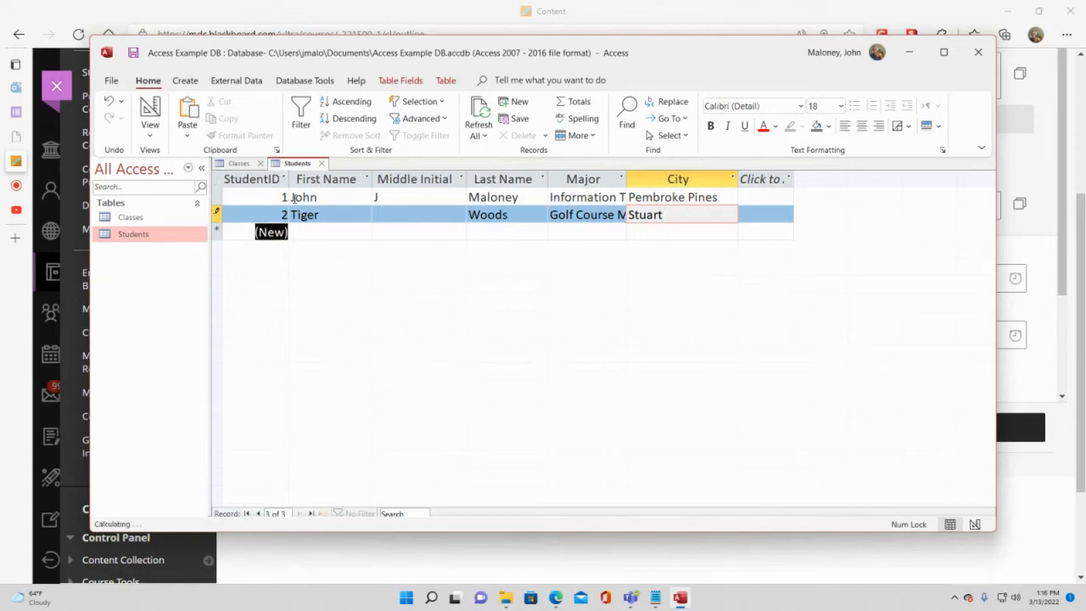
# Add a third student record for Adam H Hadwin with major Finance and city Phoenix
pyautogui.press('Tab')
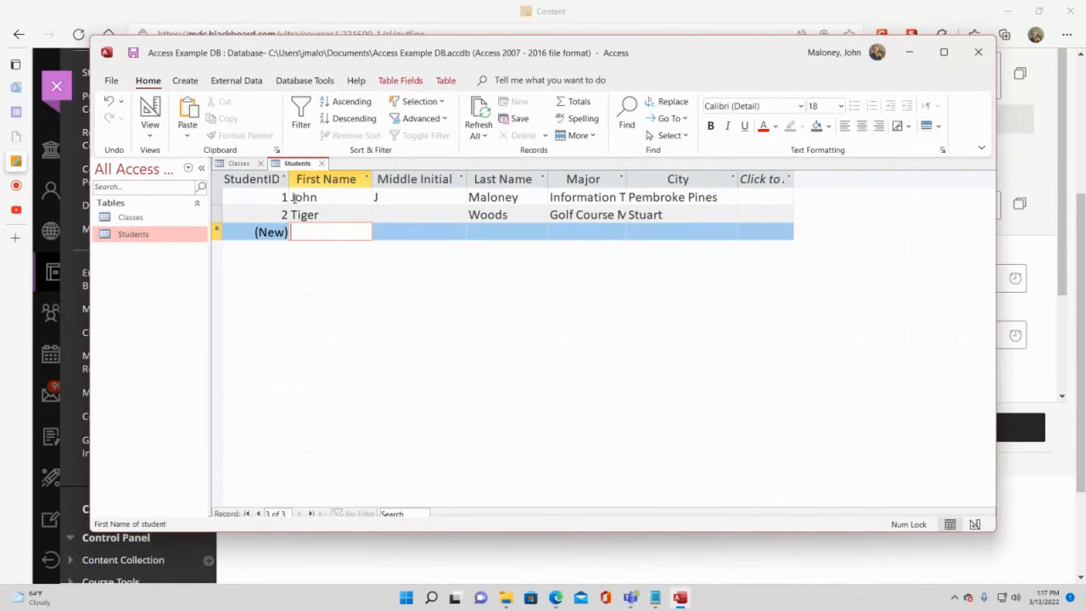
pyautogui.write('Adam')
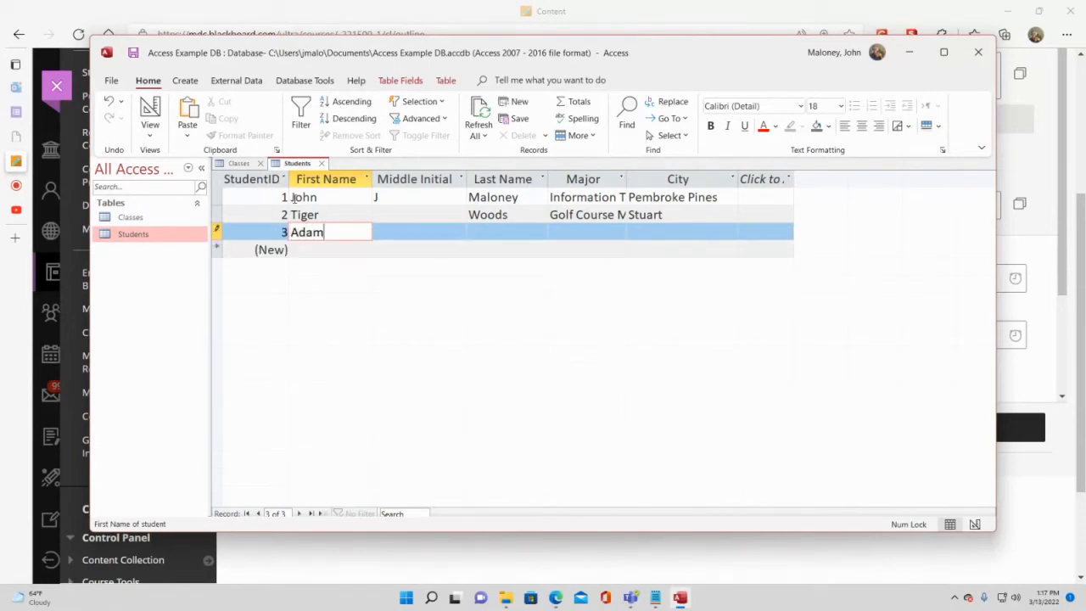
pyautogui.press('Tab')
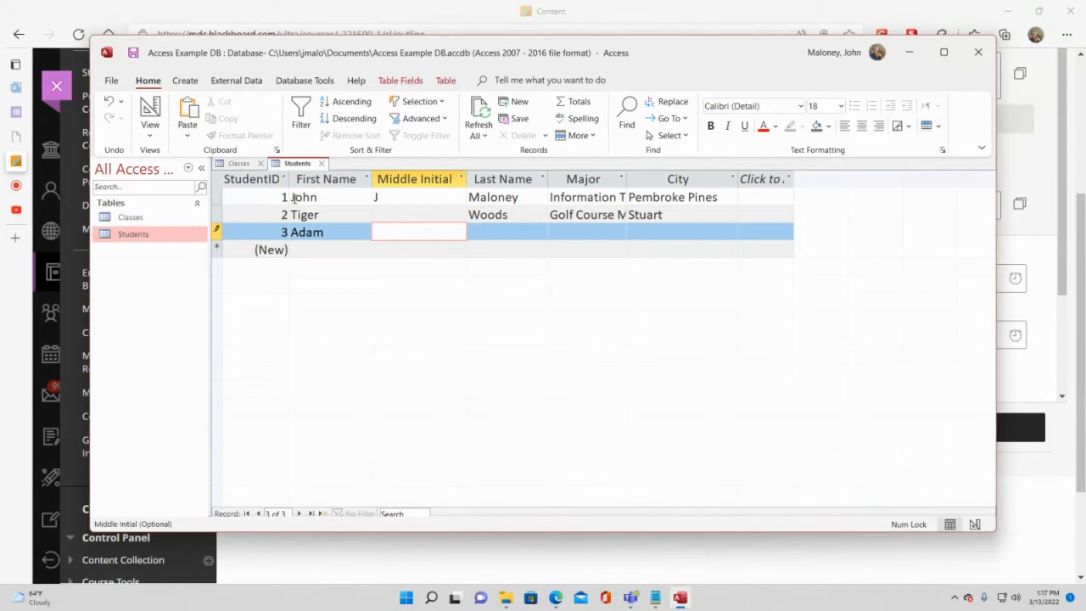
pyautogui.write('H')
pyautogui.press('Tab')
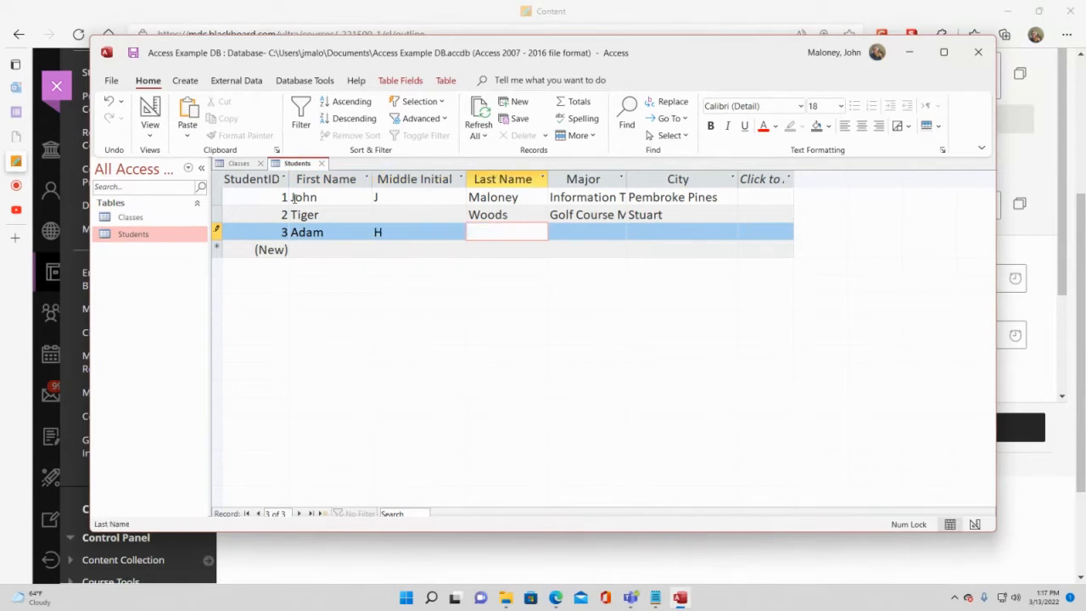
pyautogui.write('Hadwin')
pyautogui.press('Tab')
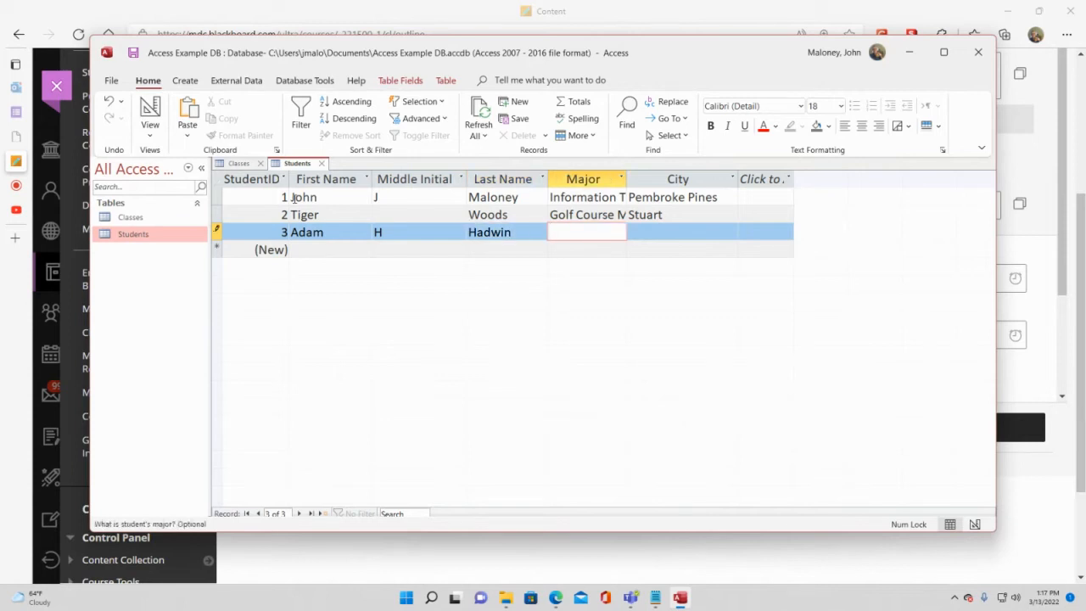
pyautogui.write('Finance')
pyautogui.press('Tab')
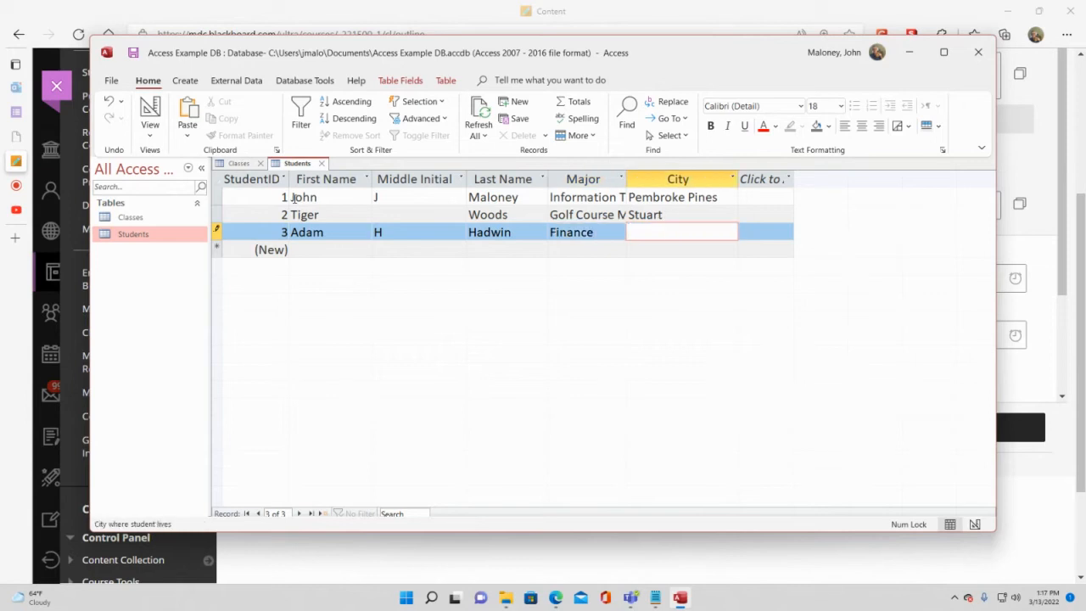
pyautogui.write('Phoenix')
pyautogui.press('Tab')
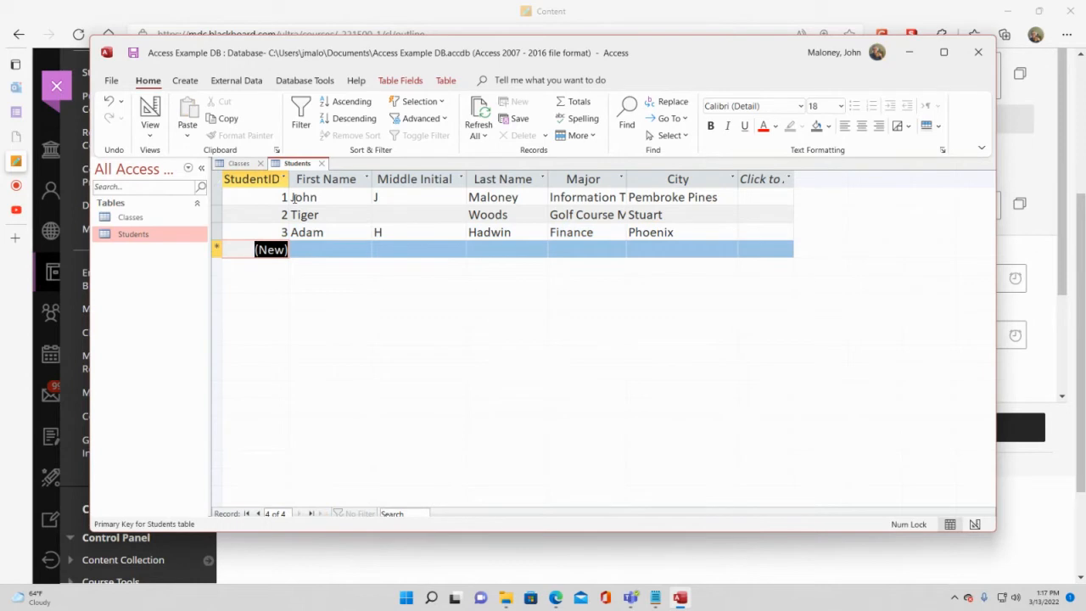
# Start the fourth student record by entering the student's first name, middle initial and last name
pyautogui.press('Tab')
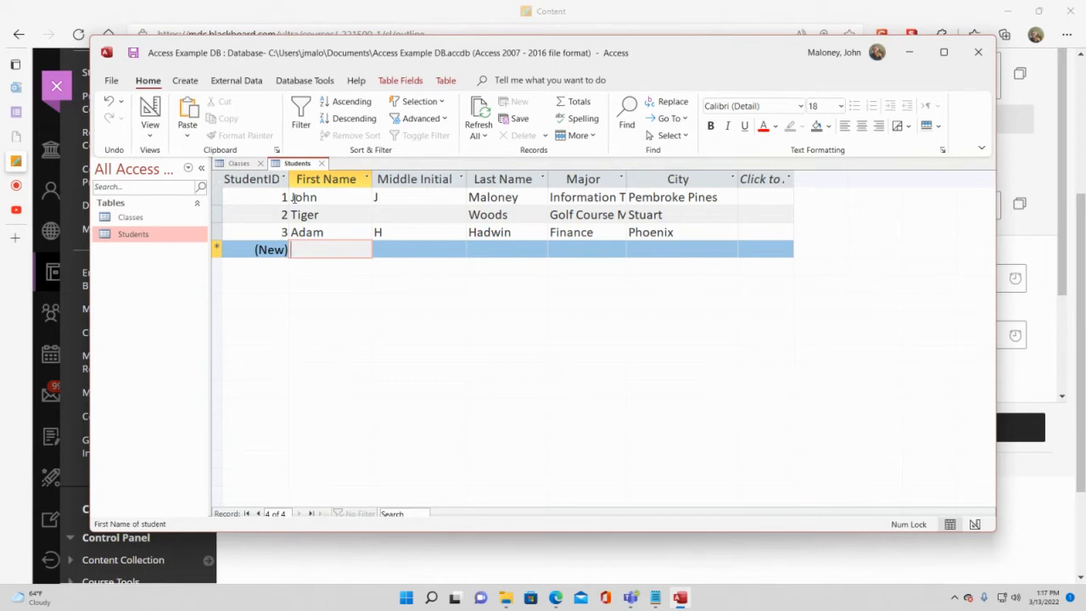
pyautogui.write('Ted')
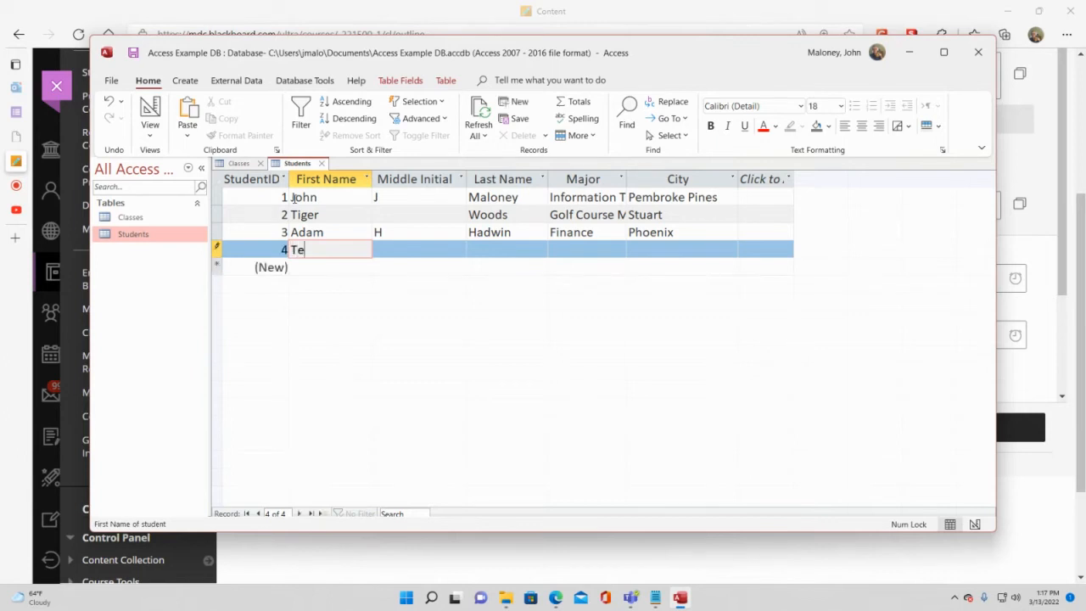
pyautogui.press('Tab')
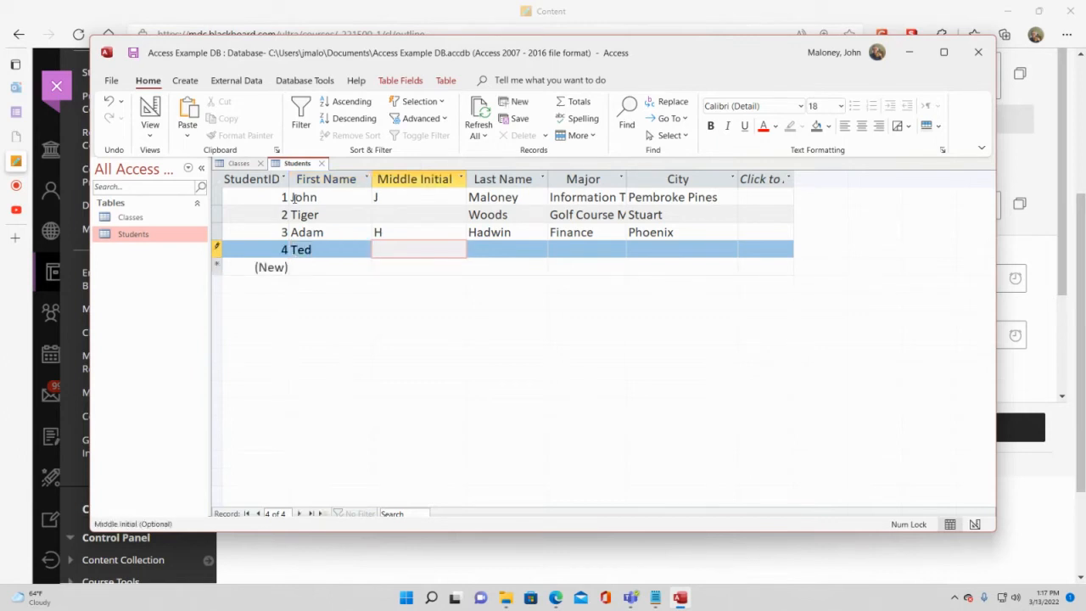
pyautogui.write('T')
pyautogui.press('Tab')
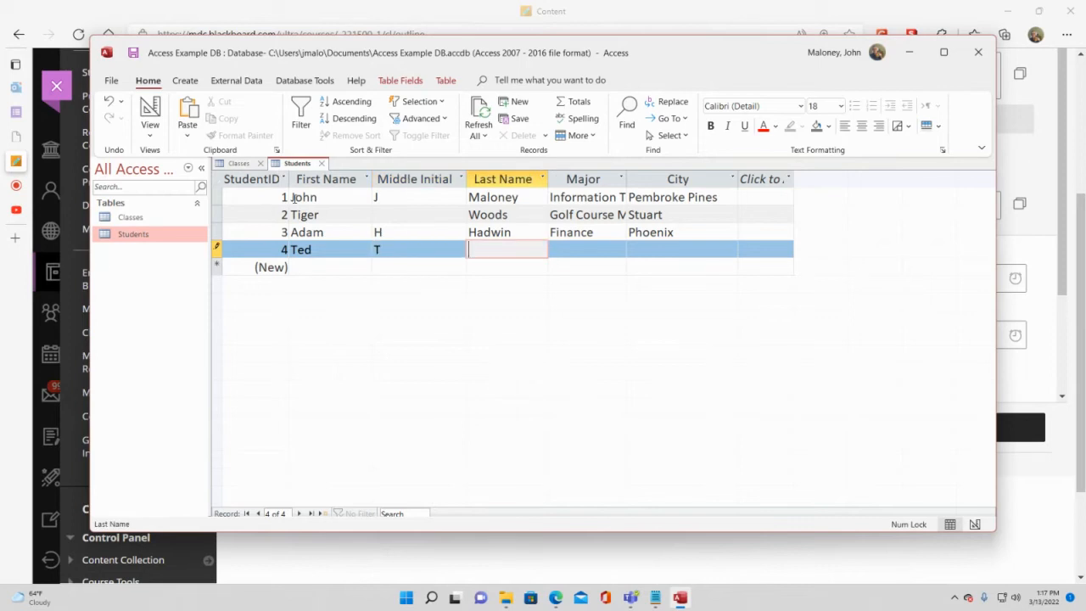
pyautogui.write('Tobbleson')
pyautogui.press('Tab')
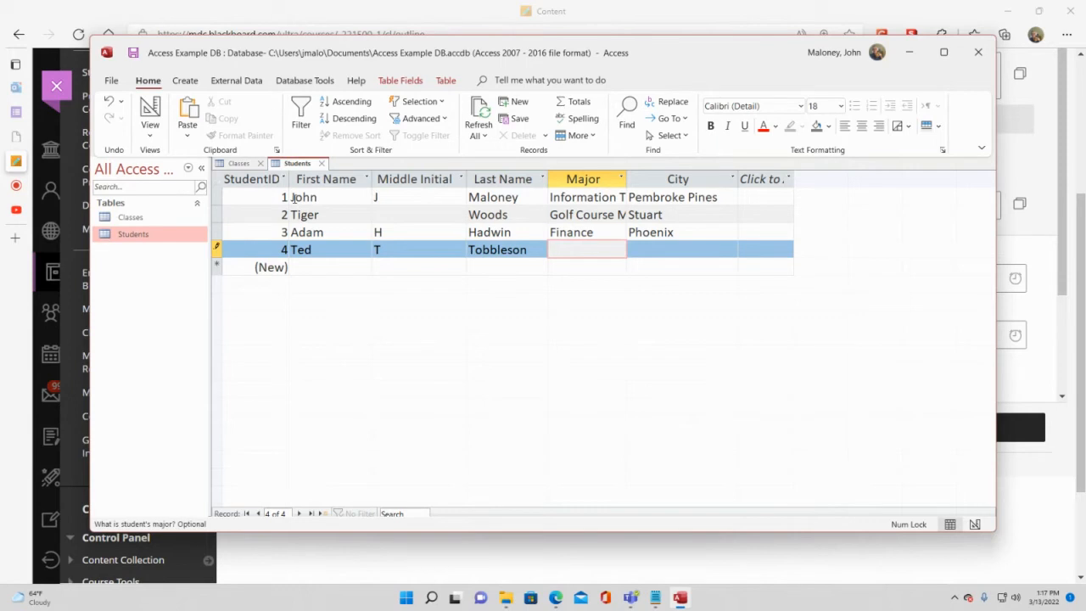
# Leave the fourth student's major empty, try to leave the city blank as well, and enter Homestead as the city
pyautogui.press('Tab')
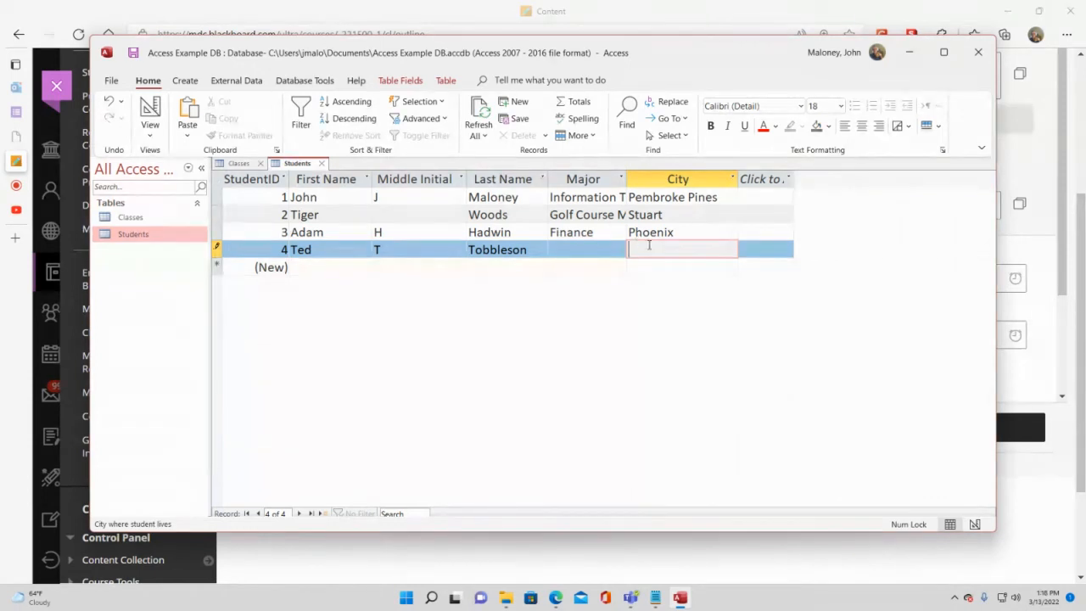
pyautogui.press('Tab')
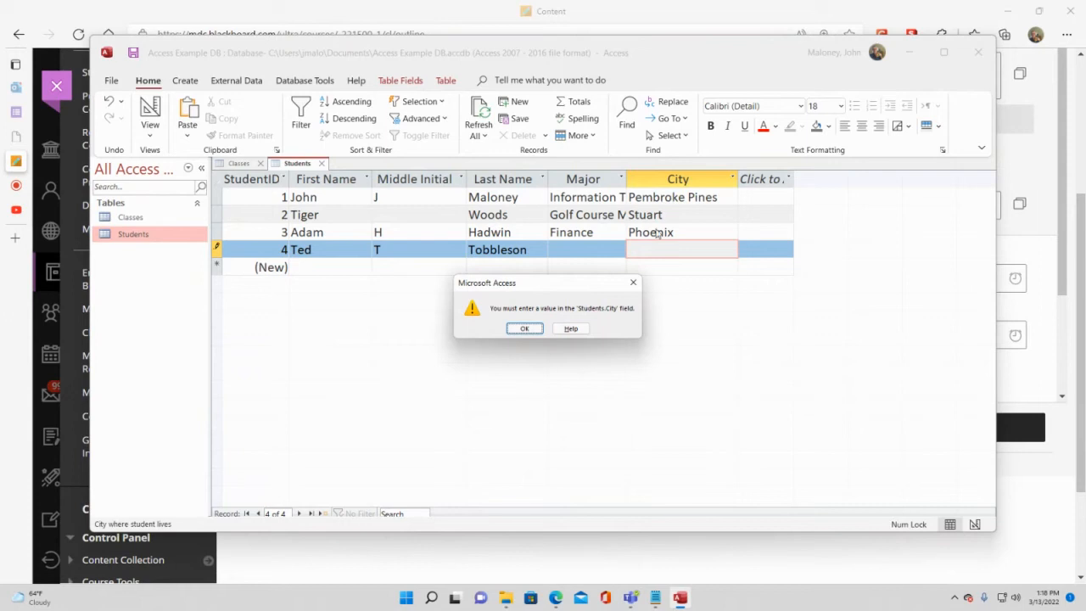
pyautogui.click(525, 329)
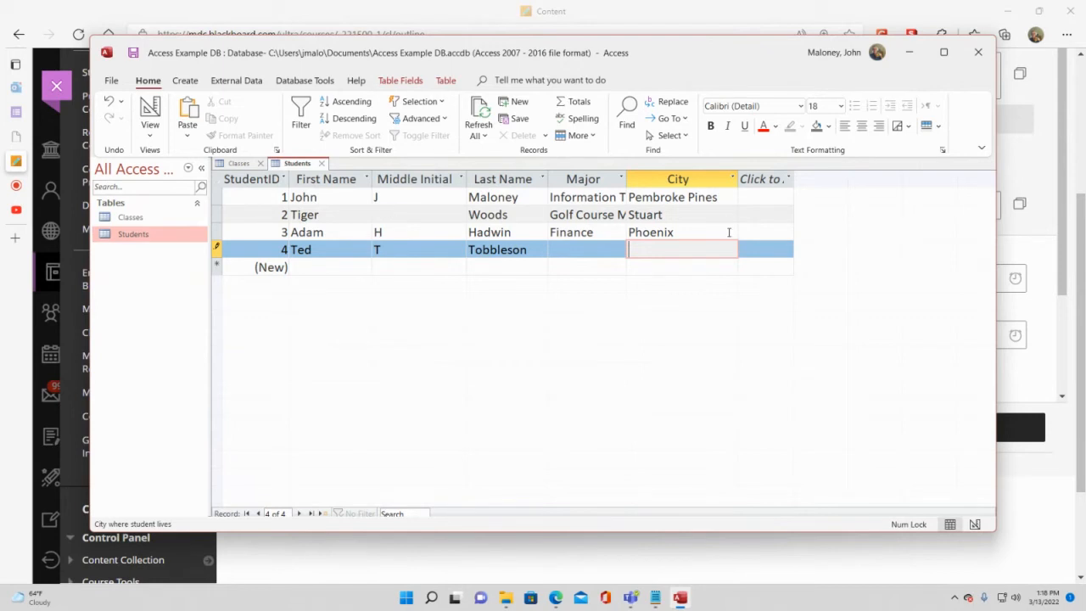
pyautogui.write('Homestead')
pyautogui.press('Tab')
# Add a fifth student record with first and last name, no middle initial, major EnTec and city Homestead
pyautogui.press('Tab')
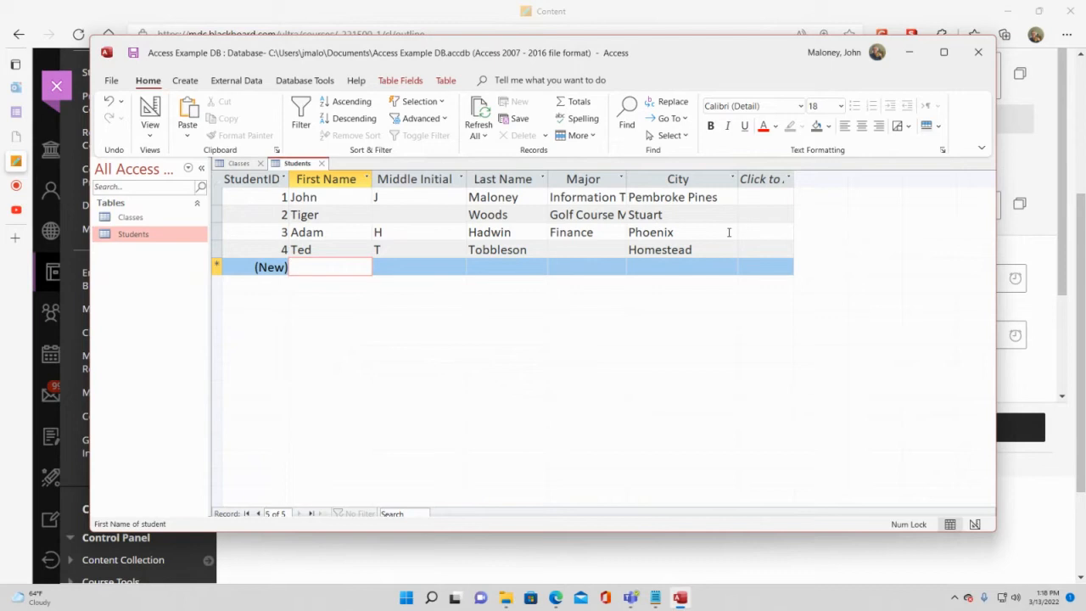
pyautogui.write('Ginger')
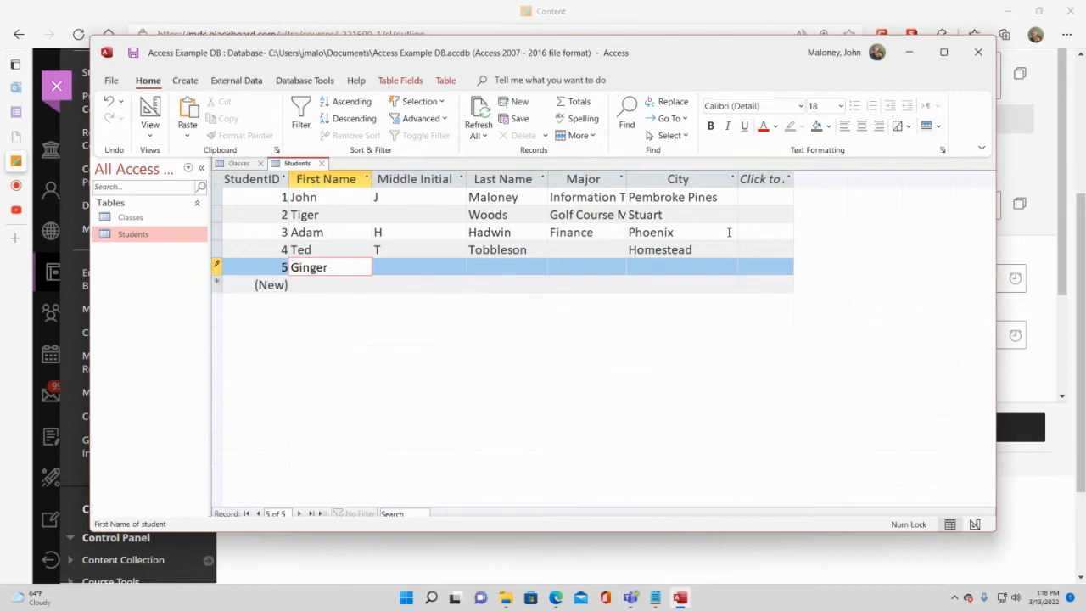
pyautogui.press('Tab')
pyautogui.press('Tab')
pyautogui.write('Snaps')
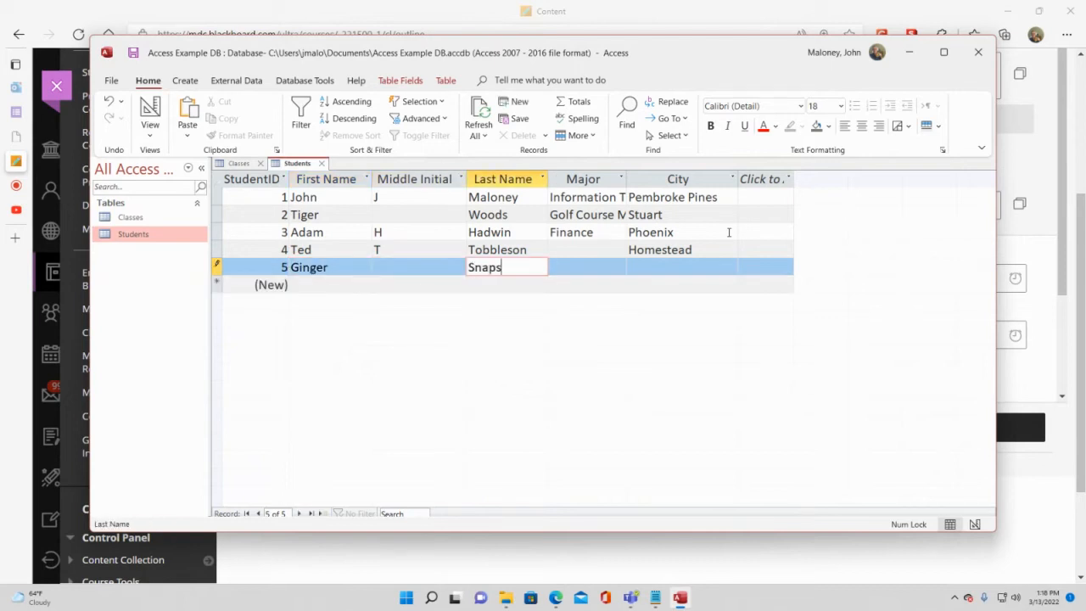
pyautogui.press('Tab')
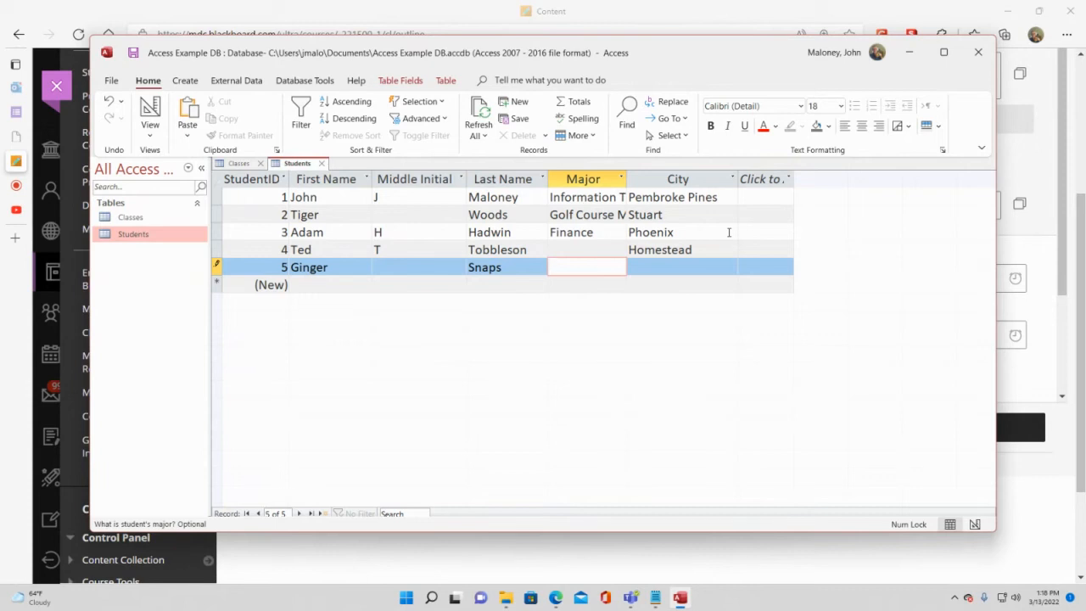
pyautogui.write('EnTec')
pyautogui.press('Tab')
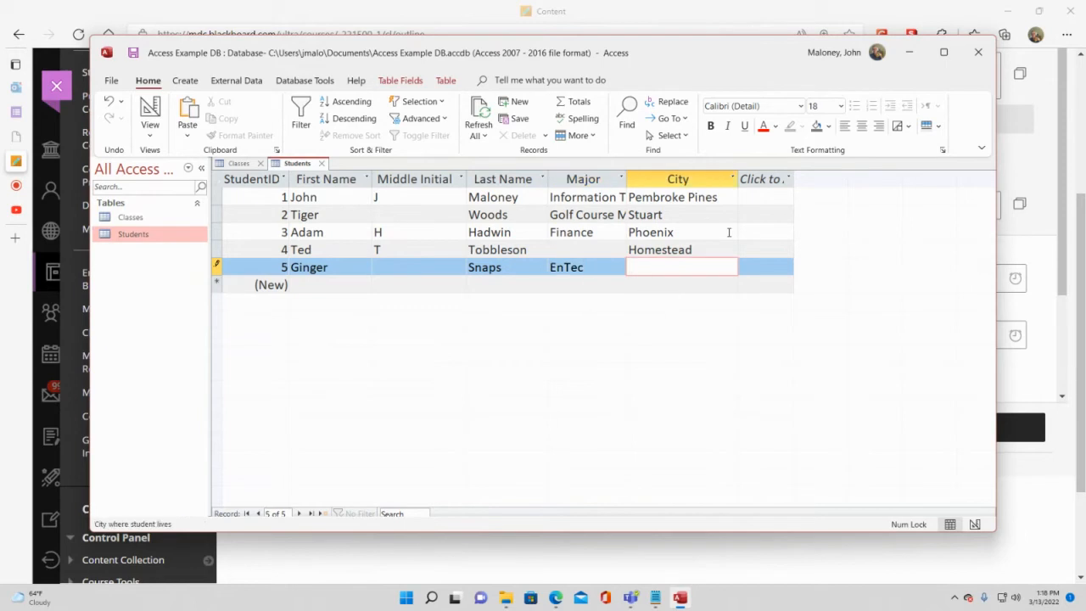
pyautogui.write('Homestead')
pyautogui.press('Tab')
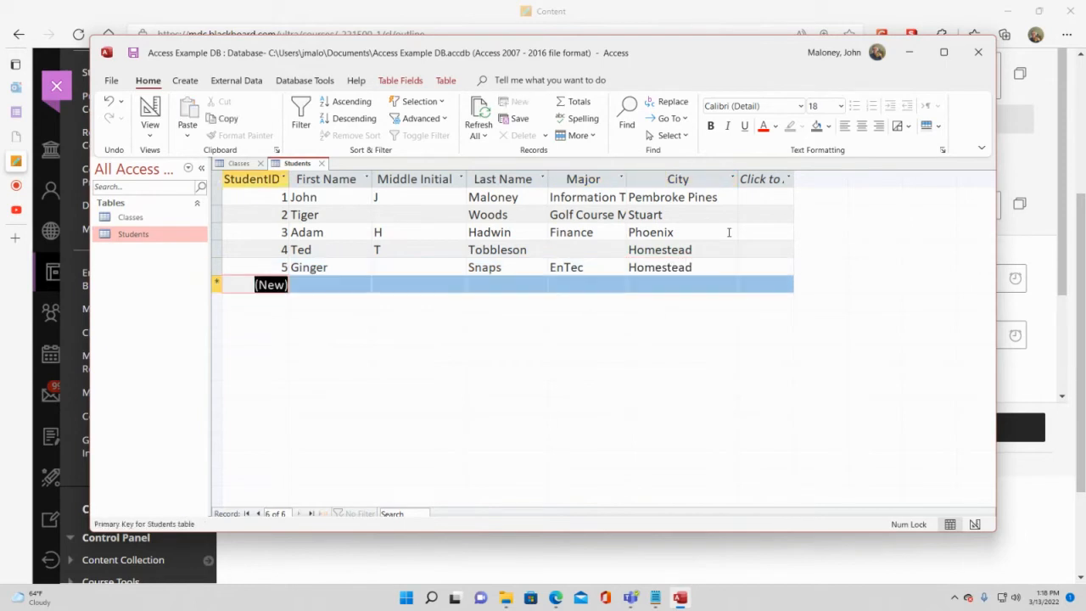
# Add a sixth student record with first name, middle initial, last name, major Math and city Redland
pyautogui.press('Tab')
pyautogui.write('Ann')
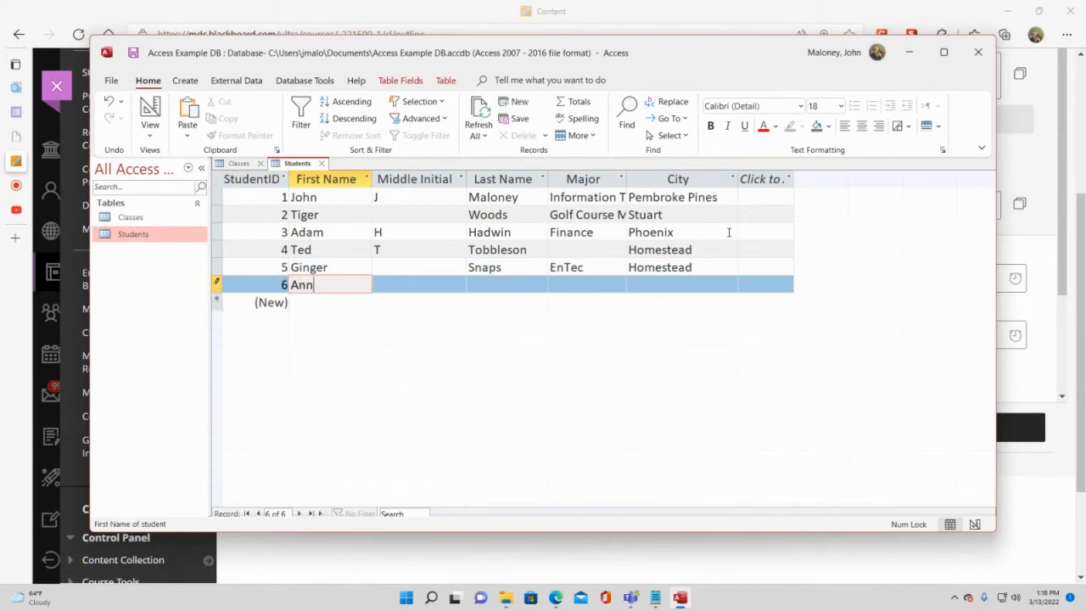
pyautogui.press('Tab')
pyautogui.write('A')
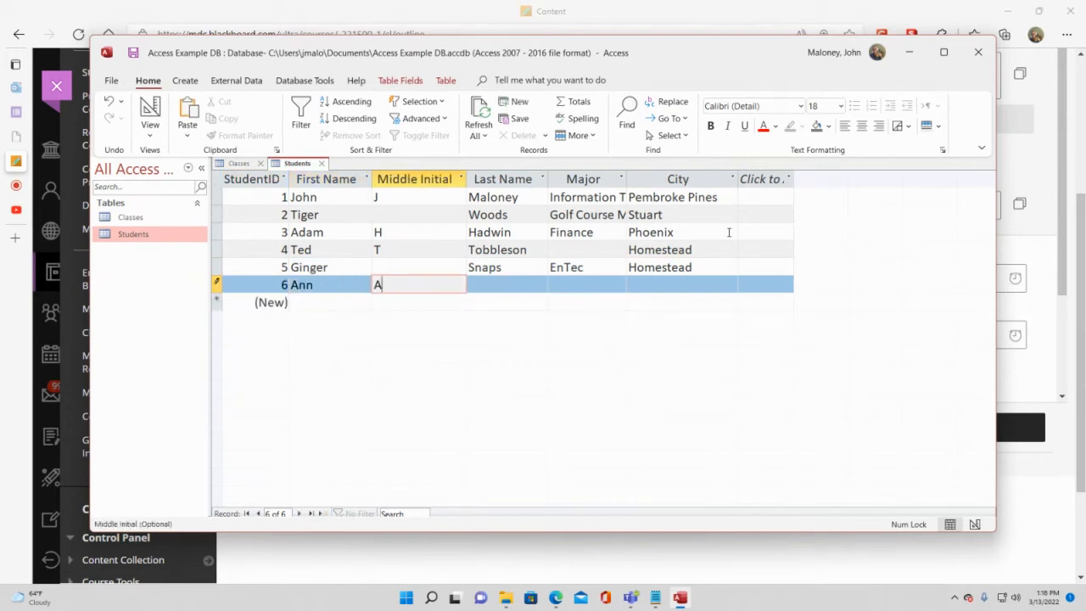
pyautogui.press('Tab')
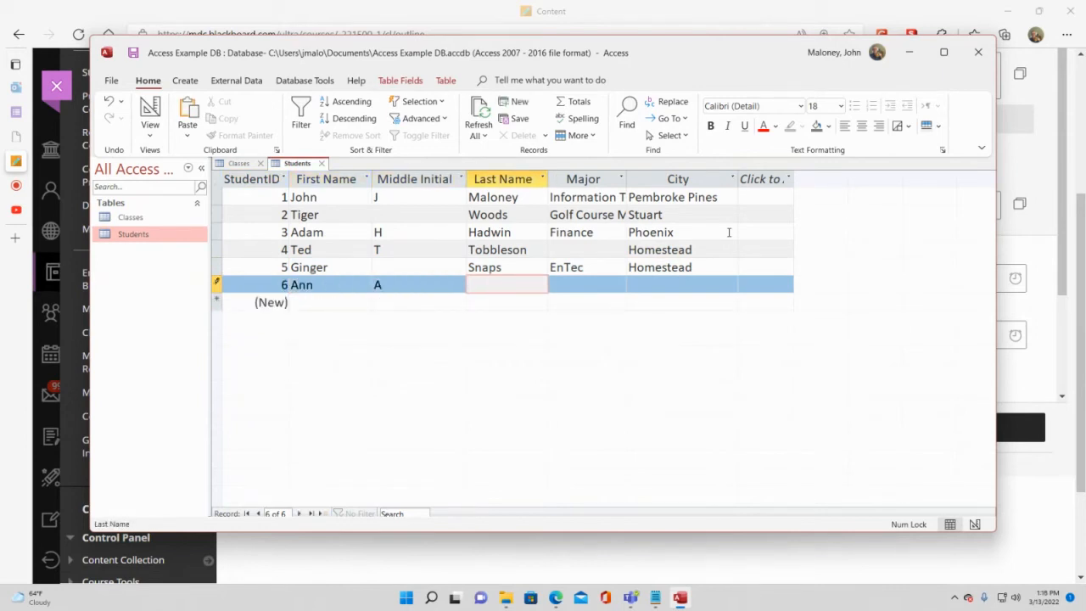
pyautogui.write('Adams')
pyautogui.press('Tab')
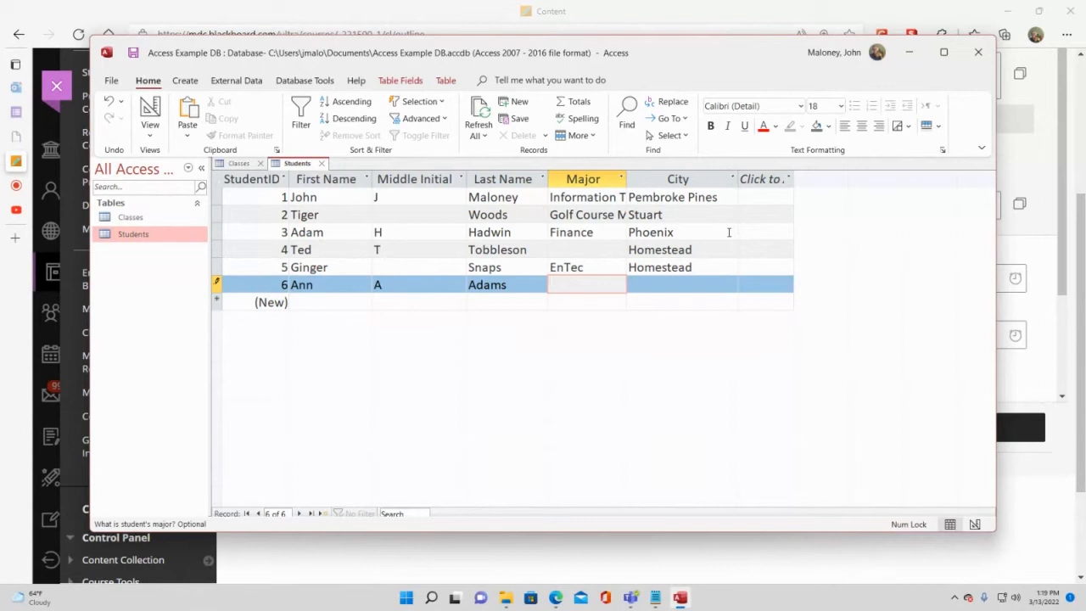
pyautogui.write('Math')
pyautogui.press('Tab')
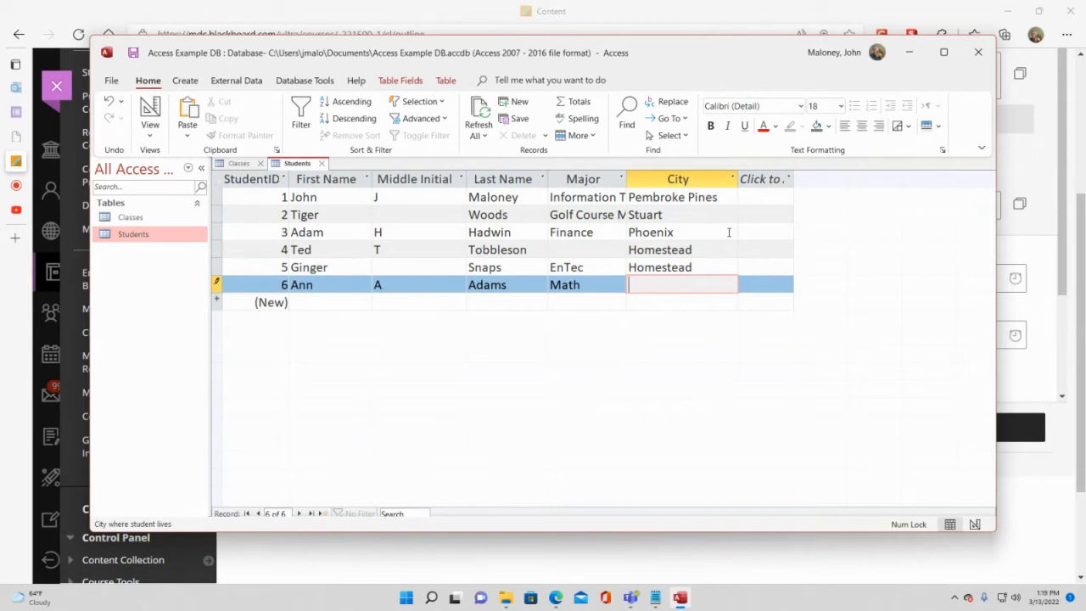
pyautogui.write('Redland')
pyautogui.press('Tab')
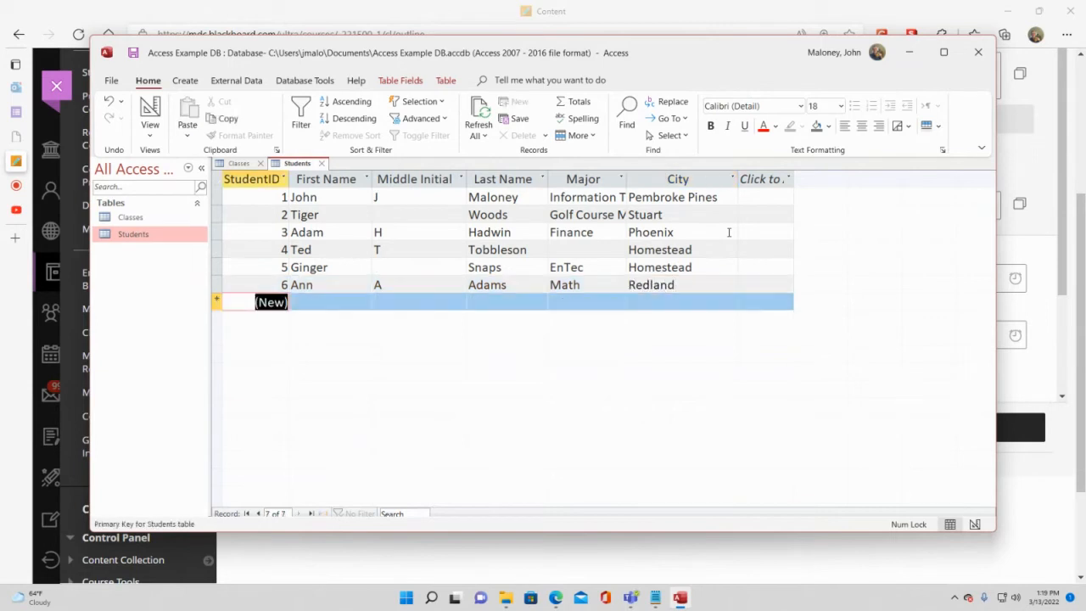
# Add a seventh student record with first and last name, no middle initial, major EnTec and city Redland
pyautogui.press('Tab')
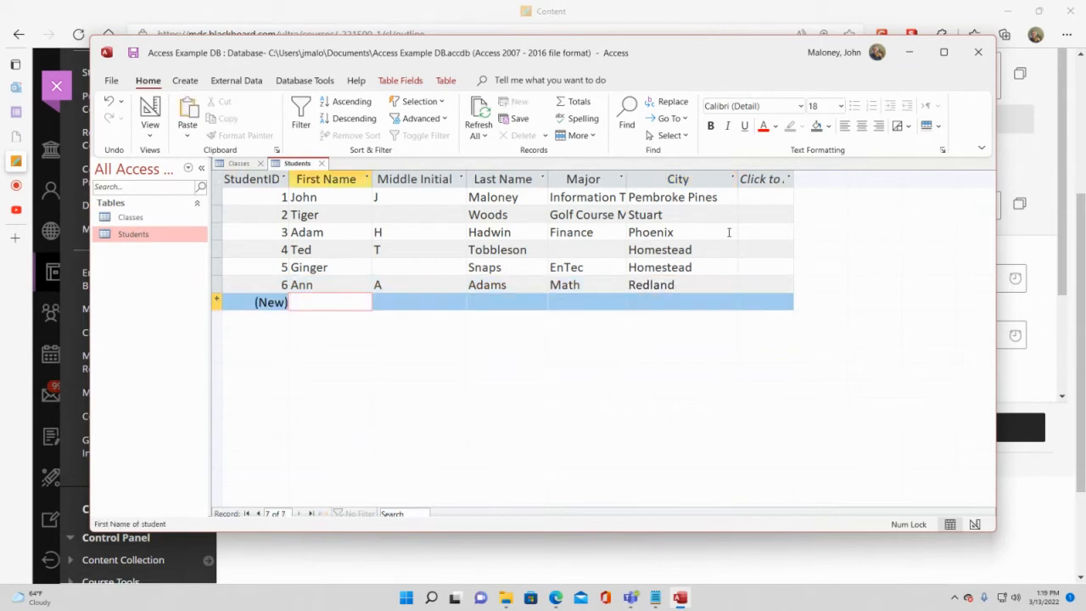
pyautogui.write('F')
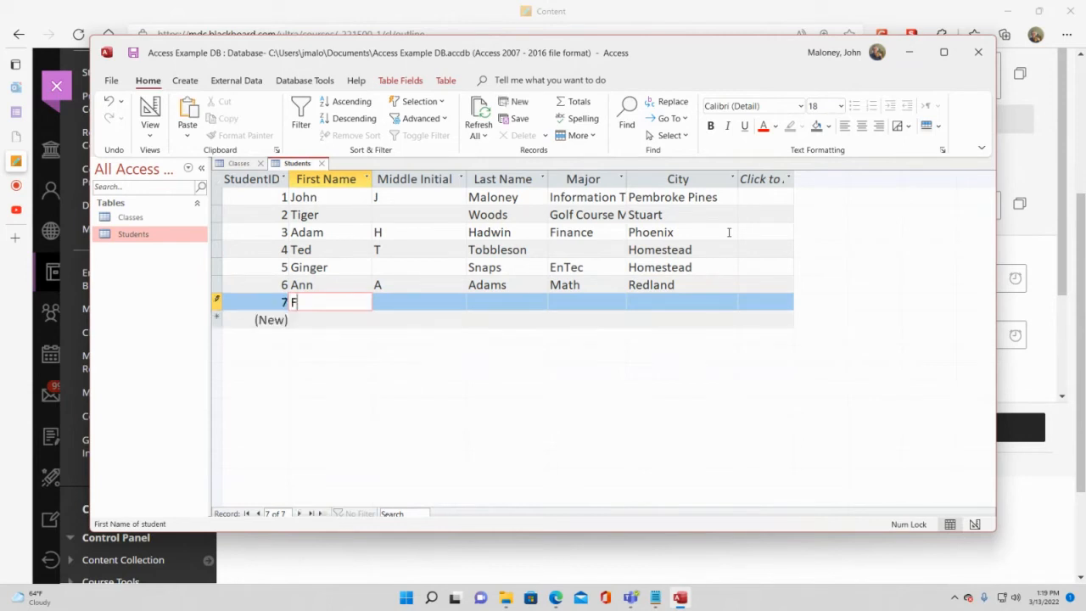
pyautogui.write('elicia')
pyautogui.press('Tab')
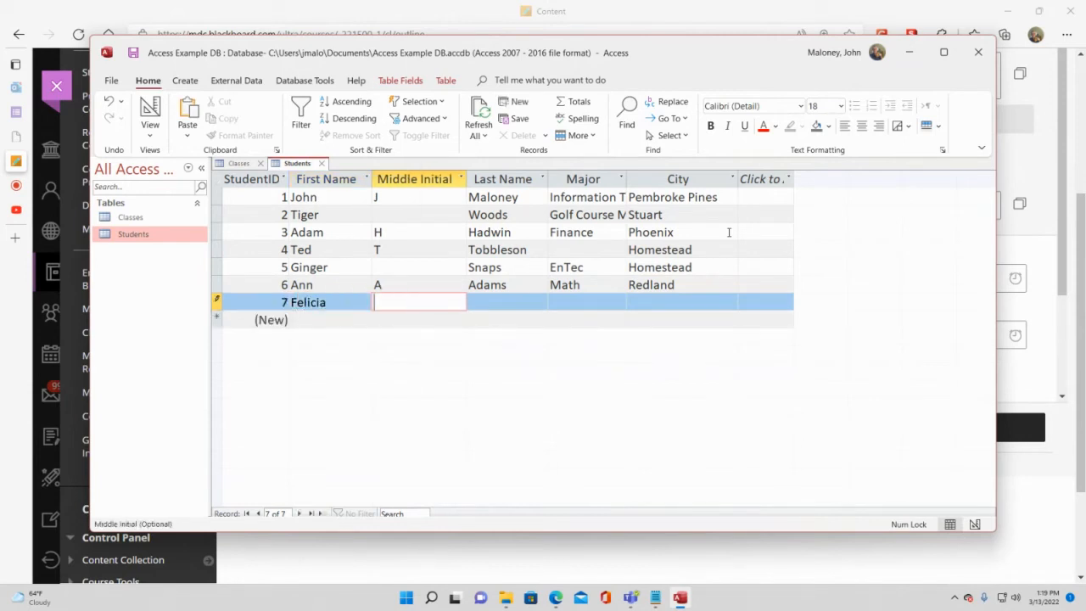
pyautogui.press('Tab')
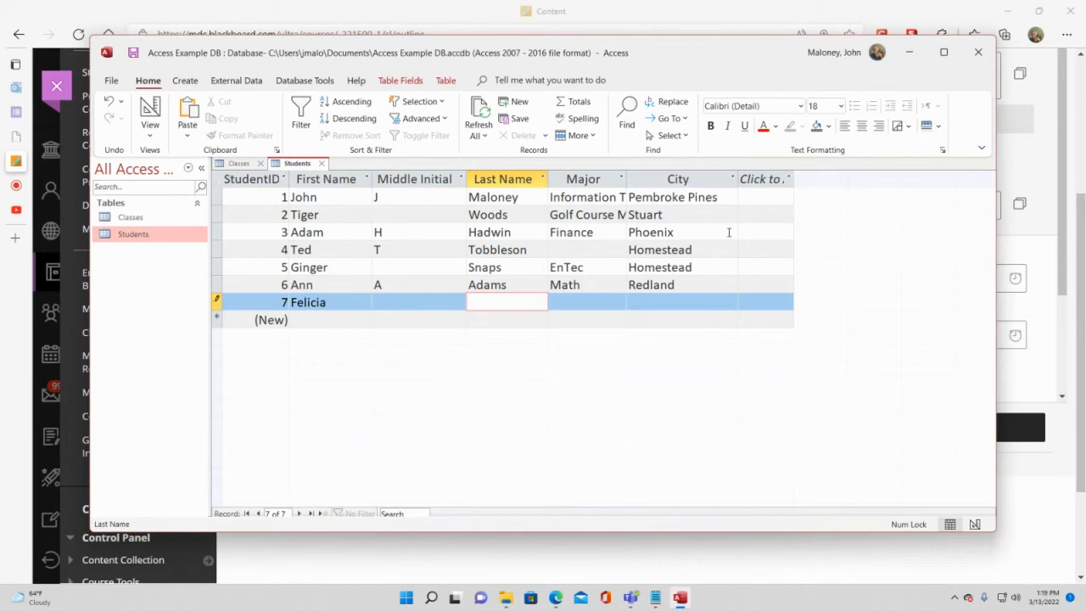
pyautogui.write('Forbes')
pyautogui.press('Tab')
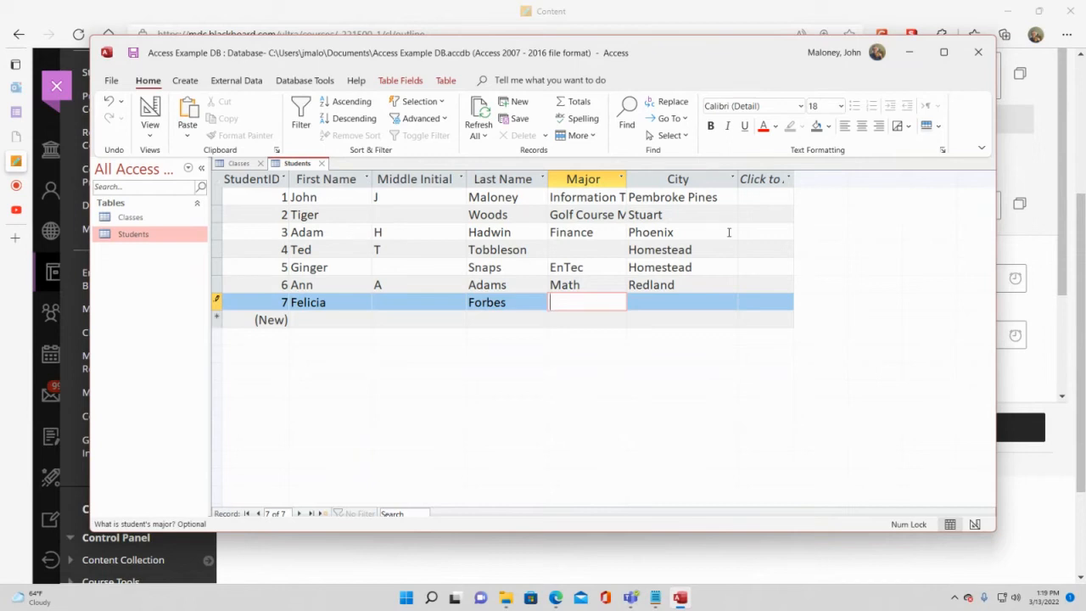
pyautogui.write('EnTec')
pyautogui.press('Tab')
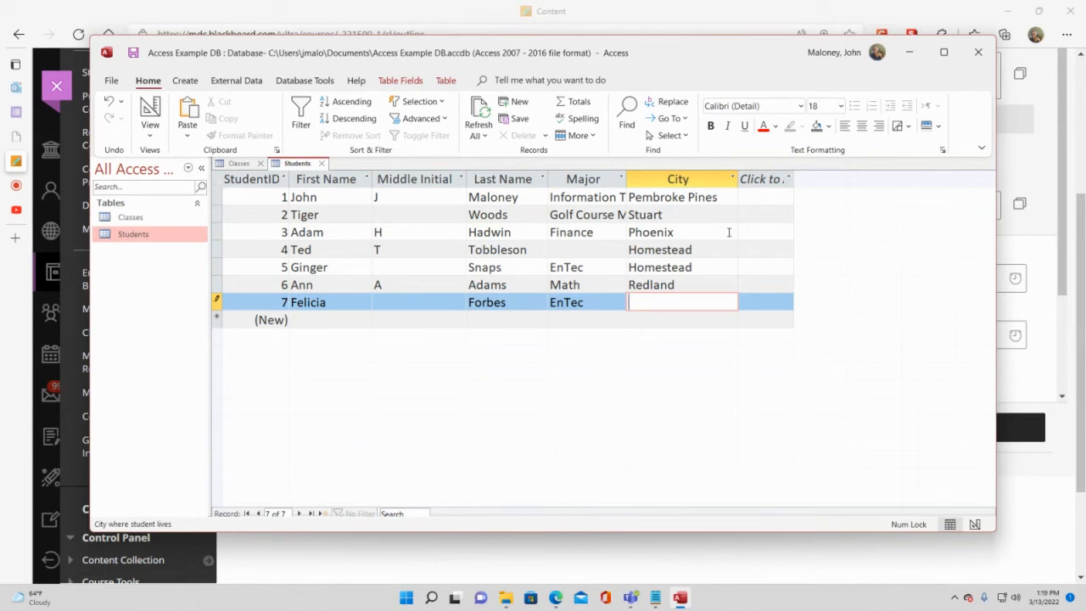
pyautogui.write('Redland')
pyautogui.press('Tab')
# Start the eighth student record with the first name, correcting its spelling, plus the middle initial and last name
pyautogui.press('Tab')
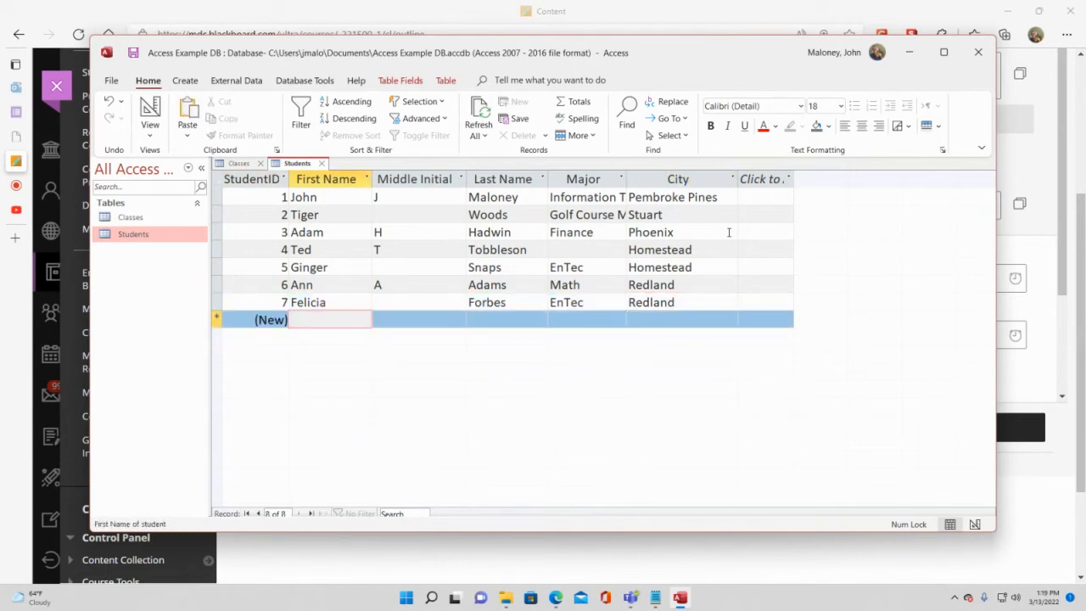
pyautogui.write('FRank')
pyautogui.press('BackSpace')
pyautogui.press('BackSpace')
pyautogui.press('BackSpace')
pyautogui.press('BackSpace')
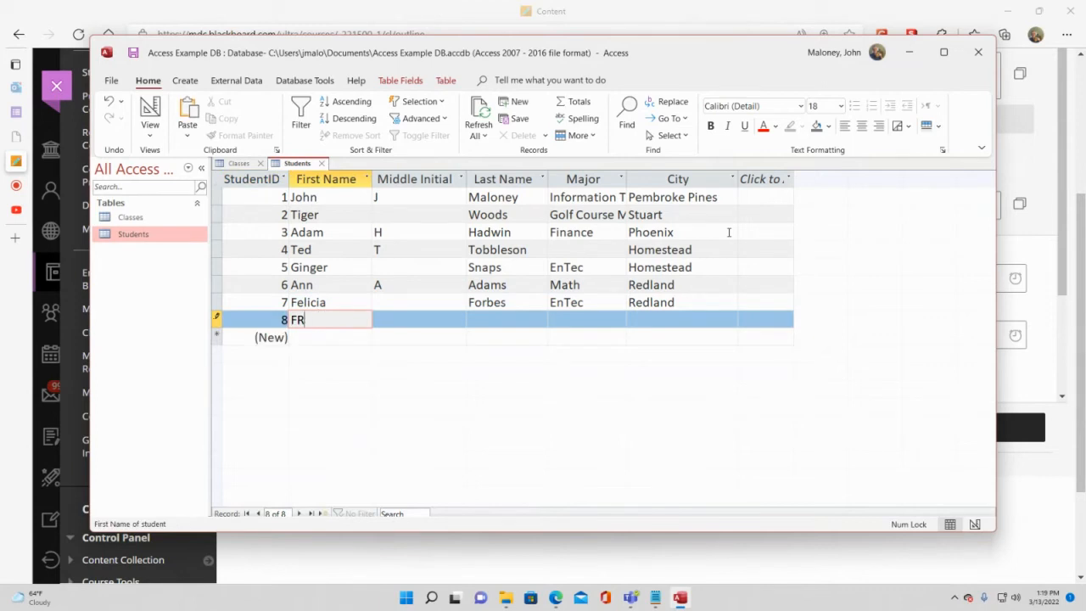
pyautogui.write('rabk')
pyautogui.press('BackSpace')
pyautogui.write('k')
pyautogui.press('Tab')
pyautogui.write('G')
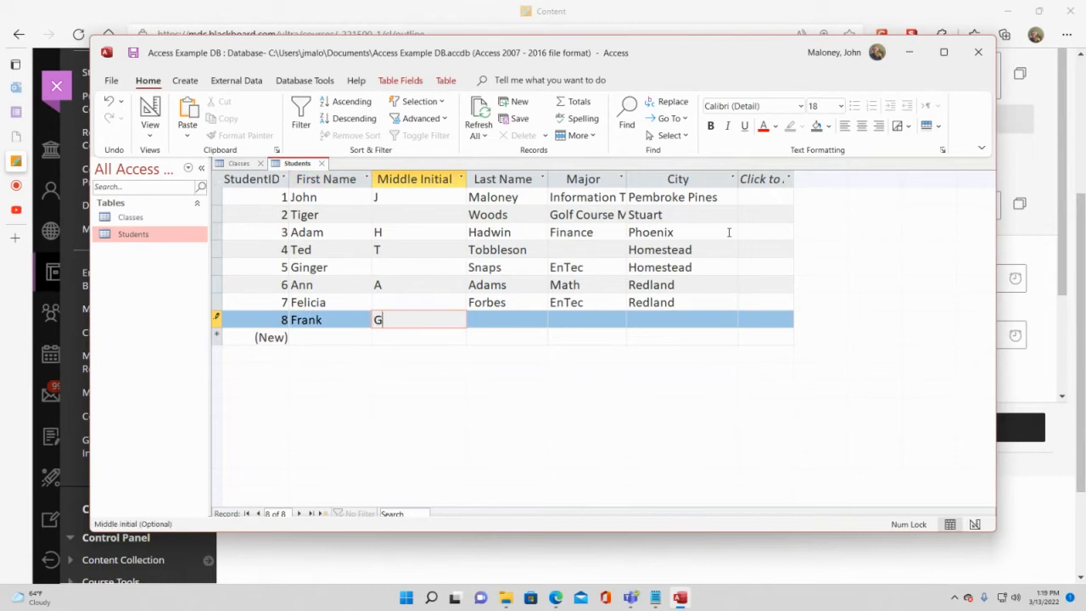
pyautogui.press('Tab')
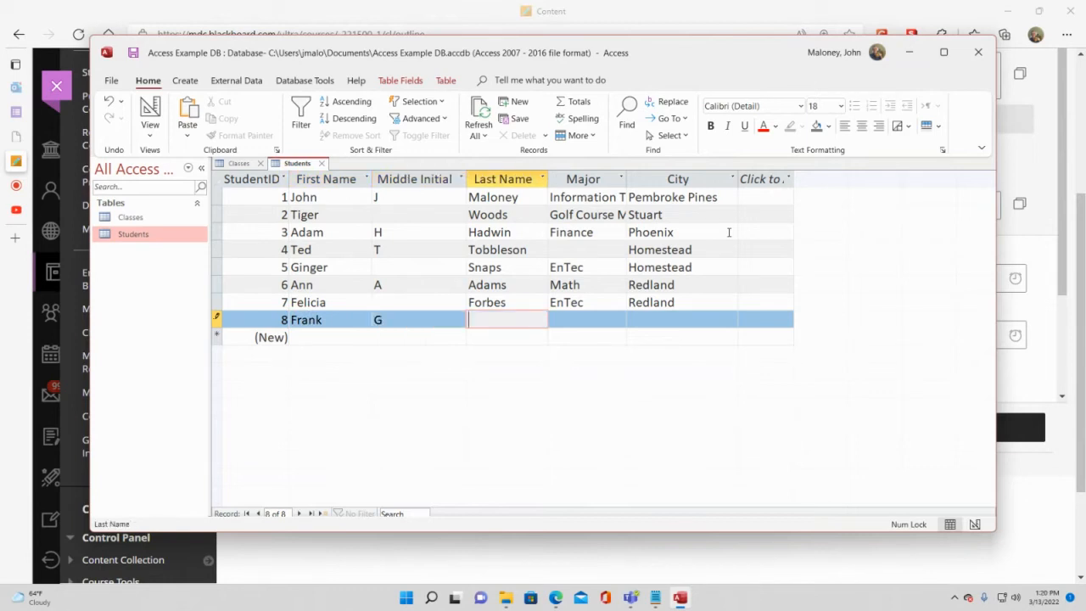
pyautogui.write('Edwards')
pyautogui.press('Tab')
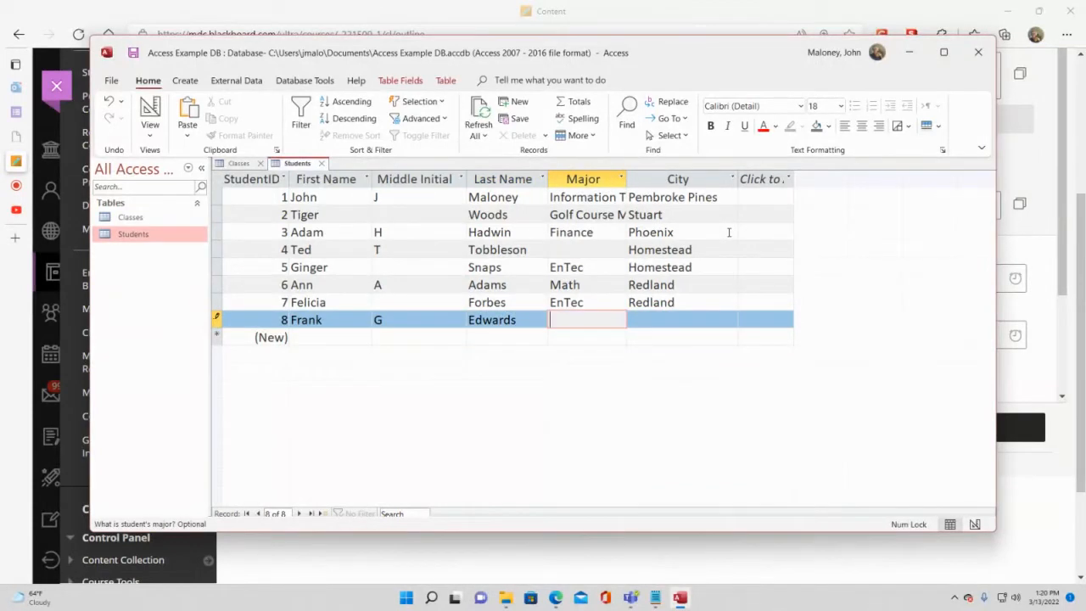
# Complete the eighth student record with major Finance and city Florida City
pyautogui.write('Finance')
pyautogui.press('Tab')
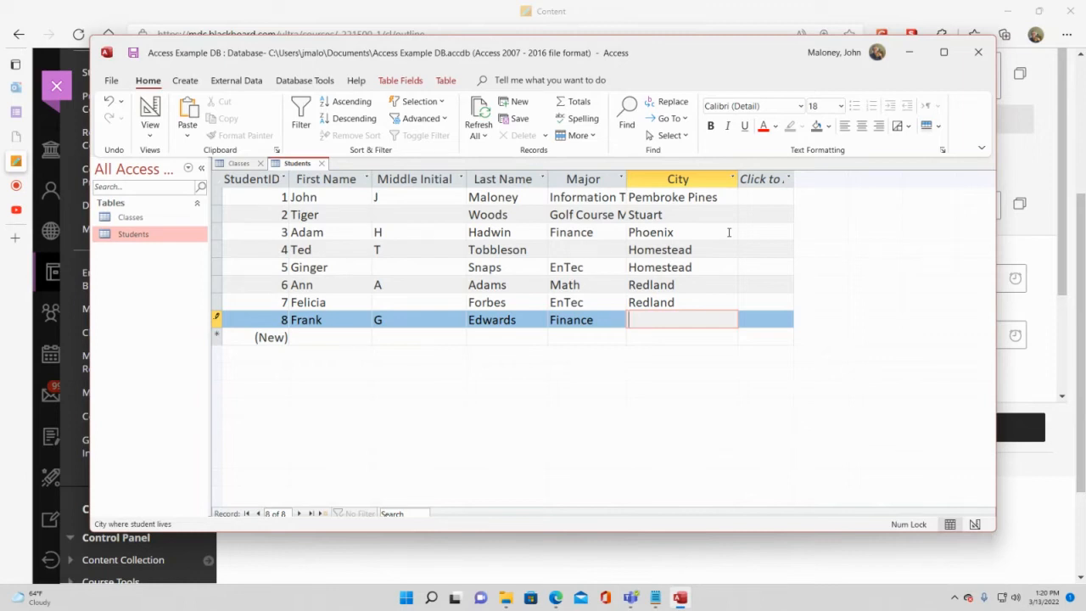
pyautogui.write('Florida City')
pyautogui.press('Tab')
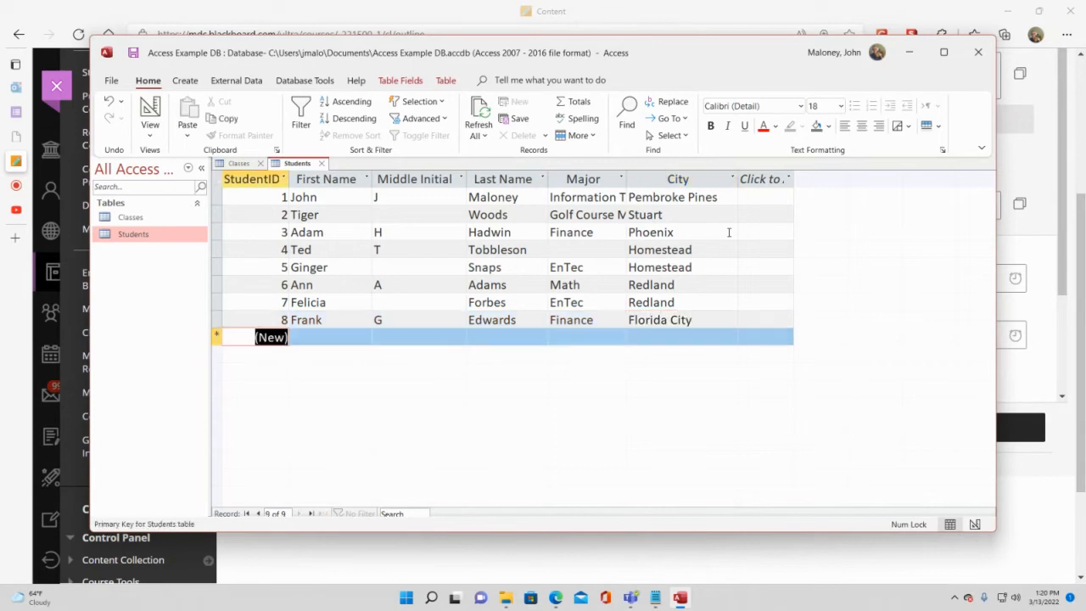
# Add a ninth student record with first and last name, no middle initial or major, and city Homestead
pyautogui.press('Tab')
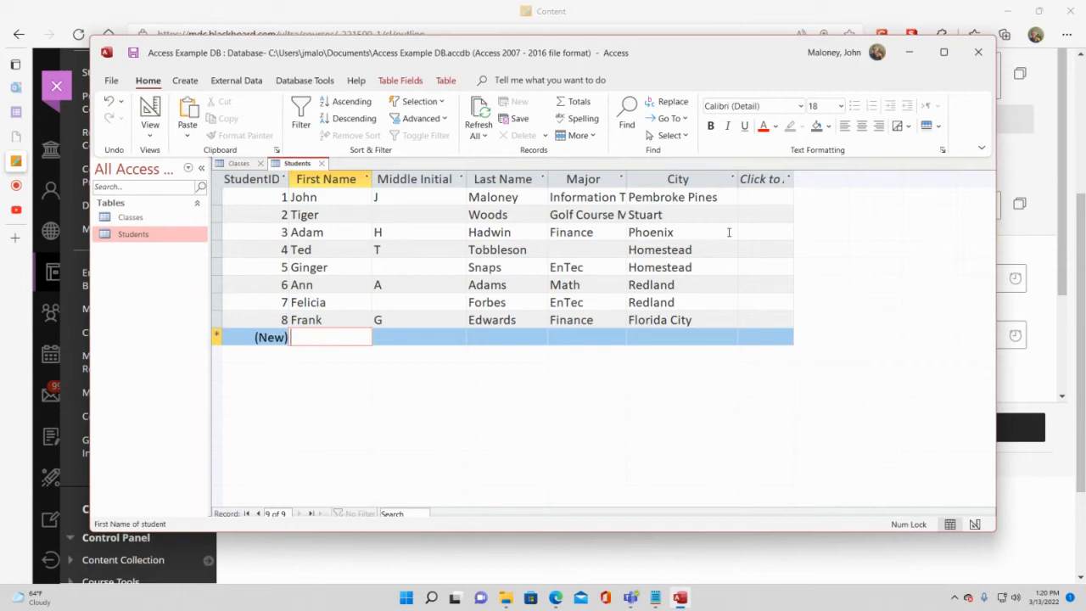
pyautogui.write('Cindy')
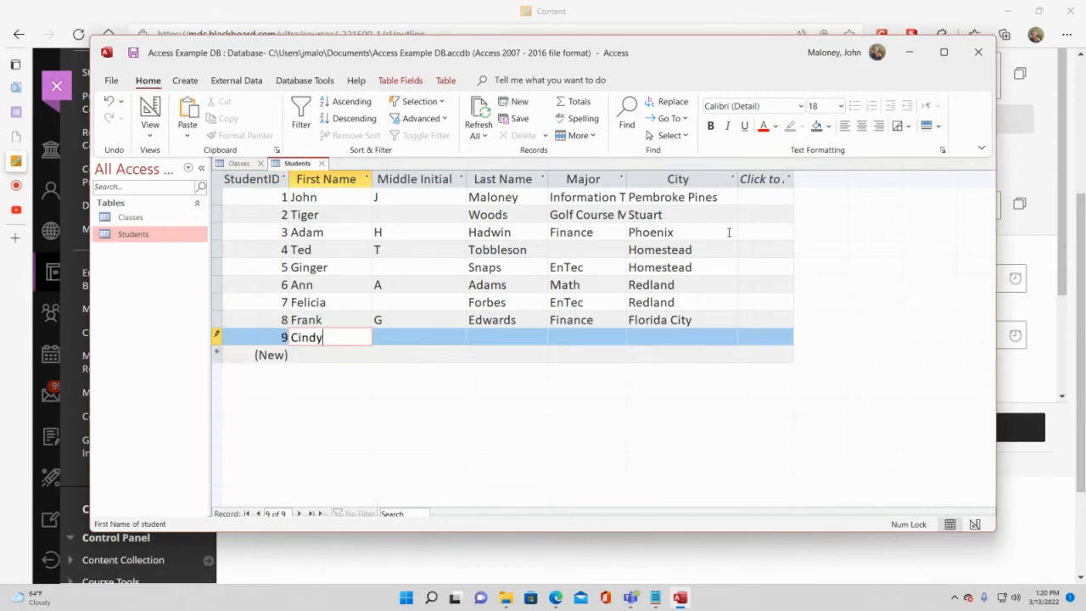
pyautogui.press('Tab')
pyautogui.press('Tab')
pyautogui.write('Lou')
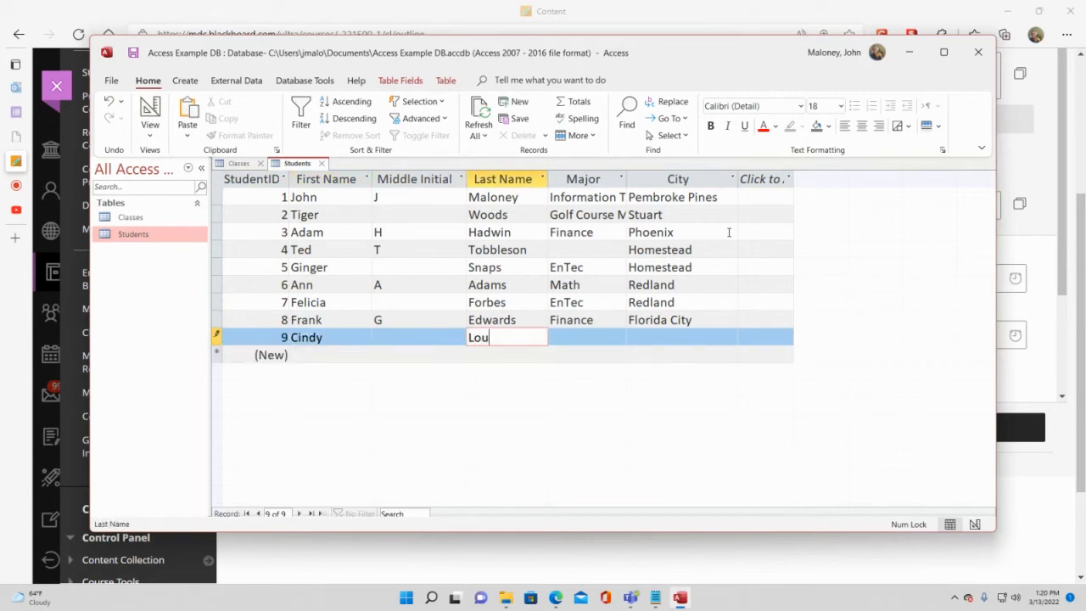
pyautogui.press('Tab')
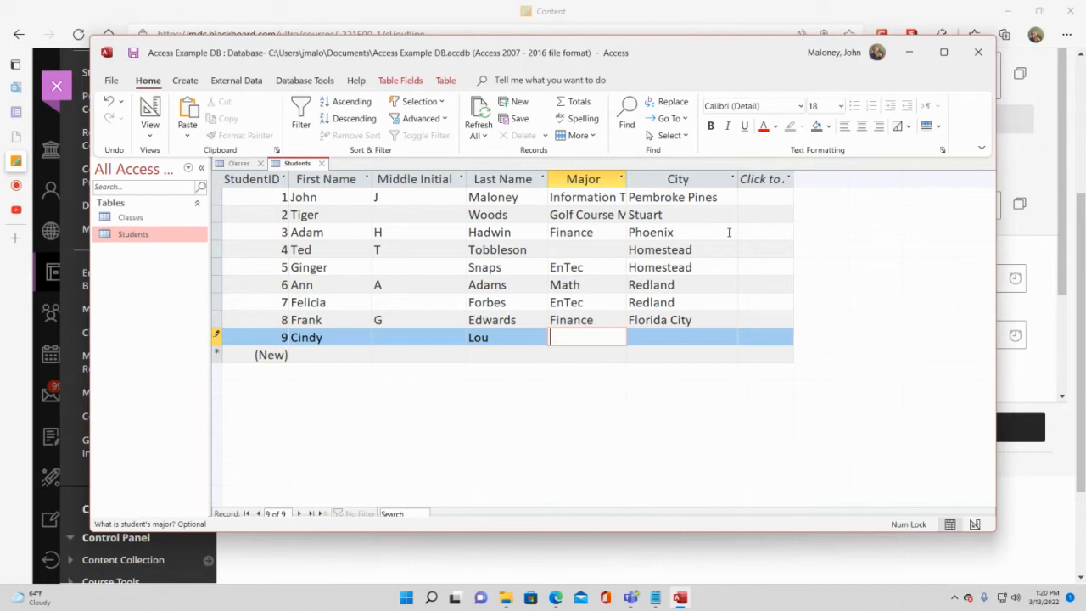
pyautogui.press('Tab')
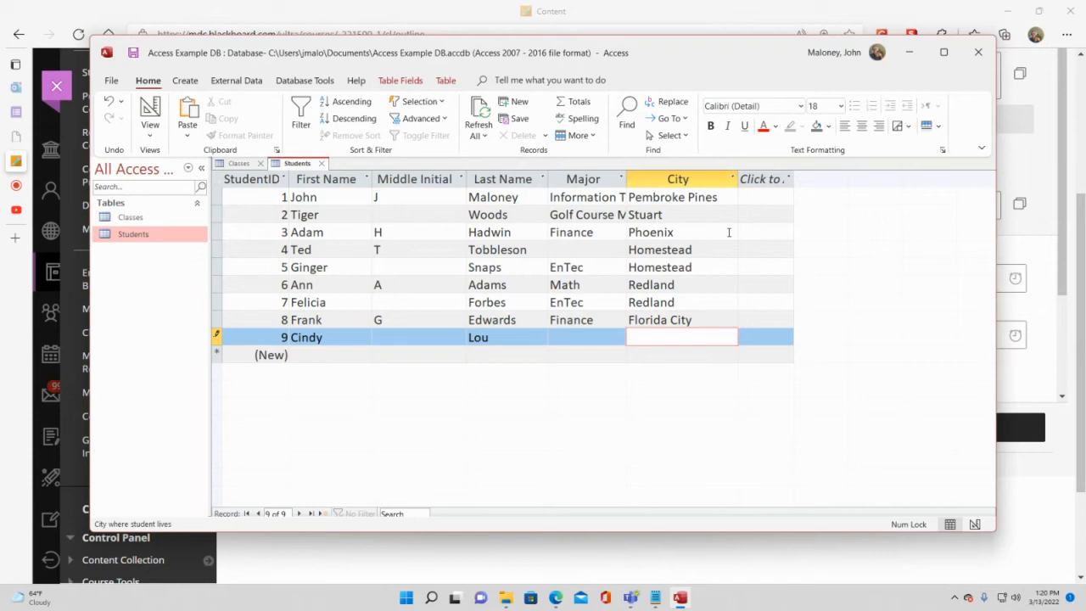
pyautogui.write('Homestead')
pyautogui.press('Tab')
# Add a tenth student record with first name, middle initial, last name, major EnTec and city Kendall
pyautogui.press('Tab')
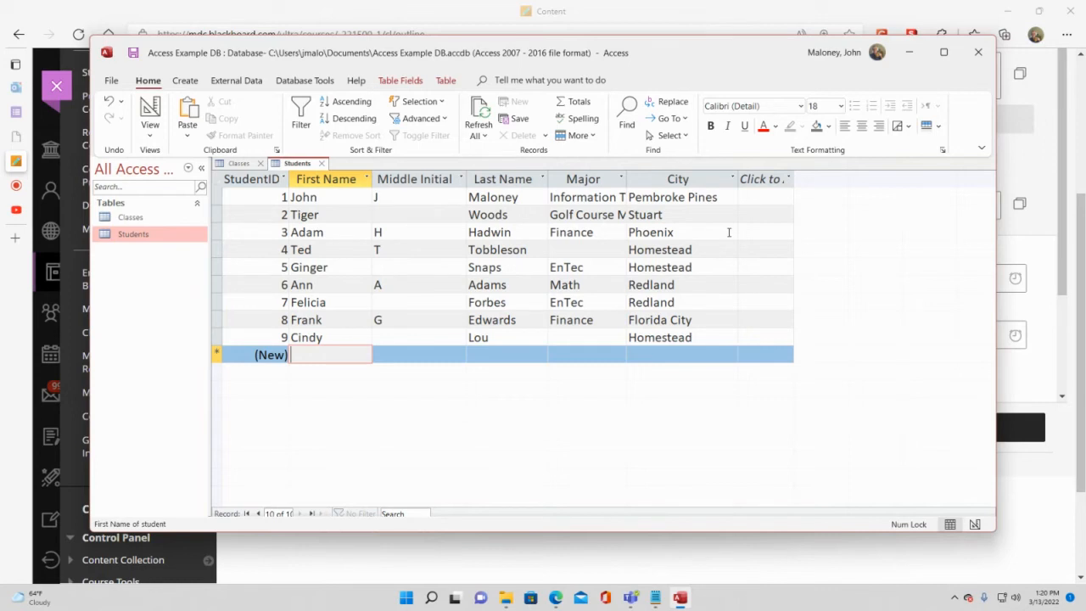
pyautogui.write('Hayley')
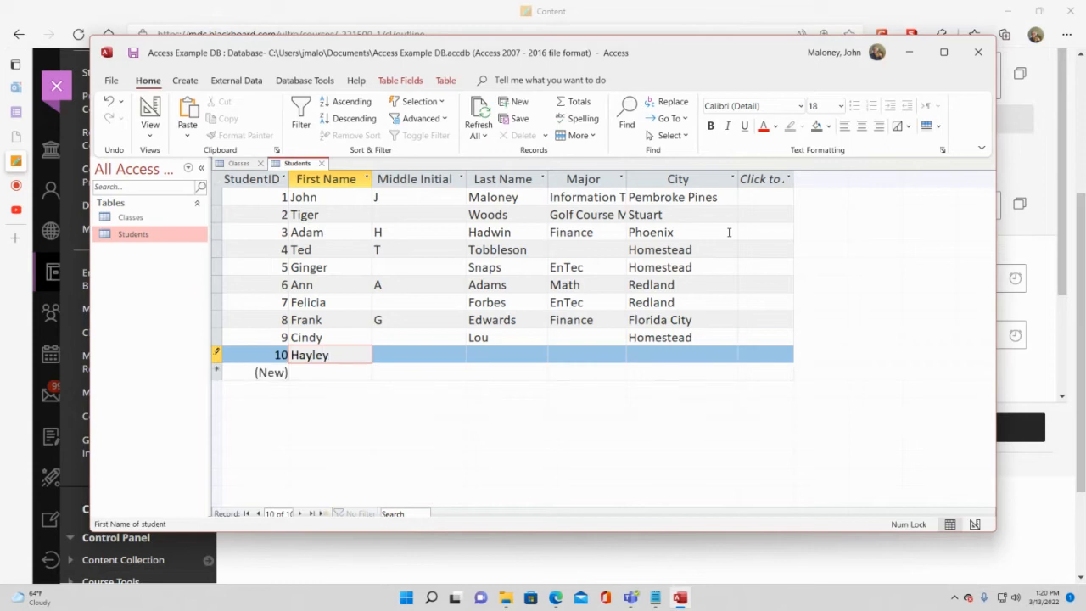
pyautogui.press('Tab')
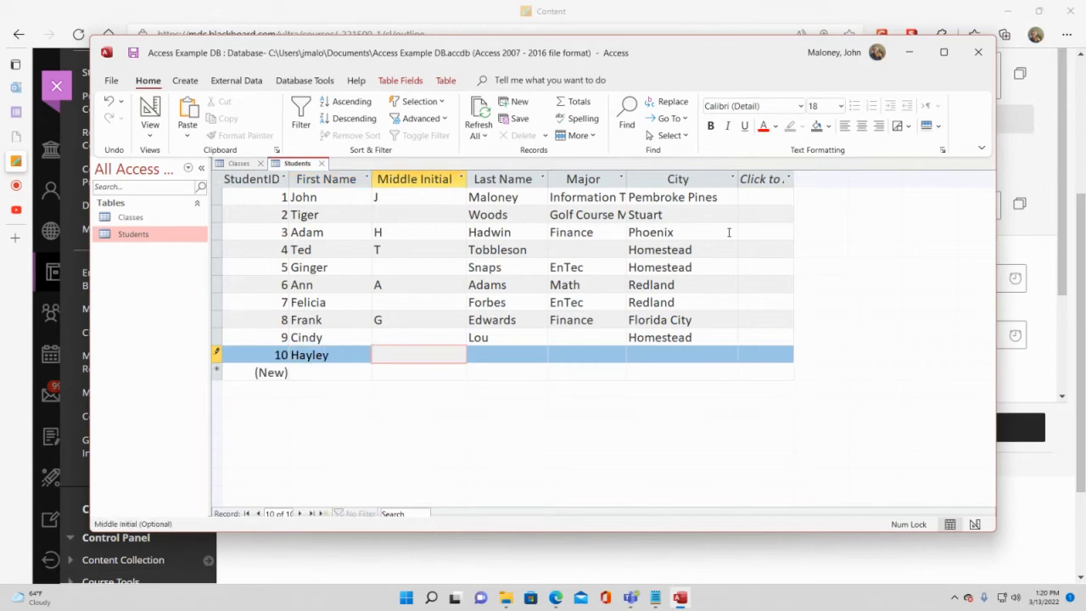
pyautogui.write('H')
pyautogui.press('Tab')
pyautogui.write('Mill')
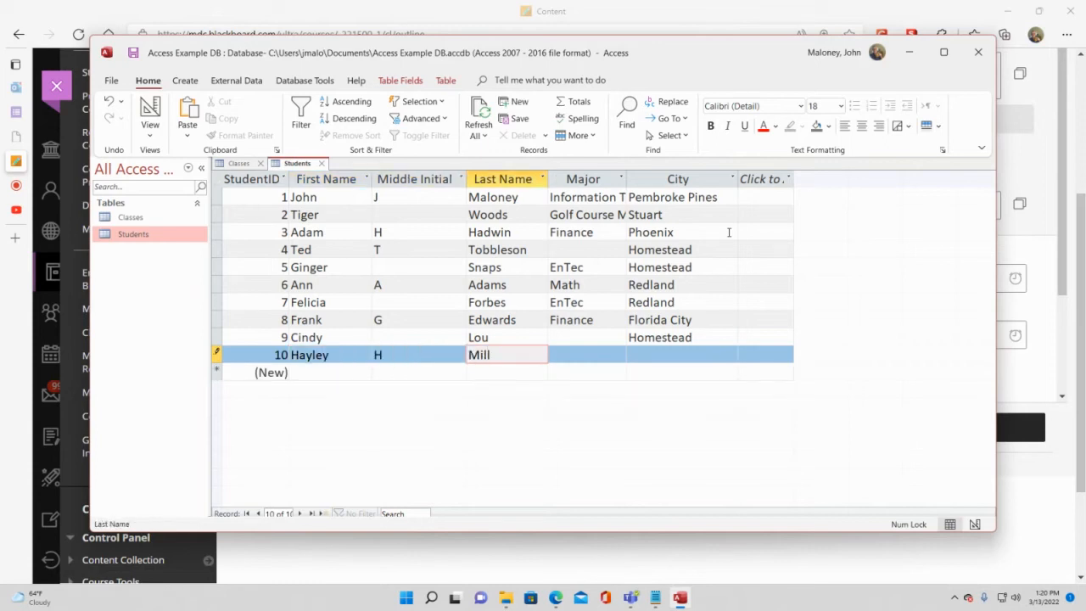
pyautogui.write('s')
pyautogui.press('Tab')
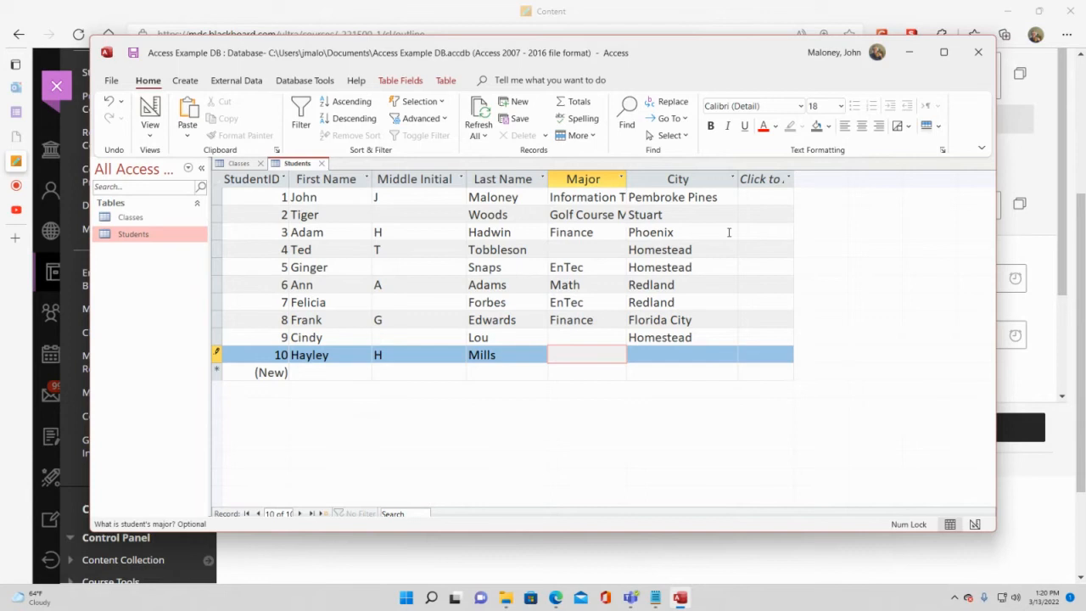
pyautogui.write('EnTec')
pyautogui.press('Tab')
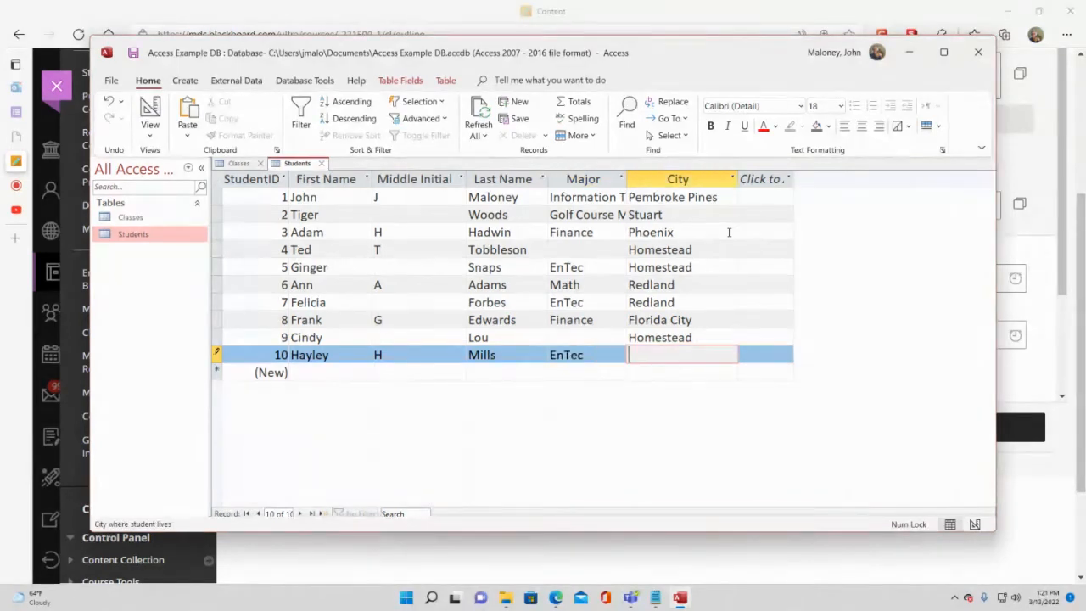
pyautogui.write('Kendall')
pyautogui.press('Tab')
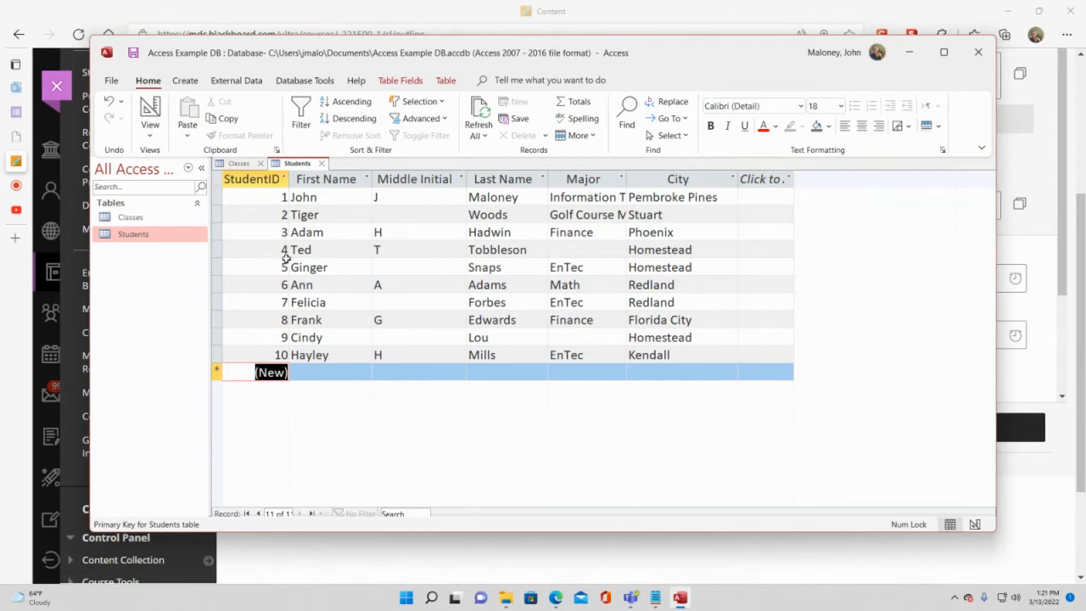
# Try to delete the (New) placeholder in the StudentID field of the empty record row
pyautogui.click(272, 372)
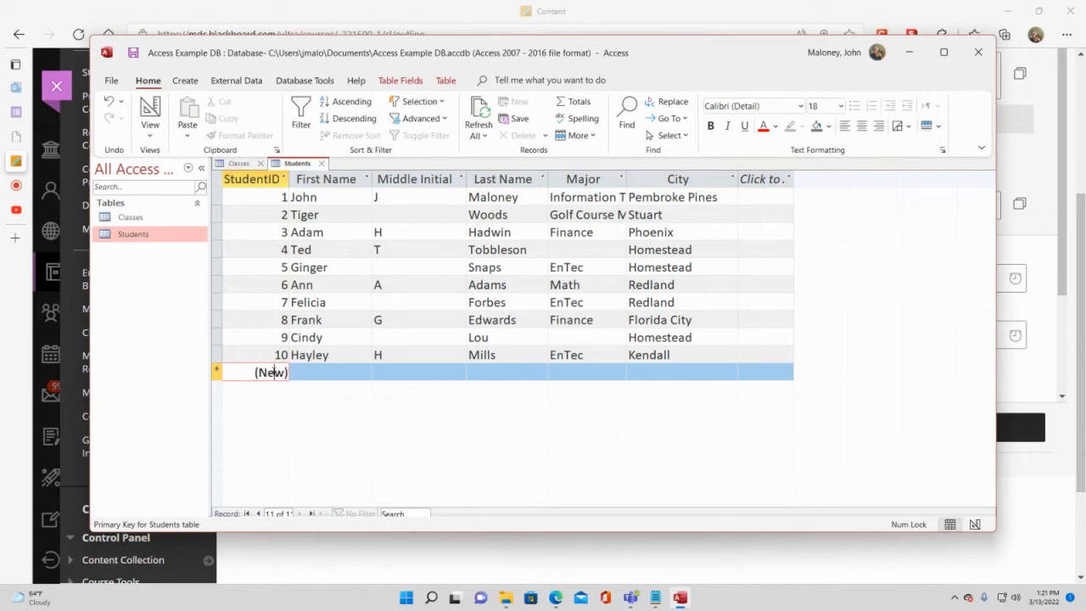
pyautogui.doubleClick(274, 372)
pyautogui.doubleClick(274, 372)
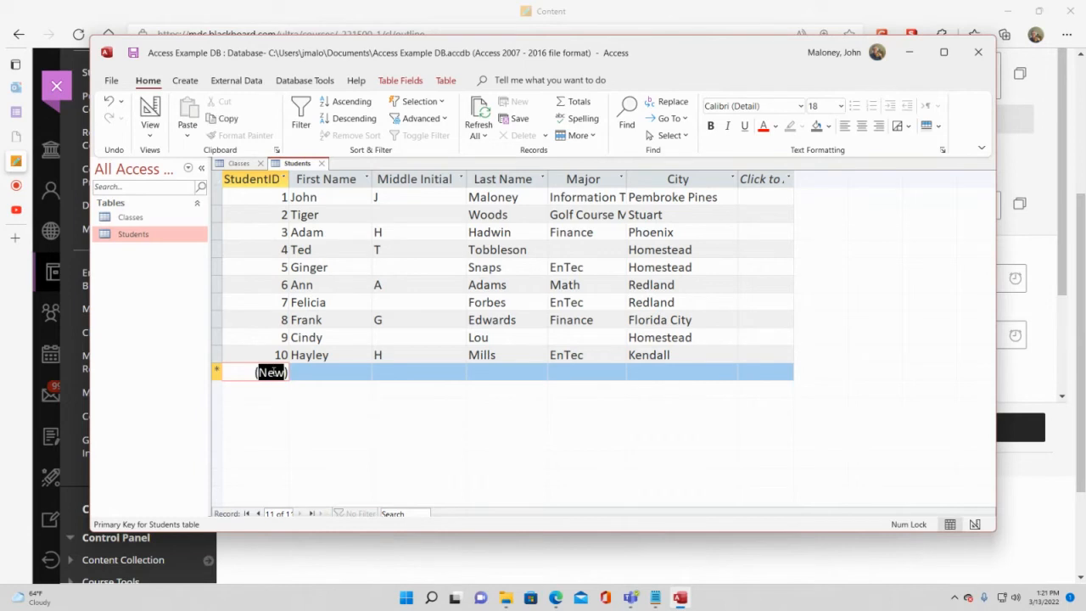
pyautogui.press('Delete')
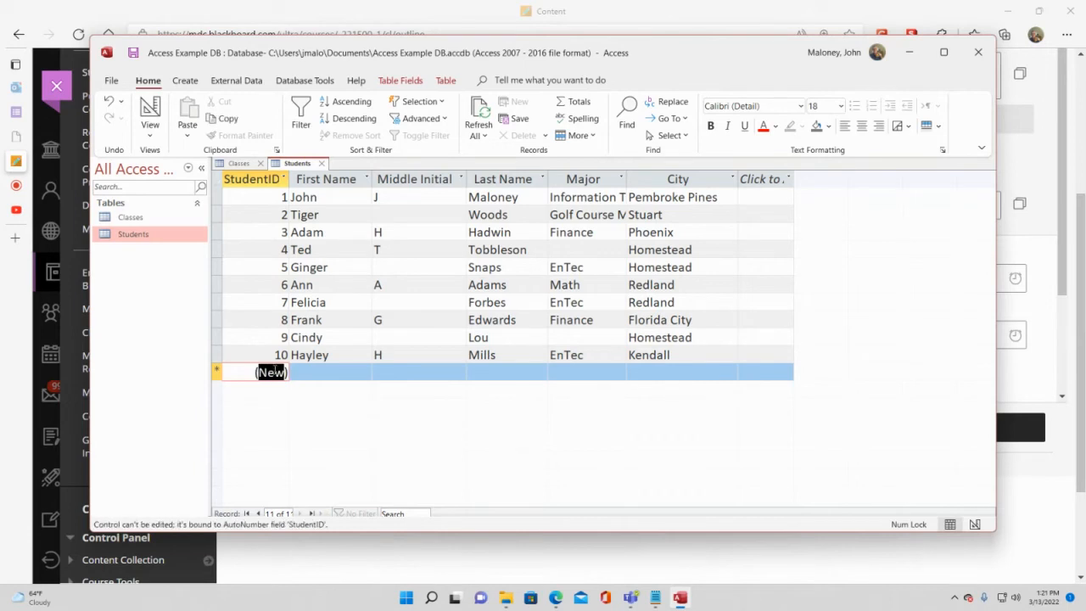
pyautogui.press('Tab')
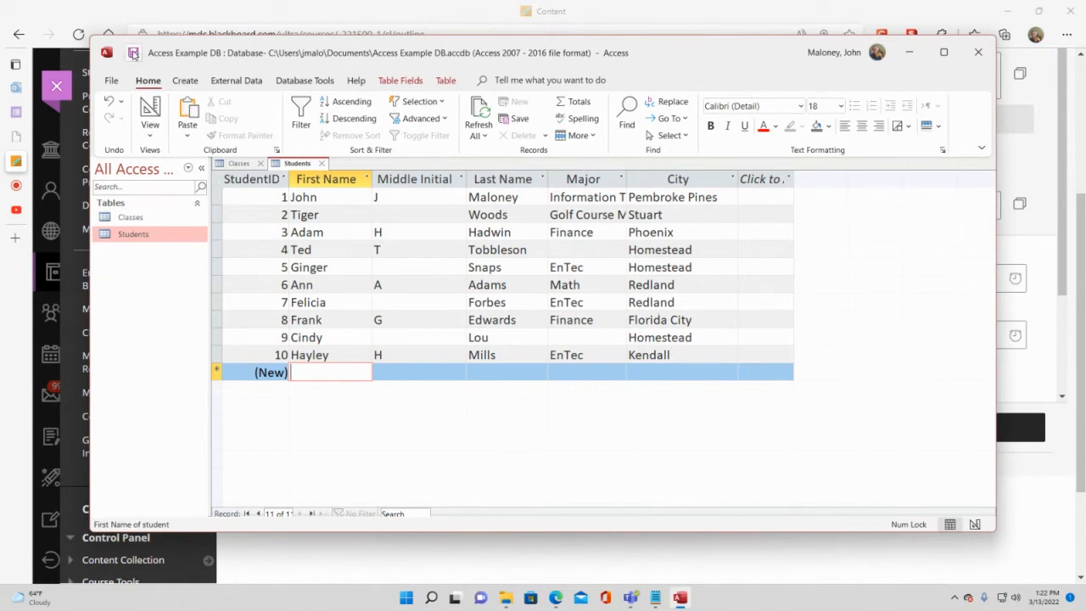
# Compare the records in the Classes table with those in the Students table
pyautogui.click(240, 165)
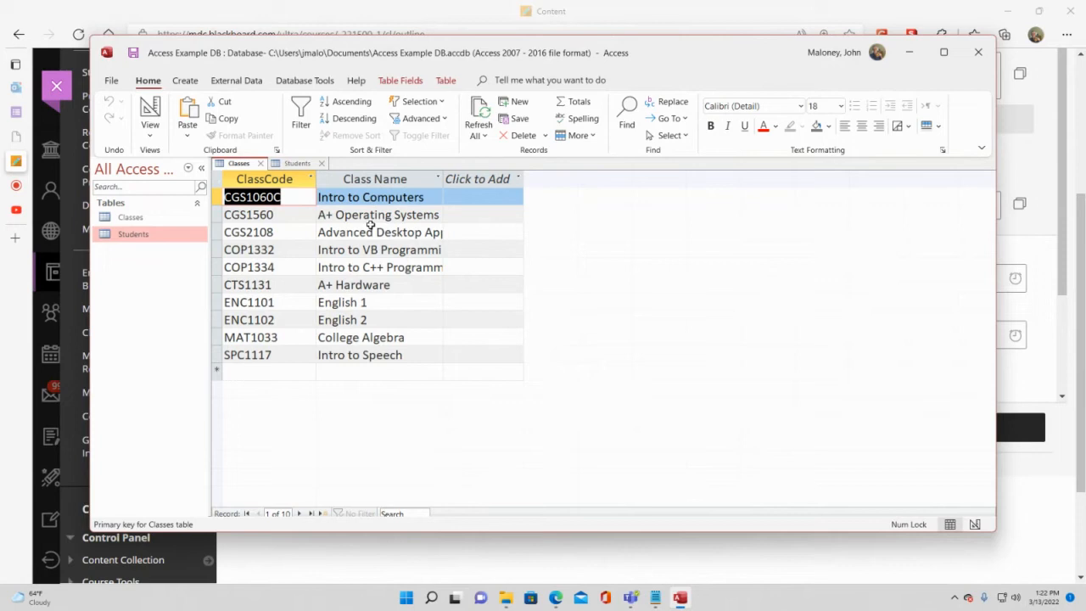
pyautogui.click(307, 165)
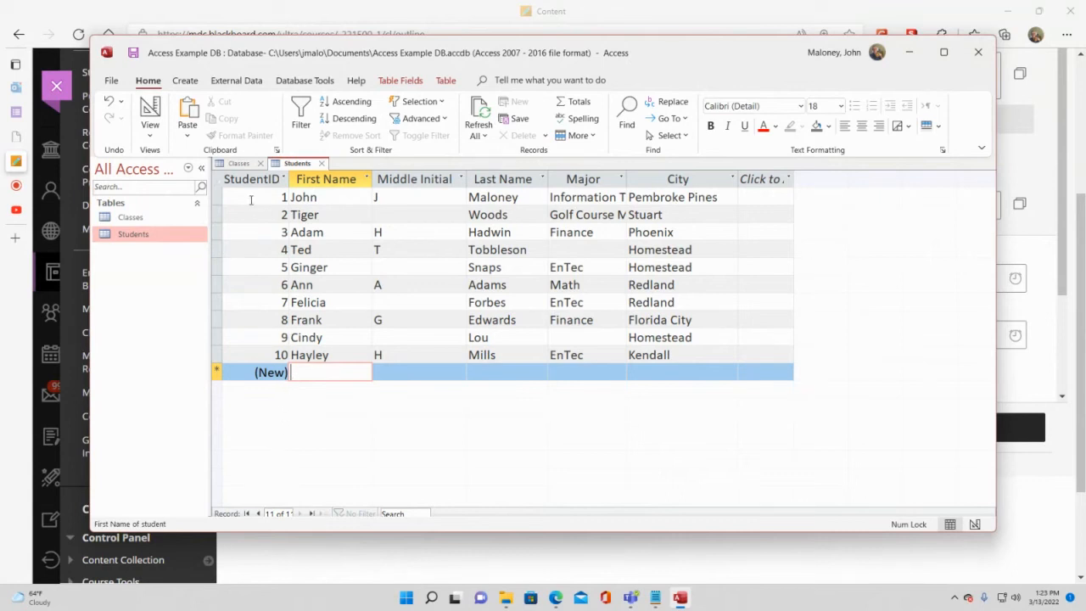
pyautogui.click(243, 166)
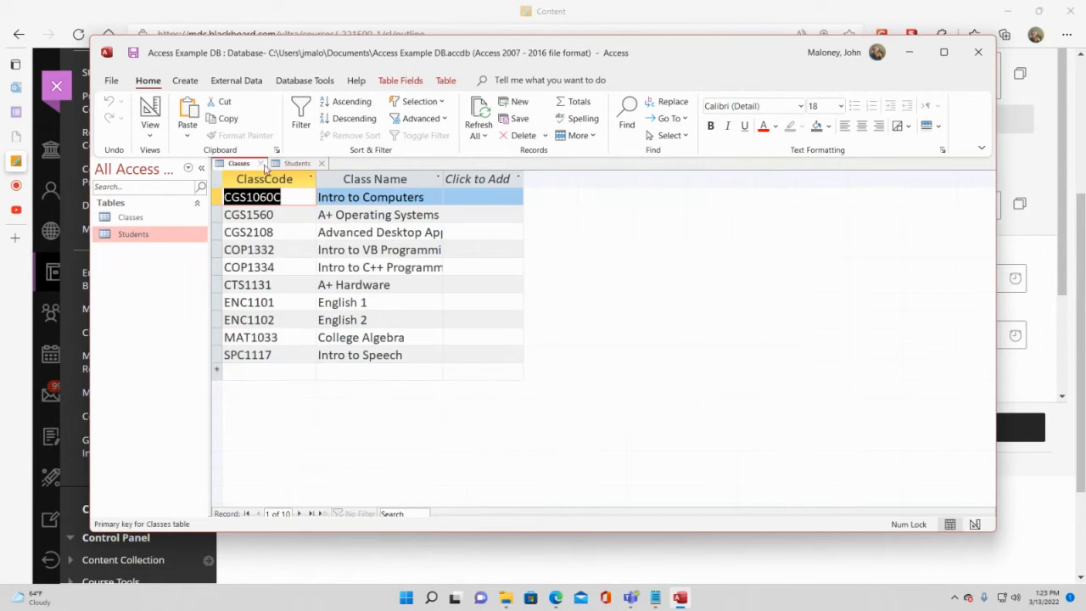
pyautogui.click(296, 166)
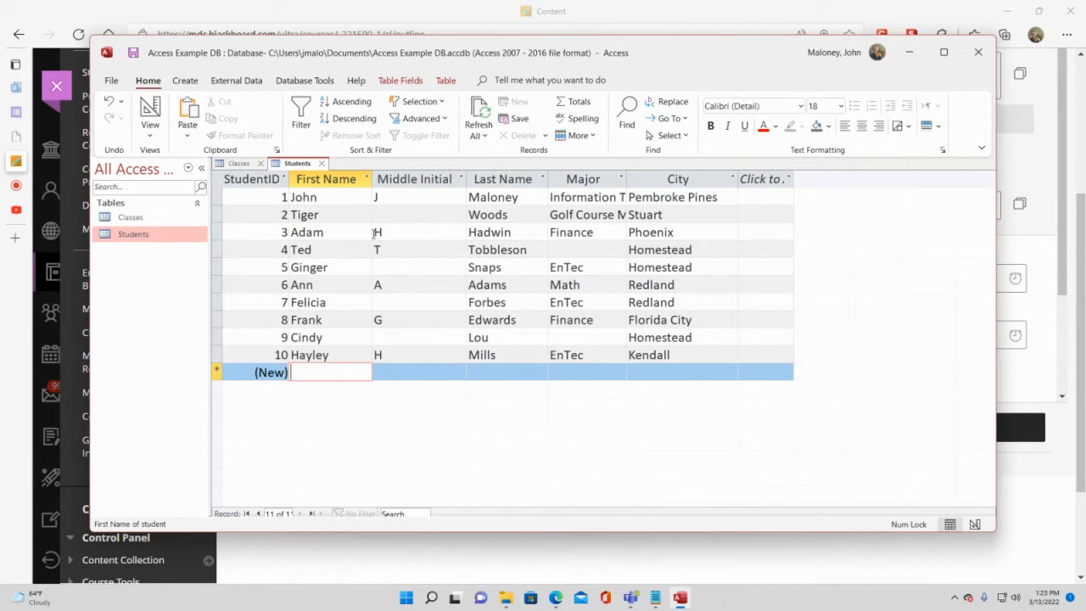
# Close all open tables at once
pyautogui.rightClick(302, 167)
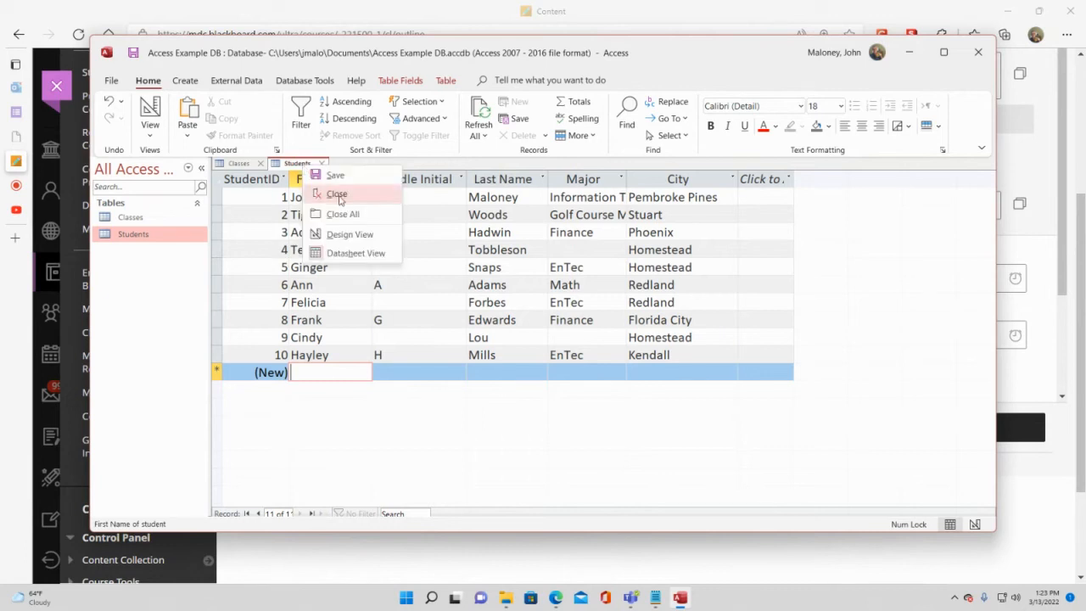
pyautogui.rightClick(289, 163)
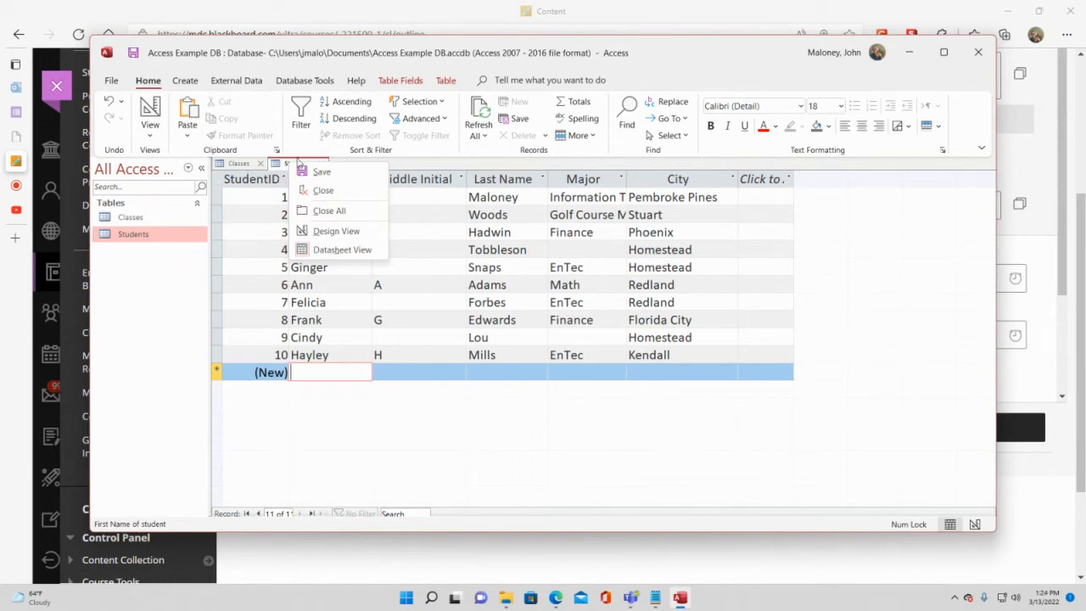
pyautogui.click(297, 165)
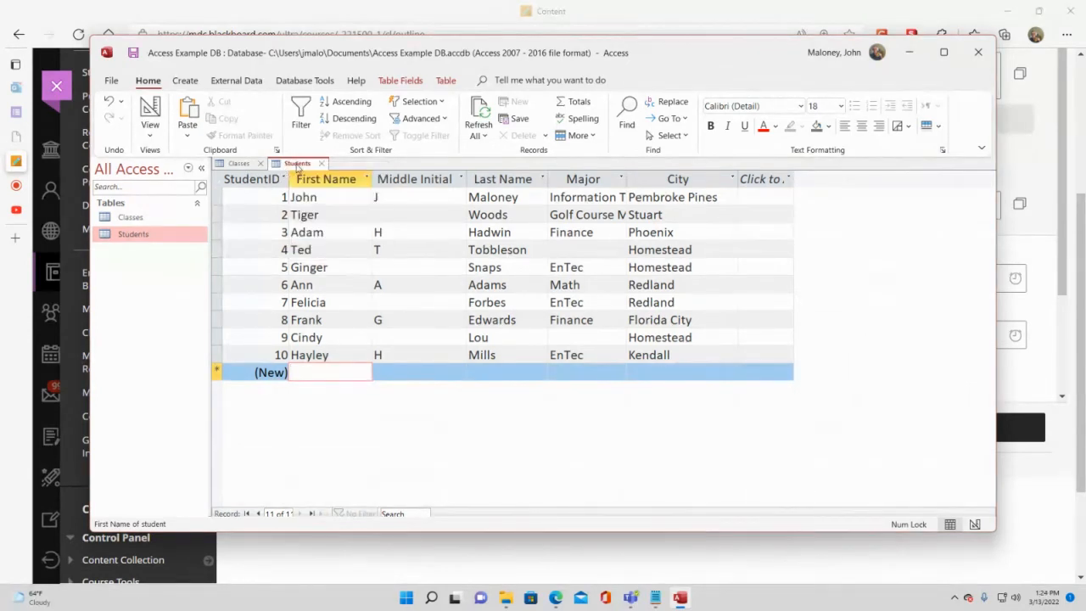
pyautogui.rightClick(296, 167)
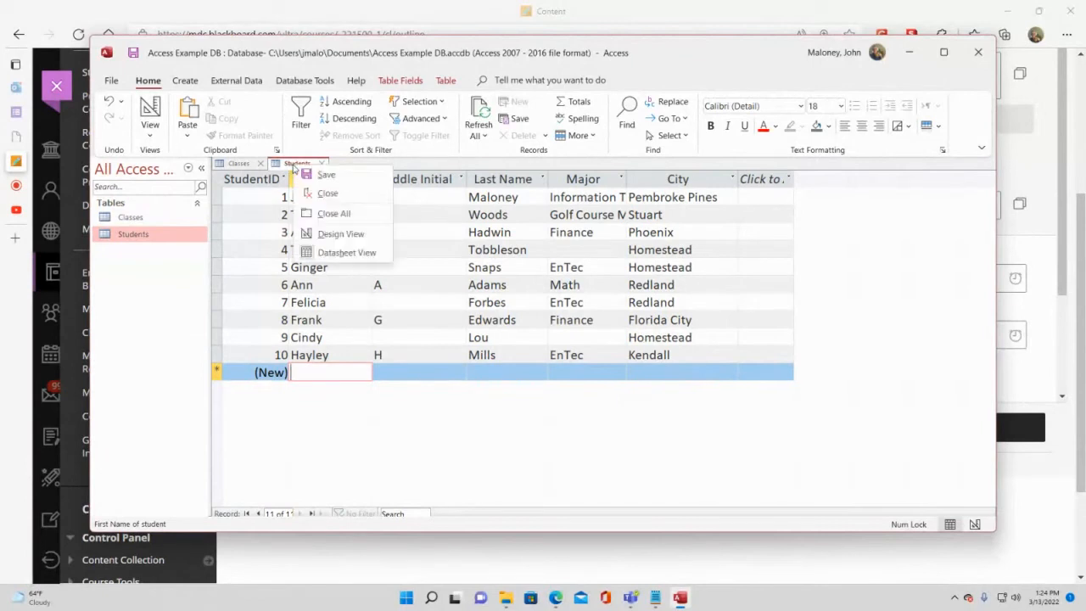
pyautogui.click(331, 217)
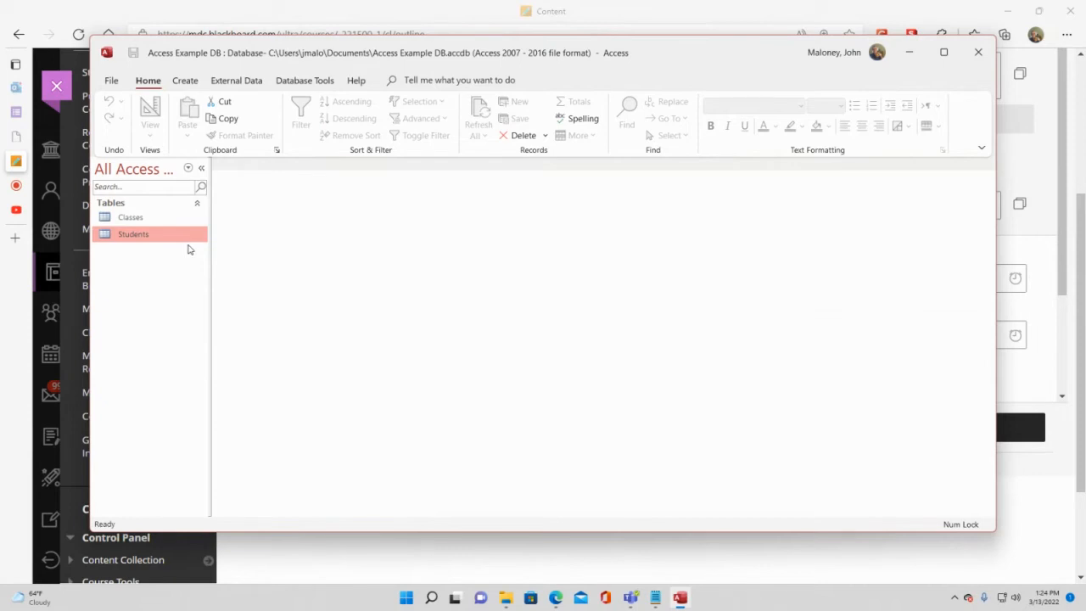
# Create a new query in Design View and maximize the program window
pyautogui.click(185, 81)
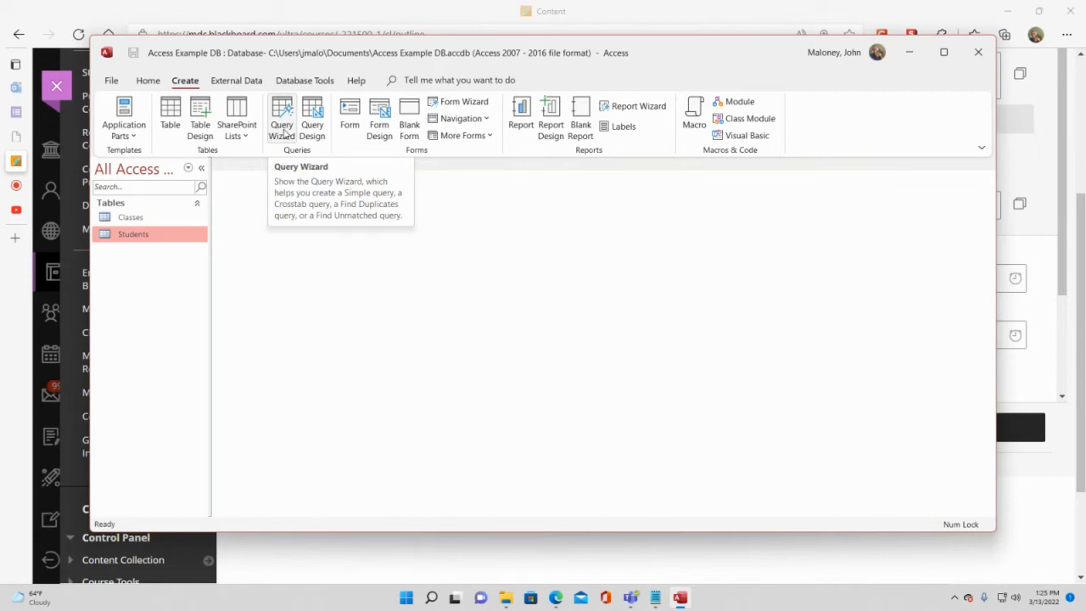
pyautogui.click(310, 128)
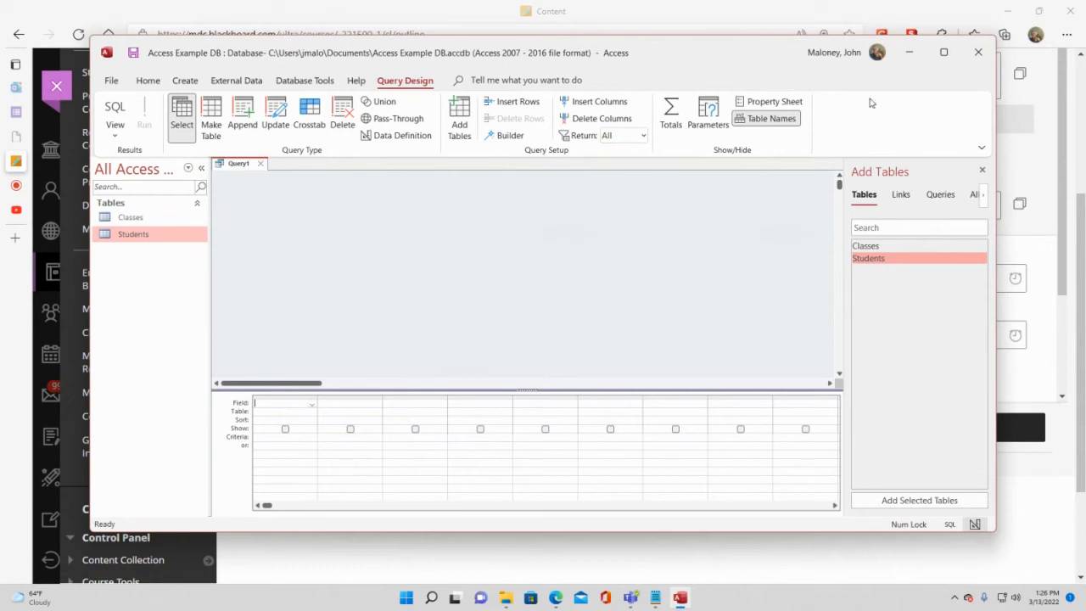
pyautogui.moveTo(947, 56)
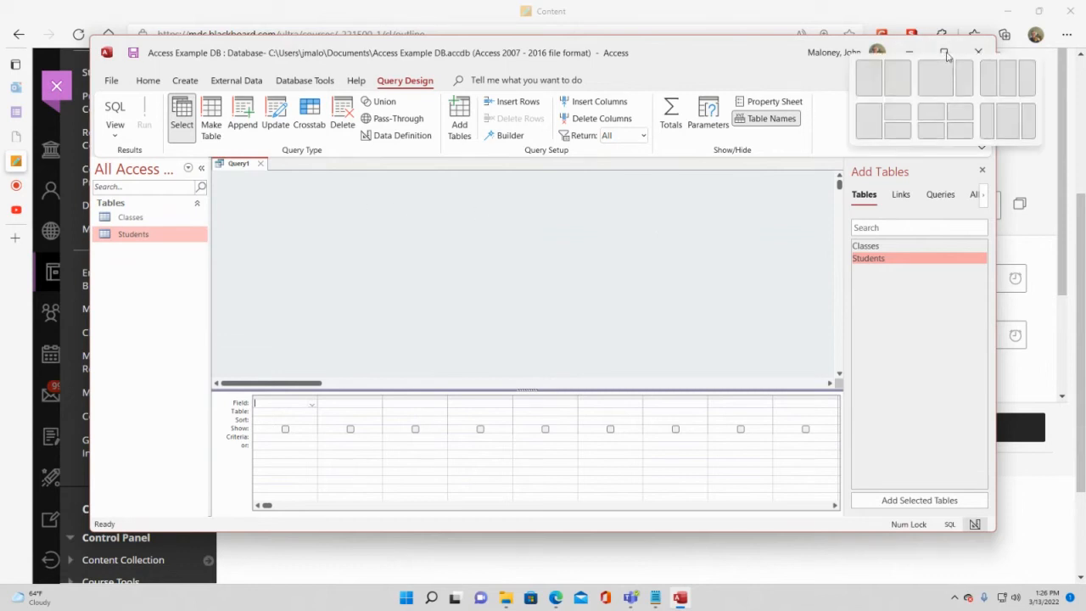
pyautogui.click(947, 56)
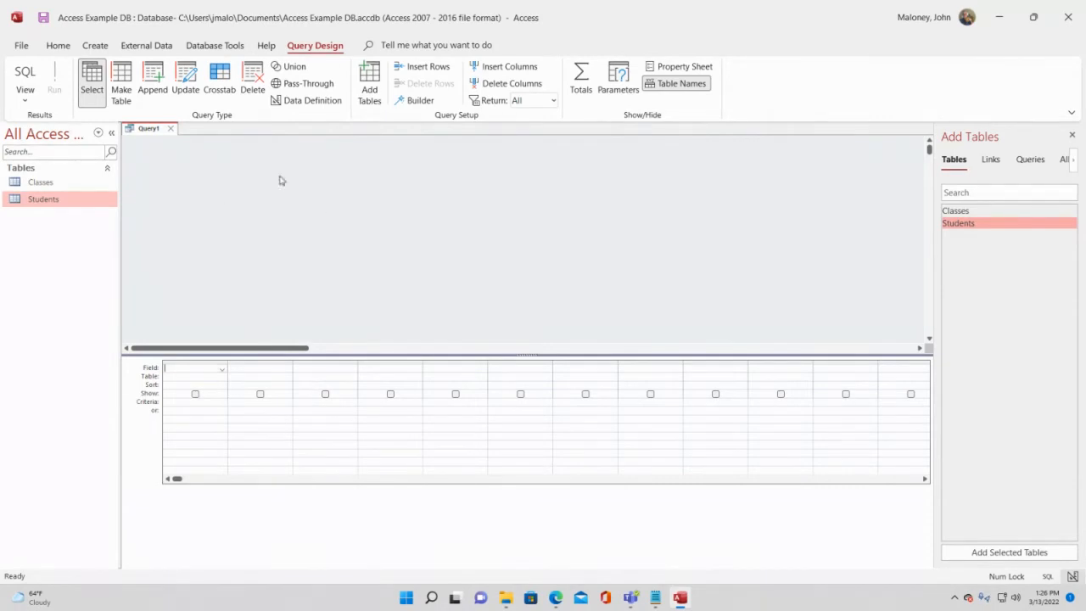
# Add the Classes and Students tables to the query and enlarge the Students field list to show every field
pyautogui.doubleClick(955, 211)
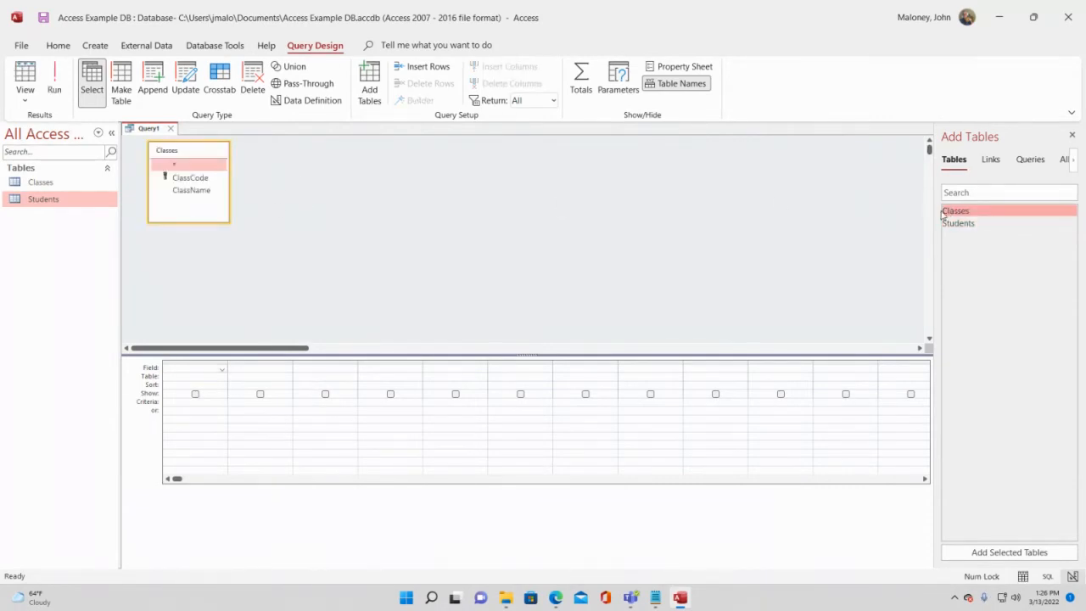
pyautogui.moveTo(956, 224); pyautogui.dragTo(360, 157)
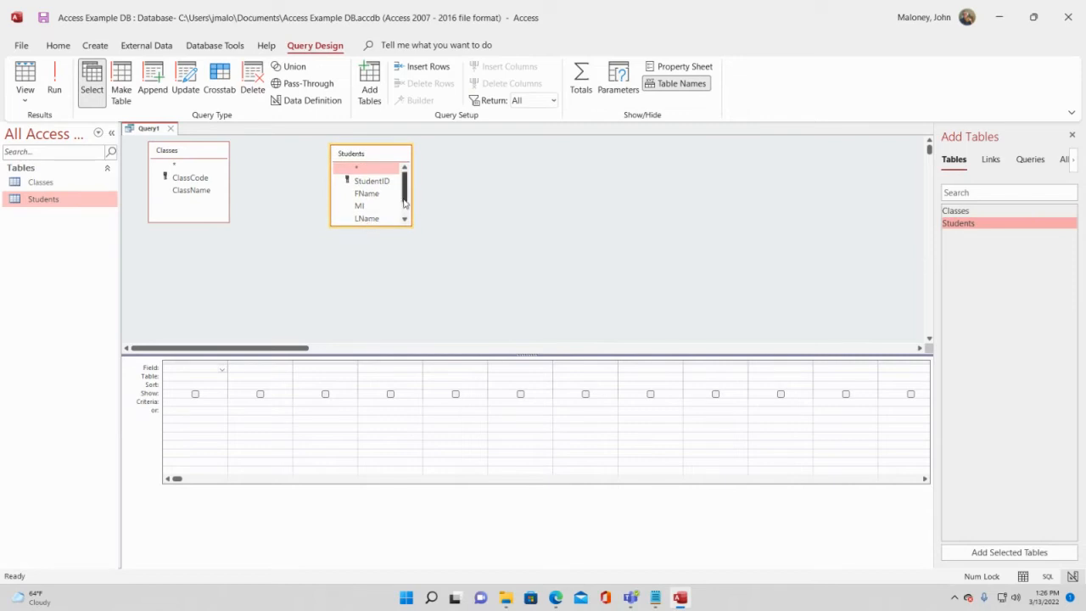
pyautogui.moveTo(368, 227); pyautogui.dragTo(367, 257)
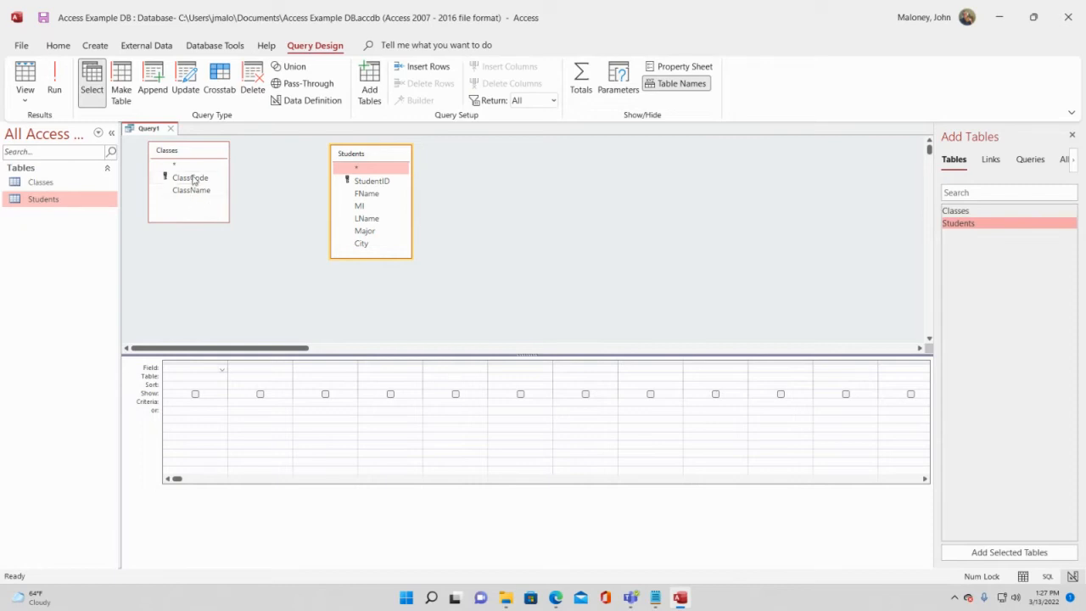
# Add the ClassName field from Classes to the query grid, enlarge the grid area, and inspect the column's field and table choices
pyautogui.doubleClick(198, 195)
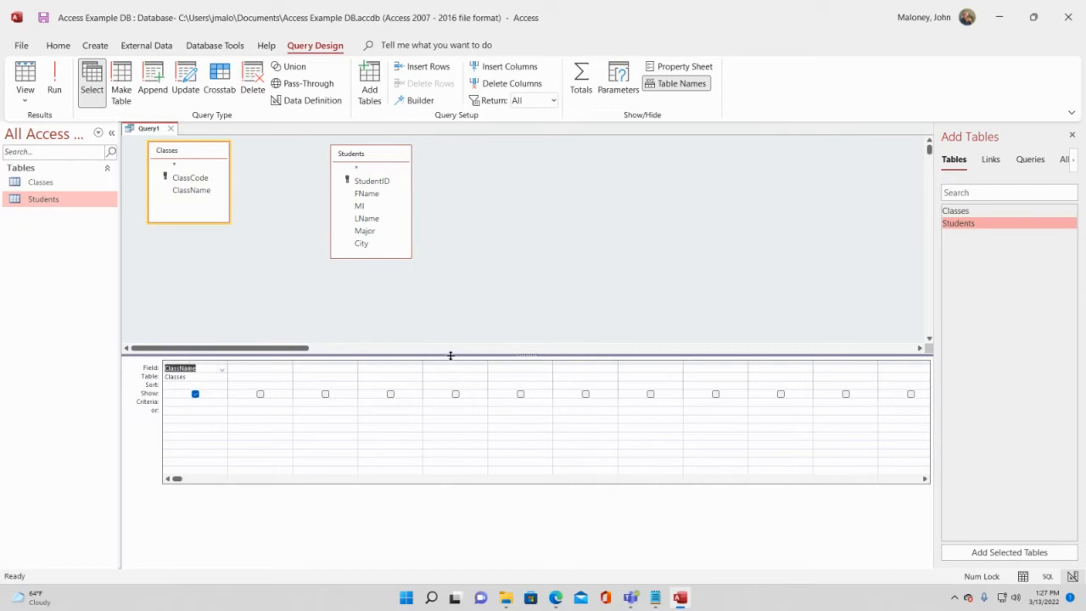
pyautogui.moveTo(450, 356); pyautogui.dragTo(450, 276)
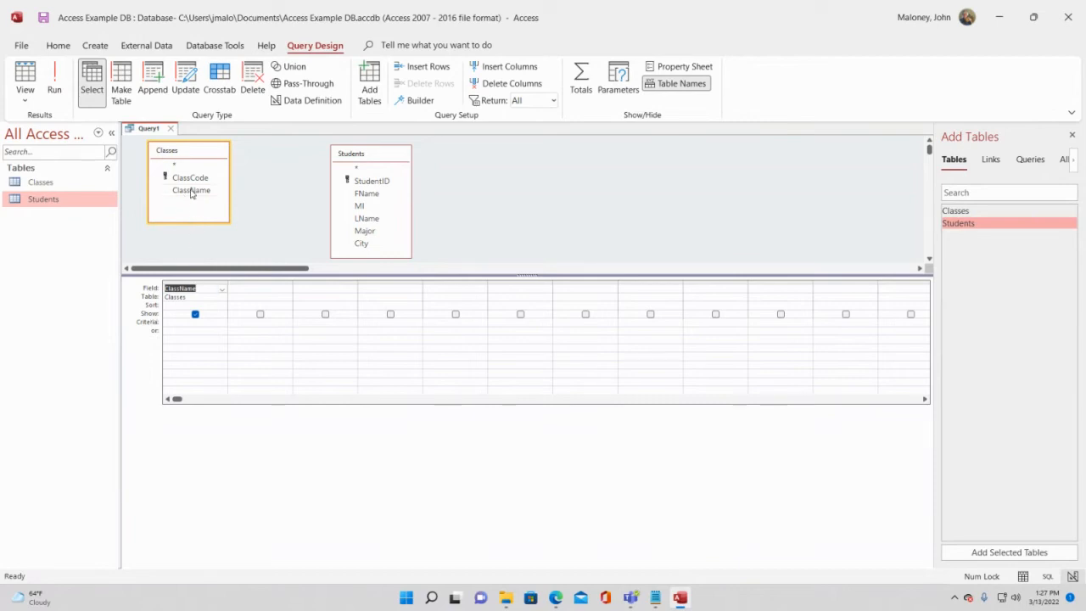
pyautogui.click(222, 291)
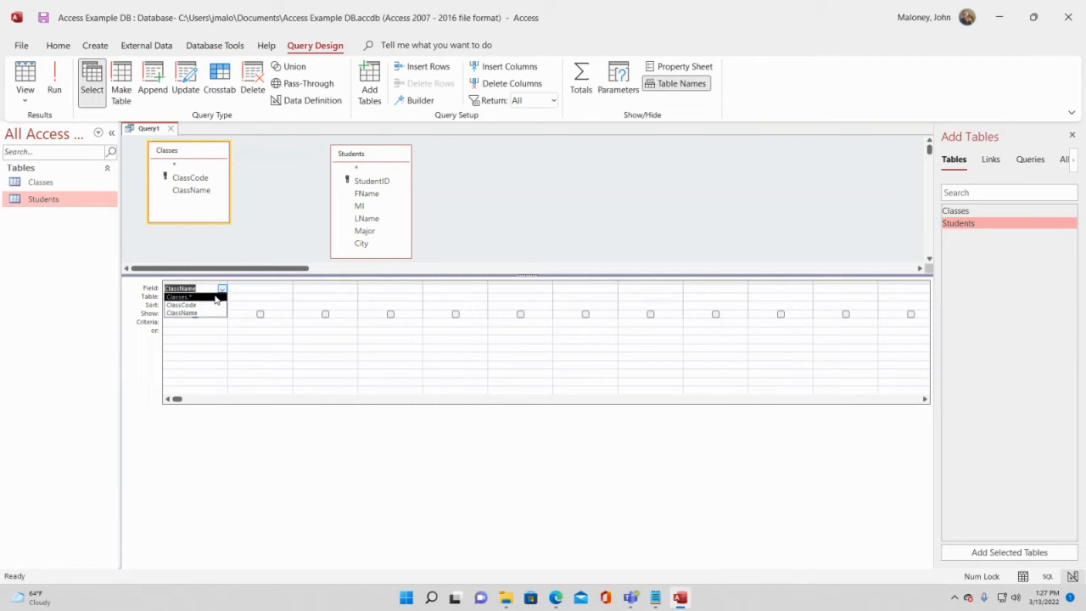
pyautogui.click(222, 252)
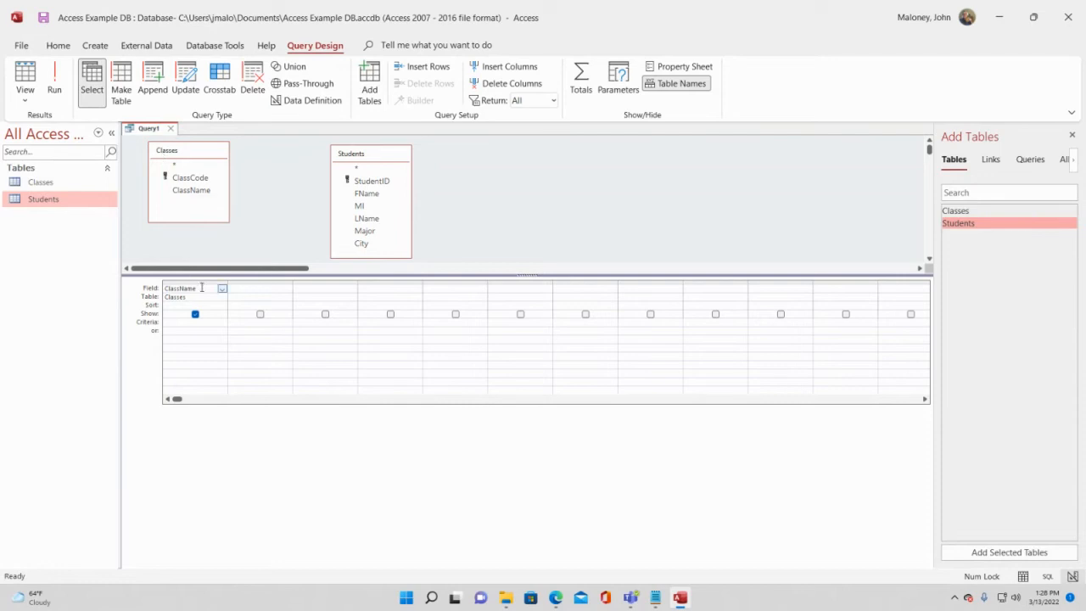
pyautogui.click(221, 297)
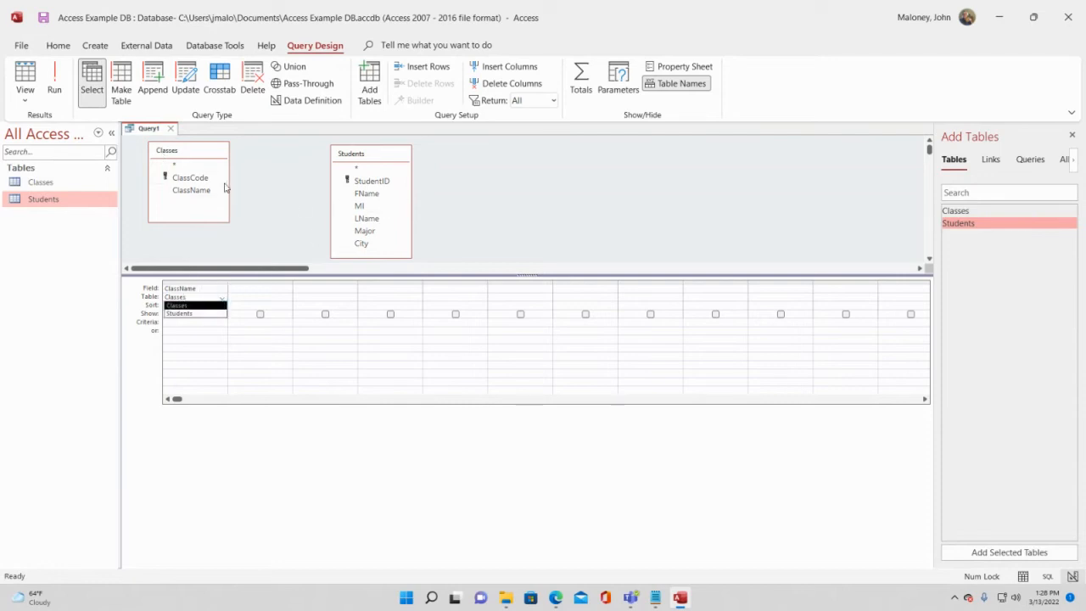
pyautogui.click(248, 197)
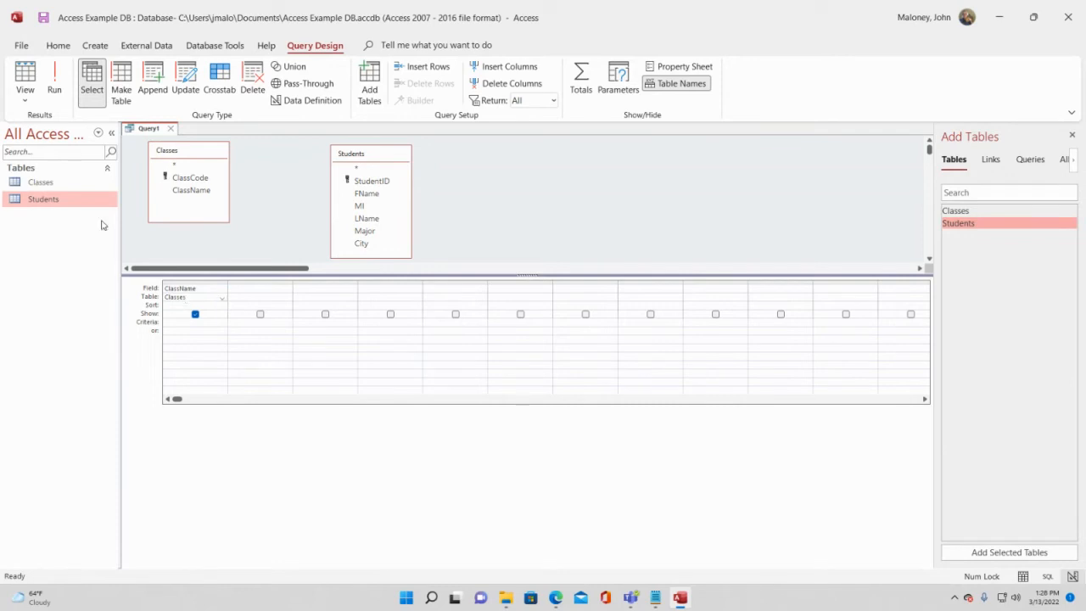
# Run the query with both tables included and look through the Class Name records for repeated entries
pyautogui.click(54, 81)
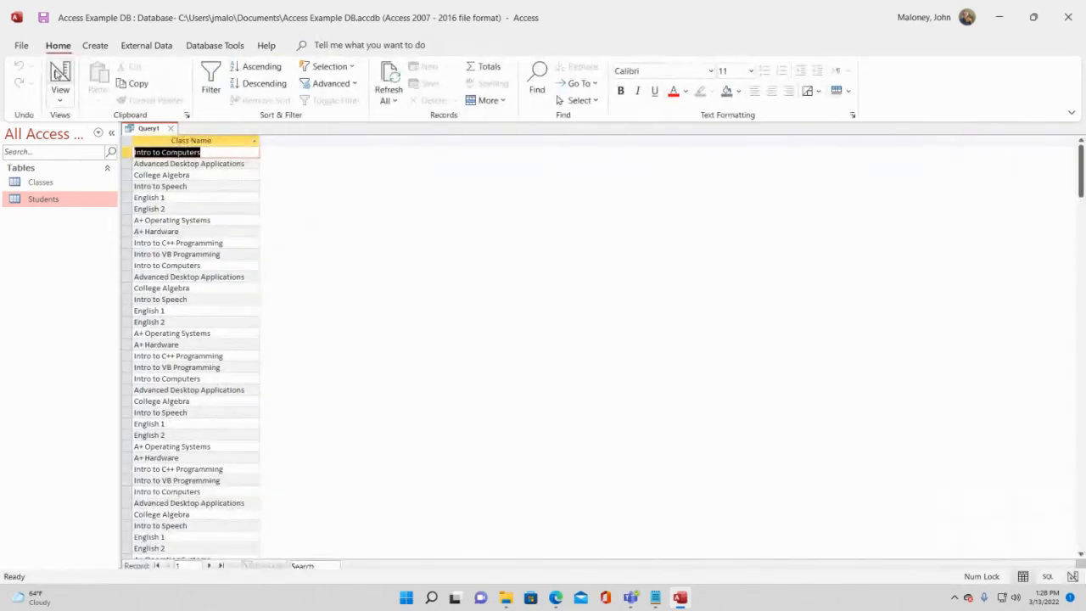
pyautogui.scroll(-7, 287, 327)
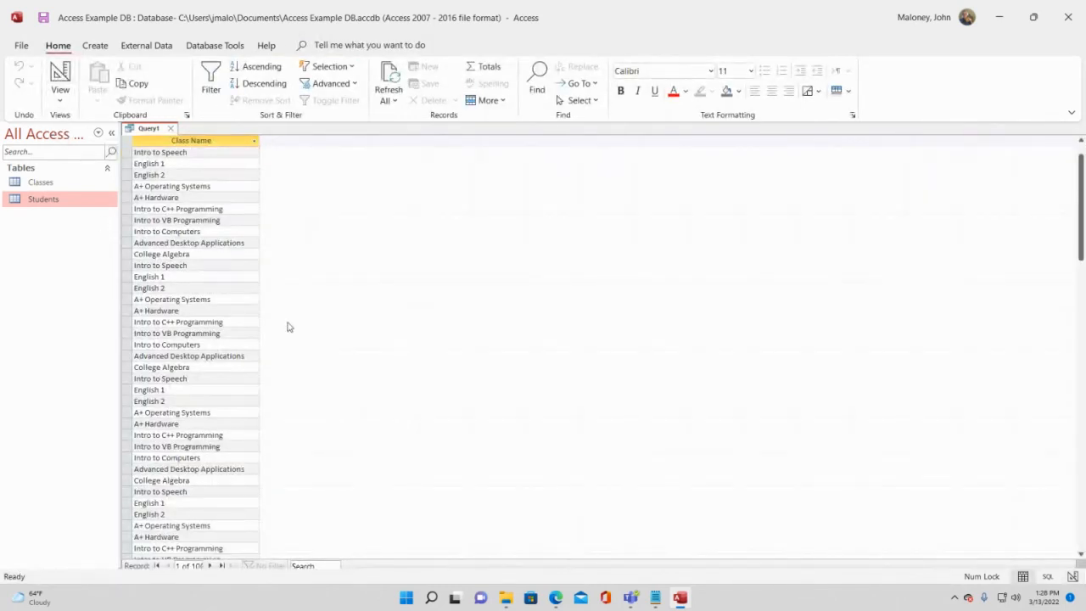
pyautogui.scroll(-8, 287, 328)
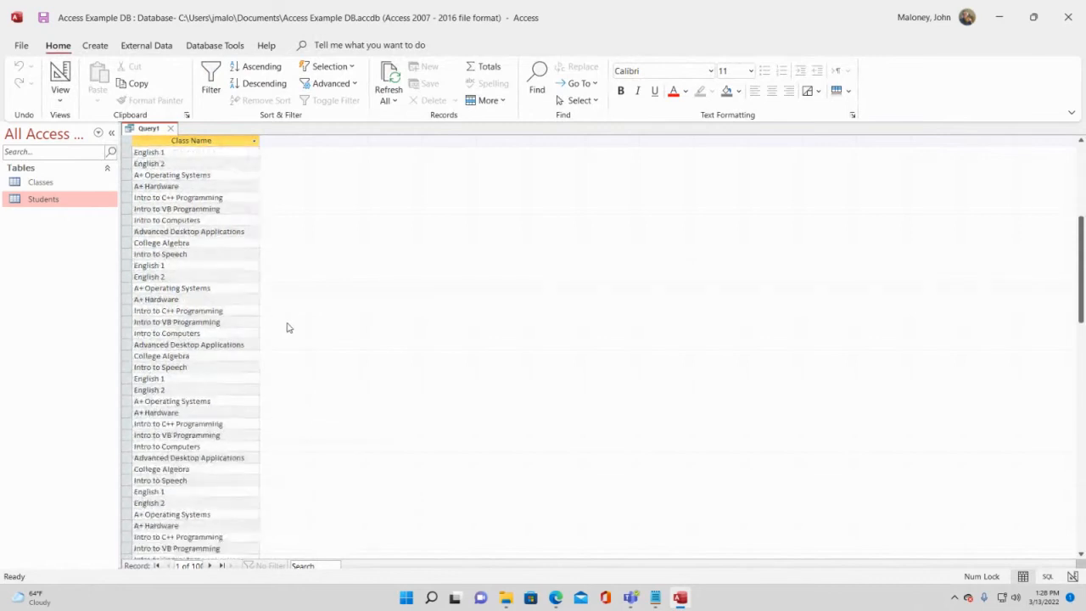
pyautogui.scroll(-5, 286, 328)
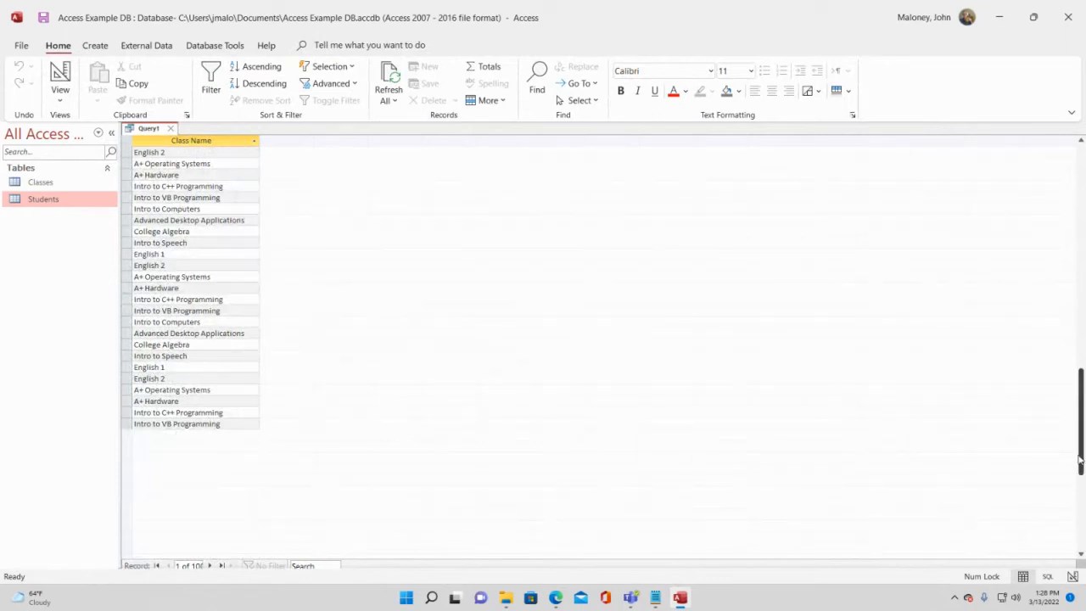
pyautogui.moveTo(1082, 475); pyautogui.dragTo(1083, 178)
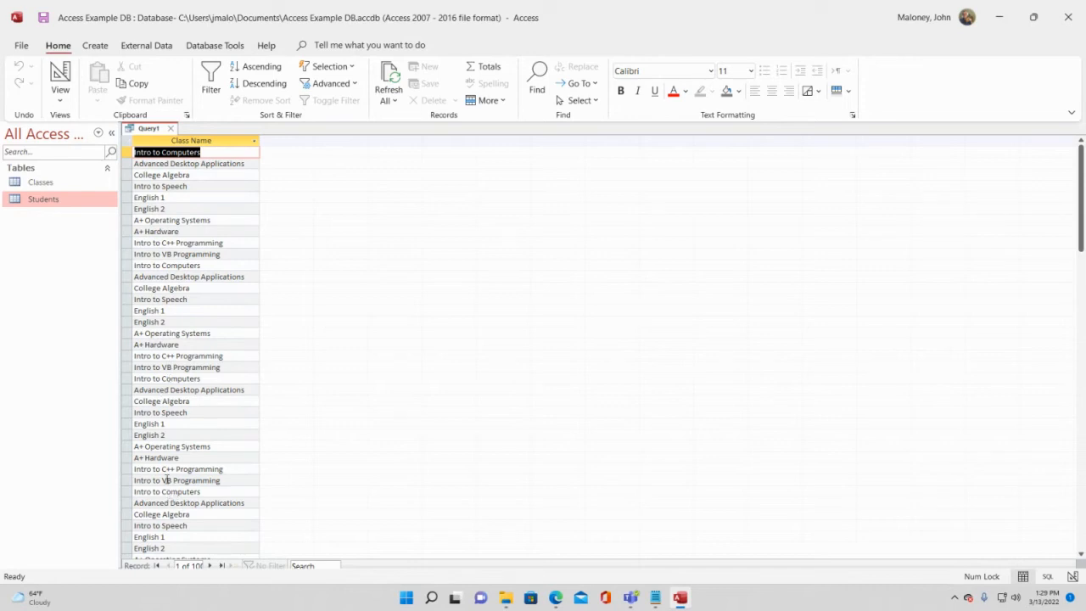
pyautogui.scroll(-3, 373, 420)
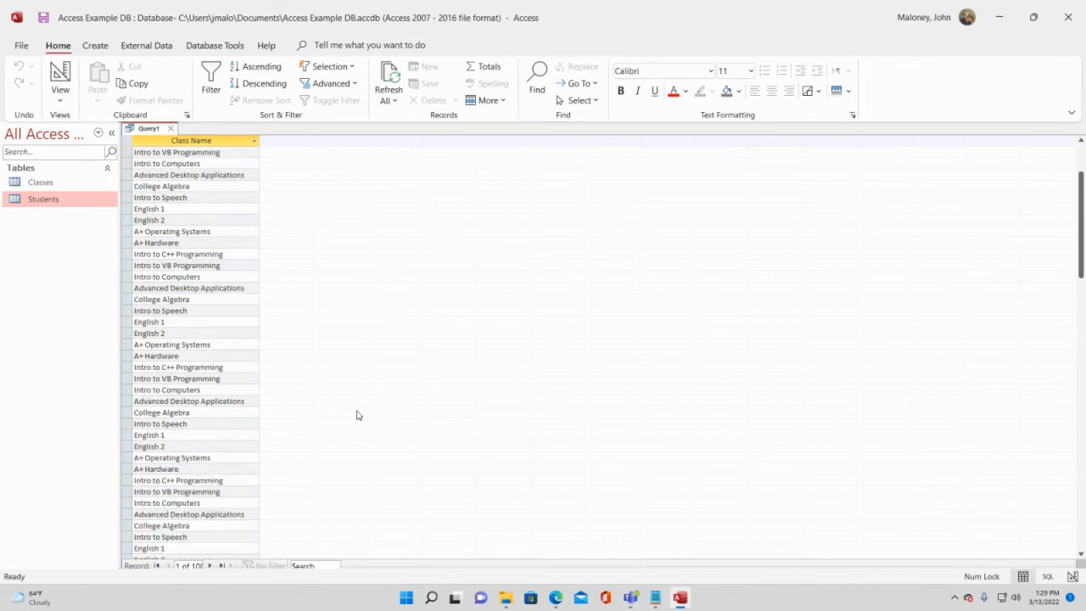
pyautogui.scroll(-1, 335, 380)
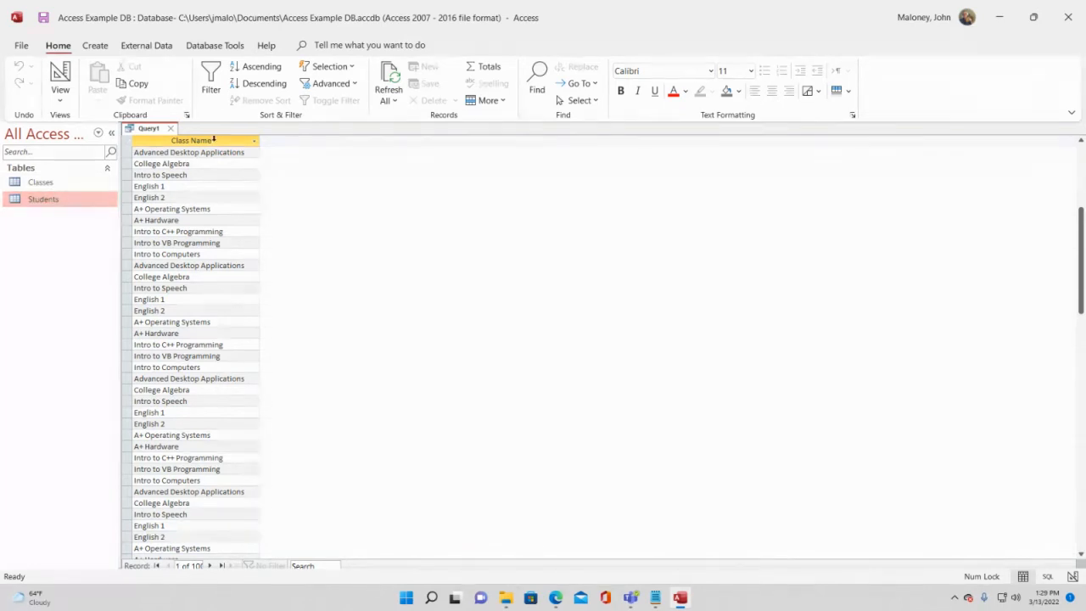
pyautogui.scroll(-1, 218, 539)
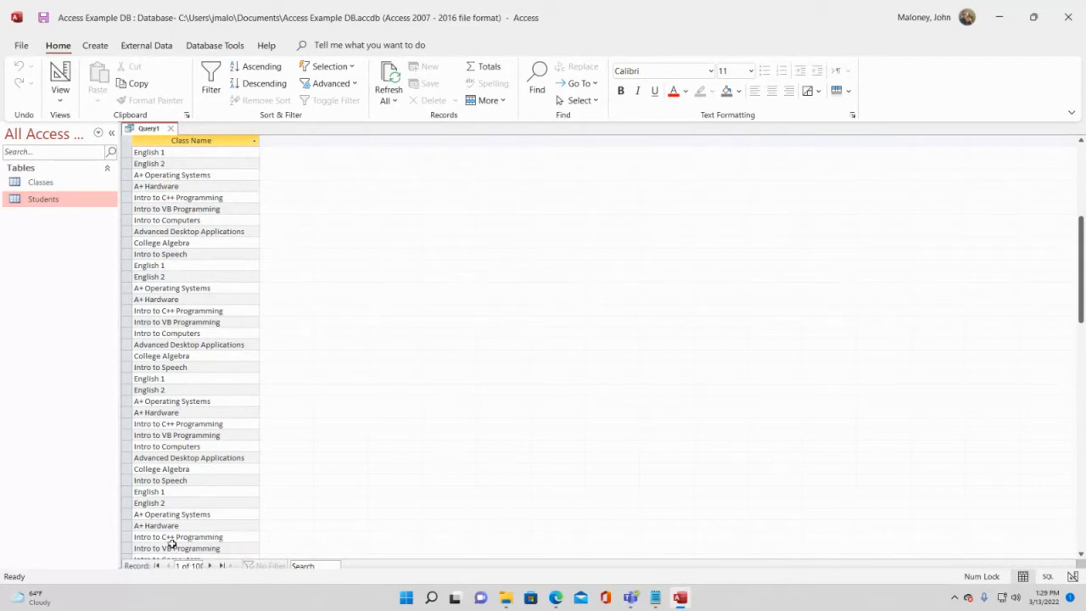
# Remove the Students table from the query design and run the query on the Classes table alone
pyautogui.click(62, 82)
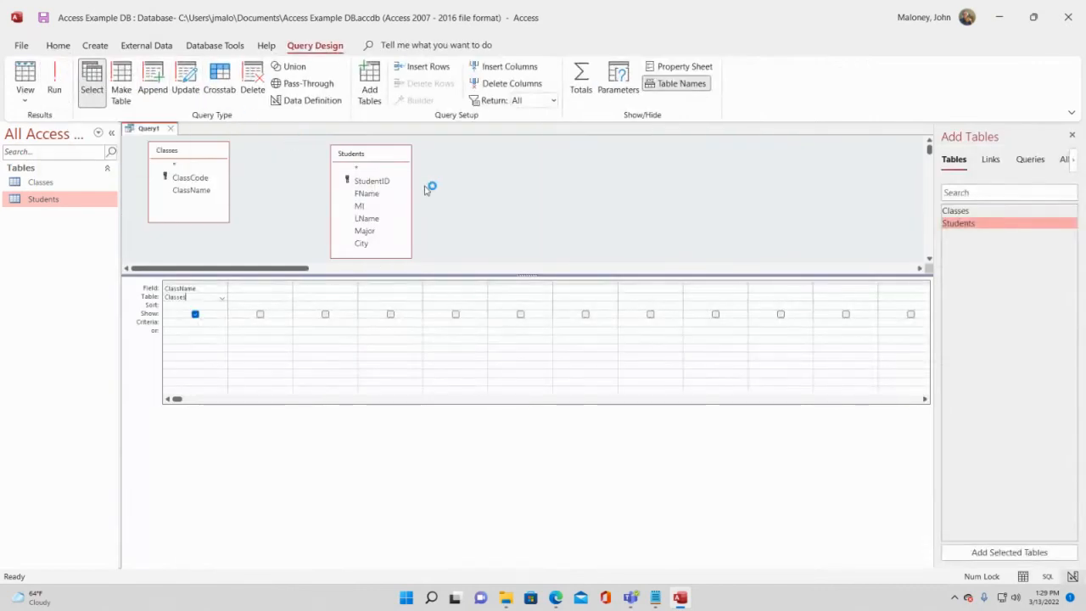
pyautogui.rightClick(375, 158)
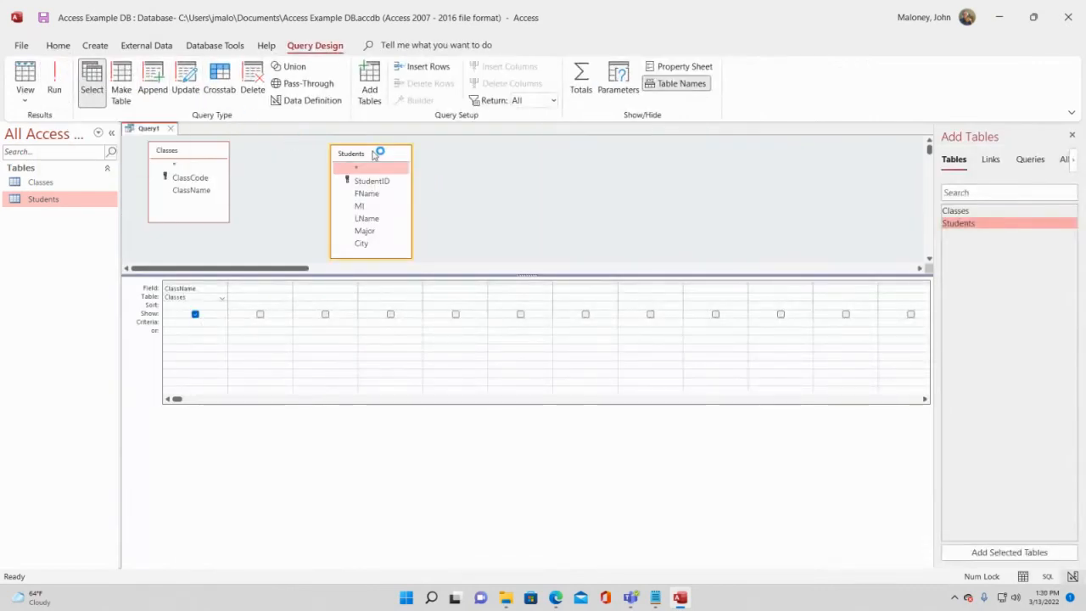
pyautogui.click(413, 207)
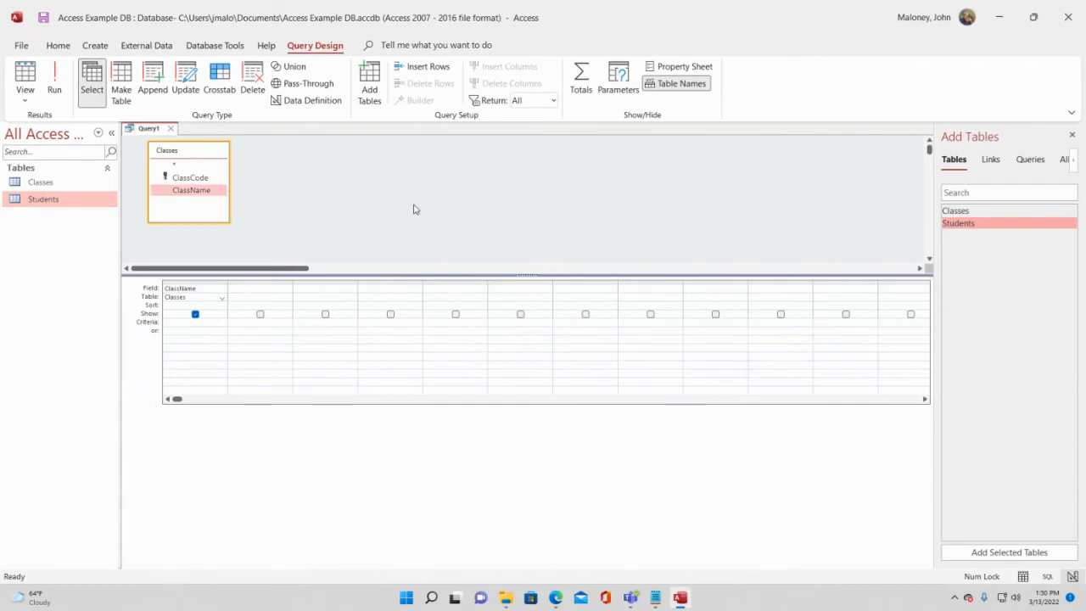
pyautogui.click(55, 83)
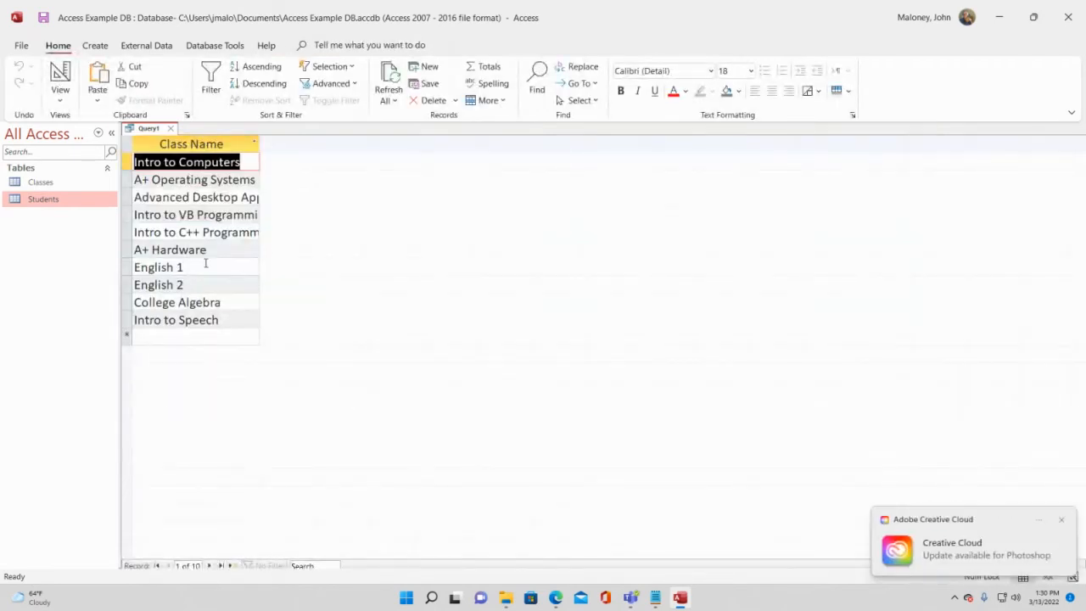
pyautogui.click(1062, 520)
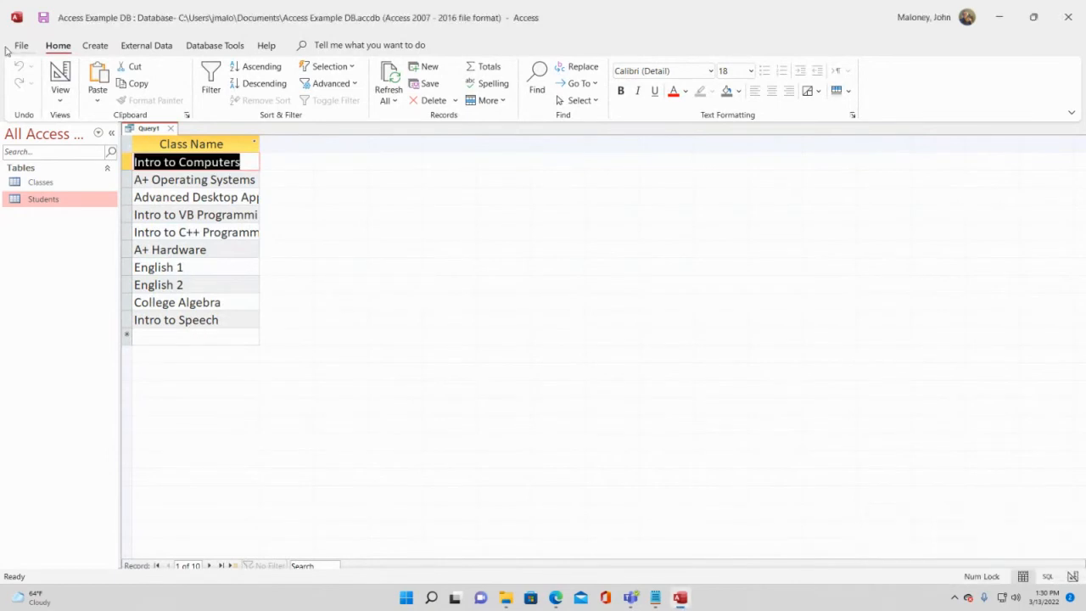
# Add the Students table back to the query design and include the ClassCode, FName and LName fields
pyautogui.click(61, 76)
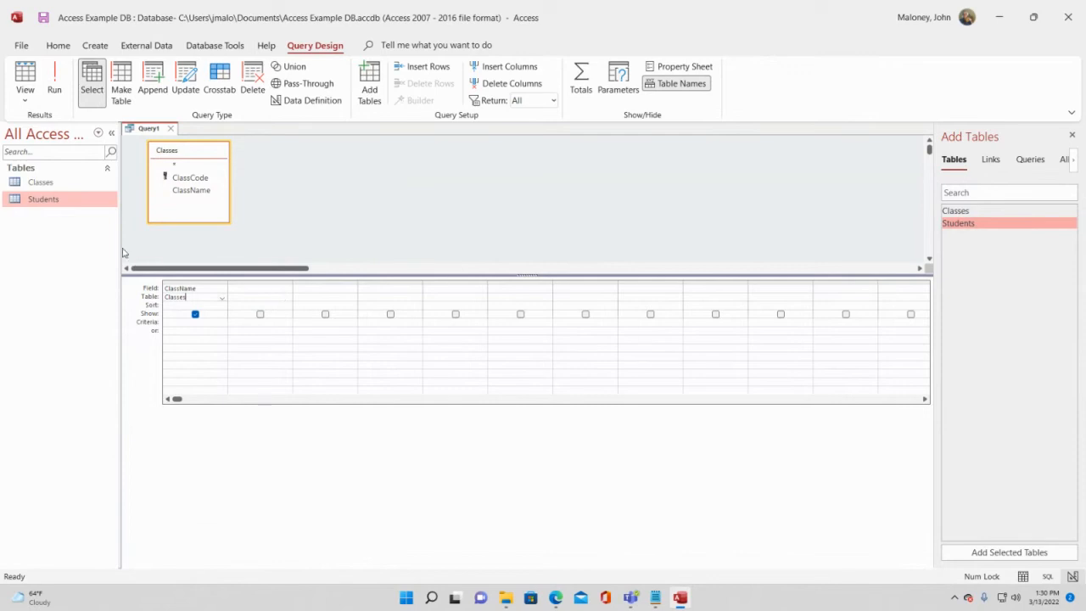
pyautogui.doubleClick(959, 224)
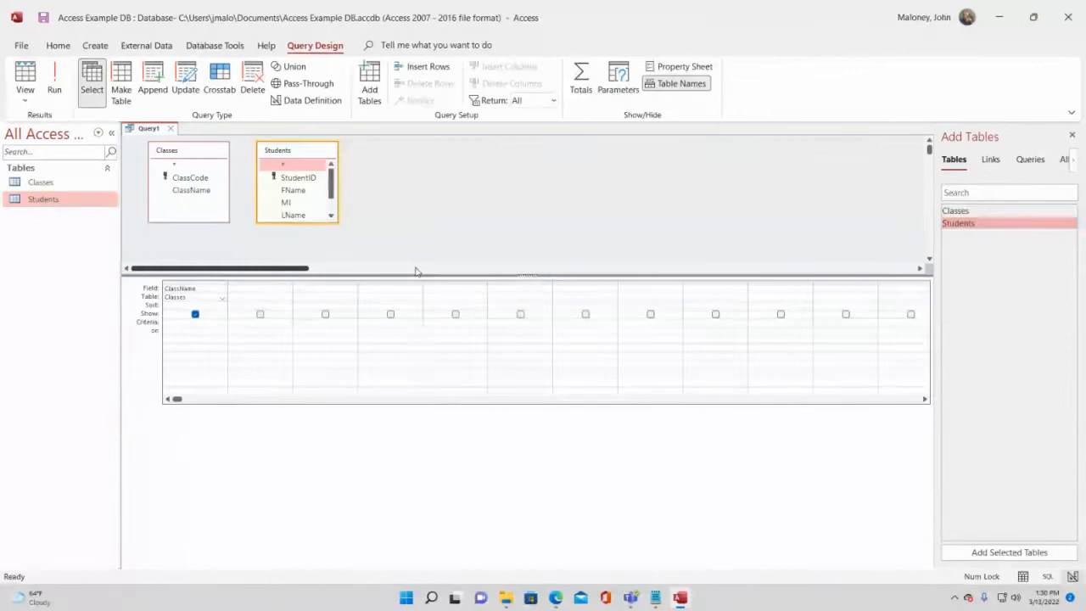
pyautogui.click(177, 185)
pyautogui.doubleClick(177, 185)
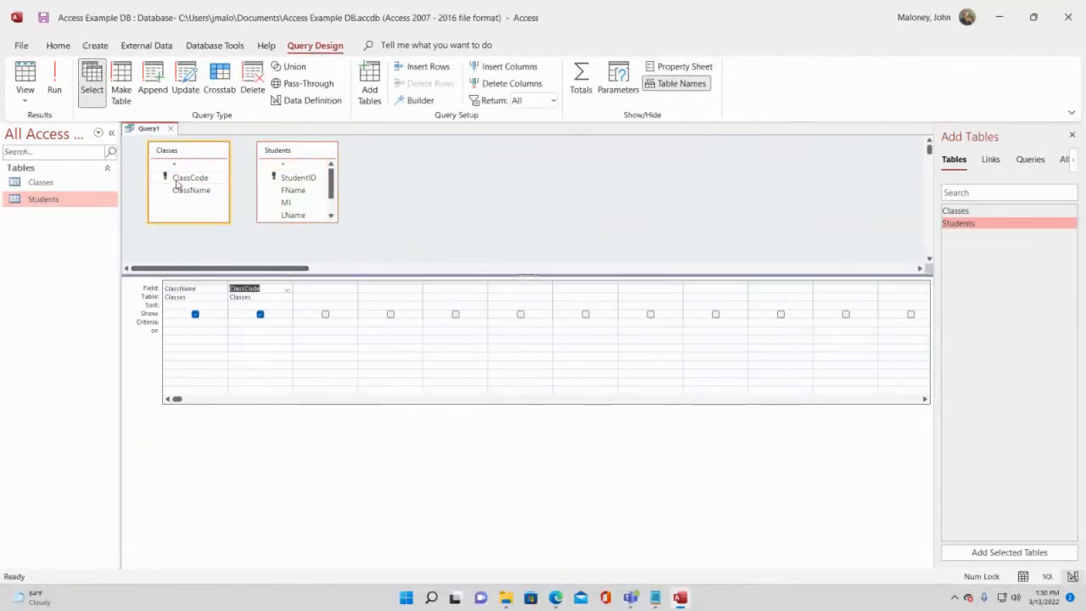
pyautogui.doubleClick(289, 191)
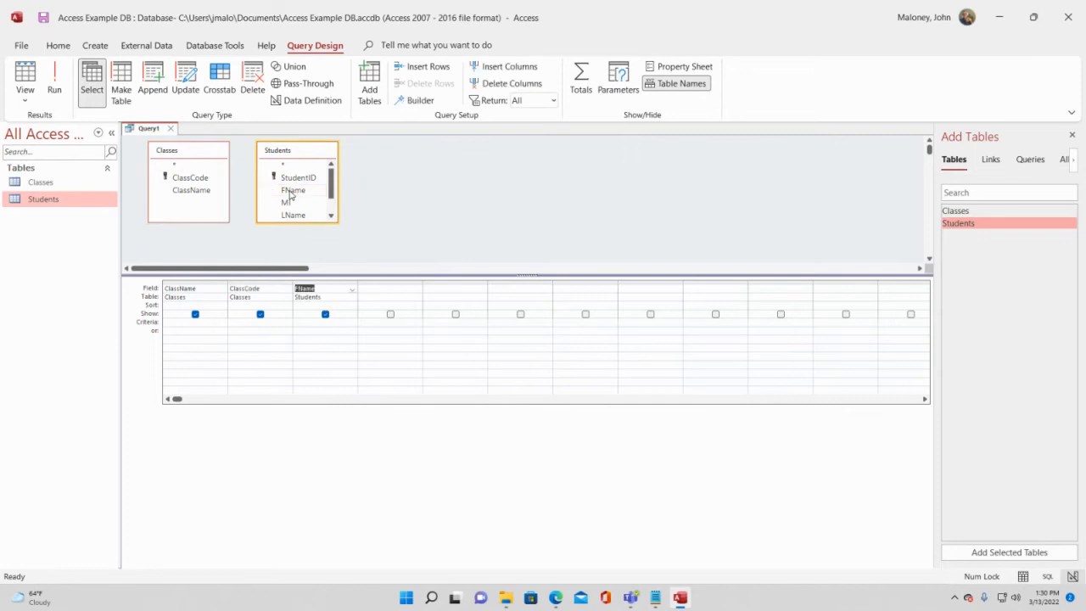
pyautogui.doubleClick(290, 216)
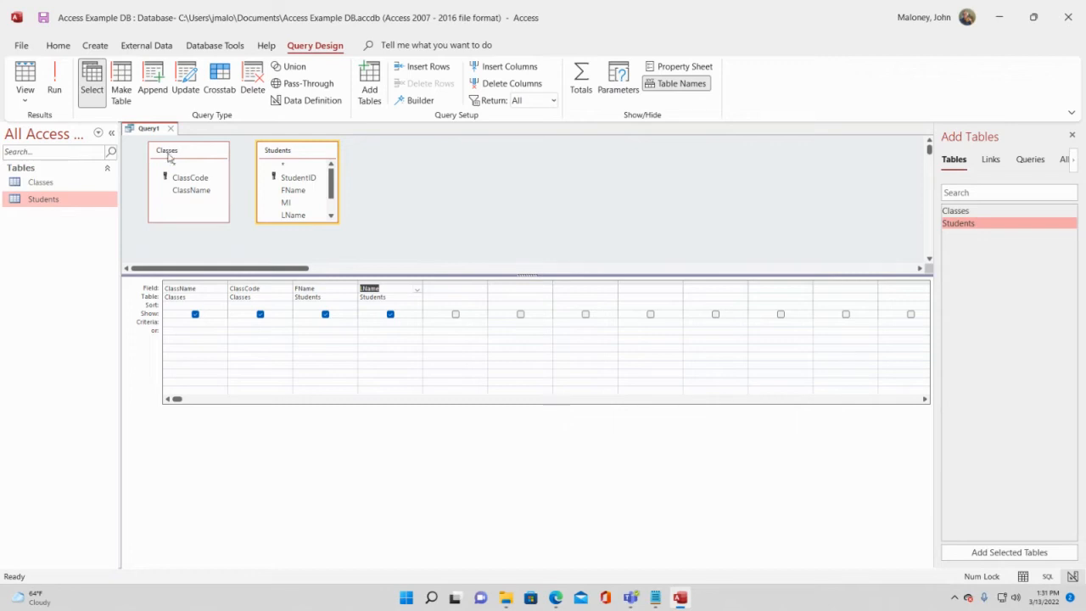
# Run the query and examine how the class names and codes are paired with each student across the records
pyautogui.click(54, 81)
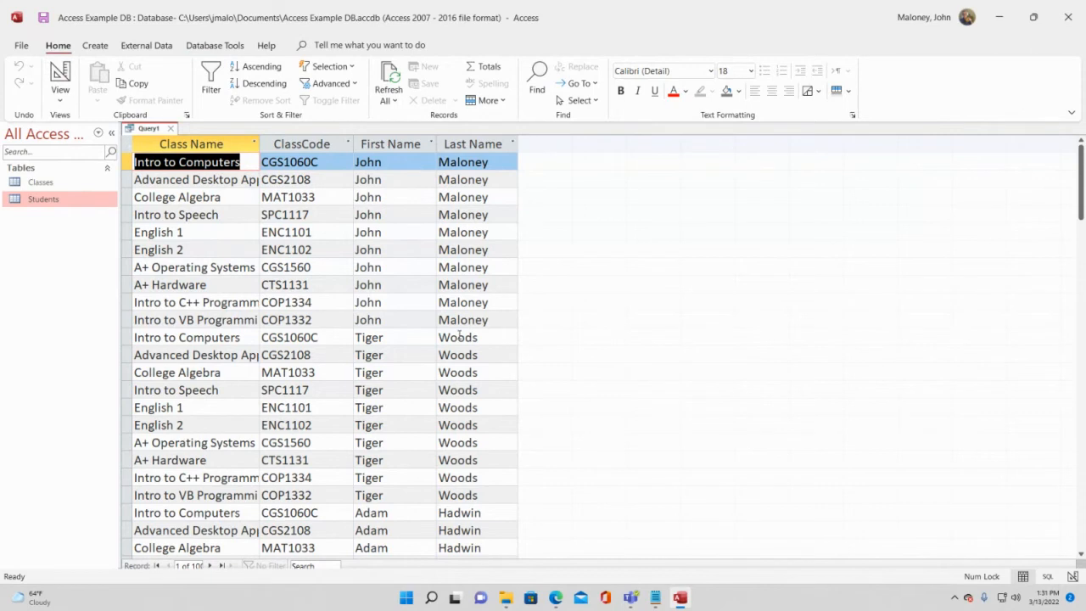
pyautogui.scroll(-2, 458, 337)
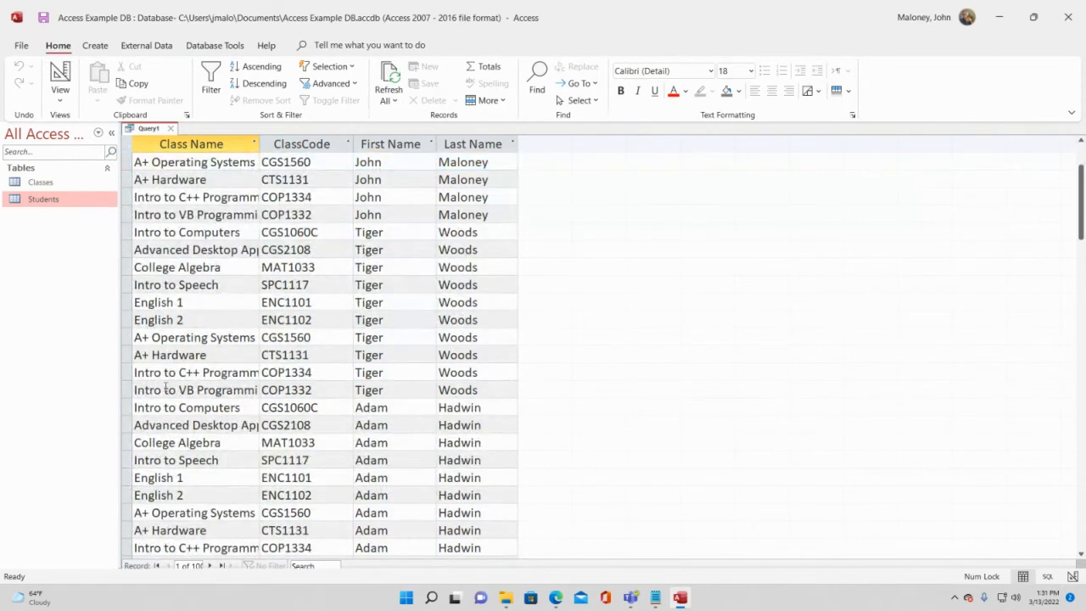
pyautogui.scroll(-1, 429, 392)
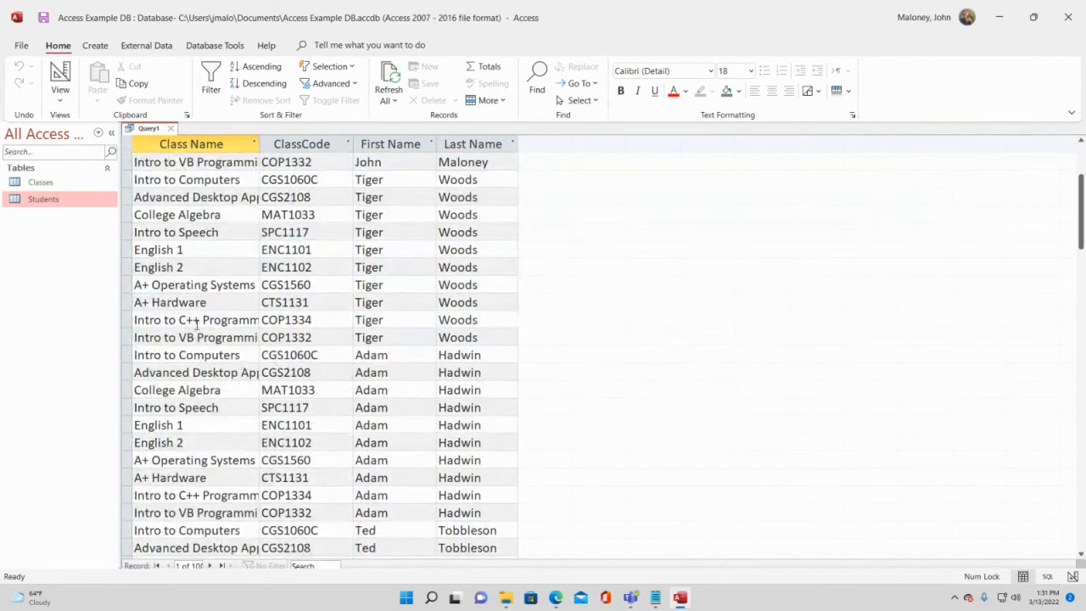
pyautogui.scroll(-1, 441, 360)
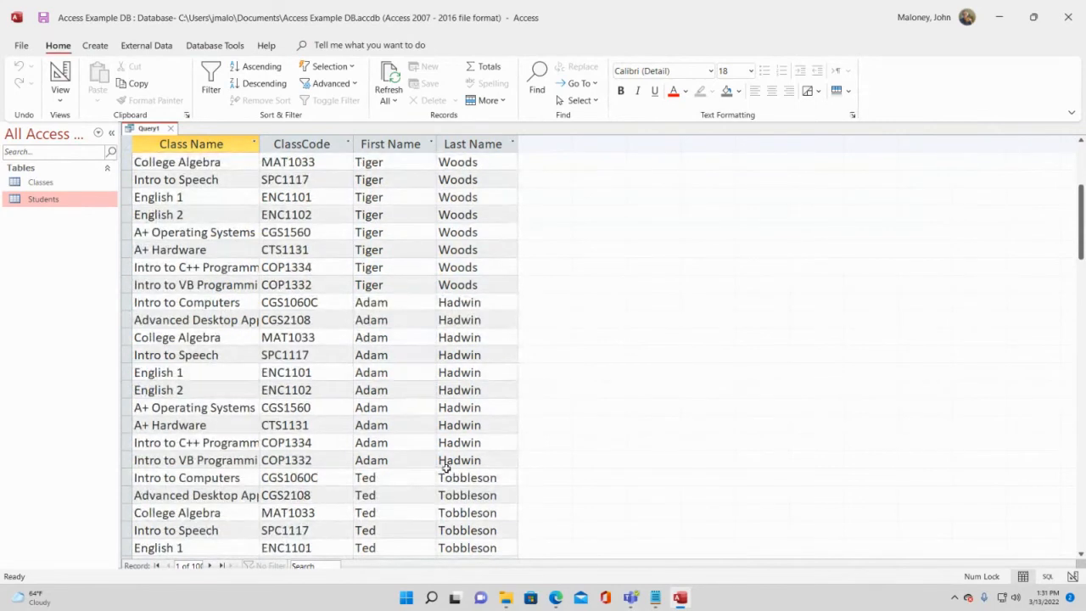
pyautogui.scroll(-1, 289, 487)
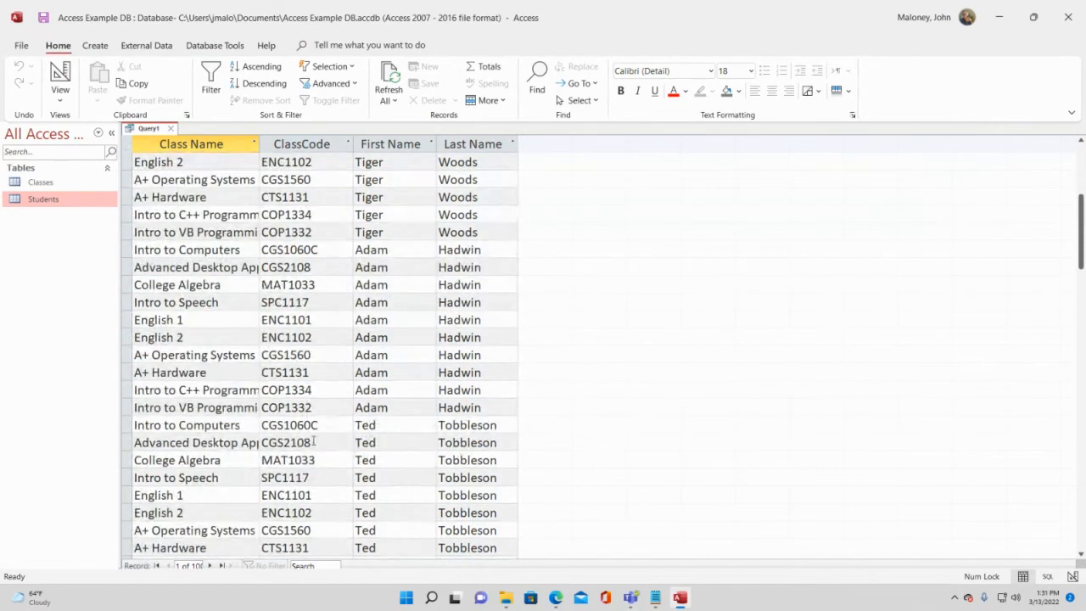
pyautogui.scroll(-2, 310, 441)
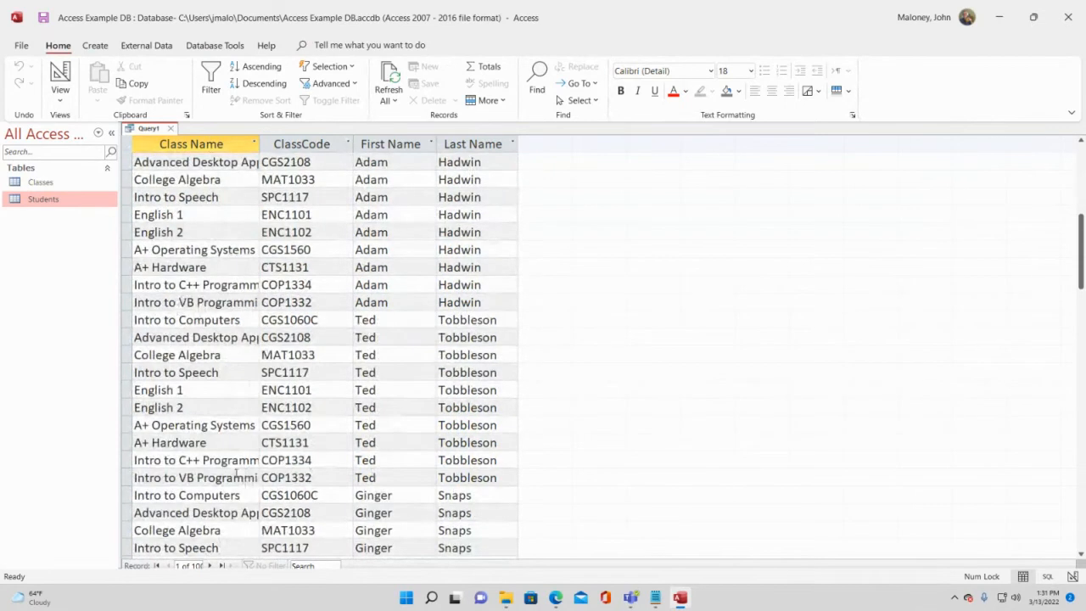
pyautogui.scroll(-1, 235, 476)
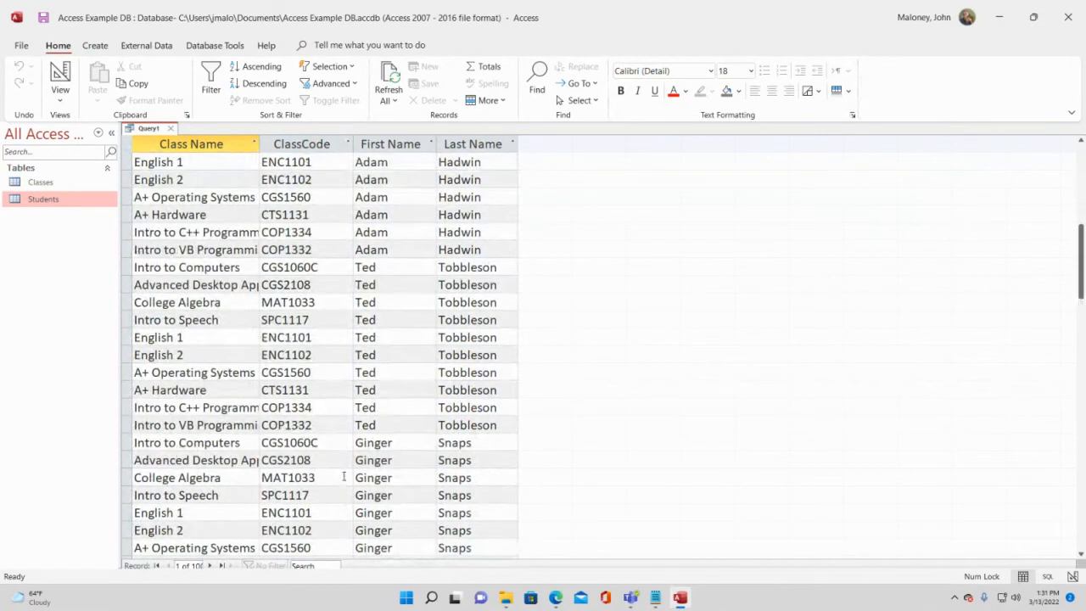
pyautogui.click(227, 442)
pyautogui.scroll(-3, 228, 445)
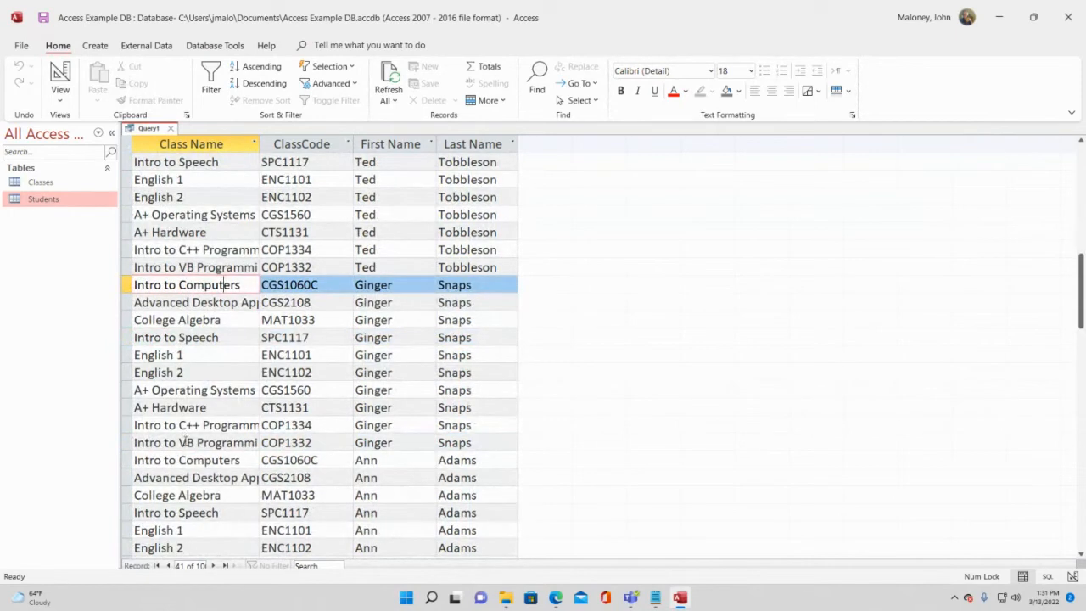
pyautogui.click(187, 459)
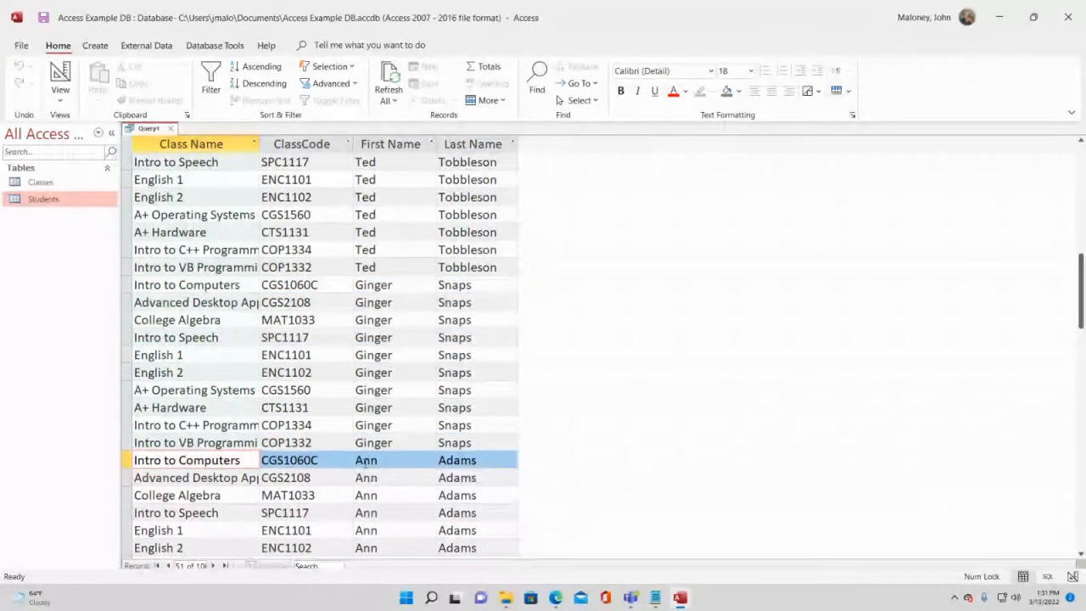
pyautogui.scroll(-1, 189, 460)
pyautogui.scroll(-1, 361, 462)
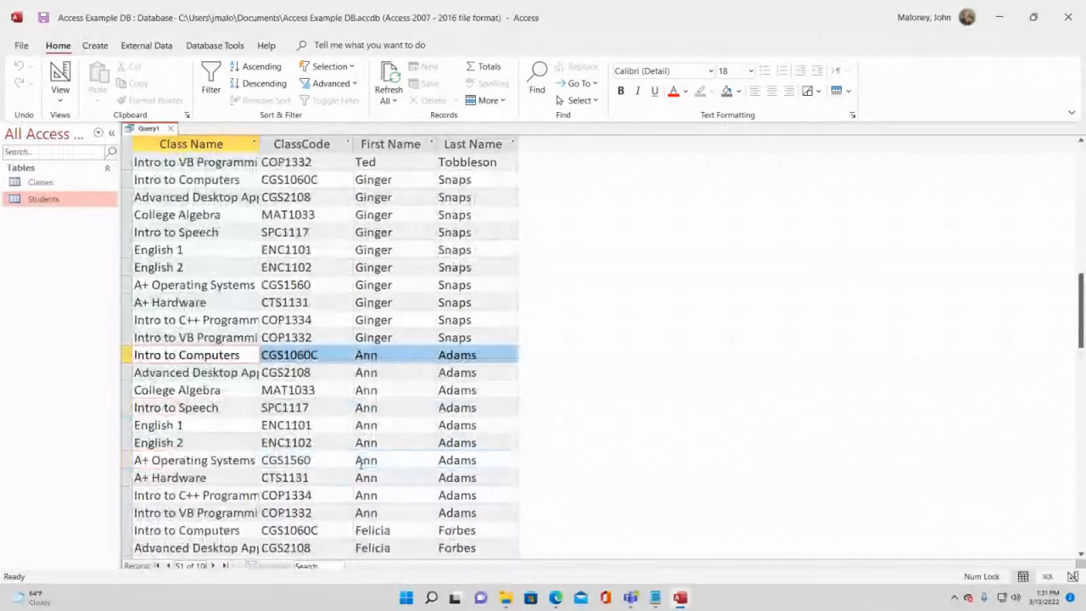
pyautogui.scroll(-2, 360, 463)
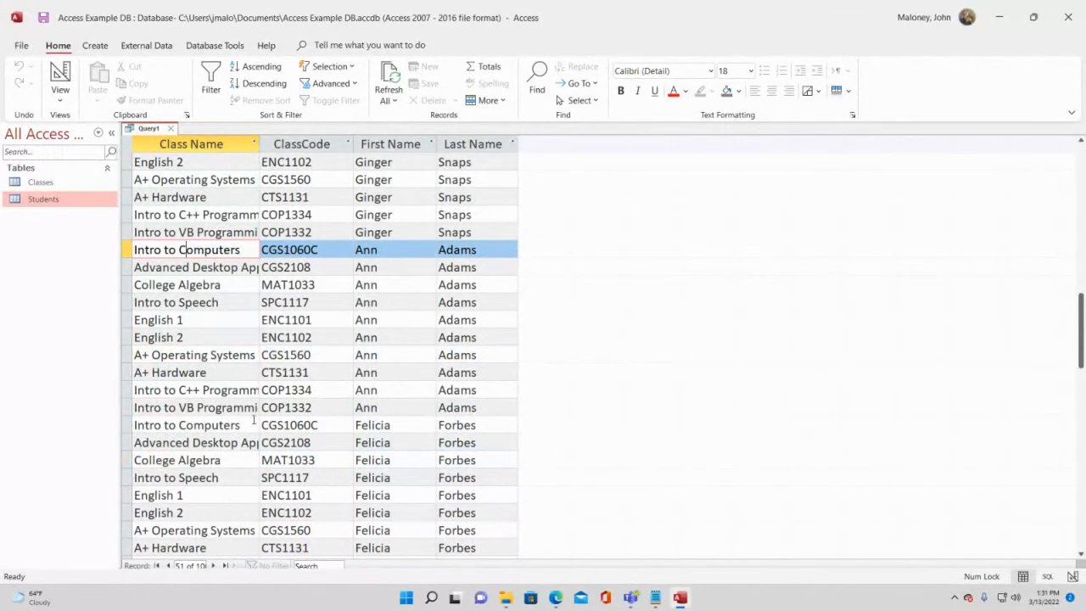
# Look through the remaining query records to see how every class repeats for each student, and return to the first record
pyautogui.click(240, 425)
pyautogui.scroll(-2, 239, 441)
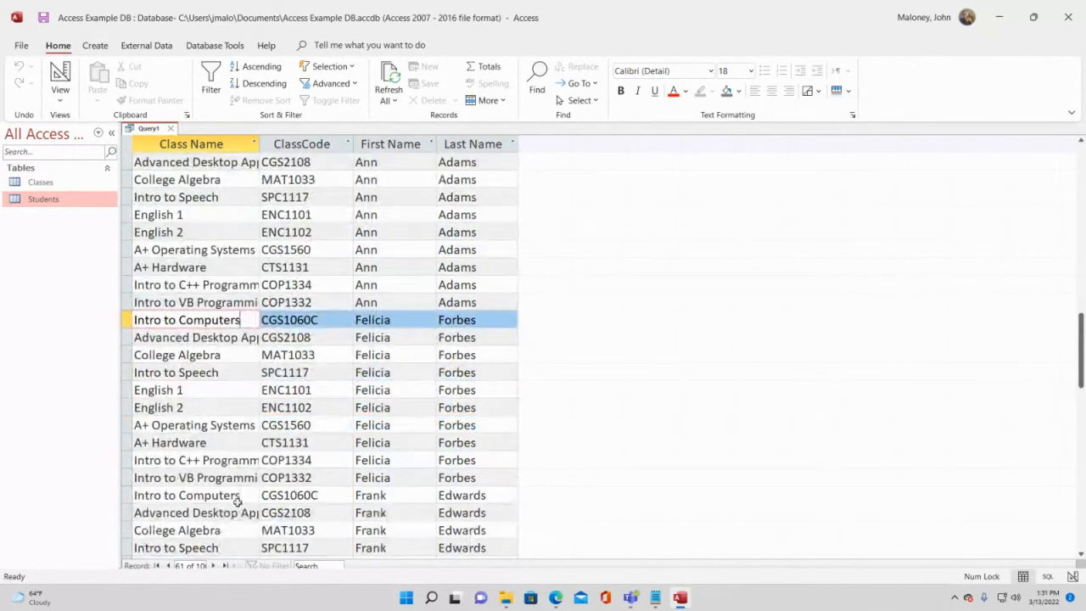
pyautogui.scroll(-1, 289, 482)
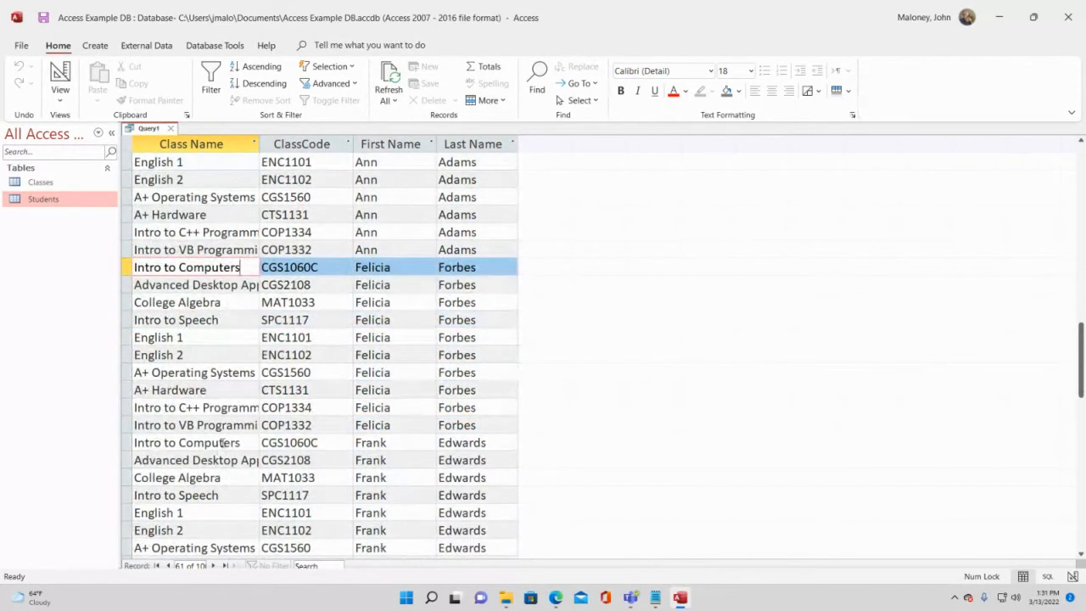
pyautogui.scroll(-2, 438, 436)
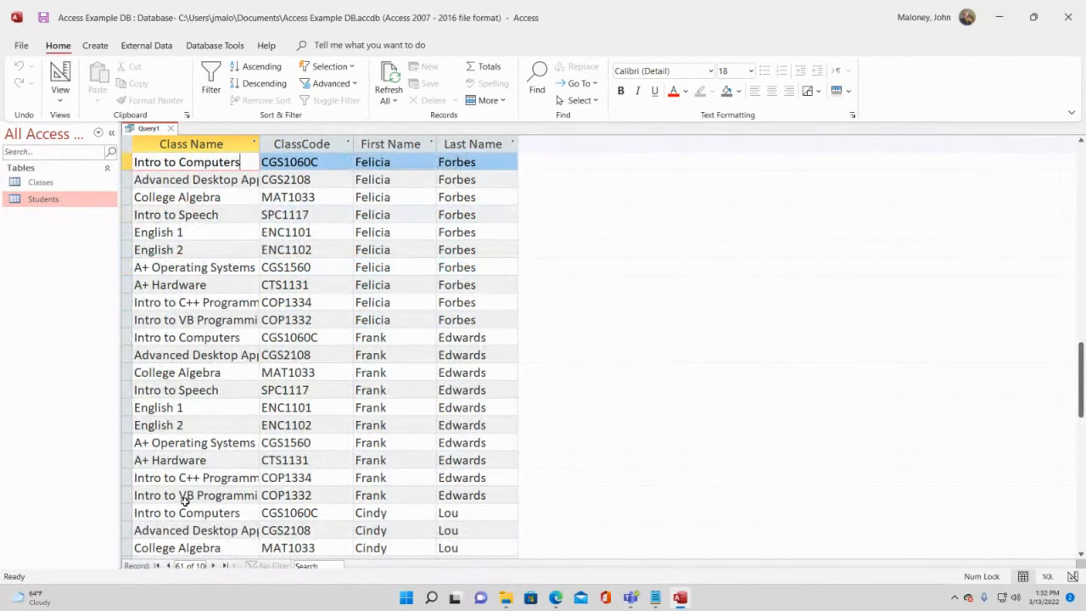
pyautogui.scroll(-2, 245, 521)
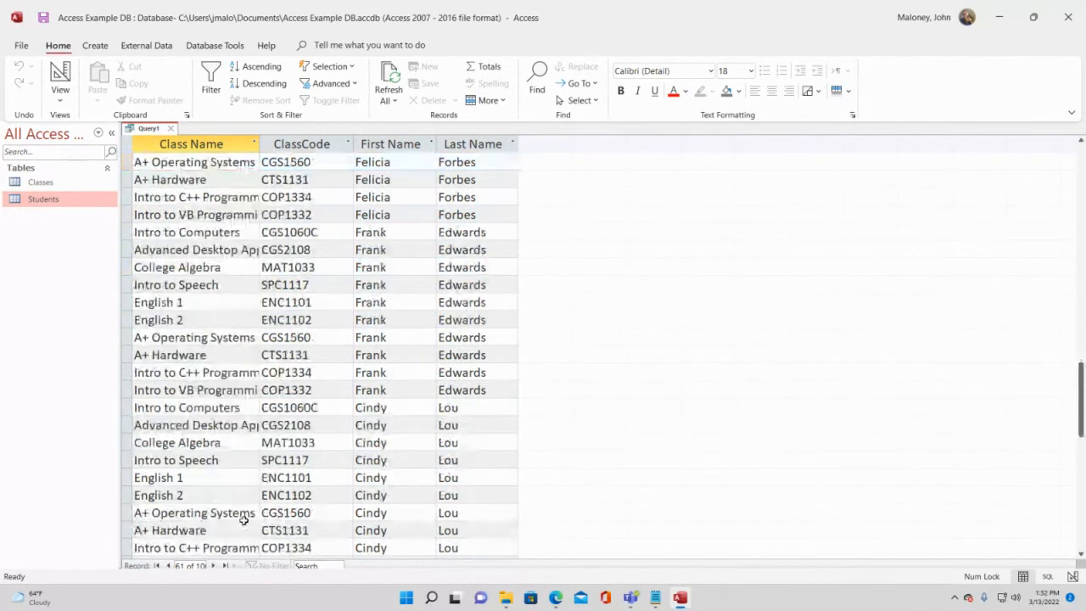
pyautogui.scroll(-1, 197, 460)
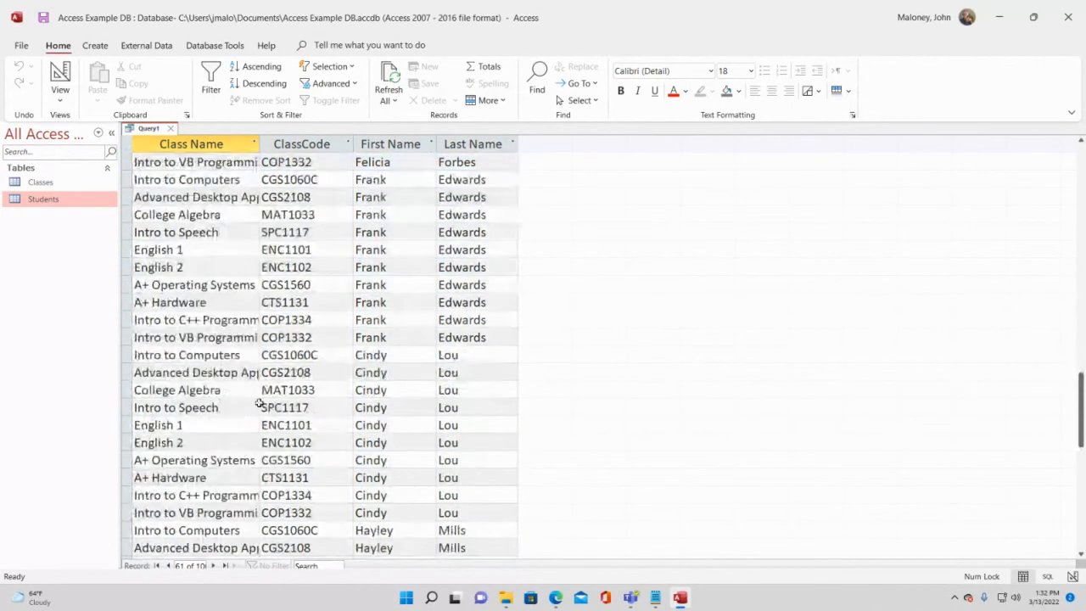
pyautogui.click(163, 355)
pyautogui.scroll(-1, 166, 396)
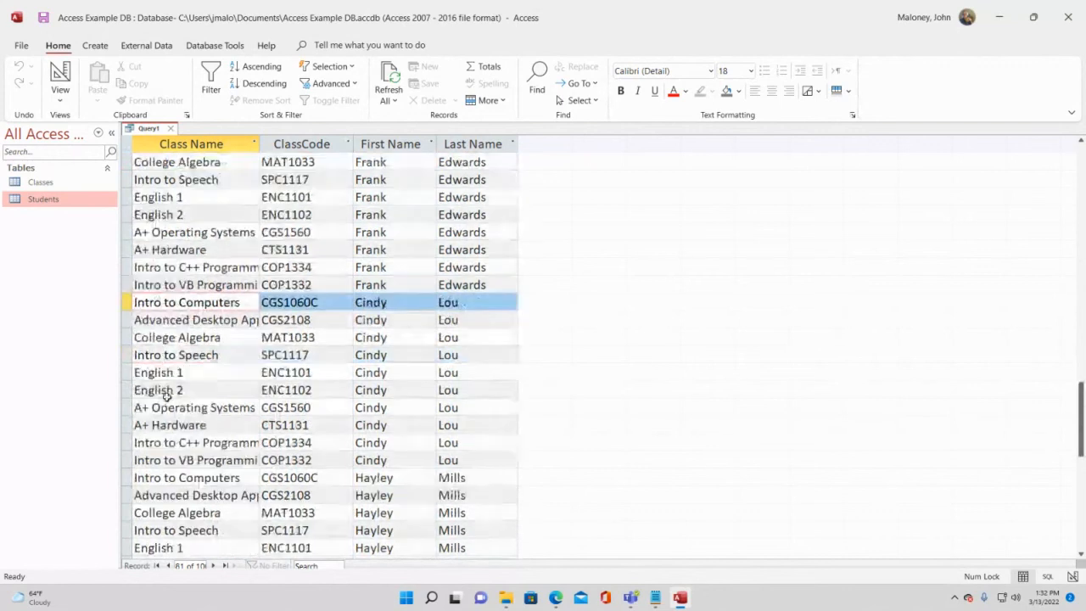
pyautogui.click(224, 478)
pyautogui.scroll(-1, 224, 473)
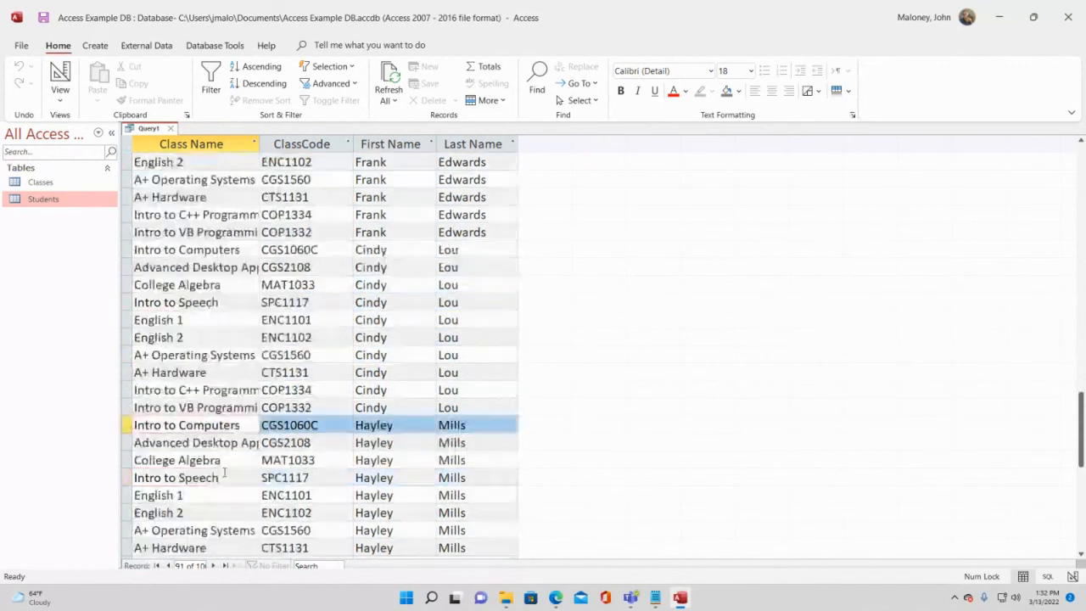
pyautogui.scroll(-2, 256, 490)
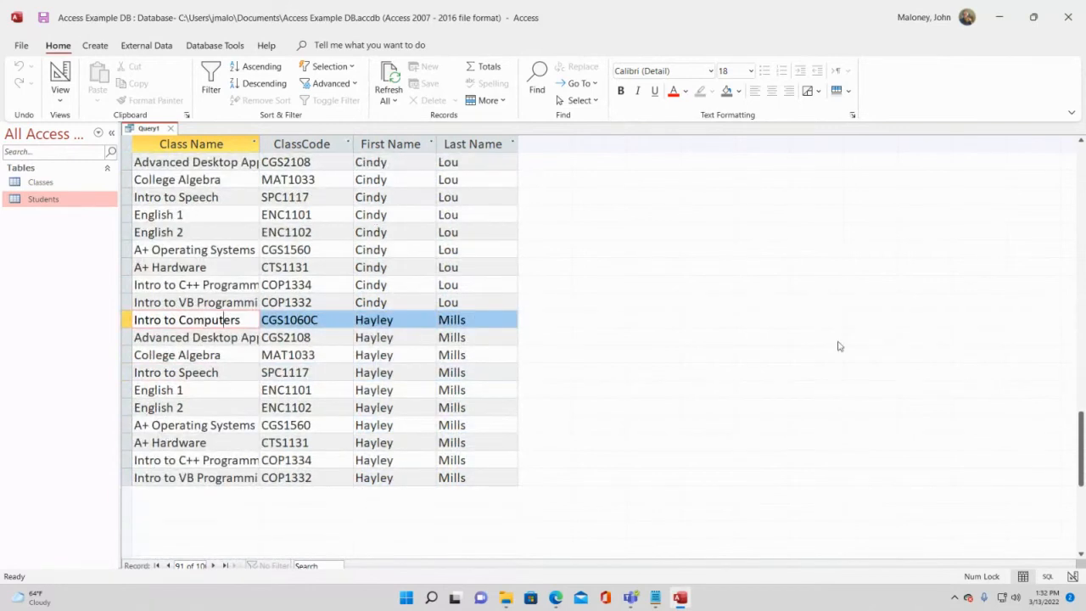
pyautogui.moveTo(1083, 449); pyautogui.dragTo(1068, 161)
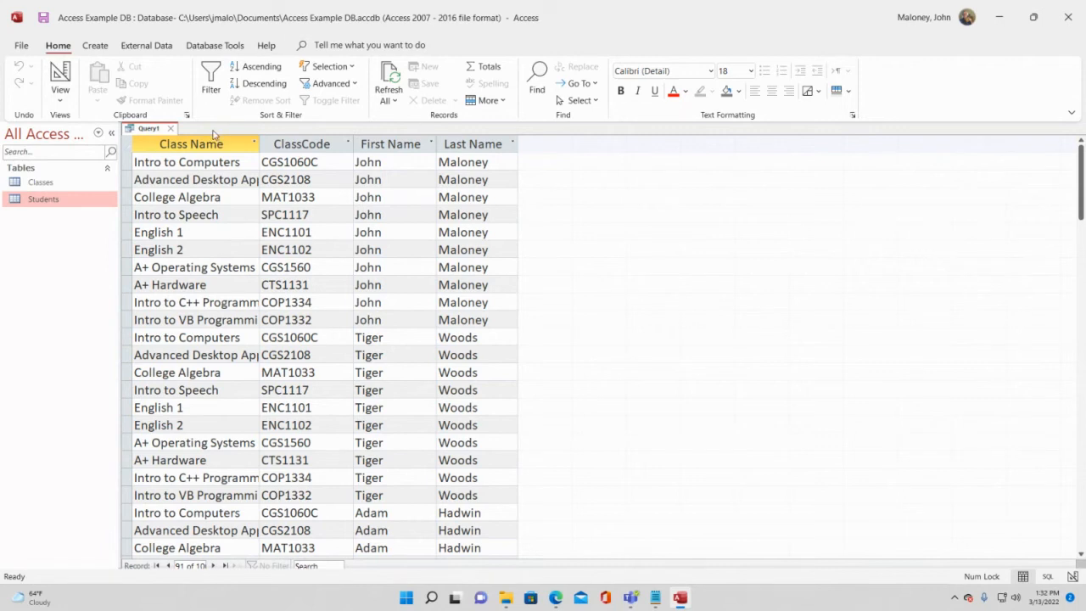
# Close the query and save its design under the name JunkQuery
pyautogui.rightClick(149, 131)
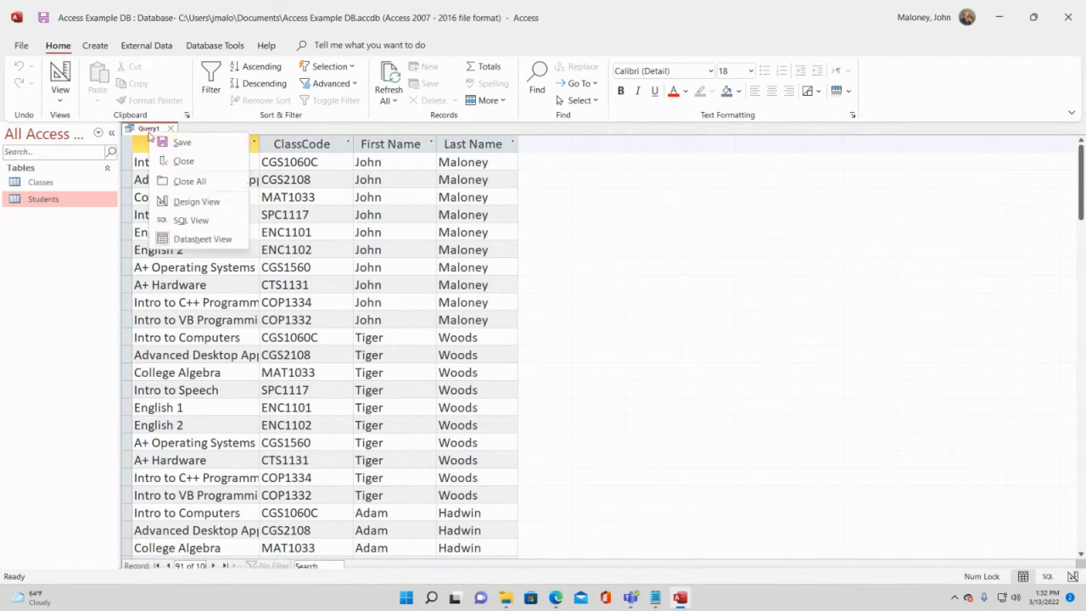
pyautogui.click(183, 161)
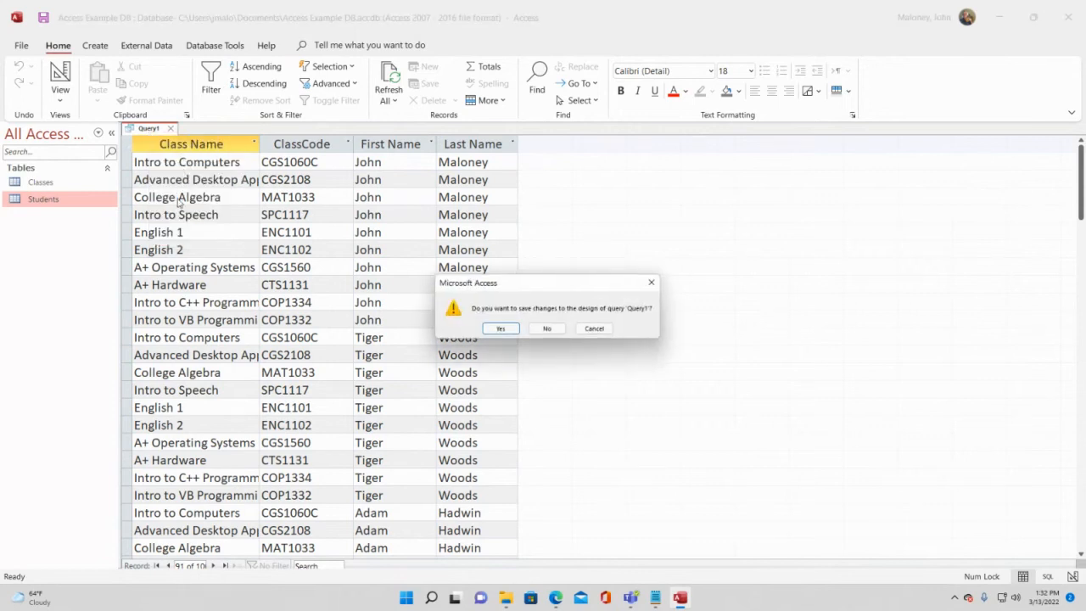
pyautogui.click(501, 328)
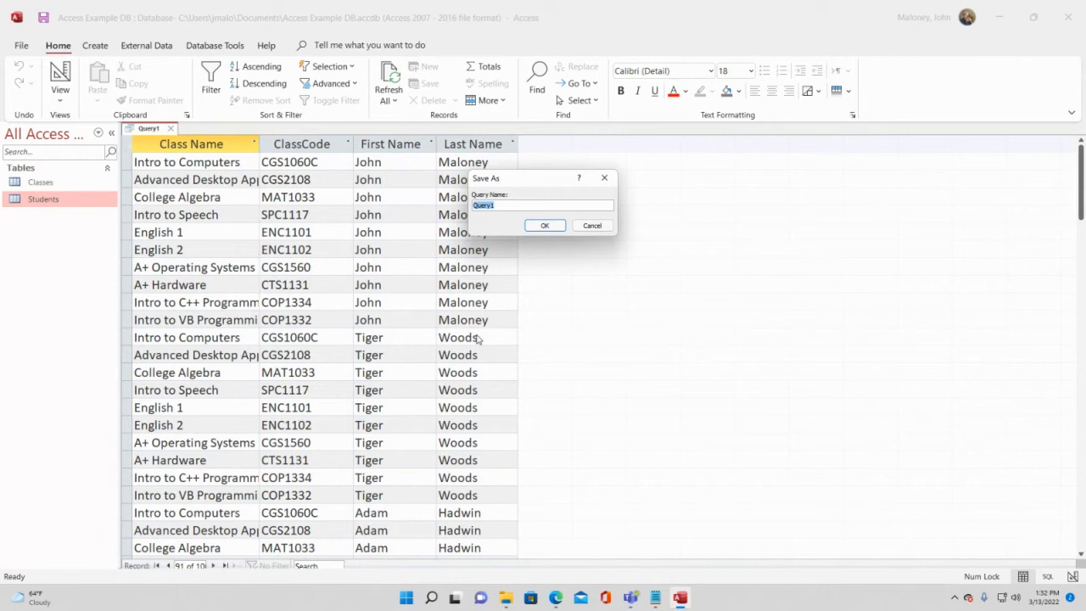
pyautogui.write('Junk')
pyautogui.click(536, 227)
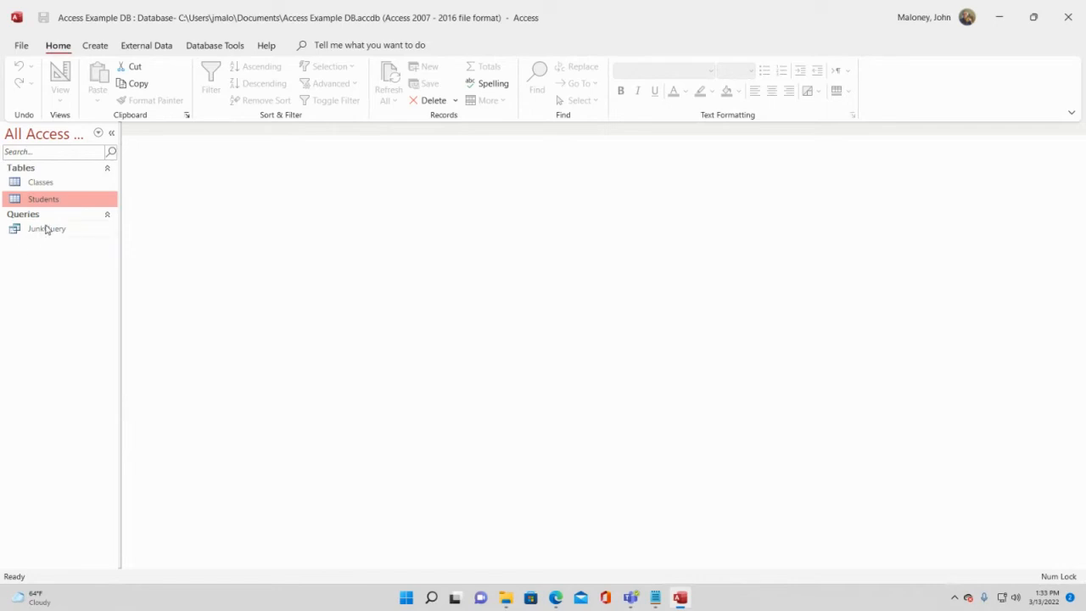
# Open JunkQuery and the Classes table, decline opening the Classes design as read-only, and close JunkQuery to release the table
pyautogui.doubleClick(46, 229)
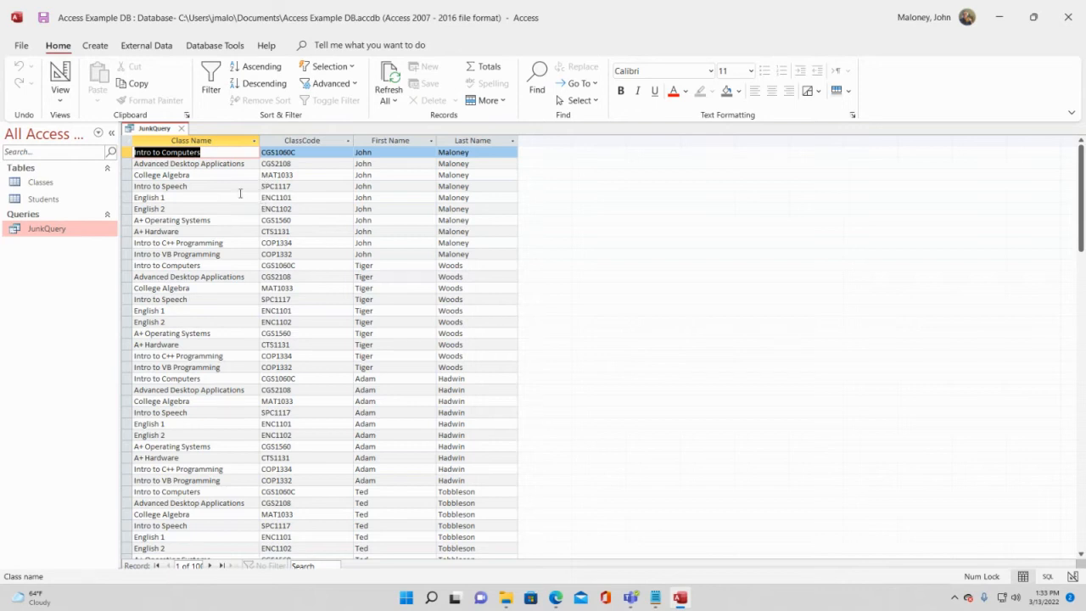
pyautogui.doubleClick(38, 182)
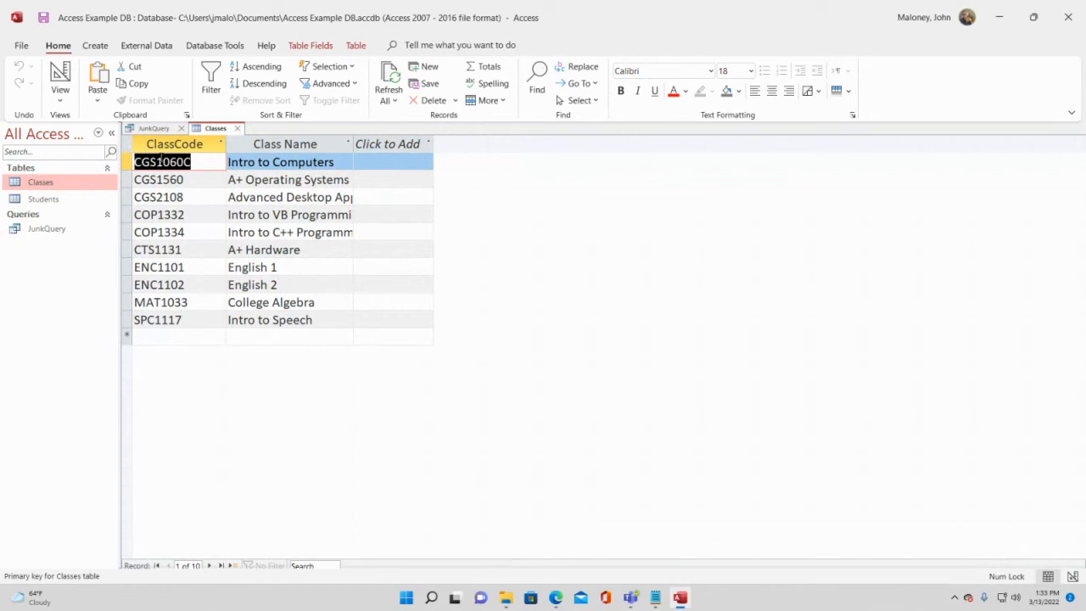
pyautogui.click(67, 76)
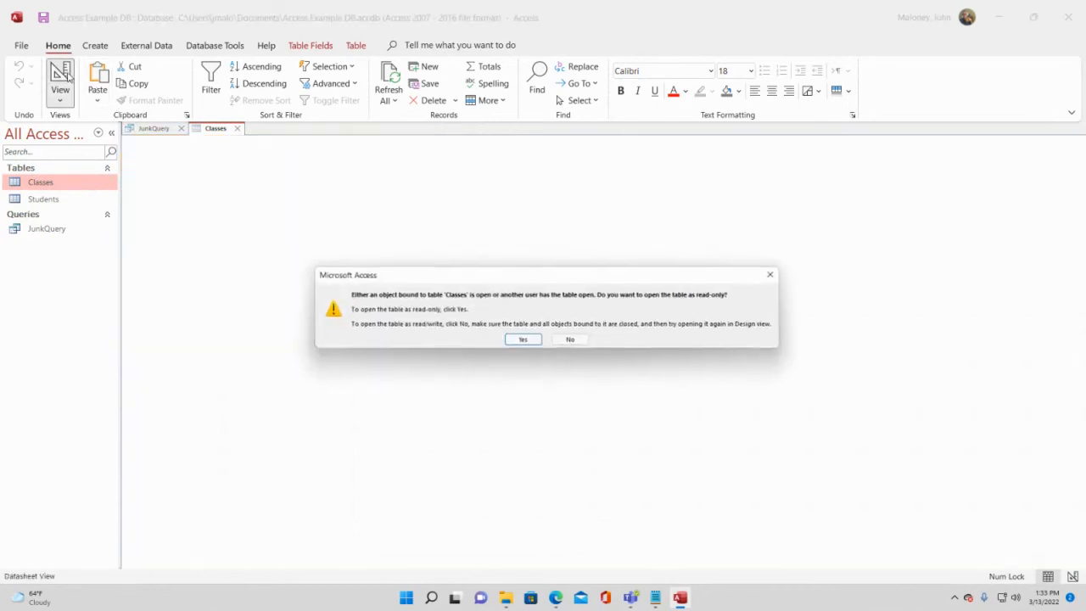
pyautogui.click(571, 340)
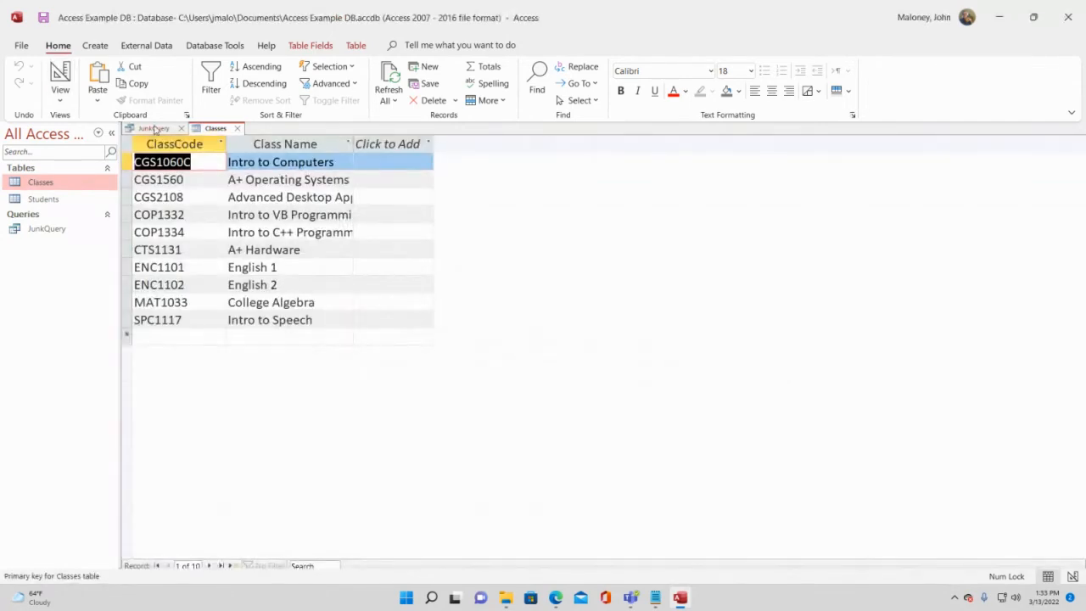
pyautogui.rightClick(154, 128)
pyautogui.click(188, 153)
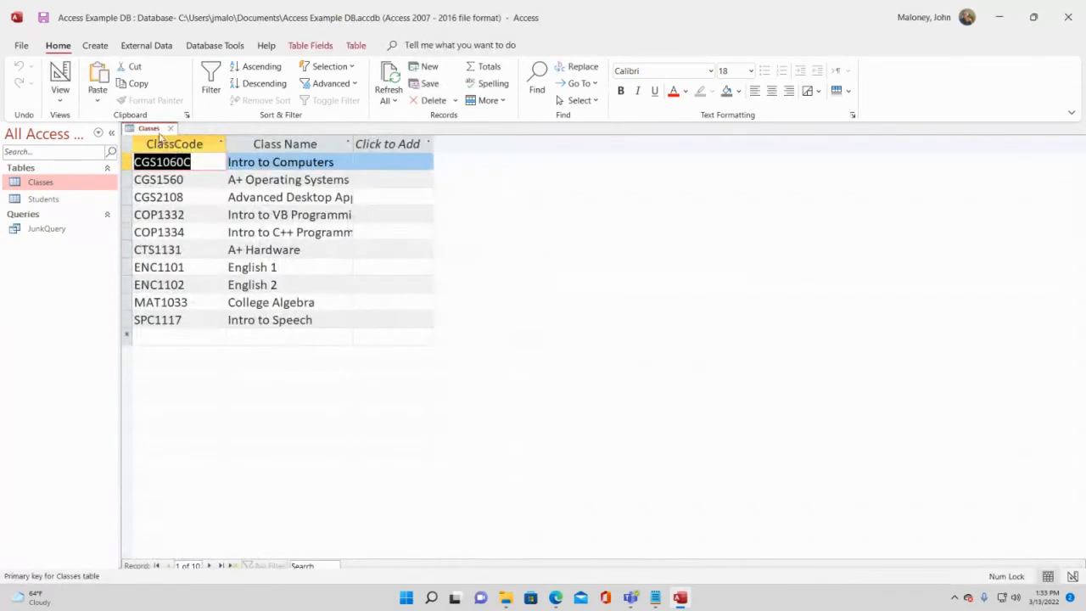
# Open the Students table and examine the primary key fields of Classes and Students in Design View
pyautogui.doubleClick(44, 200)
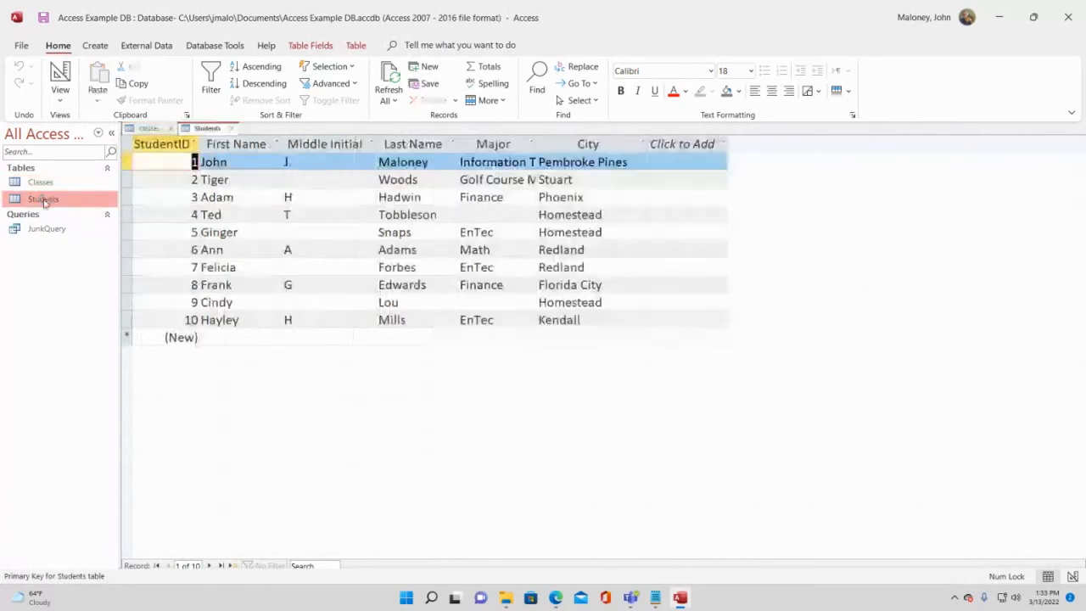
pyautogui.click(134, 128)
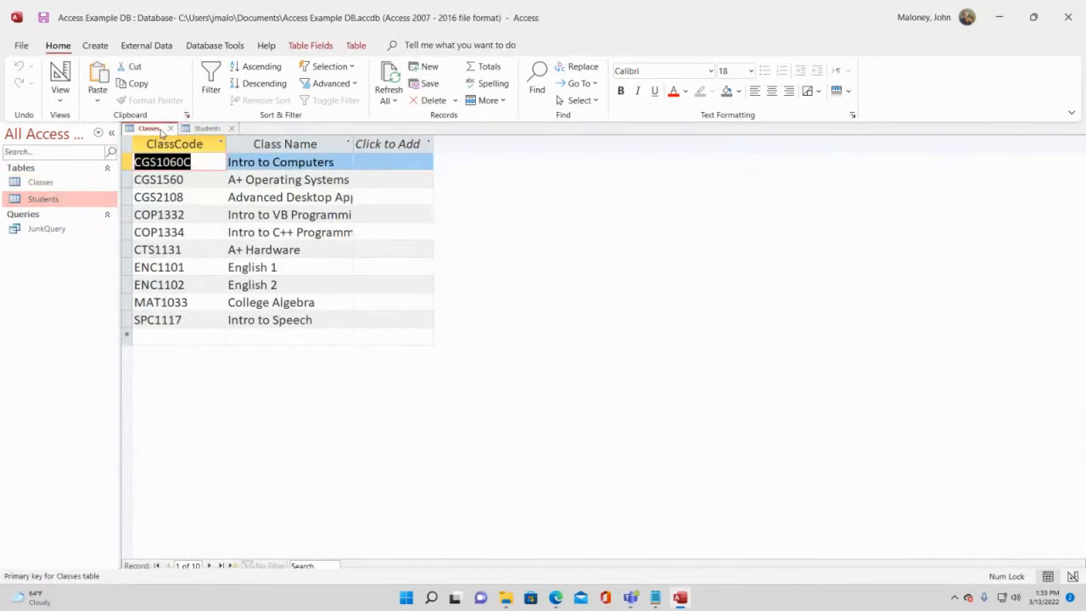
pyautogui.click(59, 76)
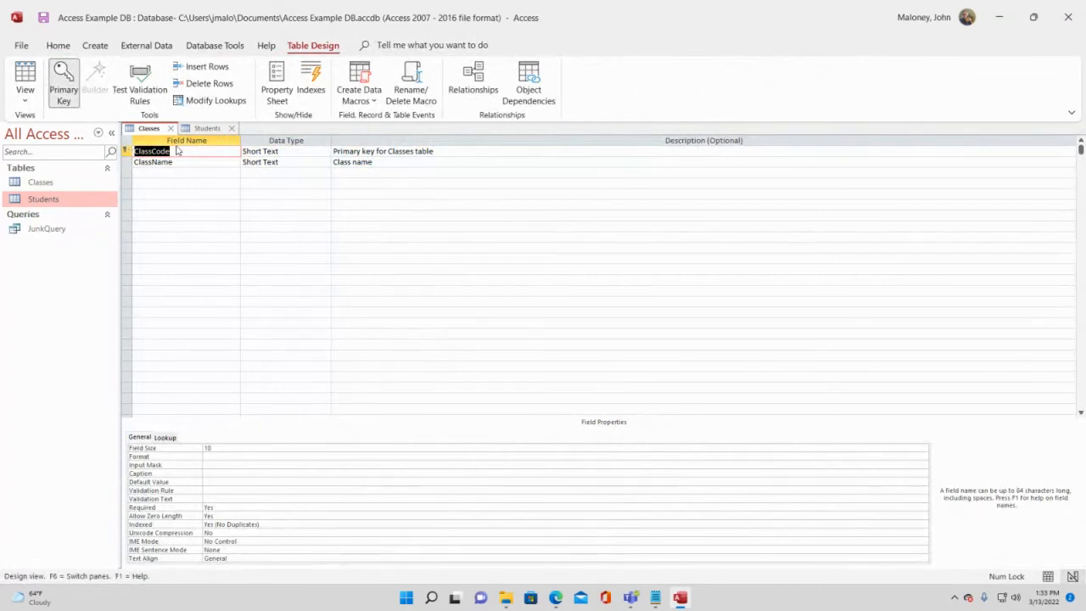
pyautogui.click(205, 128)
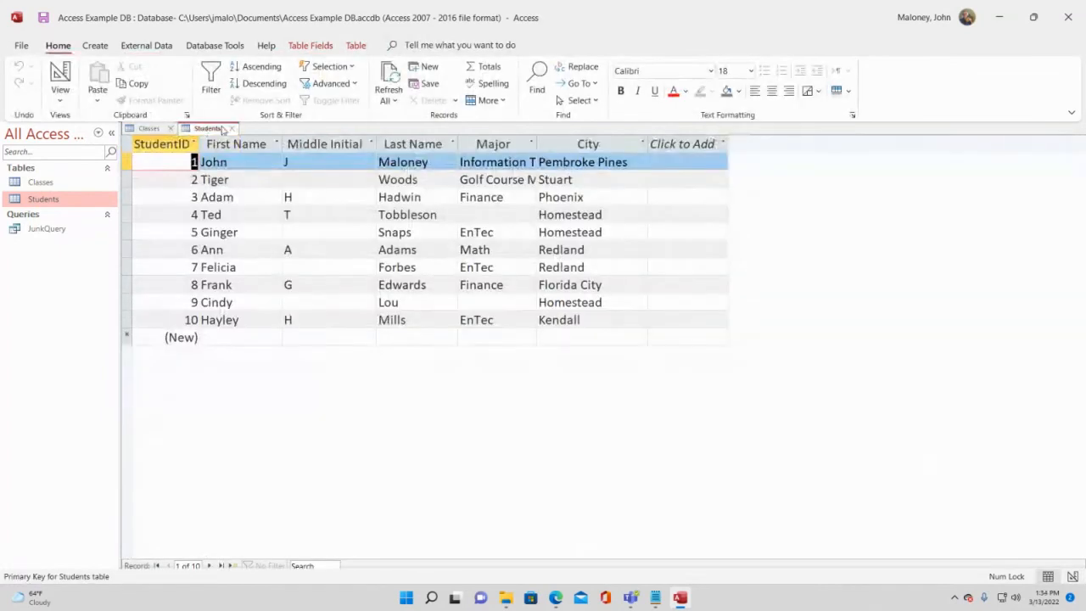
pyautogui.click(60, 76)
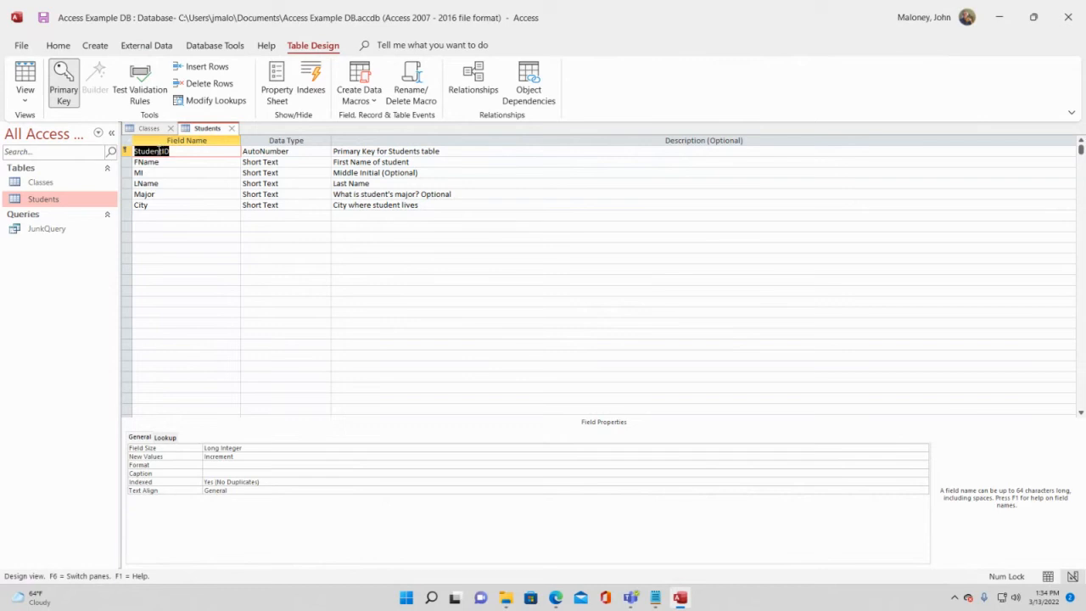
pyautogui.click(149, 128)
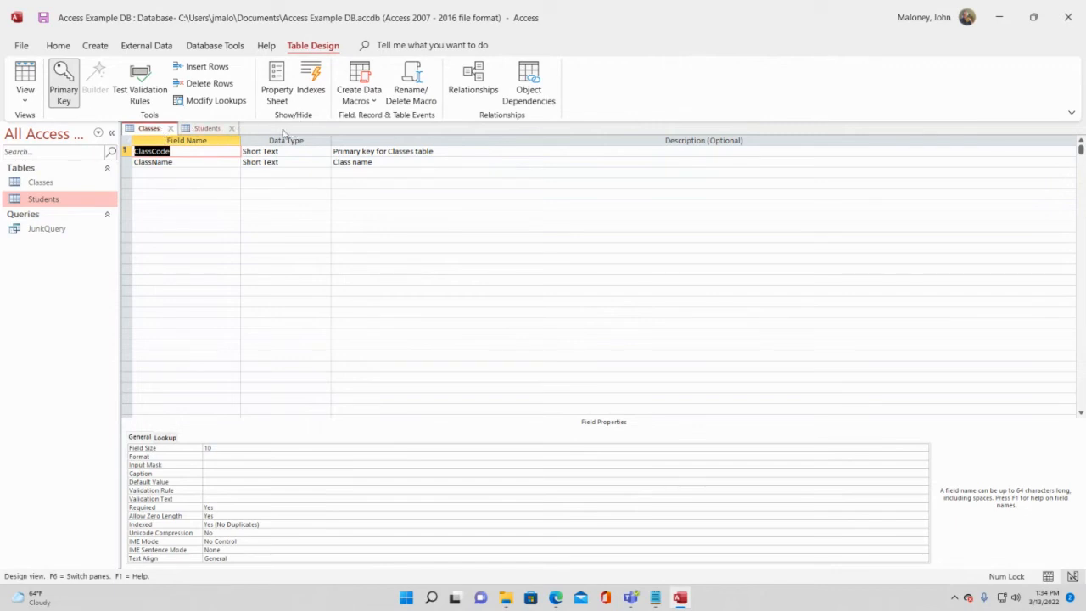
# Create a new table in Design View with a Short Text field ClassCode described as "Foreign key from Classes table"
pyautogui.click(96, 45)
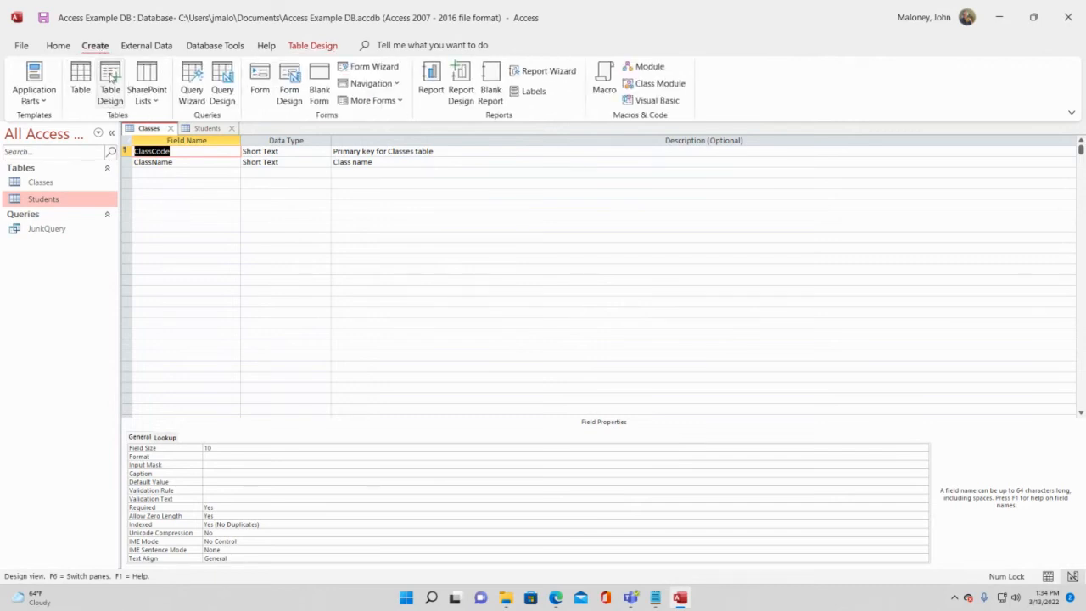
pyautogui.click(111, 85)
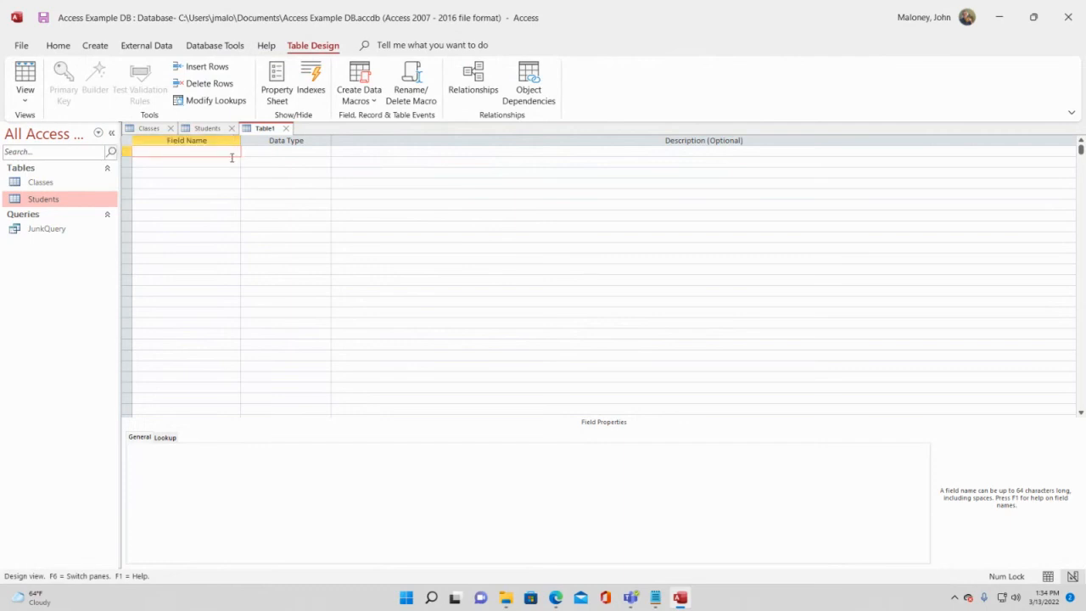
pyautogui.write('ClassCode')
pyautogui.press('Tab')
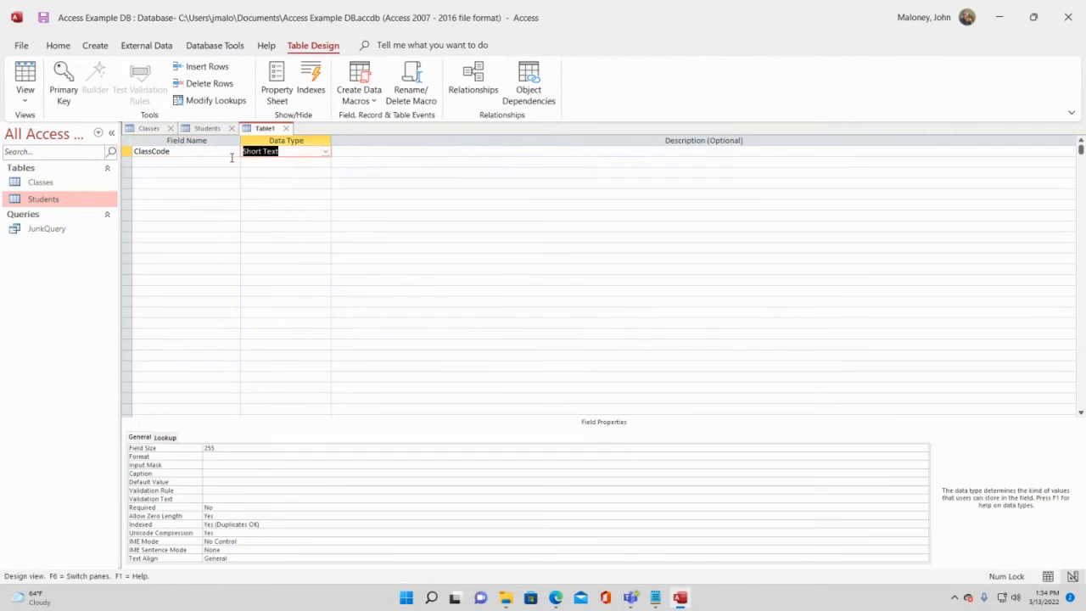
pyautogui.write('a')
pyautogui.press('BackSpace')
pyautogui.press('BackSpace')
pyautogui.write('shor')
pyautogui.press('Tab')
pyautogui.write('F')
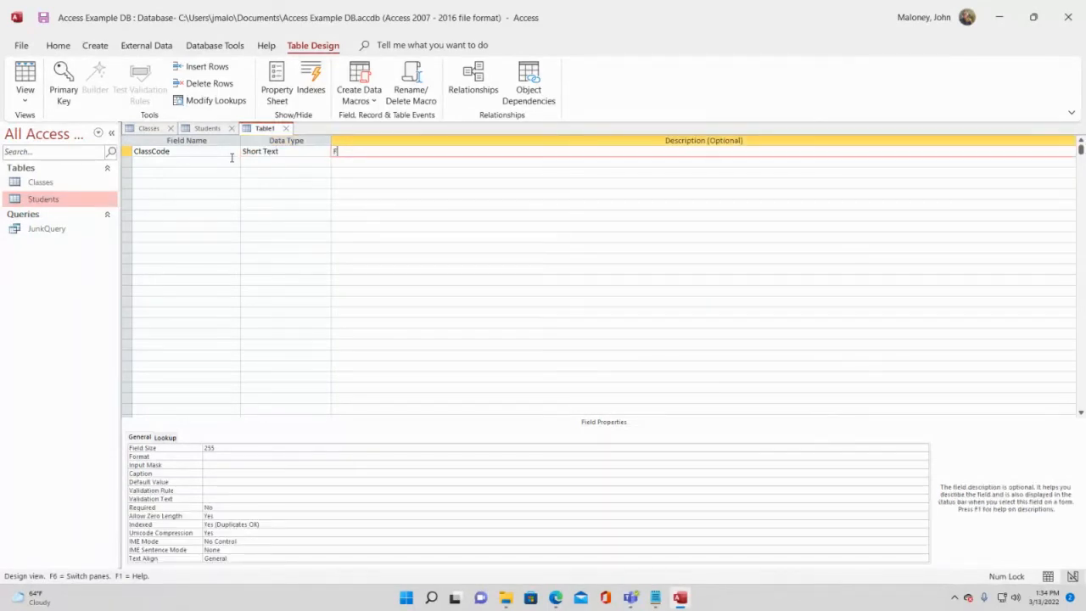
pyautogui.write('oreign key from Classes table')
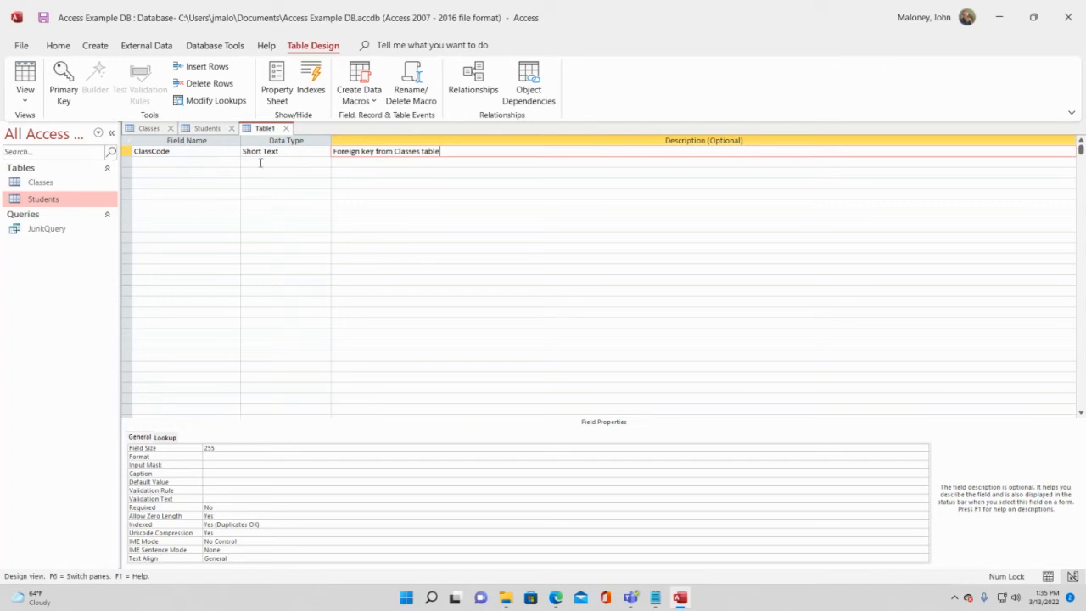
# Add a Number field StudentID to the new table with the description "Foreign key from Students table"
pyautogui.click(181, 158)
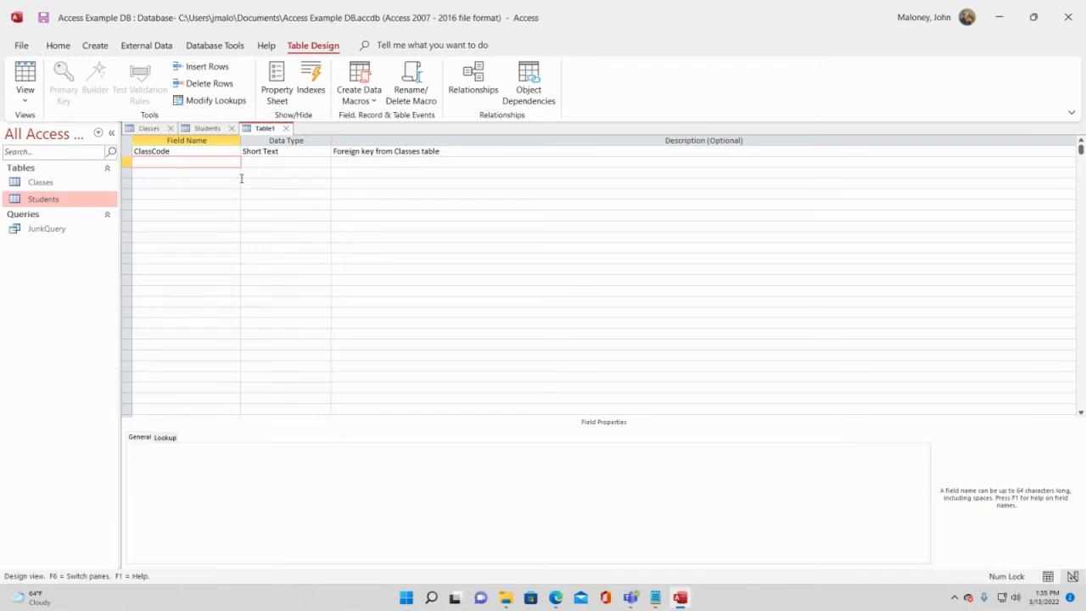
pyautogui.write('StudentID')
pyautogui.press('Tab')
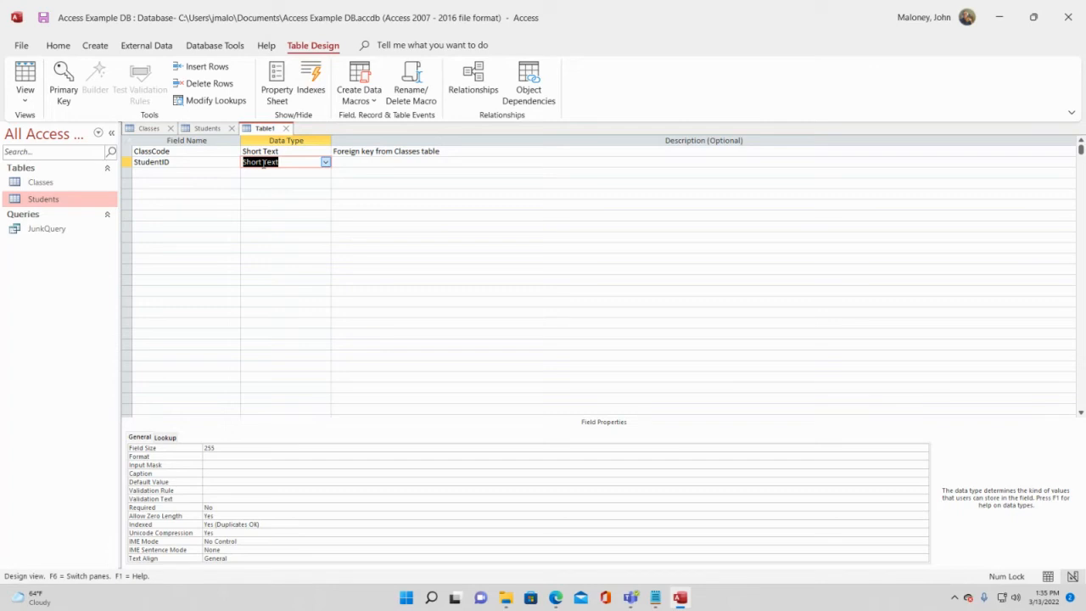
pyautogui.write('number')
pyautogui.press('Tab')
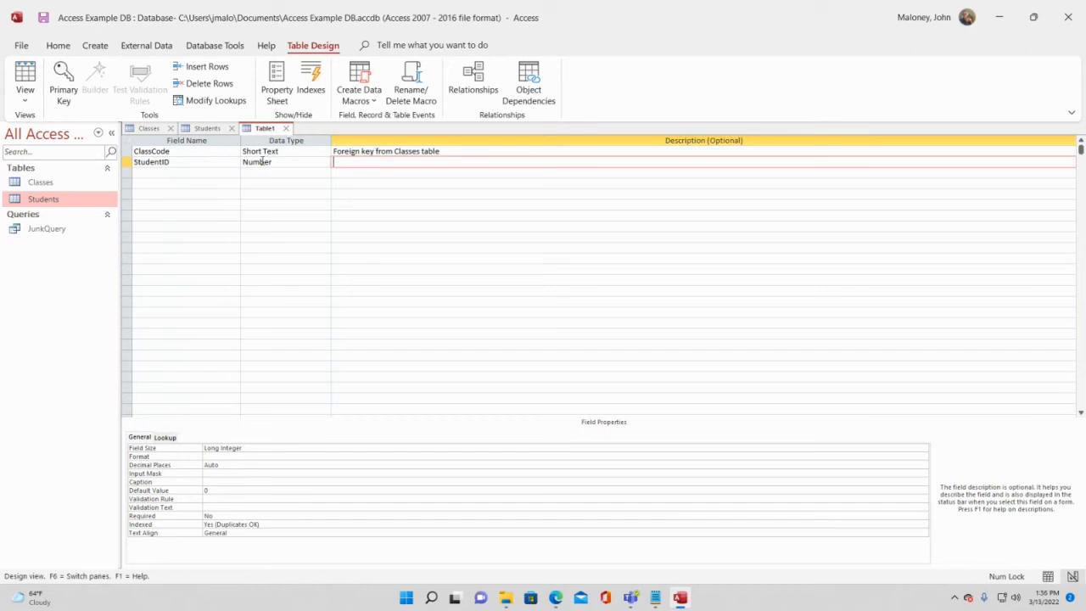
pyautogui.write('Foreign key from Students table')
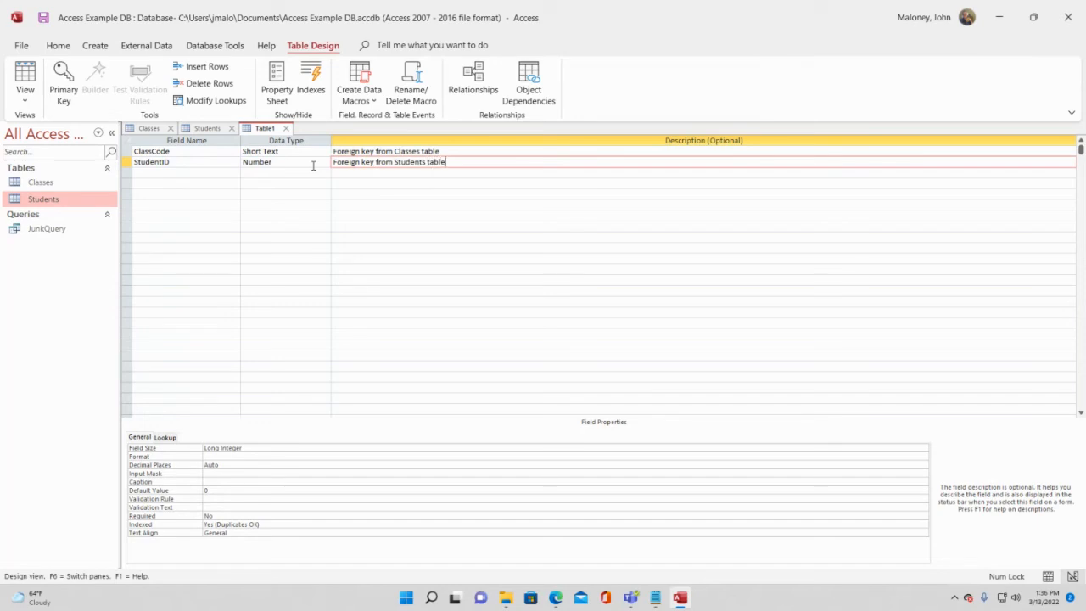
pyautogui.click(143, 151)
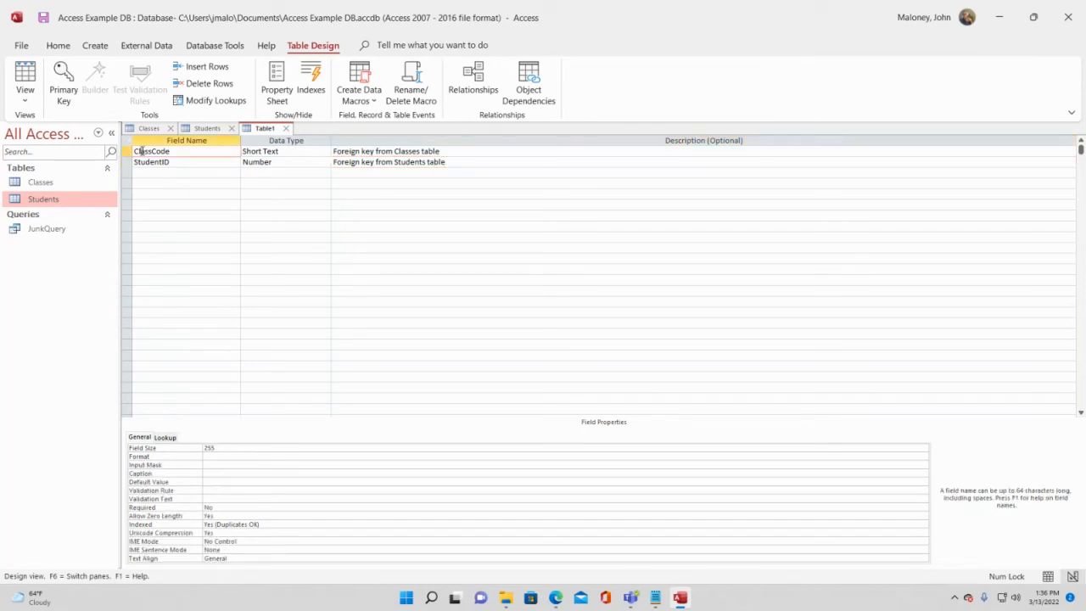
pyautogui.click(149, 161)
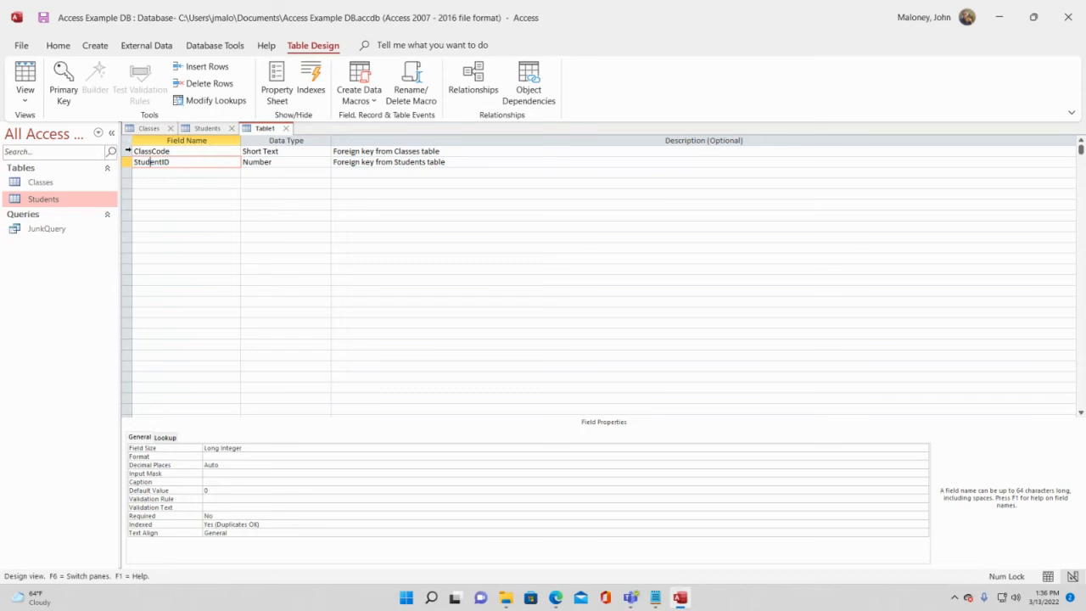
# Set ClassCode and StudentID together as the composite primary key of the new table
pyautogui.click(128, 151)
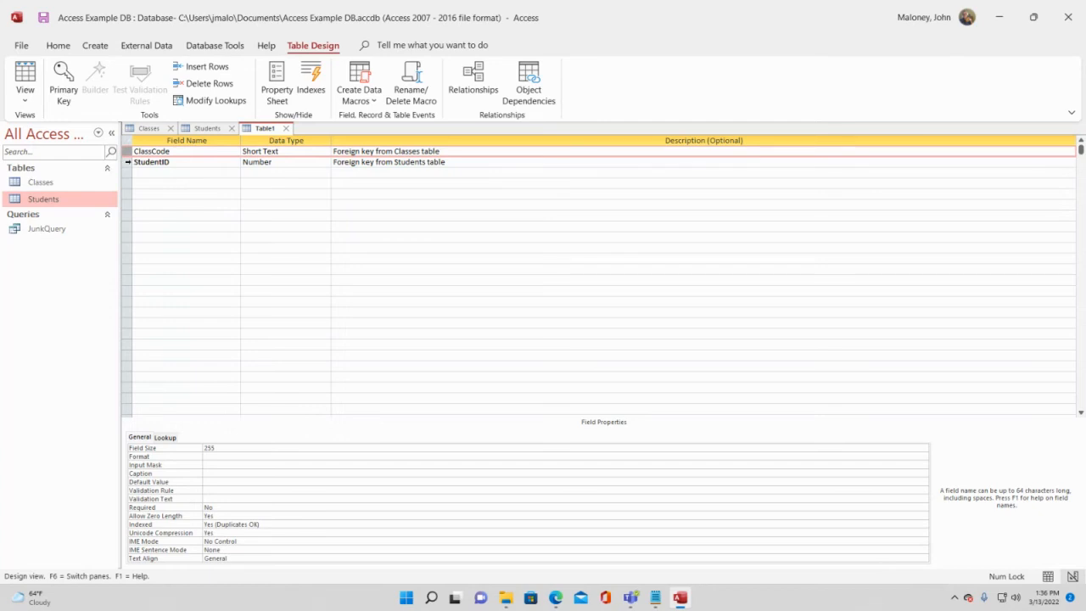
pyautogui.keyDown('ctrl'); pyautogui.click(127, 161); pyautogui.keyUp('ctrl')
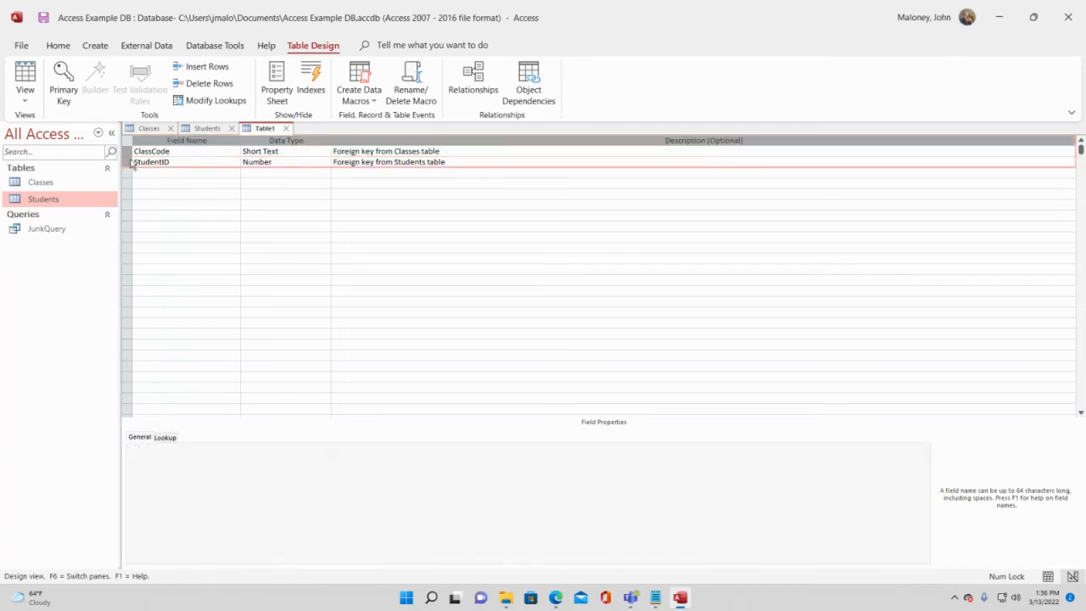
pyautogui.rightClick(166, 162)
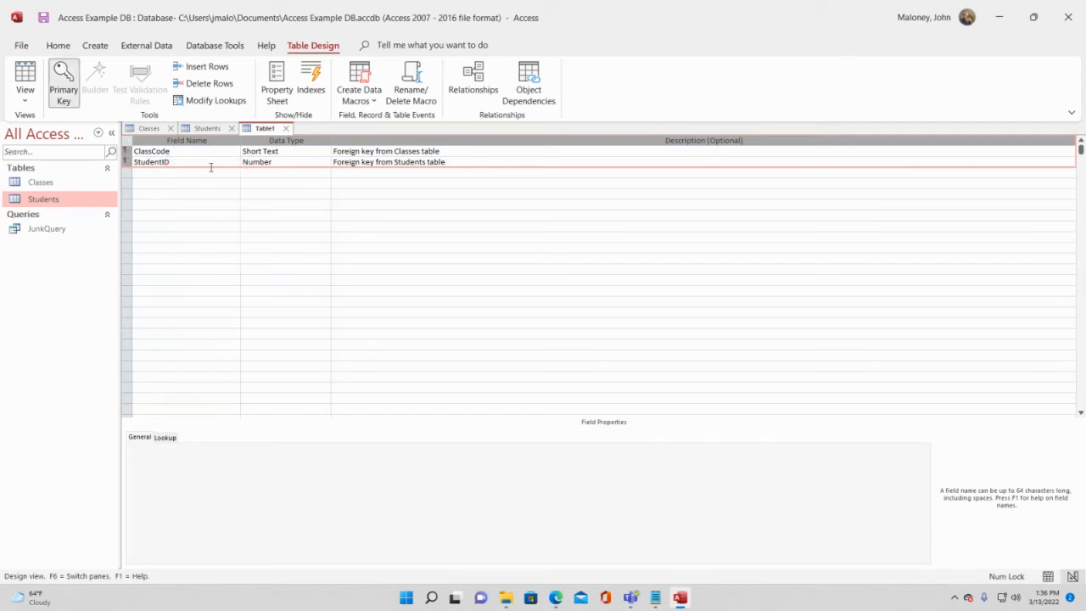
pyautogui.click(207, 182)
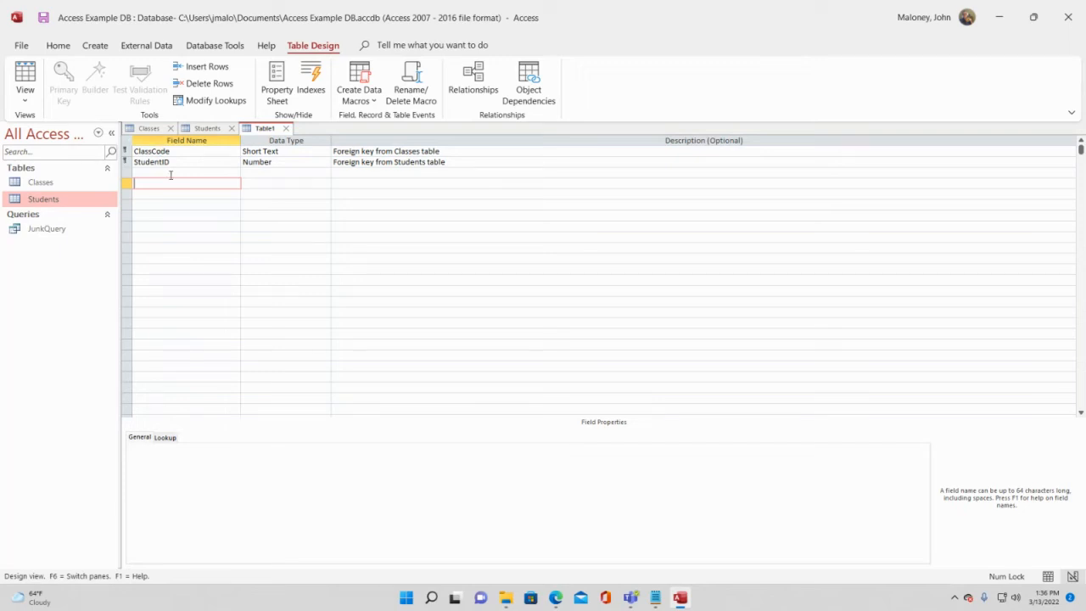
# Show the Classes and Students tables in Datasheet view, and return to the new table's design
pyautogui.click(150, 128)
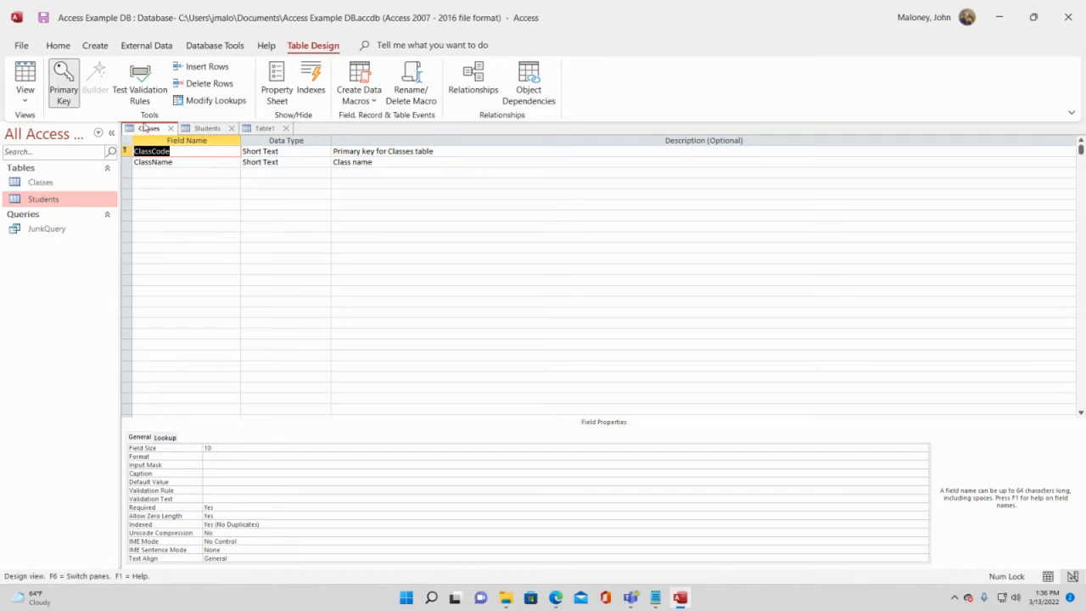
pyautogui.click(22, 75)
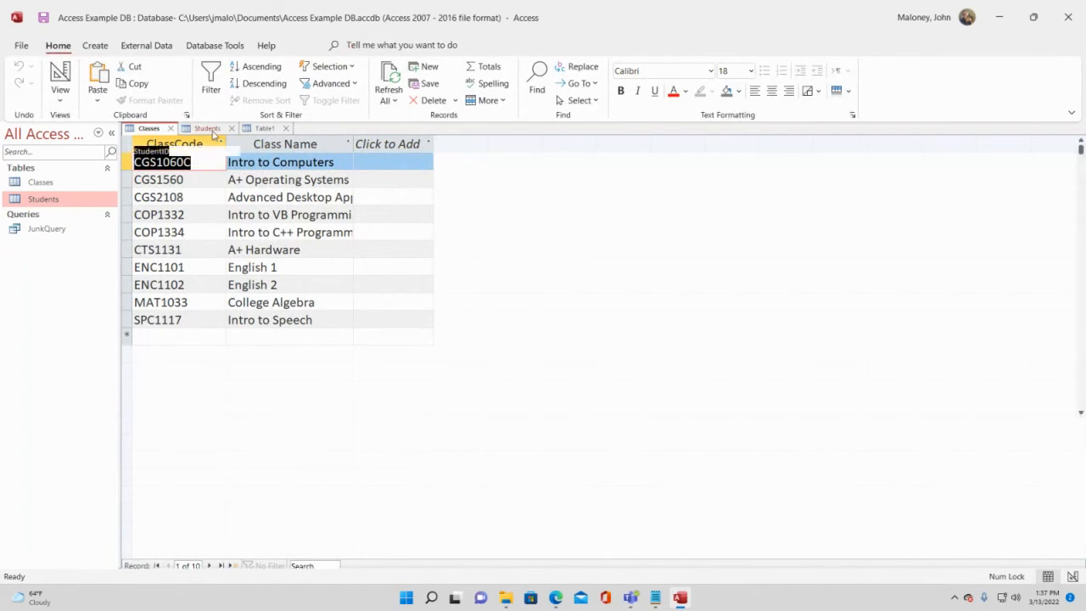
pyautogui.click(212, 130)
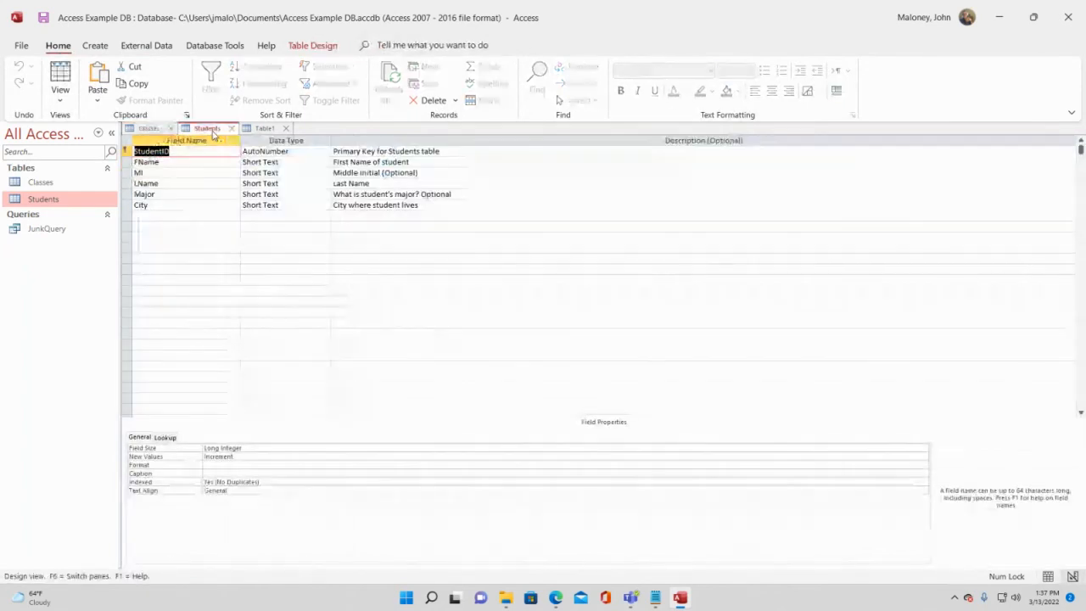
pyautogui.click(60, 80)
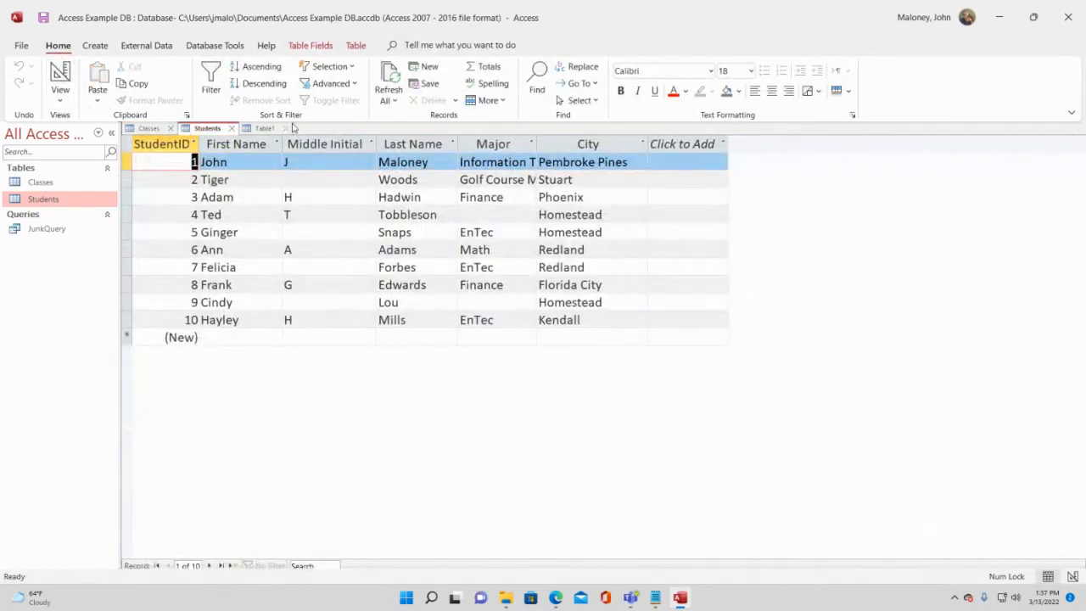
pyautogui.click(264, 129)
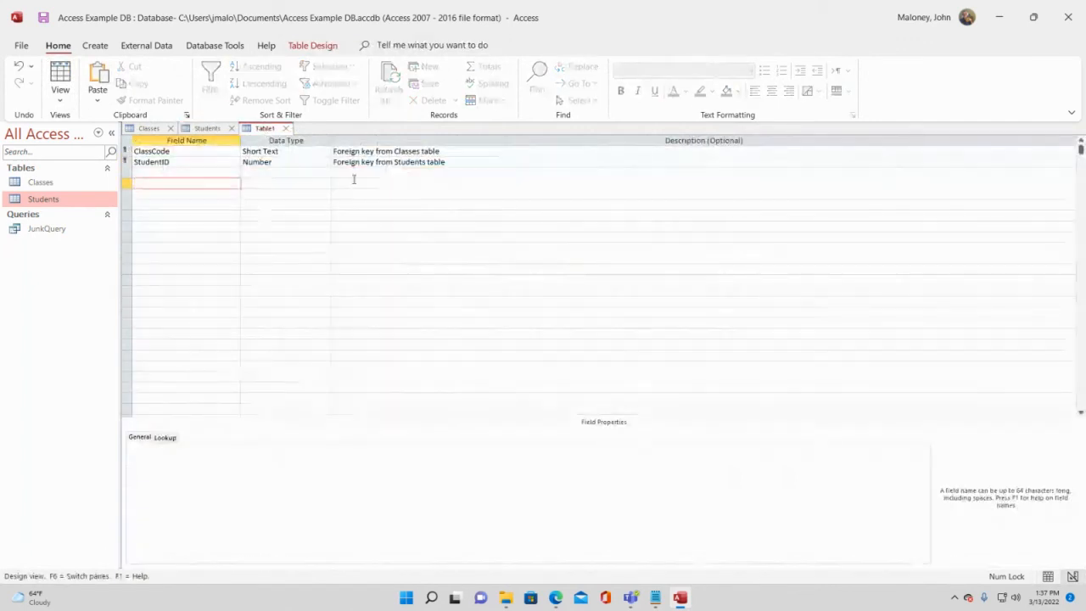
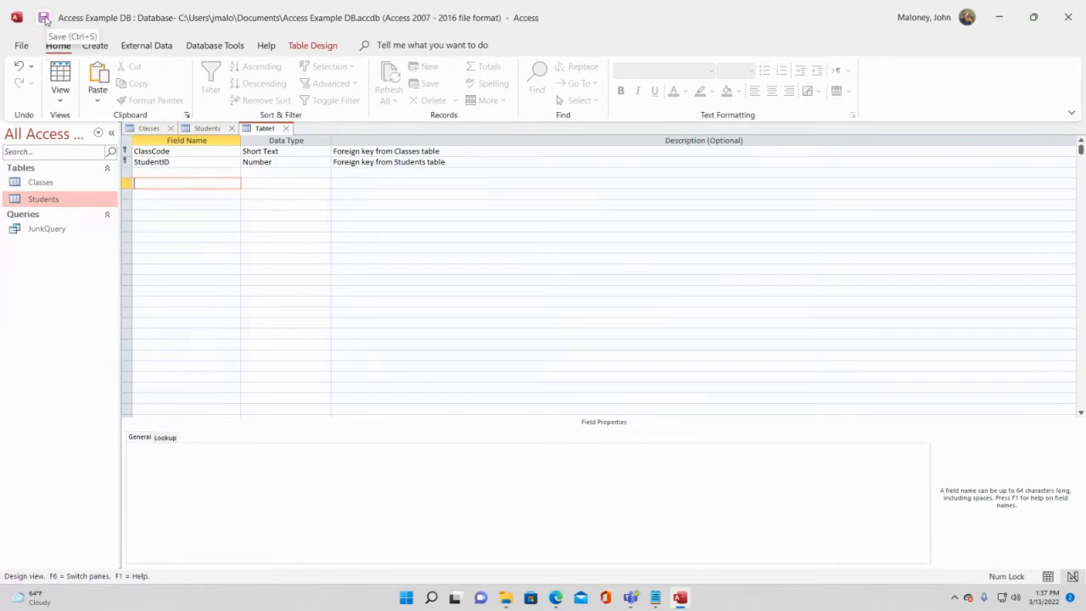
# Save the new table as StudentsClasses
pyautogui.click(44, 19)
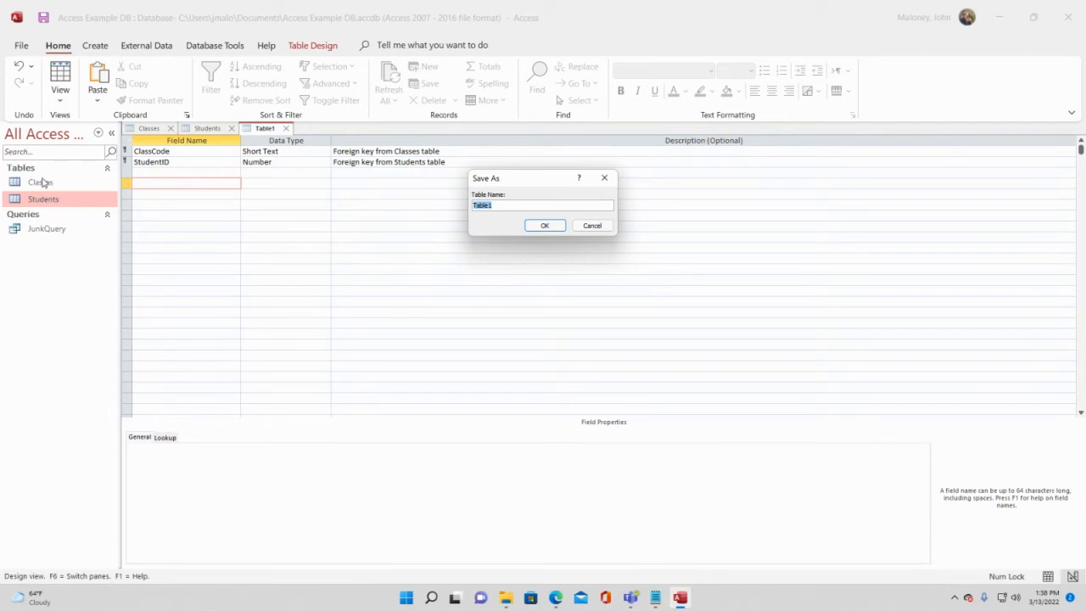
pyautogui.write('SStudentsClasses')
pyautogui.click(543, 228)
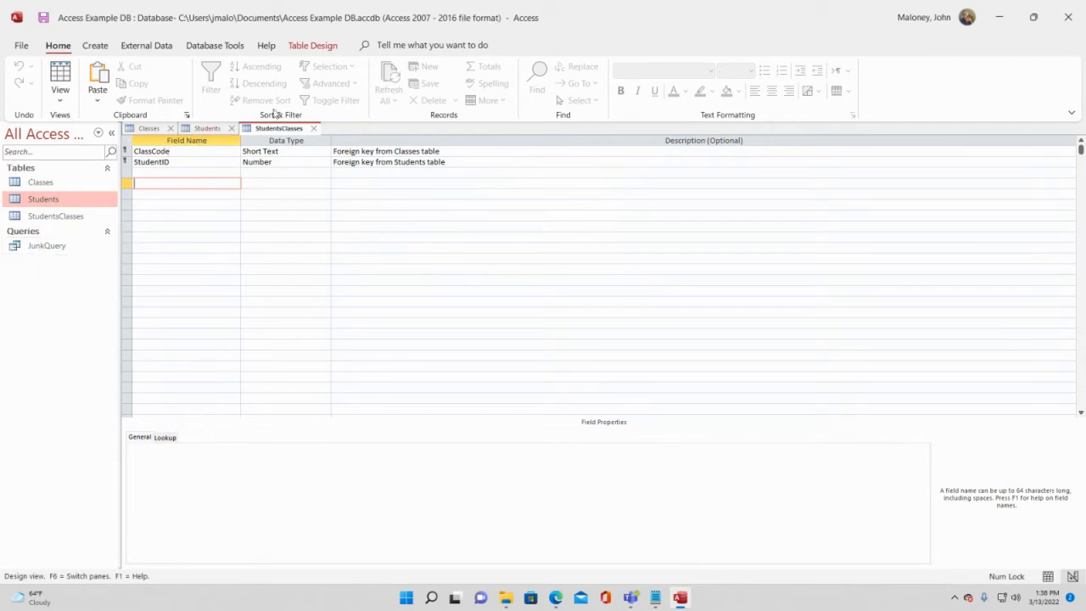
# Show StudentsClasses in Datasheet view with font size 18 and widen its columns to fit the ClassCode and StudentID headings
pyautogui.click(59, 80)
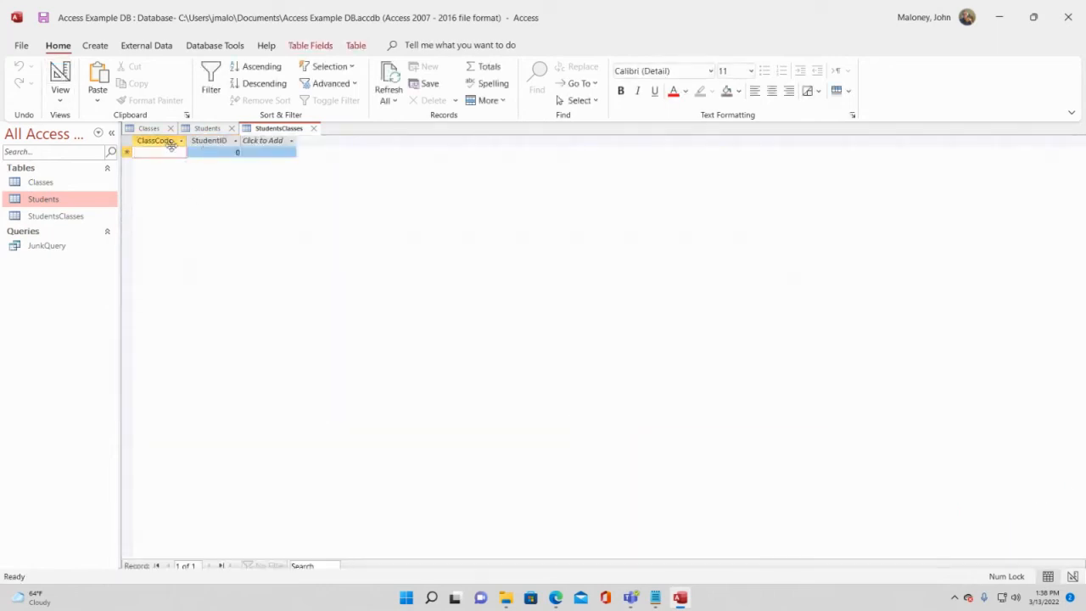
pyautogui.click(729, 70)
pyautogui.write('18')
pyautogui.press('Return')
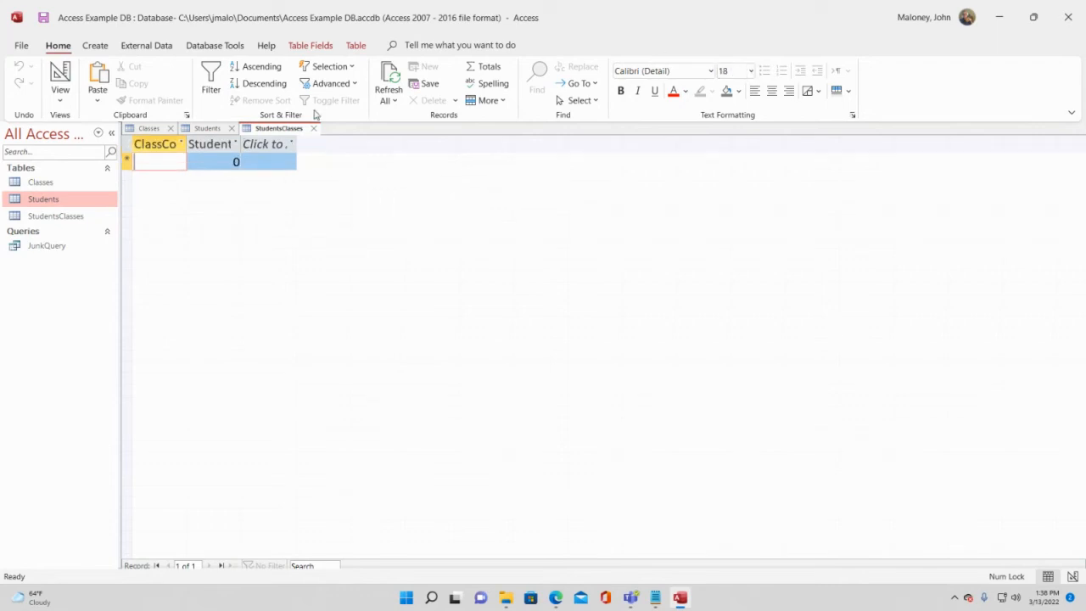
pyautogui.moveTo(188, 141); pyautogui.dragTo(308, 146)
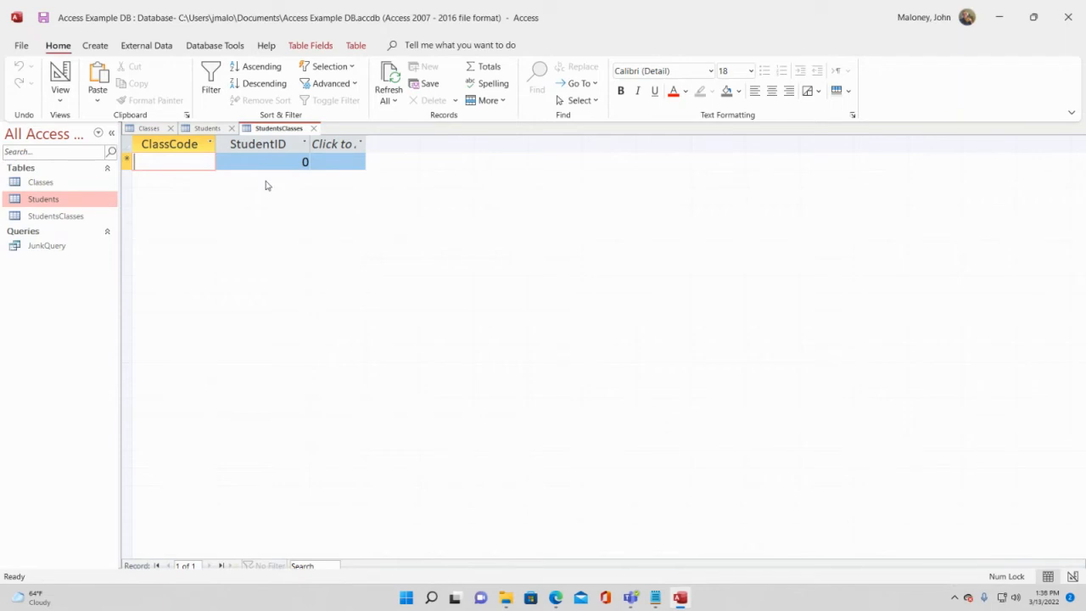
# Enter a test record in StudentsClasses with ClassCode GHJ2345 and StudentID 11
pyautogui.click(149, 130)
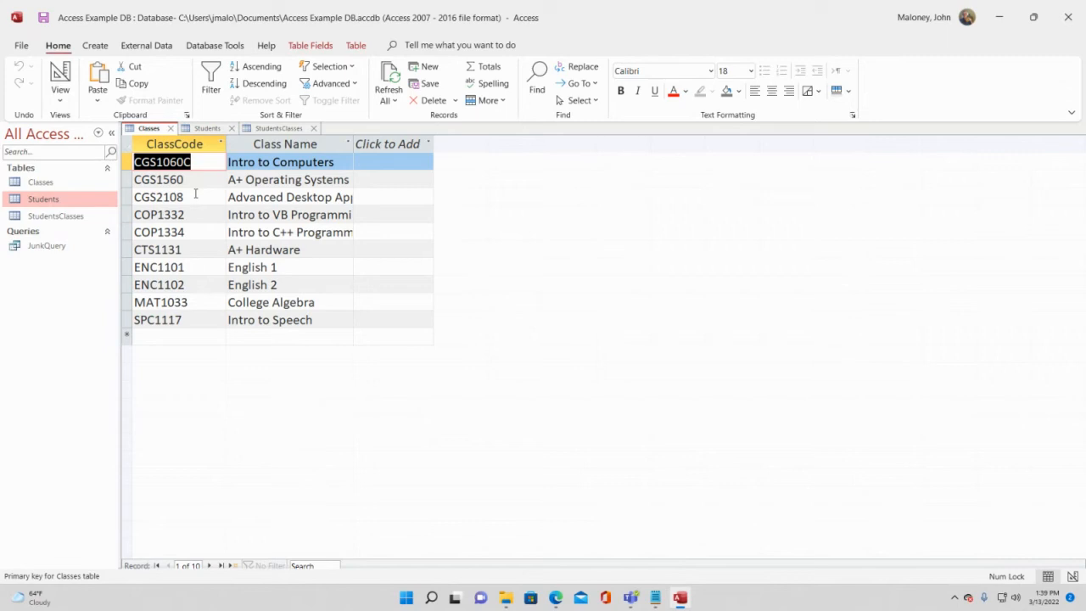
pyautogui.click(268, 128)
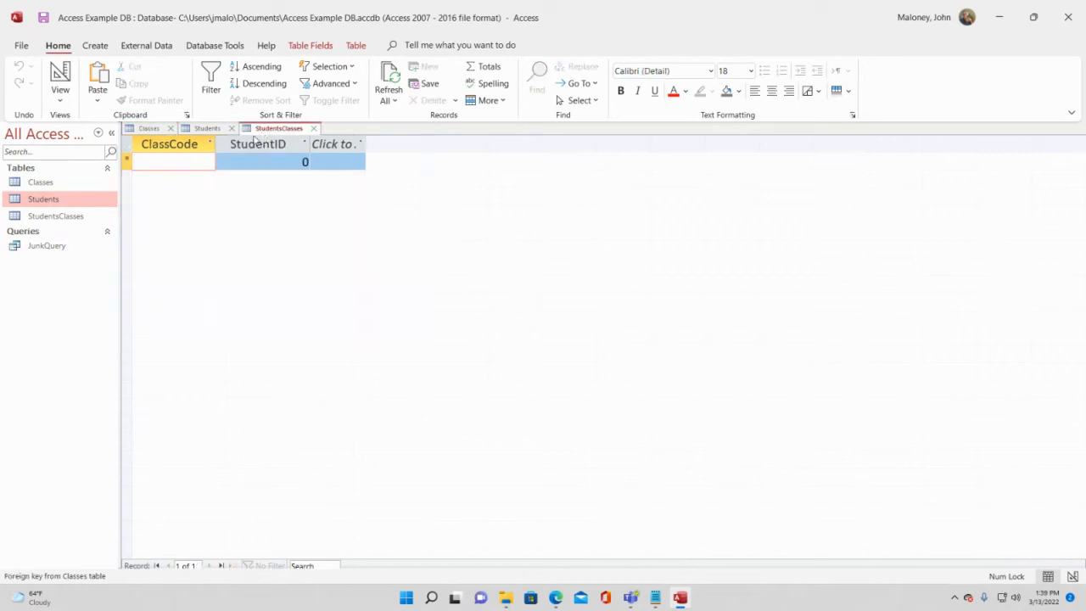
pyautogui.write('G')
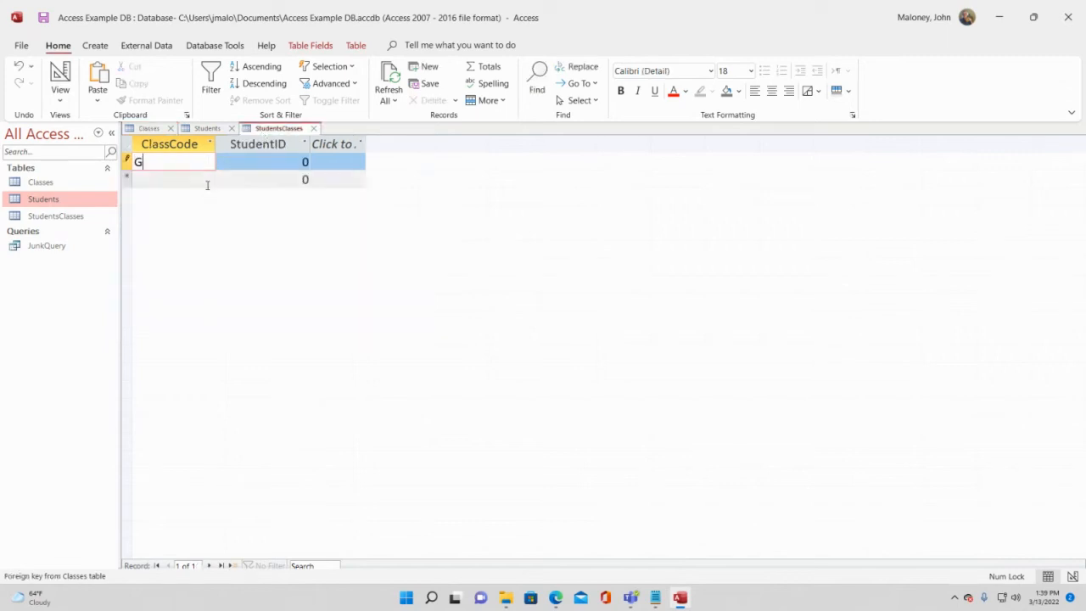
pyautogui.write('HJ2345')
pyautogui.press('Tab')
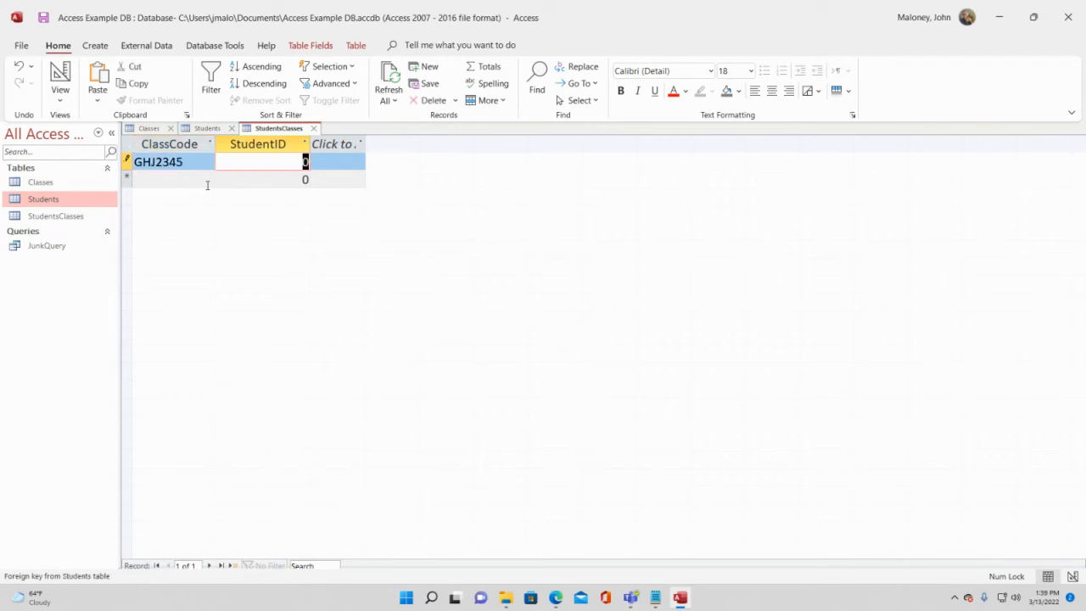
pyautogui.write('11')
pyautogui.press('Tab')
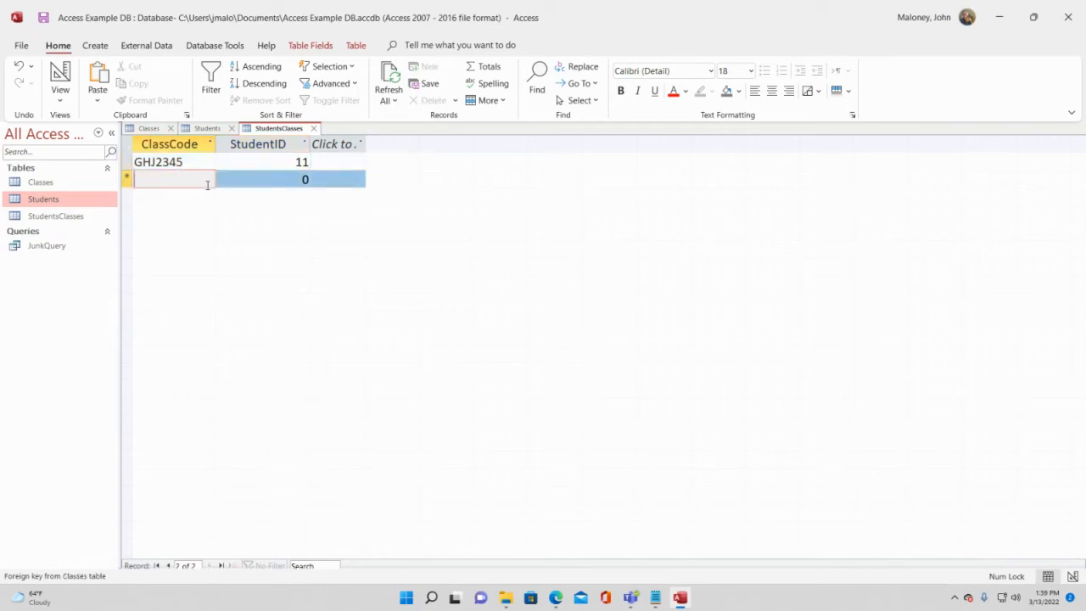
# Check the Classes and Students tables for the test values, and clear ClassCode and StudentID in the StudentsClasses record
pyautogui.click(158, 128)
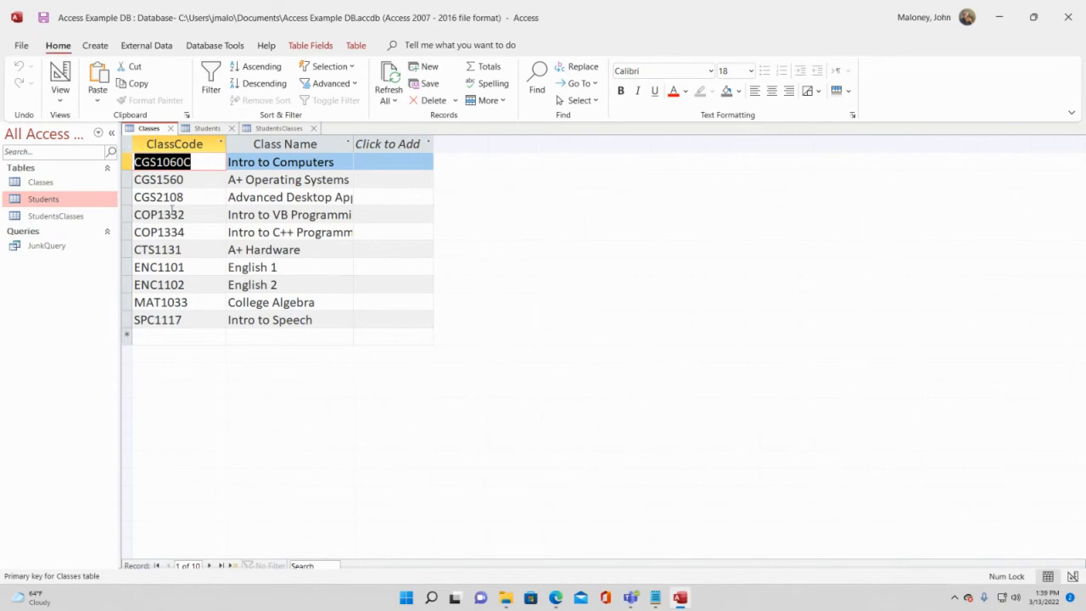
pyautogui.click(207, 128)
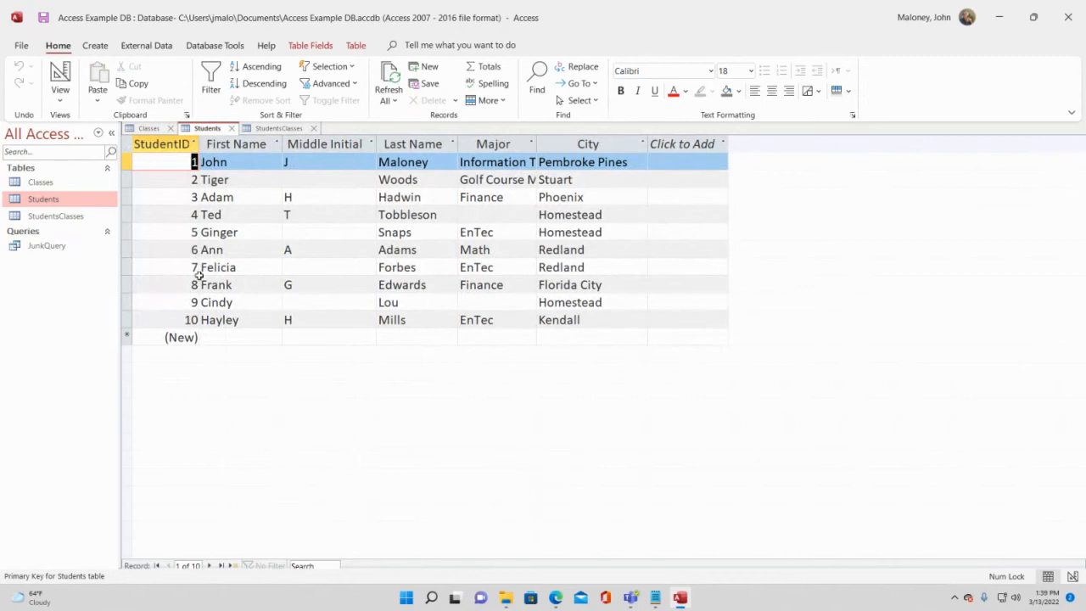
pyautogui.click(279, 128)
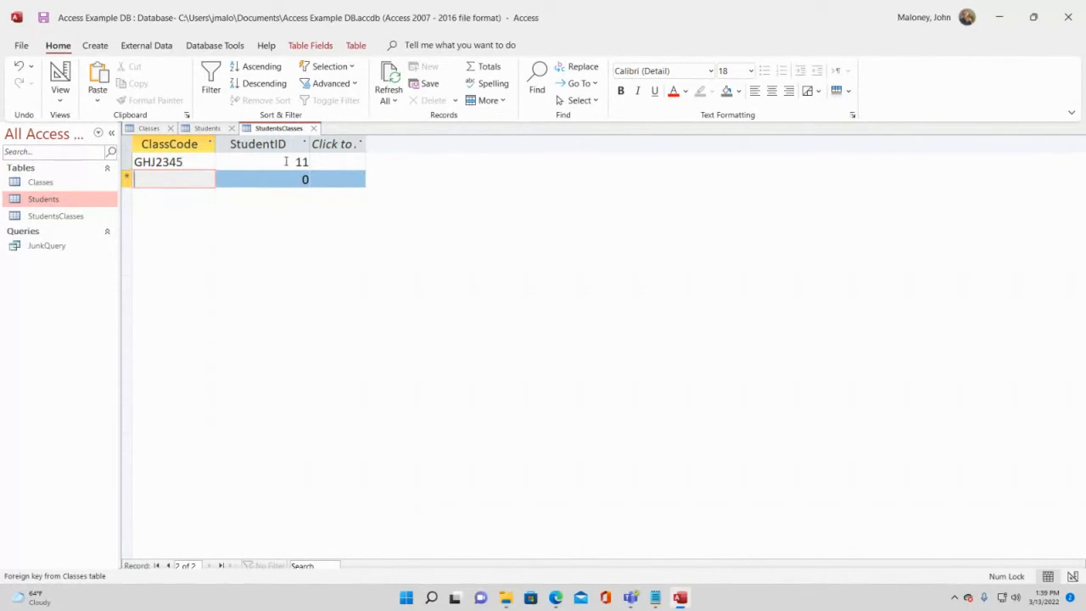
pyautogui.moveTo(201, 162); pyautogui.dragTo(132, 163)
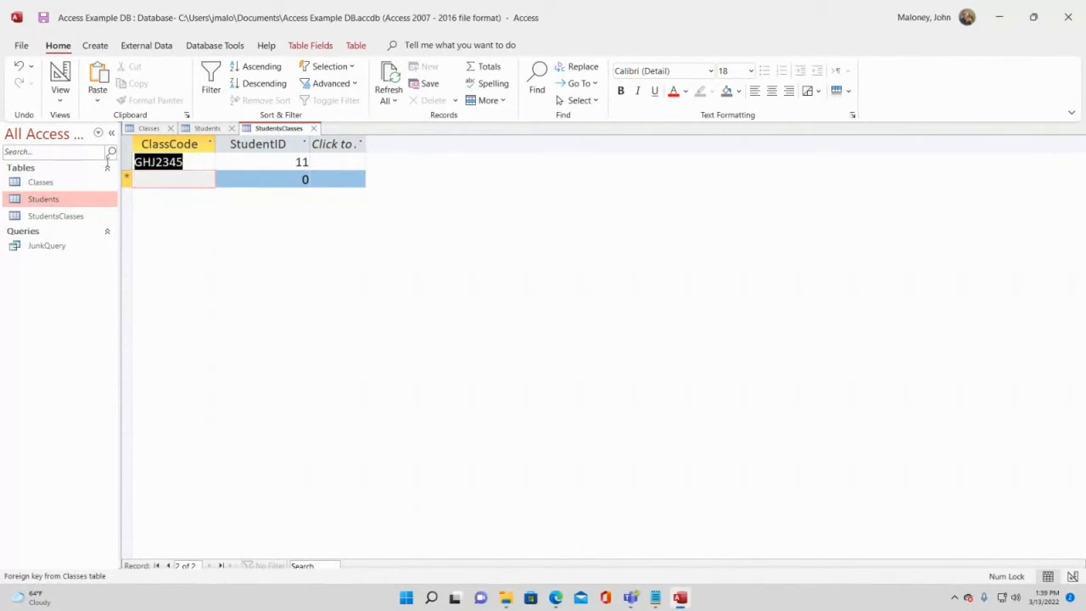
pyautogui.press('Delete')
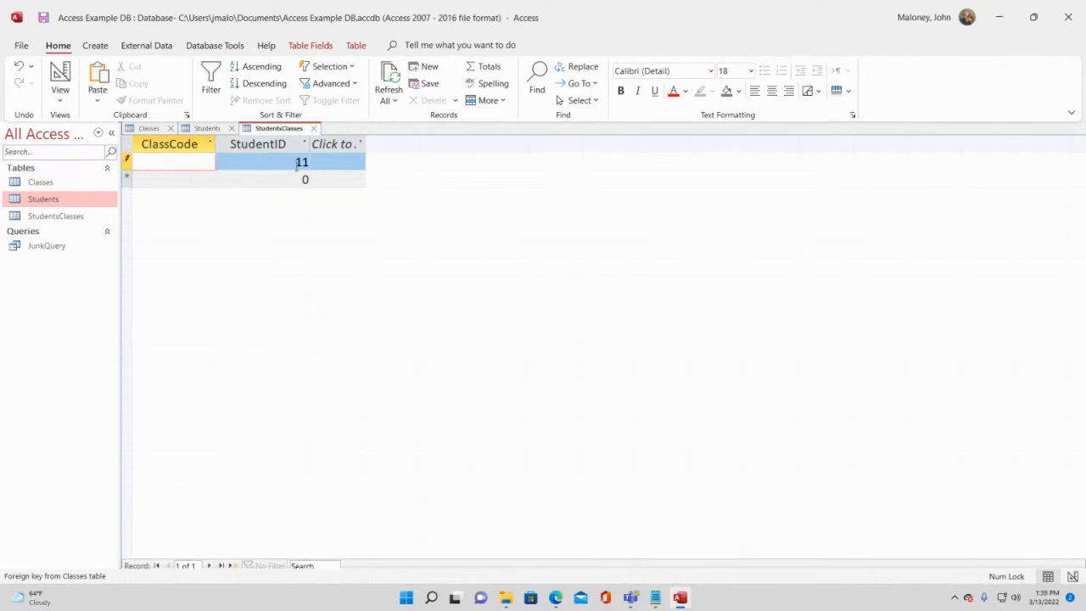
pyautogui.click(298, 163)
pyautogui.press('BackSpace')
pyautogui.press('BackSpace')
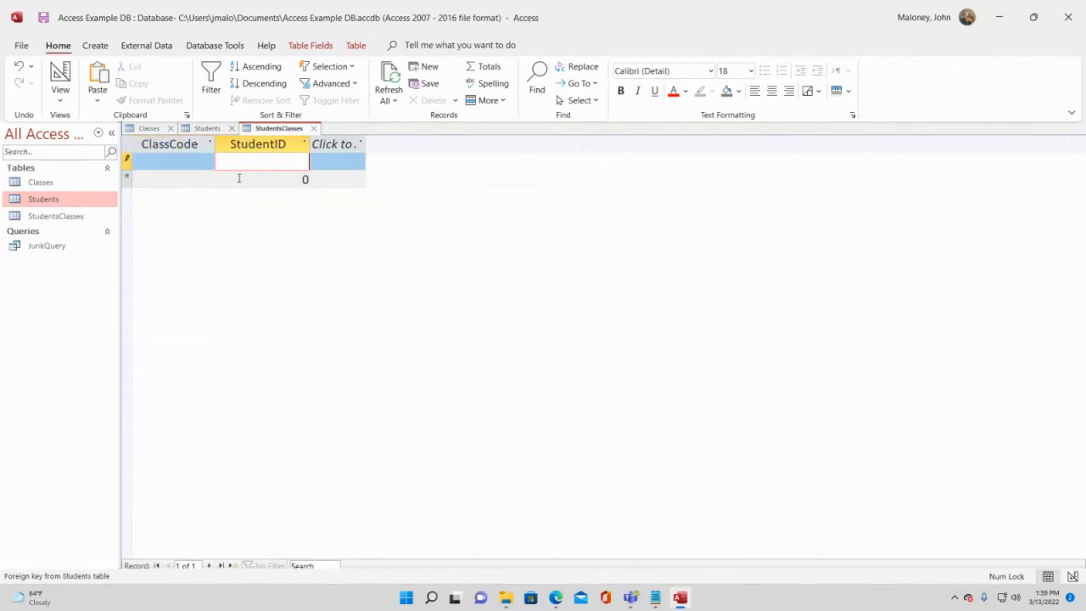
pyautogui.click(187, 165)
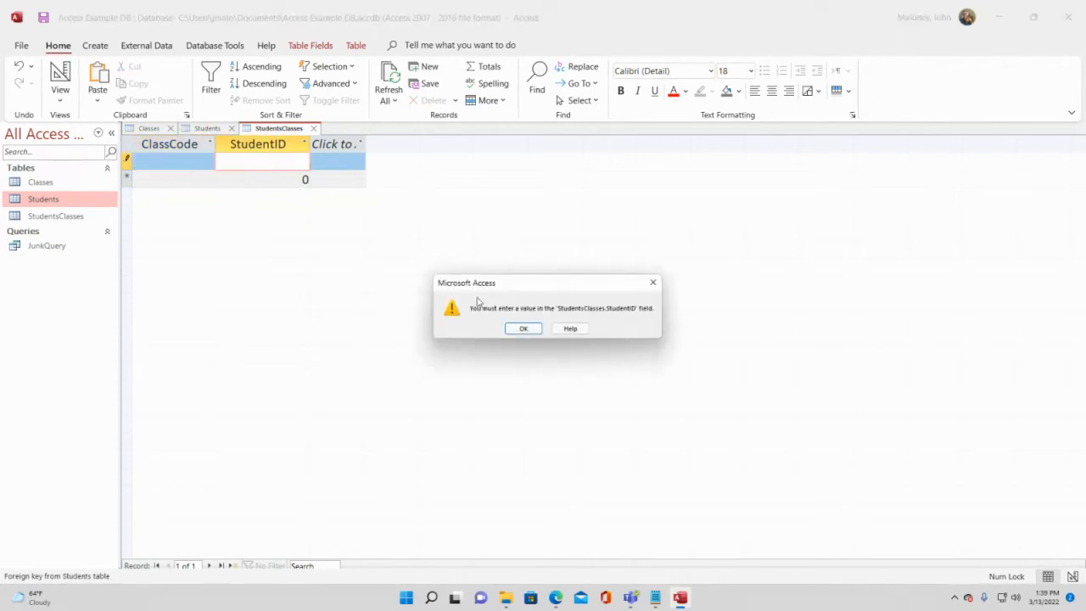
pyautogui.click(519, 329)
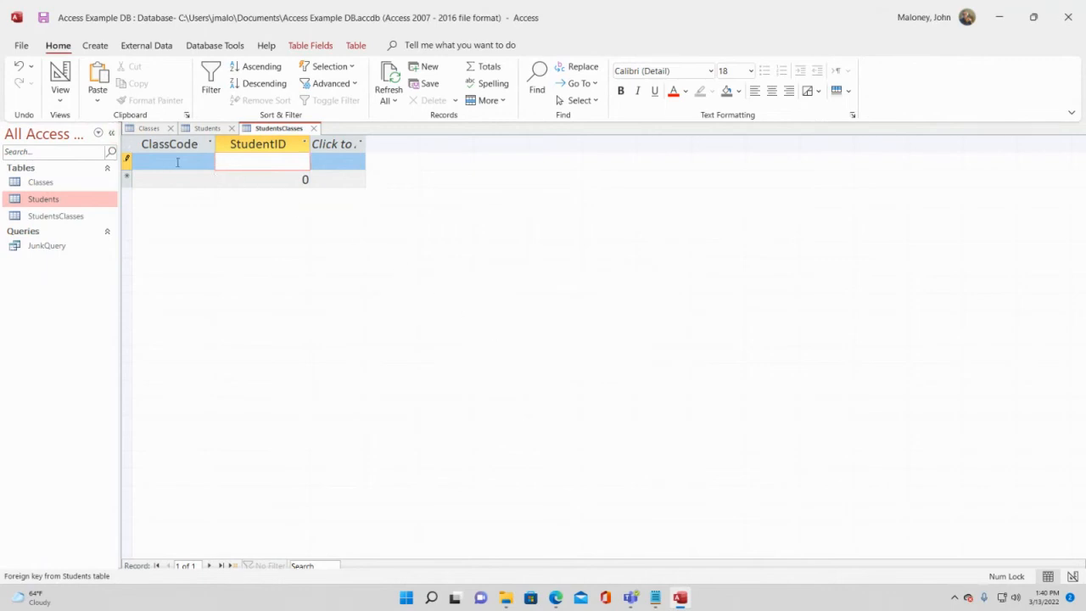
# Fill in the first StudentsClasses record with StudentID 1 and ClassCode CGS2108
pyautogui.write('1')
pyautogui.click(179, 158)
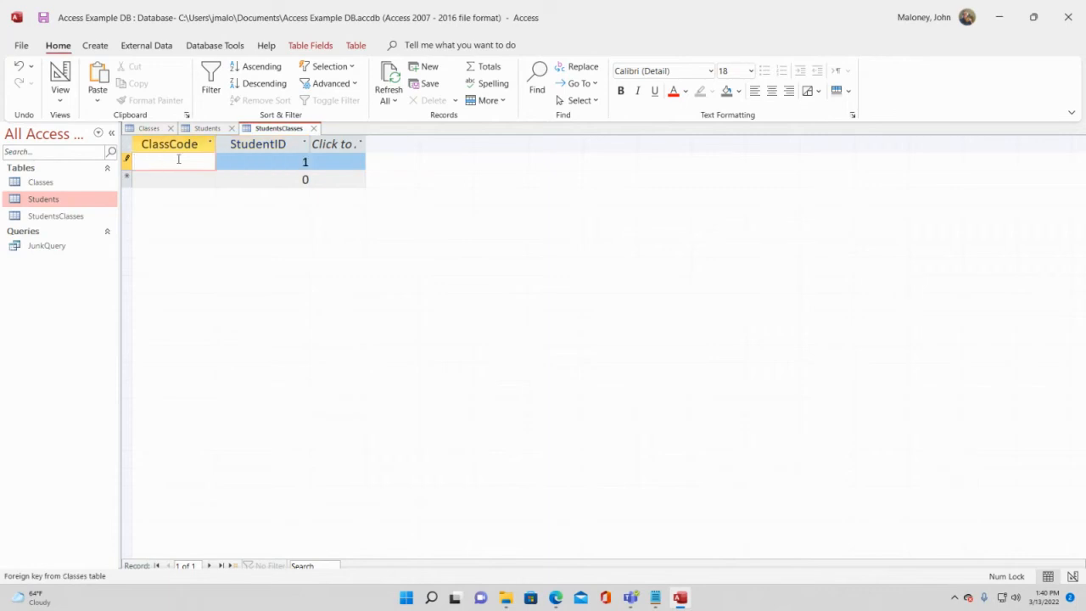
pyautogui.write('CGS2108')
pyautogui.press('Tab')
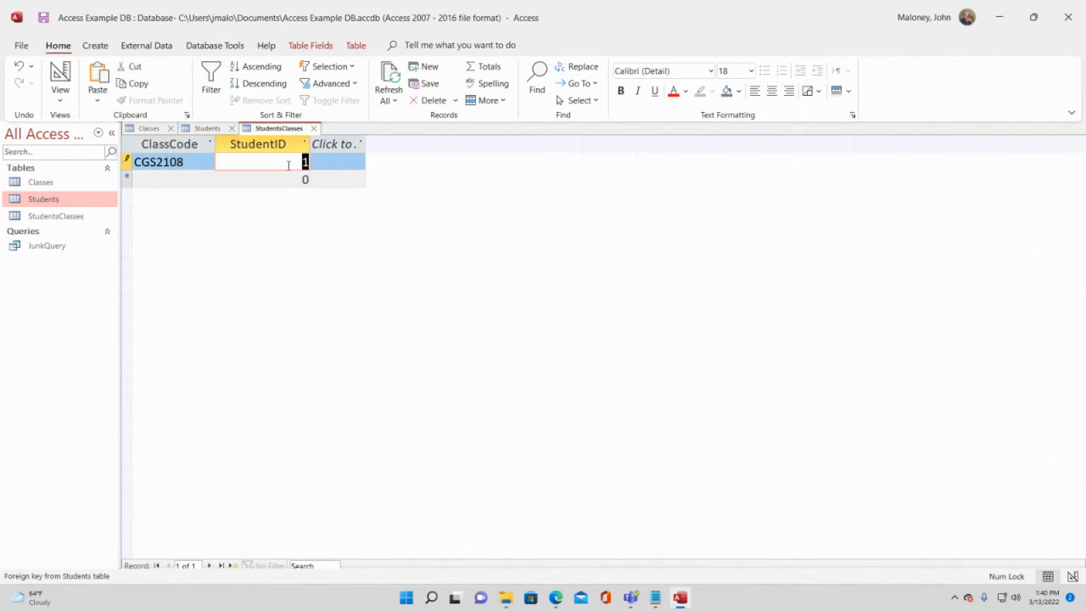
pyautogui.press('Tab')
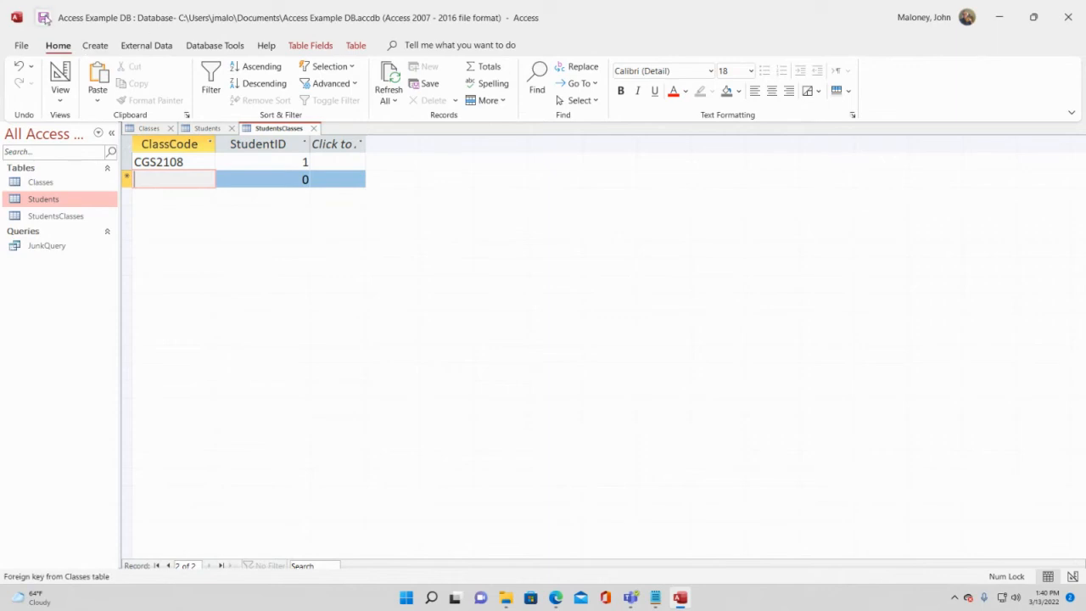
# Close all open tables and open the Relationships window of the database
pyautogui.click(68, 215)
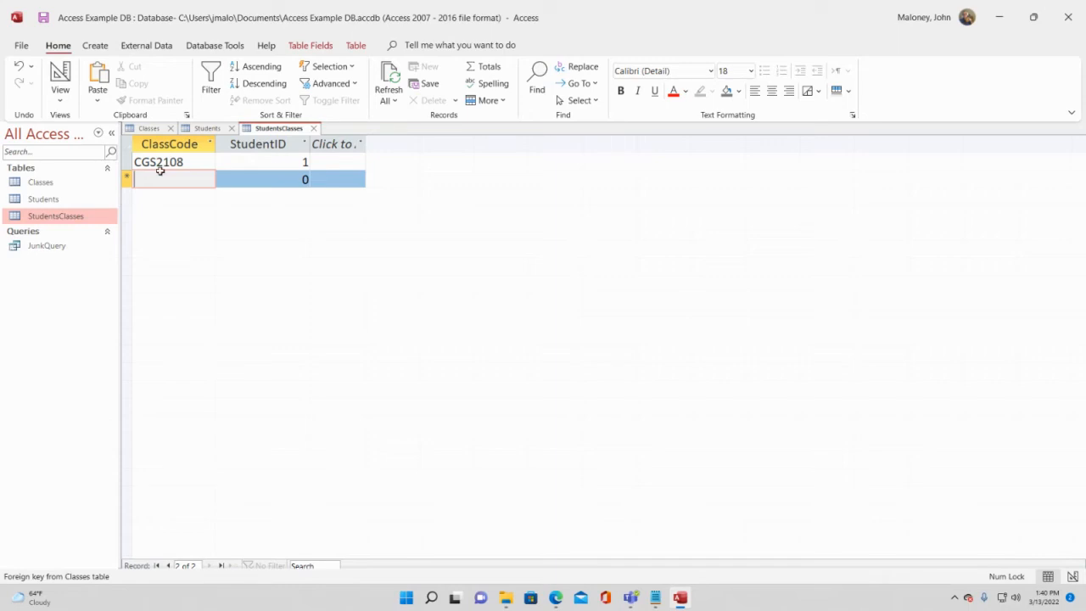
pyautogui.rightClick(266, 129)
pyautogui.click(319, 178)
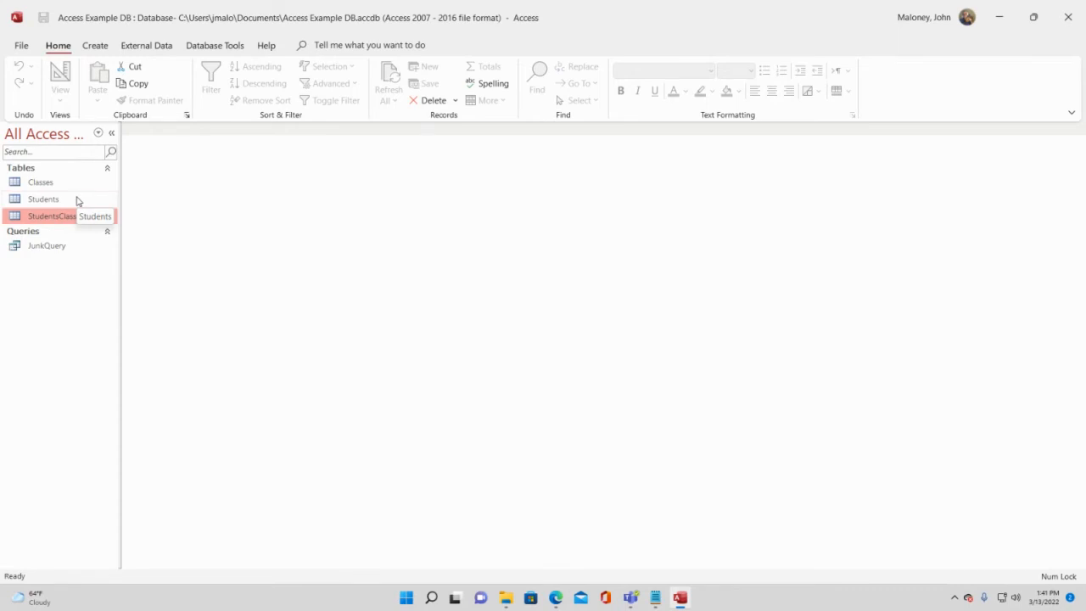
pyautogui.click(217, 46)
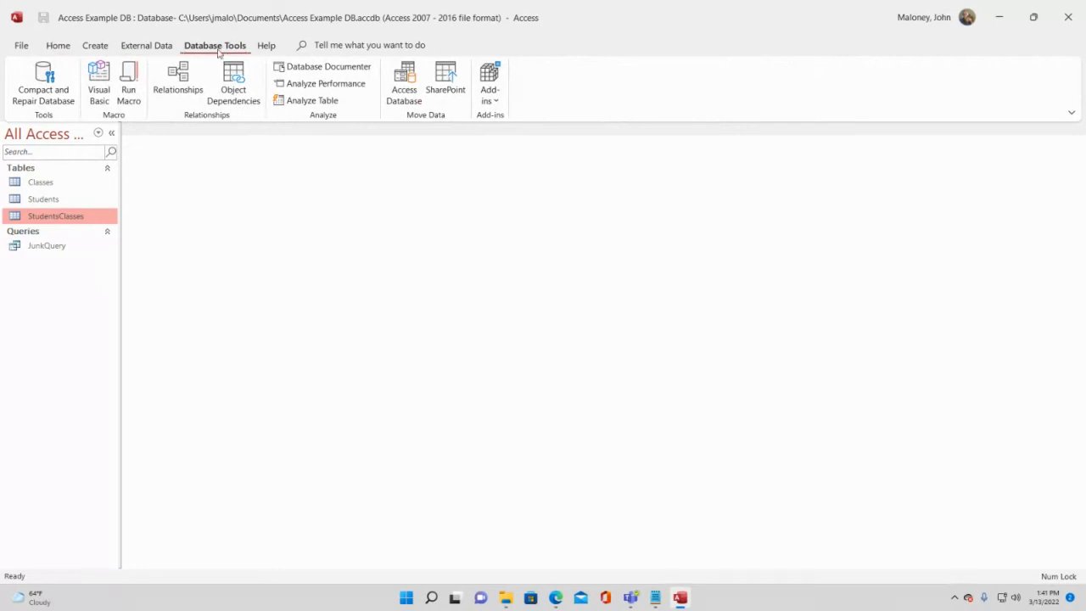
pyautogui.click(171, 95)
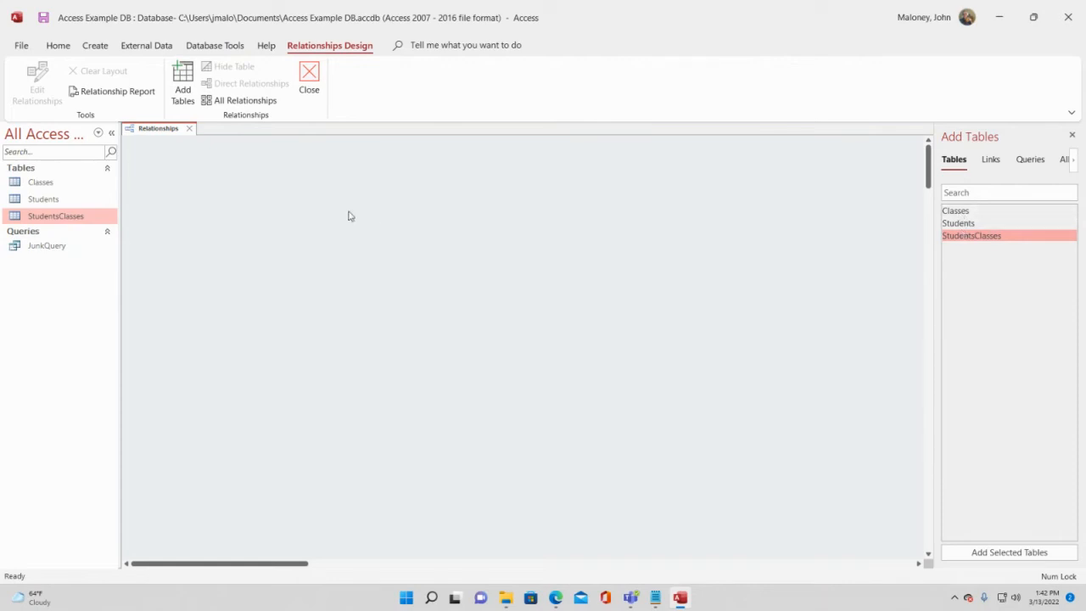
# Add the Classes, Students and StudentsClasses tables to the relationships layout
pyautogui.click(958, 214)
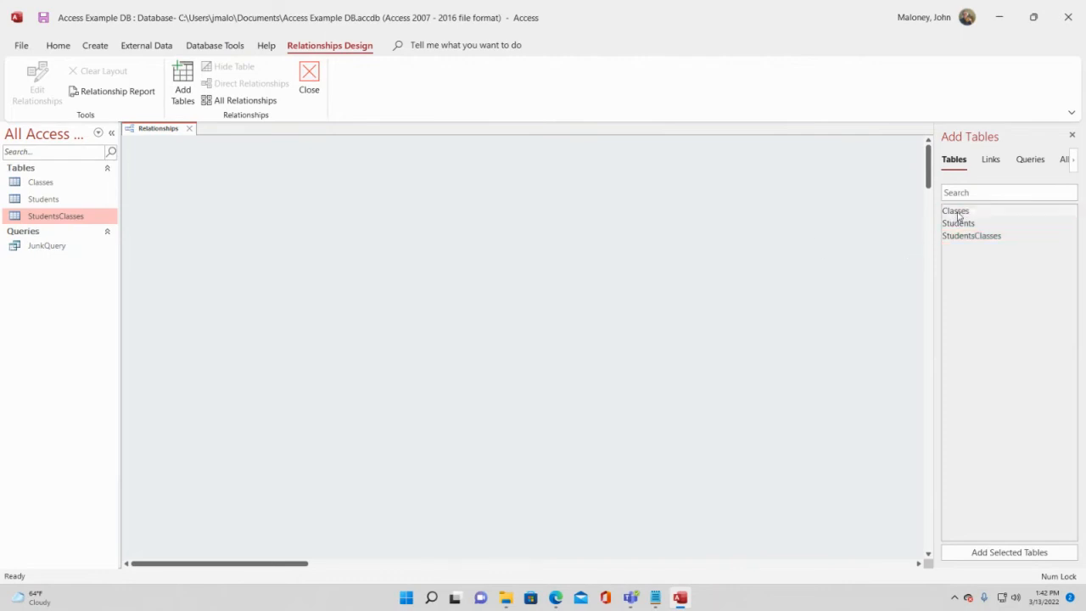
pyautogui.doubleClick(958, 212)
pyautogui.doubleClick(958, 223)
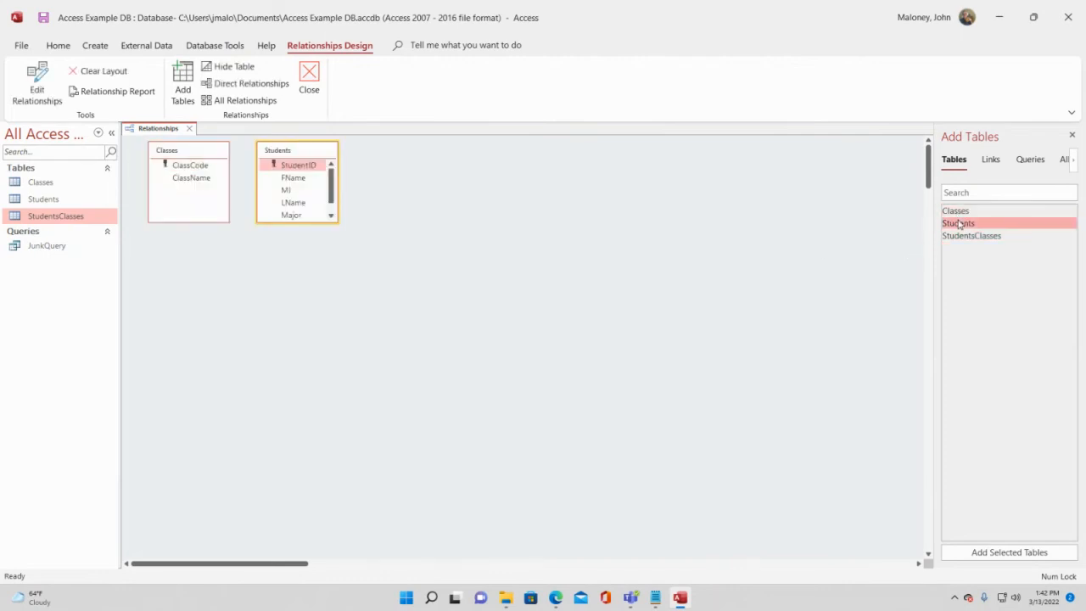
pyautogui.doubleClick(959, 236)
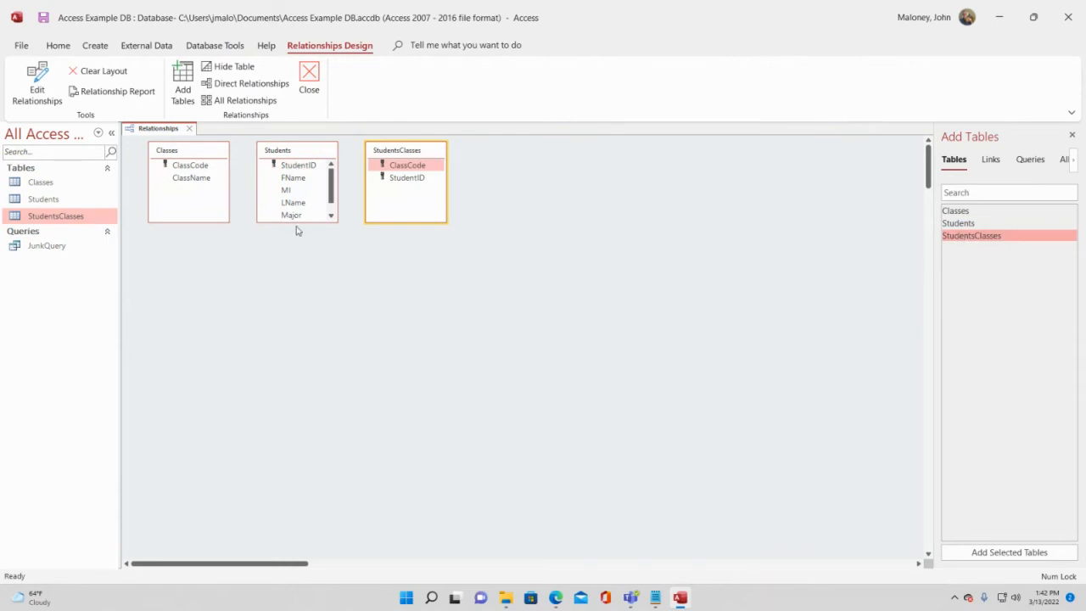
# Arrange the layout with StudentsClasses below and between Classes and Students, and lengthen the Students box to show all fields and Classes to match
pyautogui.moveTo(299, 223); pyautogui.dragTo(299, 250)
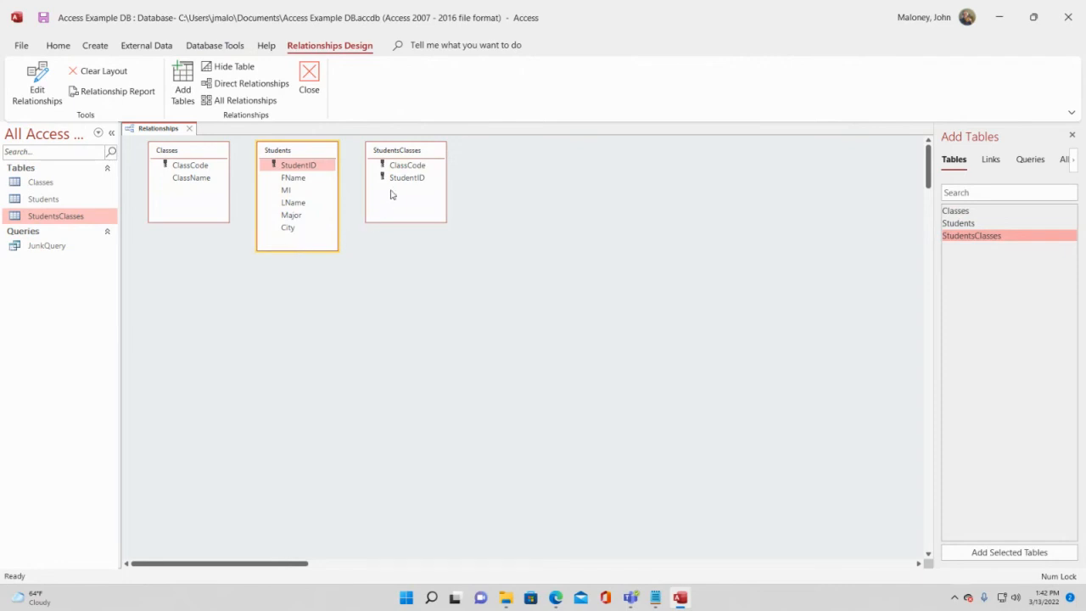
pyautogui.moveTo(314, 155); pyautogui.dragTo(511, 152)
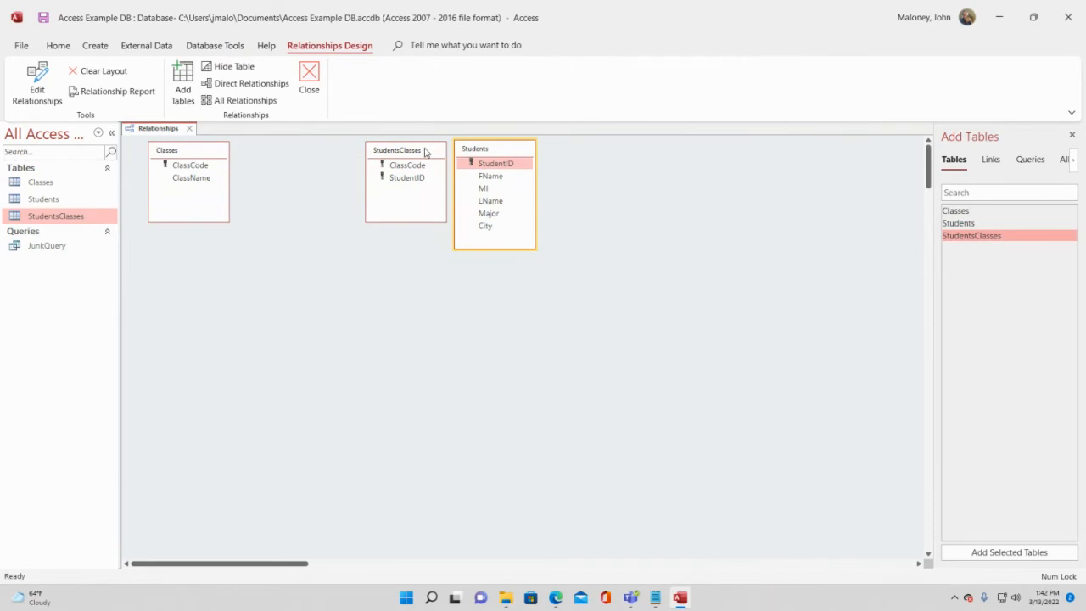
pyautogui.moveTo(424, 153); pyautogui.dragTo(346, 295)
pyautogui.moveTo(509, 159); pyautogui.dragTo(449, 153)
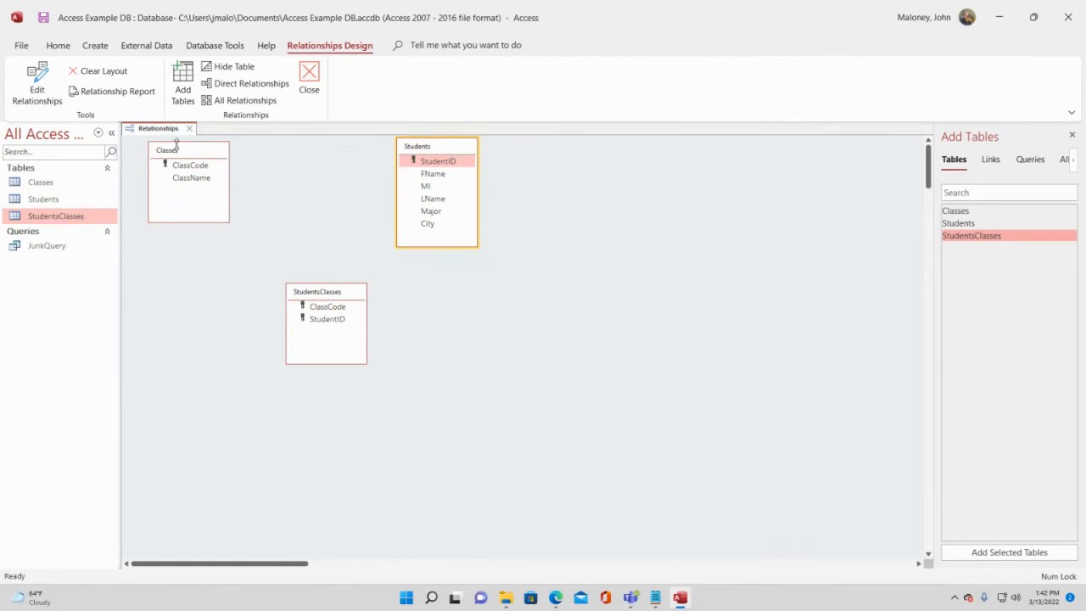
pyautogui.moveTo(179, 150); pyautogui.dragTo(203, 146)
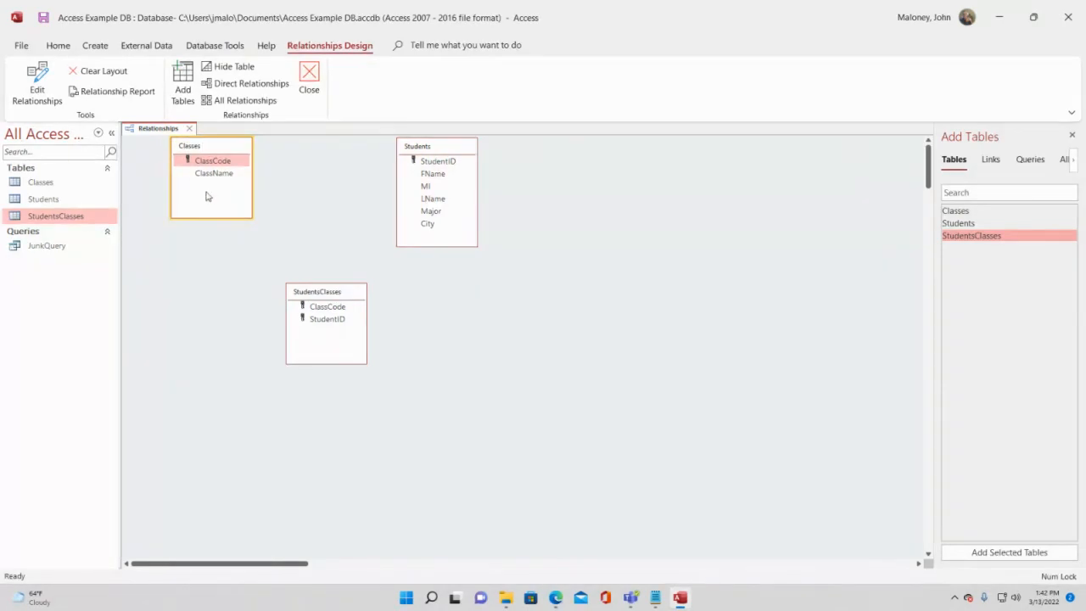
pyautogui.moveTo(221, 217); pyautogui.dragTo(225, 245)
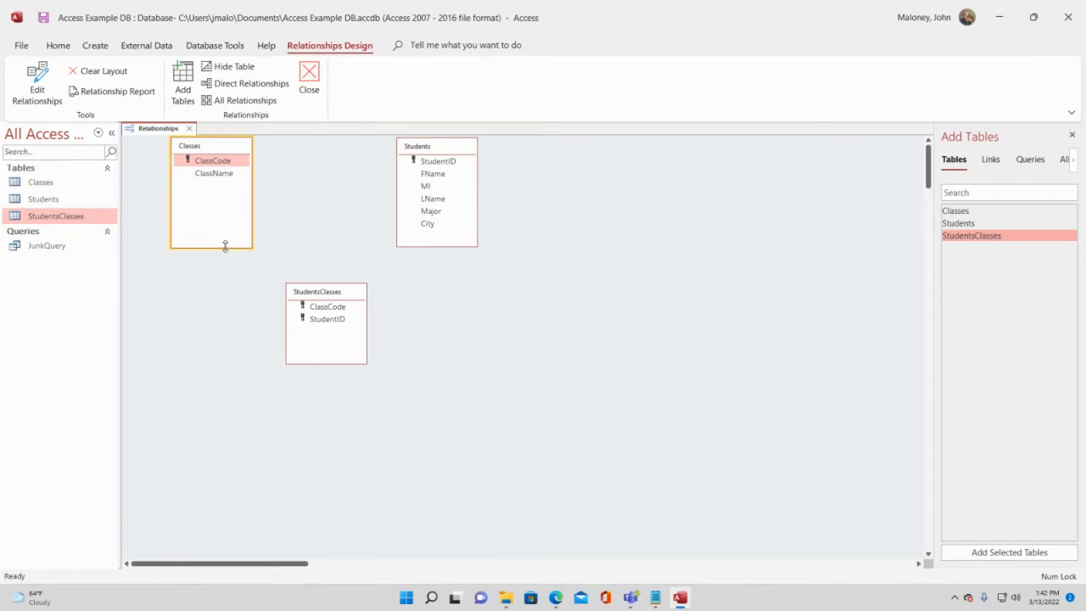
pyautogui.click(318, 258)
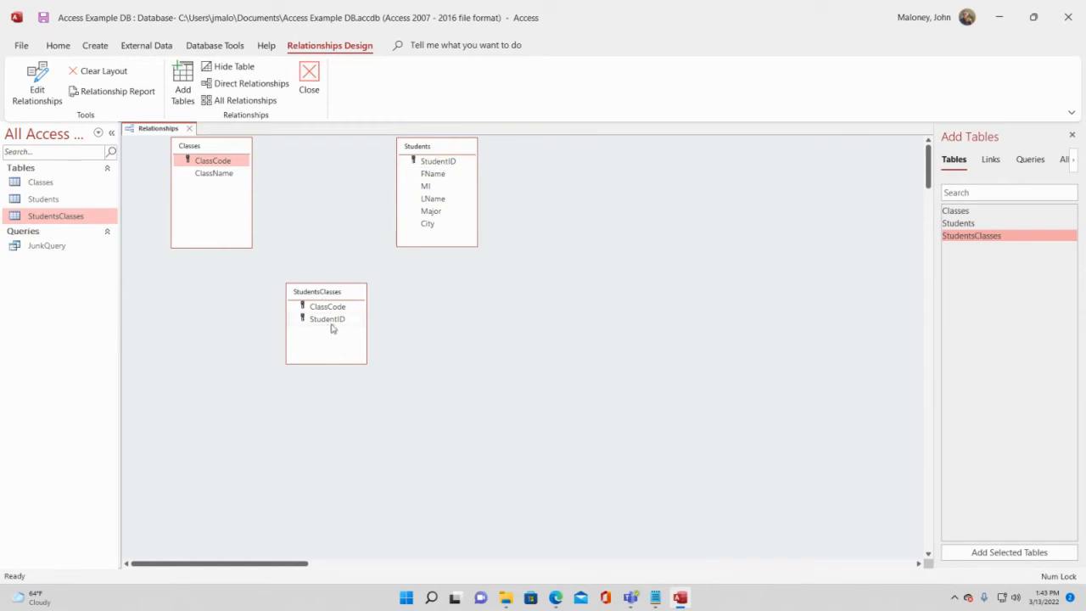
# Open the StudentsClasses table to review its fields and record, and close it again
pyautogui.doubleClick(54, 217)
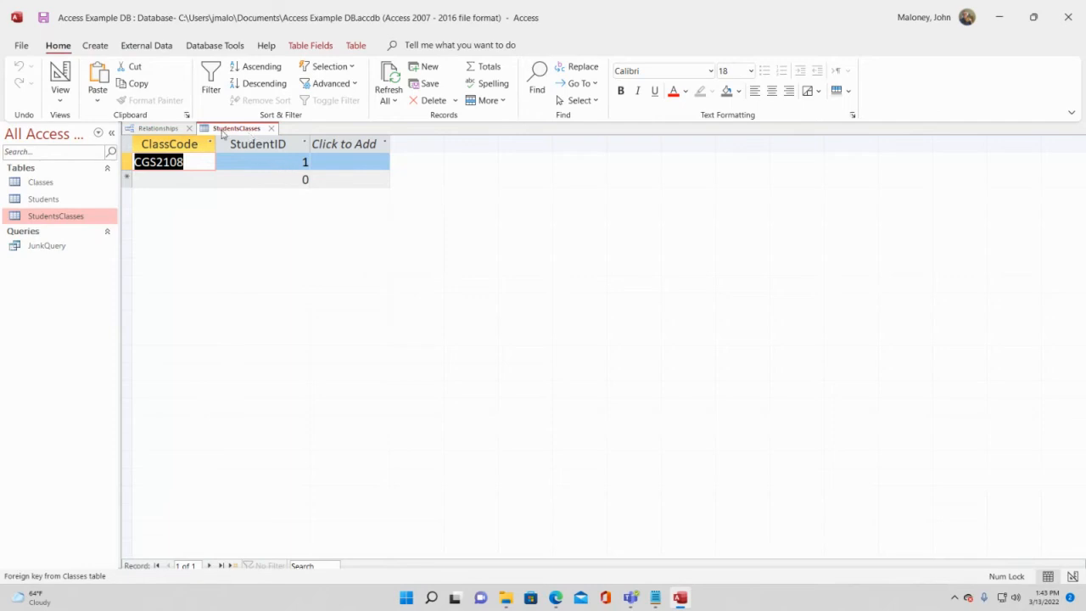
pyautogui.rightClick(251, 133)
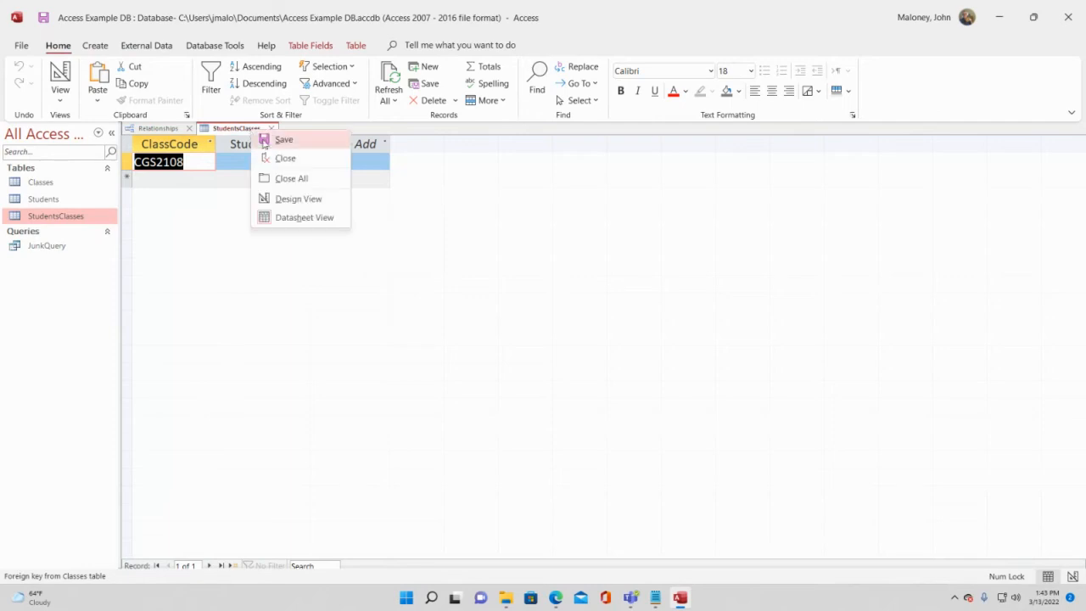
pyautogui.click(285, 159)
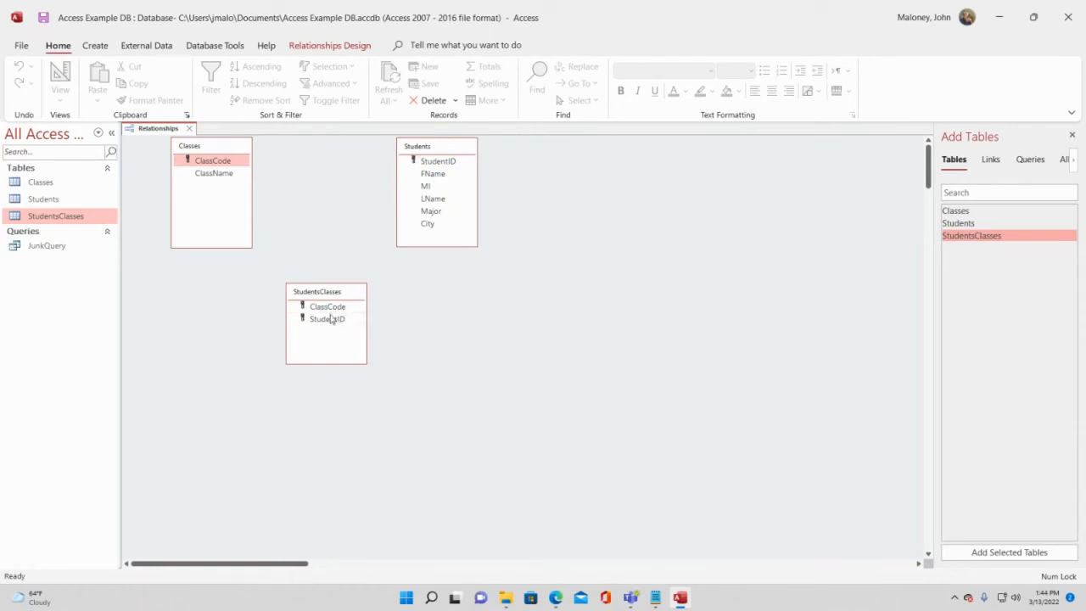
pyautogui.click(217, 163)
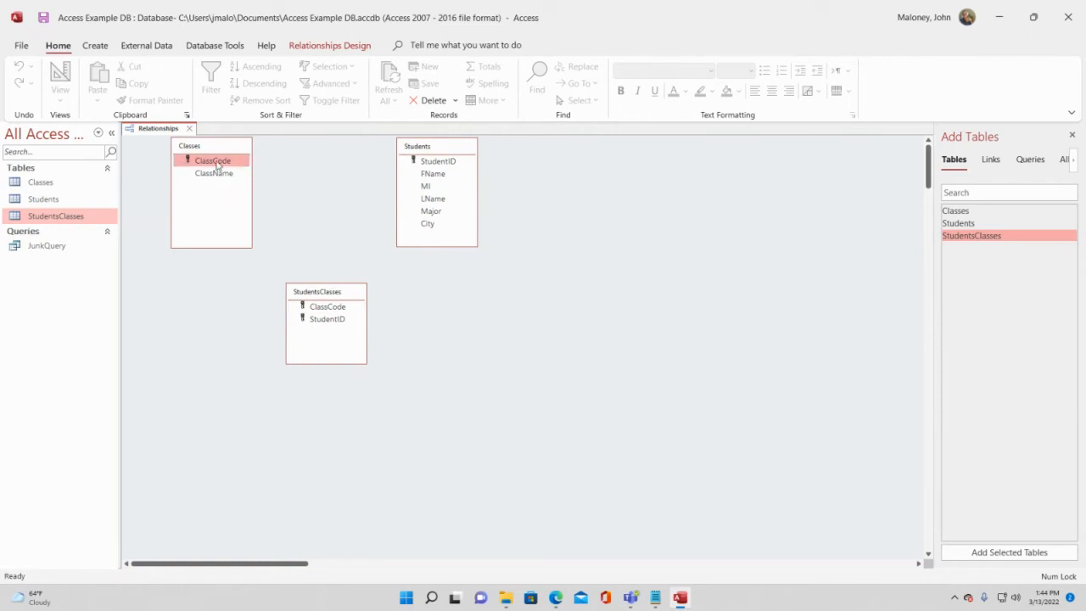
pyautogui.moveTo(217, 166)
pyautogui.mouseDown()
pyautogui.moveTo(230, 211)
pyautogui.moveTo(213, 204)
pyautogui.moveTo(213, 179)
pyautogui.moveTo(215, 221)
pyautogui.moveTo(213, 207)
pyautogui.moveTo(301, 206)
pyautogui.moveTo(230, 279)
pyautogui.moveTo(230, 376)
pyautogui.moveTo(390, 319)
pyautogui.moveTo(476, 252)
pyautogui.moveTo(678, 190)
pyautogui.moveTo(787, 382)
pyautogui.moveTo(302, 477)
pyautogui.moveTo(775, 422)
pyautogui.moveTo(396, 375)
pyautogui.moveTo(334, 336)
pyautogui.moveTo(336, 319)
pyautogui.moveTo(477, 187)
pyautogui.moveTo(396, 175)
pyautogui.moveTo(226, 191)
pyautogui.moveTo(345, 212)
pyautogui.moveTo(452, 412)
pyautogui.moveTo(331, 324)
pyautogui.moveTo(393, 228)
pyautogui.moveTo(427, 212)
pyautogui.moveTo(288, 218)
pyautogui.moveTo(225, 162)
pyautogui.mouseUp()
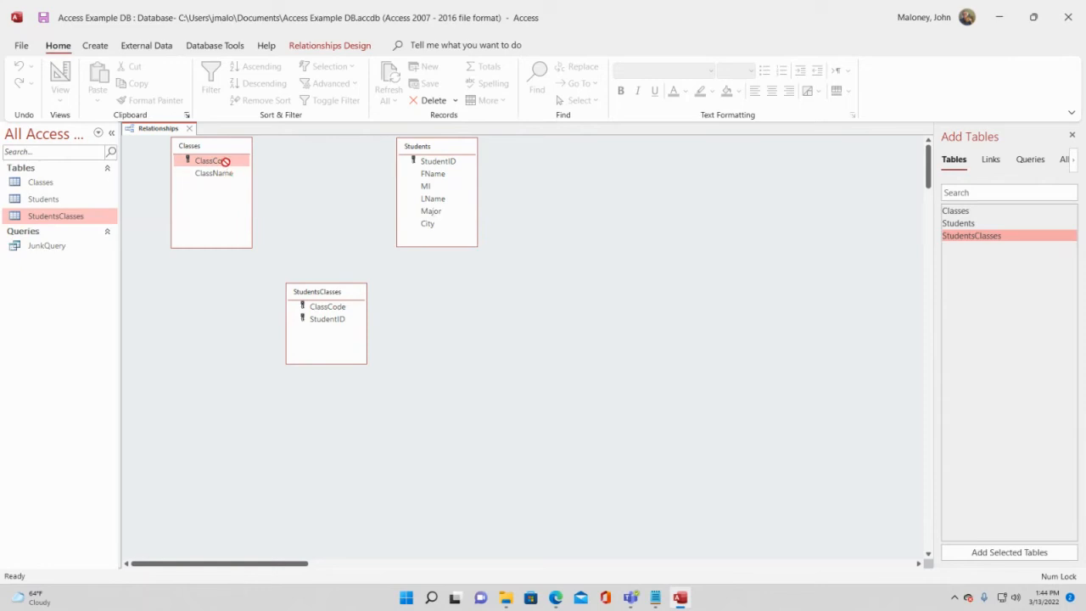
pyautogui.moveTo(225, 161); pyautogui.dragTo(323, 323)
pyautogui.moveTo(323, 323)
pyautogui.mouseDown()
pyautogui.moveTo(327, 307)
pyautogui.moveTo(225, 165)
pyautogui.moveTo(280, 271)
pyautogui.moveTo(329, 321)
pyautogui.moveTo(323, 311)
pyautogui.mouseUp()
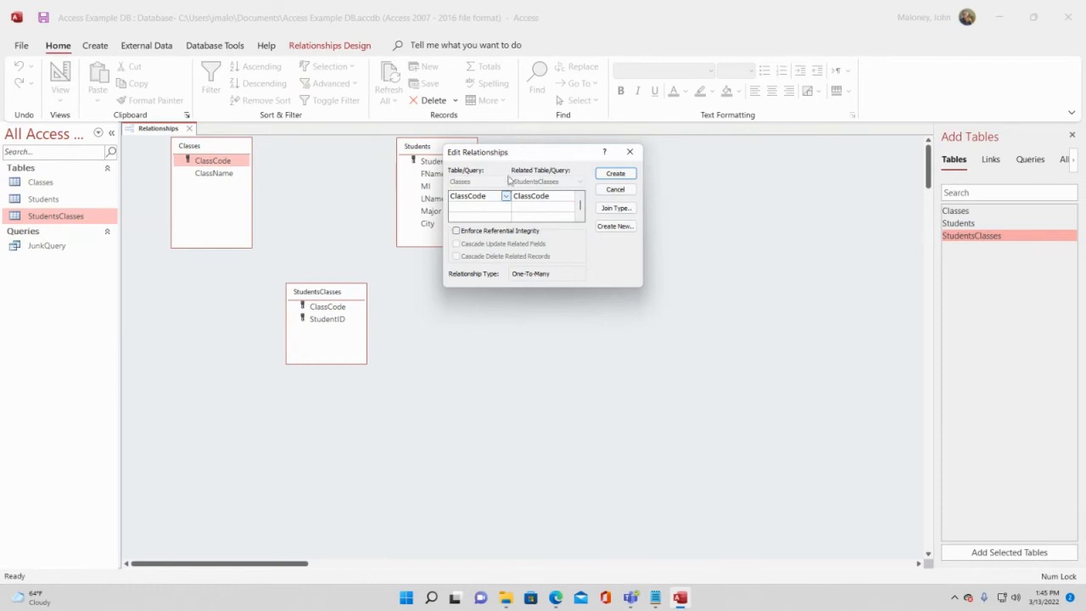
pyautogui.moveTo(538, 154); pyautogui.dragTo(533, 266)
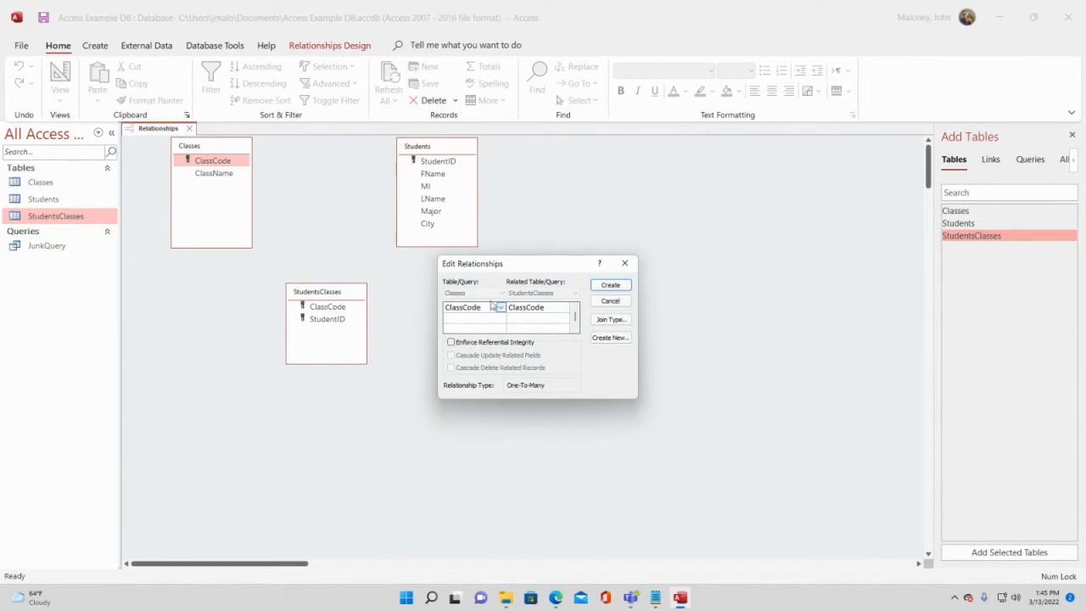
pyautogui.click(452, 342)
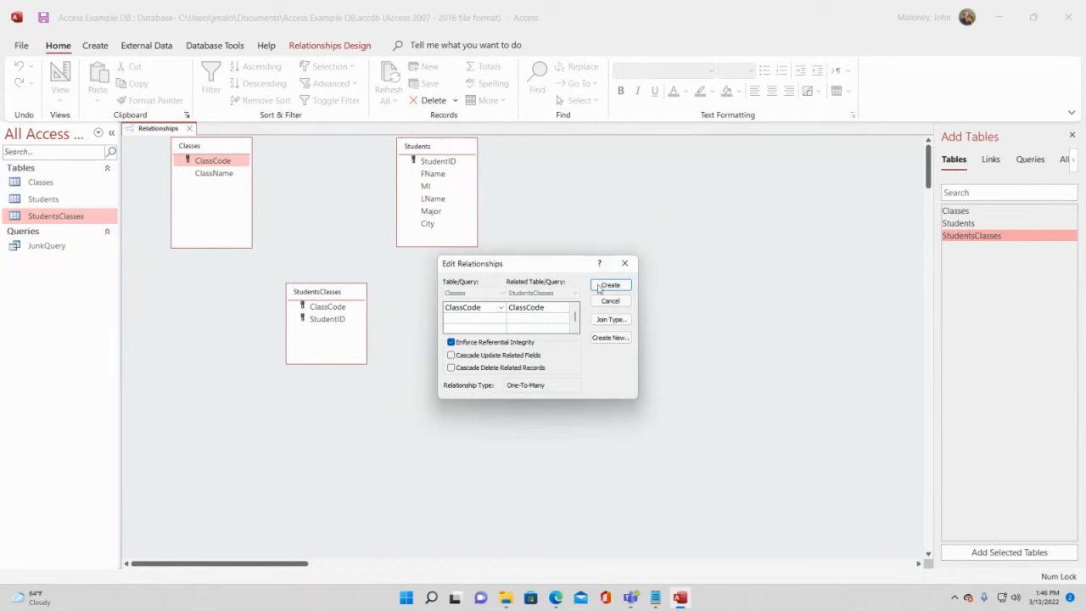
pyautogui.click(626, 264)
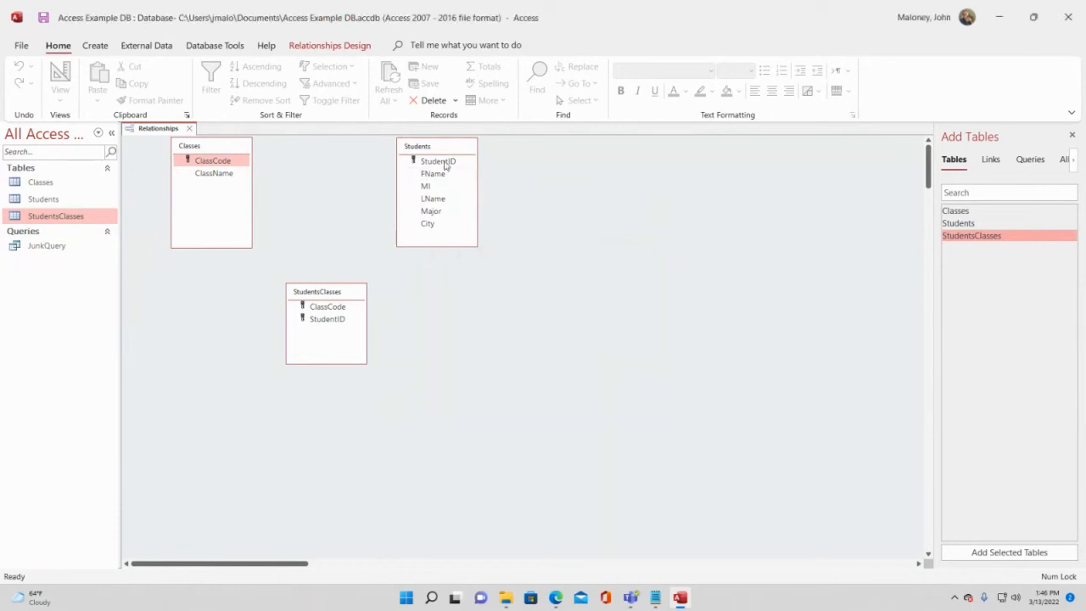
# Relate StudentID in Students to StudentID in StudentsClasses, enforcing referential integrity with cascading updates of related fields
pyautogui.moveTo(446, 165); pyautogui.dragTo(324, 320)
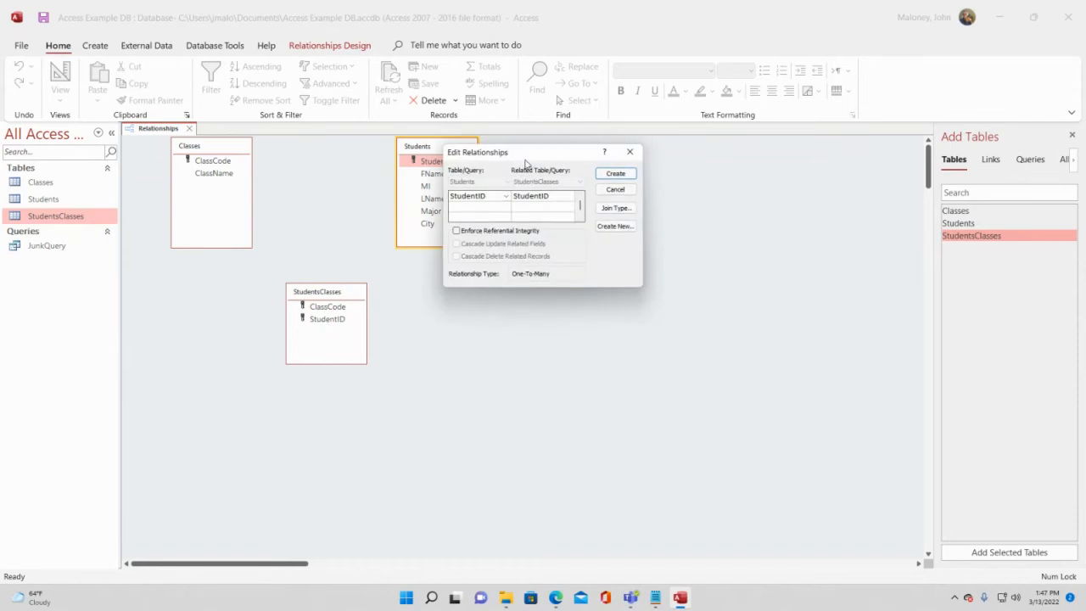
pyautogui.moveTo(526, 163); pyautogui.dragTo(482, 278)
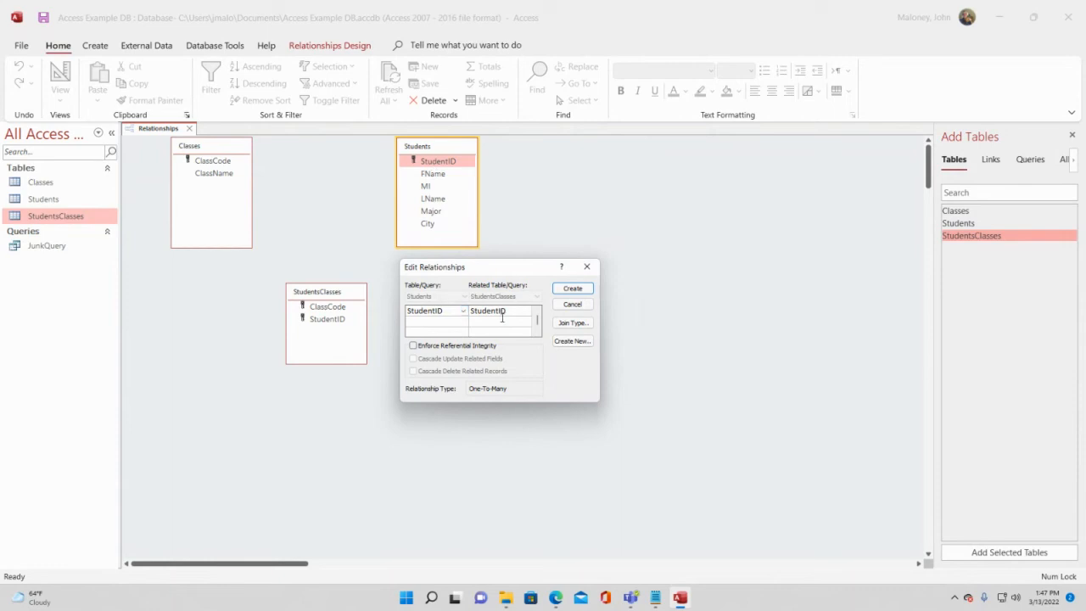
pyautogui.click(414, 346)
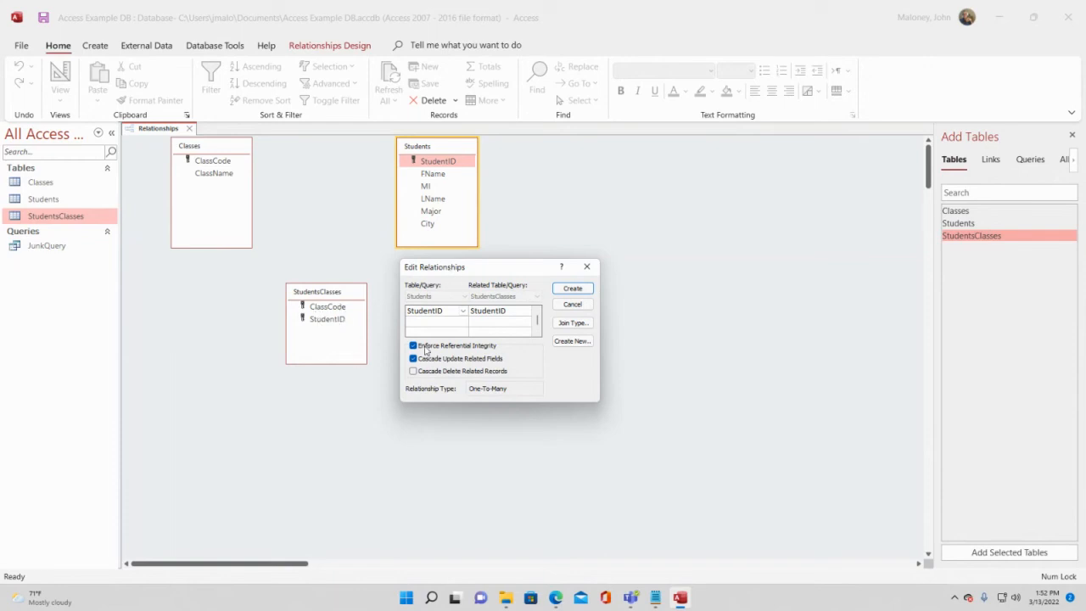
pyautogui.click(451, 315)
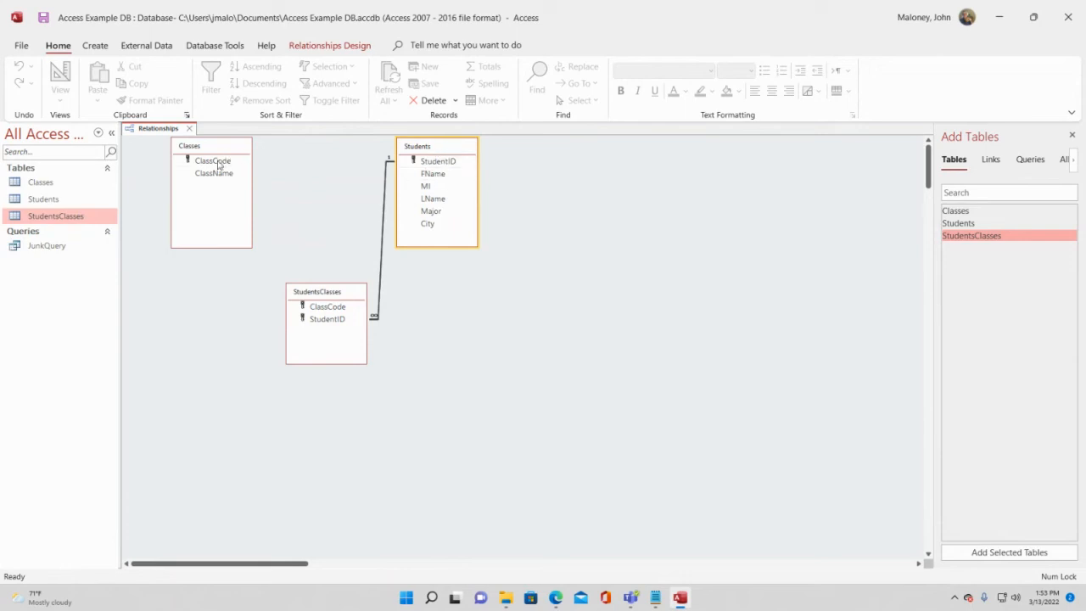
# Relate ClassCode in Classes to ClassCode in StudentsClasses, enforcing referential integrity with cascading updates of related fields
pyautogui.moveTo(218, 165); pyautogui.dragTo(319, 312)
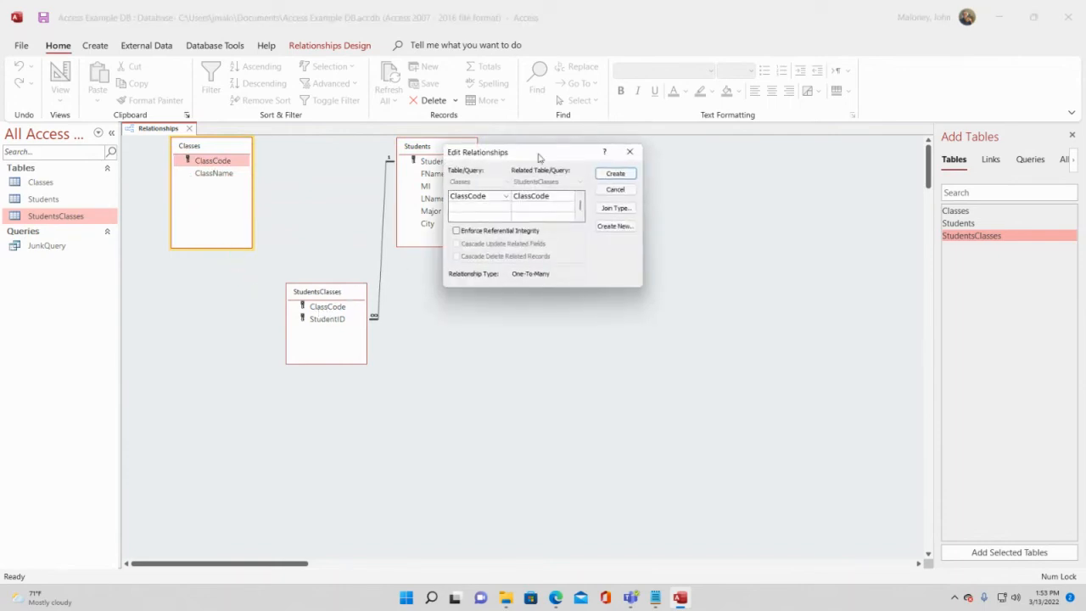
pyautogui.moveTo(541, 158); pyautogui.dragTo(501, 268)
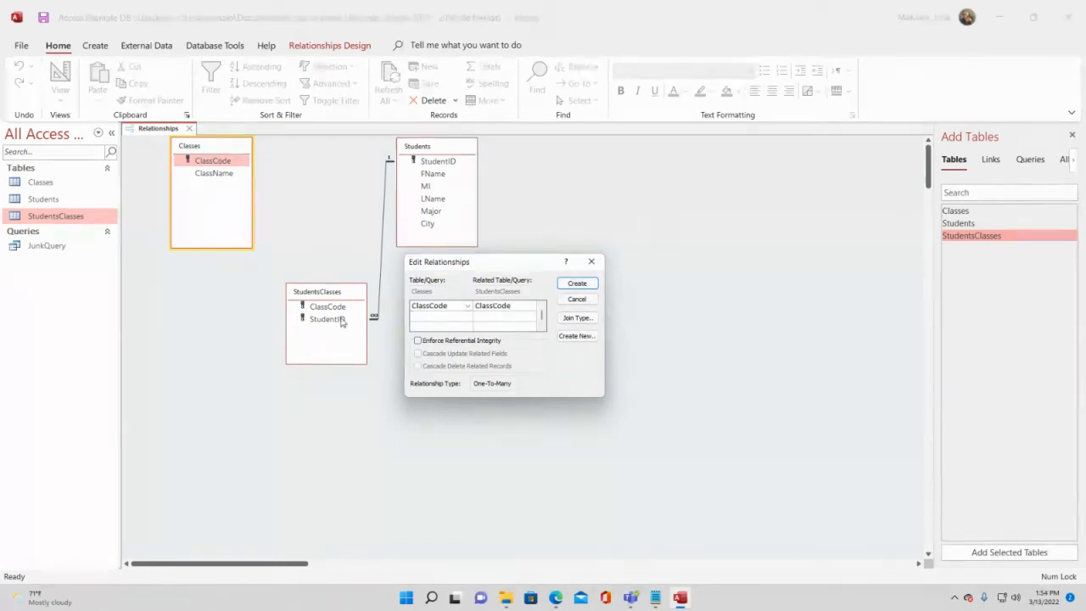
pyautogui.click(418, 340)
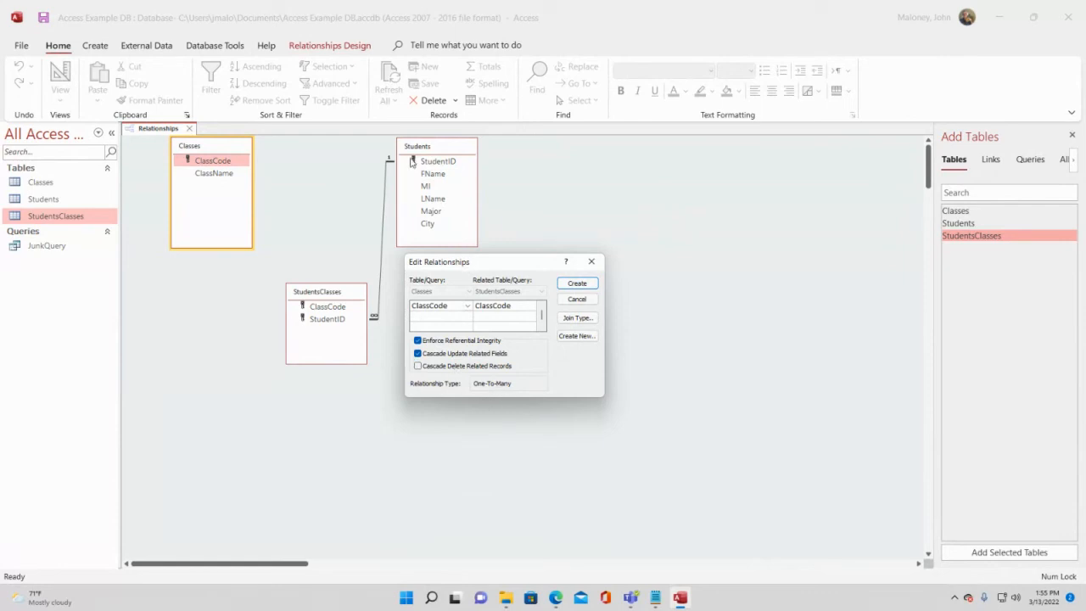
pyautogui.click(577, 283)
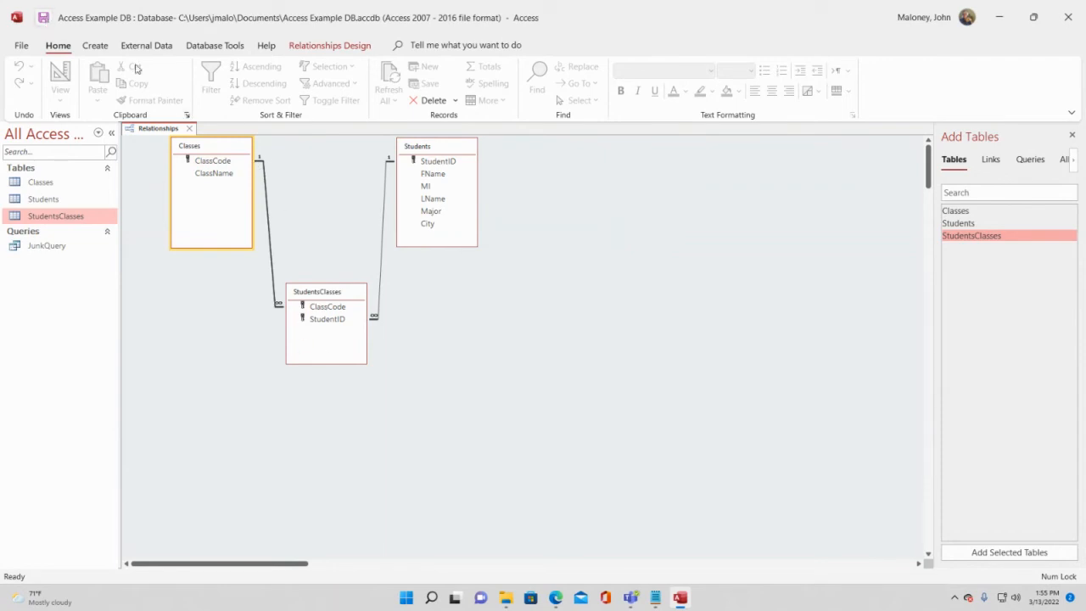
# Save and close the relationships layout, and open the Classes, Students and StudentsClasses tables
pyautogui.rightClick(154, 130)
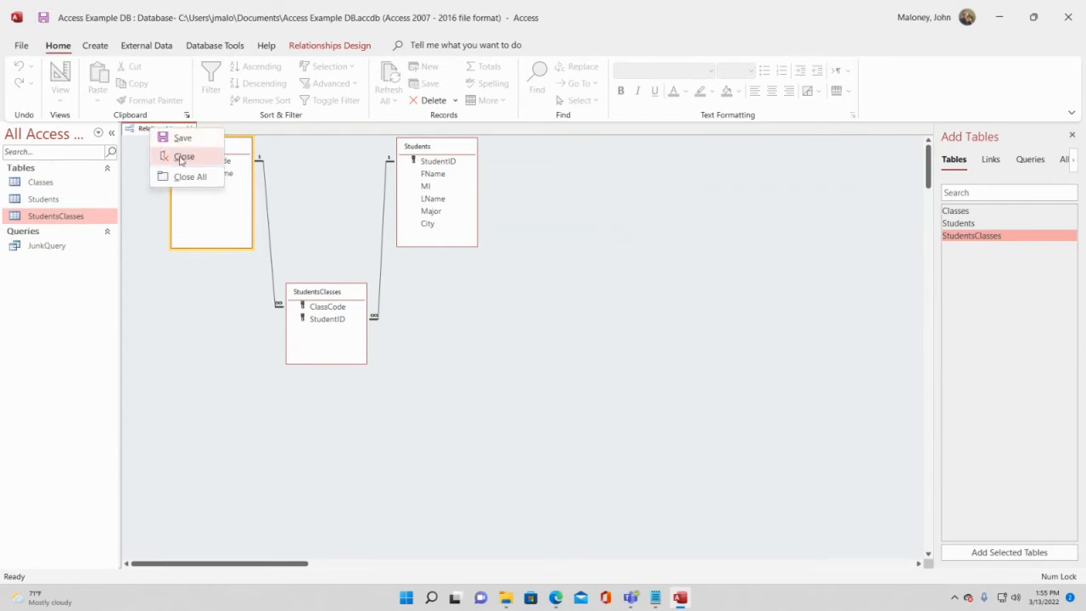
pyautogui.click(180, 156)
pyautogui.doubleClick(43, 182)
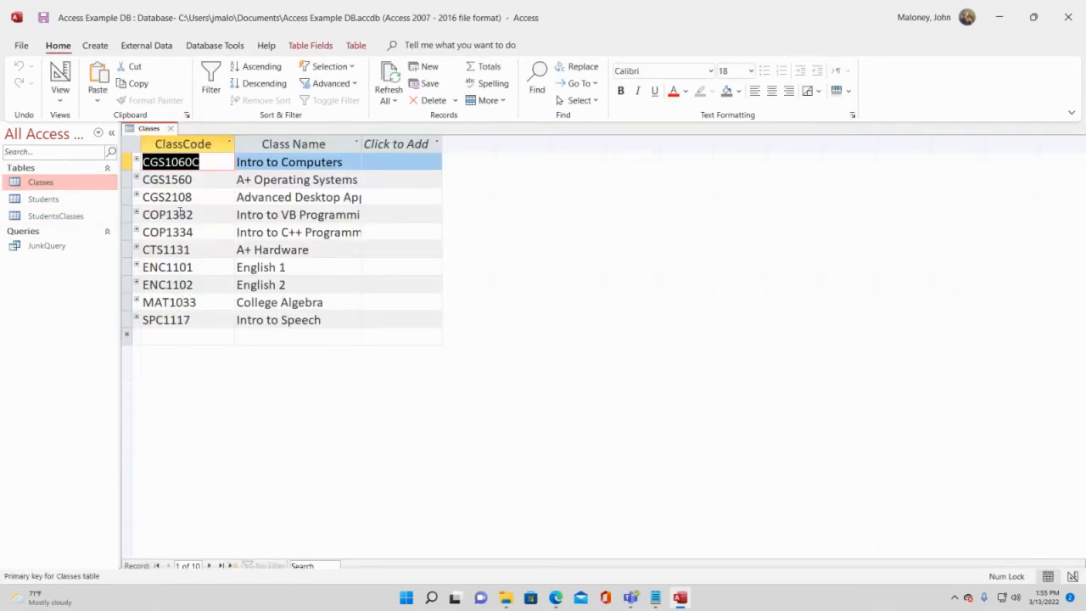
pyautogui.doubleClick(54, 201)
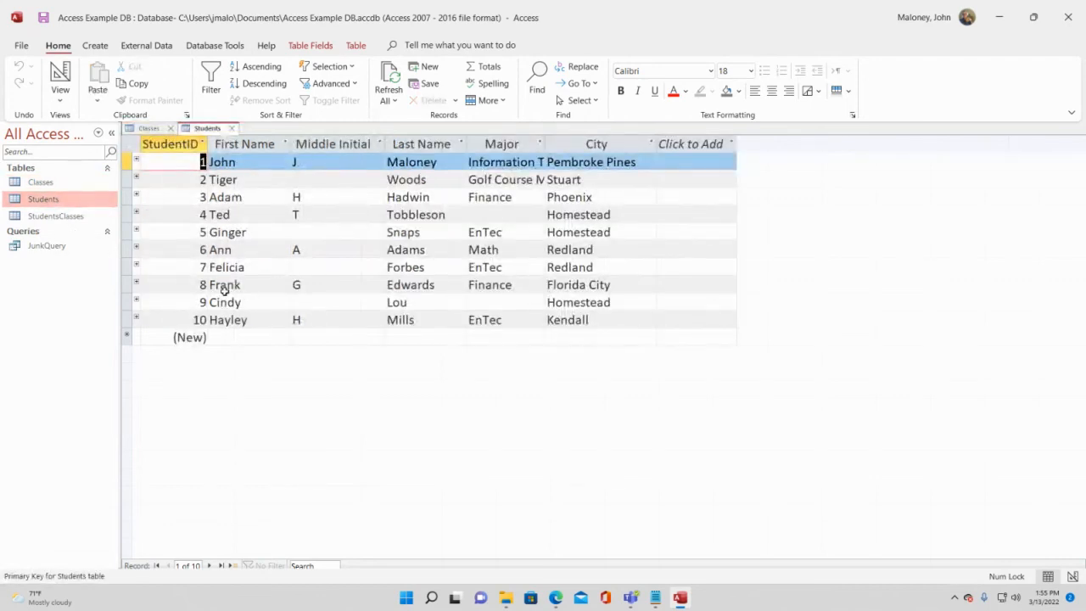
pyautogui.doubleClick(65, 217)
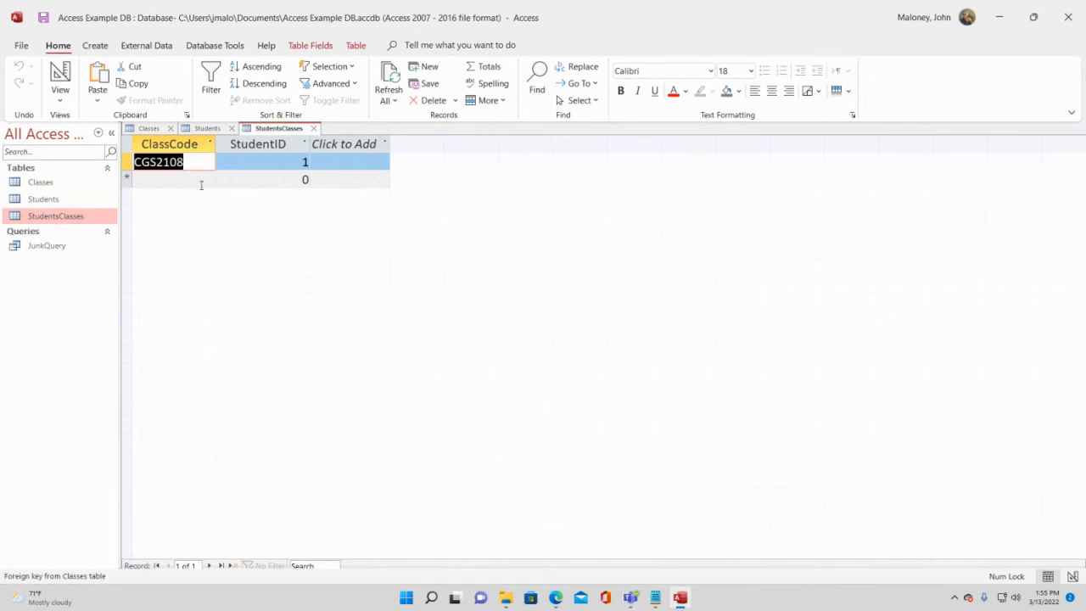
# Try to add a duplicate StudentsClasses record with ClassCode CGS2108 and StudentID 1
pyautogui.press('Tab')
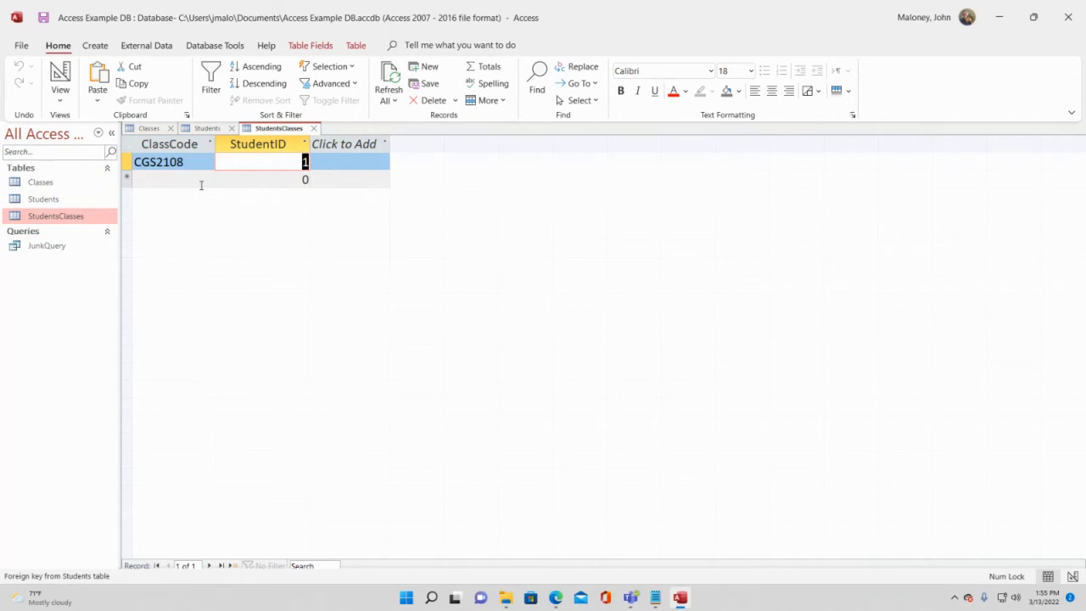
pyautogui.press('Tab')
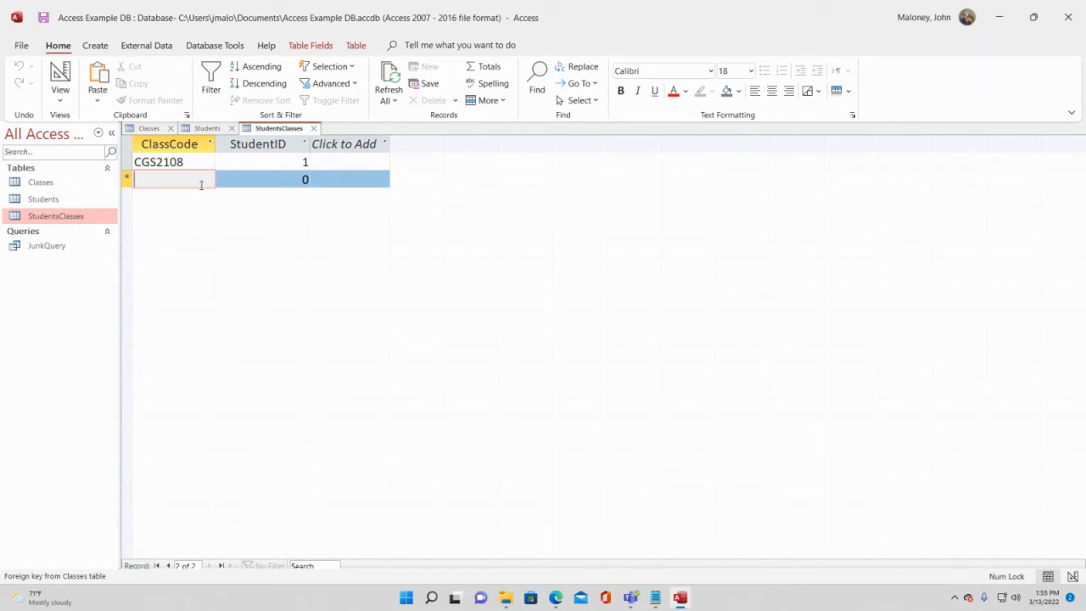
pyautogui.write('CGS2108')
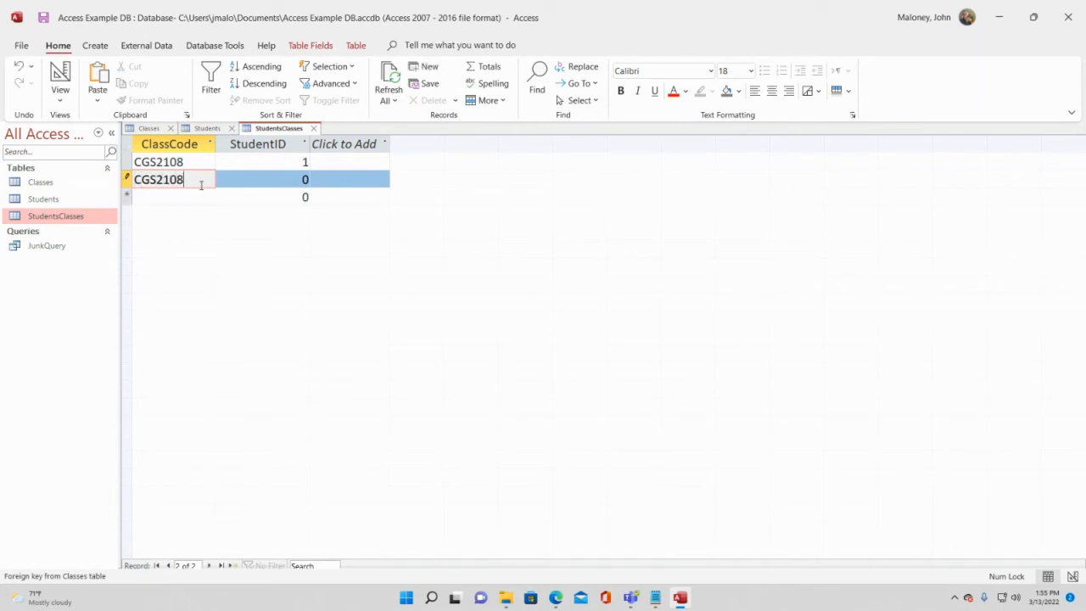
pyautogui.press('Tab')
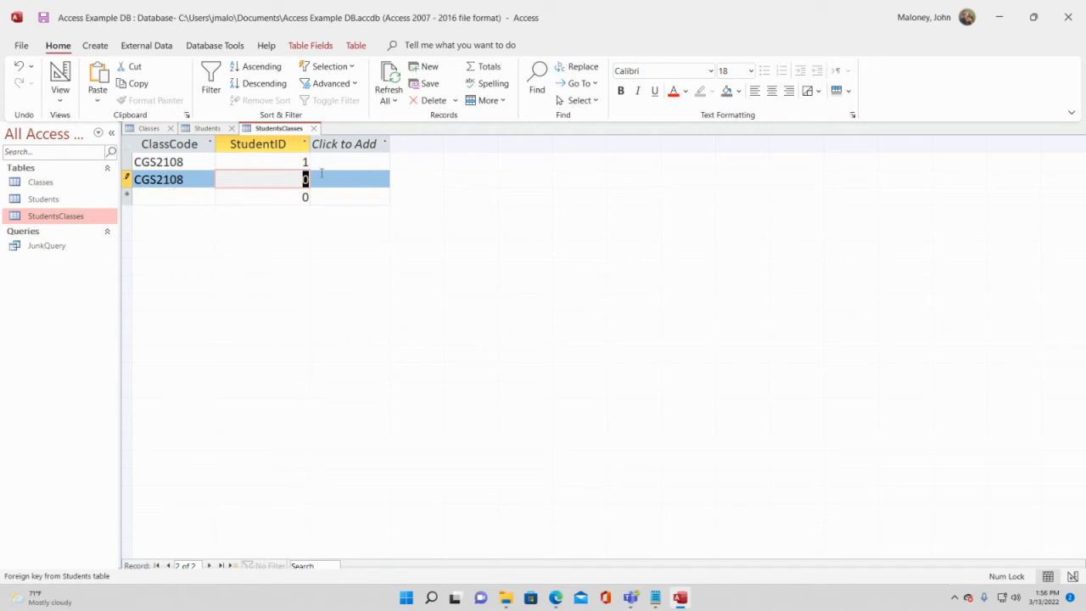
pyautogui.write('1')
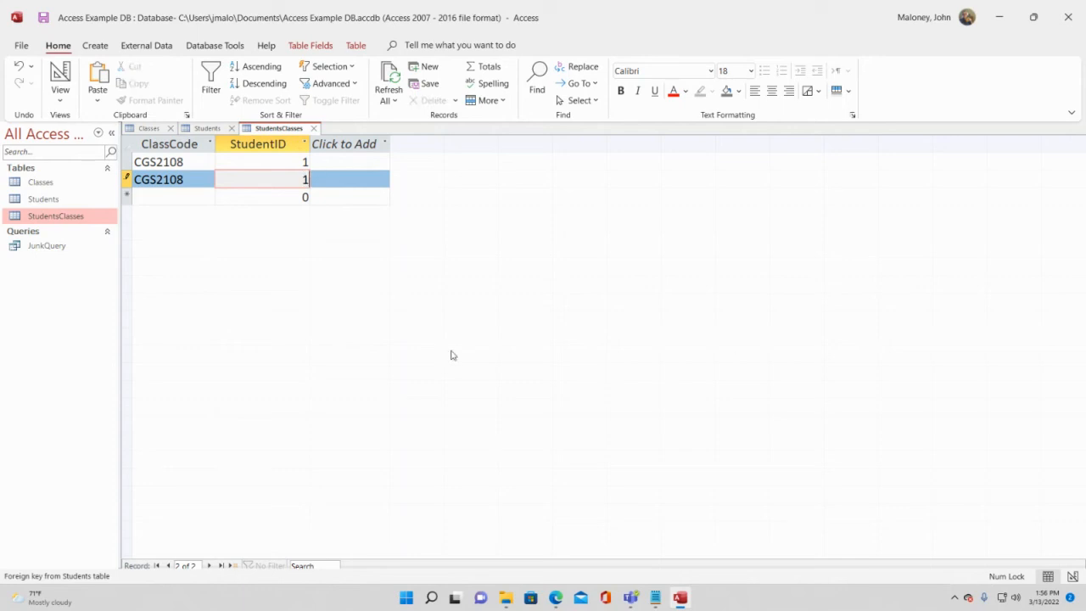
pyautogui.click(354, 296)
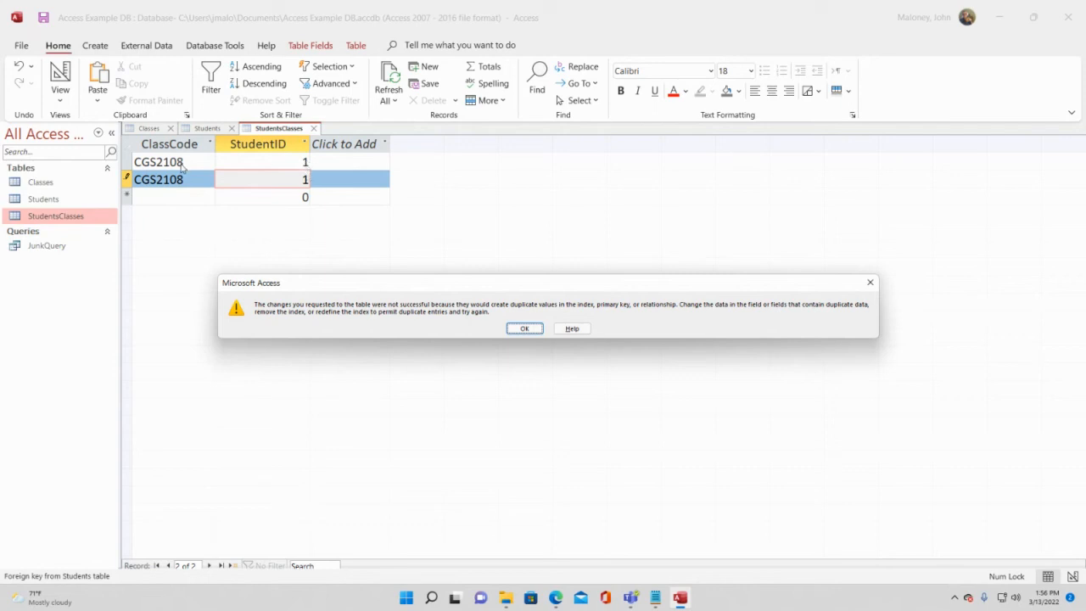
pyautogui.click(526, 330)
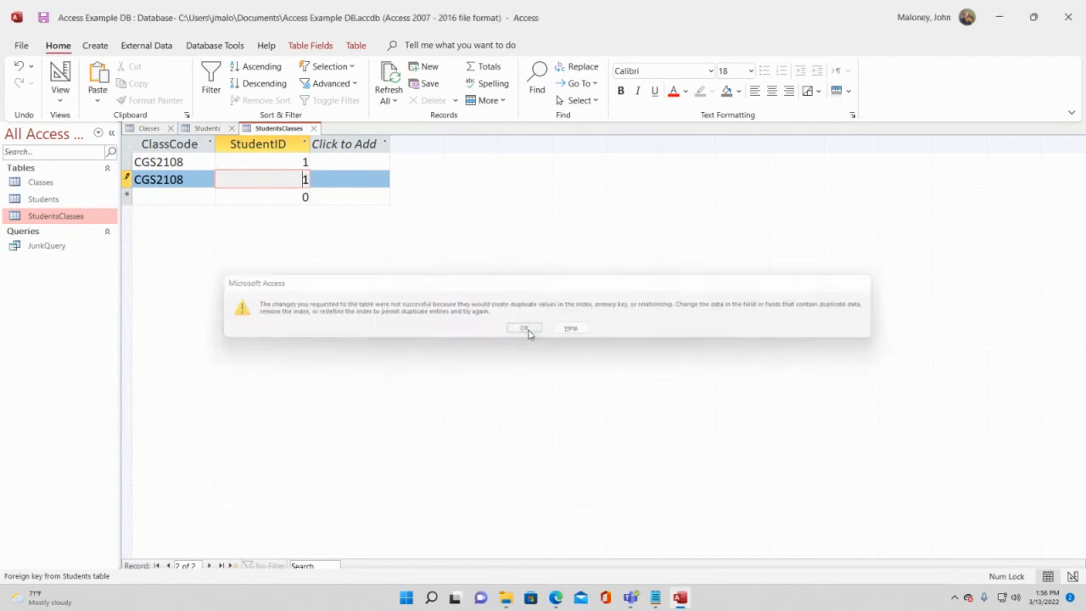
# Change the duplicate record's StudentID to 2, and add another CGS2108 record with StudentID 5
pyautogui.press('BackSpace')
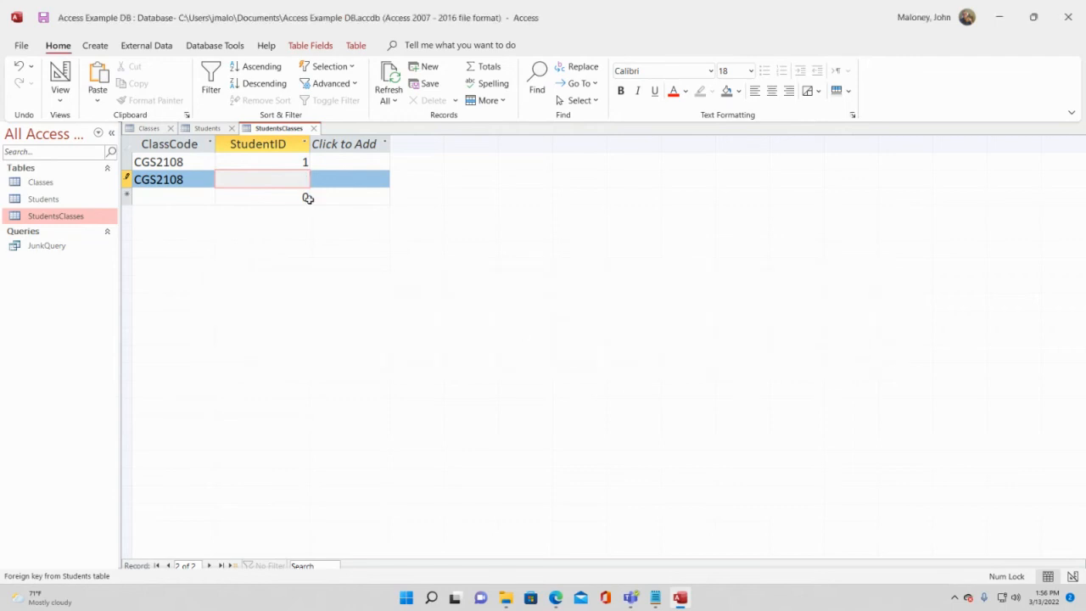
pyautogui.write('2')
pyautogui.press('Tab')
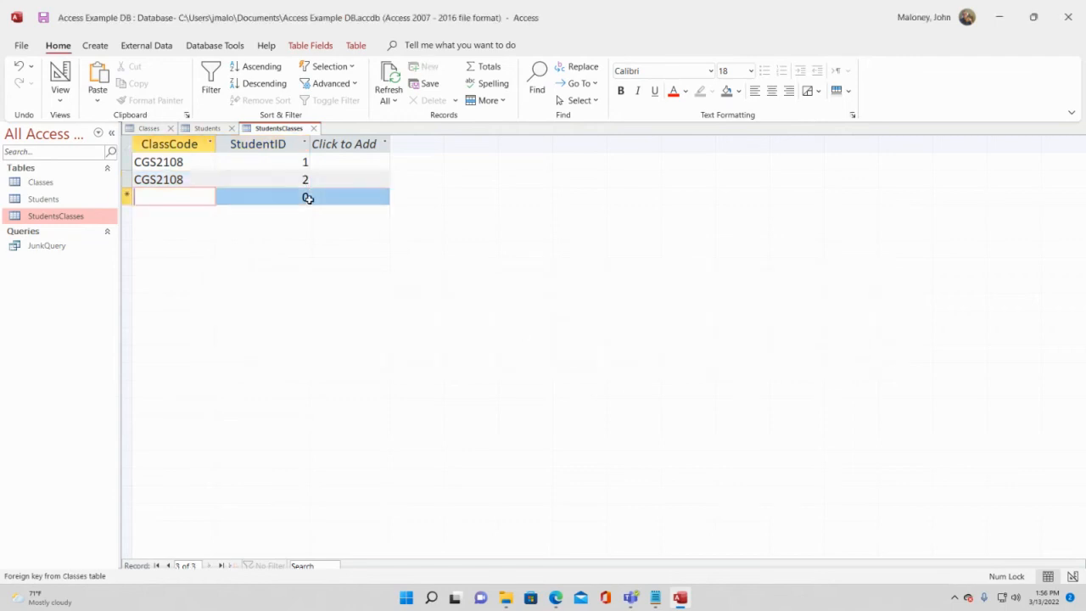
pyautogui.write('CGS2108')
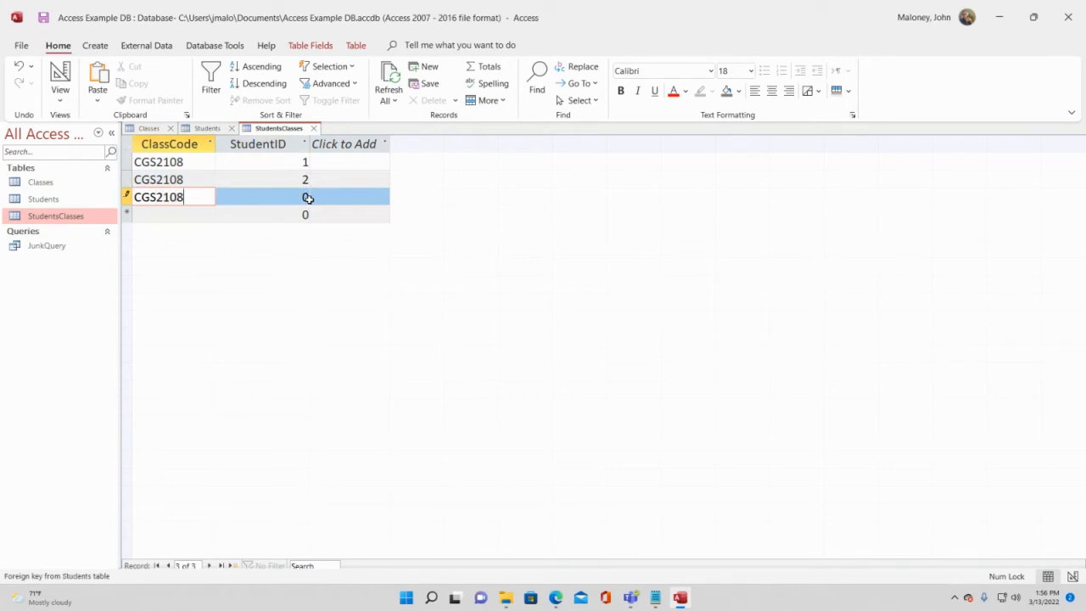
pyautogui.press('Tab')
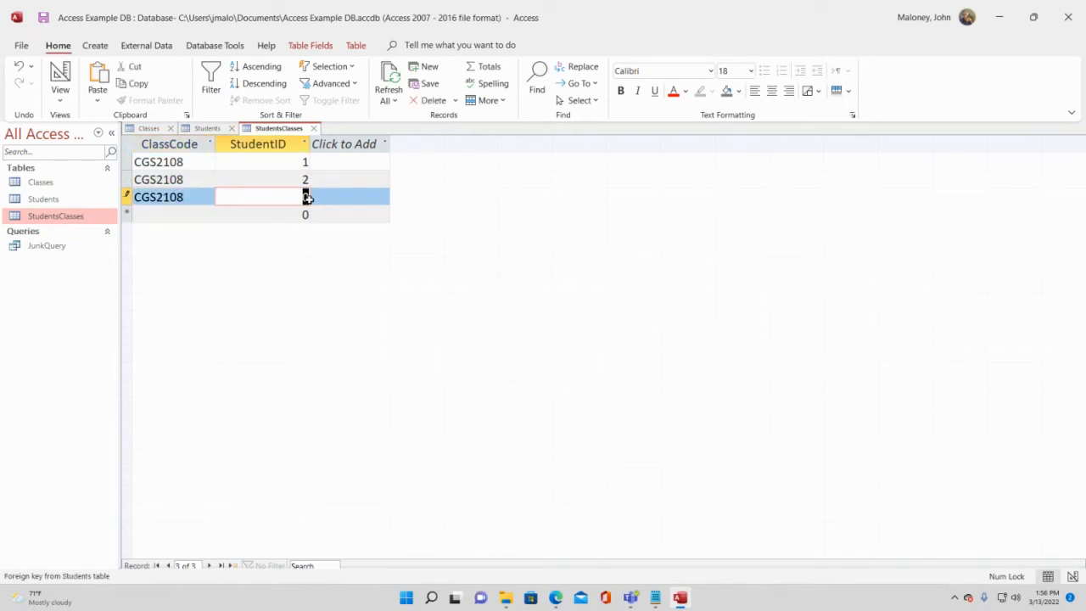
pyautogui.write('5')
pyautogui.press('Tab')
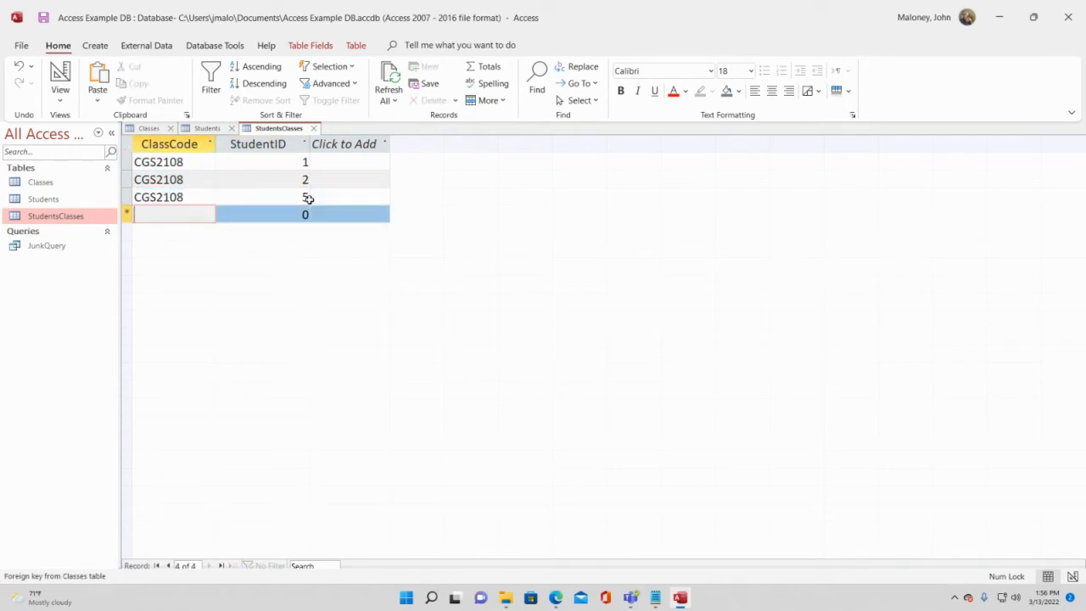
# Add two StudentsClasses records for StudentID 1, with ClassCodes CTS1131 and CGS1560
pyautogui.write('CTS1131')
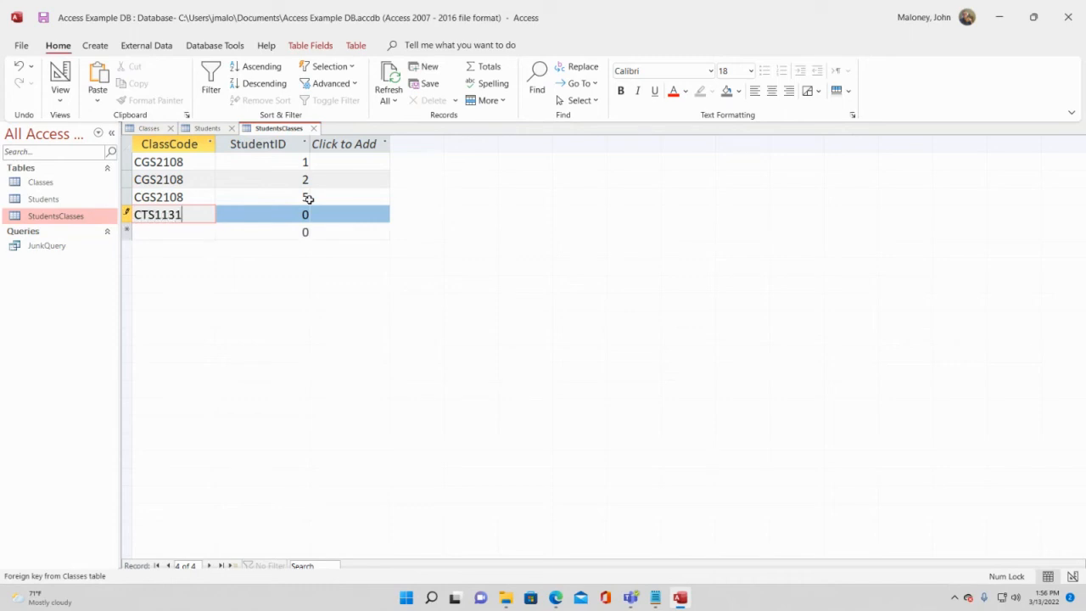
pyautogui.press('Tab')
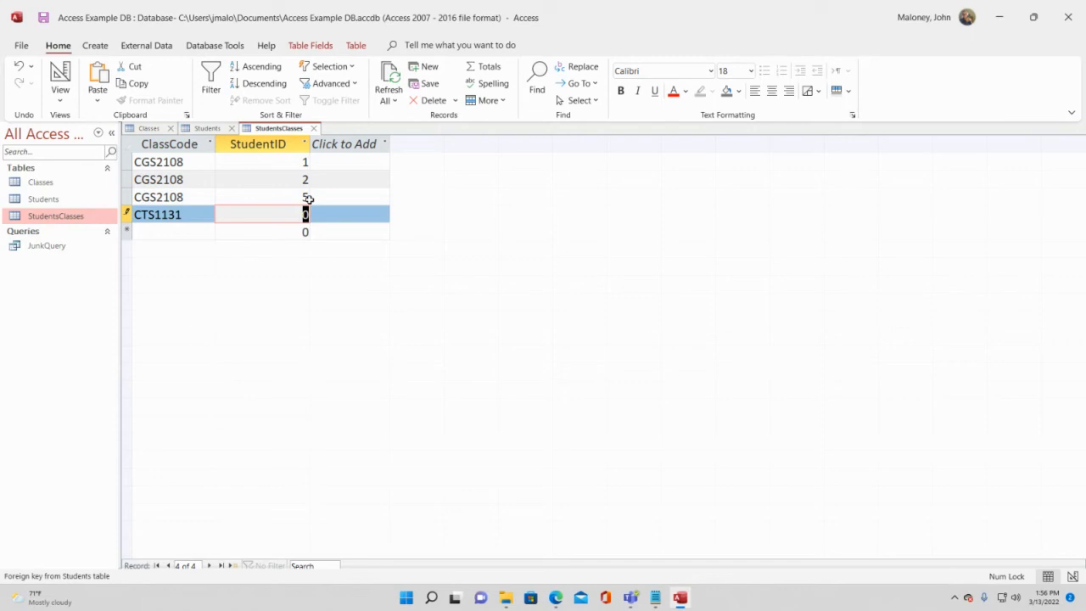
pyautogui.write('1')
pyautogui.press('Tab')
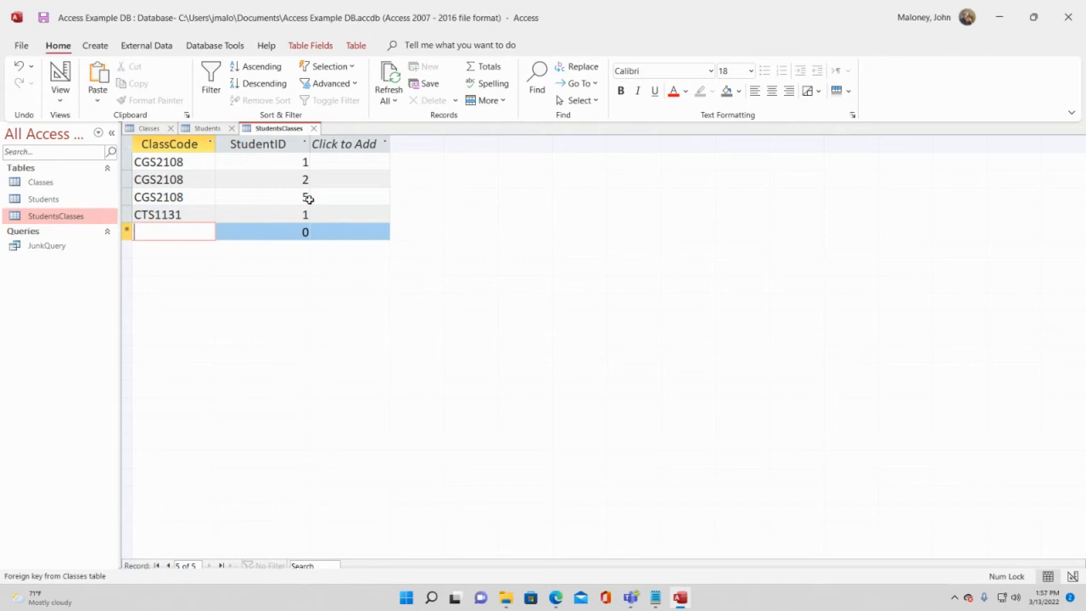
pyautogui.write('CGS1560')
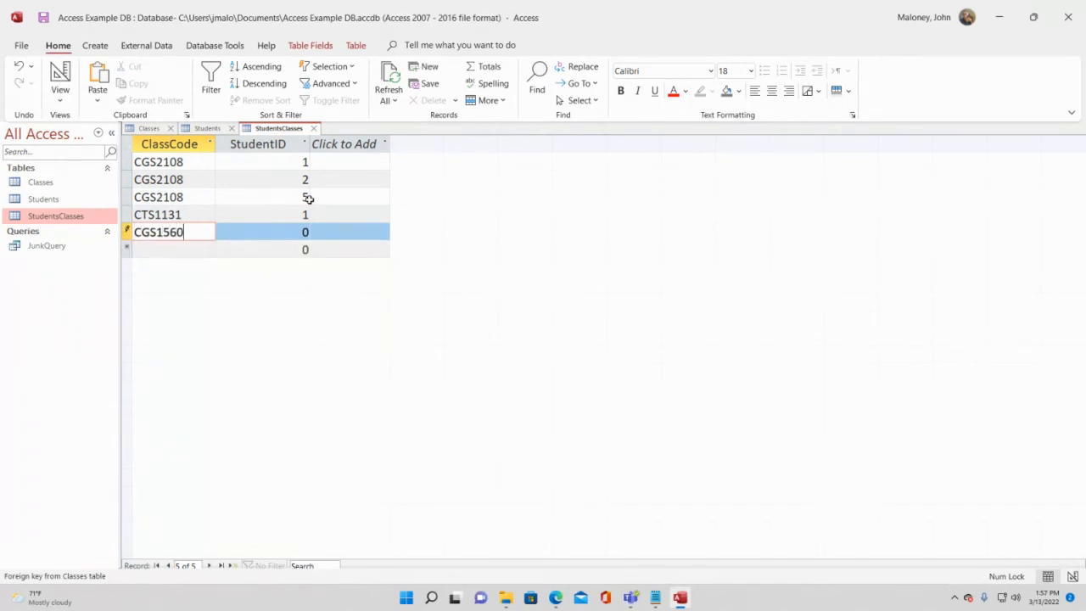
pyautogui.press('Tab')
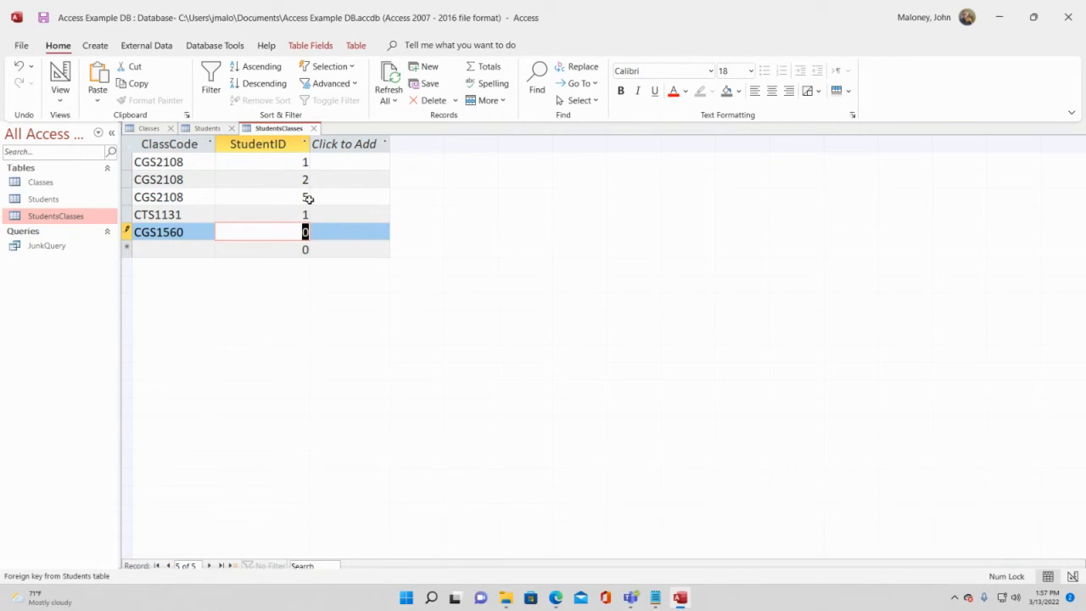
pyautogui.write('1')
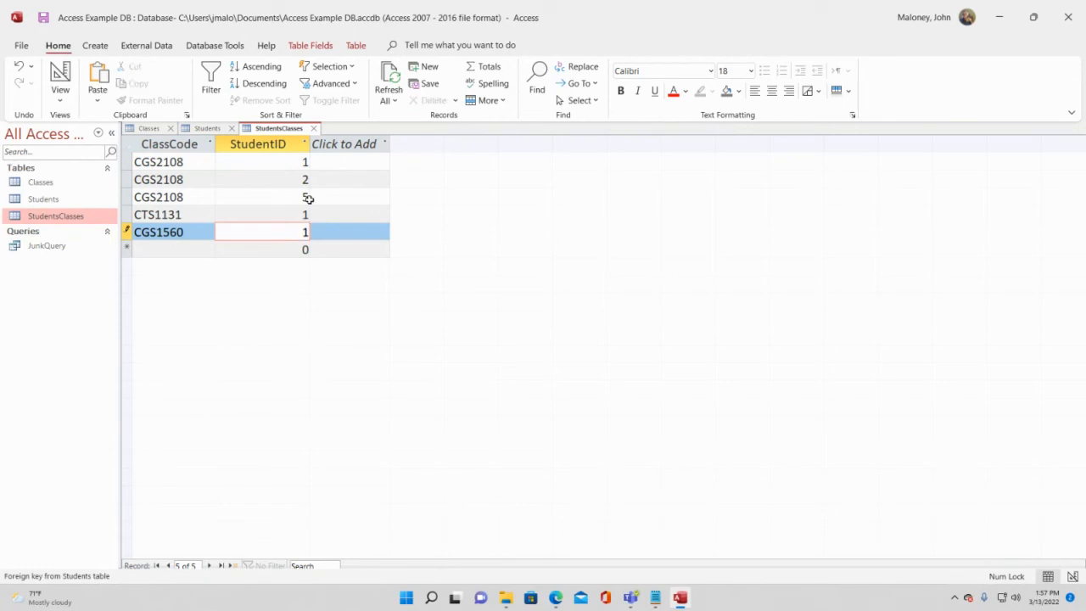
pyautogui.press('Tab')
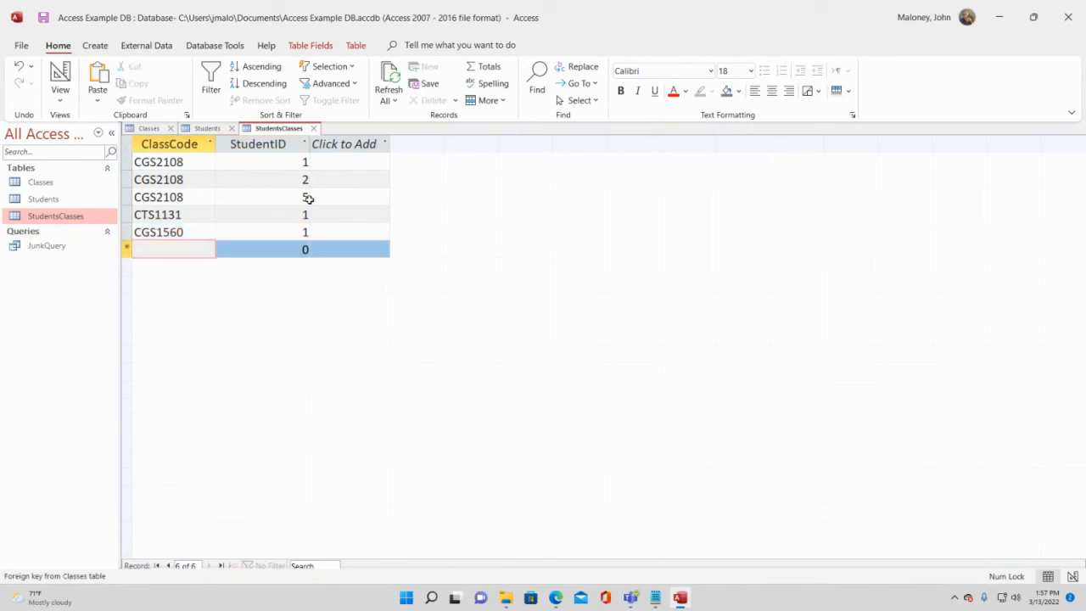
# Try to add a StudentsClasses record with ClassCode CTS11131 and StudentID 2
pyautogui.write('CTS1')
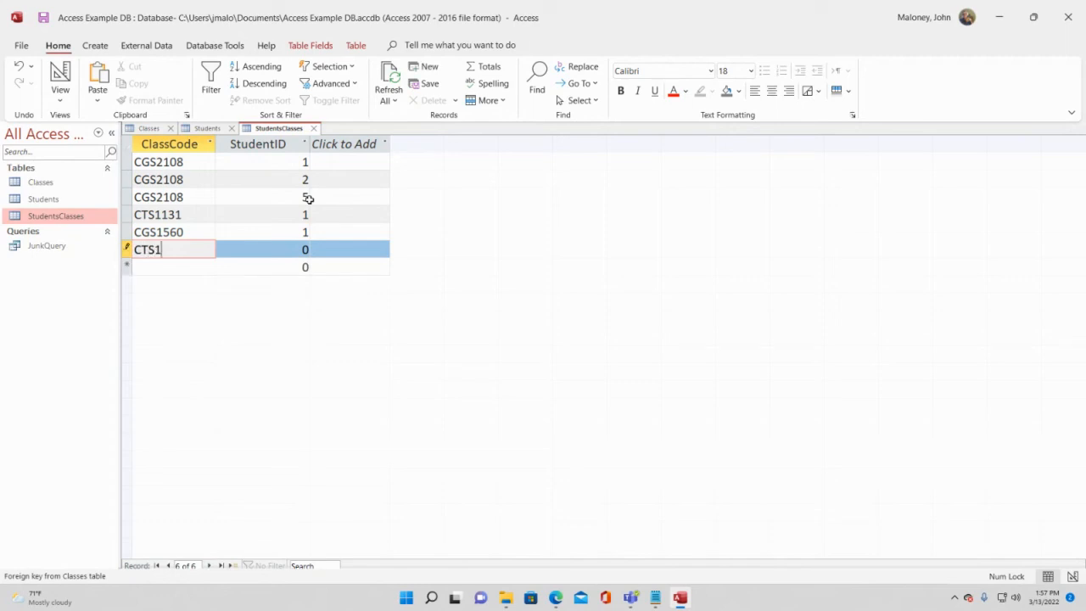
pyautogui.write('1131')
pyautogui.press('BackSpace')
pyautogui.write('1')
pyautogui.press('Tab')
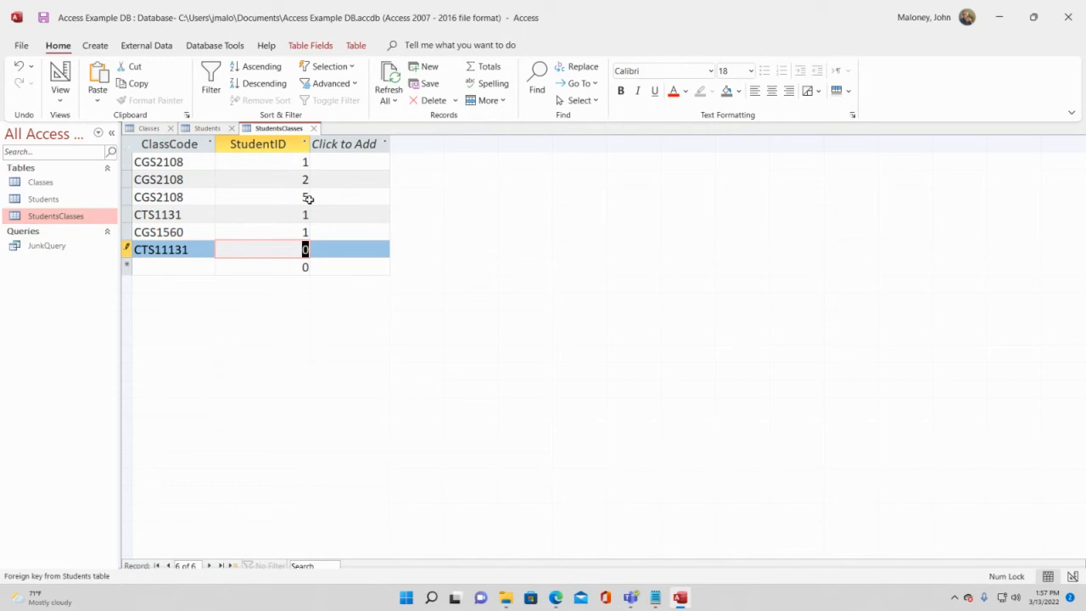
pyautogui.write('2')
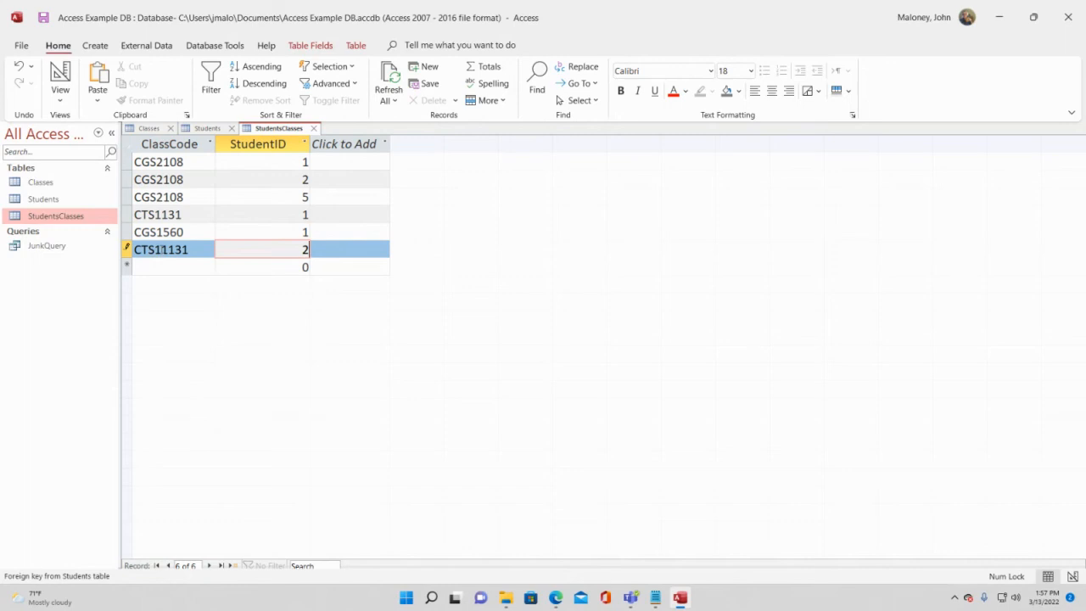
pyautogui.click(168, 267)
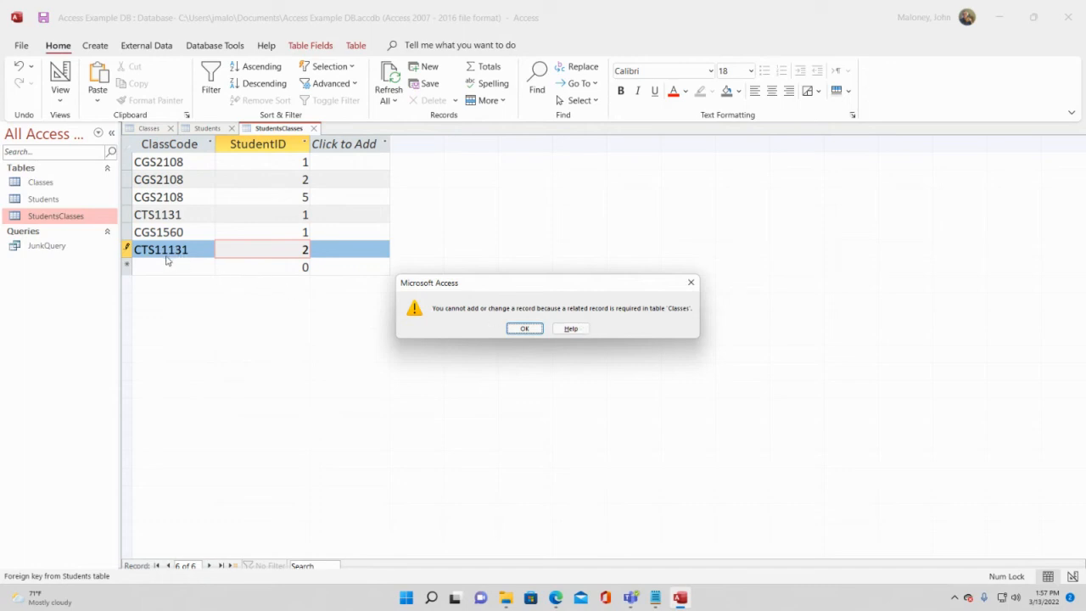
pyautogui.click(524, 328)
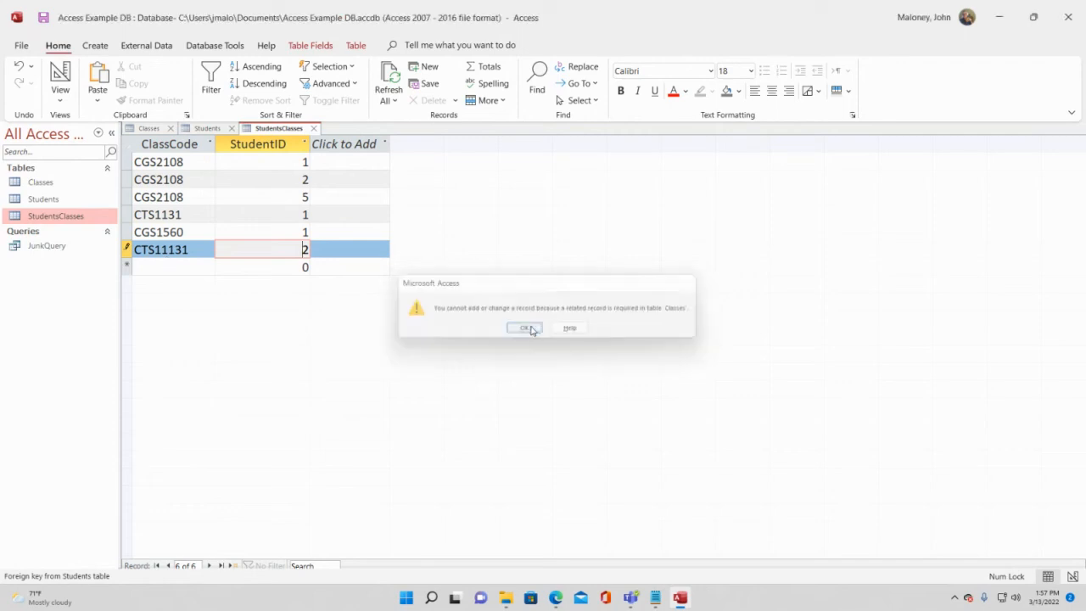
# Correct the ClassCode in the new StudentID 2 record to CTS1131 and commit the record
pyautogui.click(174, 250)
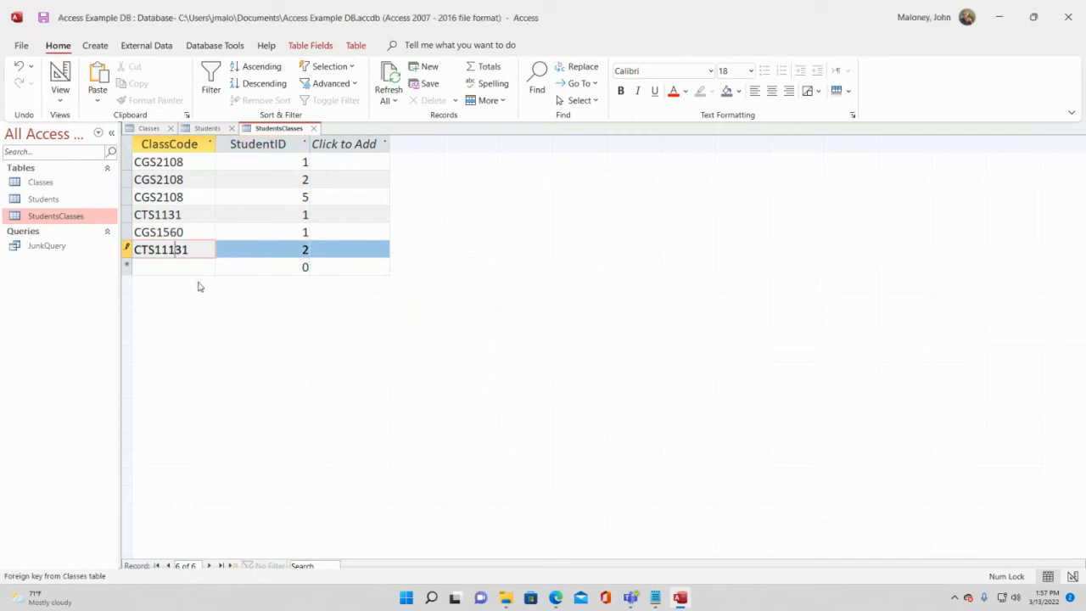
pyautogui.press('BackSpace')
pyautogui.press('Tab')
pyautogui.press('Tab')
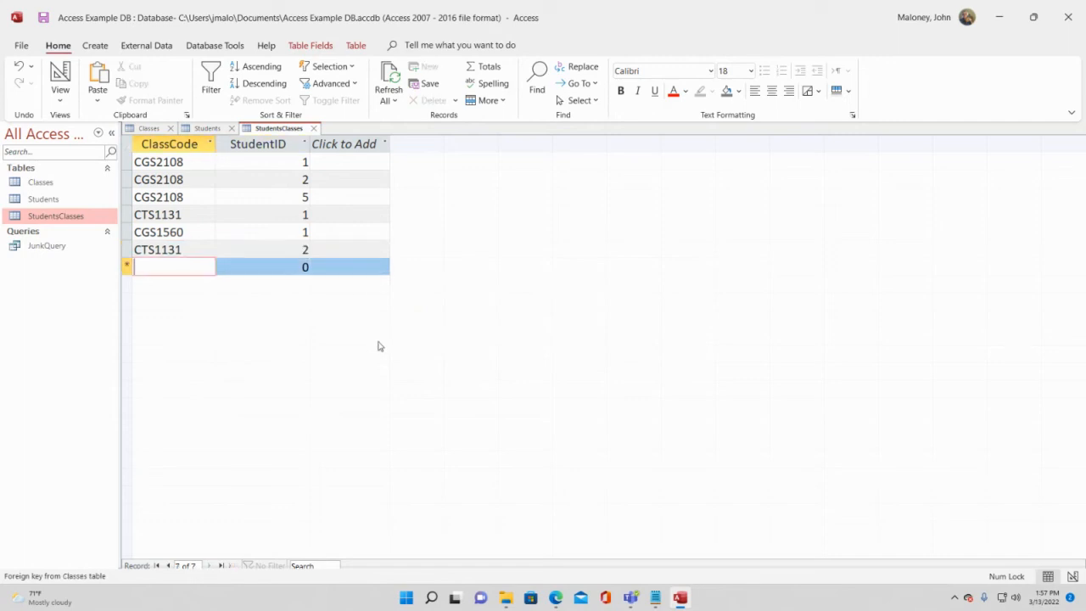
# Add two StudentsClasses records for StudentID 3, with ClassCodes CGS1560 and CTS1131
pyautogui.write('CGS156')
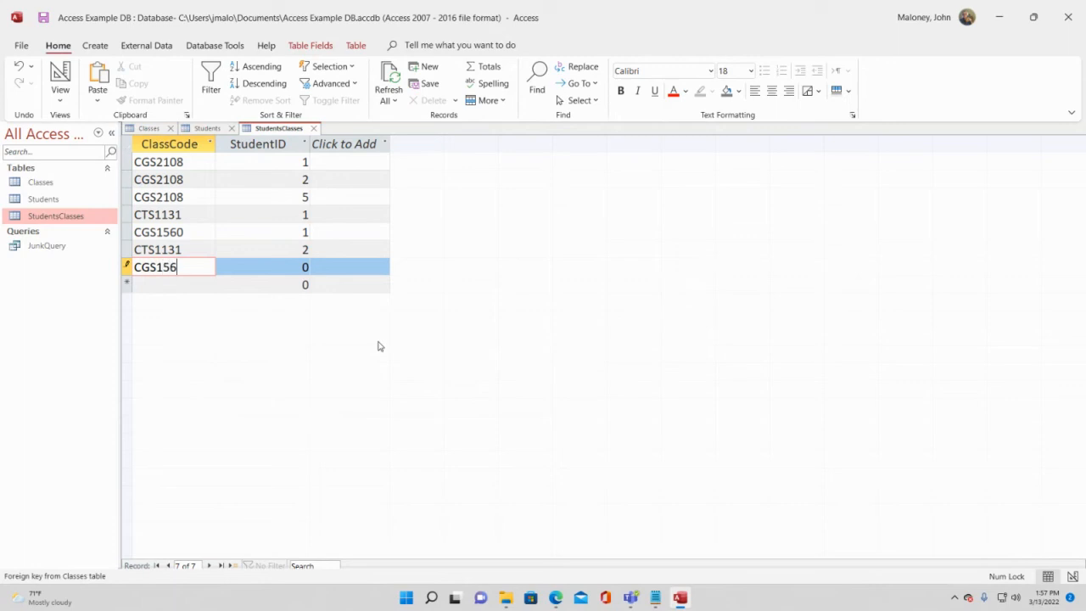
pyautogui.write('0')
pyautogui.press('Tab')
pyautogui.write('3')
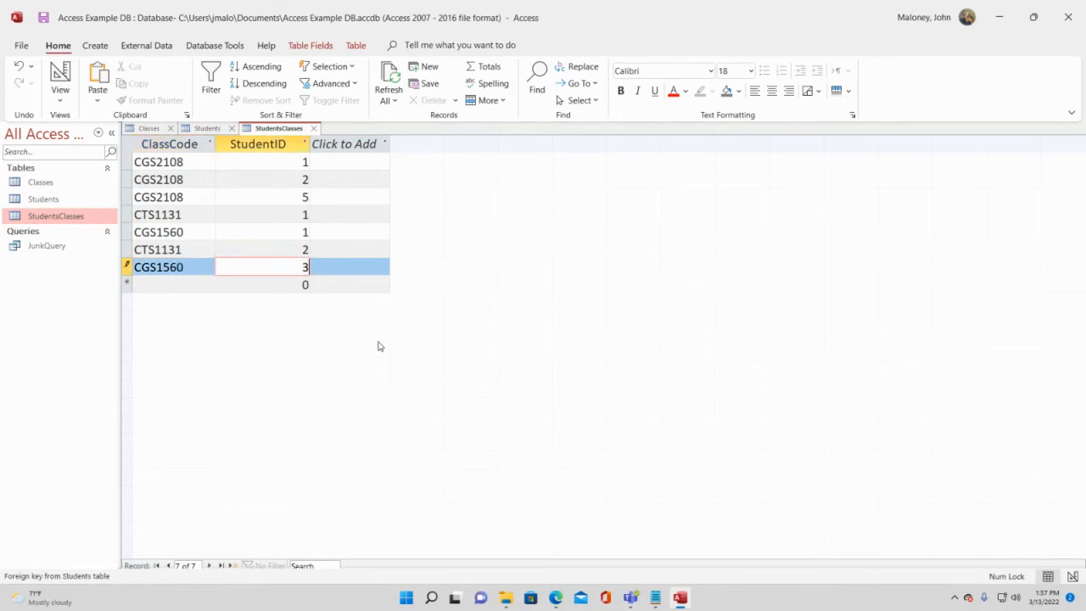
pyautogui.press('Tab')
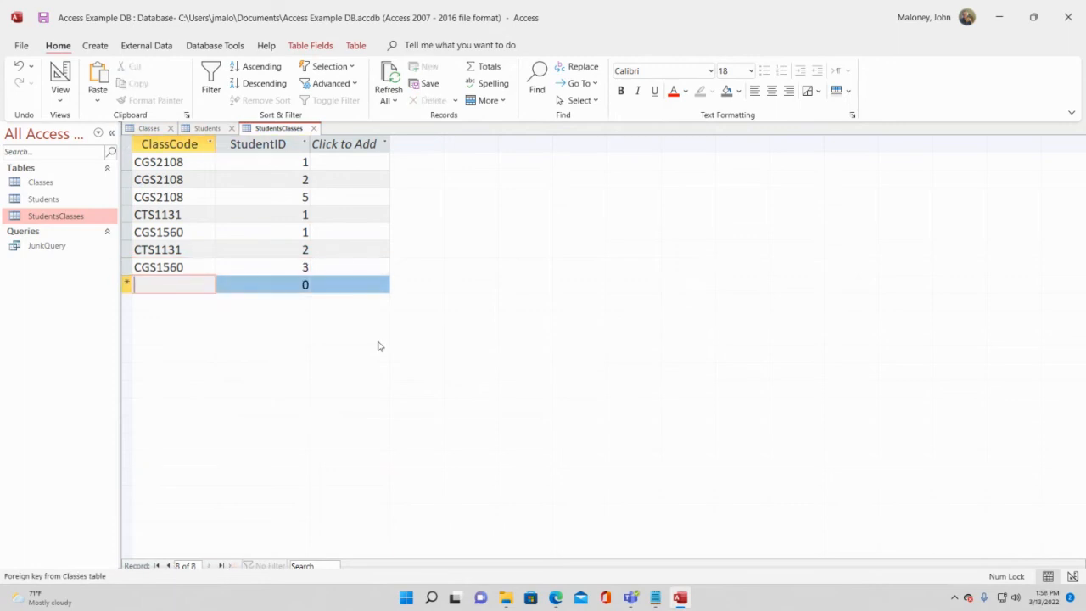
pyautogui.write('CTS1131')
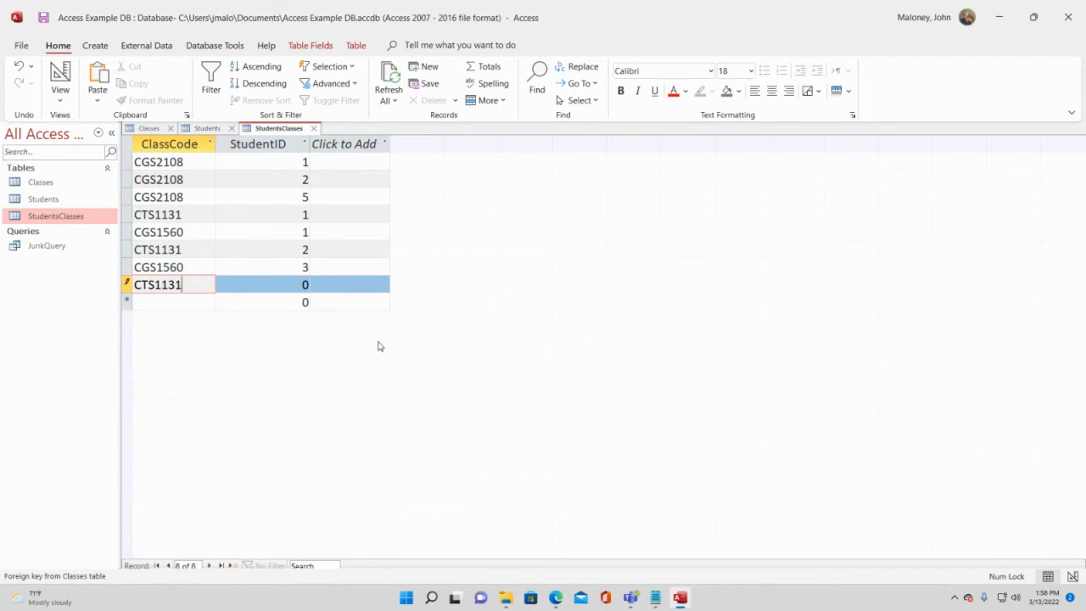
pyautogui.press('Tab')
pyautogui.write('3')
pyautogui.press('Tab')
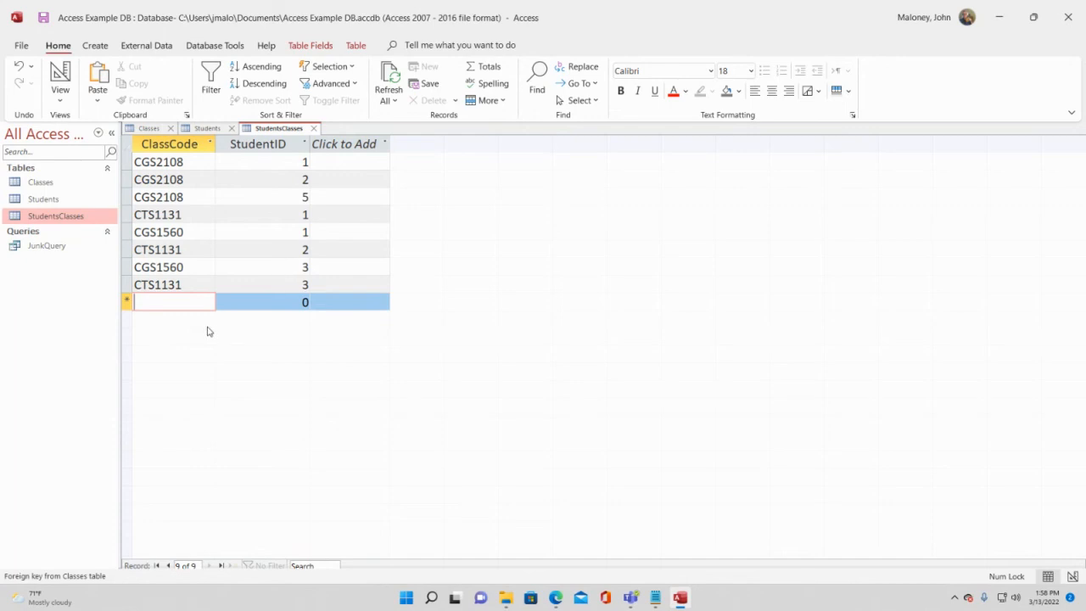
# Add two StudentsClasses records with ClassCode MAT1033, for StudentIDs 5 and 6
pyautogui.write('MAT10')
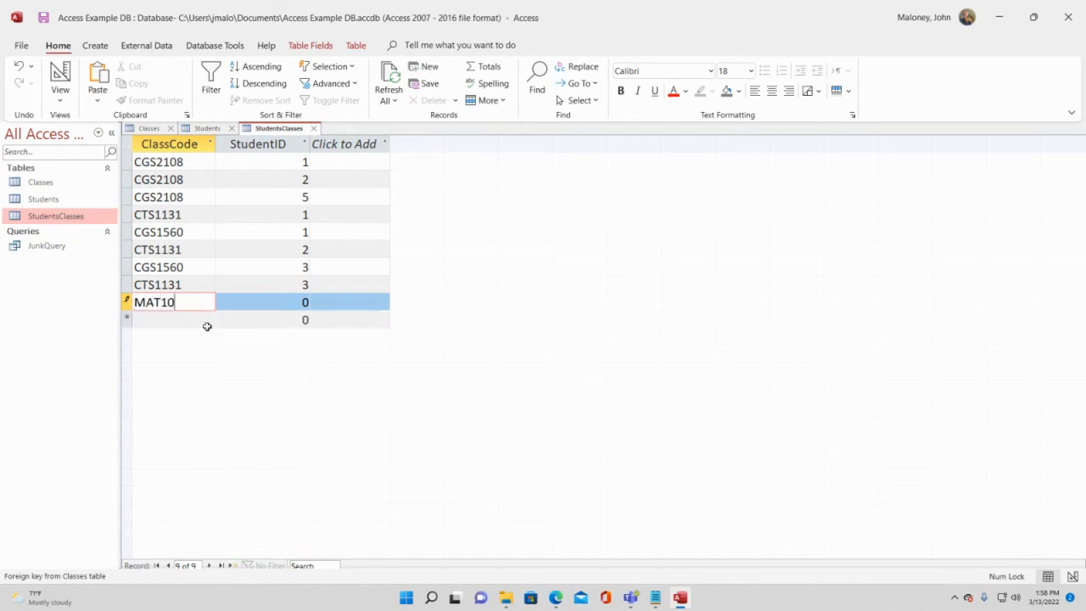
pyautogui.write('33')
pyautogui.press('Tab')
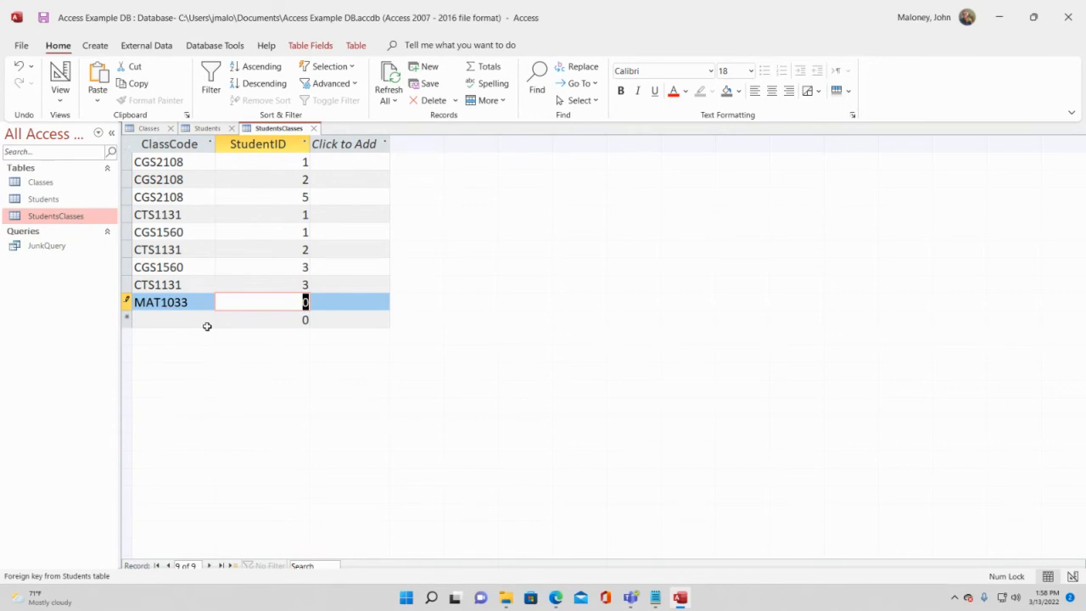
pyautogui.write('5')
pyautogui.press('Return')
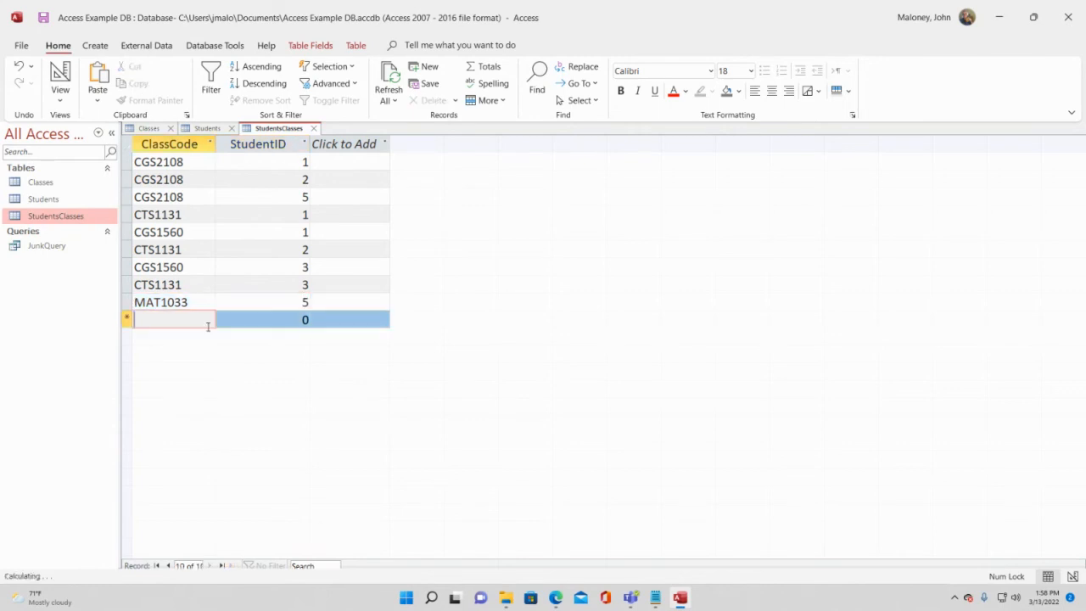
pyautogui.write('MAT')
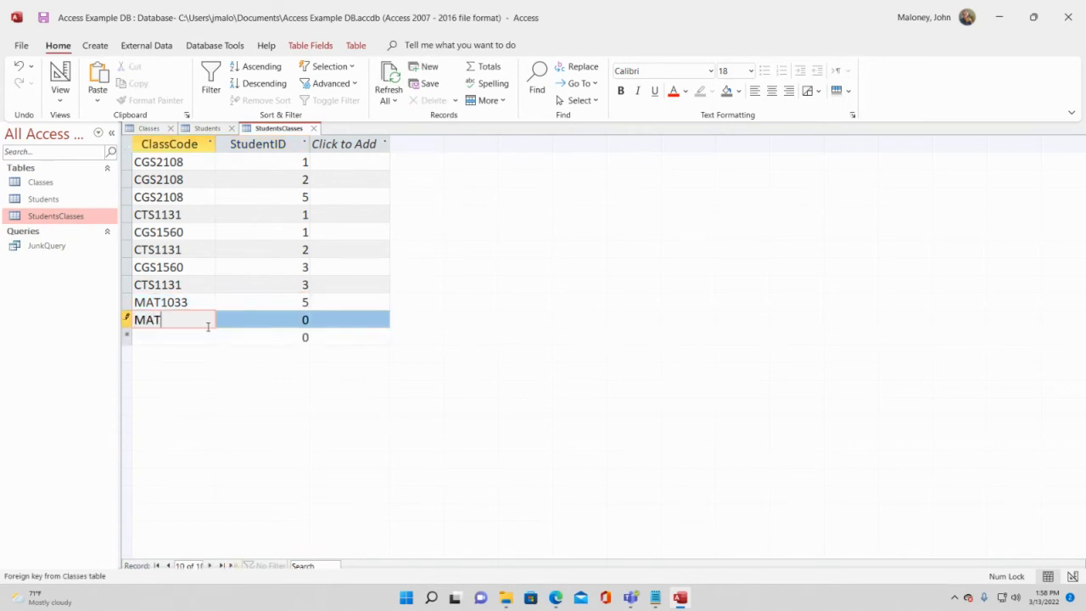
pyautogui.write('1033')
pyautogui.press('Return')
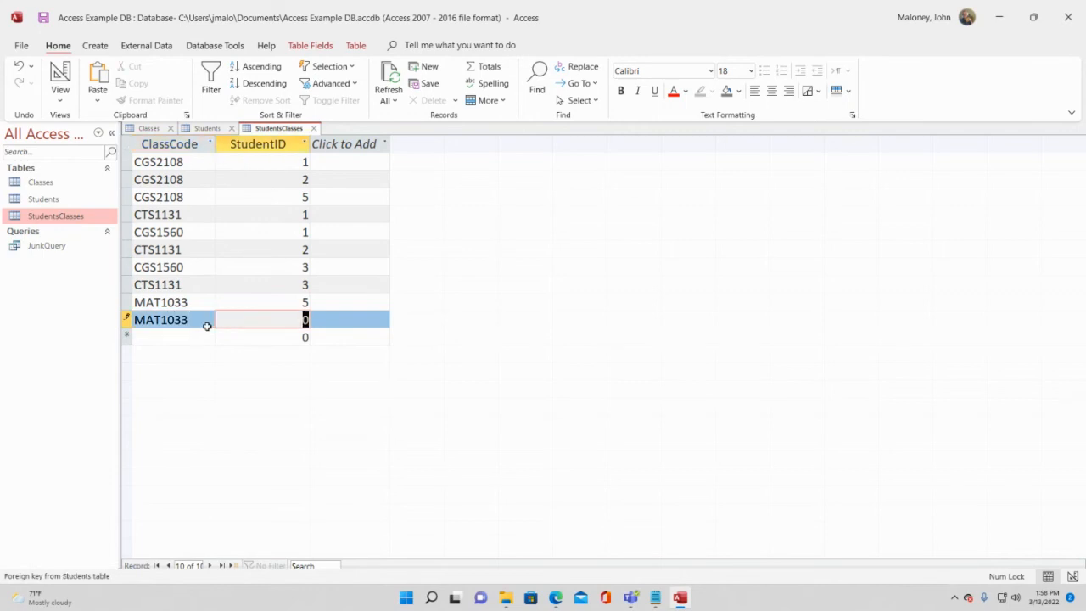
pyautogui.write('6')
pyautogui.press('Return')
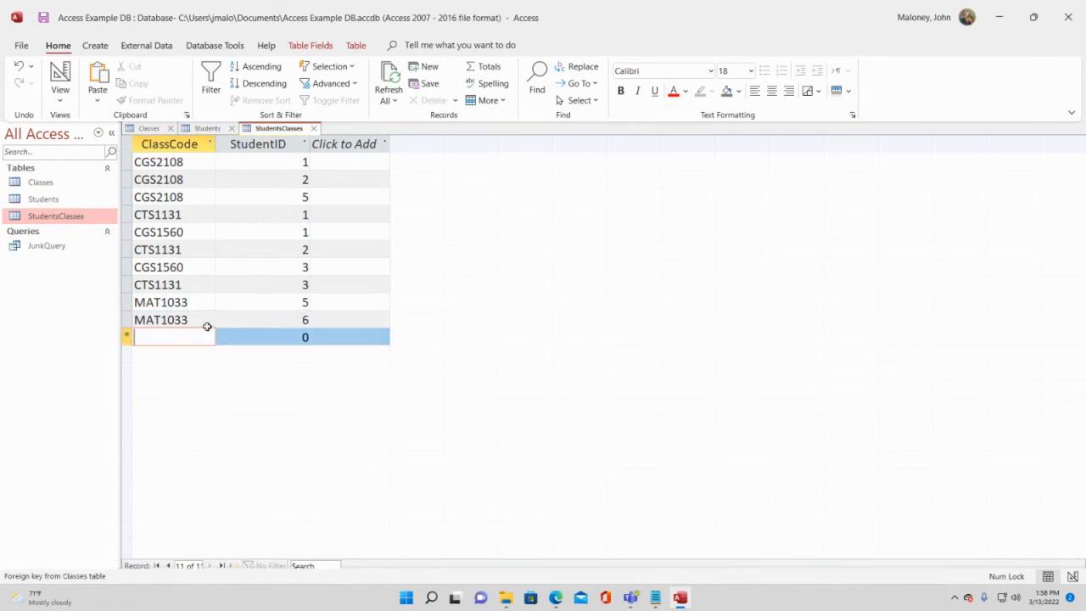
# Add two StudentsClasses records with ClassCode SPC1117, for StudentIDs 6 and 7
pyautogui.write('SP')
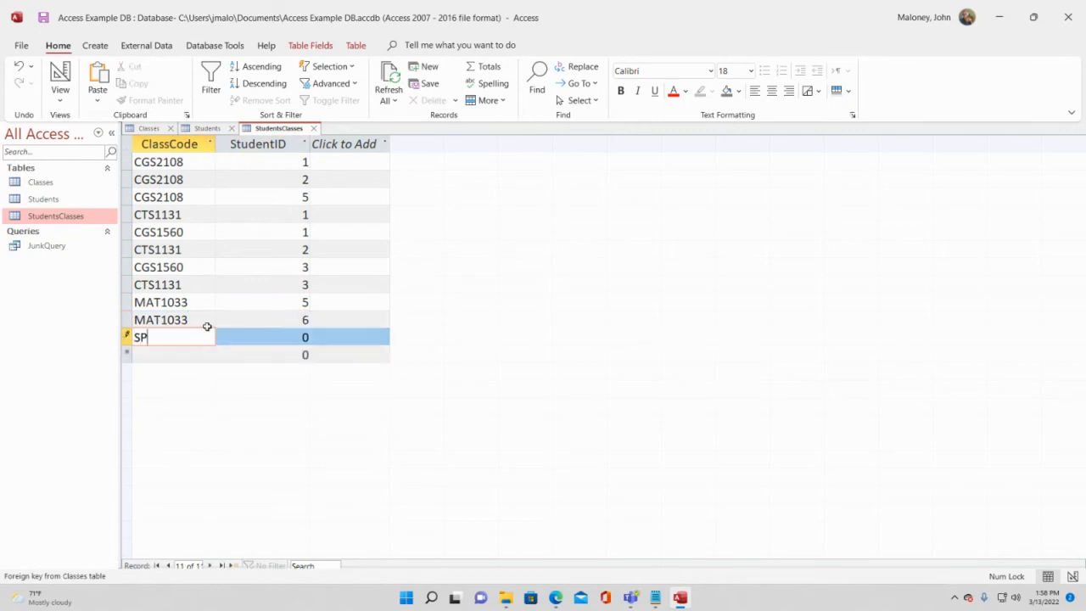
pyautogui.write('C1117')
pyautogui.press('Return')
pyautogui.write('6')
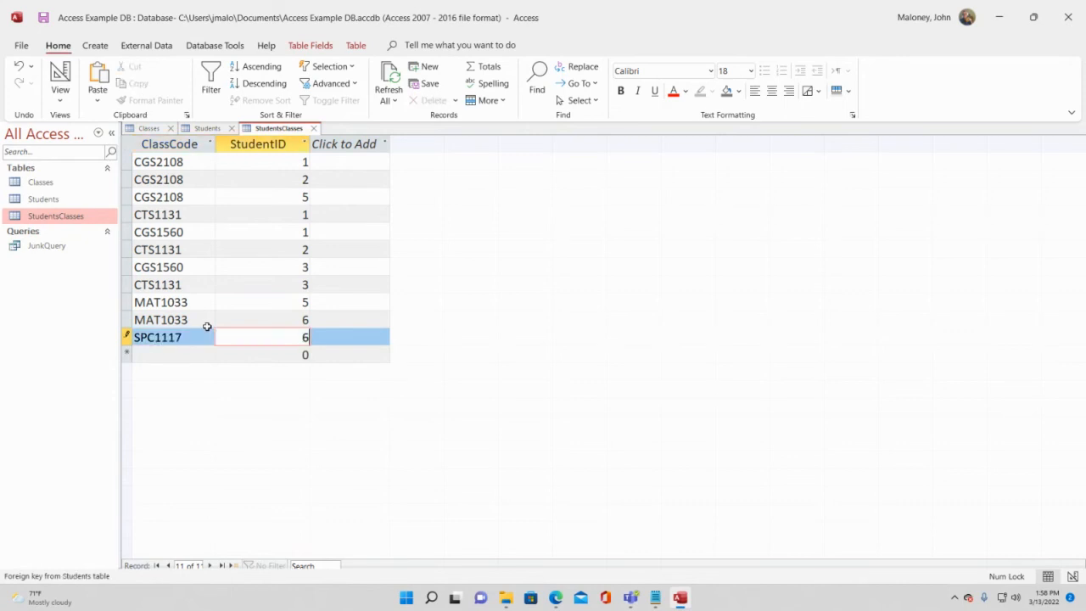
pyautogui.press('Return')
pyautogui.write('SPC1117')
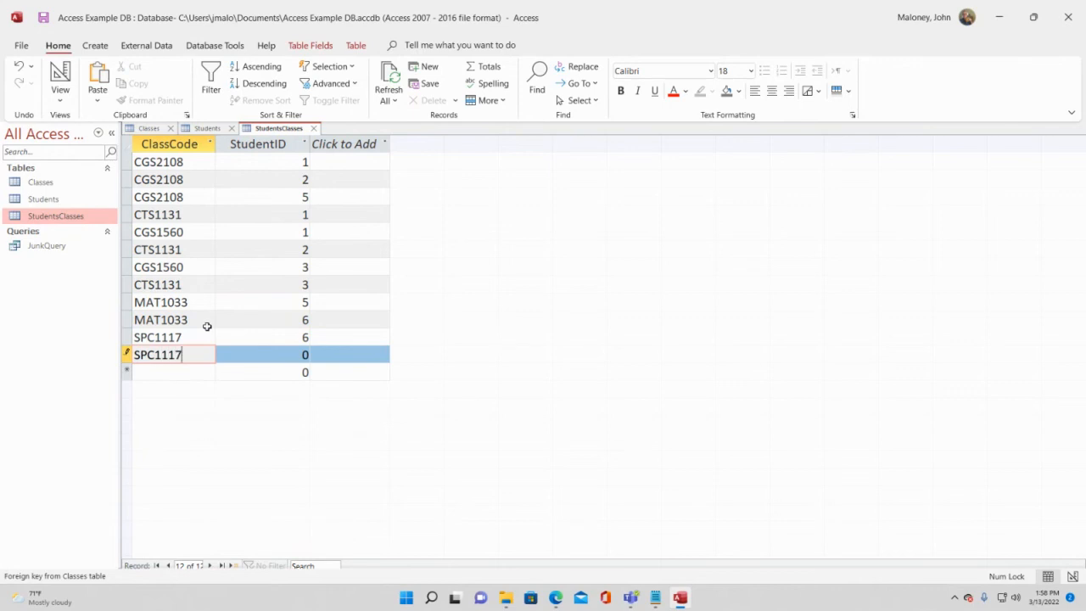
pyautogui.press('Return')
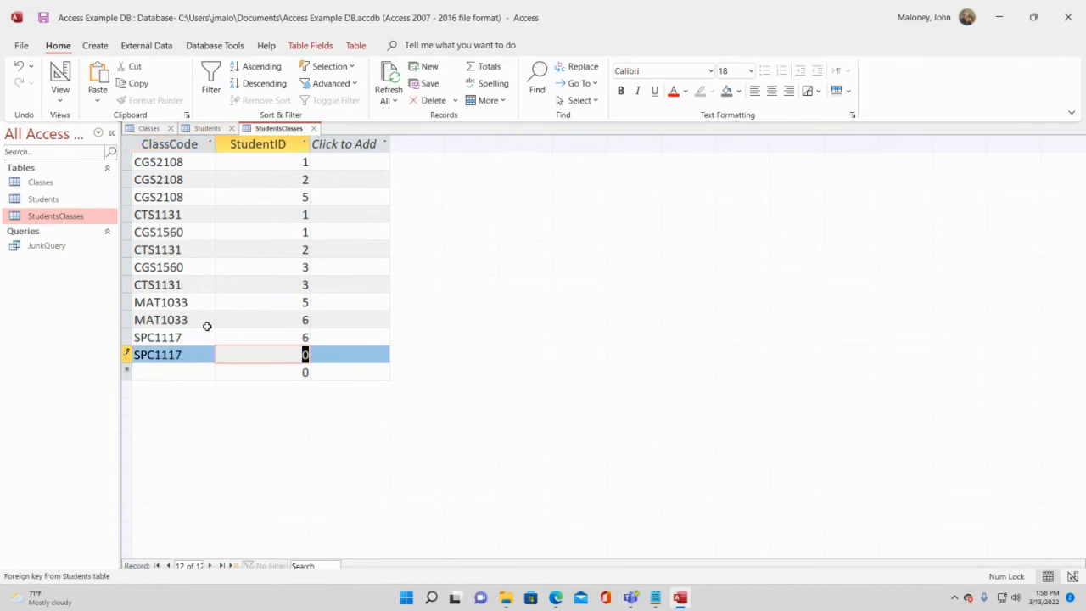
pyautogui.write('7')
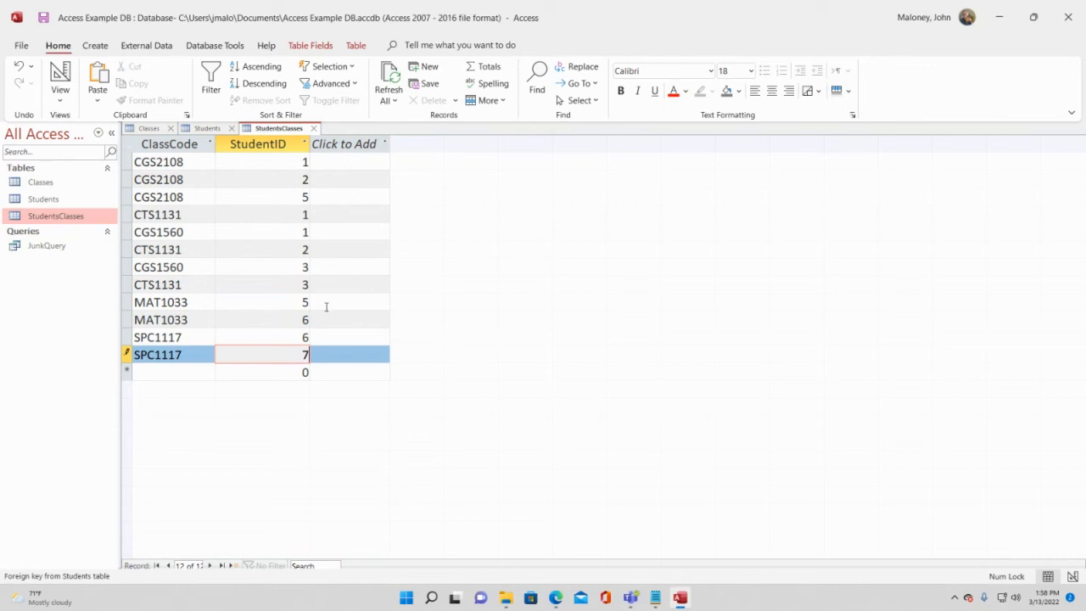
pyautogui.press('Return')
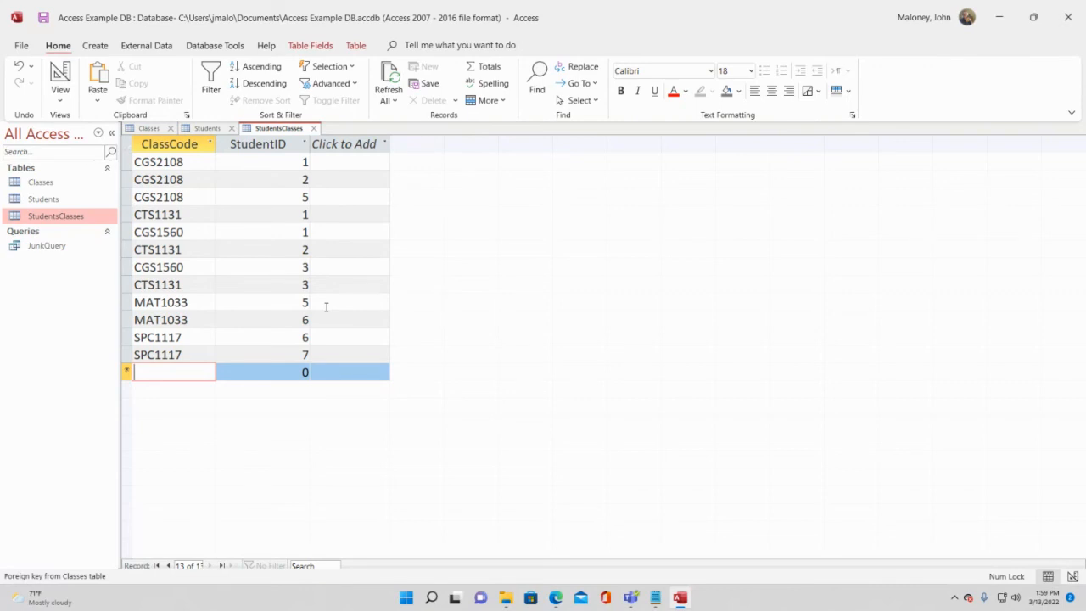
# Try to add a StudentsClasses record with ClassCode COP1334 and StudentID 44
pyautogui.write('COP1334')
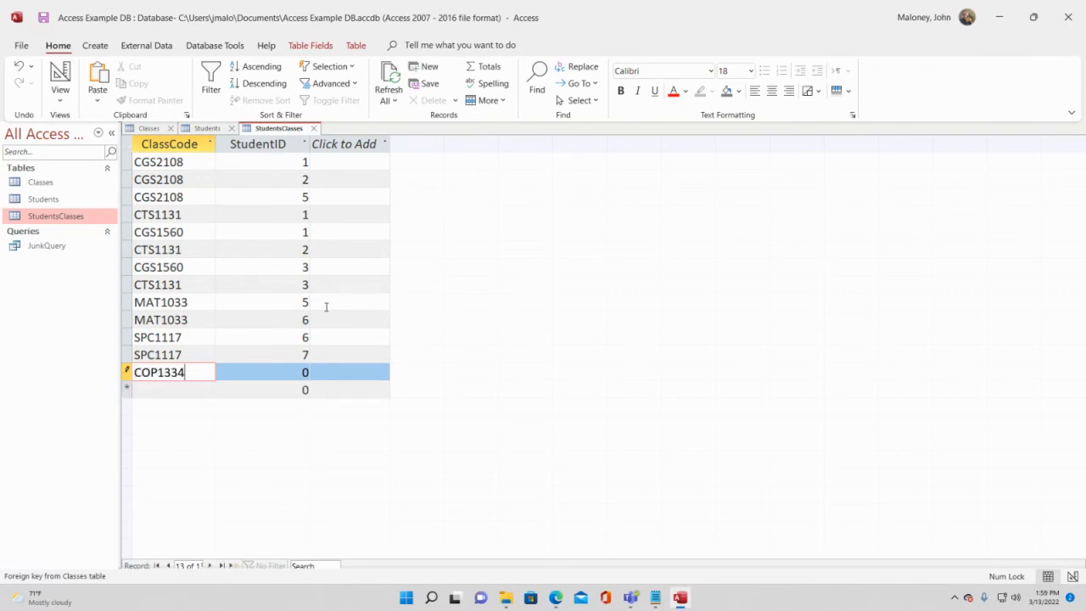
pyautogui.press('Tab')
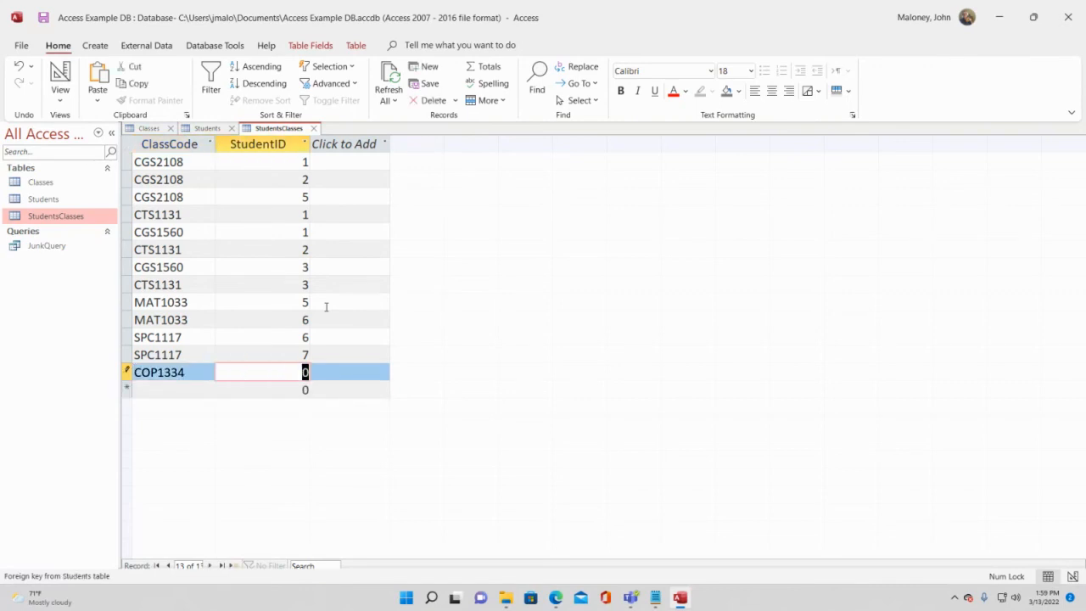
pyautogui.write('44')
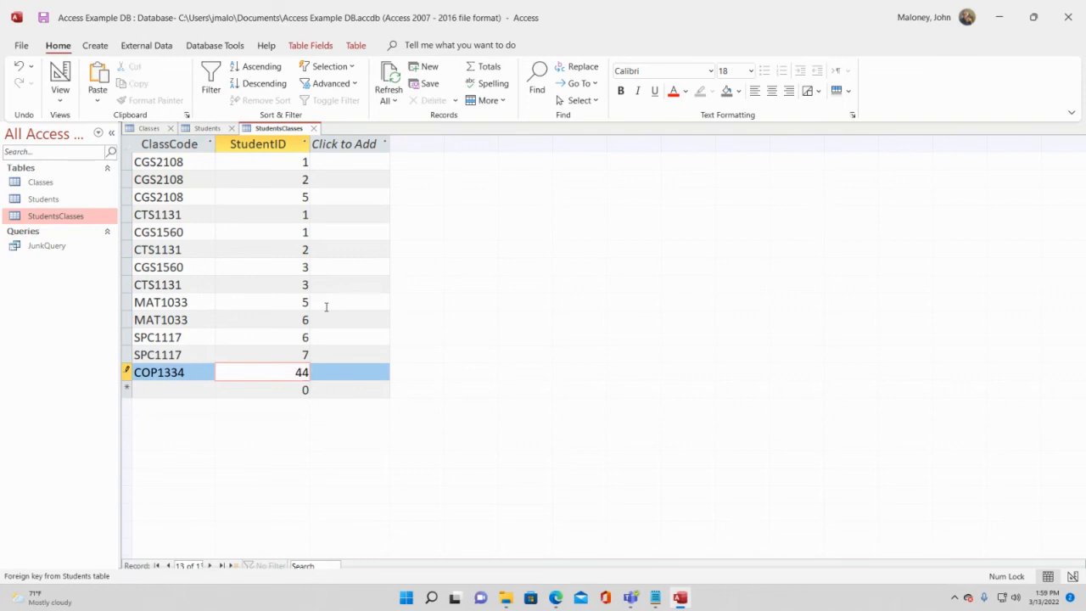
pyautogui.press('Tab')
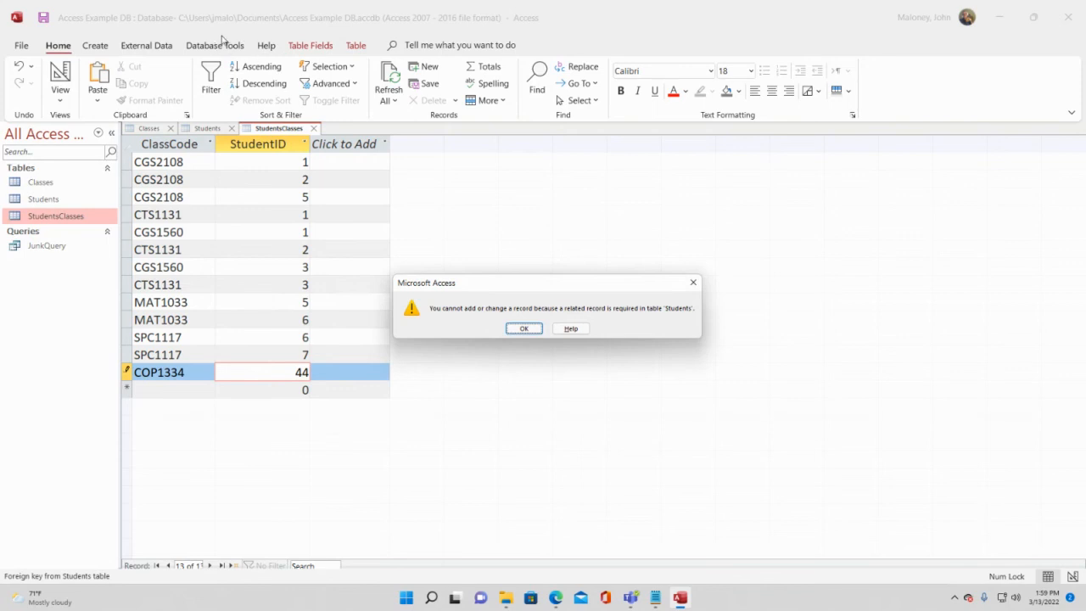
pyautogui.click(524, 329)
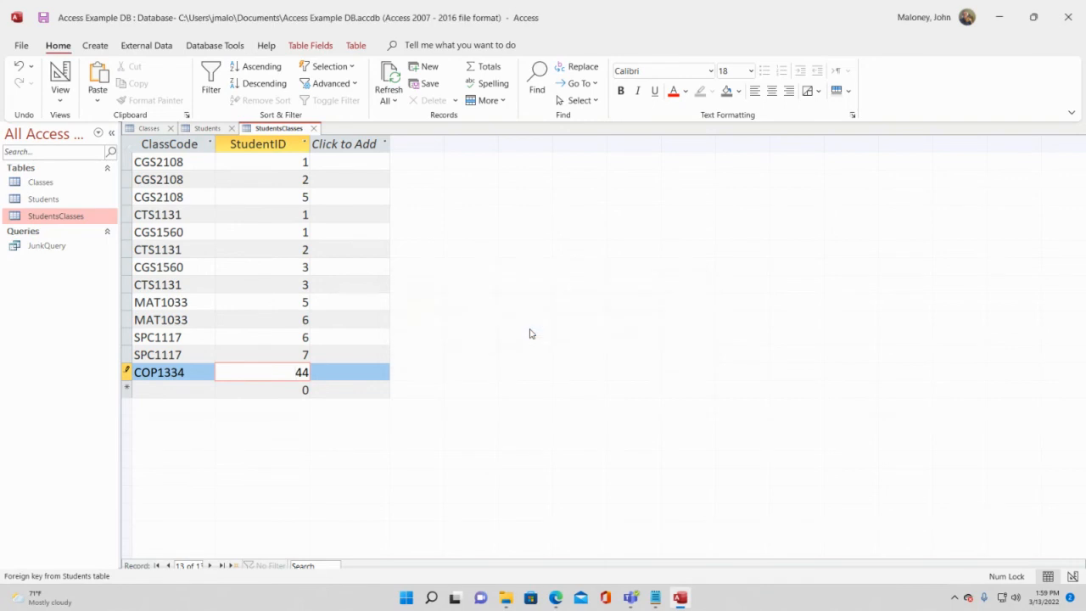
# Correct the StudentID in the new COP1334 record to 4 and commit the record
pyautogui.press('BackSpace')
pyautogui.click(256, 378)
pyautogui.press('Tab')
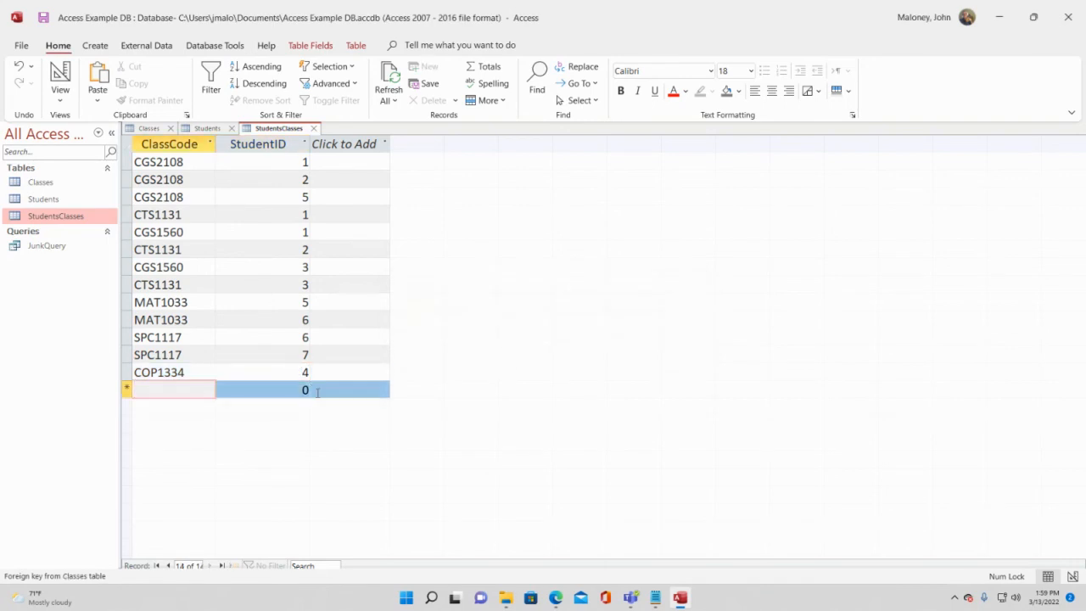
# Add a StudentsClasses record with ClassCode COP1332 and StudentID 4
pyautogui.write('COP1332')
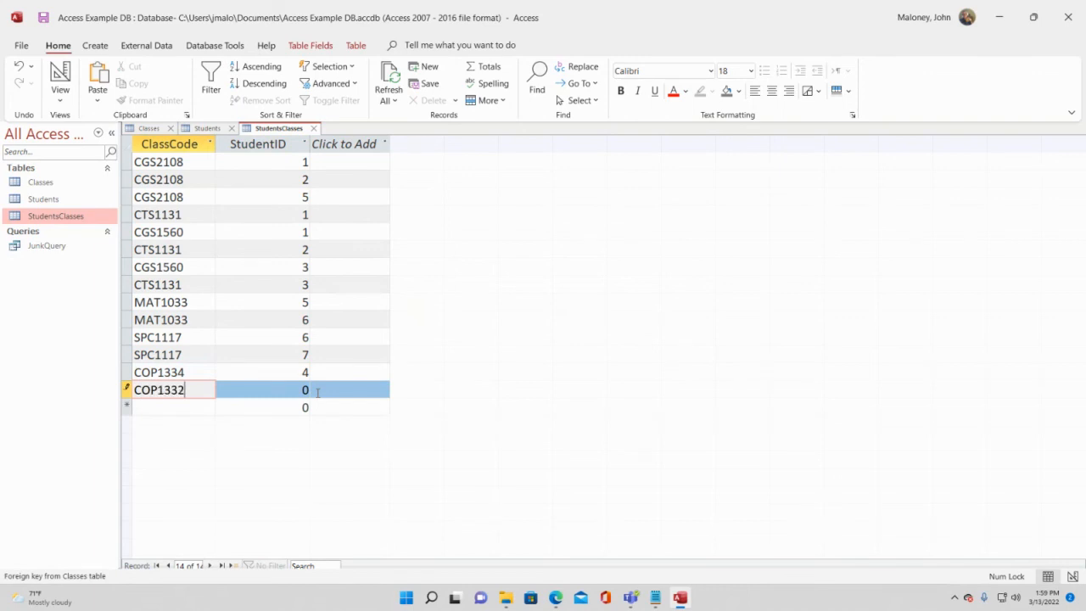
pyautogui.press('Tab')
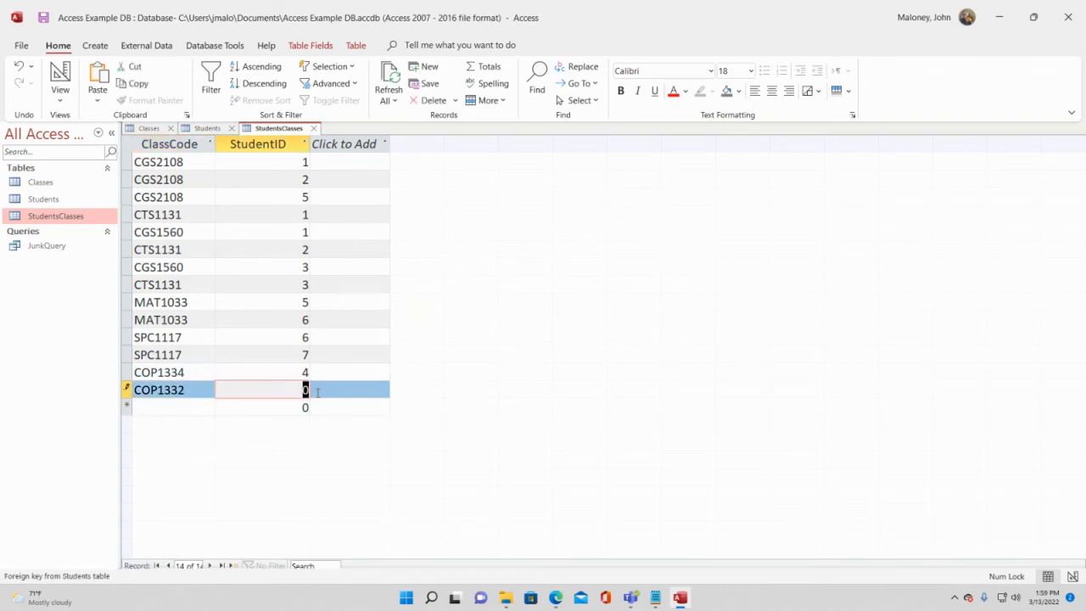
pyautogui.write('4')
pyautogui.press('Tab')
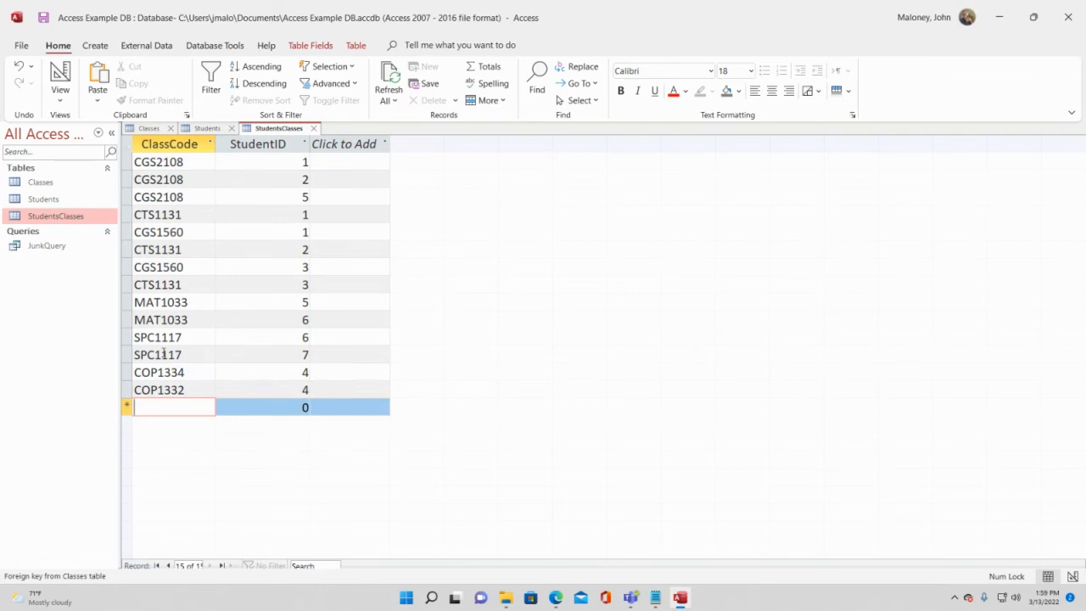
# Add two StudentsClasses records with ClassCode ENC1101, for StudentIDs 8 and 9, and save the table
pyautogui.write('ENC1101')
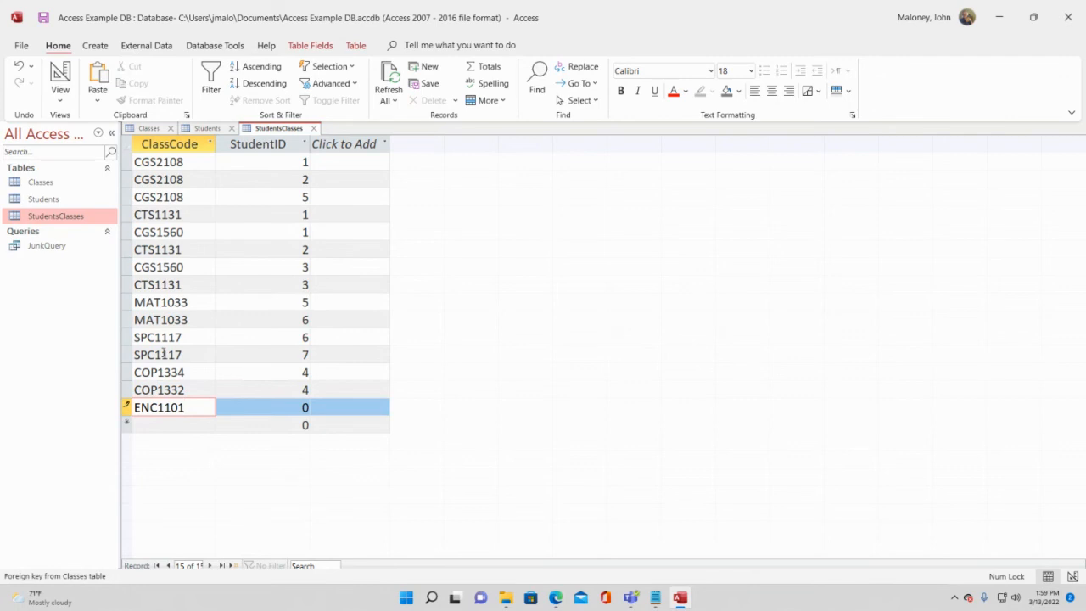
pyautogui.press('Tab')
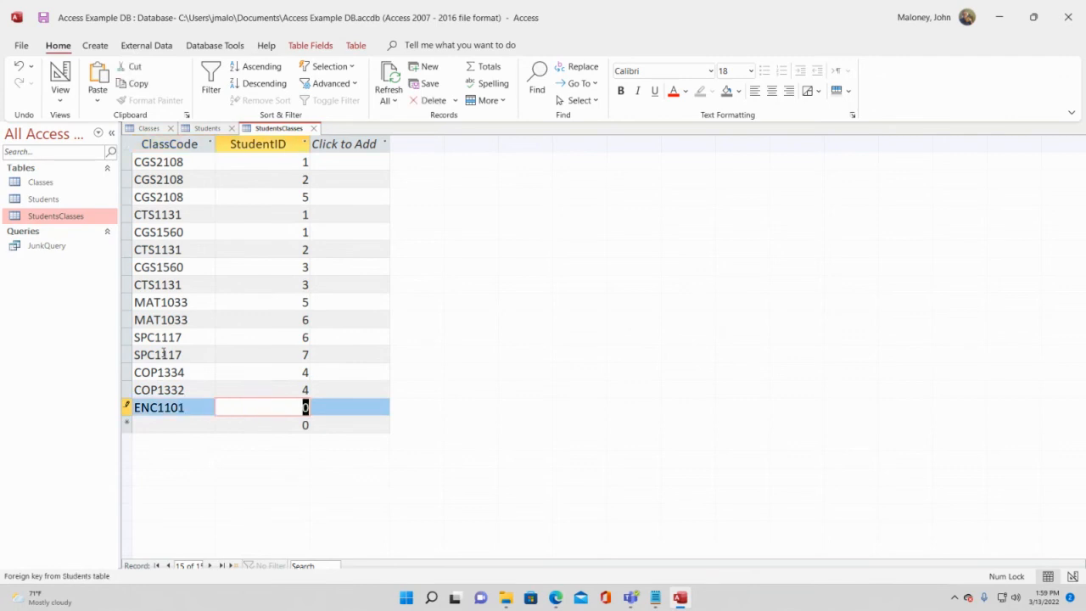
pyautogui.write('8')
pyautogui.press('Tab')
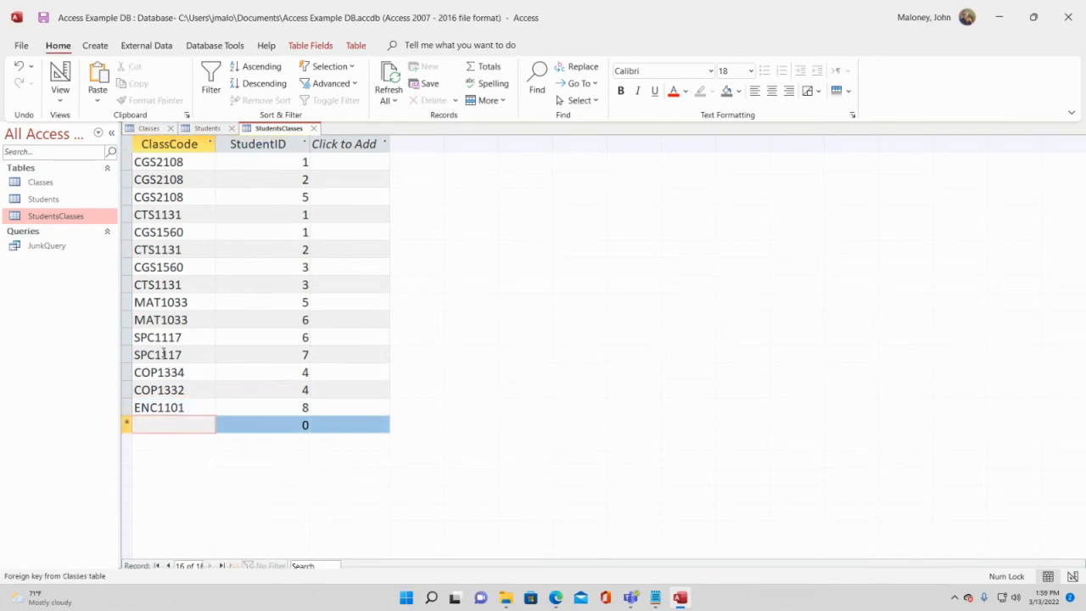
pyautogui.write('ENC1101')
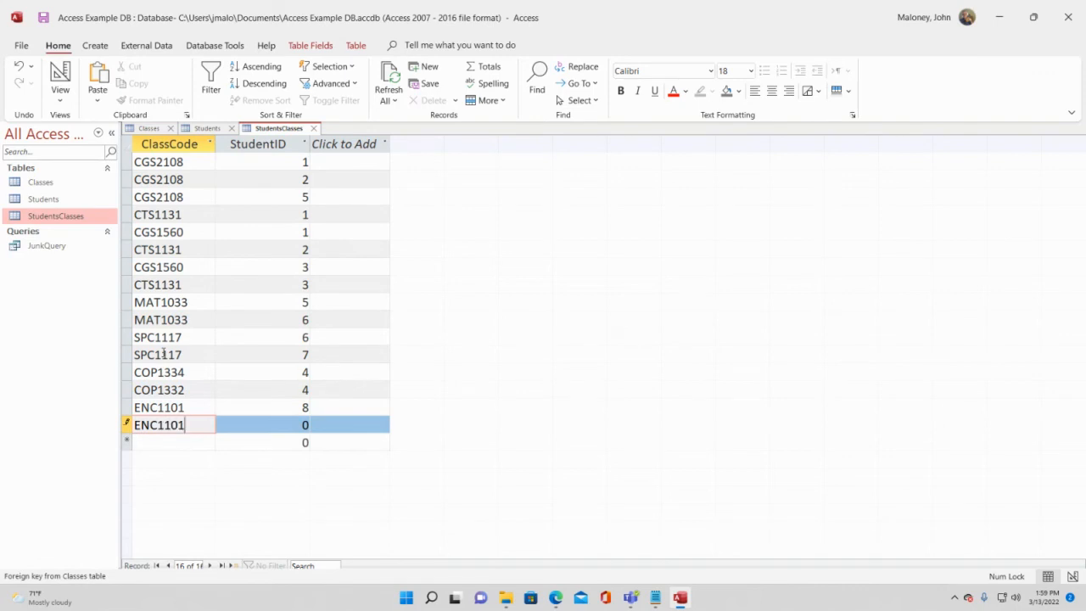
pyautogui.press('Tab')
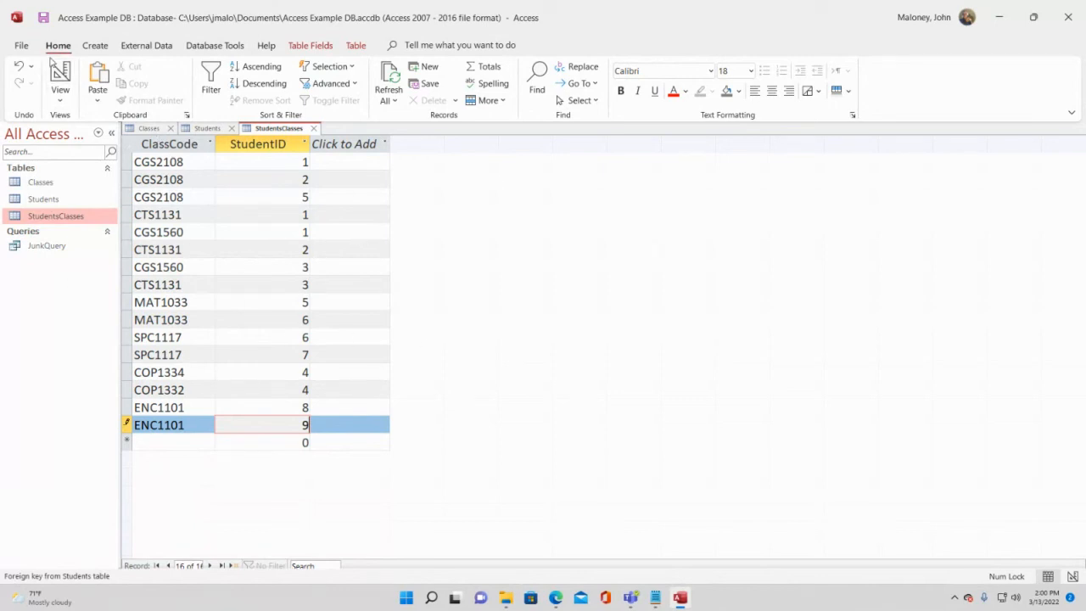
pyautogui.click(44, 17)
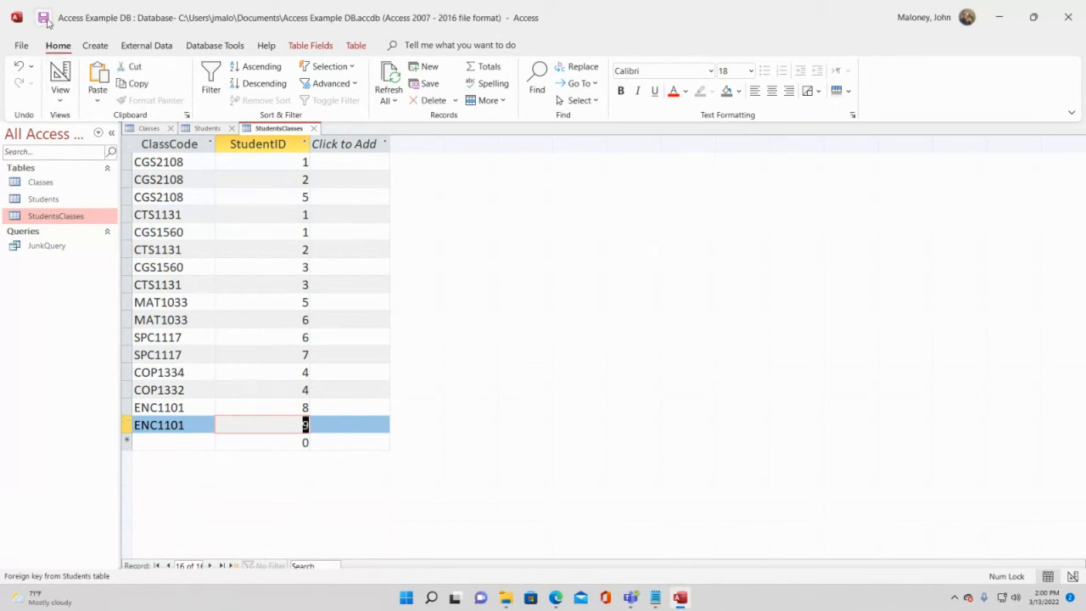
# Close all open tables and open JunkQuery to view its results
pyautogui.rightClick(272, 131)
pyautogui.click(309, 182)
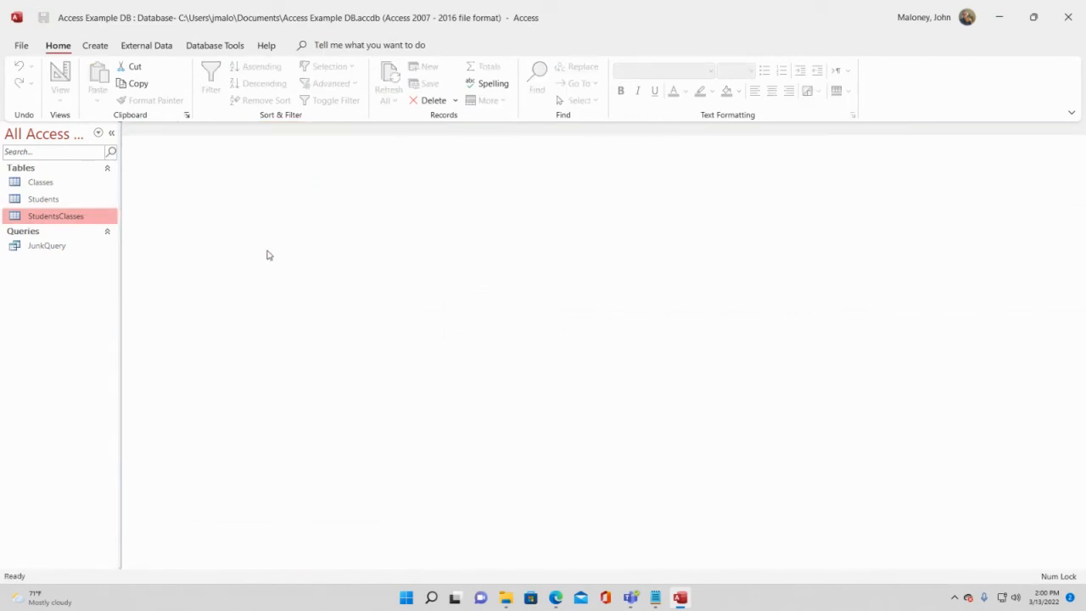
pyautogui.doubleClick(47, 246)
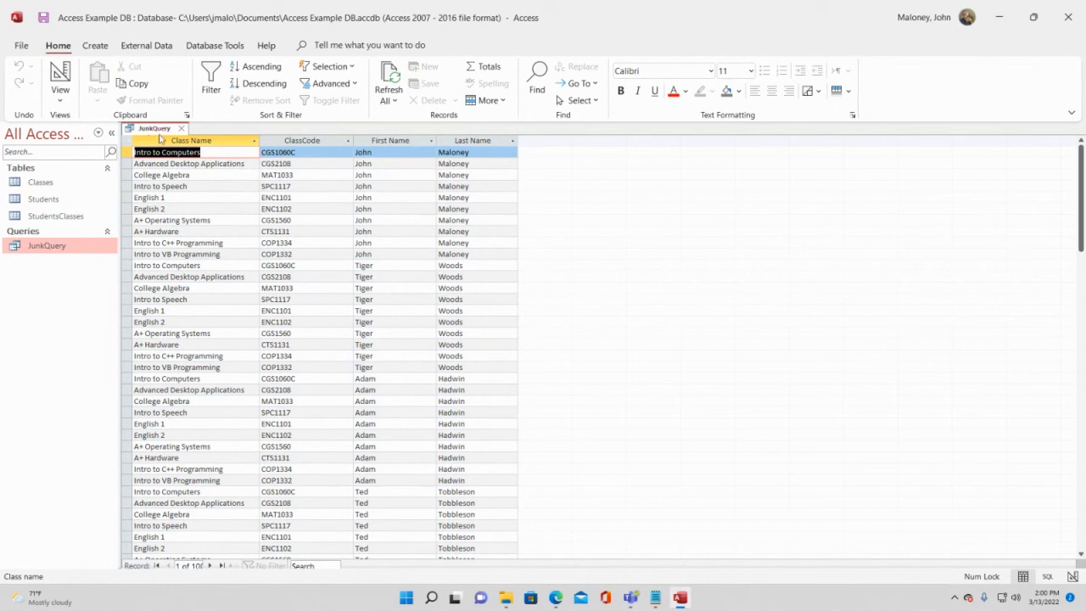
# Start a new query design with the Students, Classes and StudentsClasses tables, and lengthen the Students field list to show all its fields
pyautogui.click(96, 47)
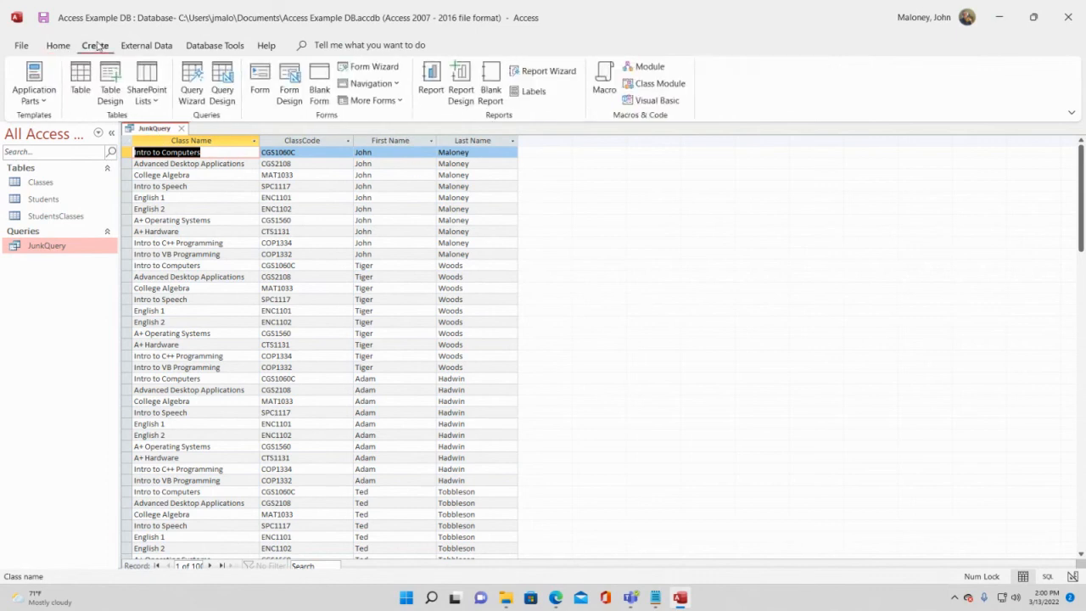
pyautogui.click(221, 88)
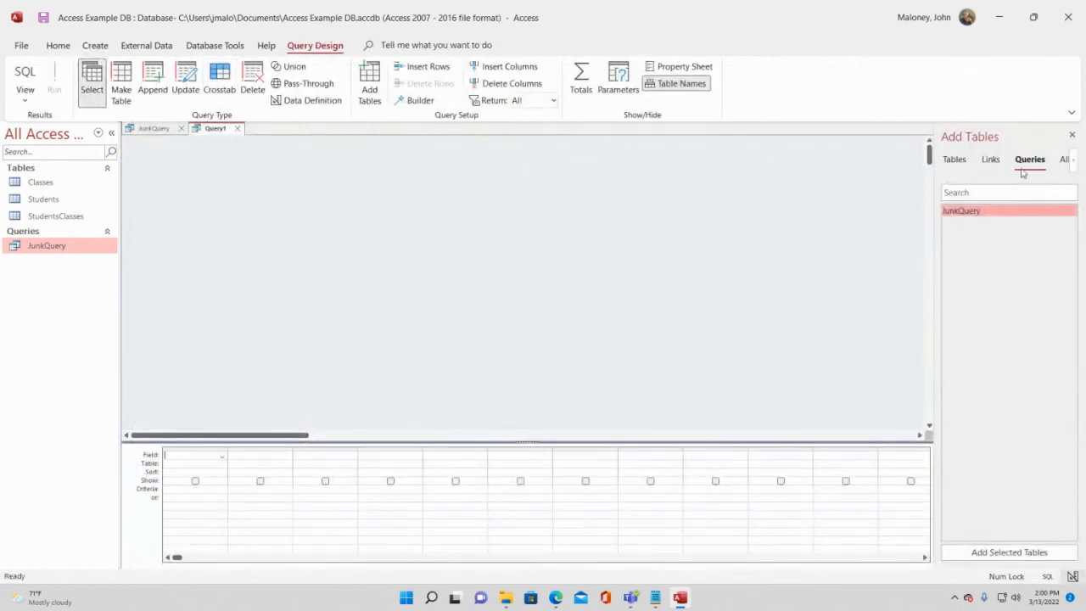
pyautogui.click(954, 162)
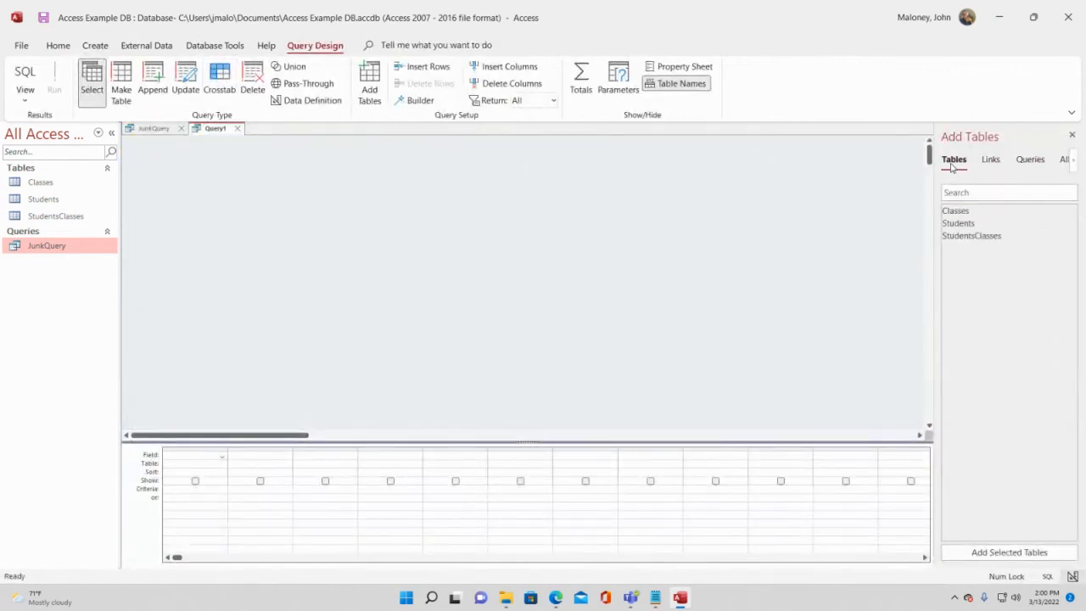
pyautogui.doubleClick(963, 222)
pyautogui.doubleClick(959, 211)
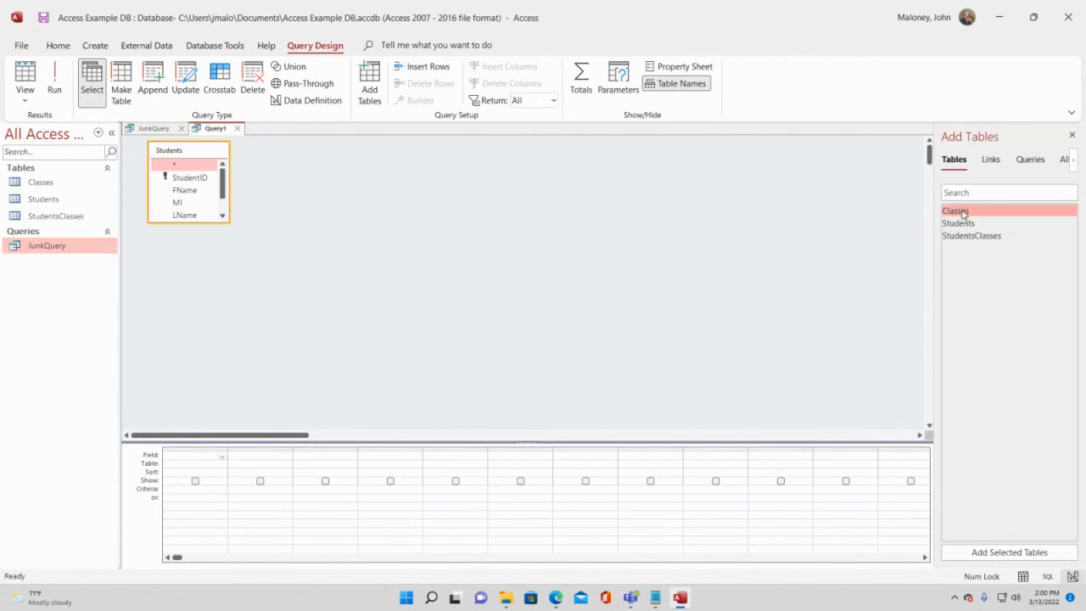
pyautogui.doubleClick(967, 236)
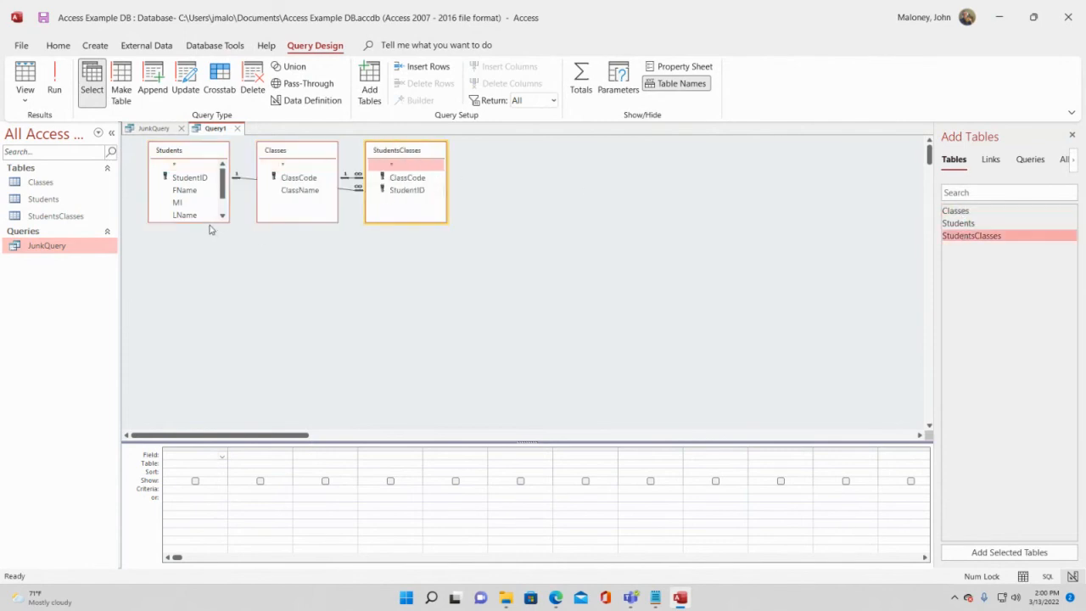
pyautogui.moveTo(224, 185)
pyautogui.mouseDown()
pyautogui.moveTo(224, 200)
pyautogui.moveTo(225, 186)
pyautogui.mouseUp()
pyautogui.moveTo(207, 221); pyautogui.dragTo(206, 258)
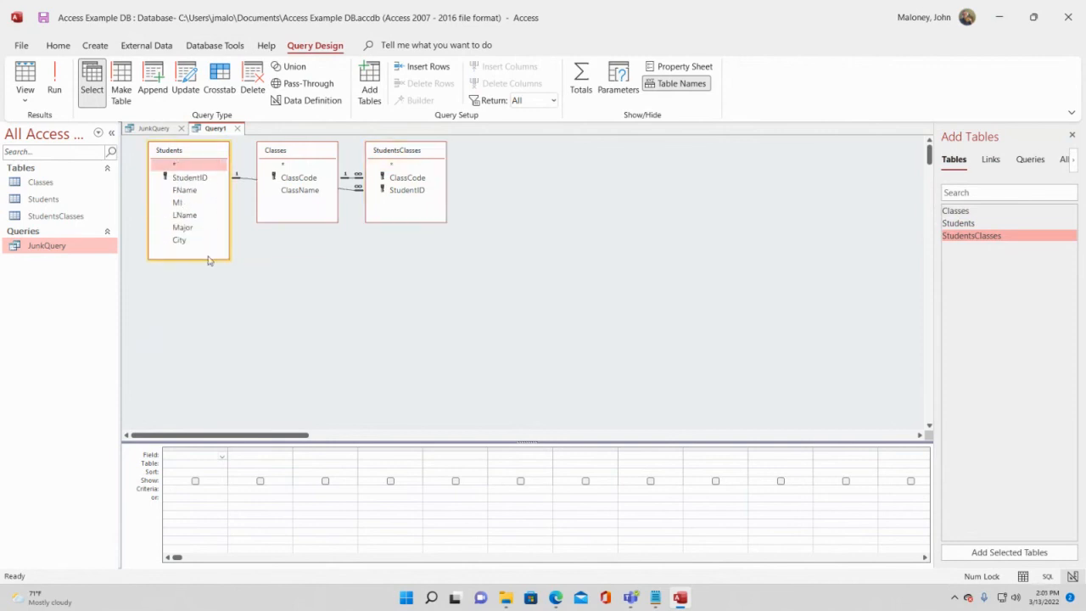
# Place StudentsClasses below and between Students and Classes, and add ClassCode, ClassName, FName and LName to the query output
pyautogui.moveTo(412, 153); pyautogui.dragTo(294, 288)
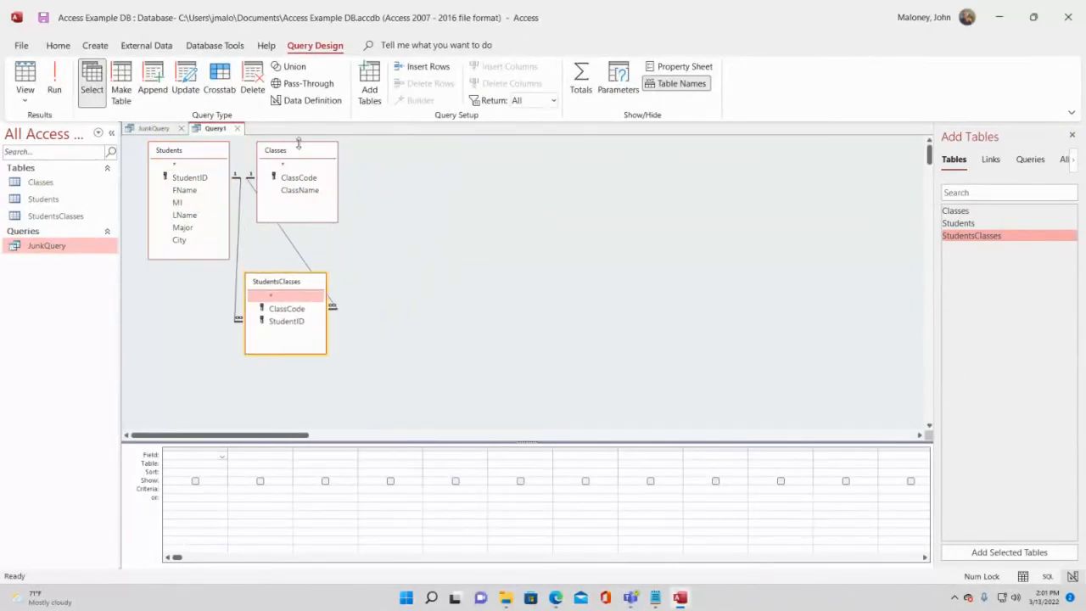
pyautogui.moveTo(301, 150); pyautogui.dragTo(403, 158)
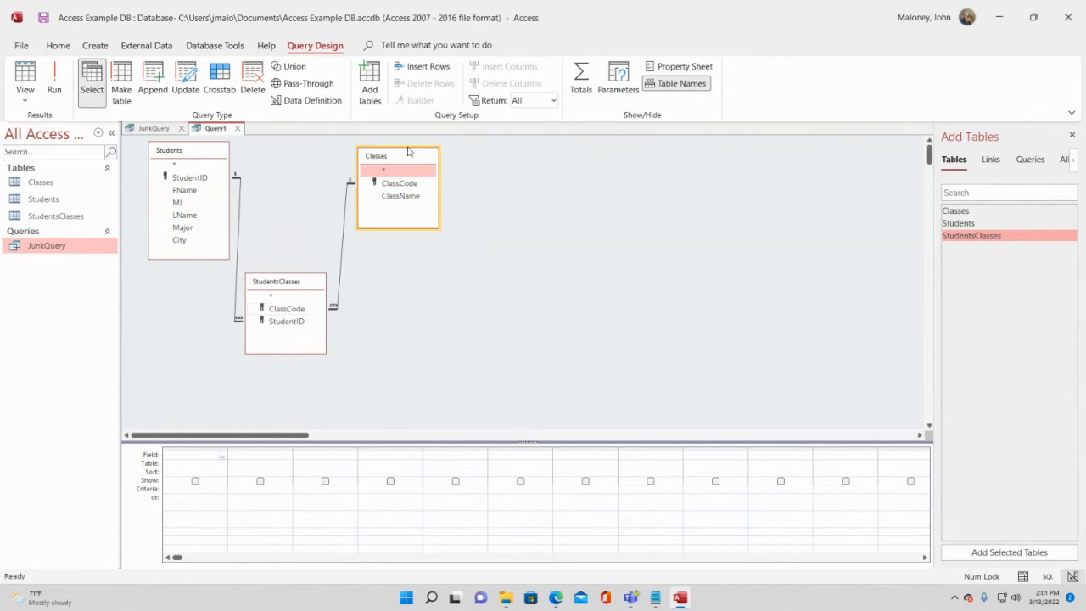
pyautogui.click(393, 182)
pyautogui.doubleClick(392, 183)
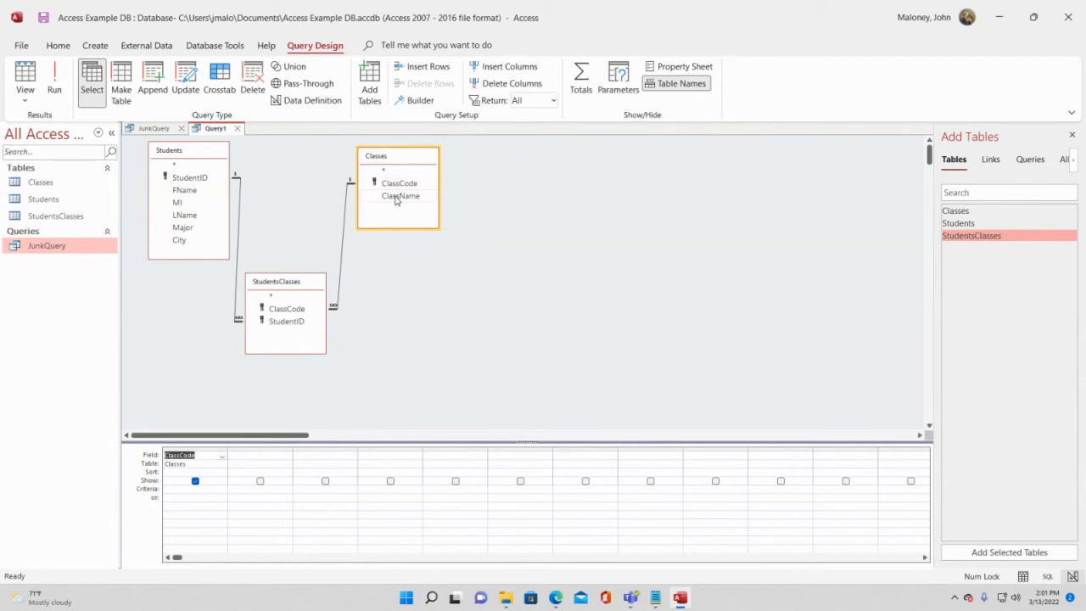
pyautogui.doubleClick(396, 196)
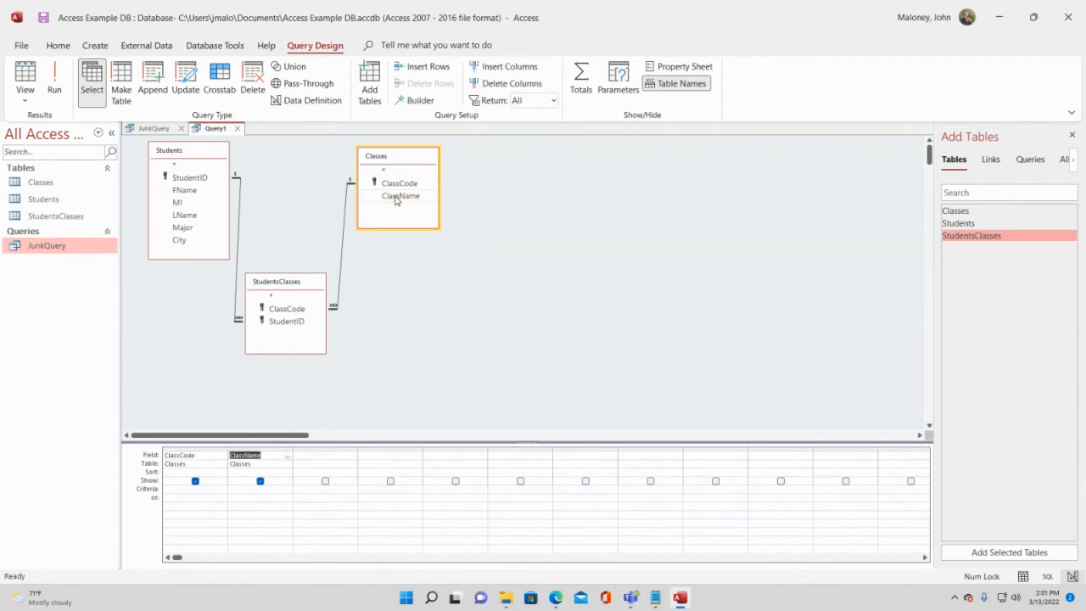
pyautogui.click(190, 192)
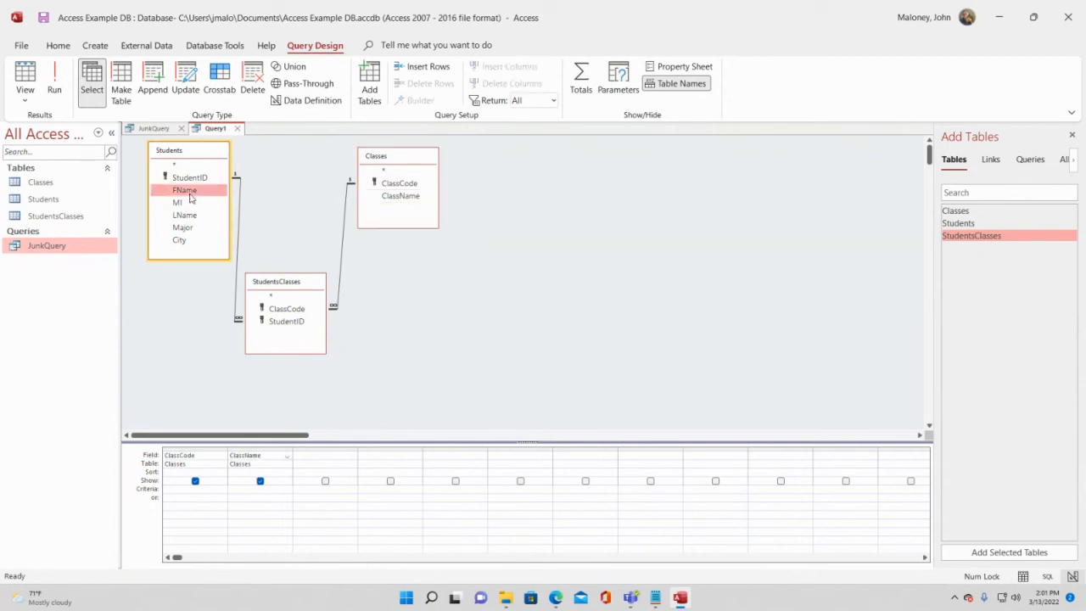
pyautogui.doubleClick(187, 191)
pyautogui.doubleClick(187, 215)
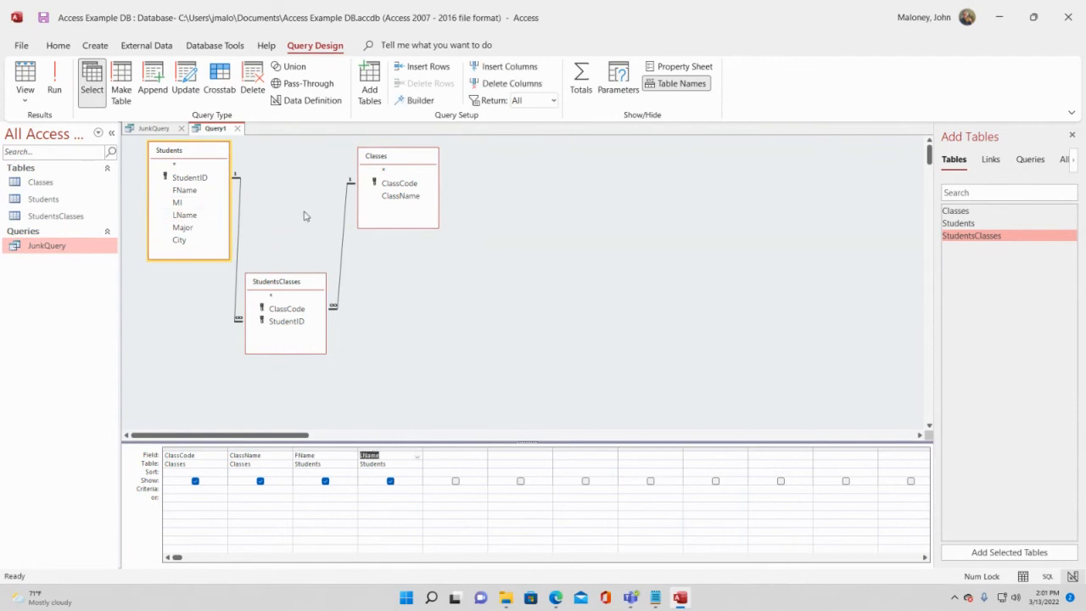
# Run the query and set the font size of its results datasheet to 18
pyautogui.click(54, 80)
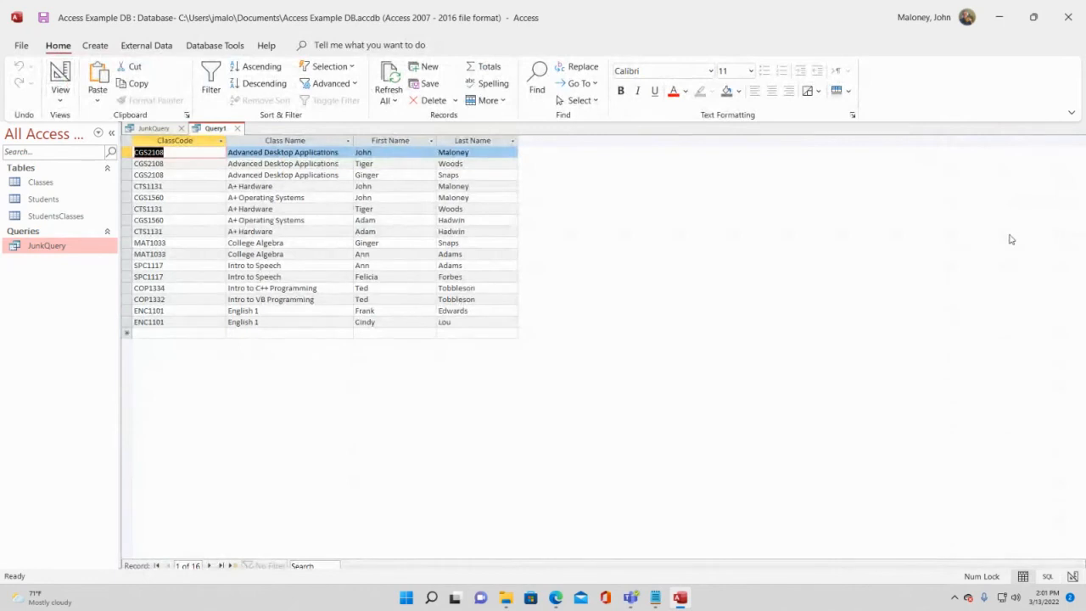
pyautogui.click(722, 71)
pyautogui.write('18')
pyautogui.press('Return')
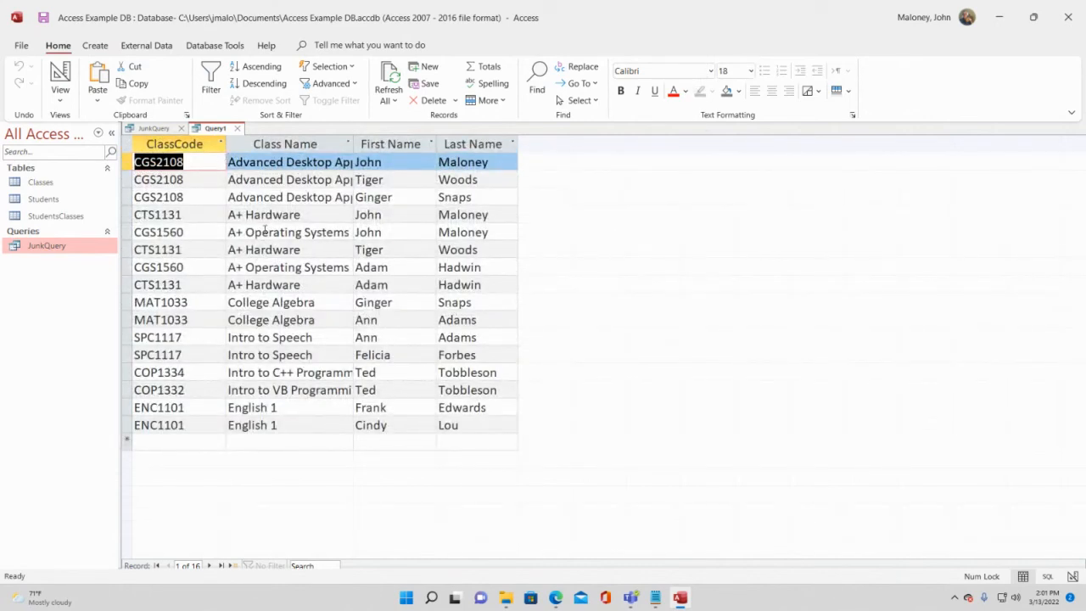
# Examine the query results to see which students are enrolled in class CGS2108
pyautogui.click(151, 180)
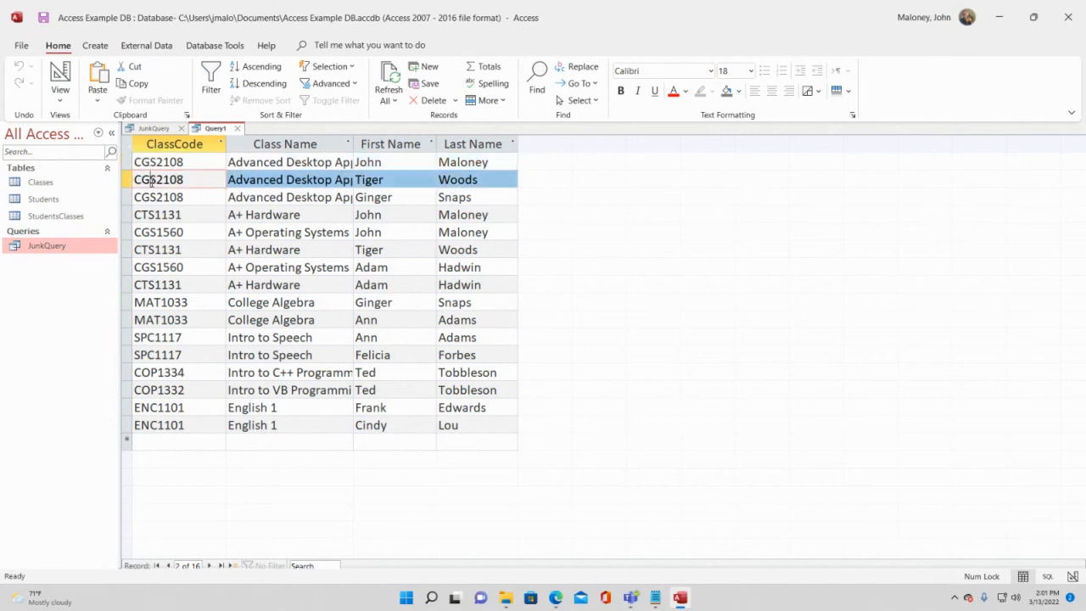
pyautogui.click(151, 198)
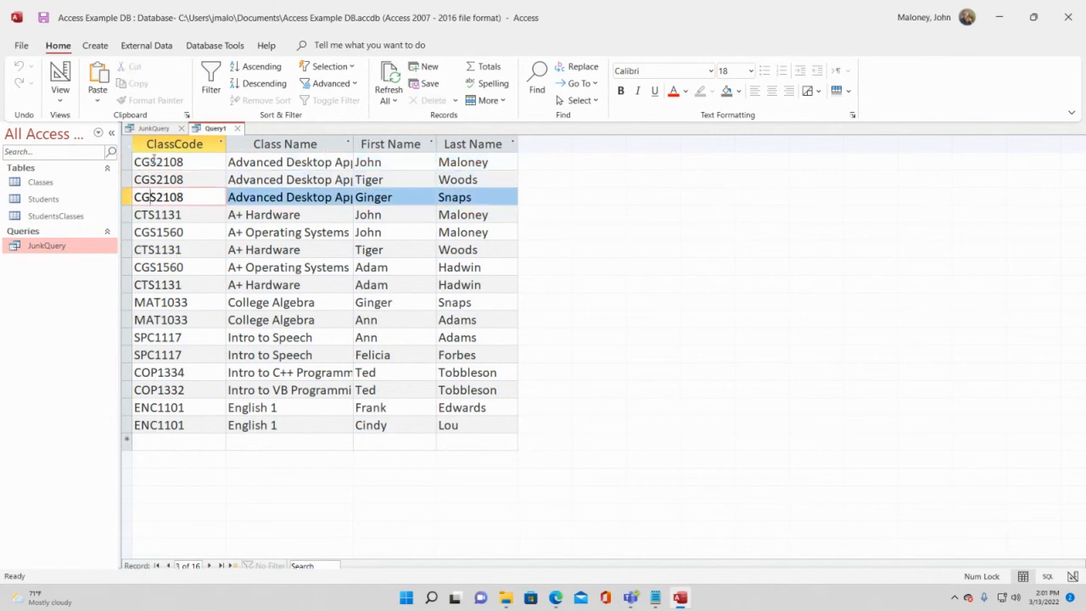
pyautogui.moveTo(153, 161); pyautogui.dragTo(328, 164)
pyautogui.click(208, 194)
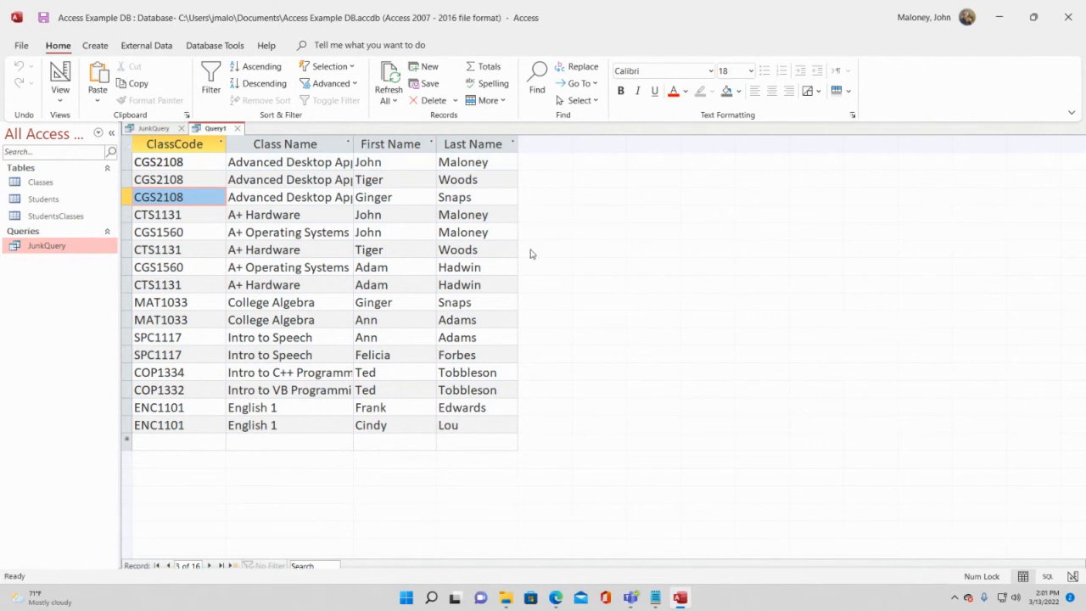
pyautogui.click(134, 216)
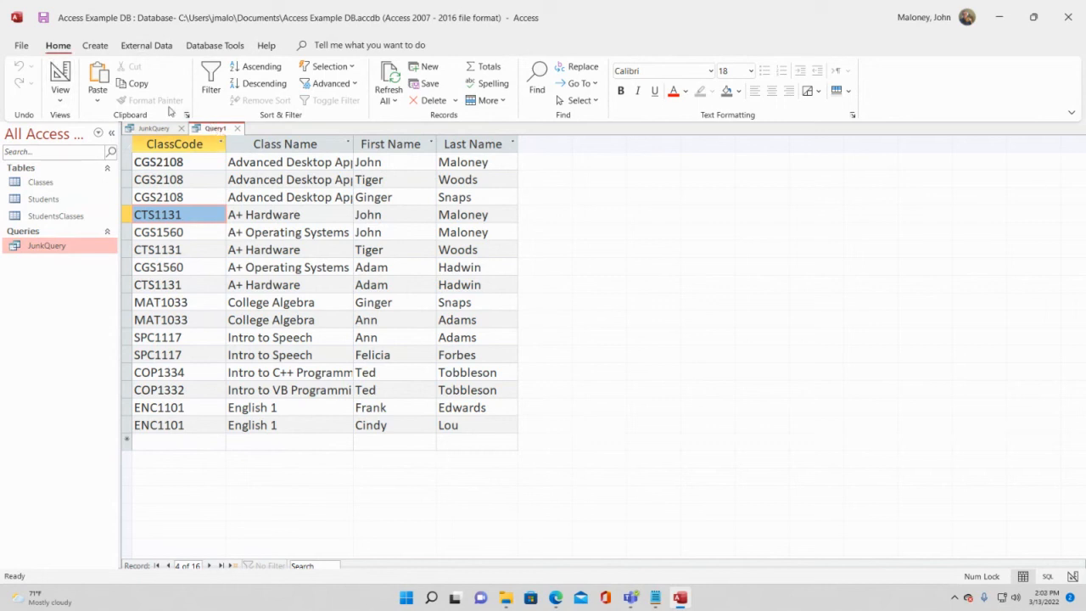
# Save the query as GoodQuery
pyautogui.click(44, 17)
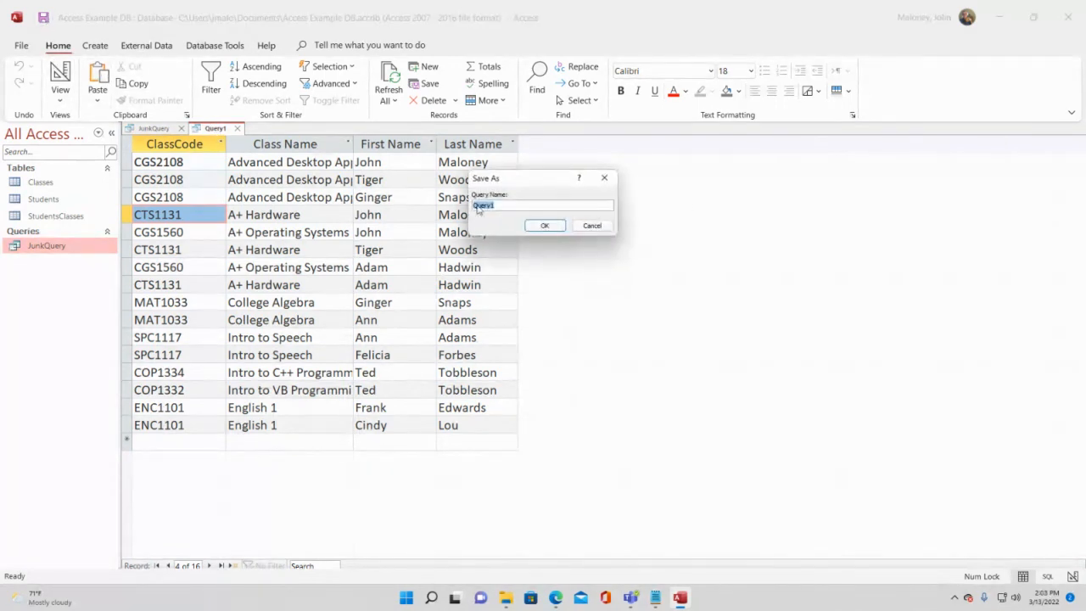
pyautogui.write('GoodQu')
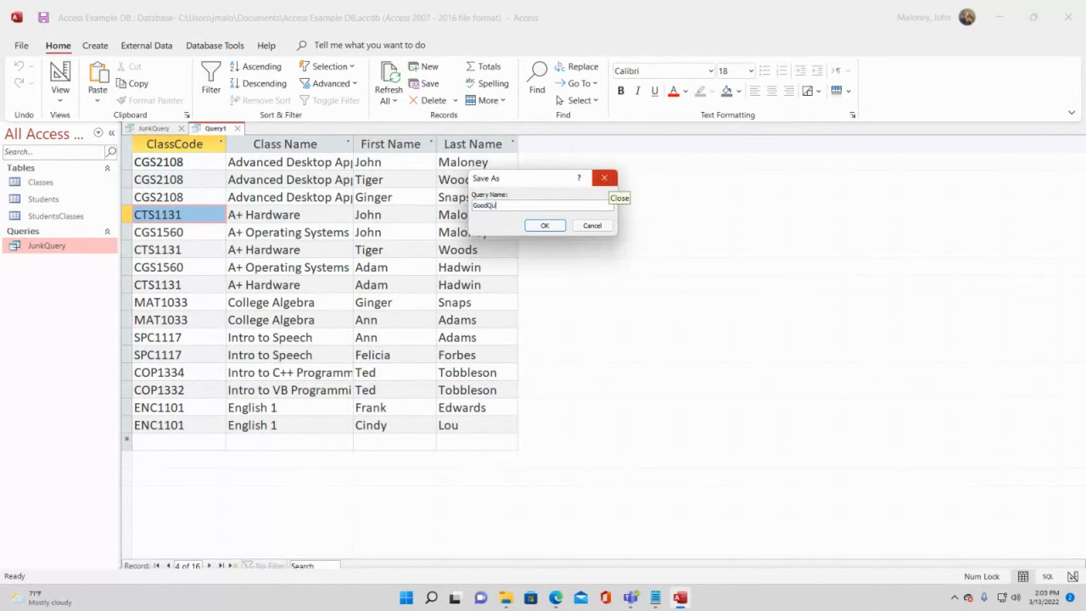
pyautogui.write('ery')
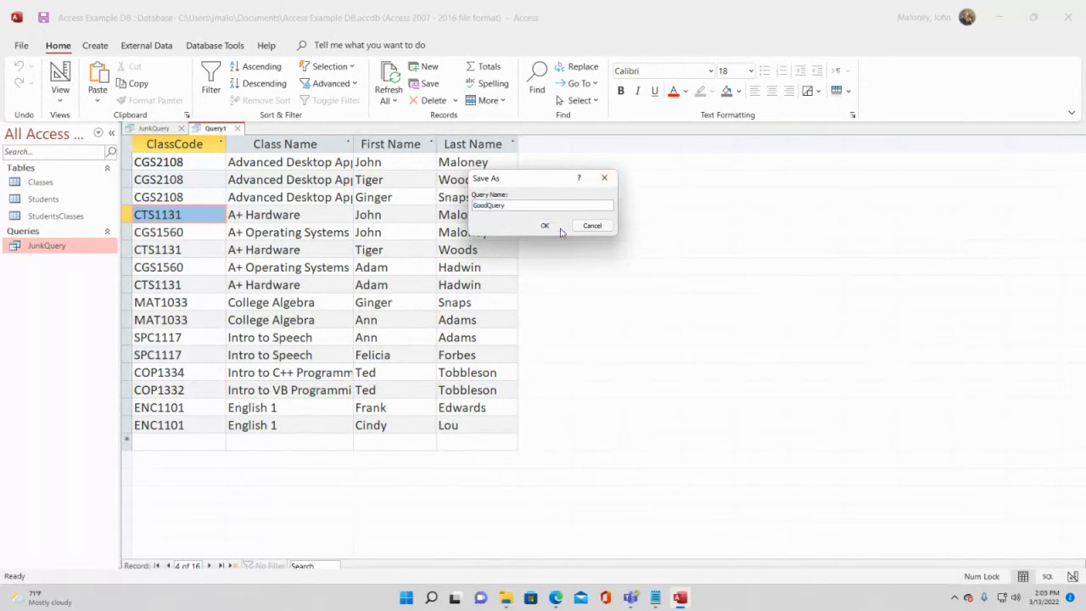
pyautogui.click(562, 228)
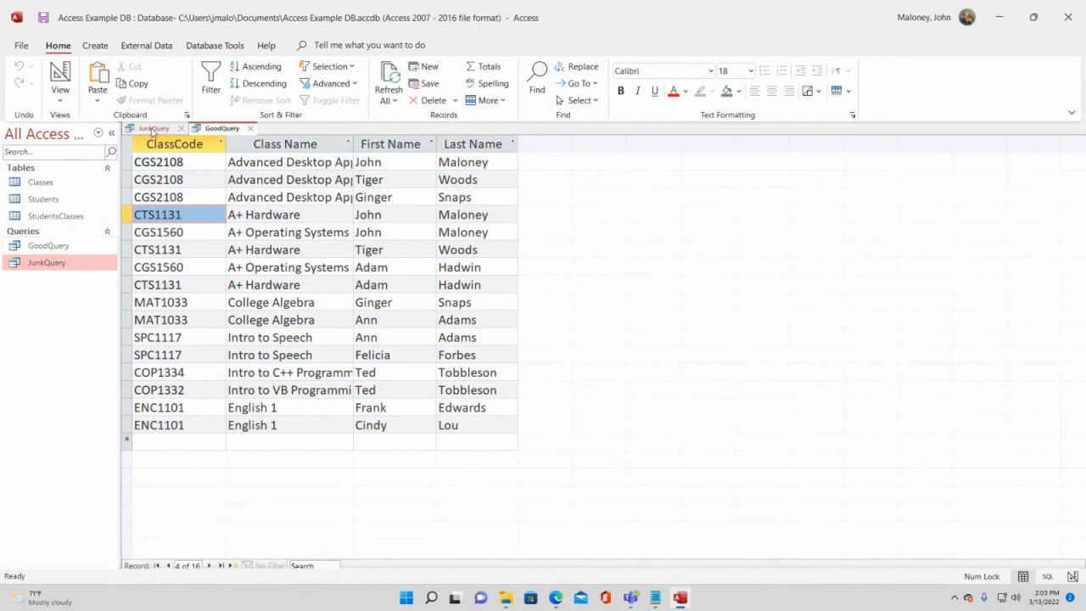
# Compare the results of JunkQuery with those of GoodQuery, and close both queries
pyautogui.click(152, 128)
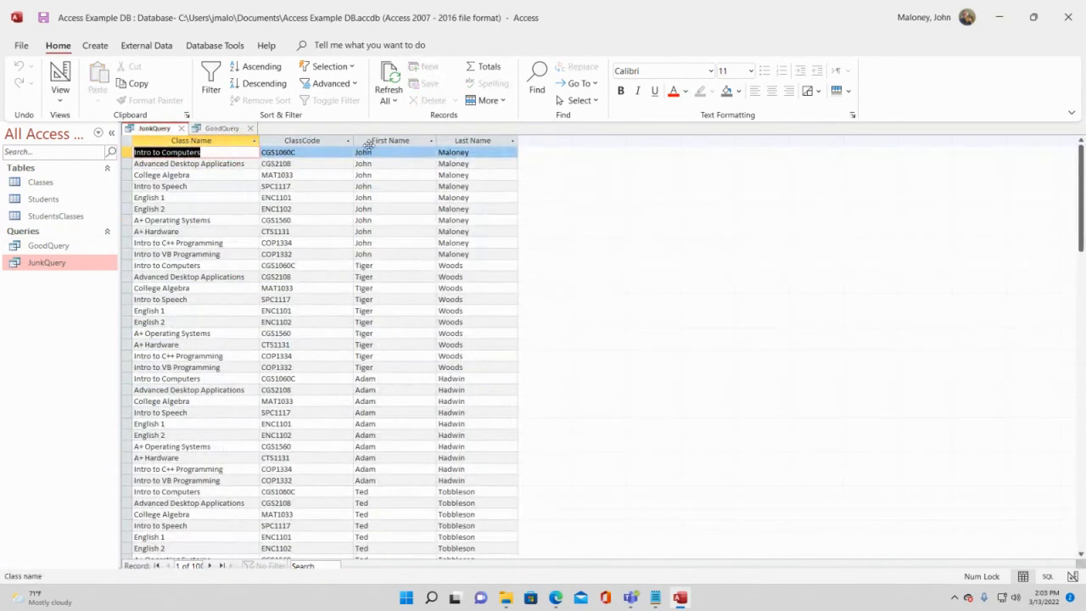
pyautogui.click(227, 133)
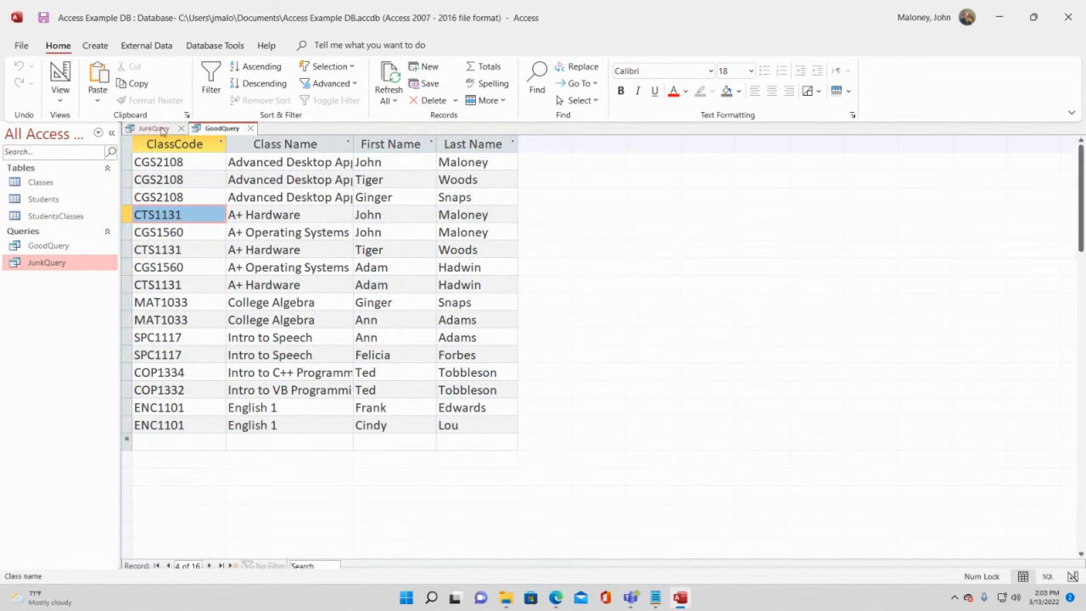
pyautogui.click(153, 128)
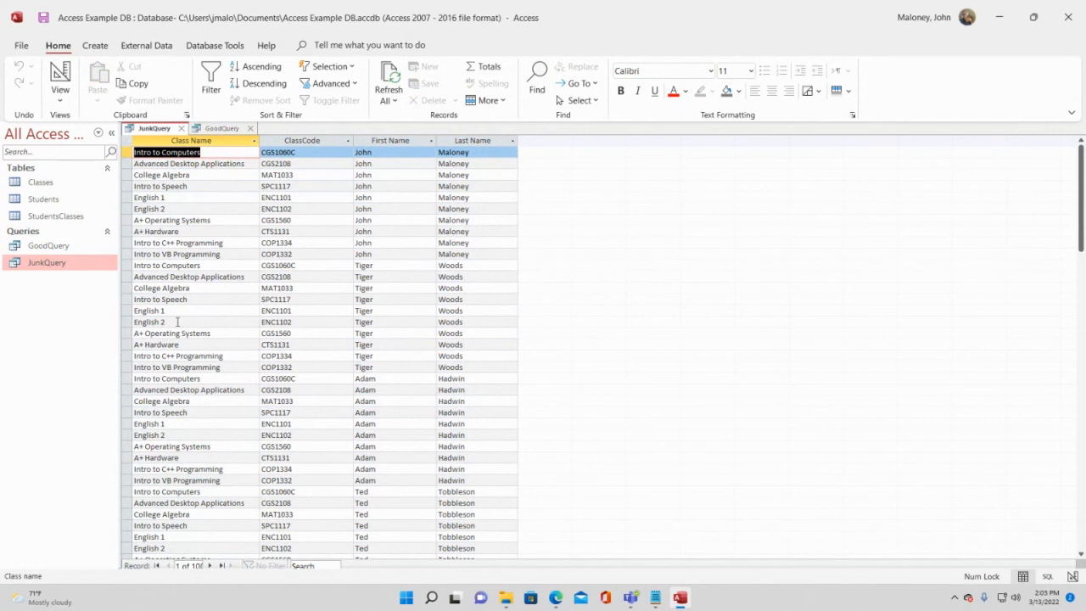
pyautogui.rightClick(216, 128)
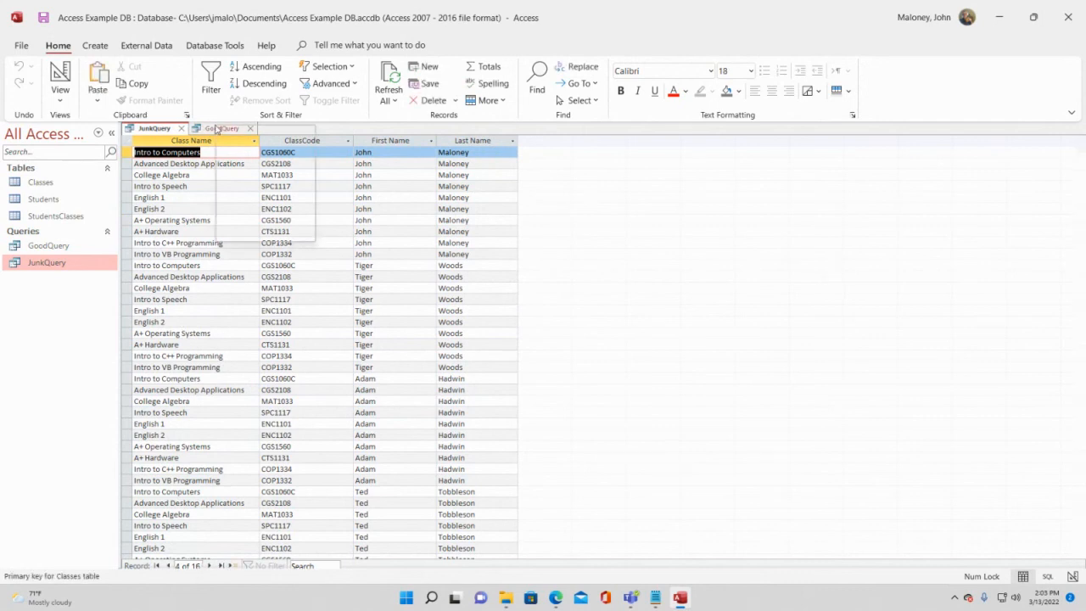
pyautogui.click(245, 176)
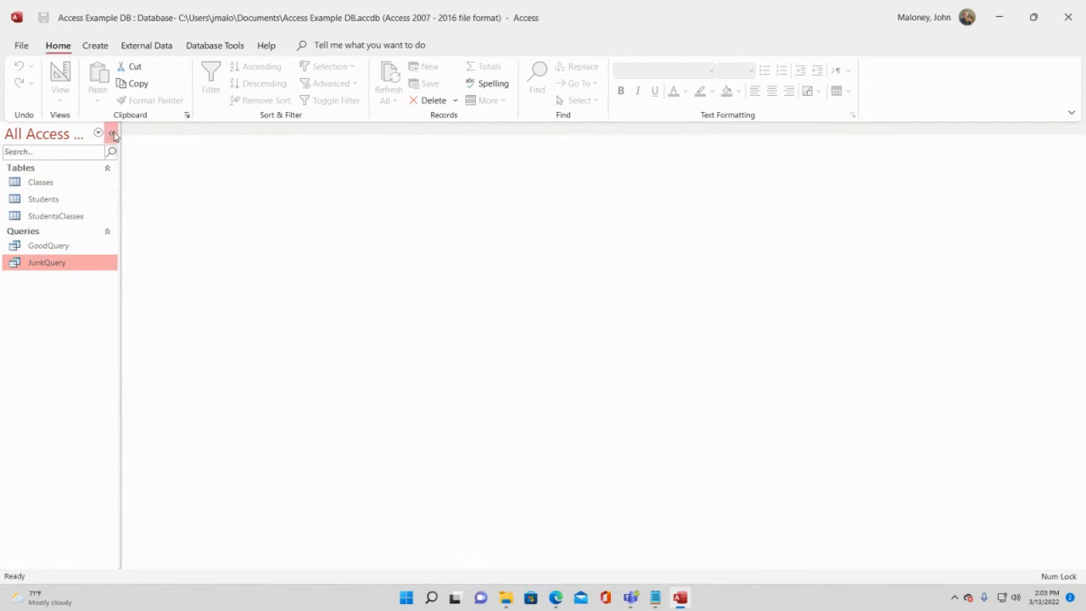
# Start a new query design containing the Classes, Students and StudentsClasses tables
pyautogui.click(98, 46)
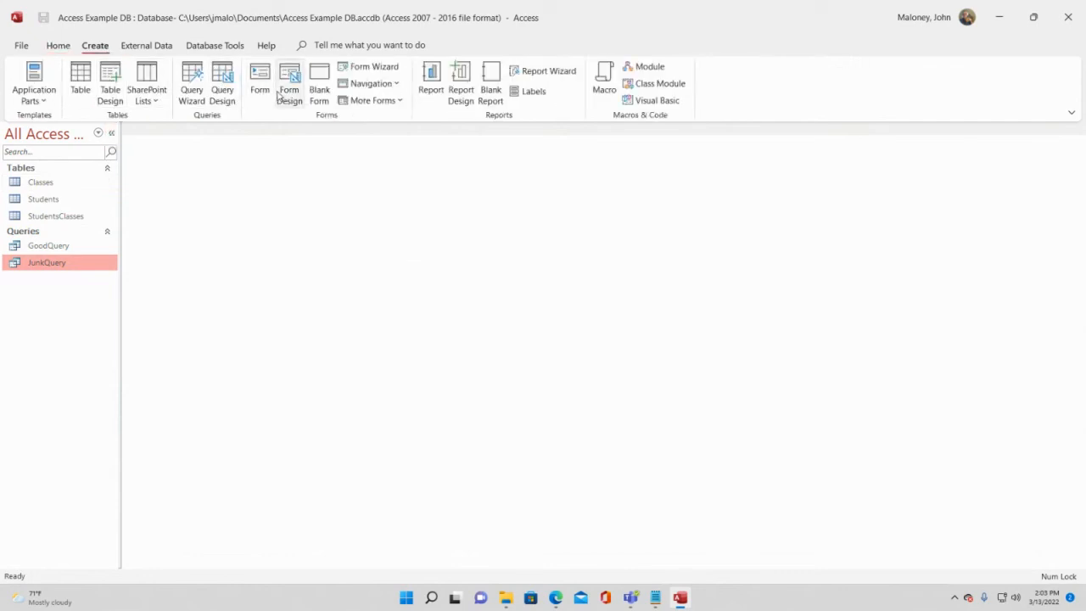
pyautogui.click(224, 93)
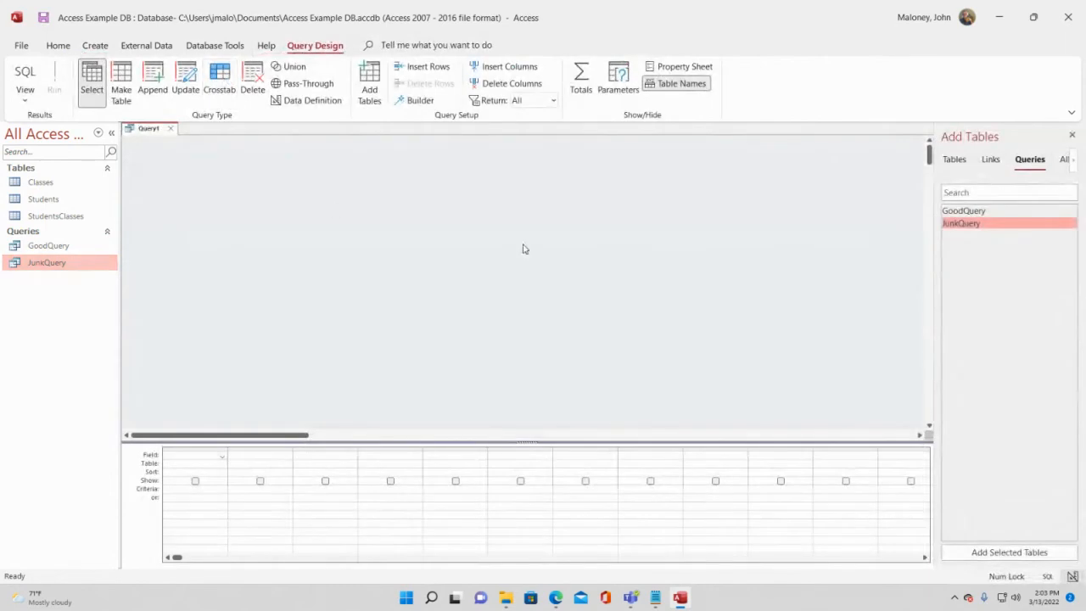
pyautogui.click(954, 164)
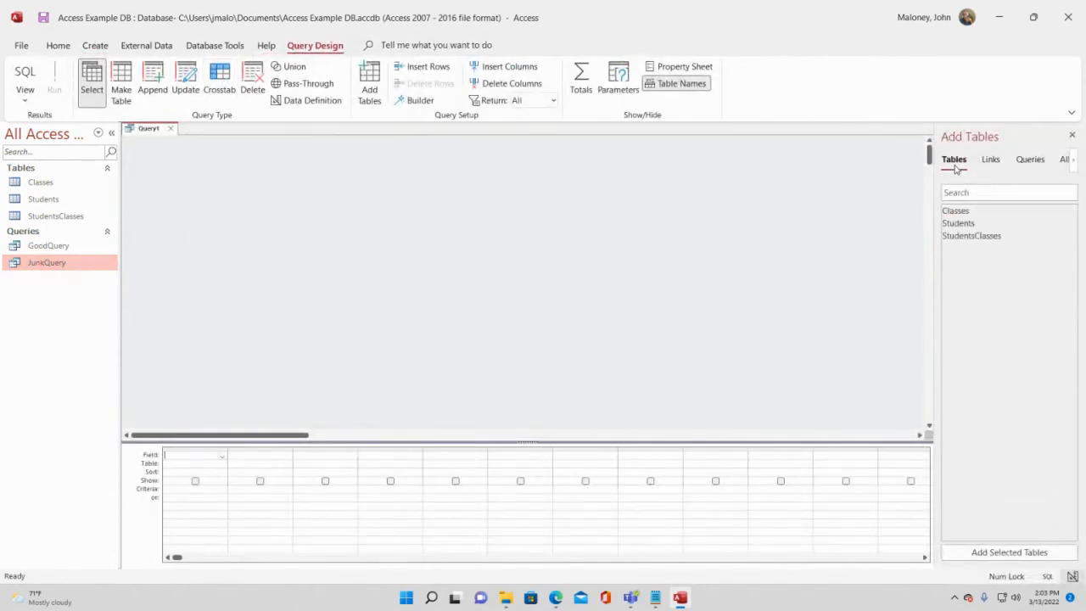
pyautogui.doubleClick(954, 211)
pyautogui.doubleClick(958, 224)
pyautogui.doubleClick(964, 238)
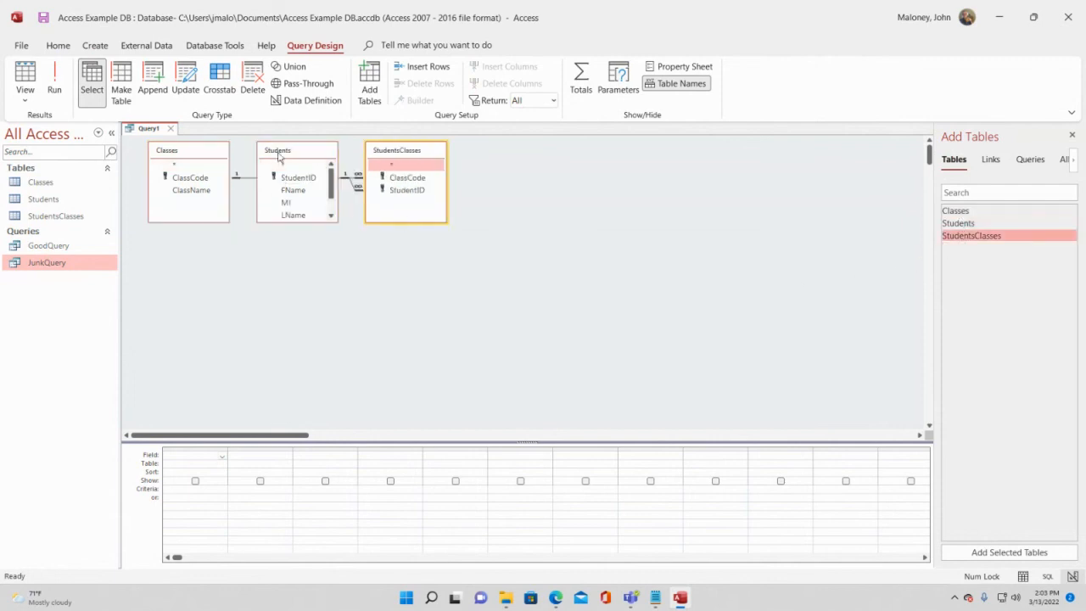
# Arrange the field lists with Classes and Students side by side and StudentsClasses below and between them
pyautogui.moveTo(278, 154); pyautogui.dragTo(273, 250)
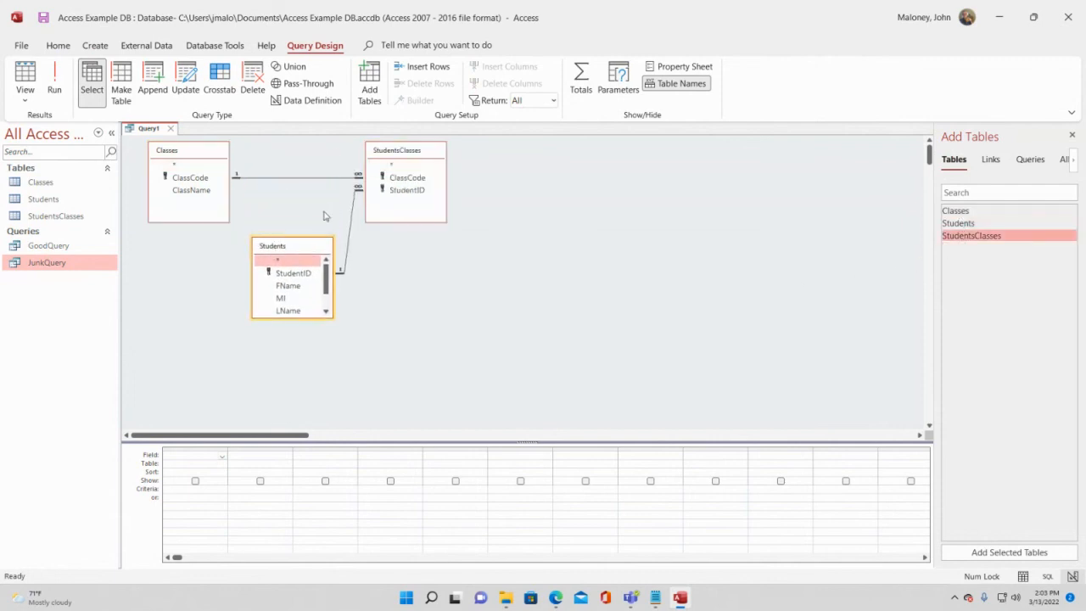
pyautogui.moveTo(414, 155); pyautogui.dragTo(364, 360)
pyautogui.click(299, 251)
pyautogui.moveTo(299, 251); pyautogui.dragTo(445, 158)
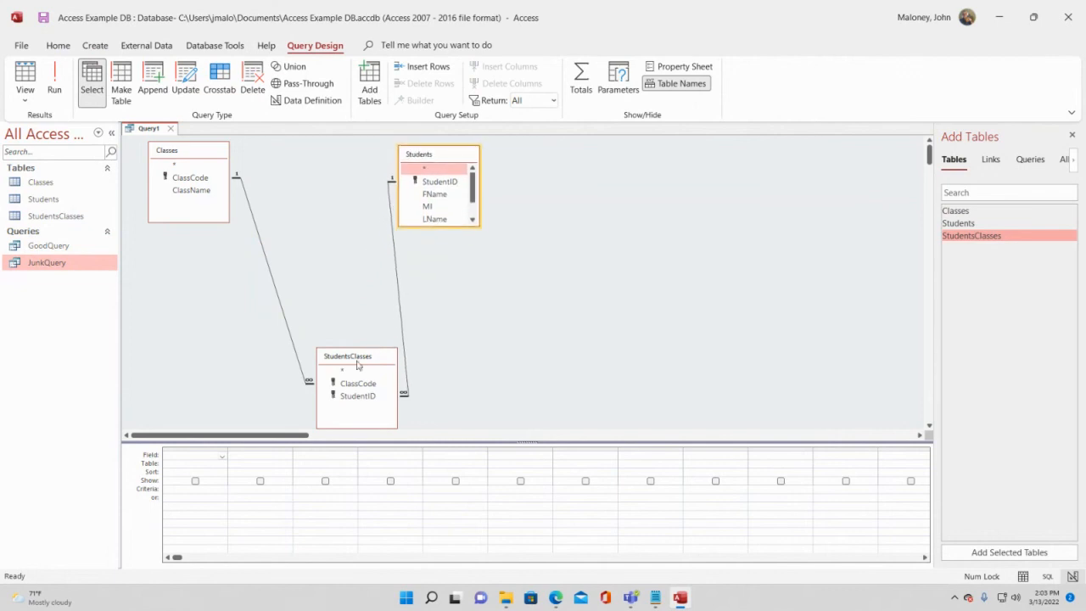
pyautogui.moveTo(359, 361); pyautogui.dragTo(325, 254)
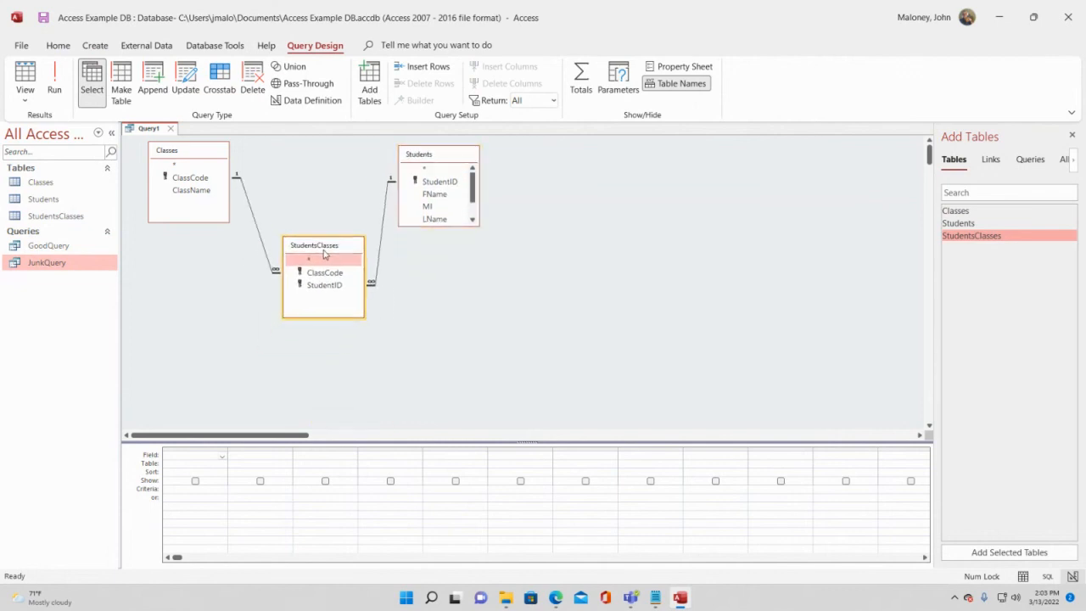
# Add ClassName from Classes, FName, LName, StudentID and City from Students, and ClassCode from StudentsClasses to the query output
pyautogui.doubleClick(192, 190)
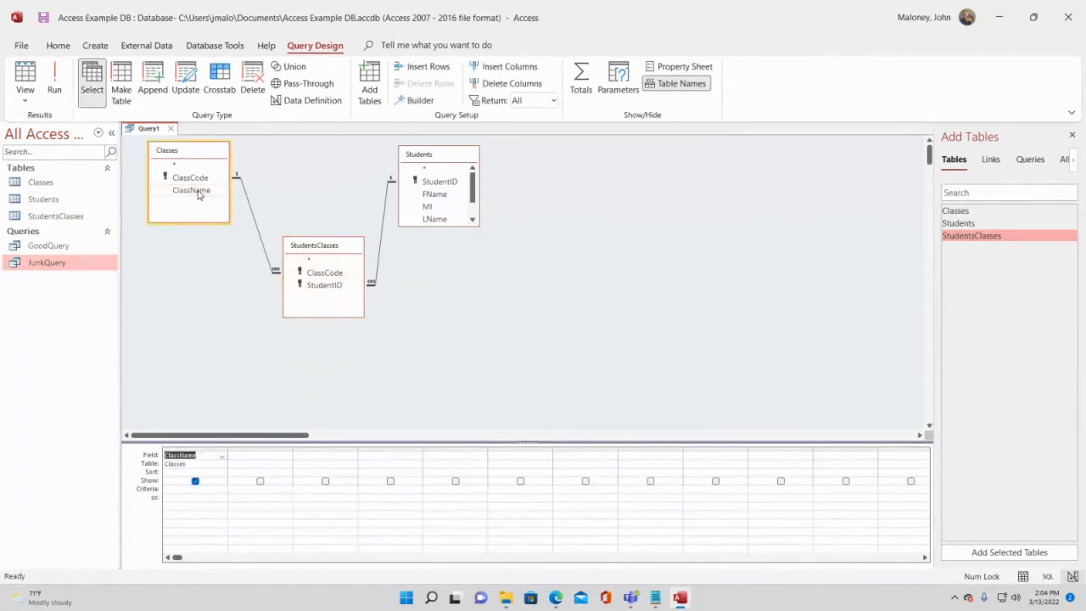
pyautogui.doubleClick(429, 196)
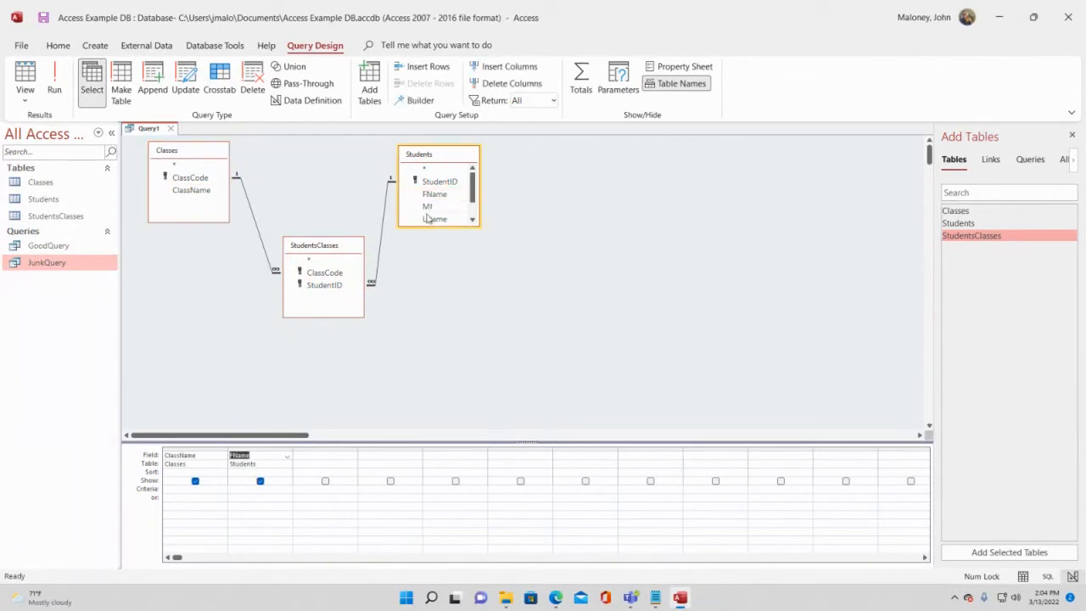
pyautogui.click(429, 221)
pyautogui.doubleClick(429, 221)
pyautogui.doubleClick(440, 182)
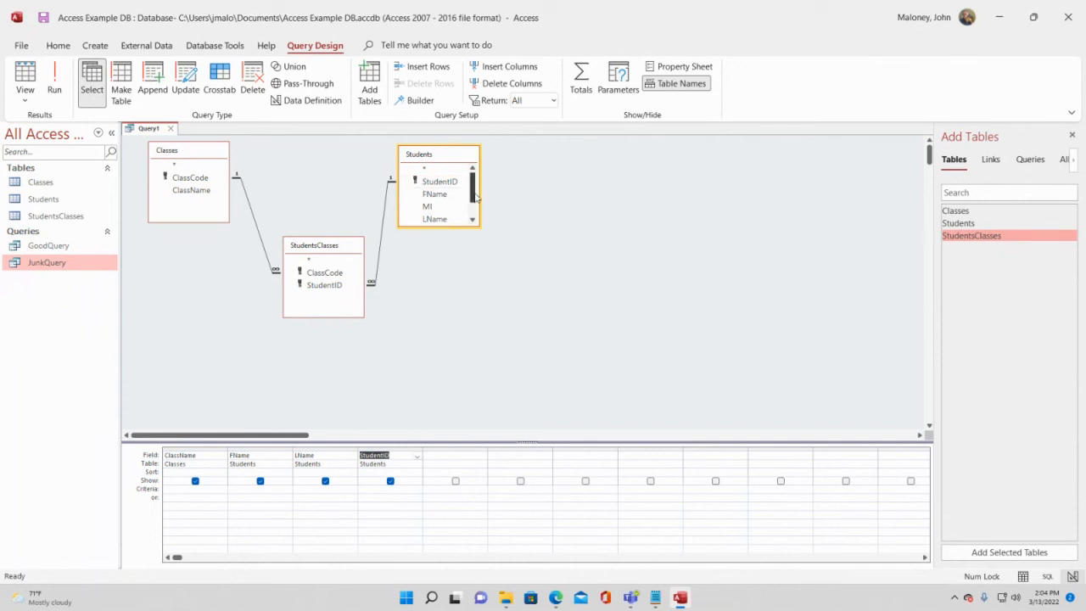
pyautogui.moveTo(476, 197); pyautogui.dragTo(478, 216)
pyautogui.click(430, 221)
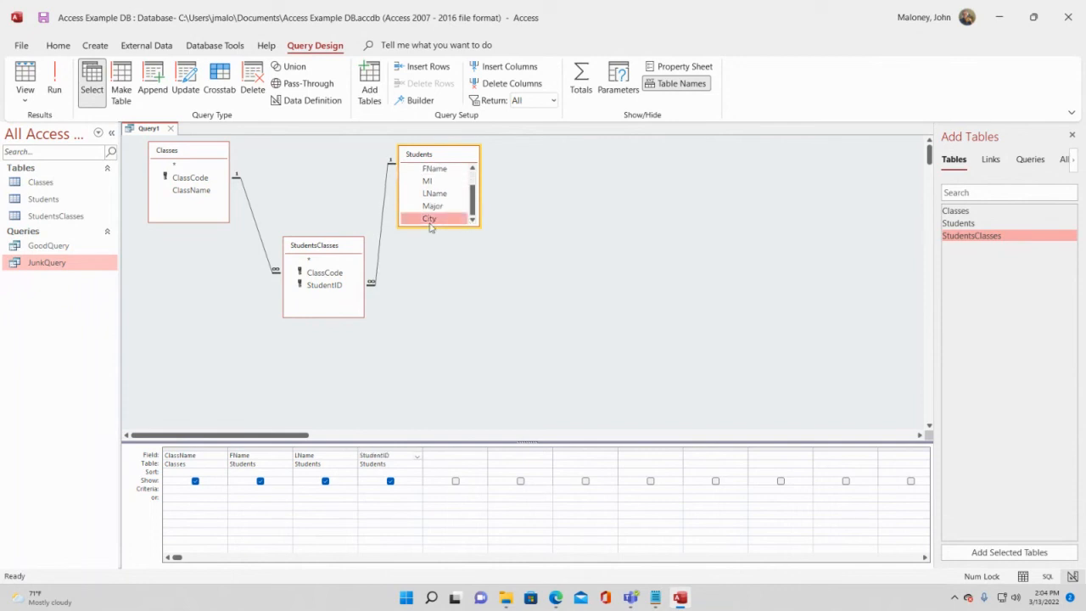
pyautogui.doubleClick(430, 221)
pyautogui.doubleClick(311, 273)
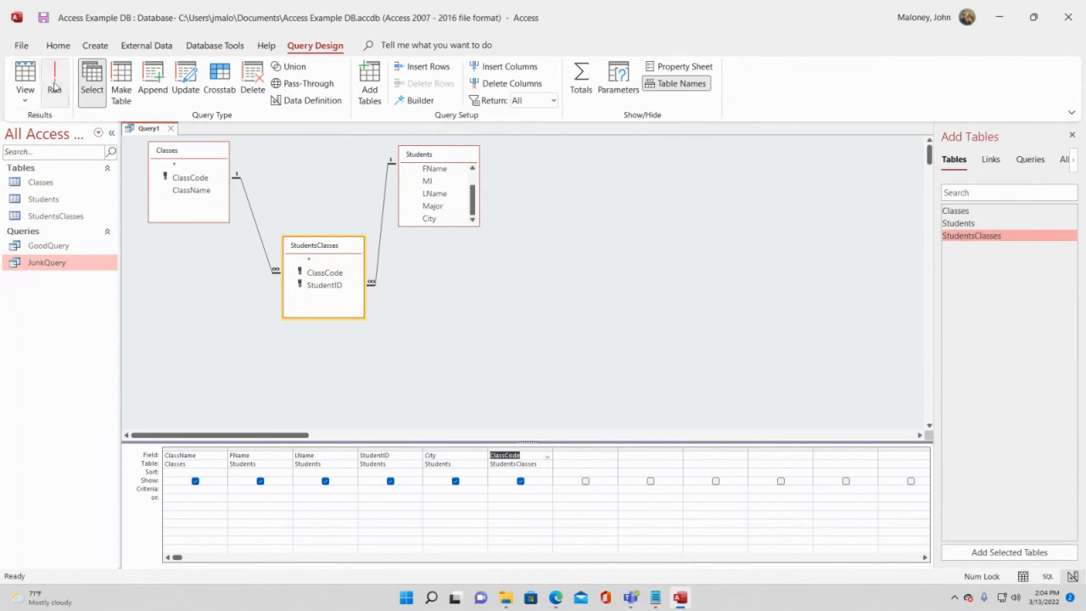
# Run the new query to check its enrollment results, and return to its design
pyautogui.click(55, 84)
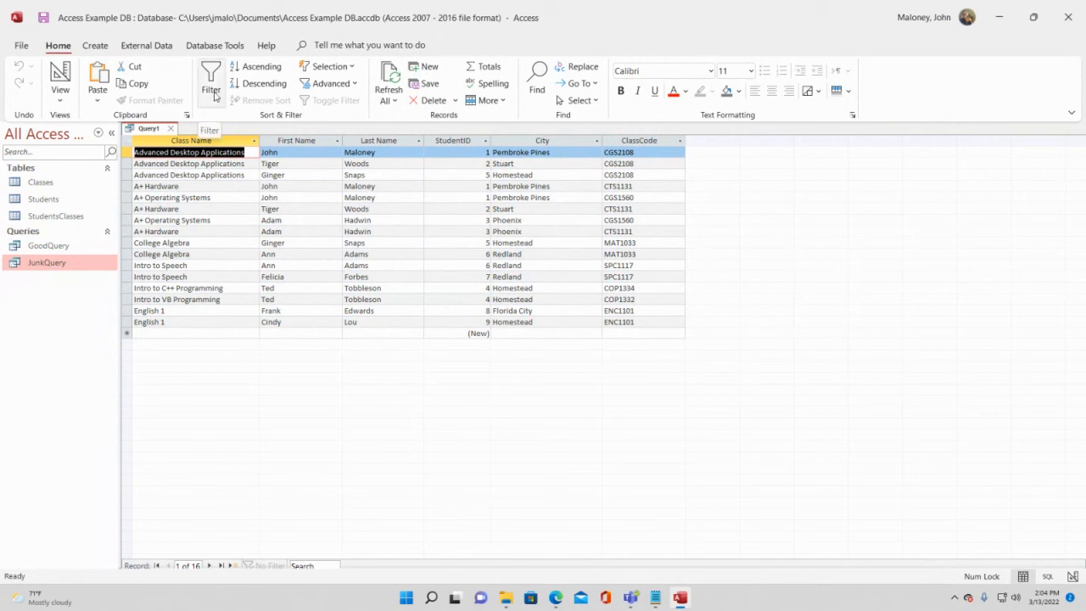
pyautogui.click(63, 77)
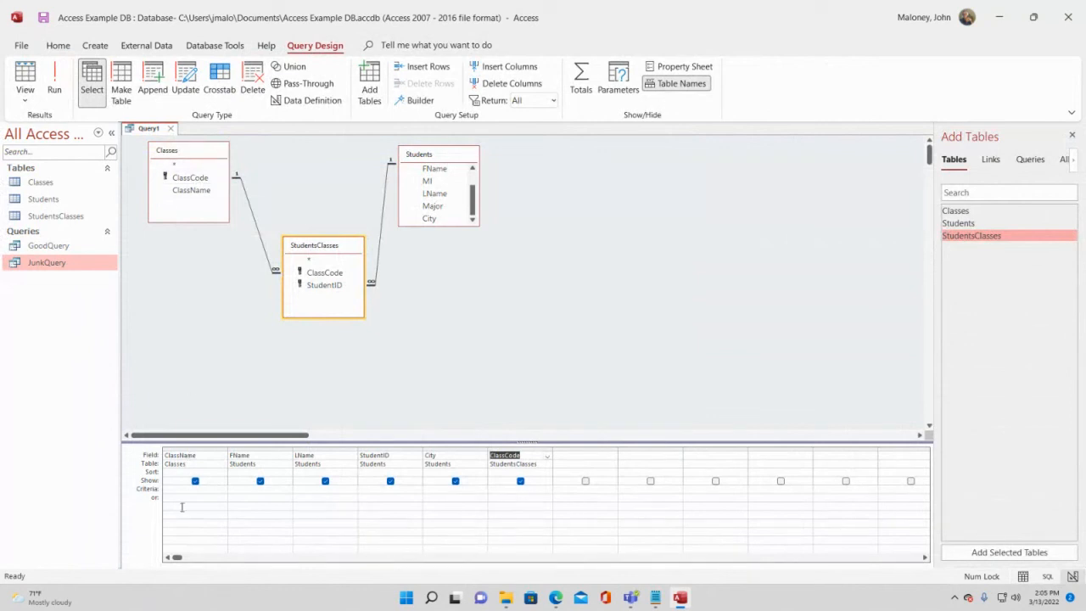
# Try filtering the query by MAT1033 on ClassName, check the results, and remove that criterion
pyautogui.click(180, 490)
pyautogui.write('AT1033')
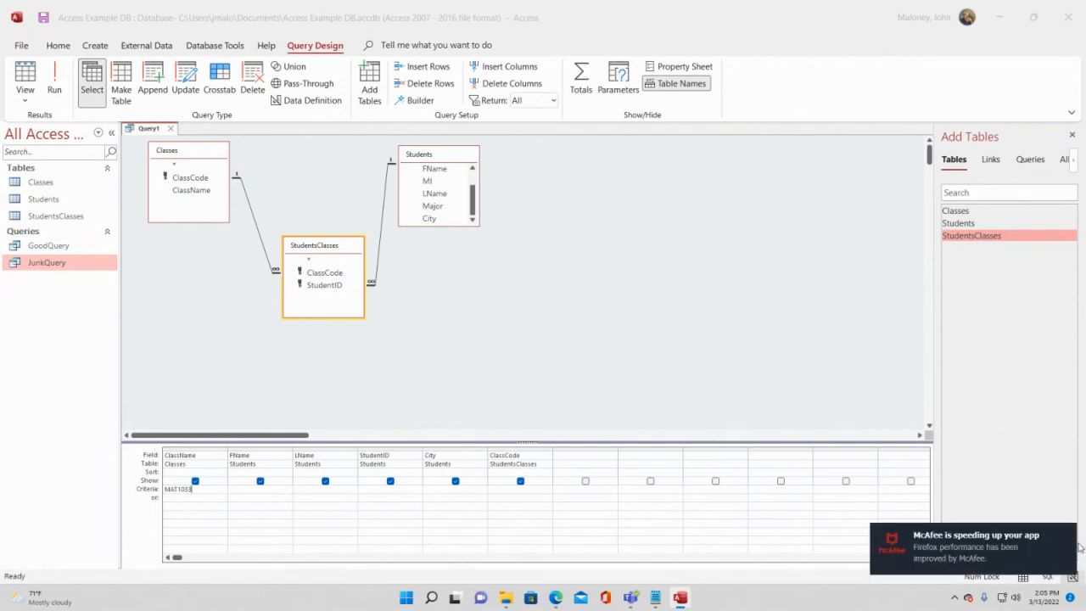
pyautogui.click(1065, 534)
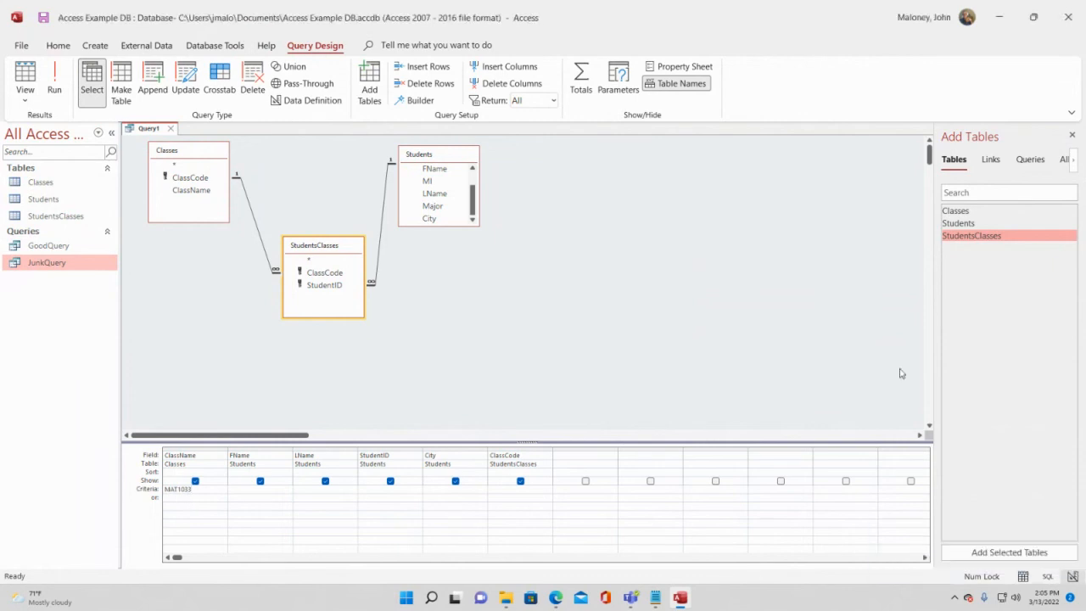
pyautogui.click(56, 81)
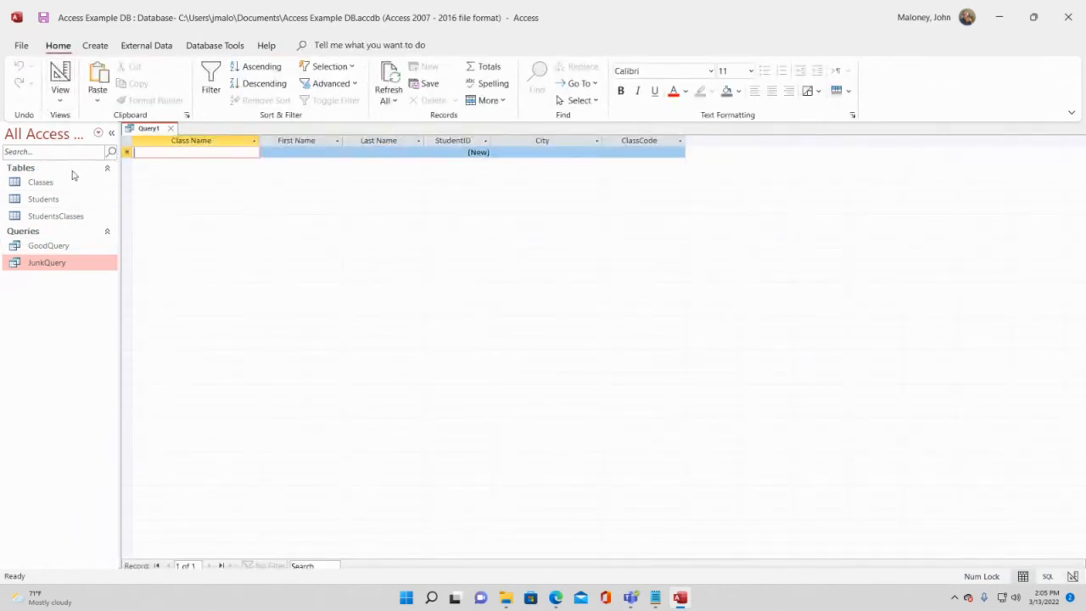
pyautogui.click(59, 75)
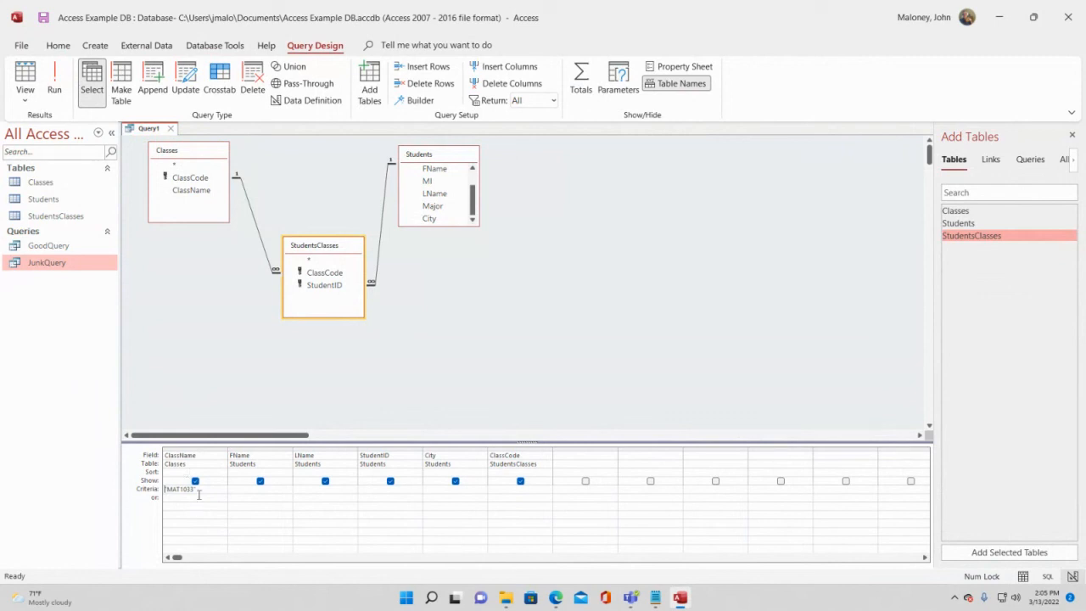
pyautogui.moveTo(202, 492); pyautogui.dragTo(123, 483)
pyautogui.press('Delete')
# Filter the query by the criterion MAT1033 on ClassCode and run it
pyautogui.click(505, 489)
pyautogui.write('MAT1033')
pyautogui.click(53, 78)
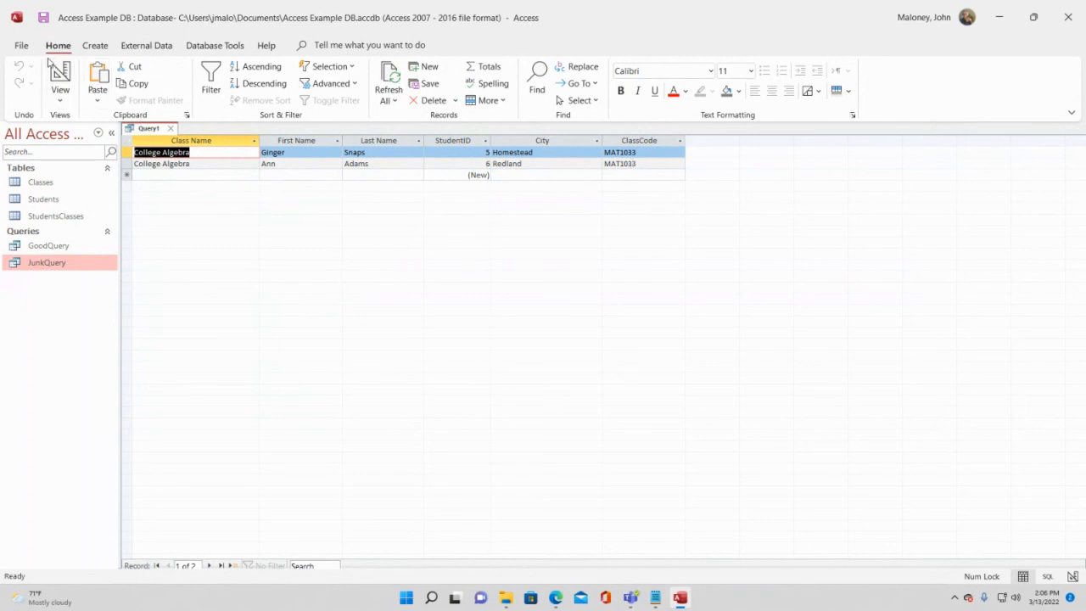
# Return to the query's design and save it as MAT1033 Students
pyautogui.click(59, 77)
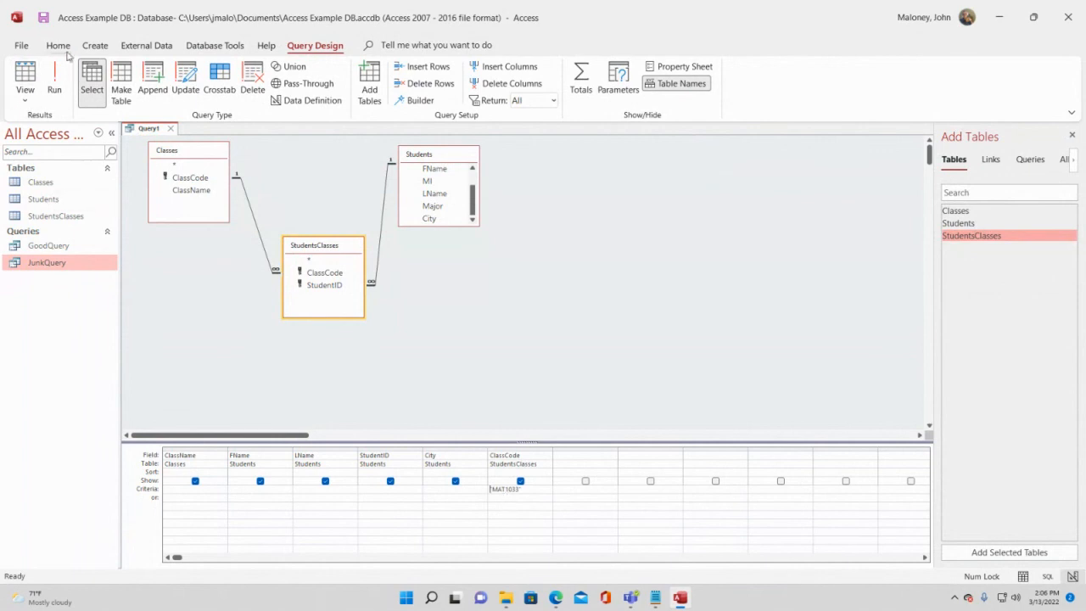
pyautogui.click(43, 17)
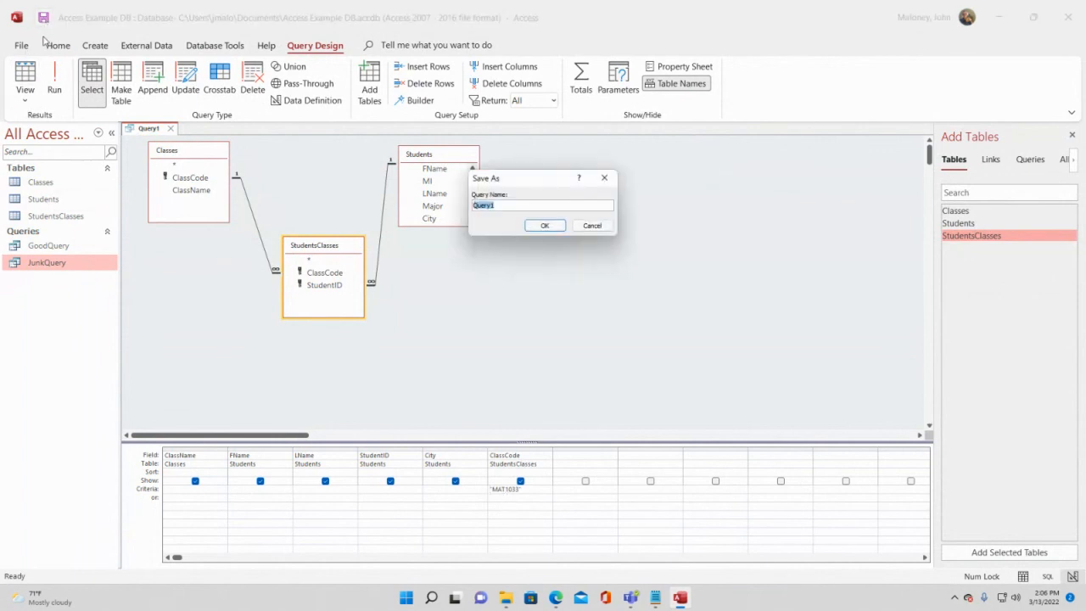
pyautogui.write('MAT1033 Students')
pyautogui.click(545, 225)
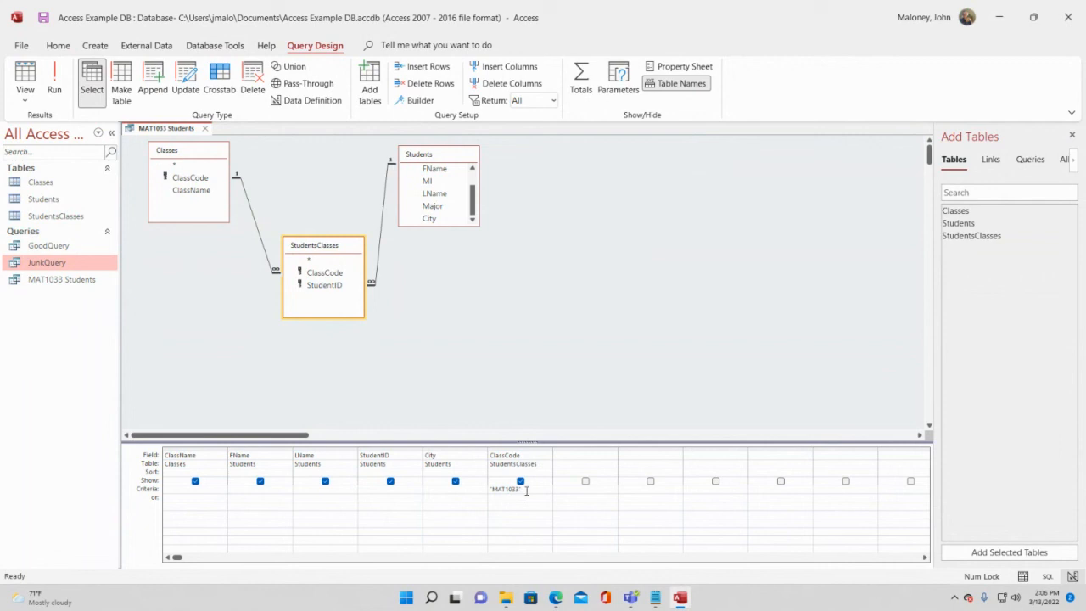
# Replace the ClassCode criterion with a student's last name on LName and run the query
pyautogui.moveTo(525, 492); pyautogui.dragTo(472, 488)
pyautogui.press('BackSpace')
pyautogui.write('Major')
pyautogui.click(51, 88)
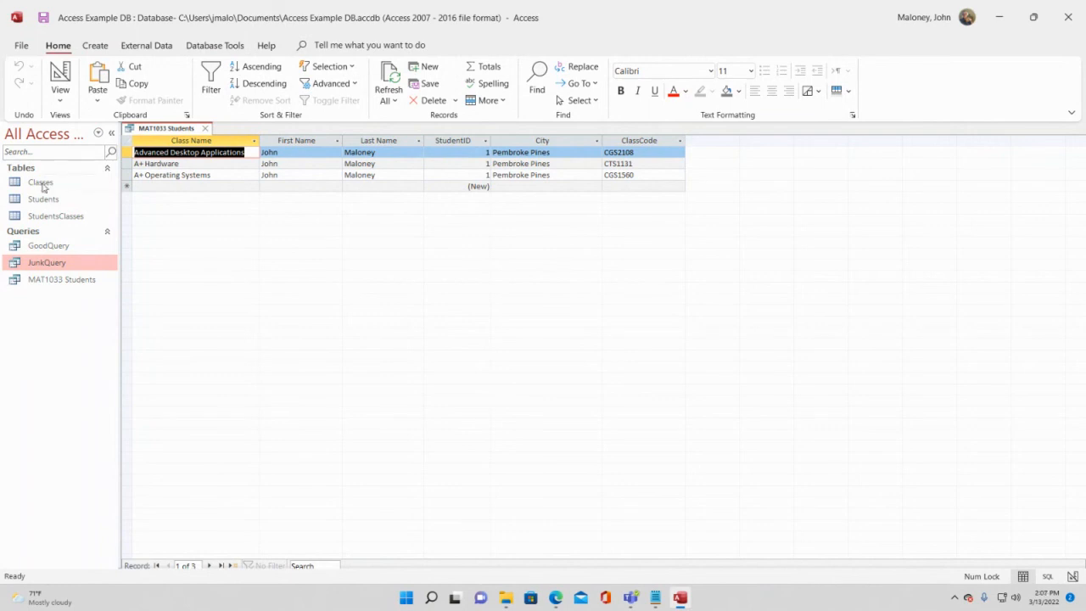
# Change the LName criterion to the wildcard pattern Ma* and run the query again
pyautogui.click(54, 81)
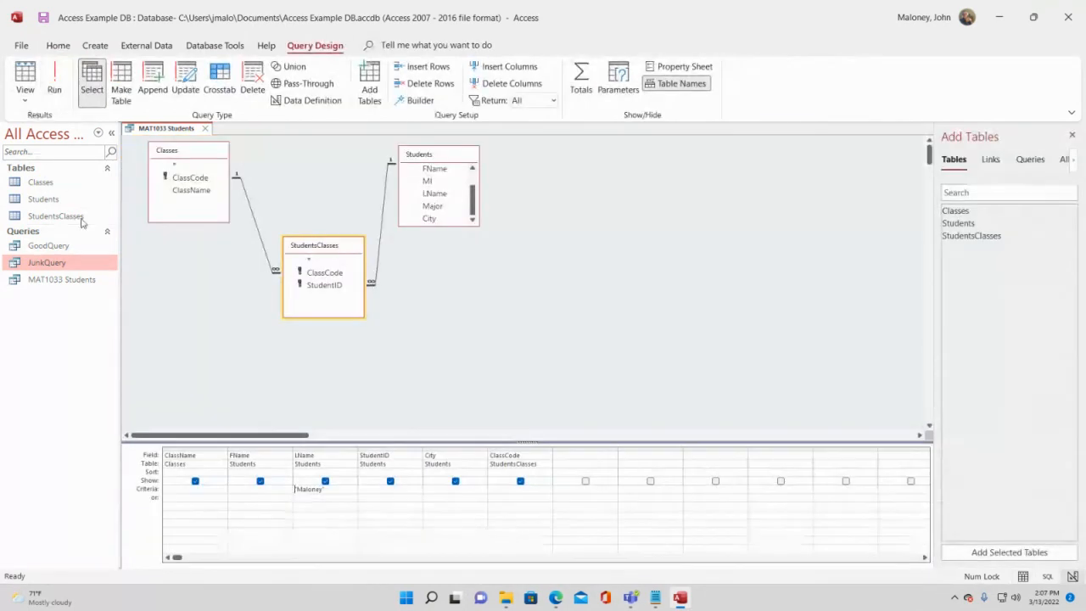
pyautogui.click(330, 488)
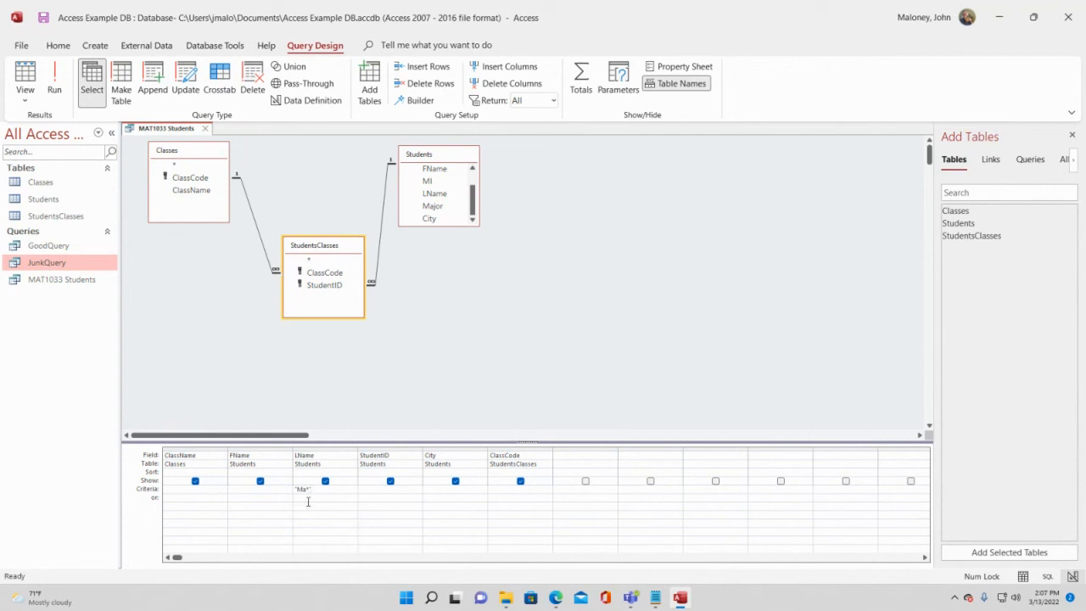
pyautogui.click(55, 83)
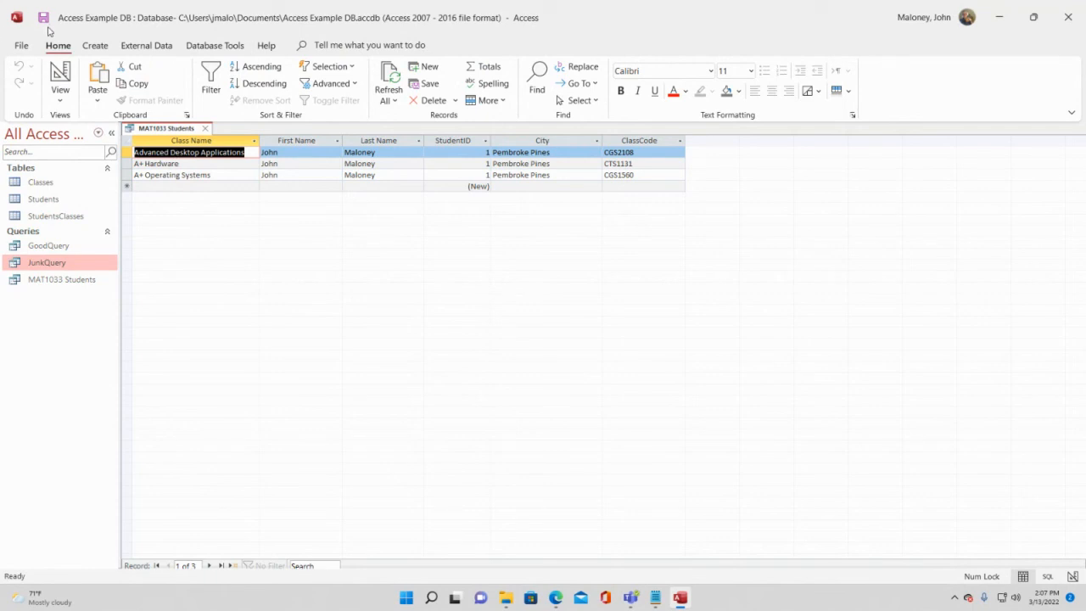
pyautogui.rightClick(169, 132)
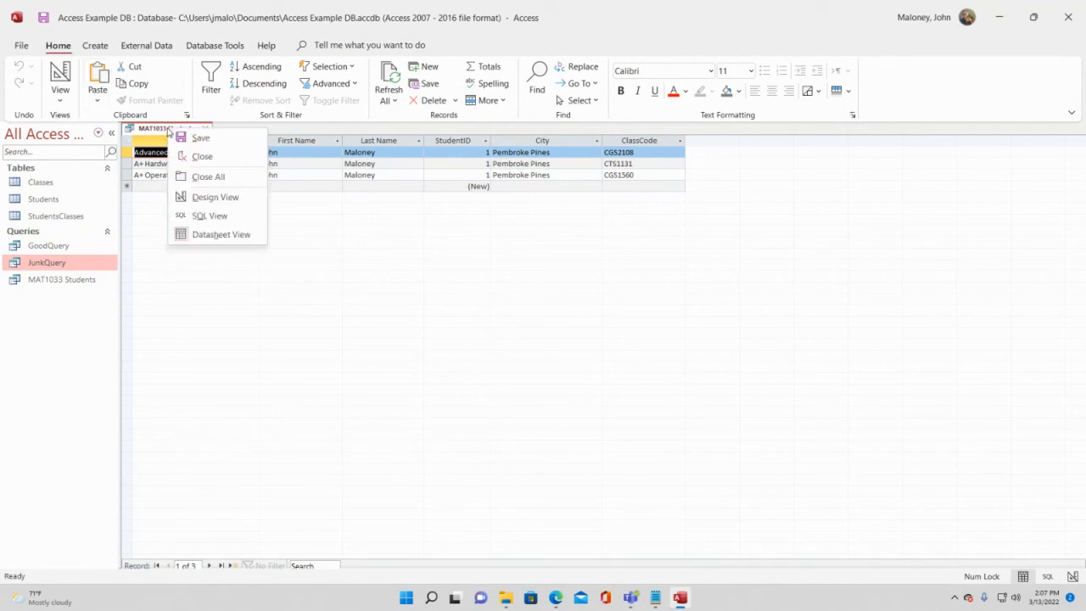
pyautogui.click(220, 309)
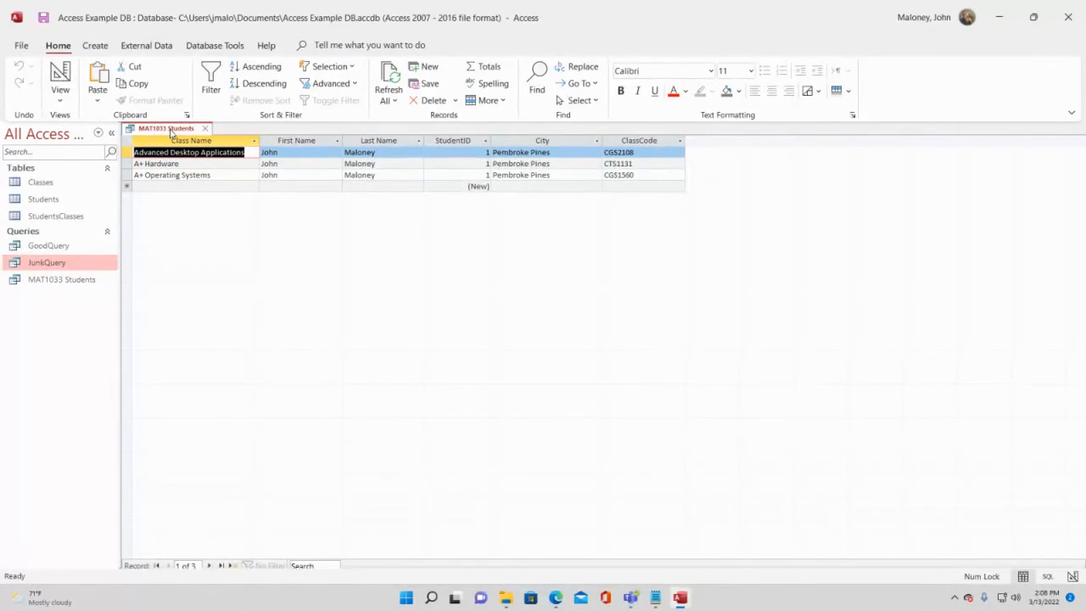
pyautogui.click(20, 46)
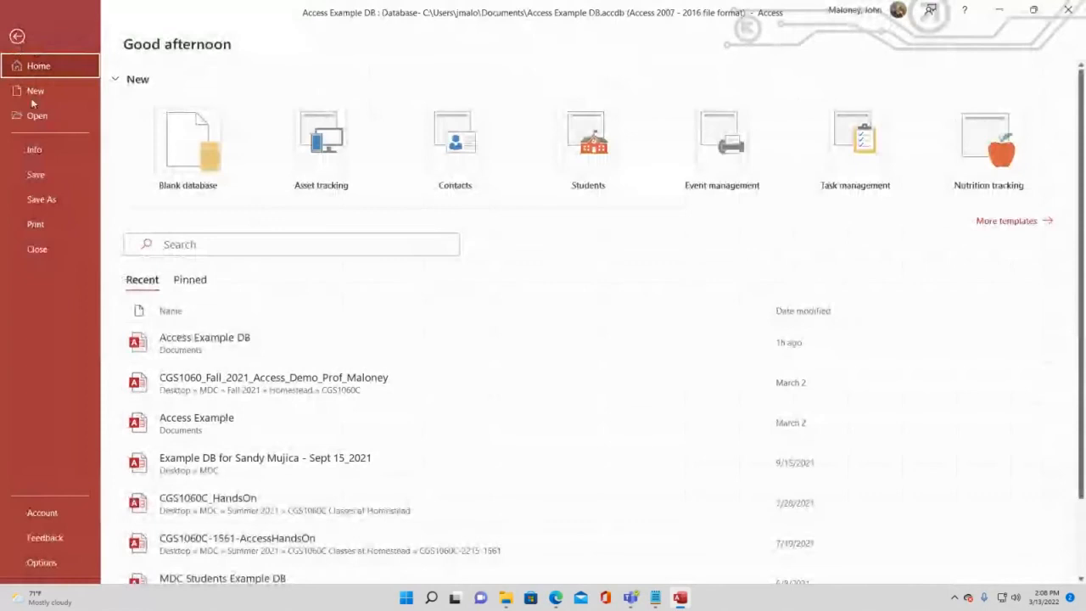
pyautogui.click(41, 199)
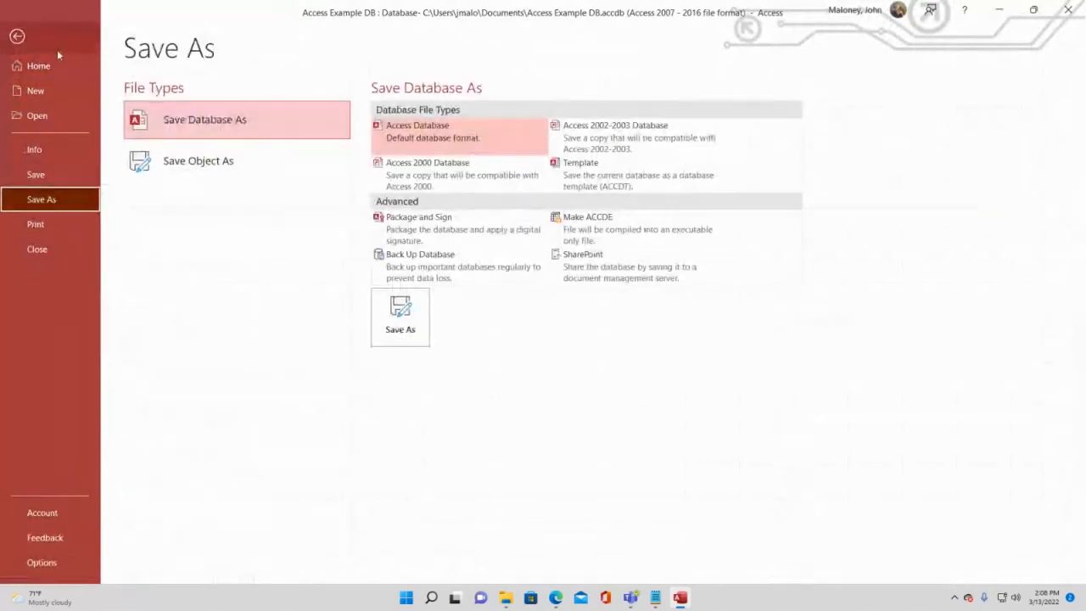
pyautogui.click(17, 36)
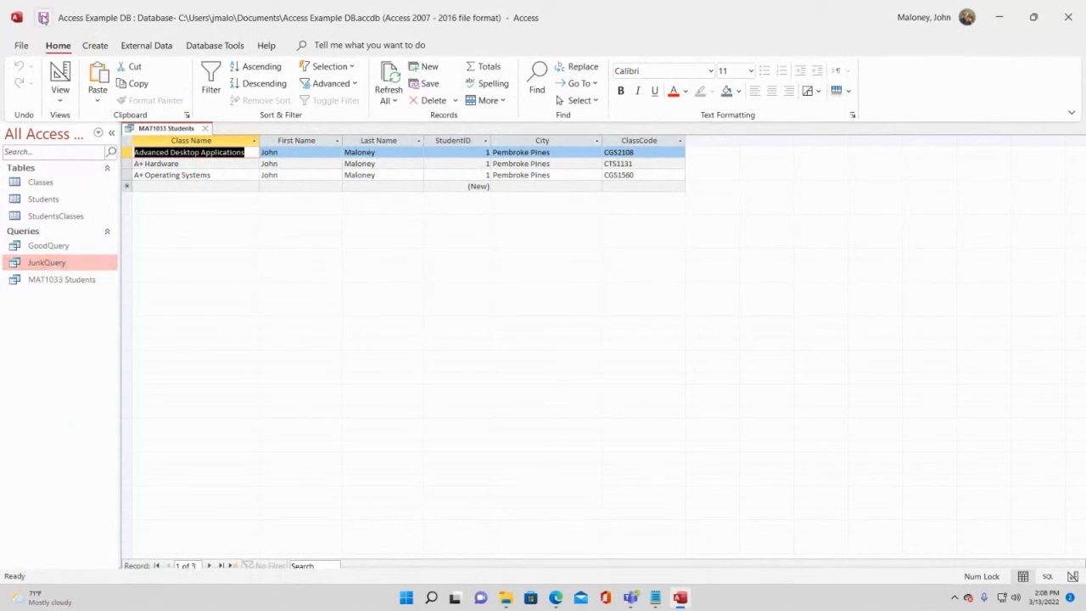
# Replace the LName criterion with MAT1033 on ClassCode, rerun the MAT1033 Students query, and close it
pyautogui.click(59, 77)
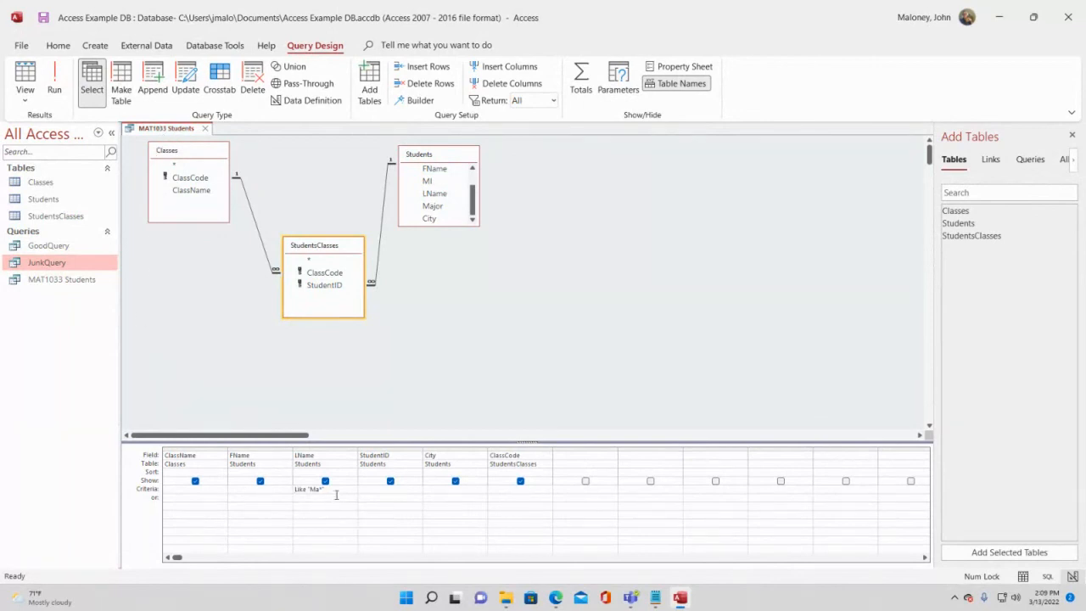
pyautogui.moveTo(338, 490); pyautogui.dragTo(290, 487)
pyautogui.press('Delete')
pyautogui.click(509, 489)
pyautogui.write('MAT1033')
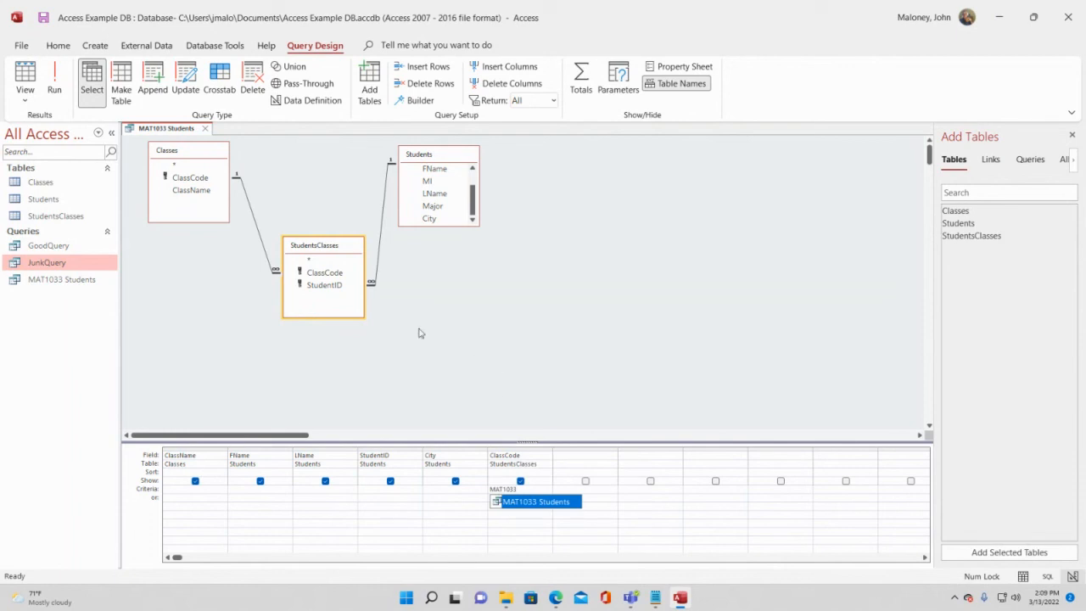
pyautogui.click(54, 80)
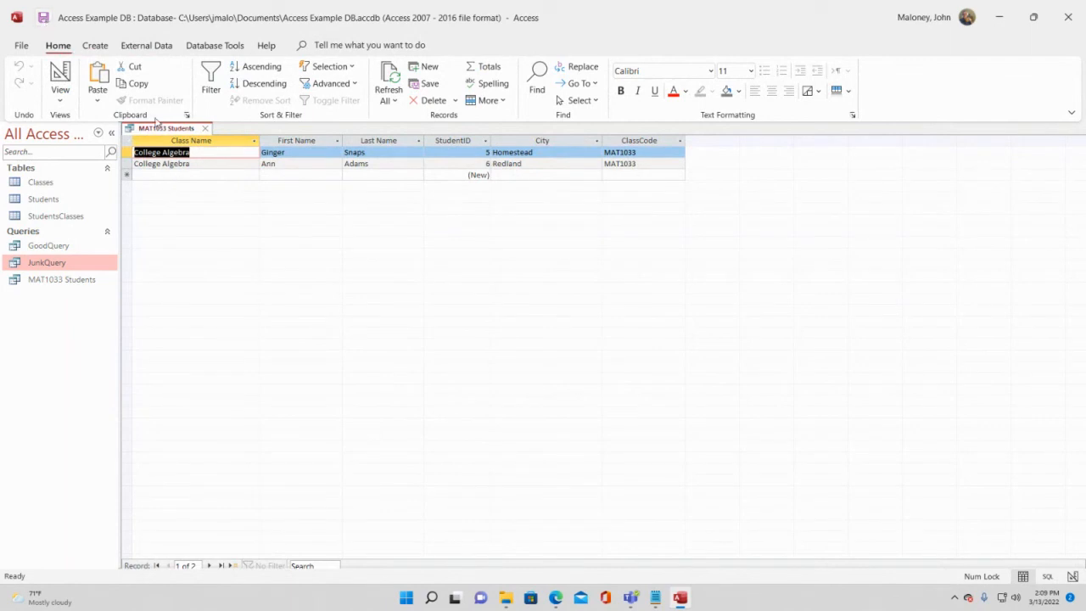
pyautogui.click(204, 128)
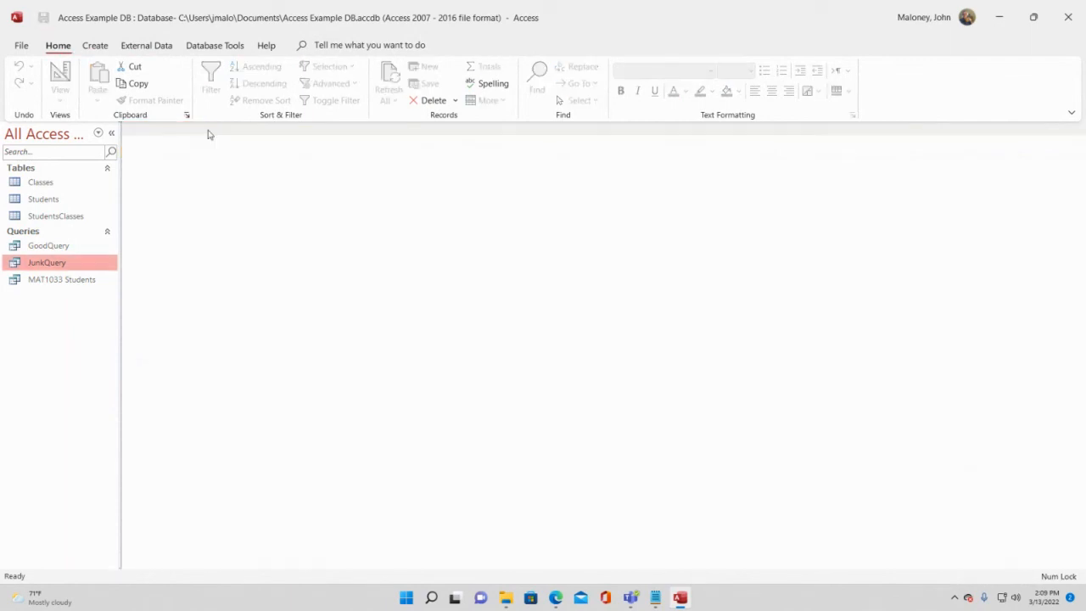
# Start a new query design and add the Classes, Students and StudentsClasses tables
pyautogui.click(96, 46)
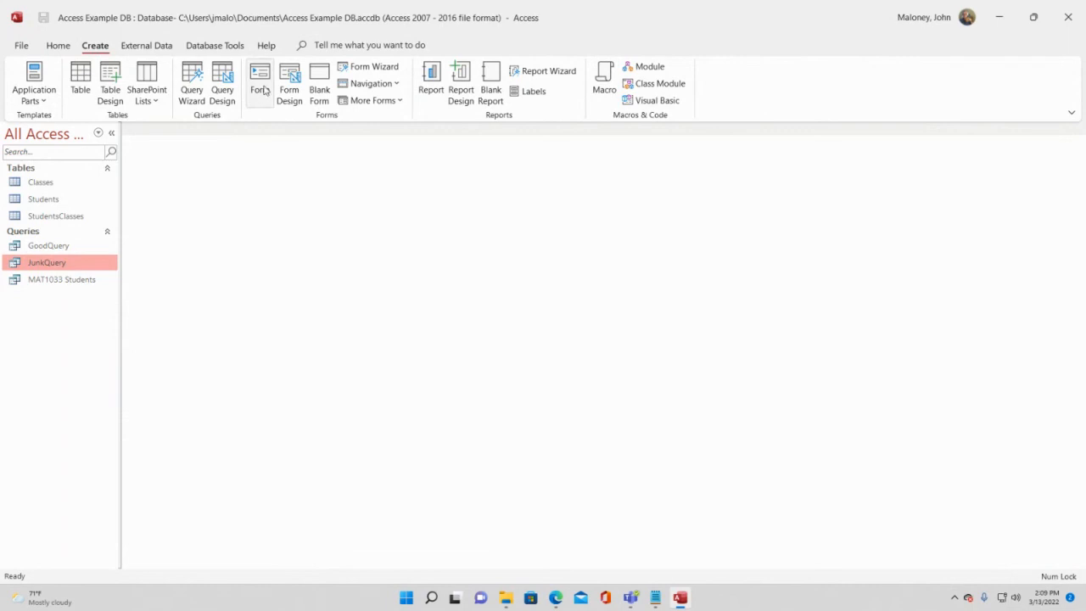
pyautogui.click(224, 88)
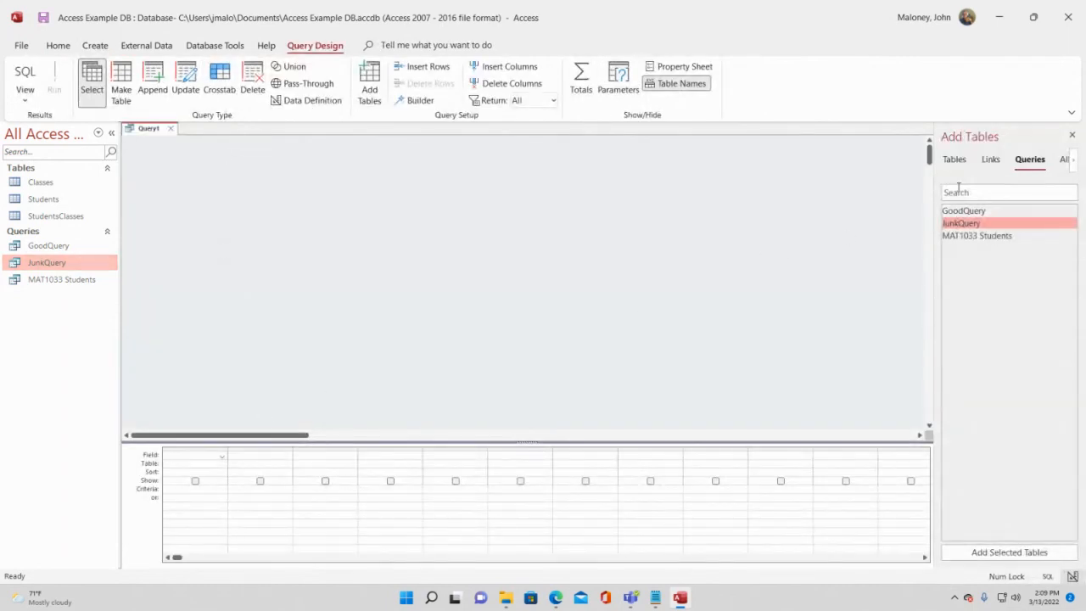
pyautogui.click(955, 161)
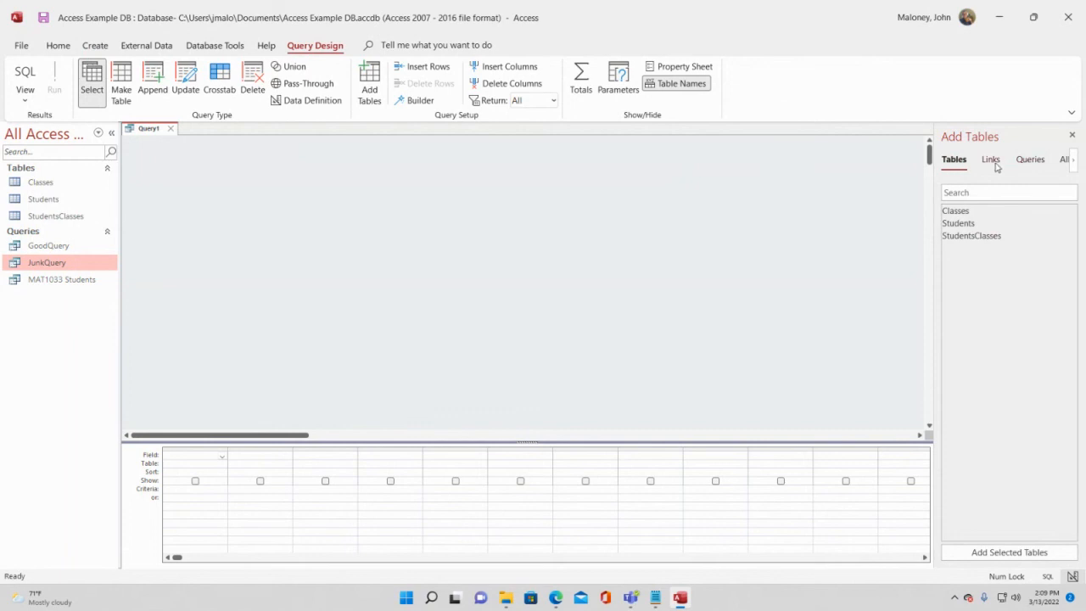
pyautogui.doubleClick(955, 212)
pyautogui.doubleClick(964, 224)
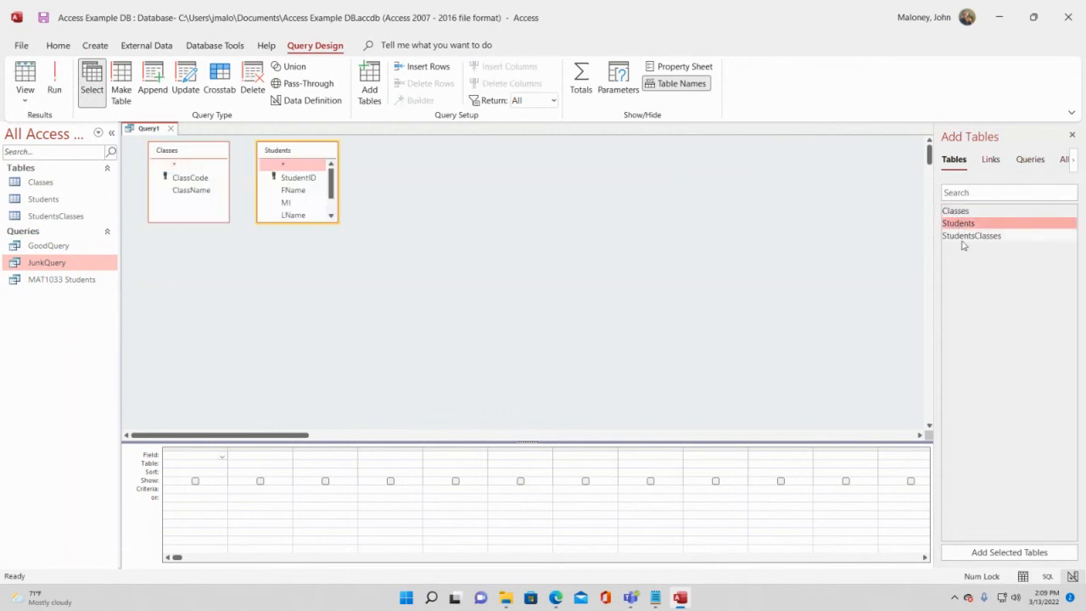
pyautogui.click(964, 238)
pyautogui.doubleClick(963, 238)
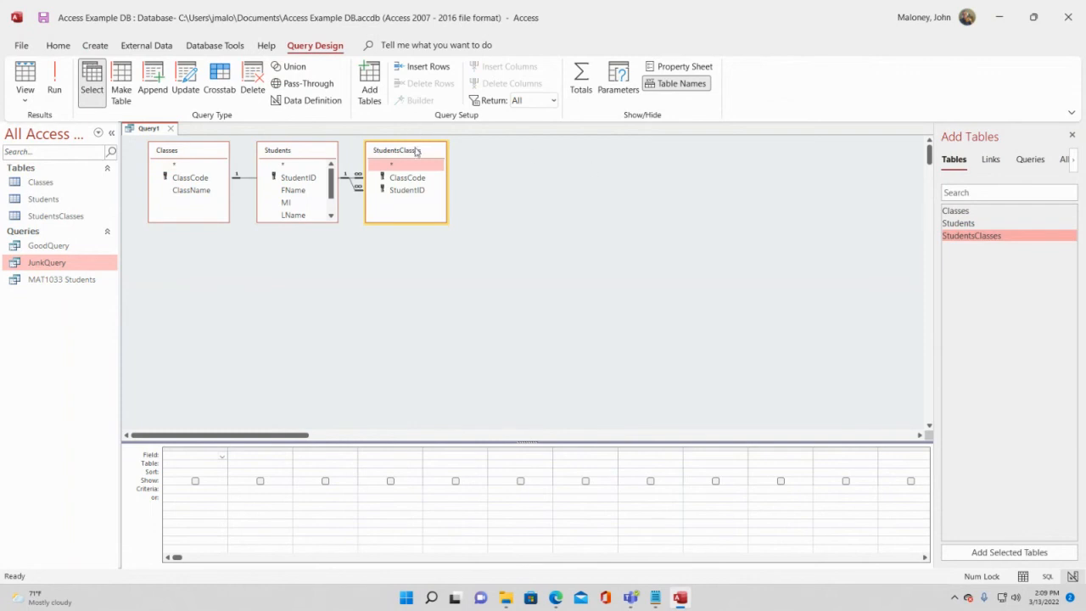
# Place the StudentsClasses field list below the other two, and lengthen the Students and Classes lists to show all fields
pyautogui.moveTo(417, 153); pyautogui.dragTo(268, 321)
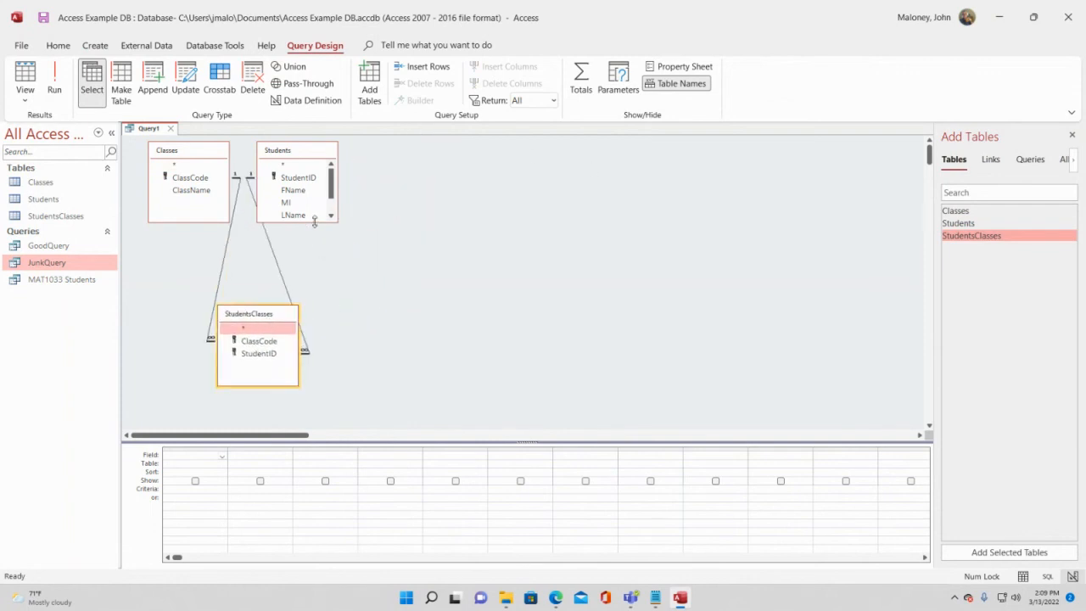
pyautogui.moveTo(318, 223); pyautogui.dragTo(297, 255)
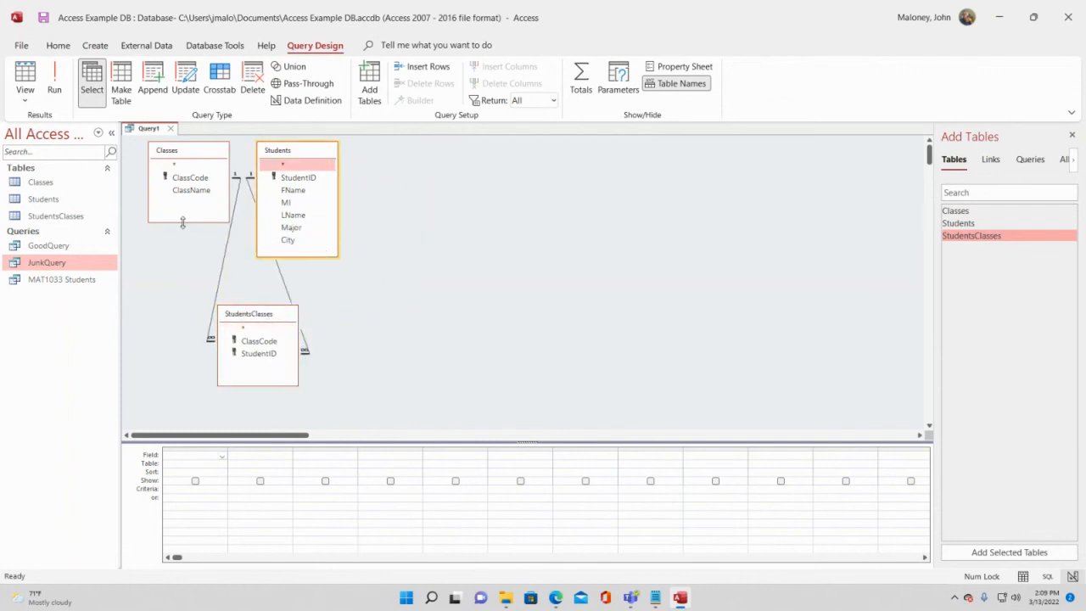
pyautogui.moveTo(185, 222); pyautogui.dragTo(182, 257)
pyautogui.click(375, 275)
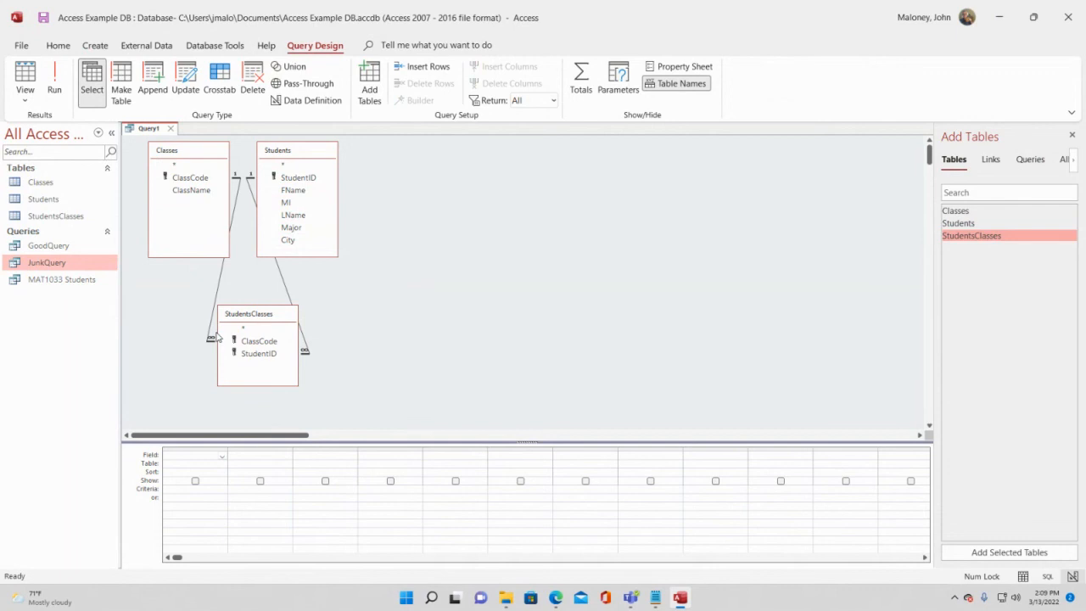
# Add FName, LName and City from Students to the query output
pyautogui.doubleClick(292, 190)
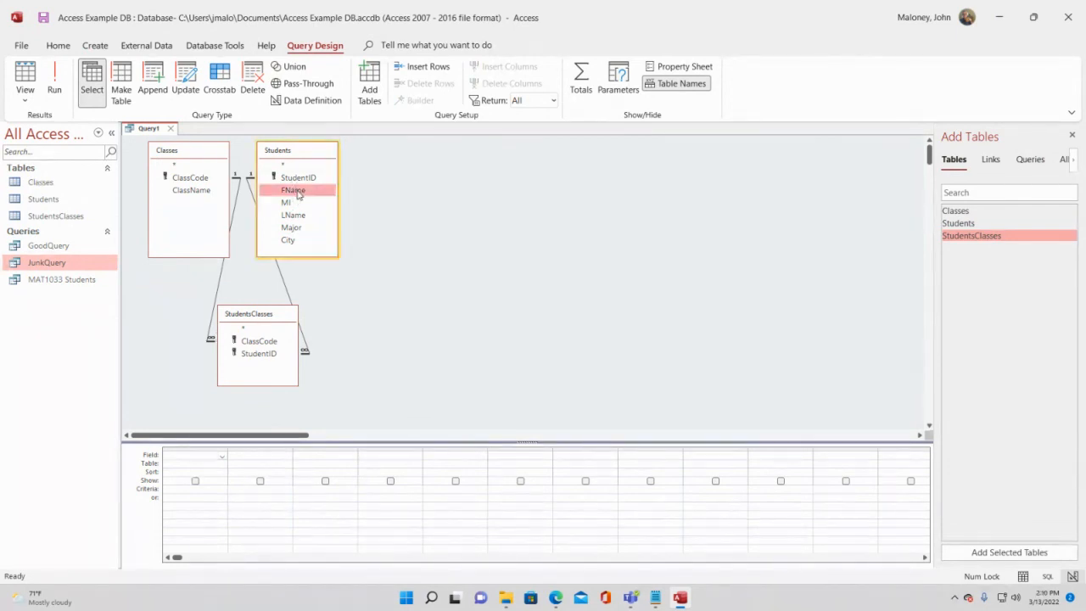
pyautogui.doubleClick(292, 216)
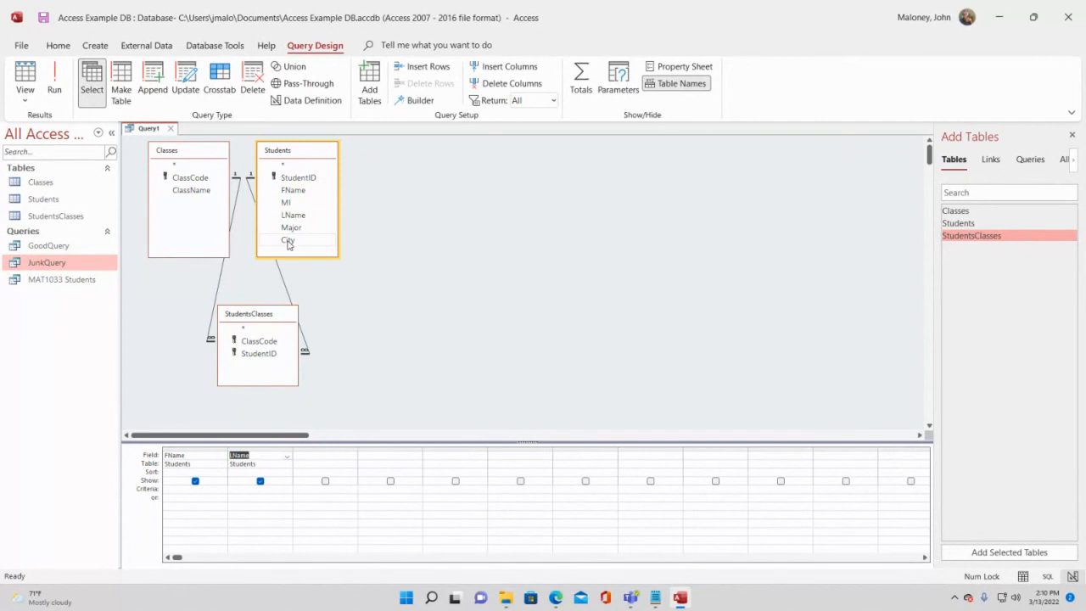
pyautogui.doubleClick(289, 241)
# Remove the StudentsClasses table from the new query
pyautogui.rightClick(264, 315)
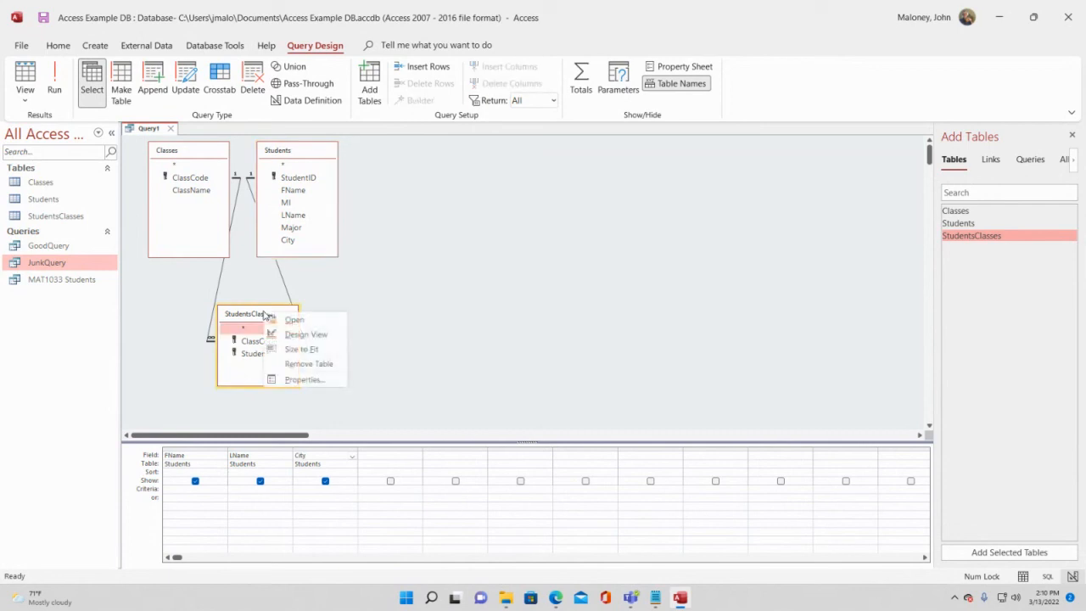
pyautogui.click(309, 364)
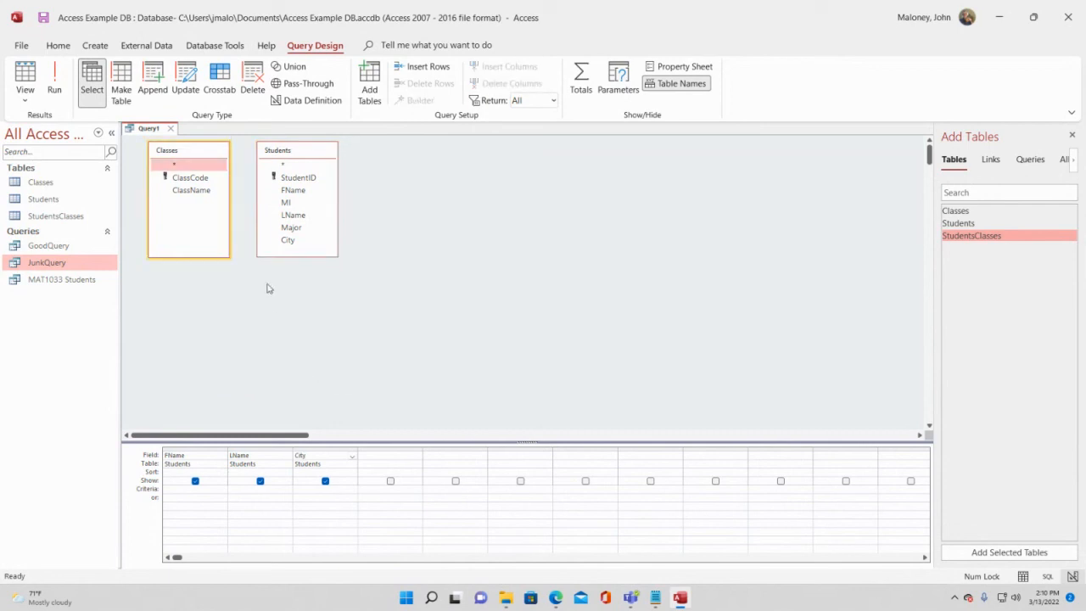
pyautogui.rightClick(172, 153)
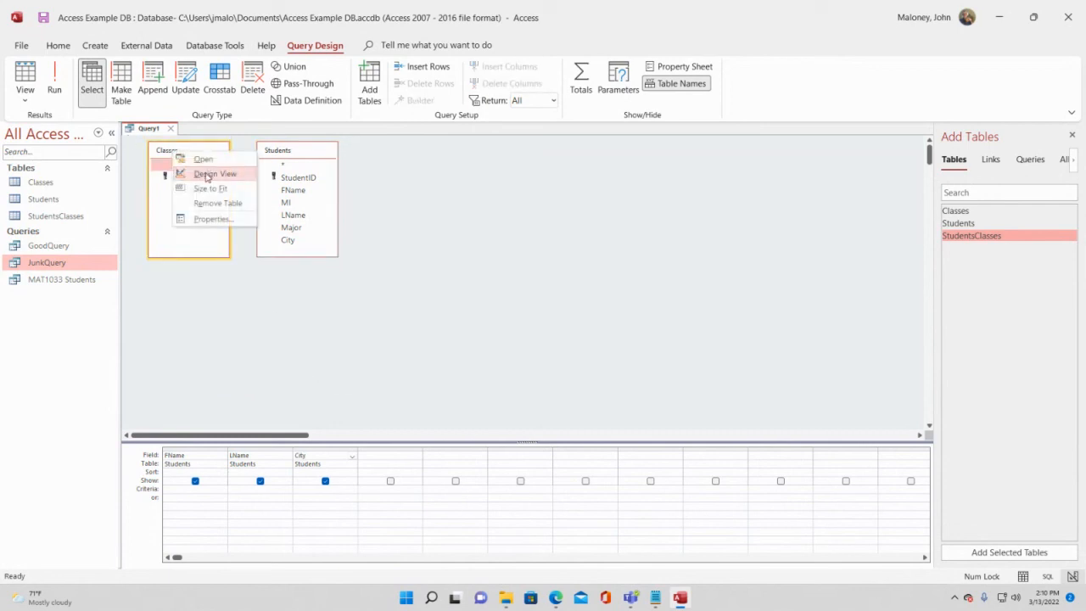
pyautogui.click(161, 222)
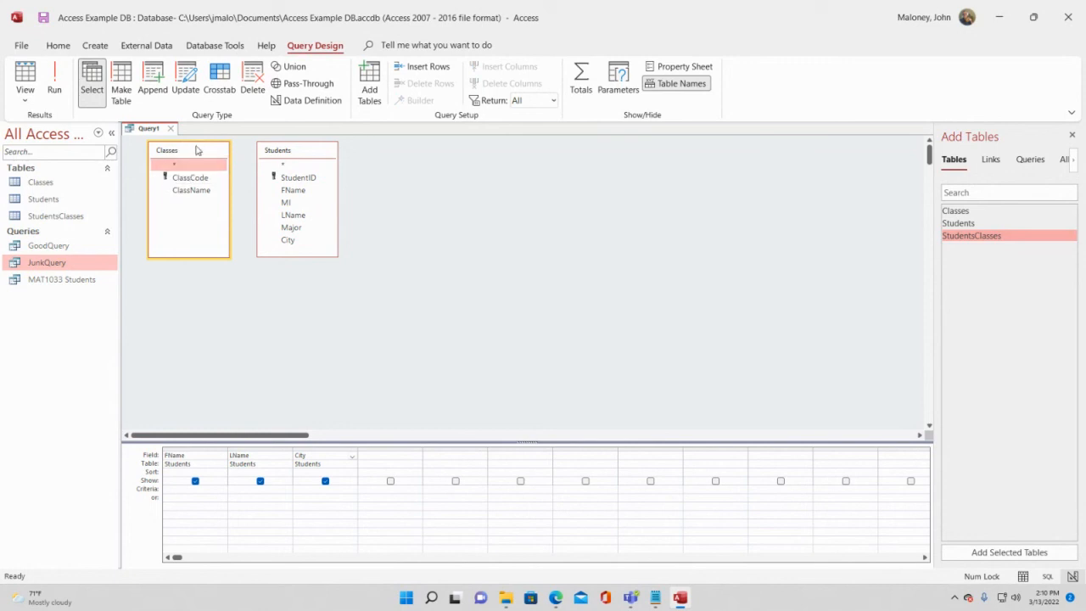
# Remove the Classes table from the query design, keeping only Students, and run the query
pyautogui.rightClick(196, 148)
pyautogui.click(234, 201)
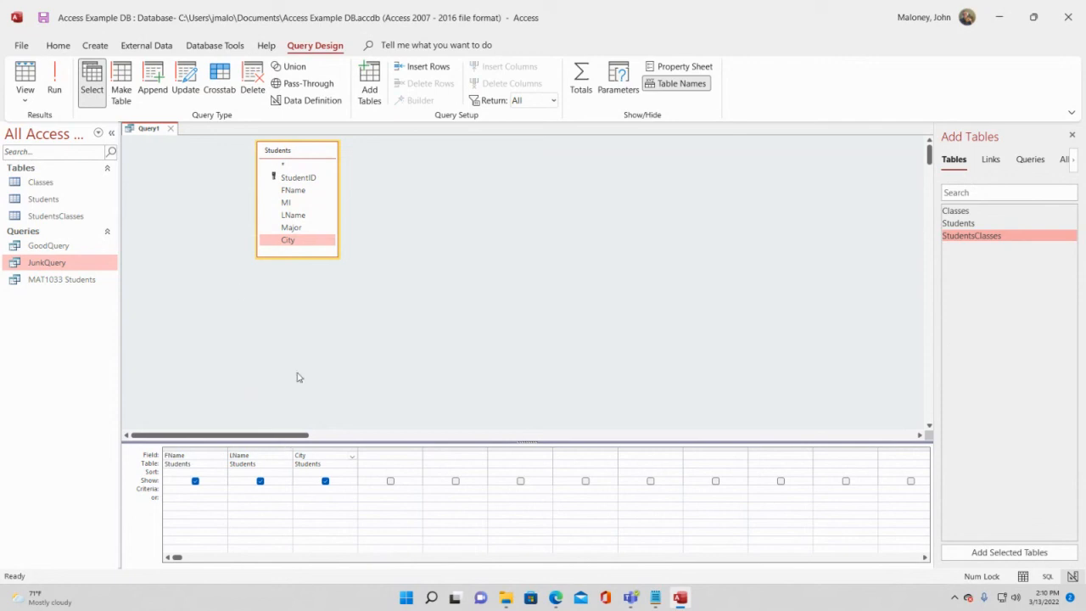
pyautogui.click(54, 89)
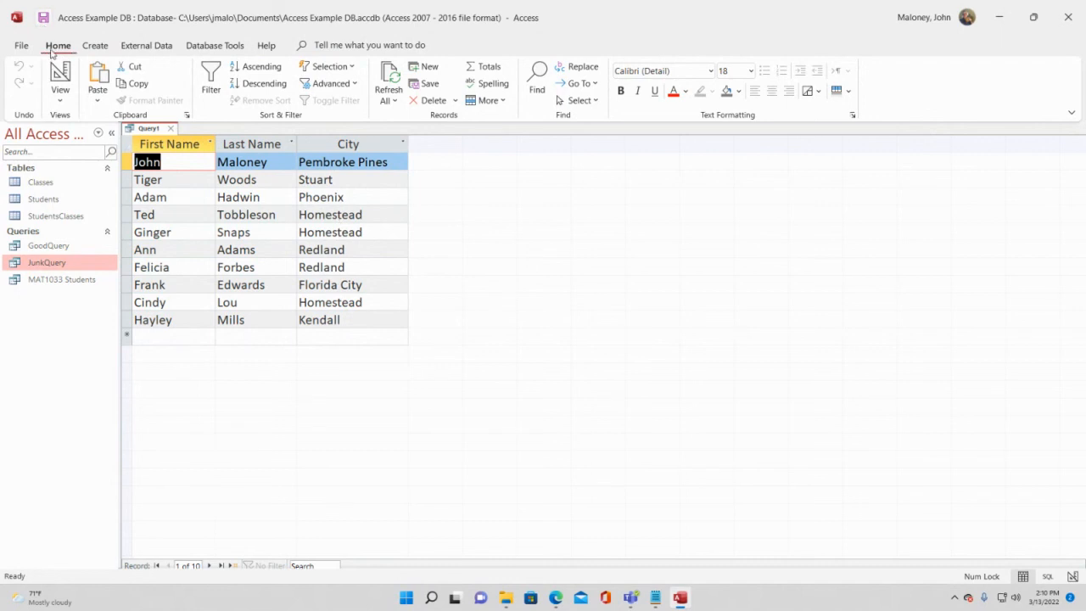
# Limit the City field to Homestead with a criterion, correct its spelling, and run the query
pyautogui.click(60, 74)
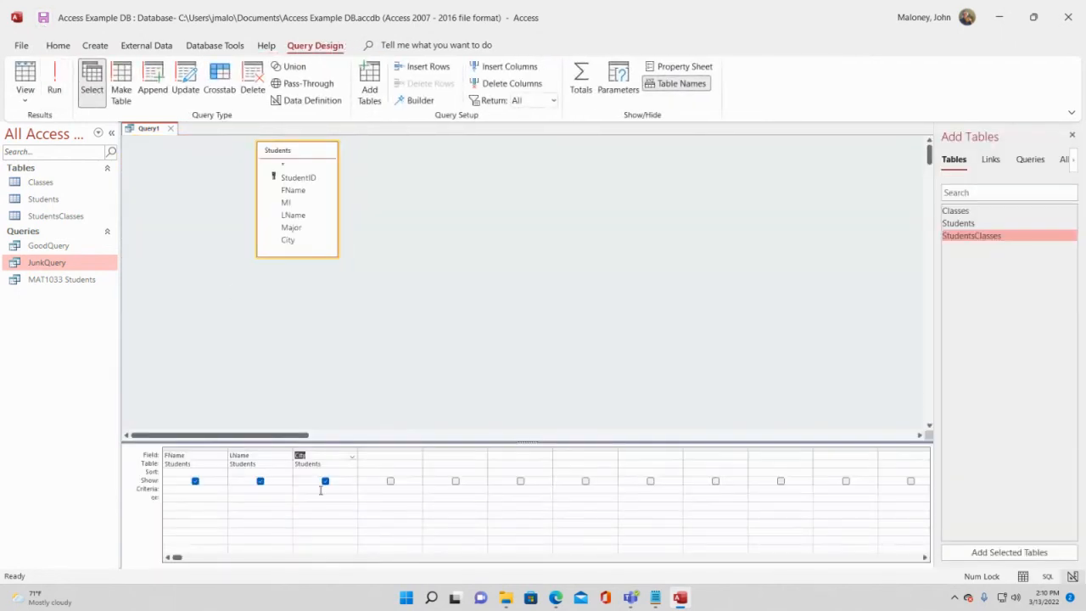
pyautogui.click(320, 490)
pyautogui.write('Homestad')
pyautogui.click(53, 82)
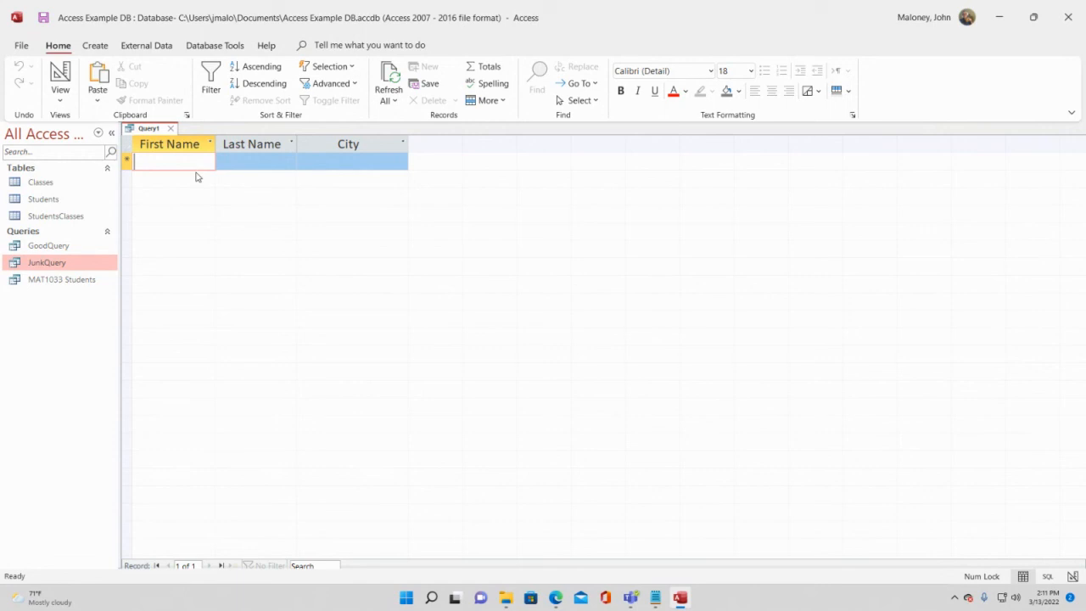
pyautogui.click(62, 85)
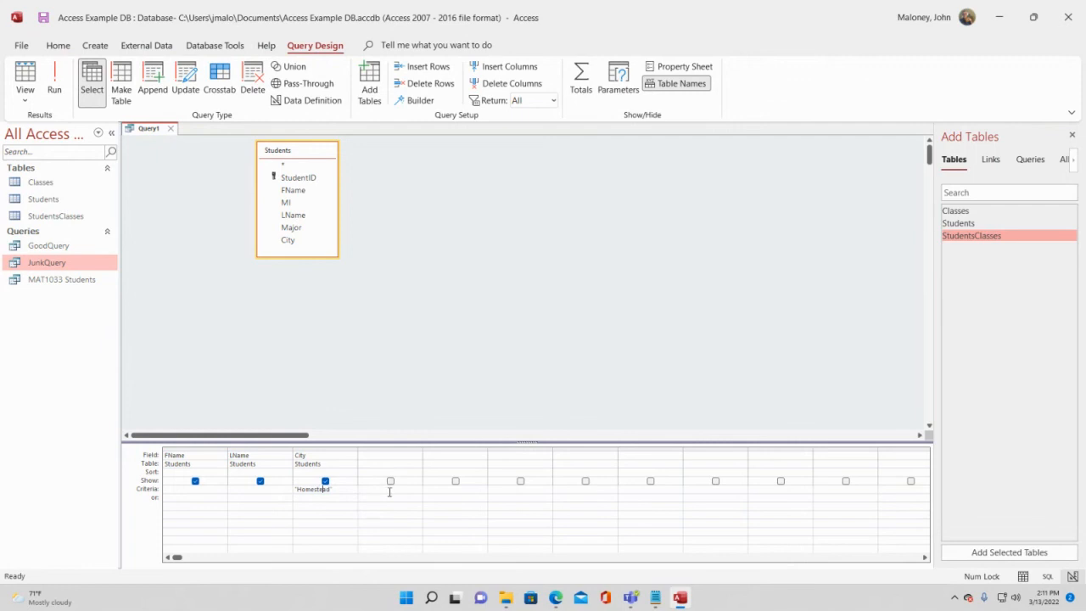
pyautogui.click(56, 82)
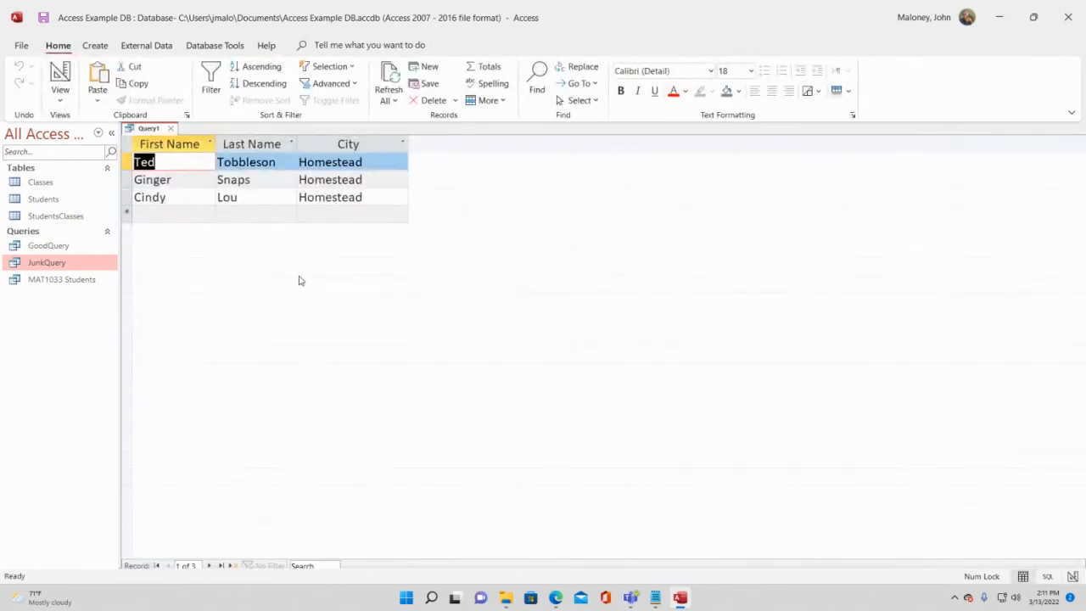
# Replace the City criterion with the wildcard pattern Ho* and run the query
pyautogui.click(64, 78)
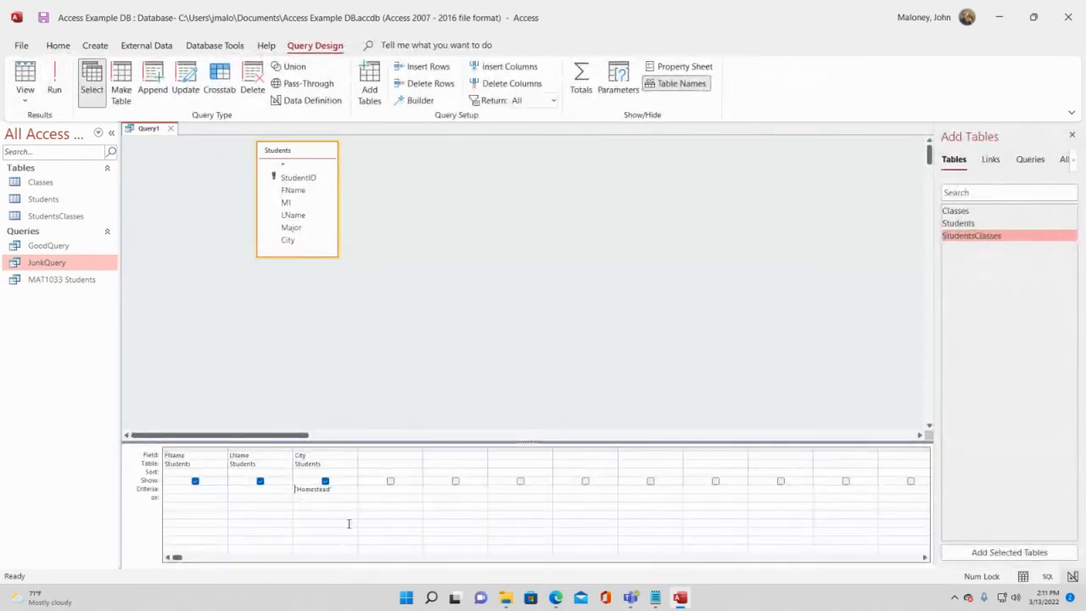
pyautogui.click(308, 489)
pyautogui.press('Delete')
pyautogui.press('Delete')
pyautogui.press('Delete')
pyautogui.press('Delete')
pyautogui.press('Delete')
pyautogui.press('Delete')
pyautogui.click(56, 81)
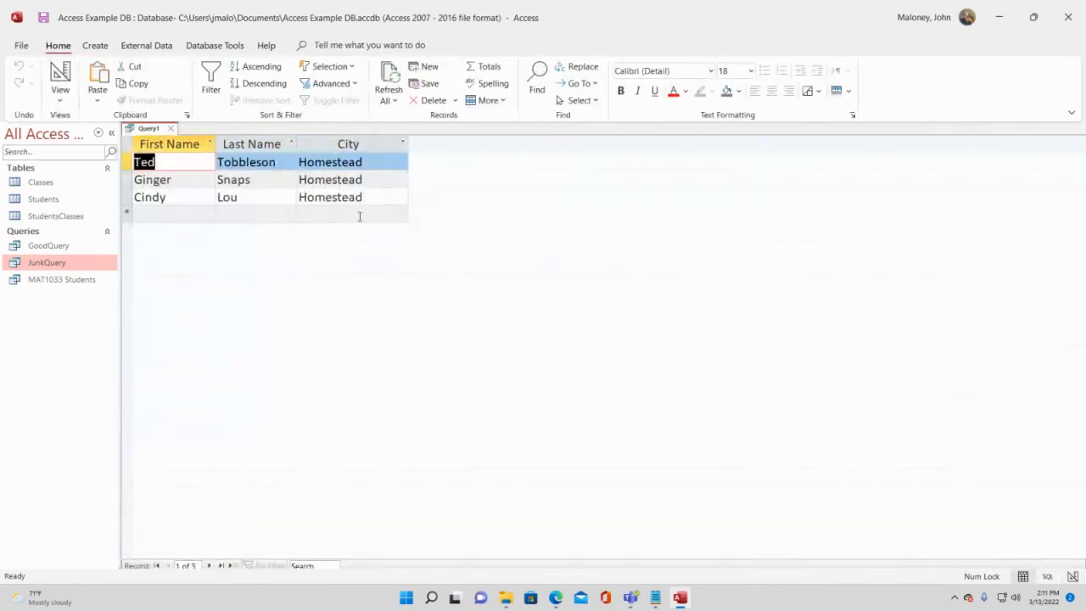
# Add the sample Homestead student's last name as the LName criterion alongside the City pattern and run the query
pyautogui.click(56, 83)
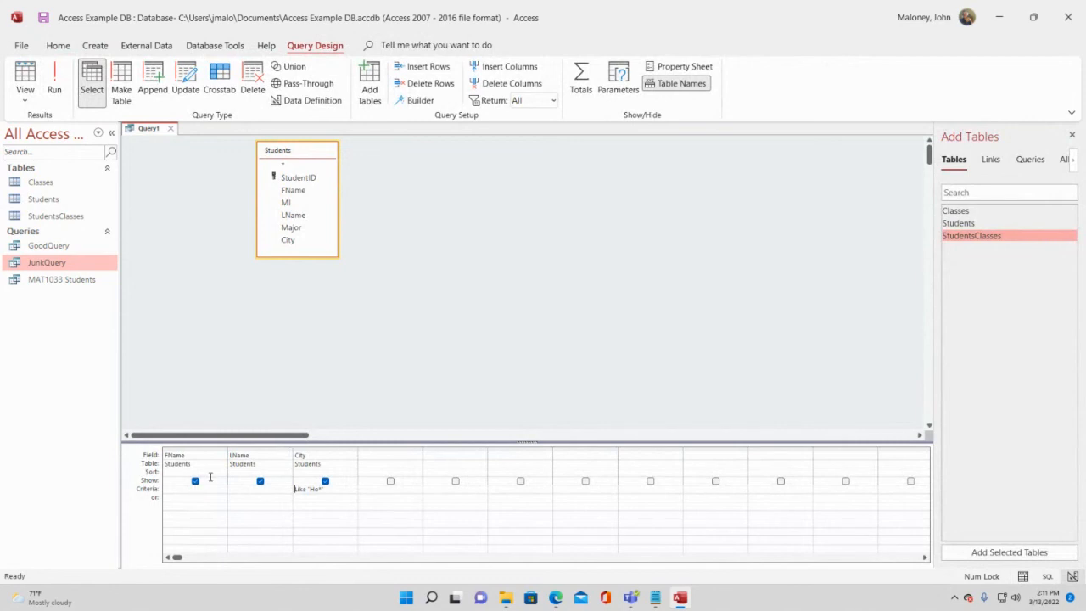
pyautogui.click(26, 78)
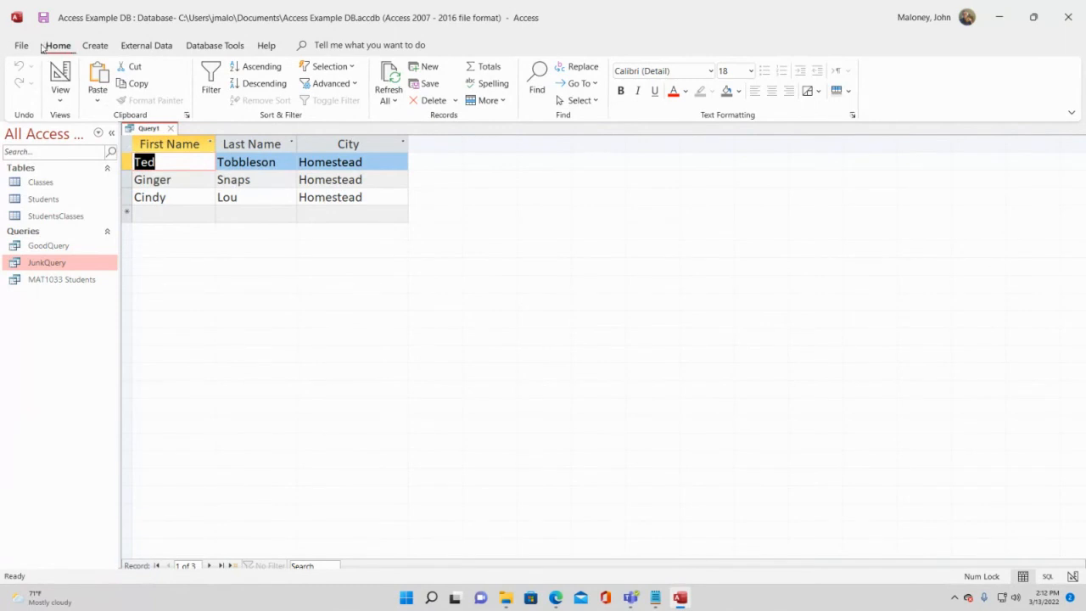
pyautogui.click(58, 74)
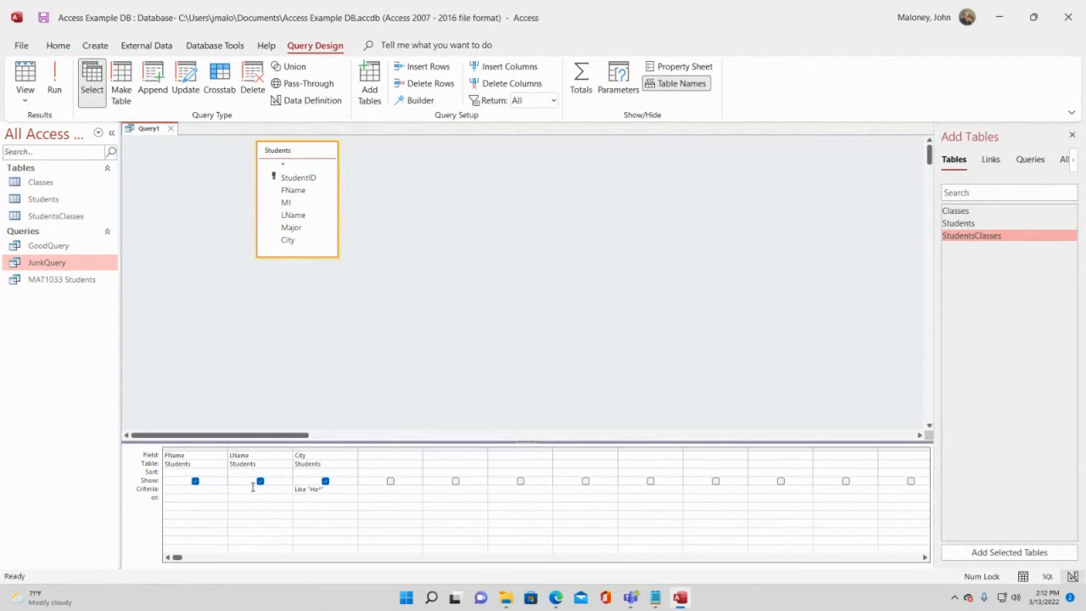
pyautogui.click(252, 487)
pyautogui.write('Snaps')
pyautogui.click(51, 75)
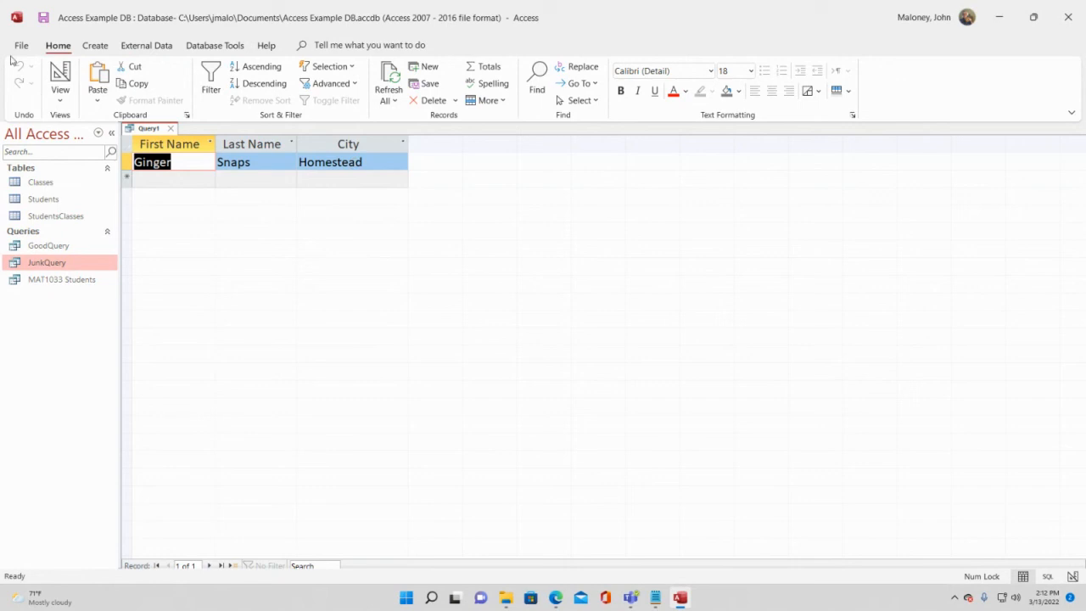
# Save the query under the listed student's full name followed by "Homestead Students"
pyautogui.click(44, 18)
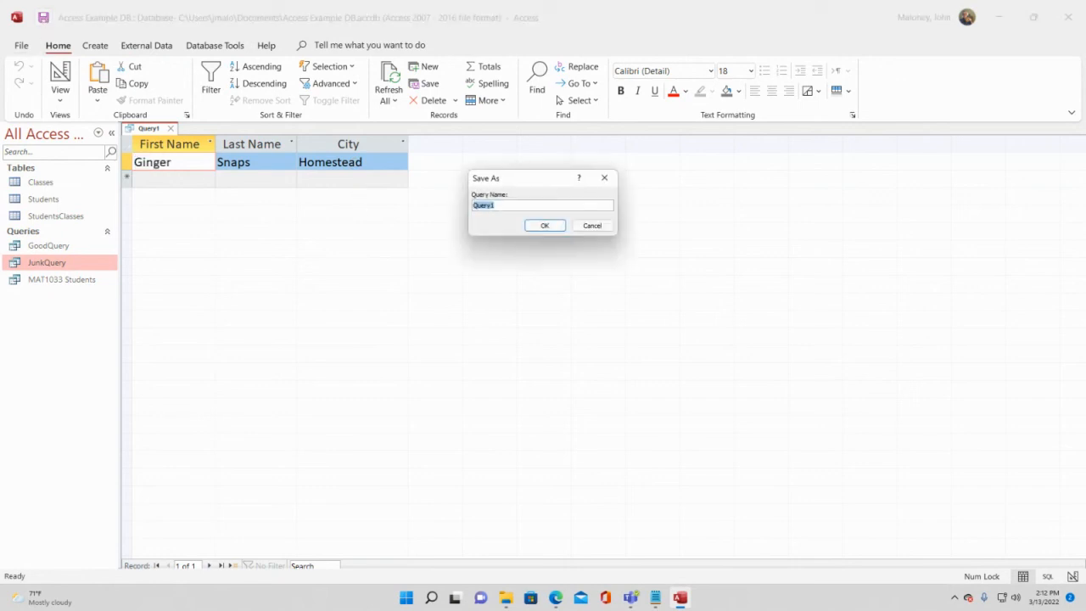
pyautogui.write('Ginger Snaps Homestead Students')
pyautogui.click(511, 205)
pyautogui.click(548, 226)
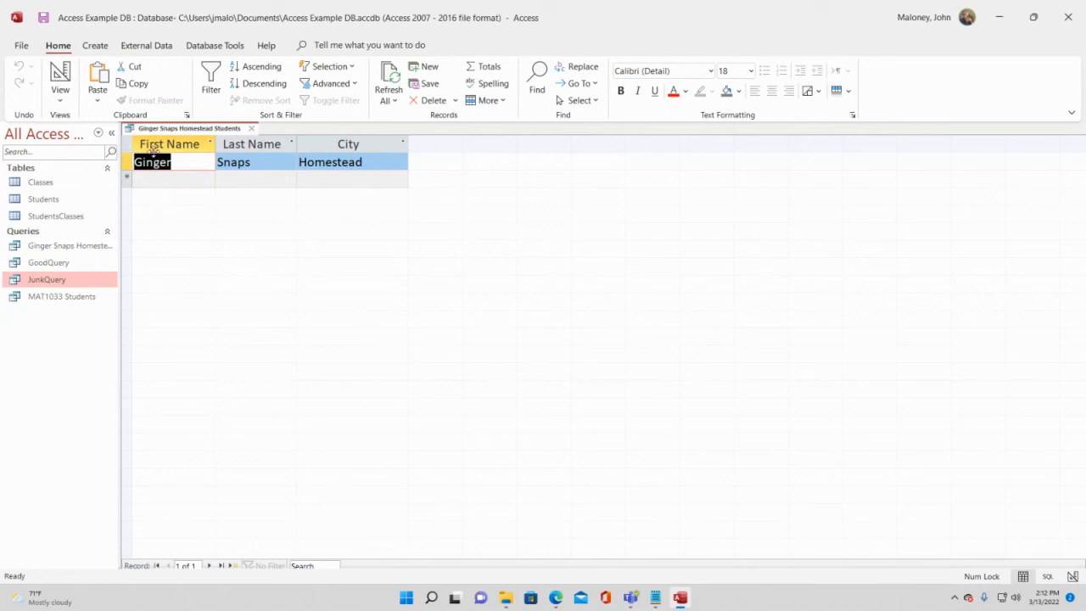
pyautogui.rightClick(173, 128)
pyautogui.click(532, 245)
# Change the City criterion to Like "*ead" and run the query
pyautogui.click(56, 76)
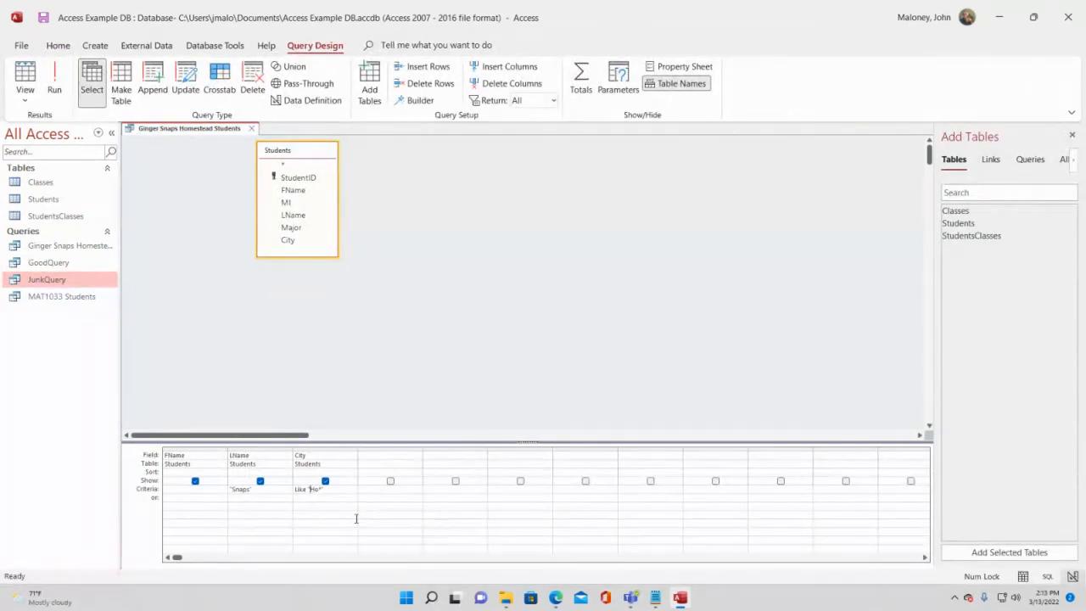
pyautogui.write('*')
pyautogui.write('*')
pyautogui.write('ead')
pyautogui.click(54, 80)
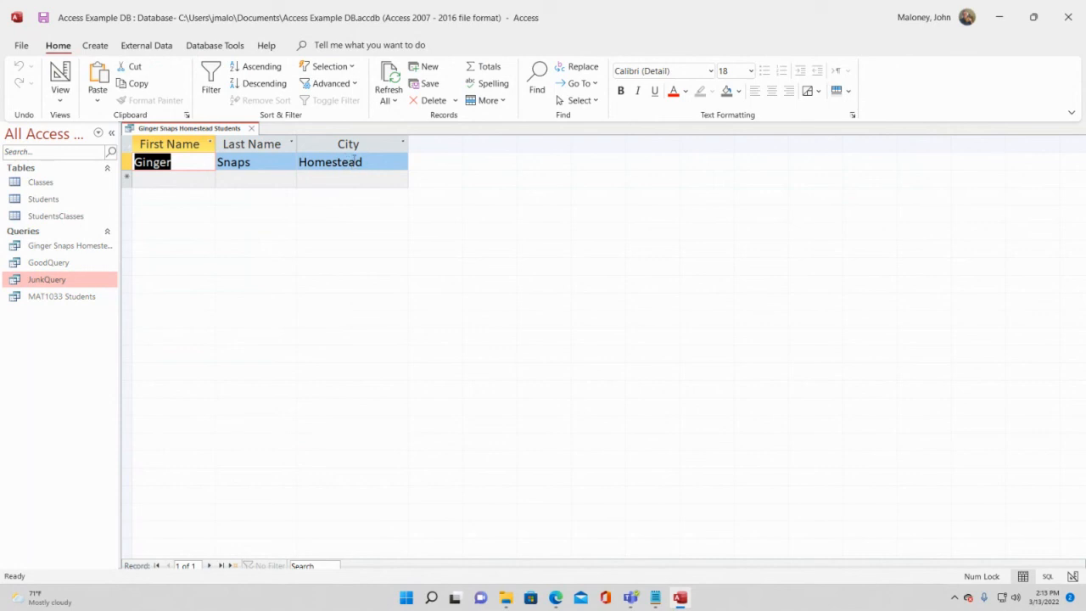
# Change the City criterion to Like "*me*" and run the query
pyautogui.click(59, 76)
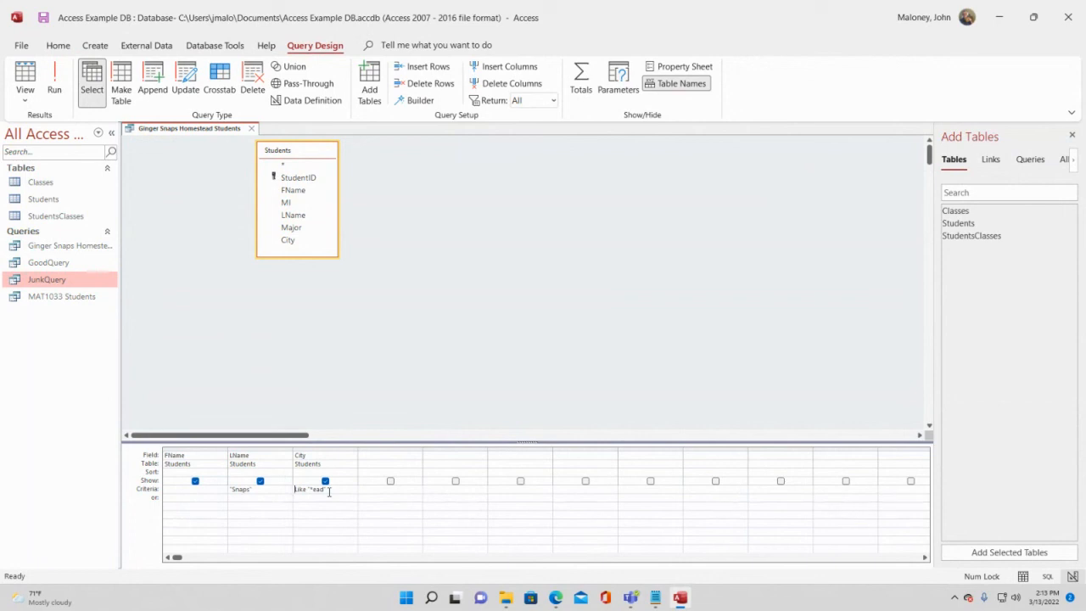
pyautogui.click(52, 85)
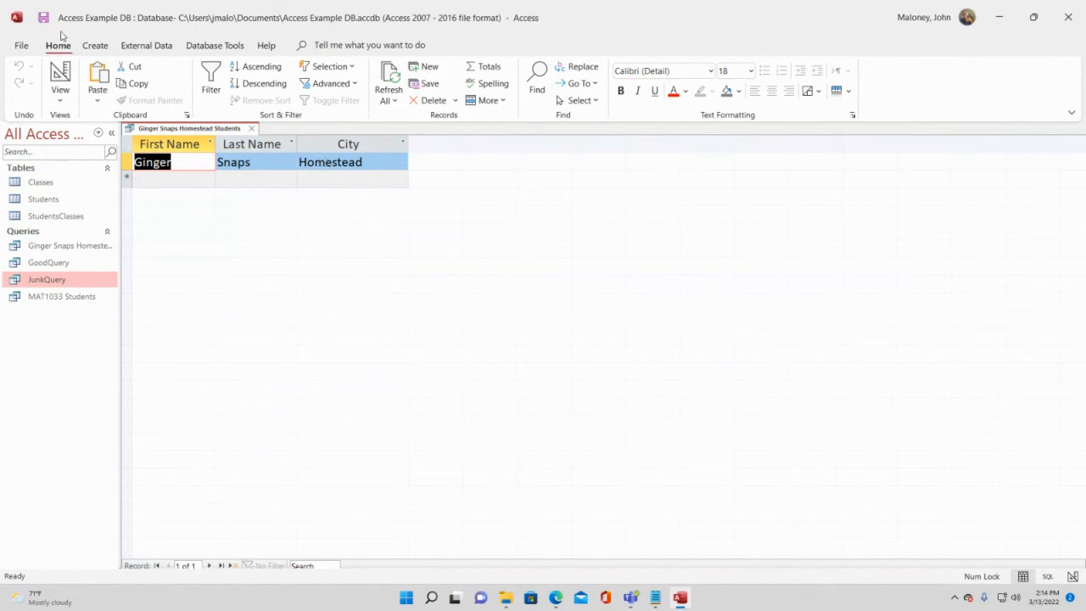
pyautogui.click(60, 75)
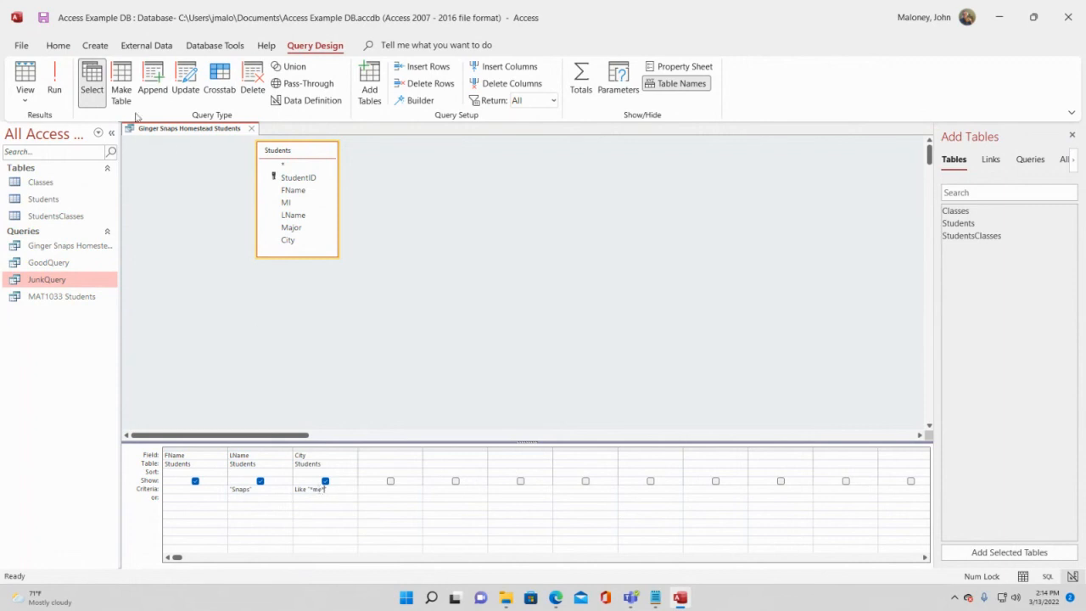
pyautogui.click(58, 77)
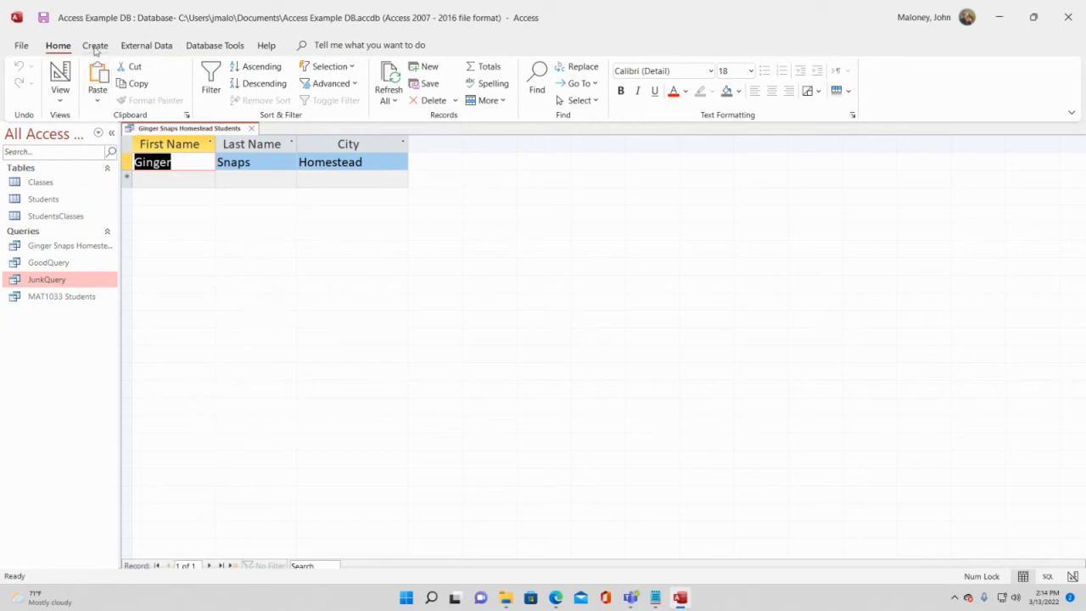
# Try a fourth query column [Full Name] with the criterion FName + " " + LName, run it, and cancel the parameter request
pyautogui.click(60, 77)
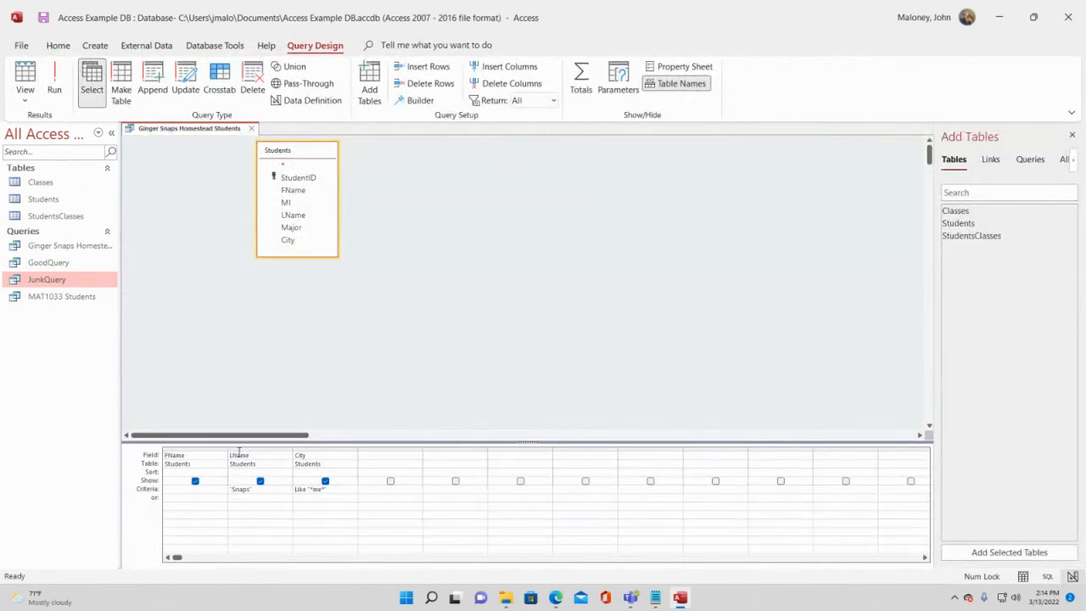
pyautogui.click(387, 459)
pyautogui.write('[Full Name')
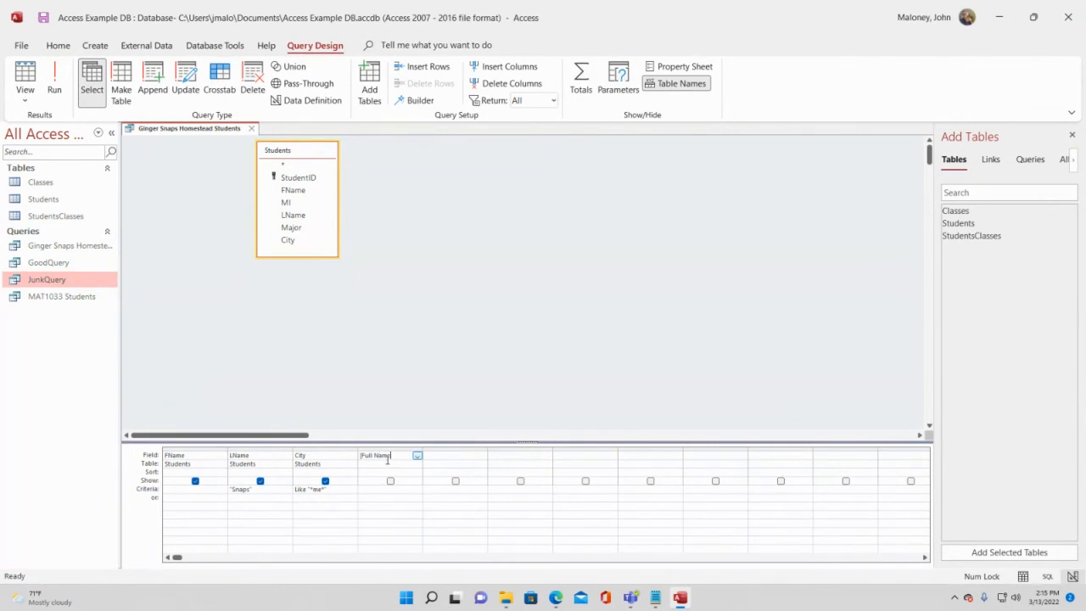
pyautogui.write(']')
pyautogui.click(392, 489)
pyautogui.write('Name = " " + LName')
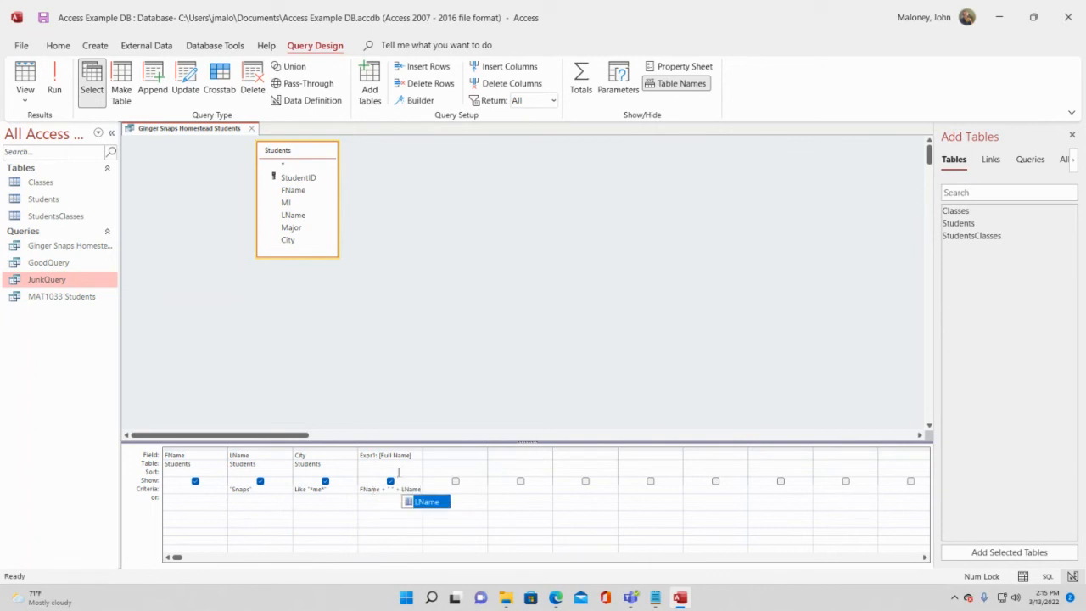
pyautogui.click(485, 399)
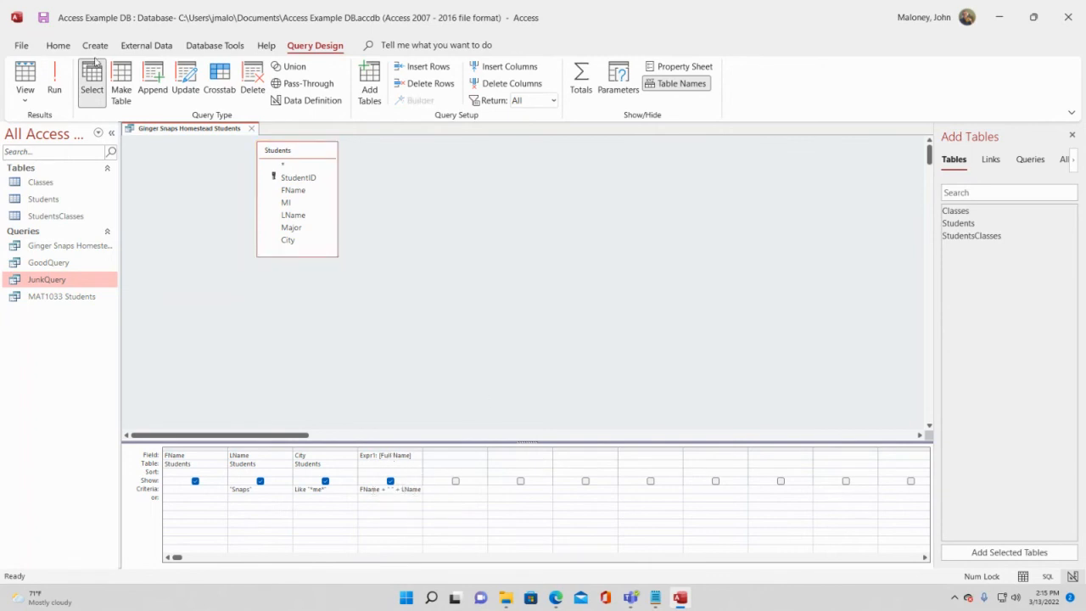
pyautogui.click(55, 78)
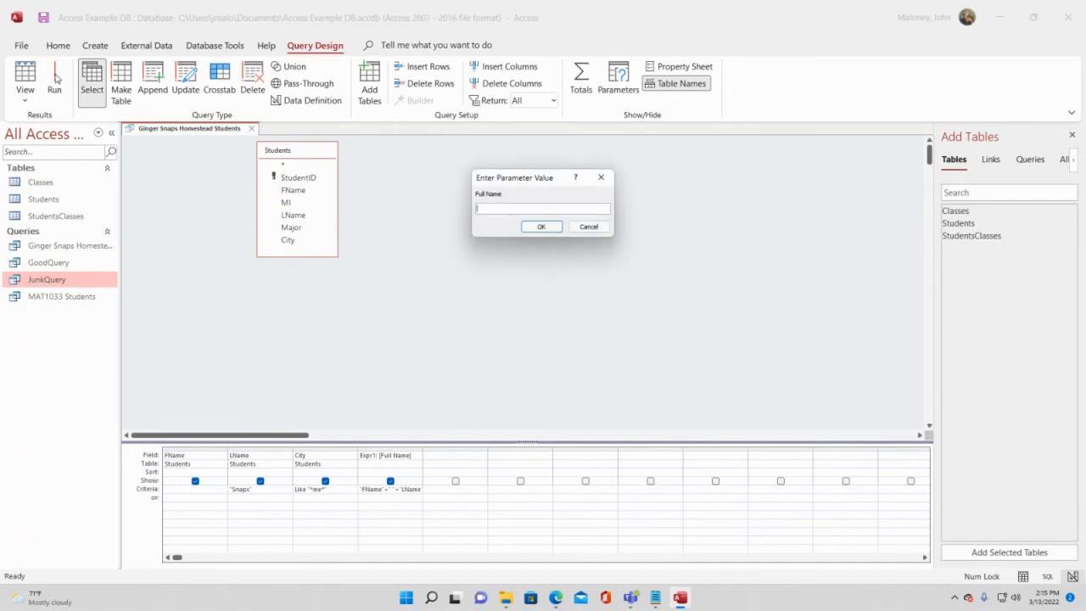
pyautogui.click(588, 227)
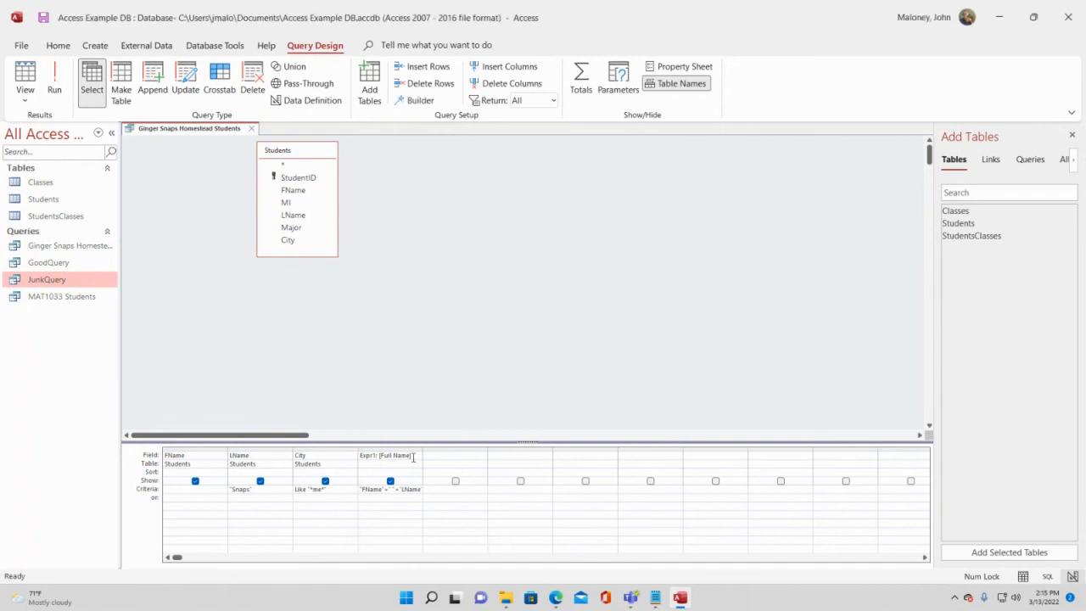
# Clear the [Full Name] expression from the Field cell of the fourth query column
pyautogui.click(381, 455)
pyautogui.press('BackSpace')
pyautogui.press('BackSpace')
pyautogui.press('BackSpace')
pyautogui.press('BackSpace')
pyautogui.press('BackSpace')
pyautogui.press('BackSpace')
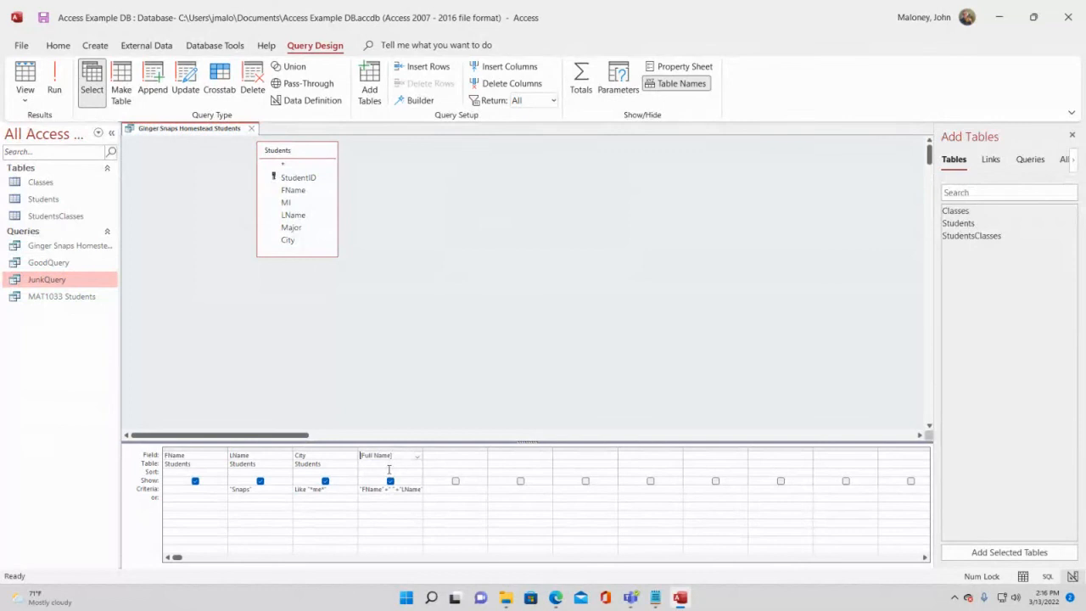
pyautogui.press('Delete')
pyautogui.press('Delete')
pyautogui.press('Delete')
pyautogui.press('Delete')
pyautogui.press('Delete')
pyautogui.press('Delete')
pyautogui.press('Delete')
pyautogui.press('Delete')
pyautogui.press('Delete')
pyautogui.press('Delete')
pyautogui.press('Delete')
# Try to enter [FullName as the fourth column's criterion and dismiss the syntax error
pyautogui.click(365, 490)
pyautogui.write('[Full Name')
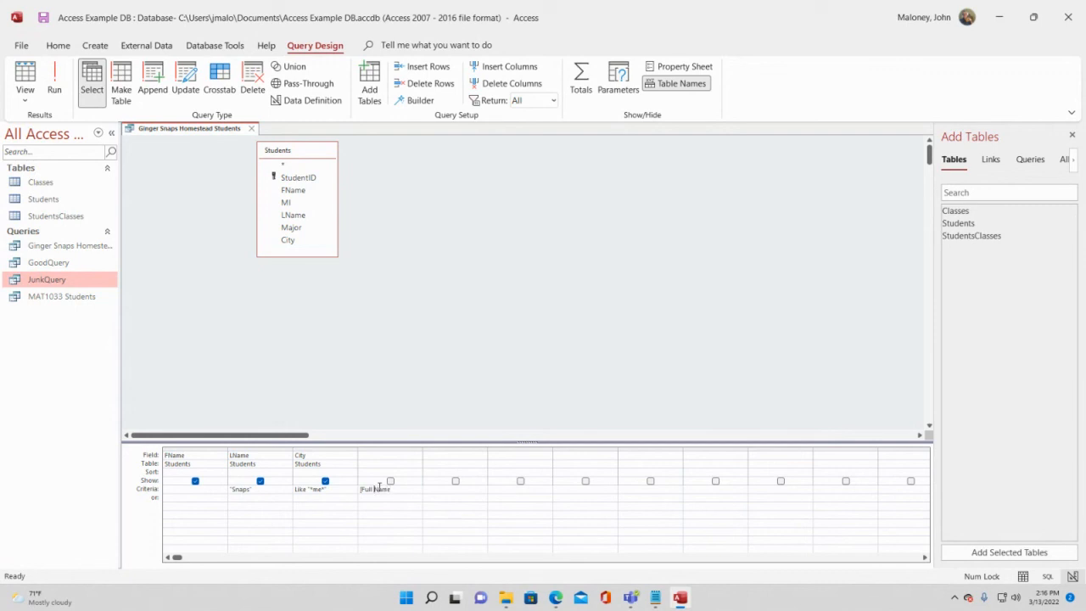
pyautogui.click(379, 488)
pyautogui.press('Return')
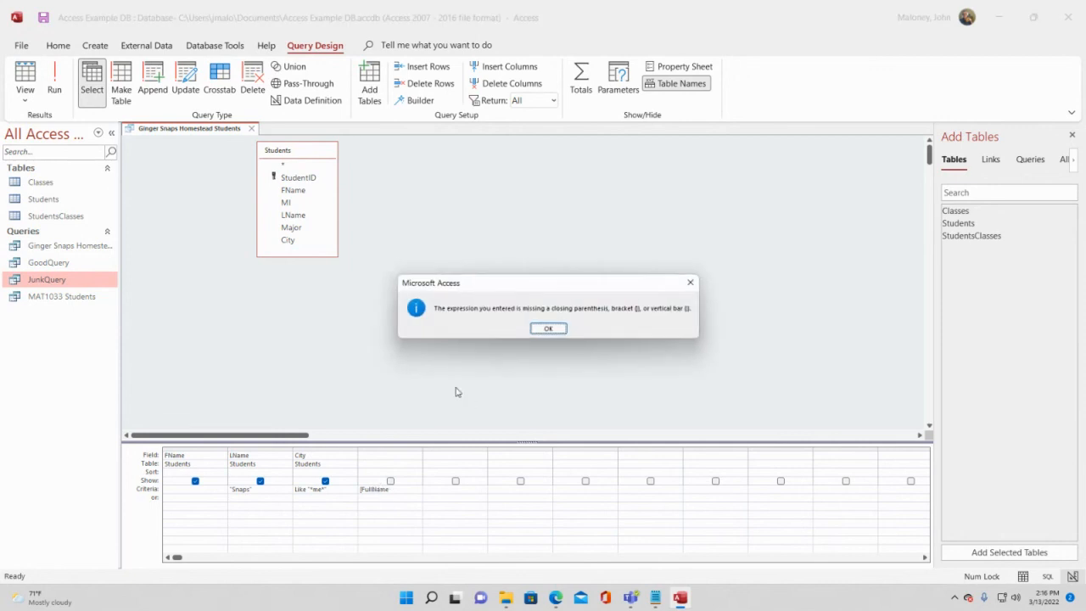
pyautogui.click(548, 328)
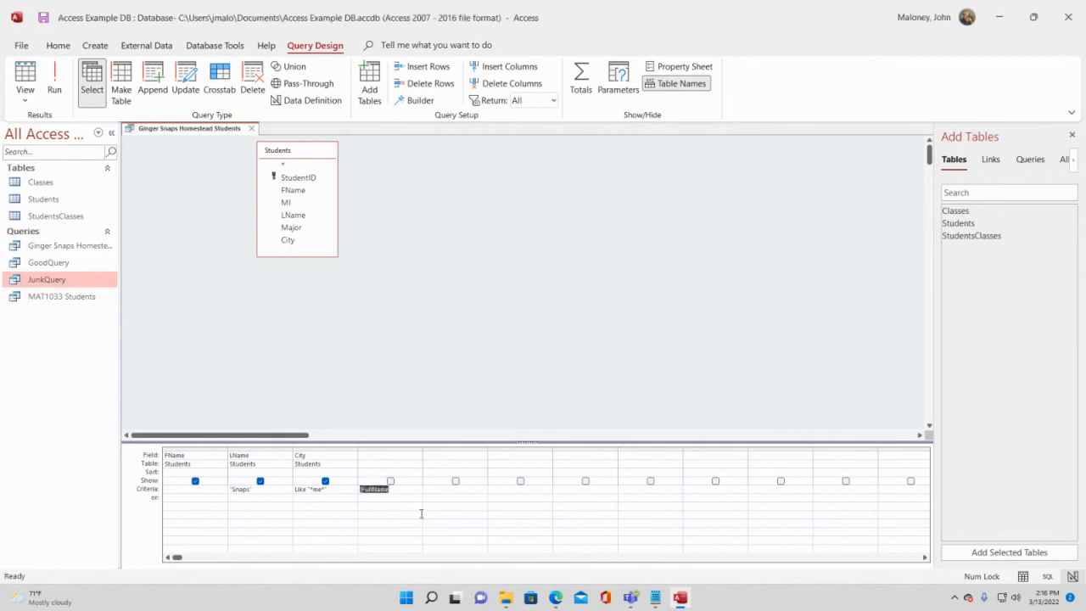
# Try to extend the fourth column's criterion into a FullName expression joining FName, a space and LName, and run the query
pyautogui.click(395, 490)
pyautogui.write(']: [FName')
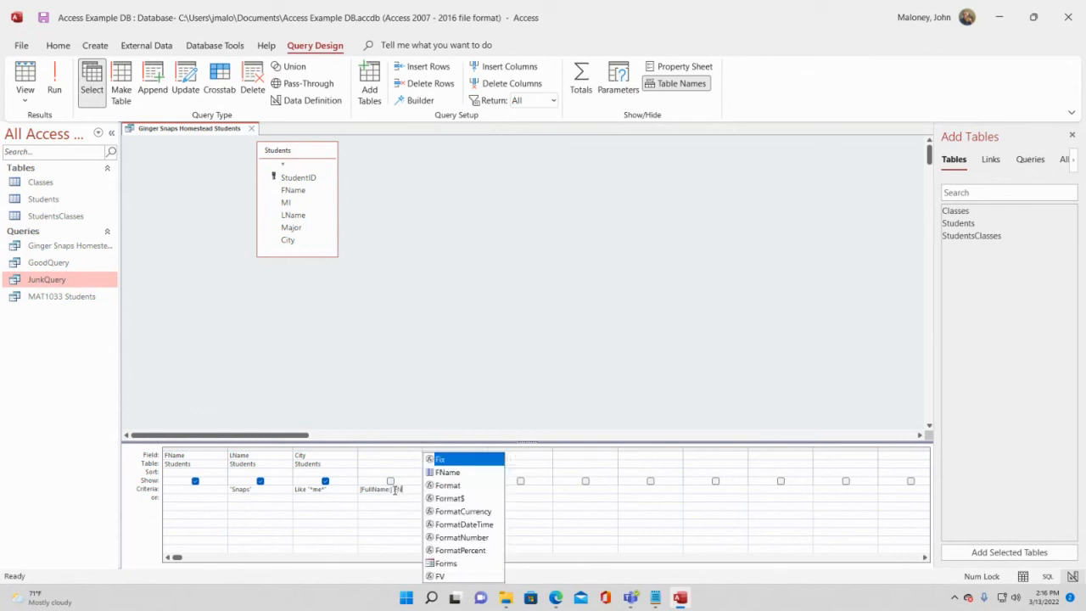
pyautogui.write(']')
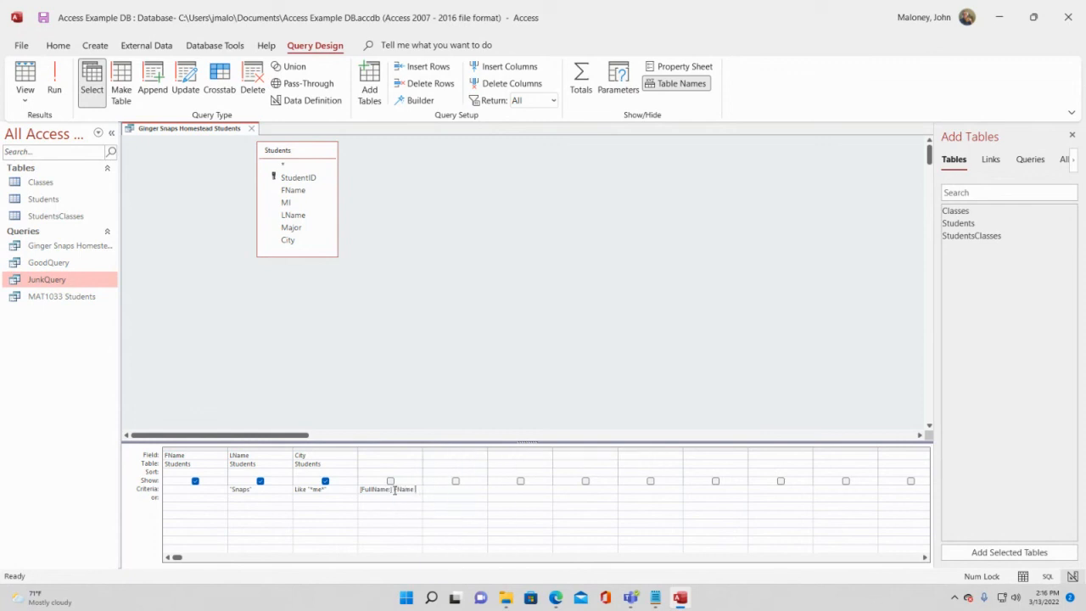
pyautogui.write(' + [')
pyautogui.write('Name + " " + LName')
pyautogui.click(459, 401)
pyautogui.click(54, 76)
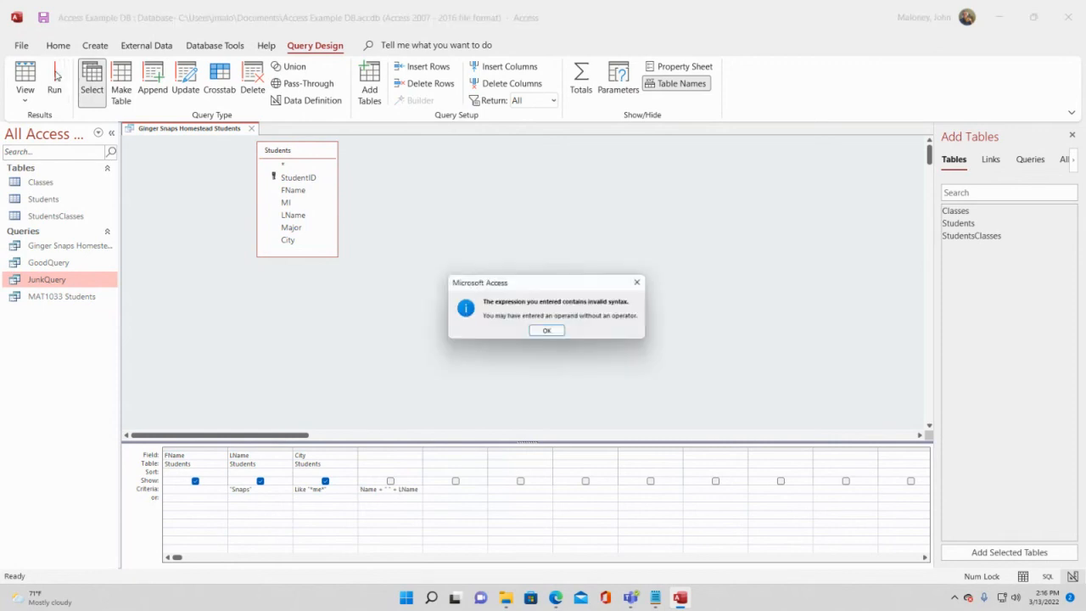
pyautogui.click(546, 332)
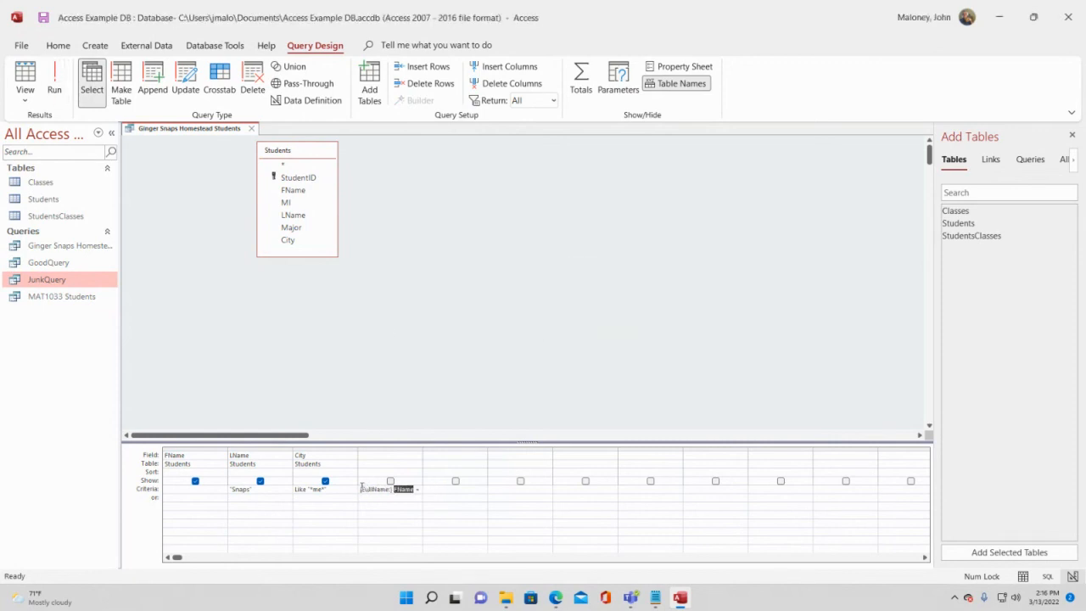
# Delete the whole FullName expression from the fourth column's criterion and run the query
pyautogui.moveTo(362, 488); pyautogui.dragTo(473, 491)
pyautogui.press('Delete')
pyautogui.click(478, 313)
pyautogui.click(53, 81)
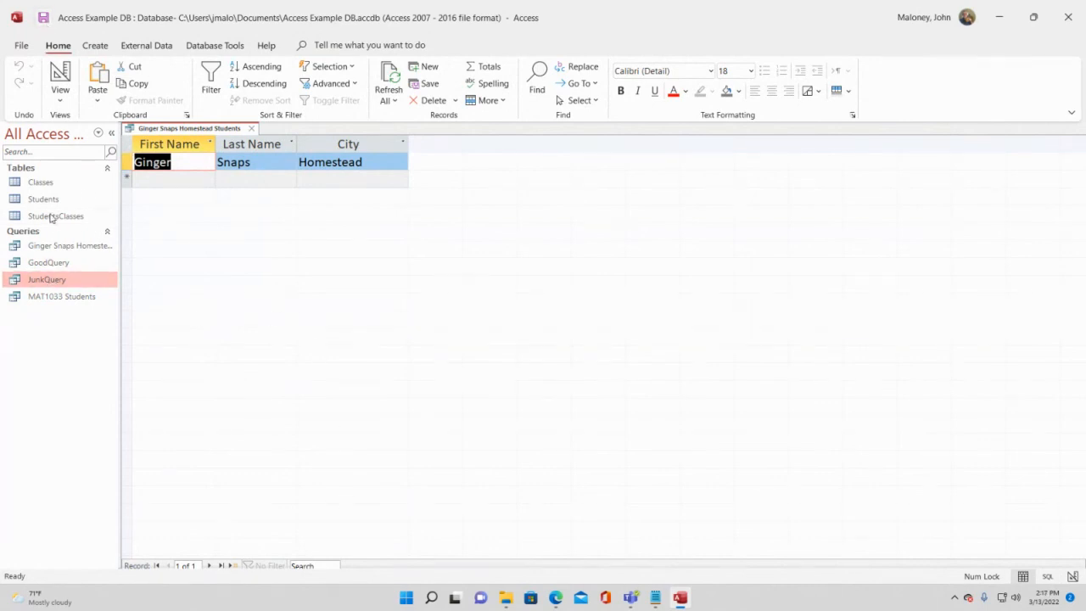
# Open the Classes, Students and StudentsClasses tables to examine the records they hold
pyautogui.doubleClick(34, 183)
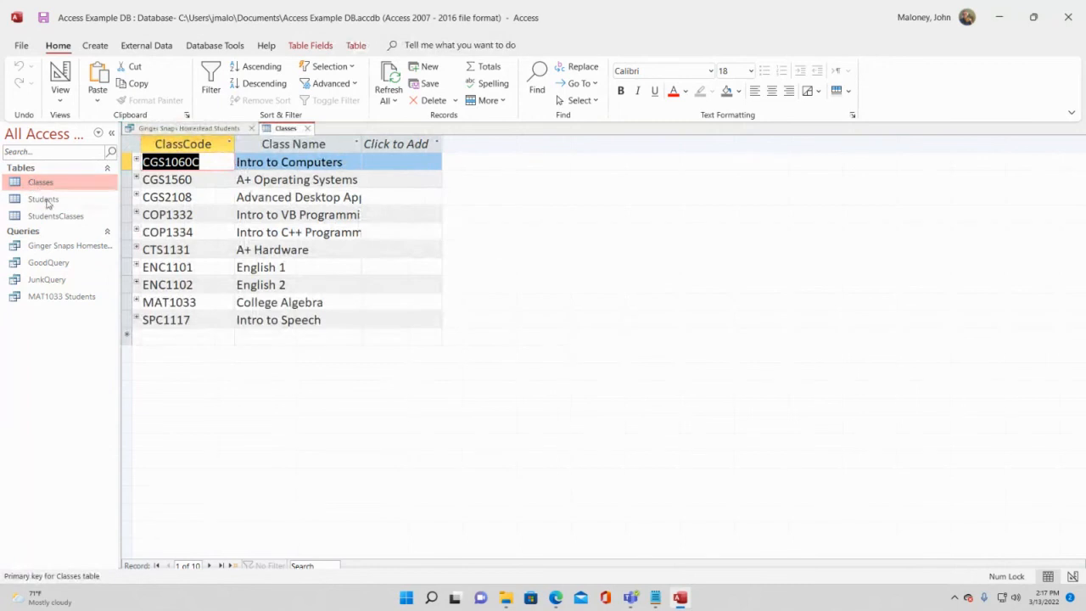
pyautogui.click(47, 200)
pyautogui.doubleClick(47, 200)
pyautogui.doubleClick(66, 218)
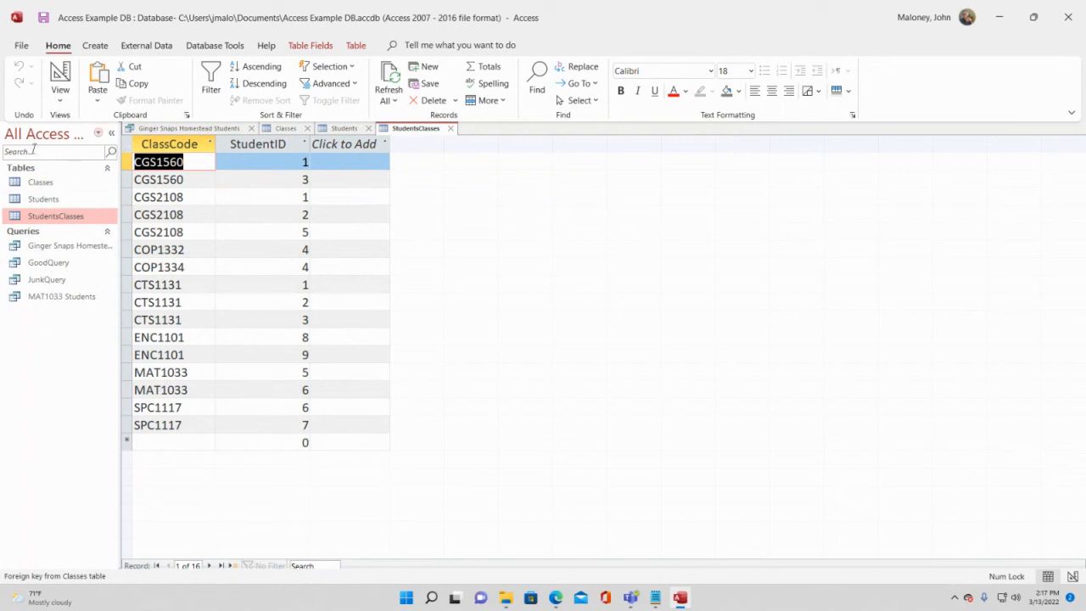
pyautogui.click(36, 187)
pyautogui.click(37, 202)
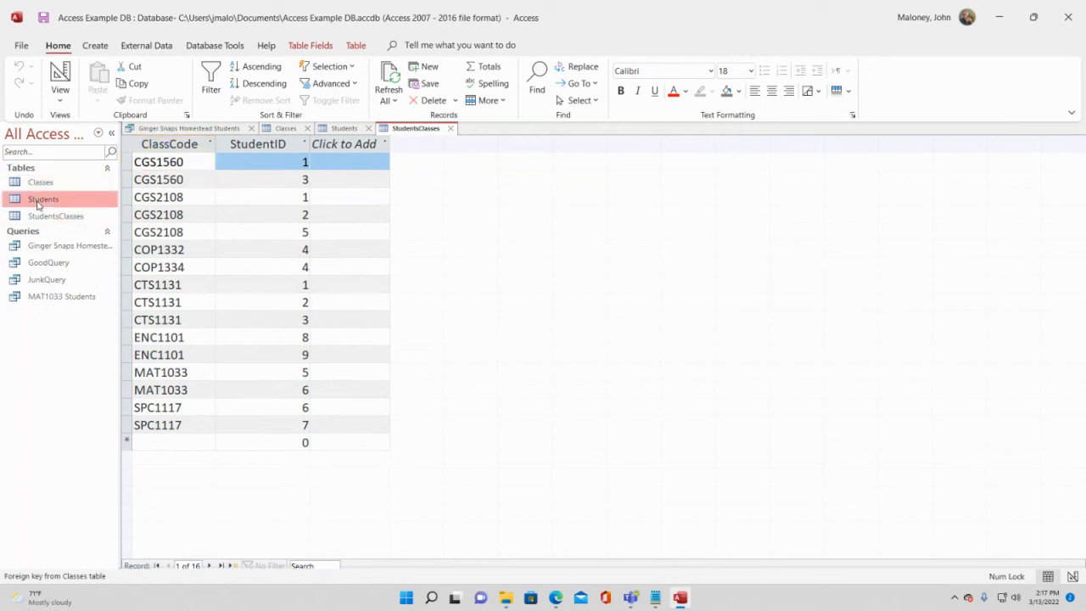
pyautogui.click(40, 217)
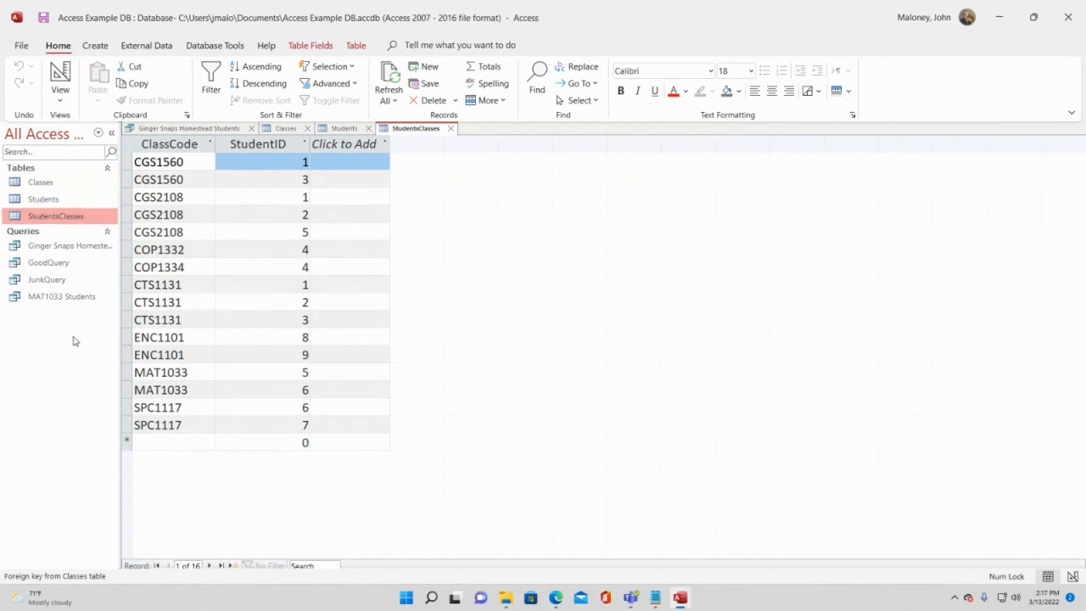
# Create a basic form from the Students table
pyautogui.click(42, 201)
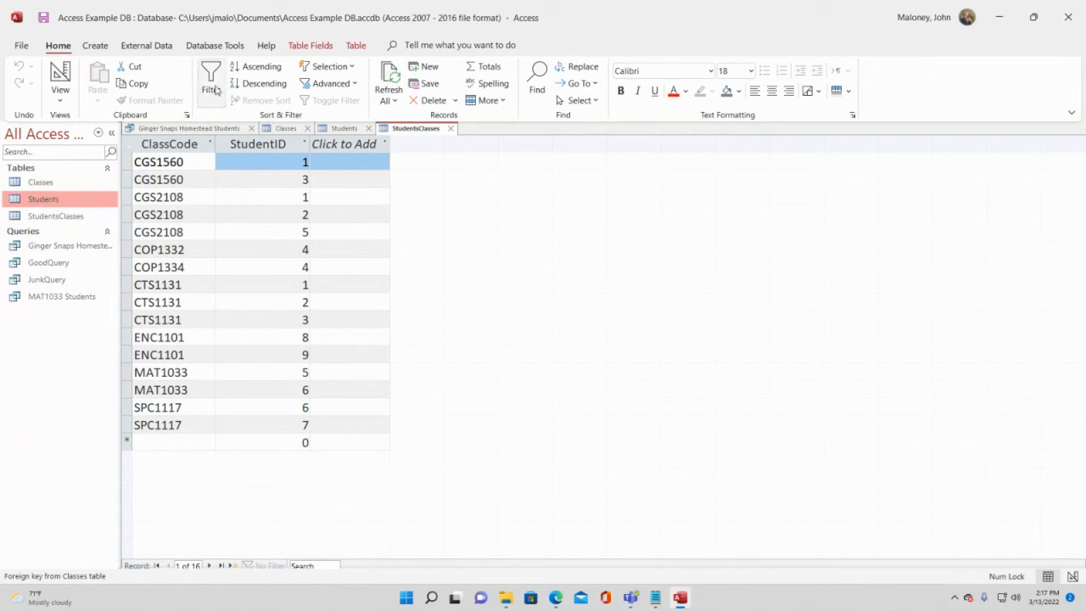
pyautogui.click(95, 46)
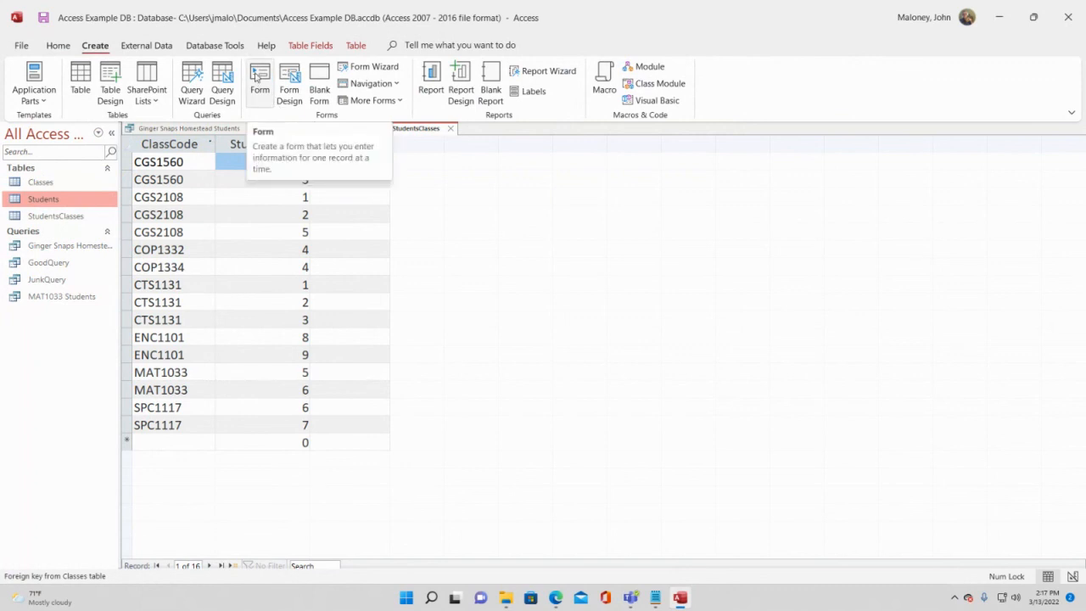
pyautogui.click(256, 76)
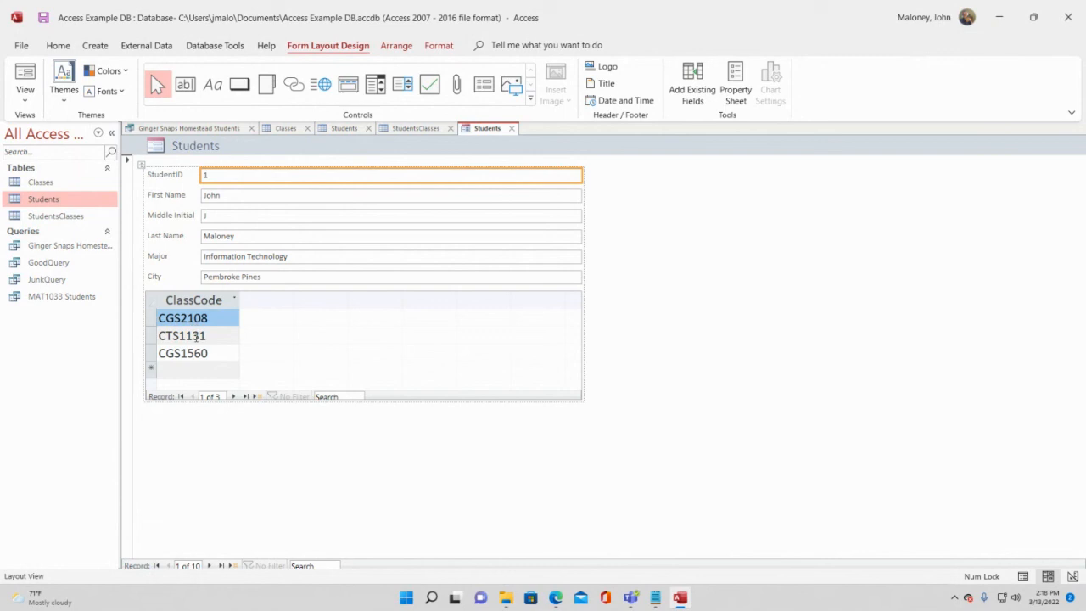
# Step through the first student's class codes in the subform and return to the first one
pyautogui.click(233, 396)
pyautogui.click(233, 397)
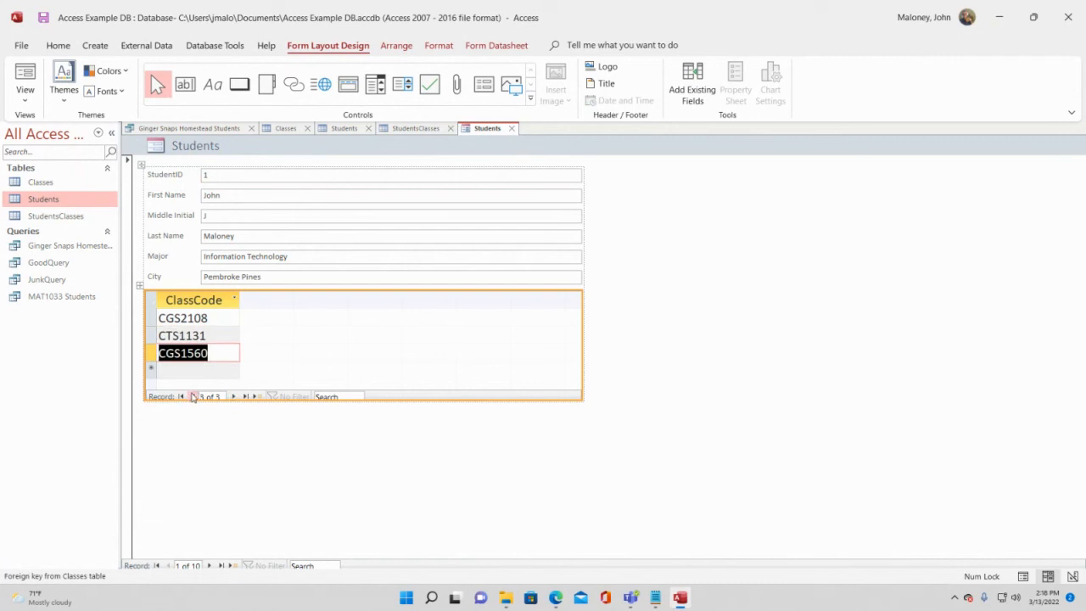
pyautogui.click(181, 397)
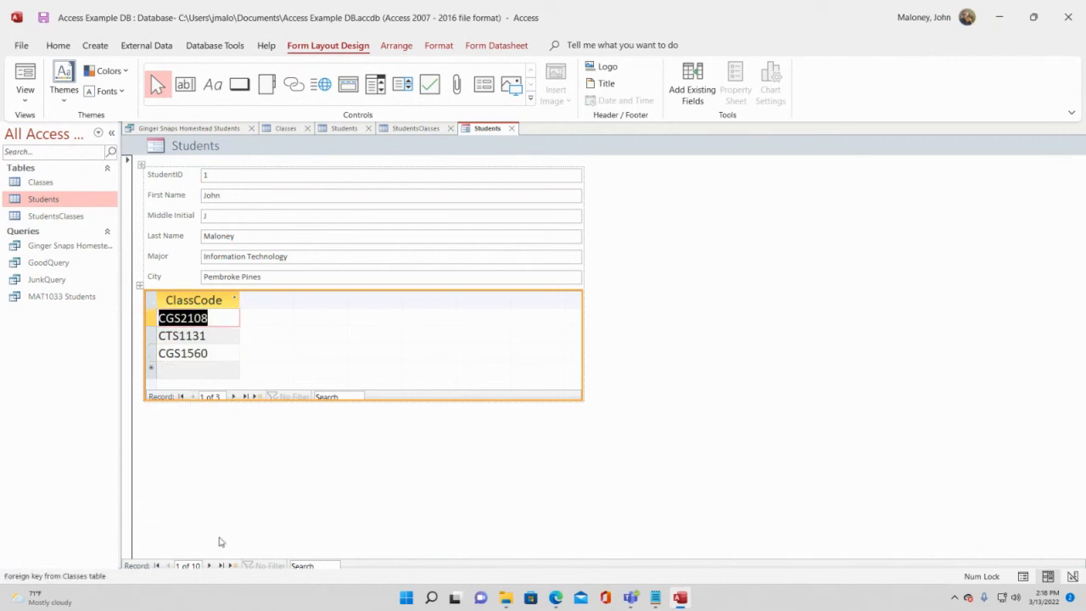
# Browse the student records in the form one after another, finishing at the last record
pyautogui.click(210, 566)
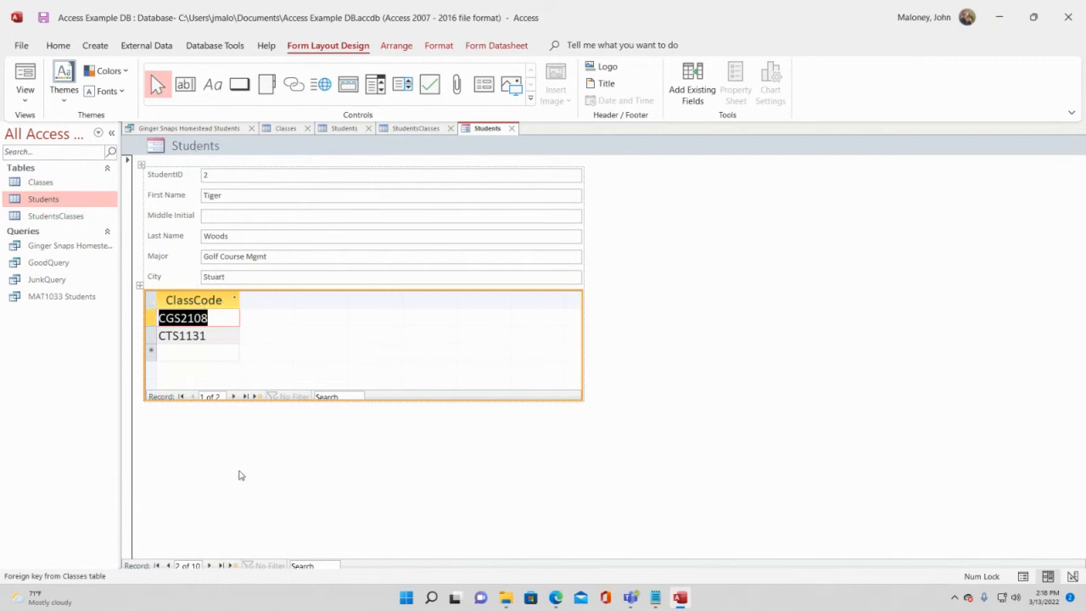
pyautogui.click(210, 565)
pyautogui.click(210, 565)
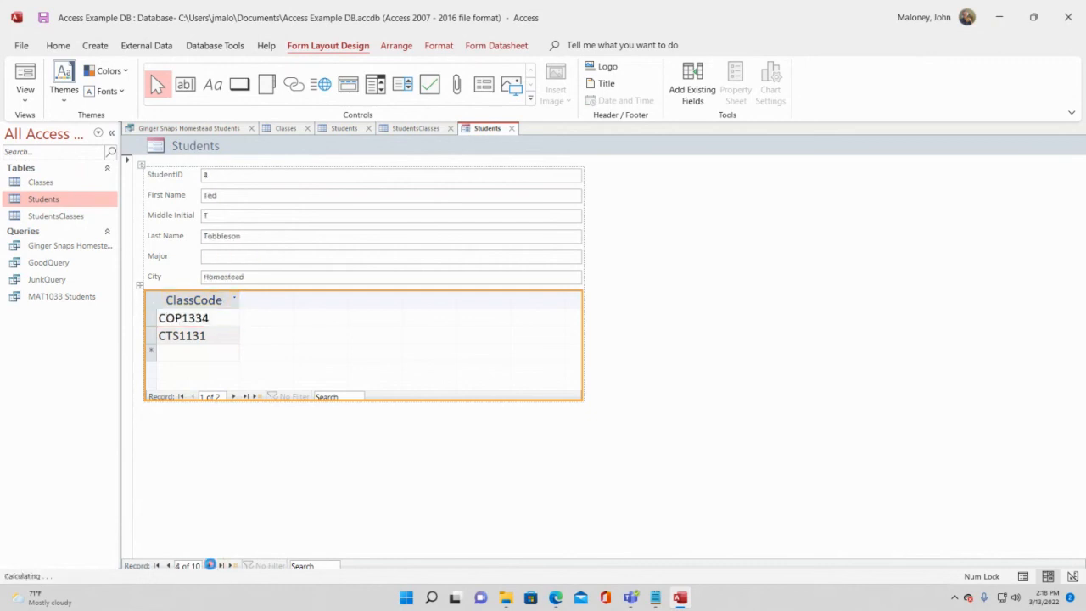
pyautogui.click(209, 565)
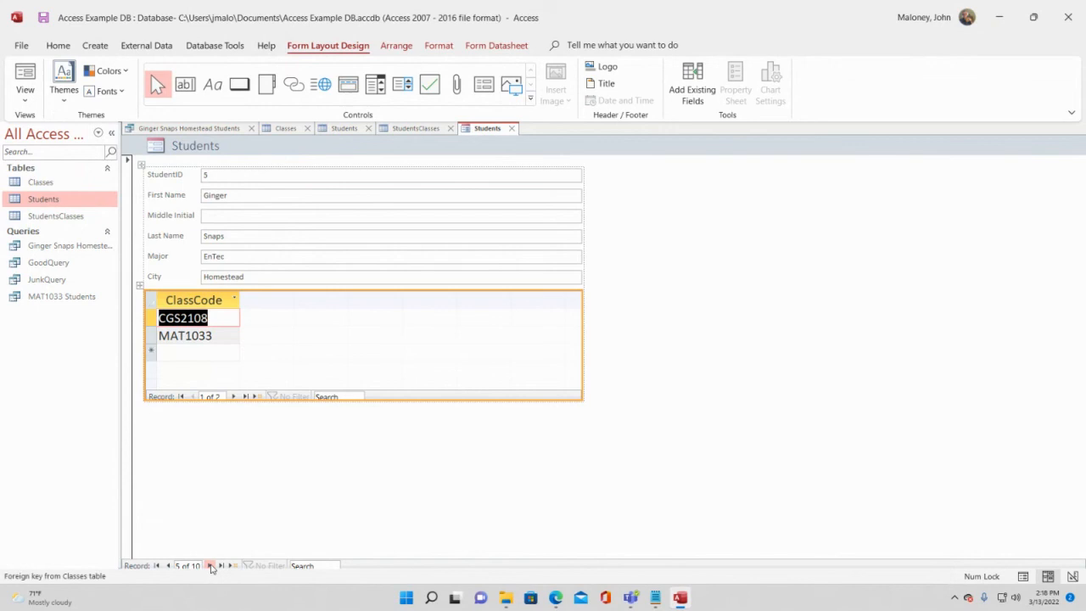
pyautogui.click(210, 565)
pyautogui.click(210, 565)
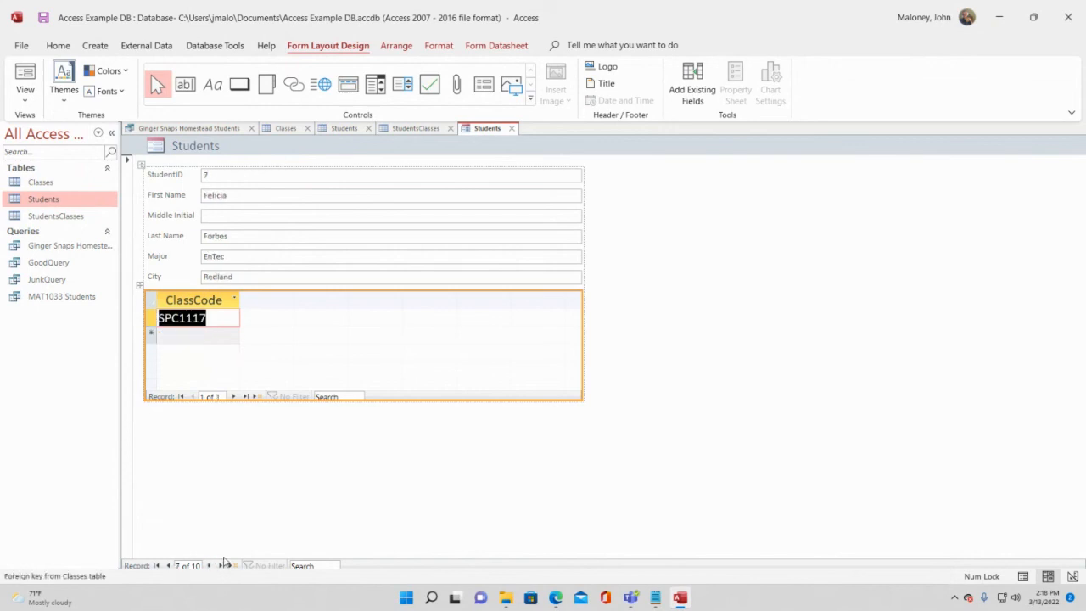
pyautogui.click(221, 565)
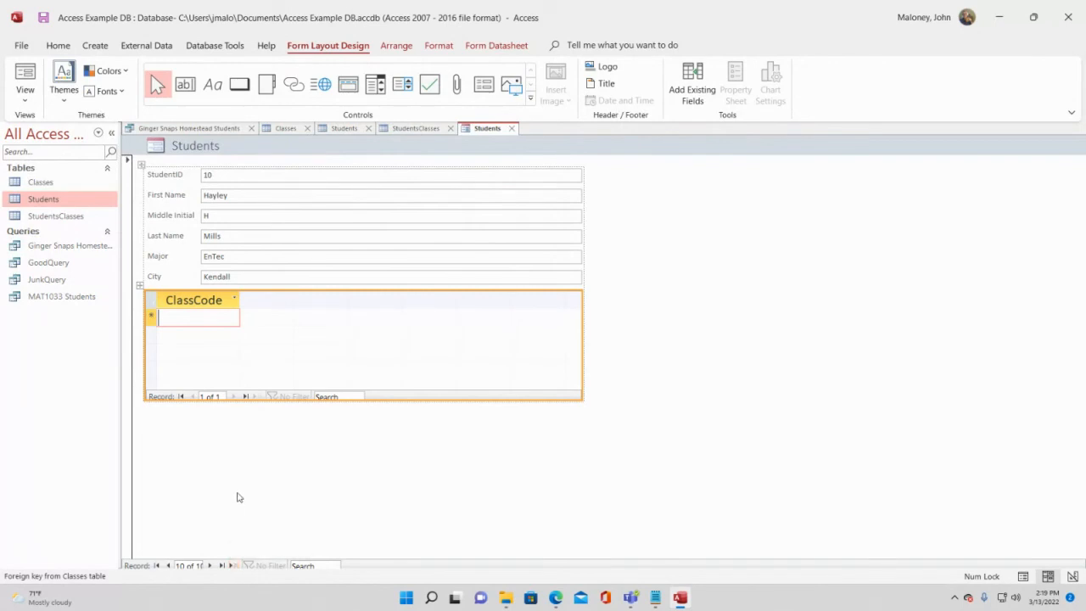
# Go to a new blank record in the Students form and switch the form to Form View
pyautogui.click(240, 566)
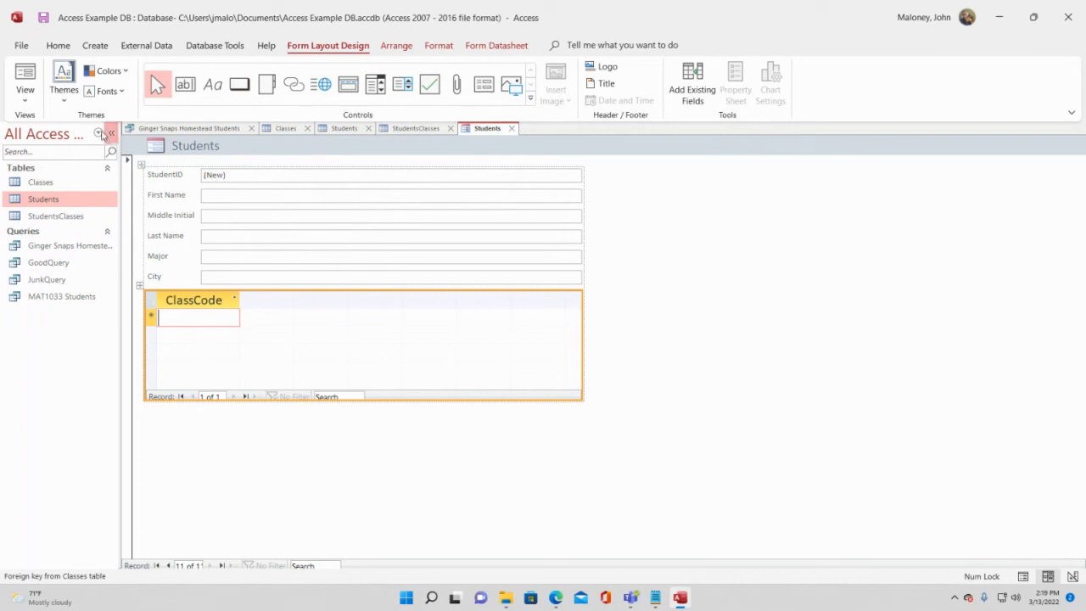
pyautogui.click(24, 75)
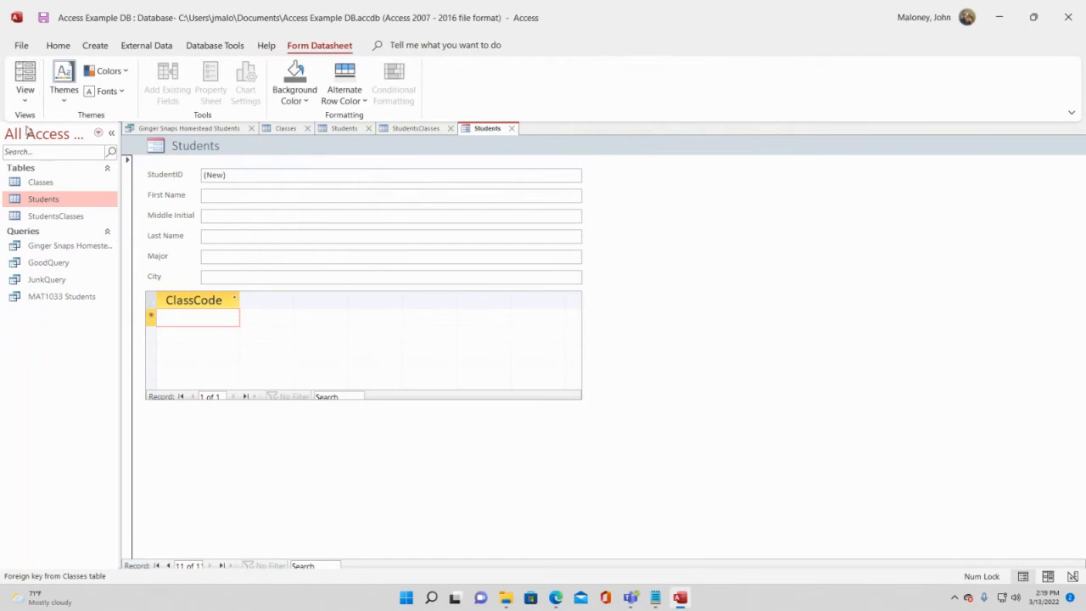
pyautogui.click(25, 100)
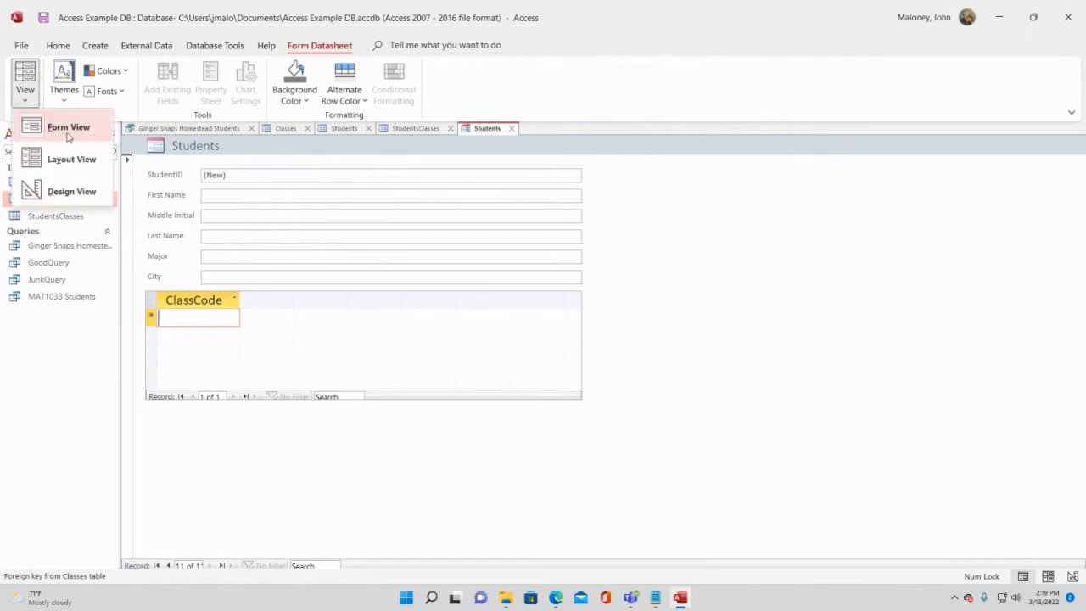
pyautogui.click(58, 129)
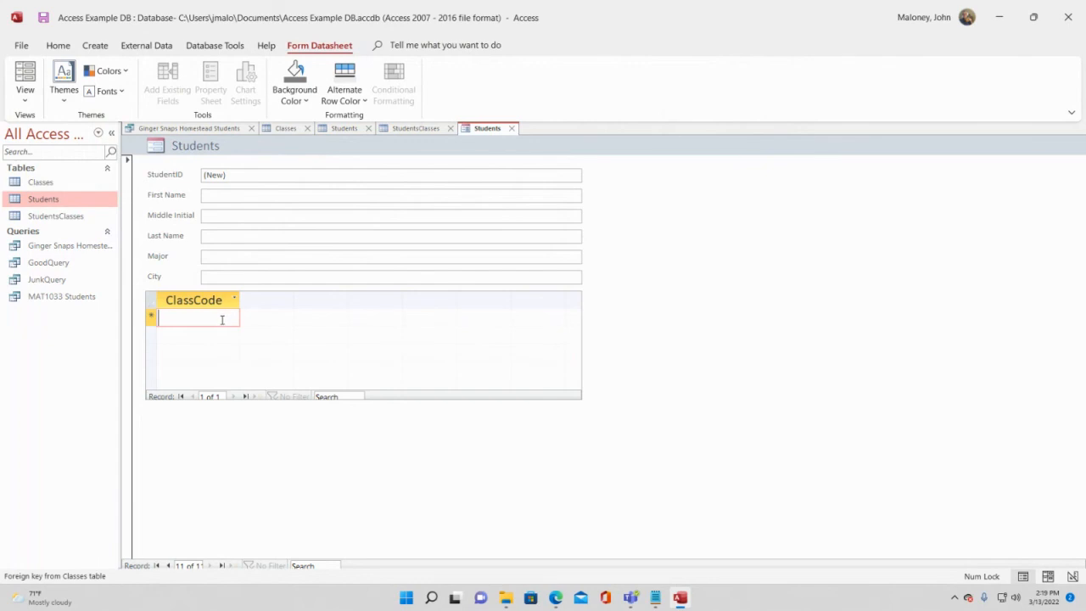
# Fill in the new student's first name, middle initial and last name, with Nursing as the major and Kendall as the city
pyautogui.click(218, 174)
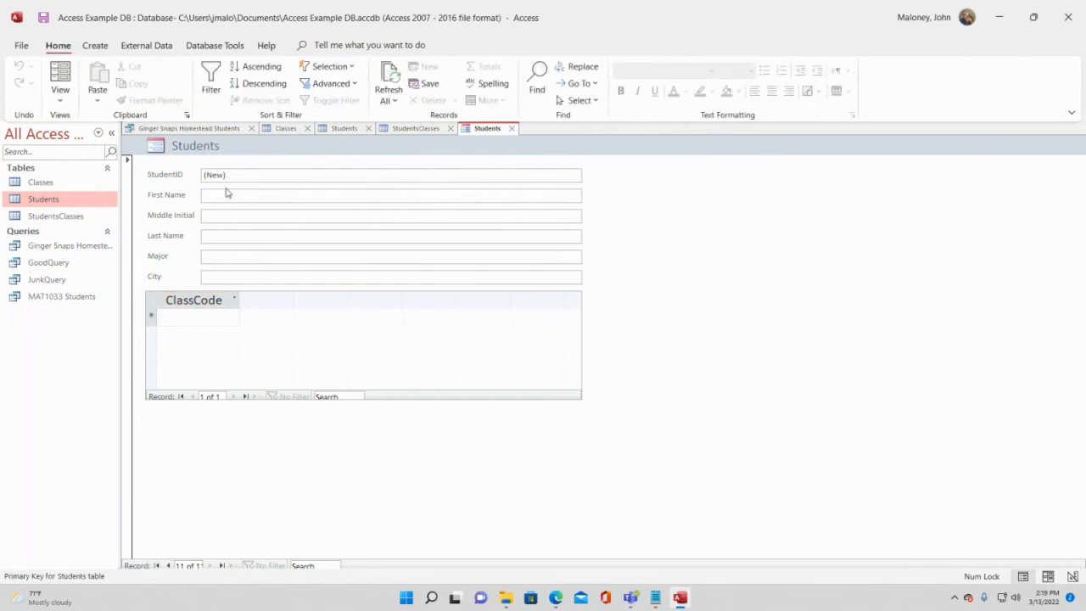
pyautogui.click(225, 193)
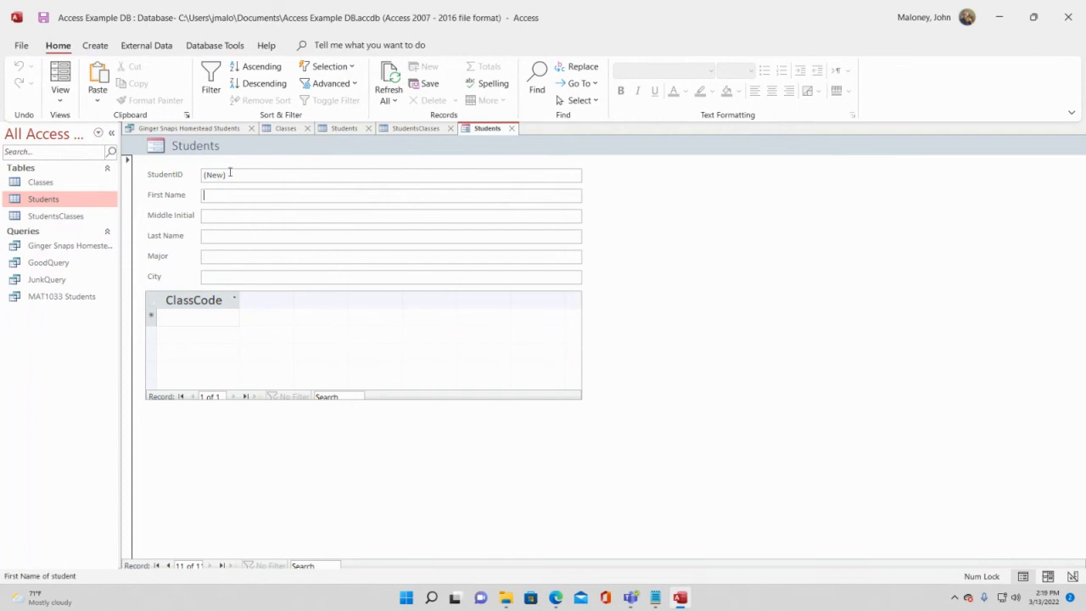
pyautogui.write('Missy')
pyautogui.press('Tab')
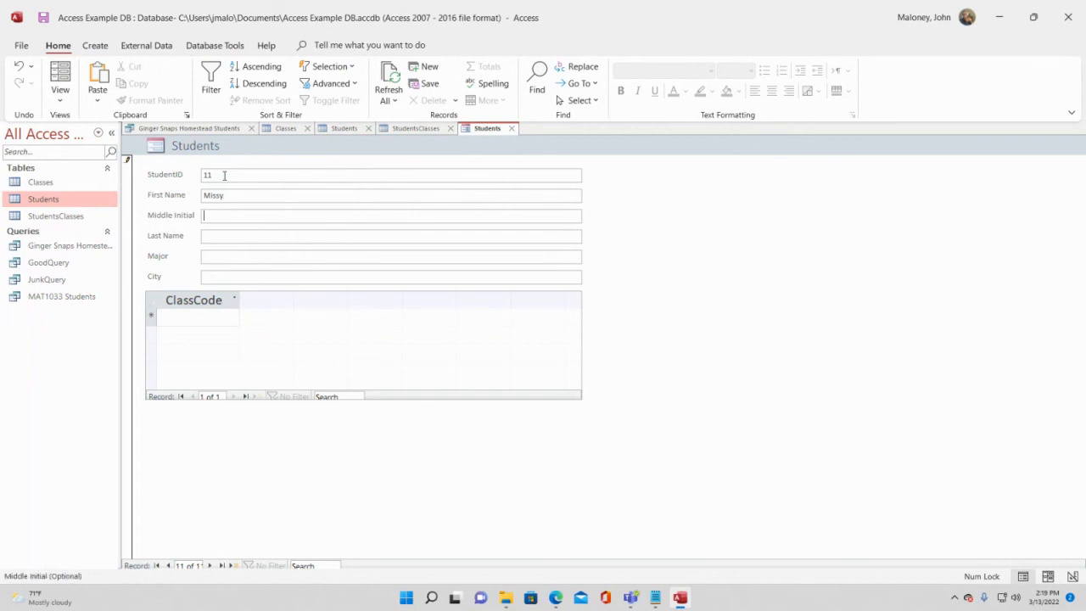
pyautogui.write('M')
pyautogui.press('Tab')
pyautogui.press('Tab')
pyautogui.write('N')
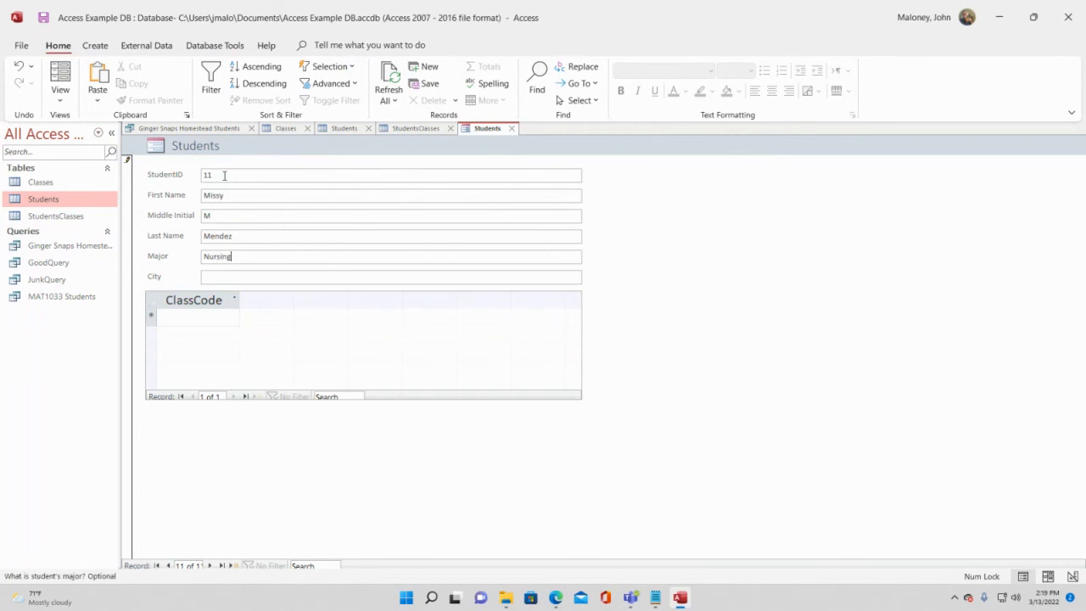
pyautogui.press('Tab')
pyautogui.write('Kend')
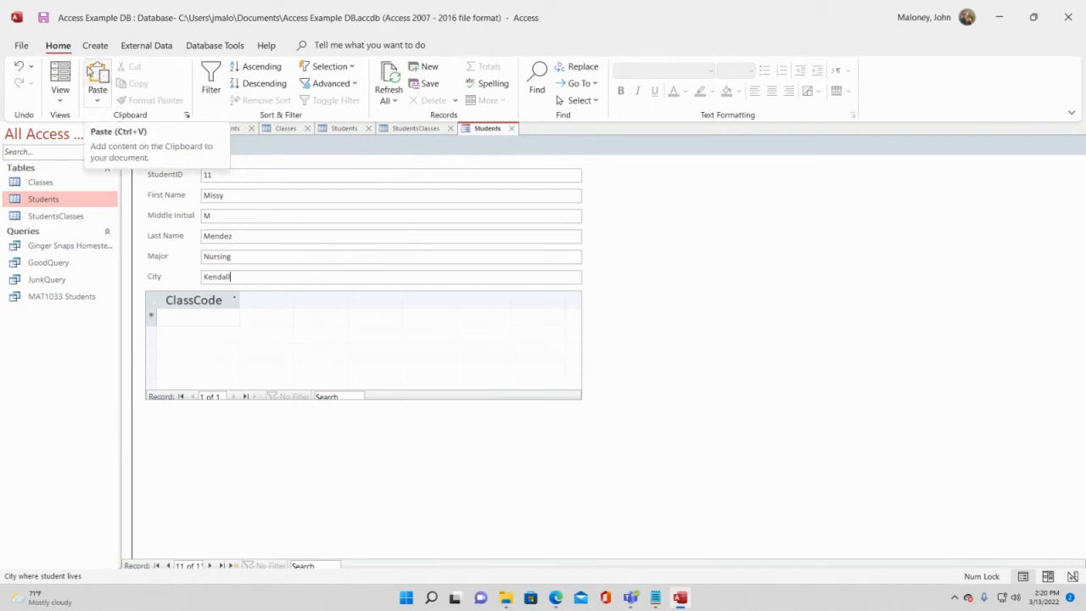
# Save the form under the name StudentsDataEntryForm
pyautogui.click(46, 17)
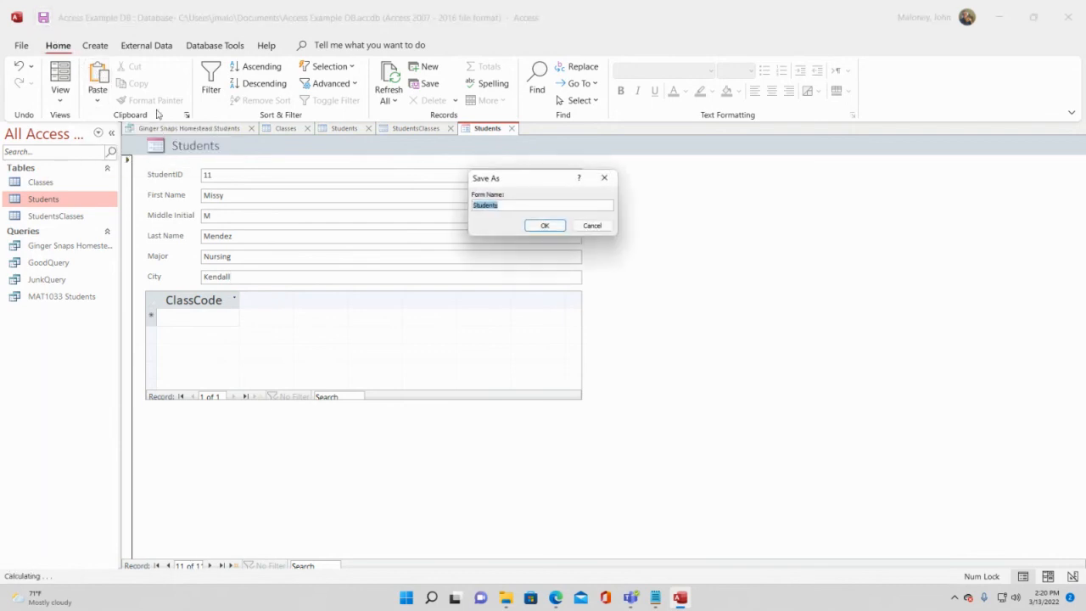
pyautogui.click(513, 207)
pyautogui.write('F')
pyautogui.write('Data')
pyautogui.write('Entry')
pyautogui.click(546, 226)
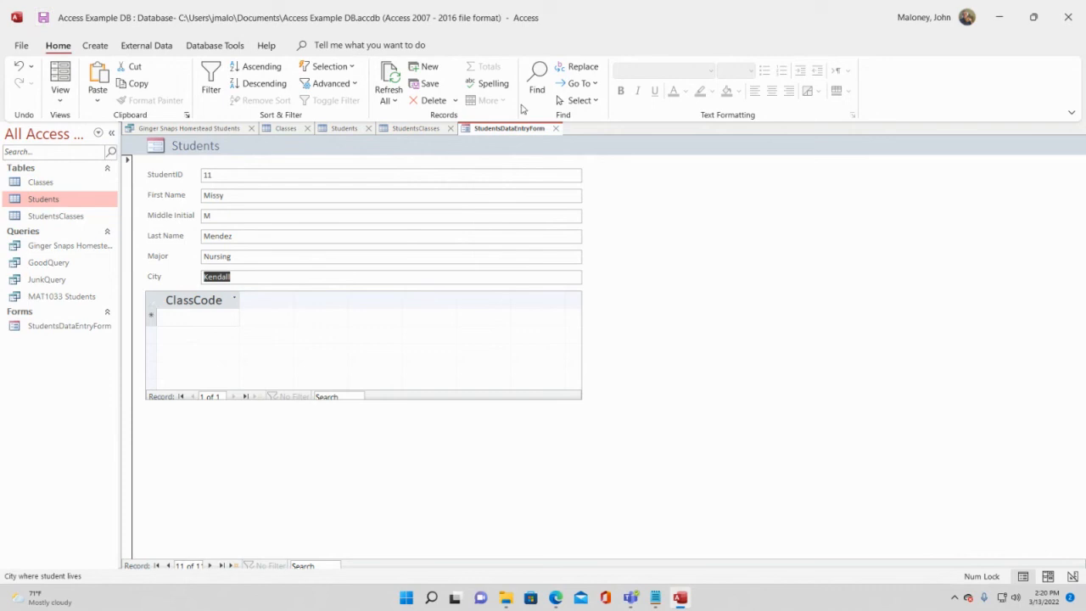
# Close the form and all other open objects, and reopen the Students table to check the added student
pyautogui.rightClick(509, 132)
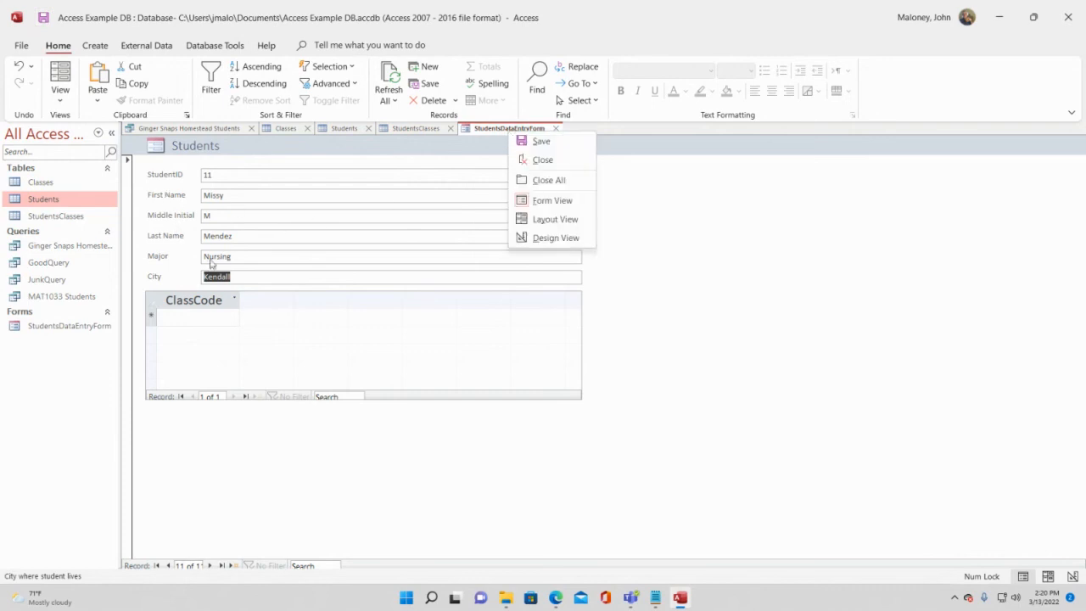
pyautogui.click(543, 160)
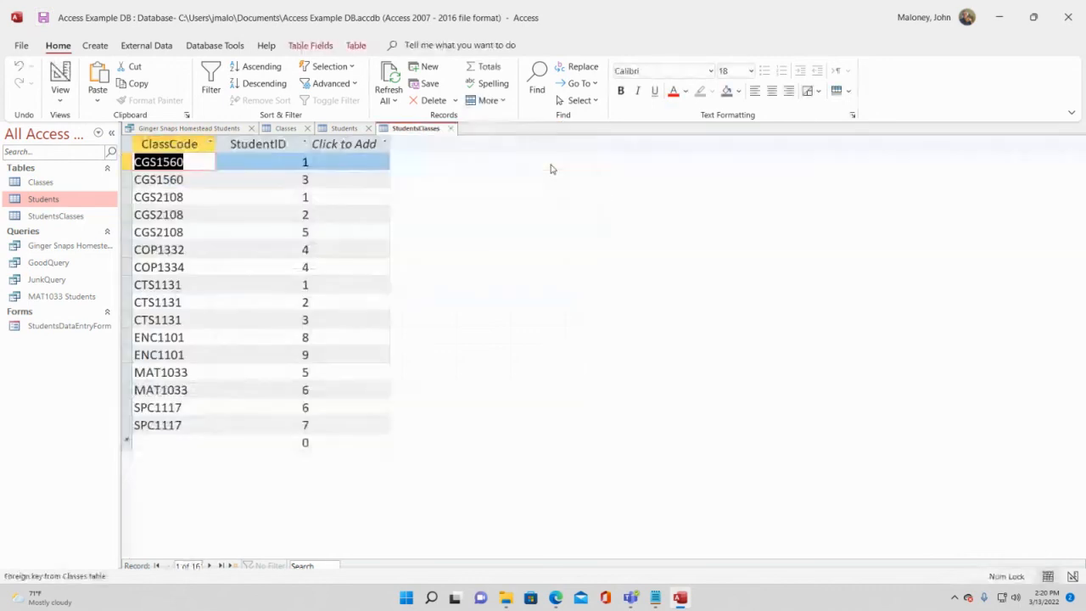
pyautogui.rightClick(175, 129)
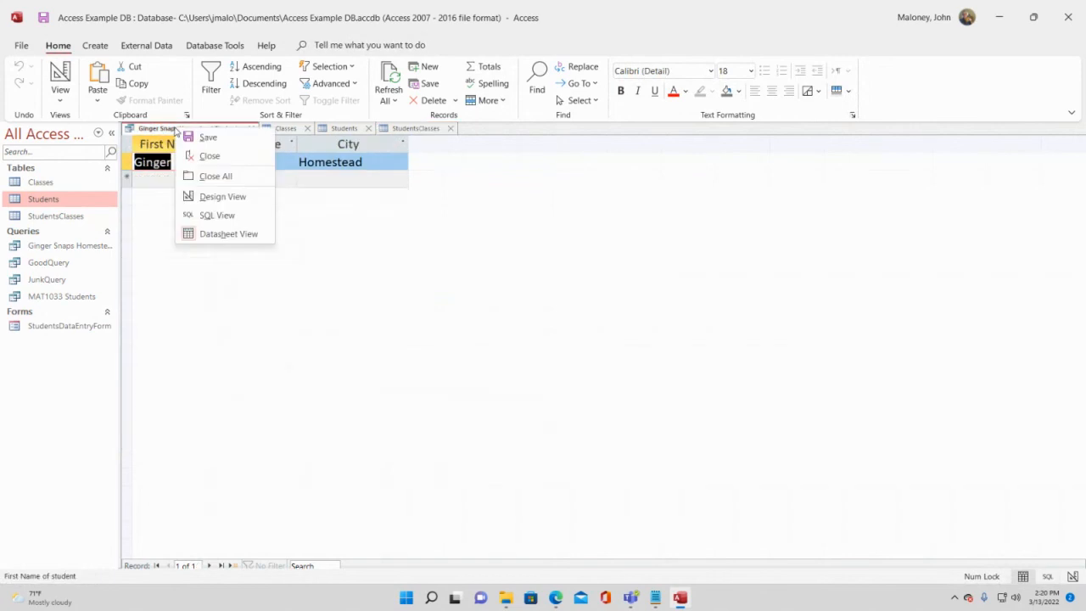
pyautogui.click(208, 176)
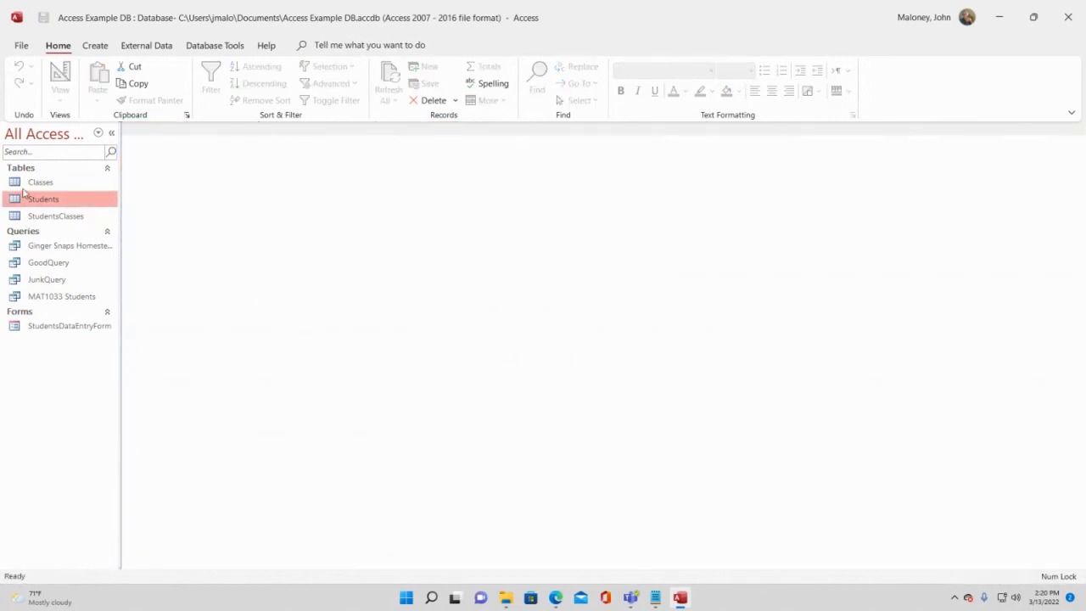
pyautogui.doubleClick(49, 201)
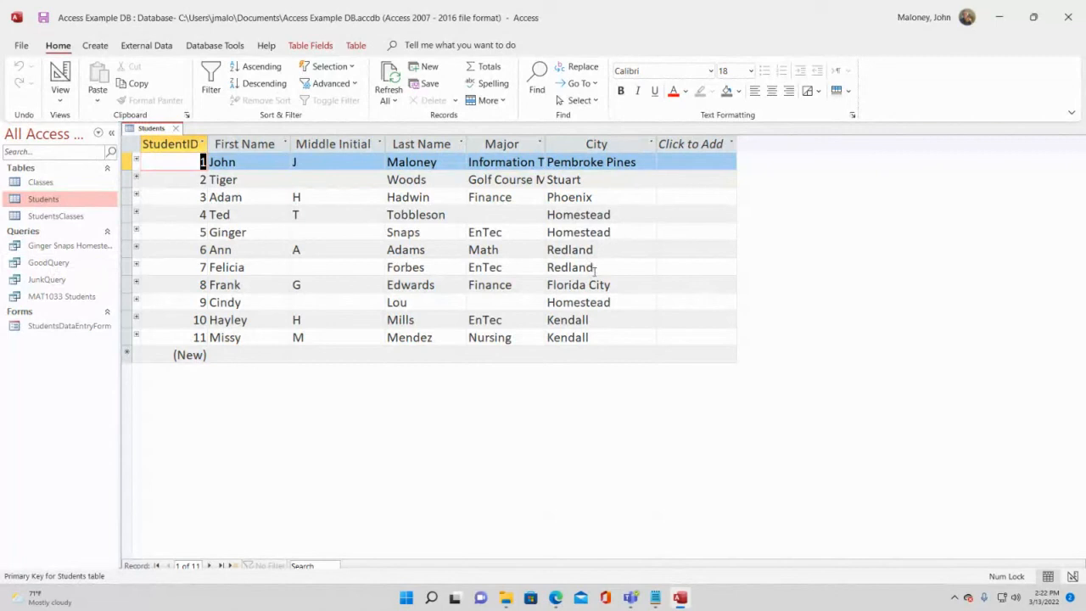
# Start the Report Wizard with GoodQuery as the source of the report
pyautogui.click(100, 47)
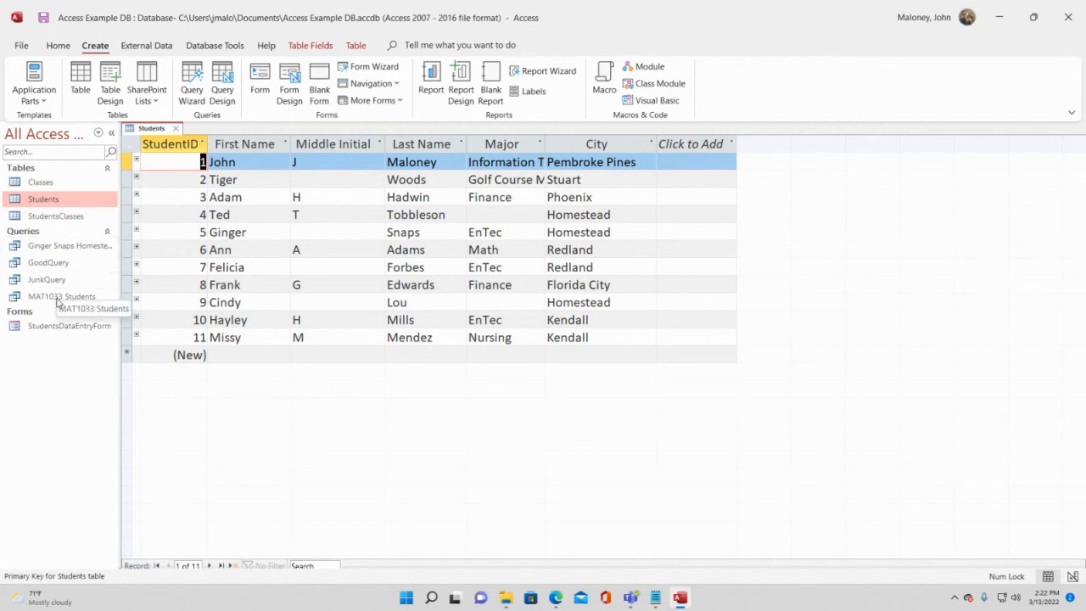
pyautogui.click(58, 264)
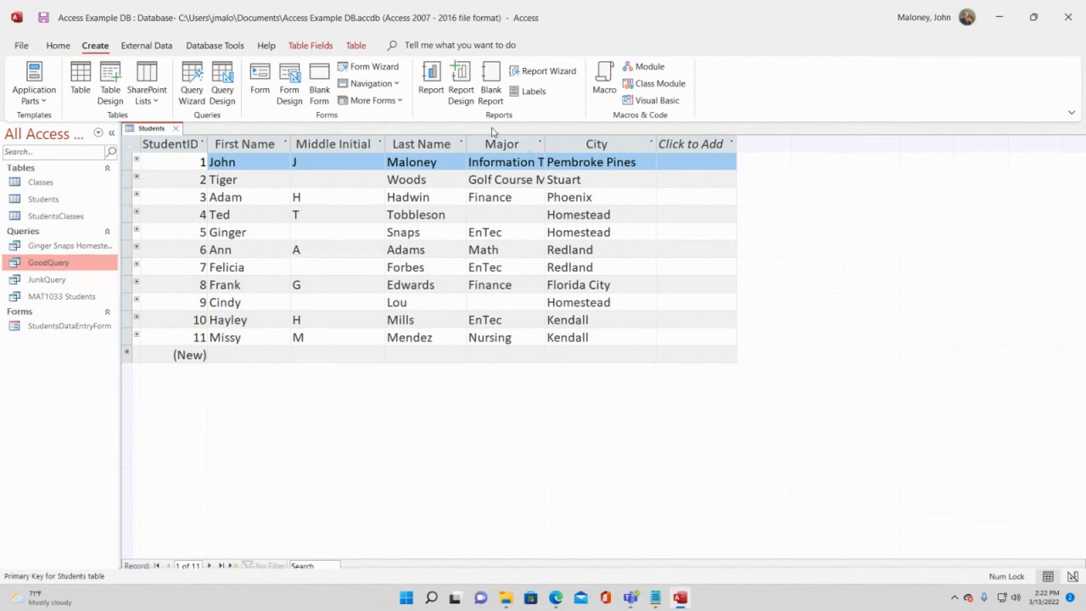
pyautogui.click(534, 73)
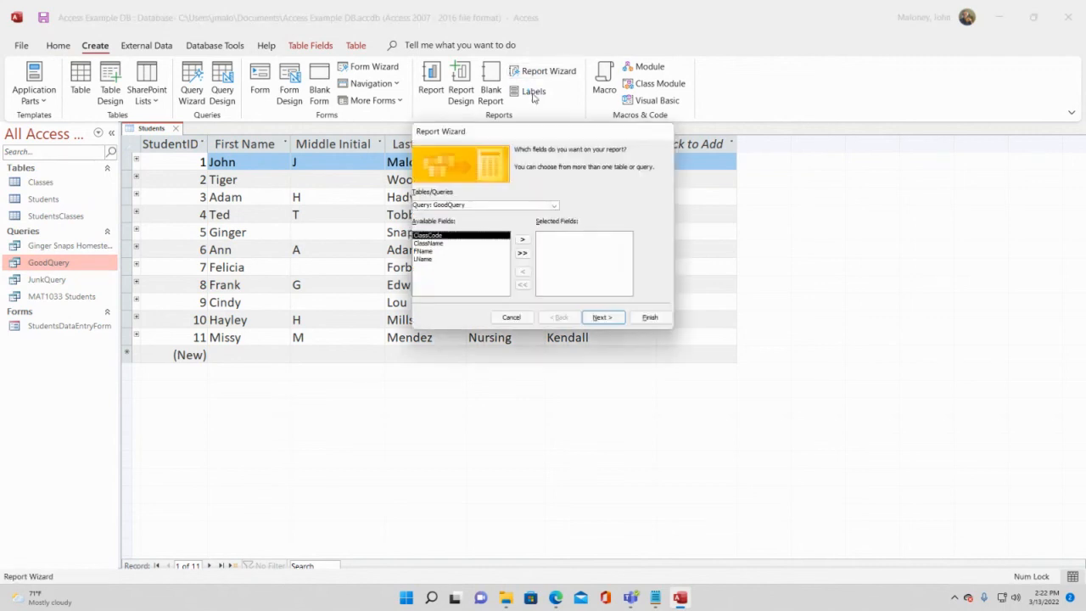
pyautogui.moveTo(545, 131); pyautogui.dragTo(357, 165)
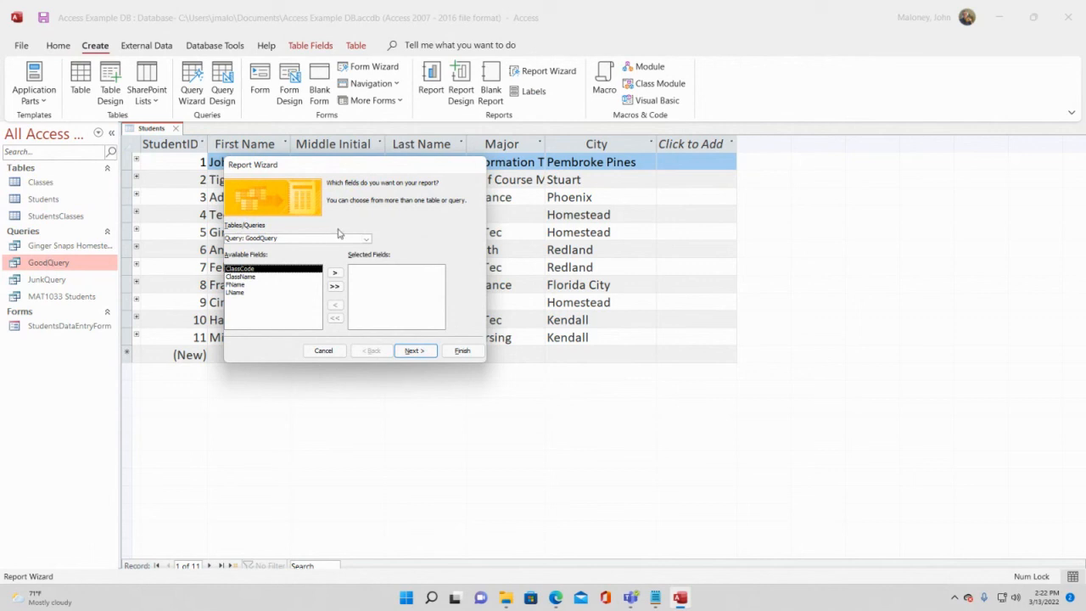
# Try the StudentsClasses table and JunkQuery as the report source, and return to GoodQuery
pyautogui.click(366, 238)
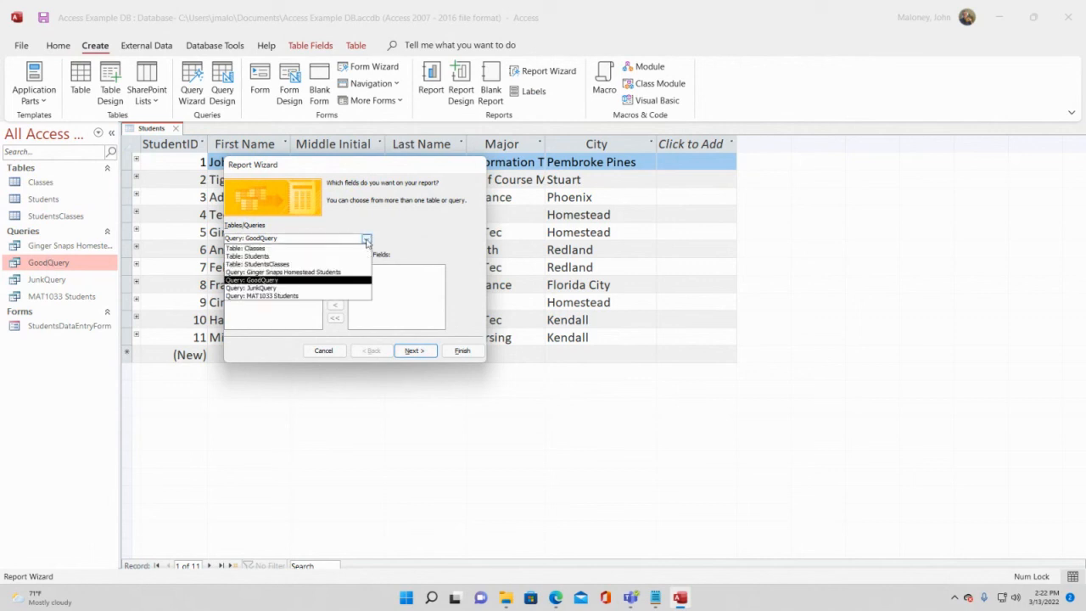
pyautogui.click(319, 264)
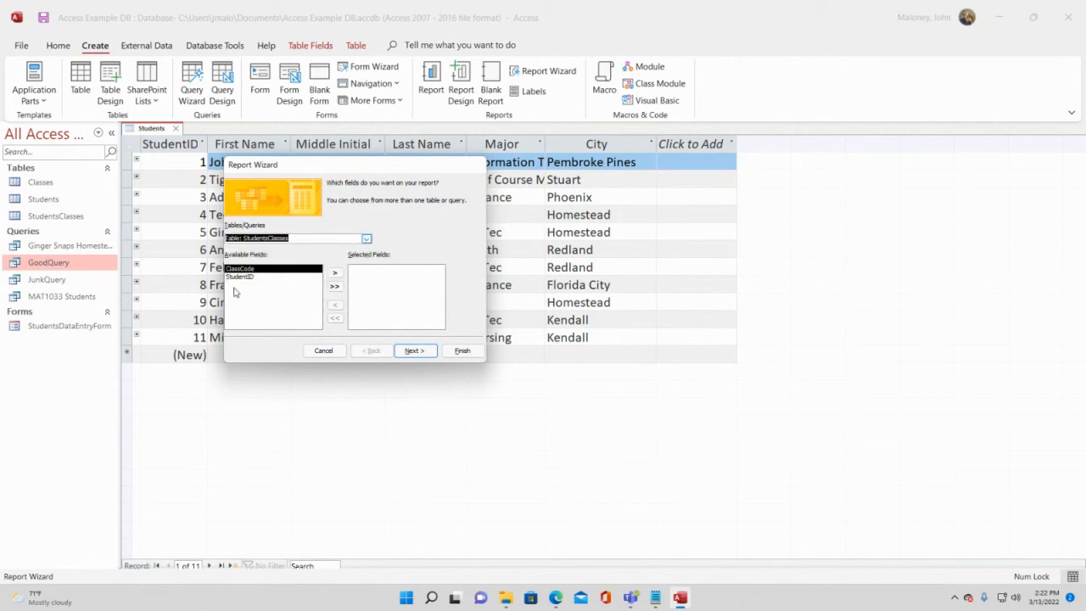
pyautogui.click(365, 238)
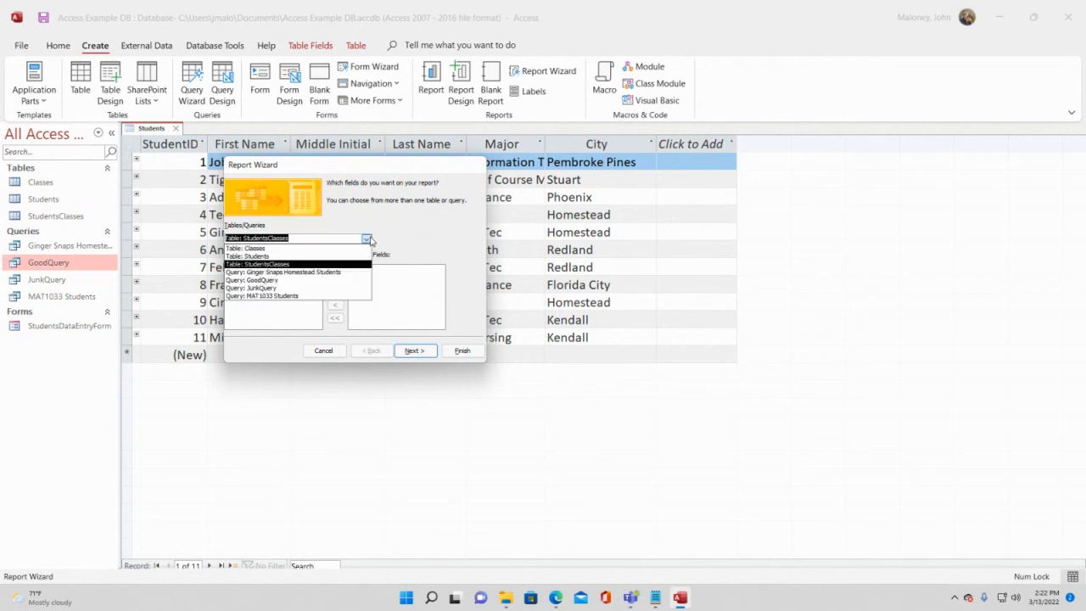
pyautogui.click(282, 288)
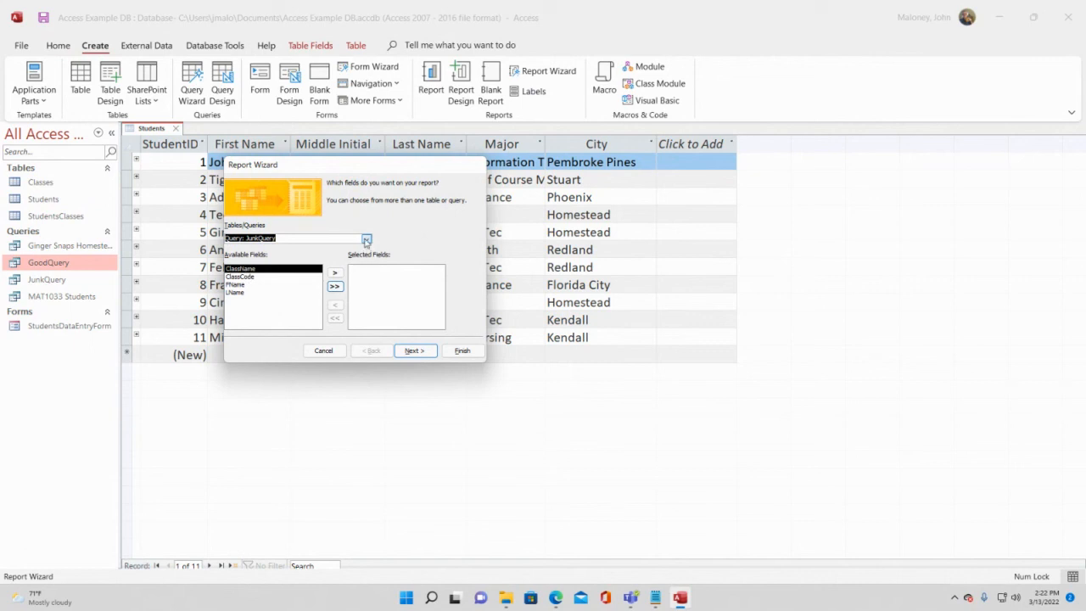
pyautogui.click(365, 242)
pyautogui.click(262, 286)
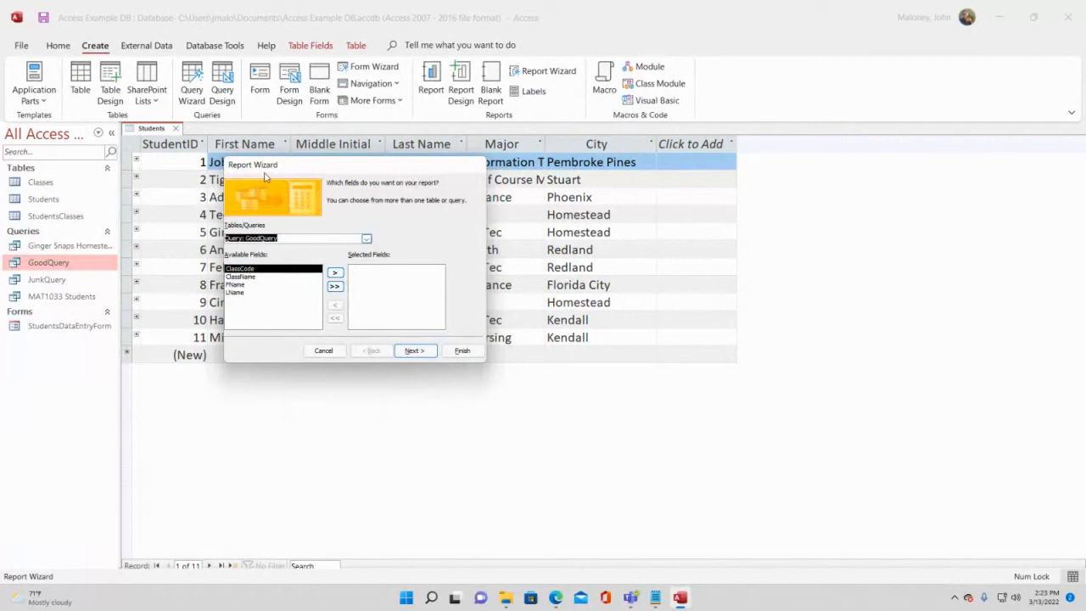
# Add all GoodQuery fields to the report and view the data by Classes without extra grouping levels
pyautogui.click(335, 286)
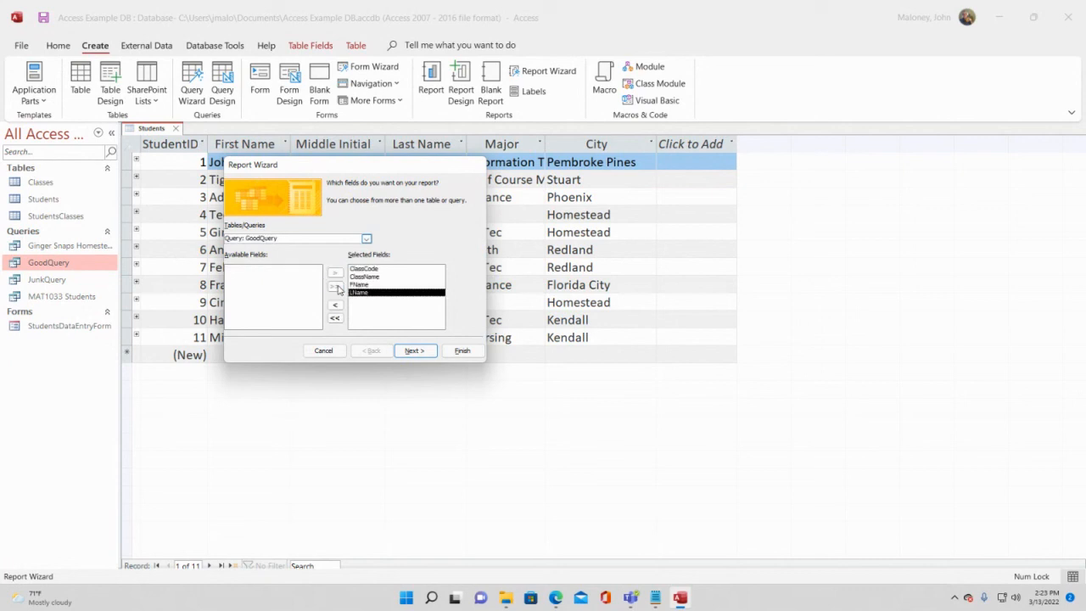
pyautogui.click(415, 352)
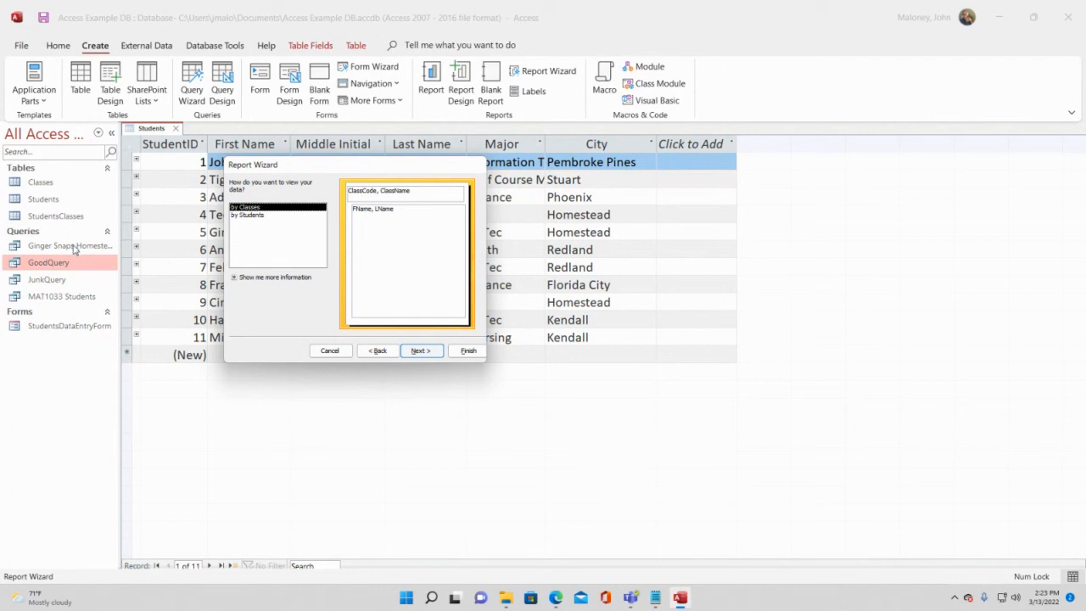
pyautogui.click(247, 216)
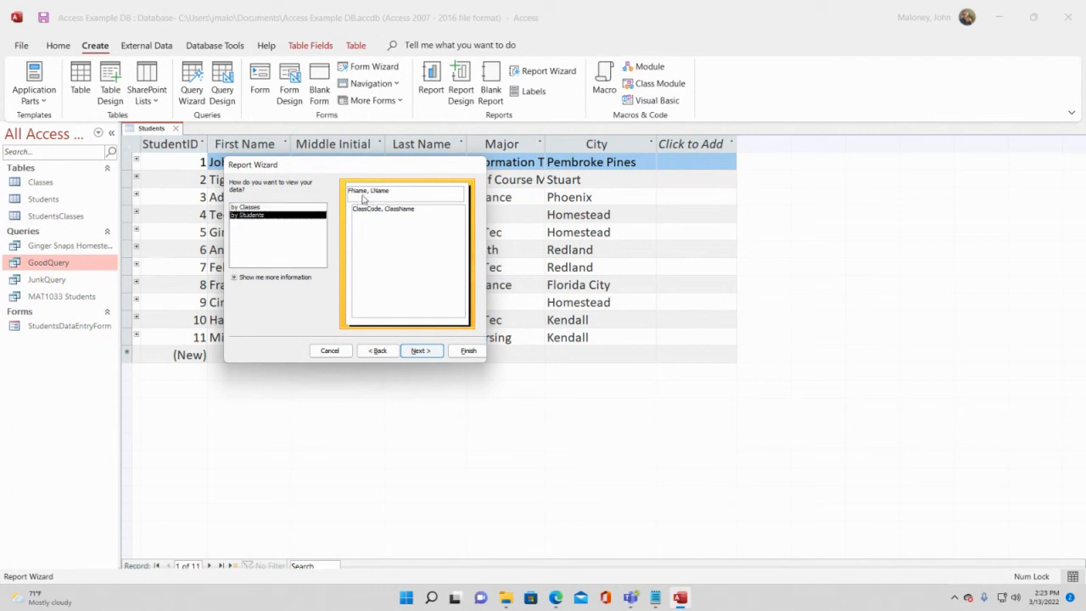
pyautogui.click(258, 207)
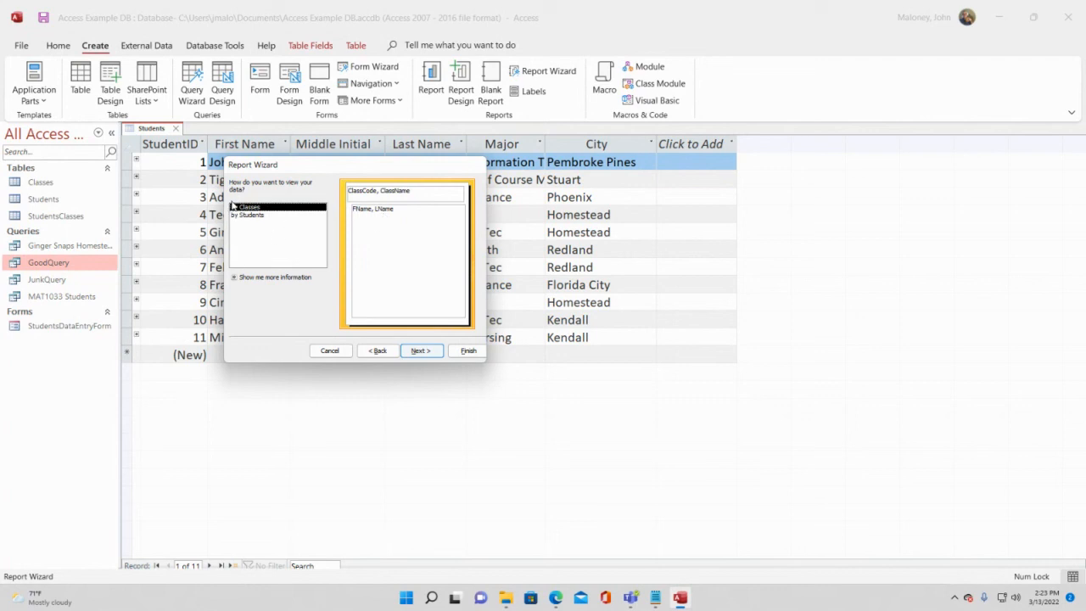
pyautogui.click(420, 350)
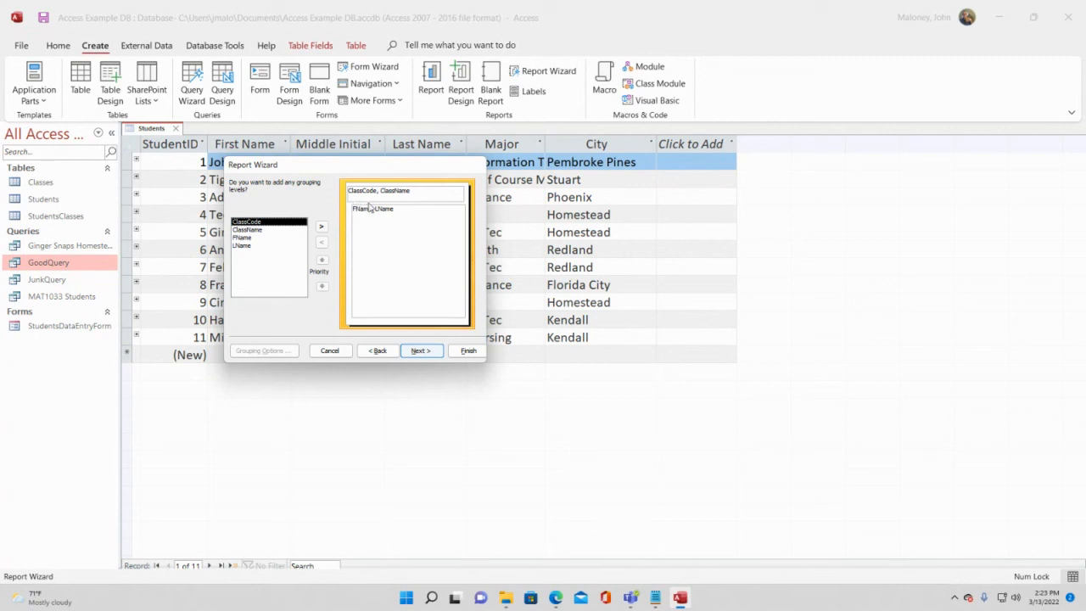
pyautogui.click(422, 351)
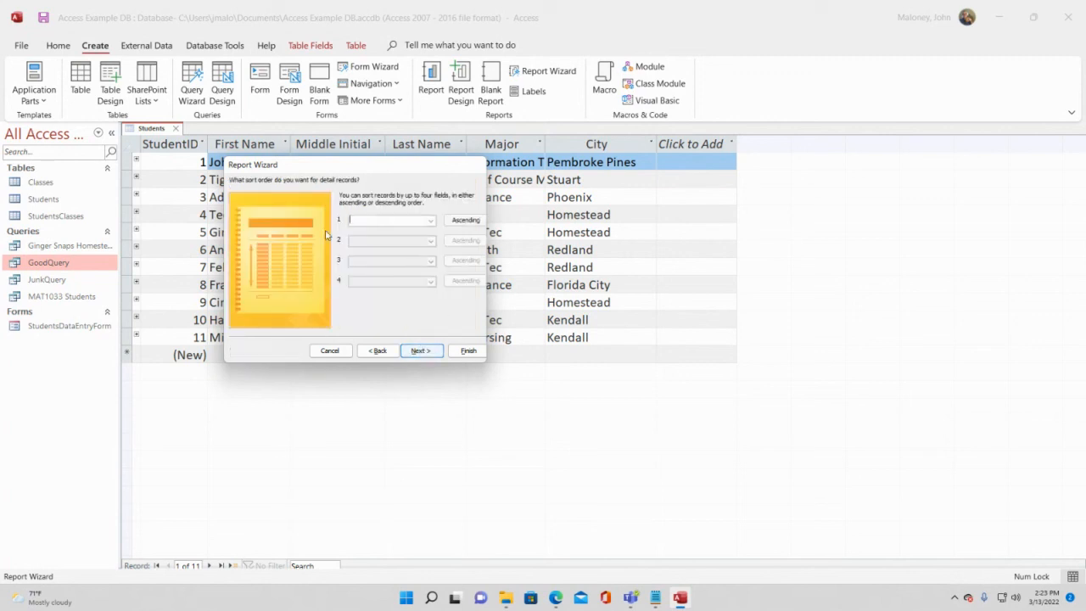
# Sort the report's detail records in ascending order by LName first and FName second
pyautogui.click(430, 222)
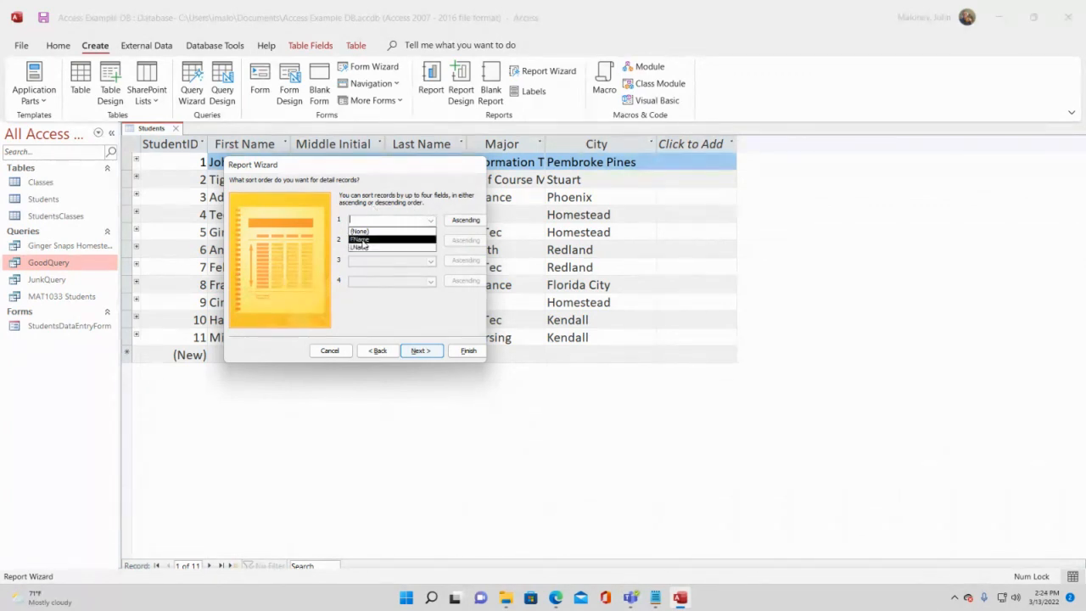
pyautogui.click(358, 241)
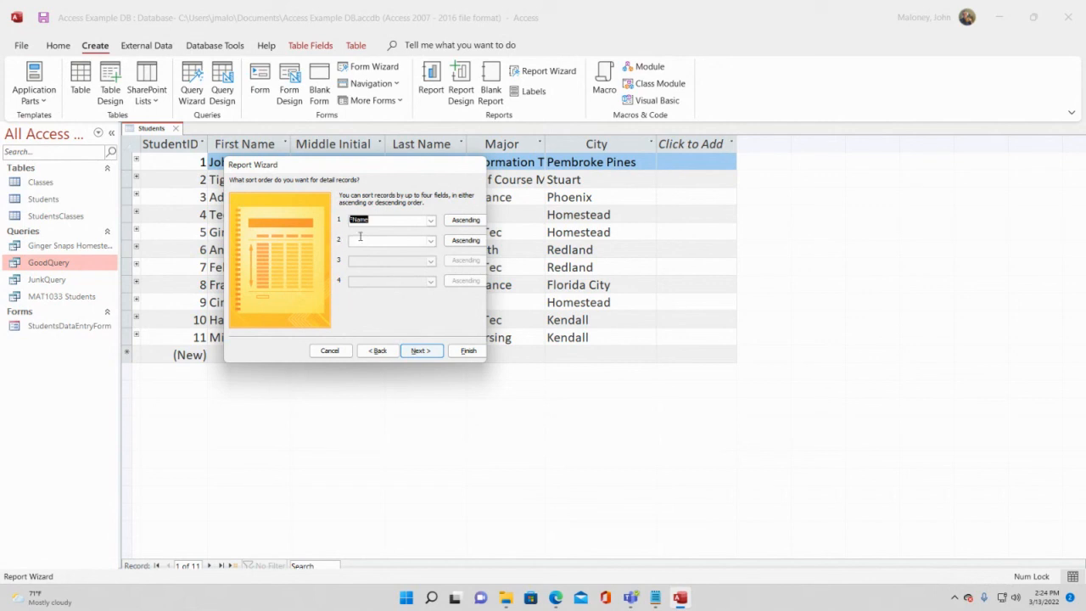
pyautogui.click(430, 220)
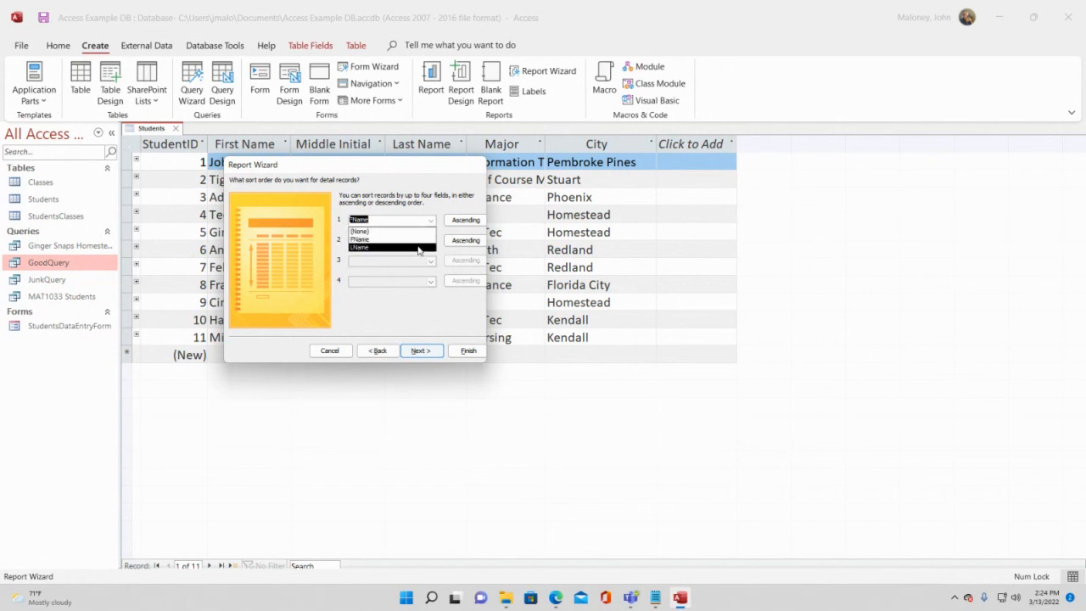
pyautogui.click(418, 248)
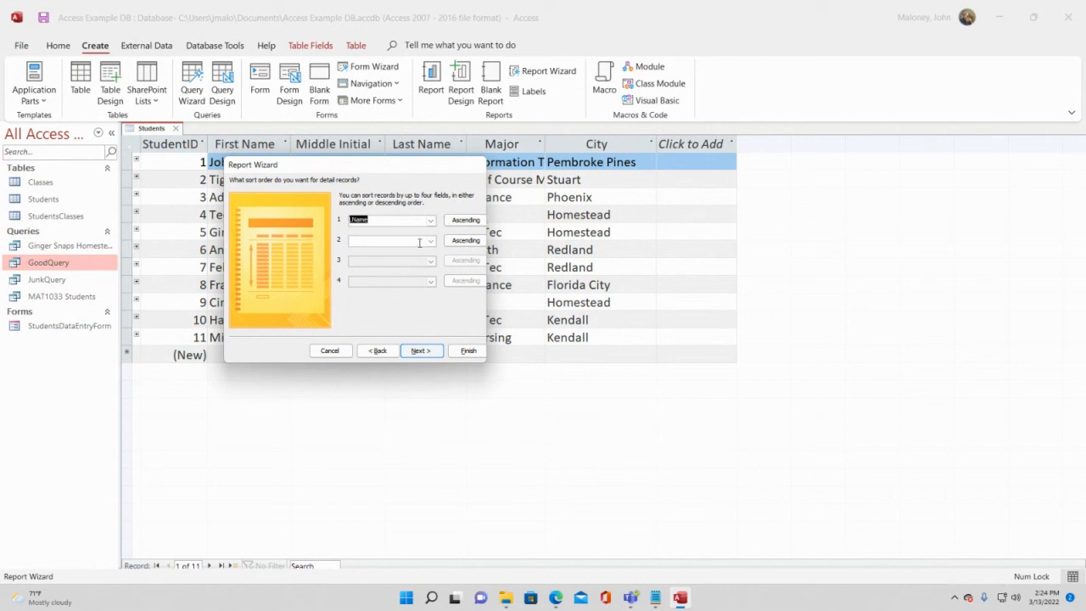
pyautogui.click(420, 242)
pyautogui.click(429, 242)
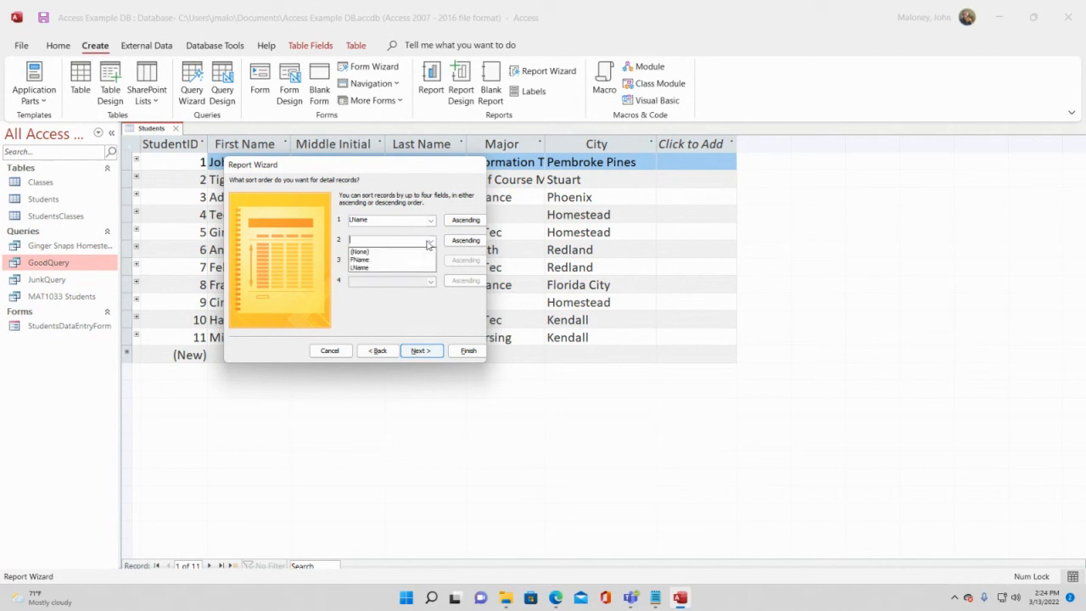
pyautogui.click(428, 258)
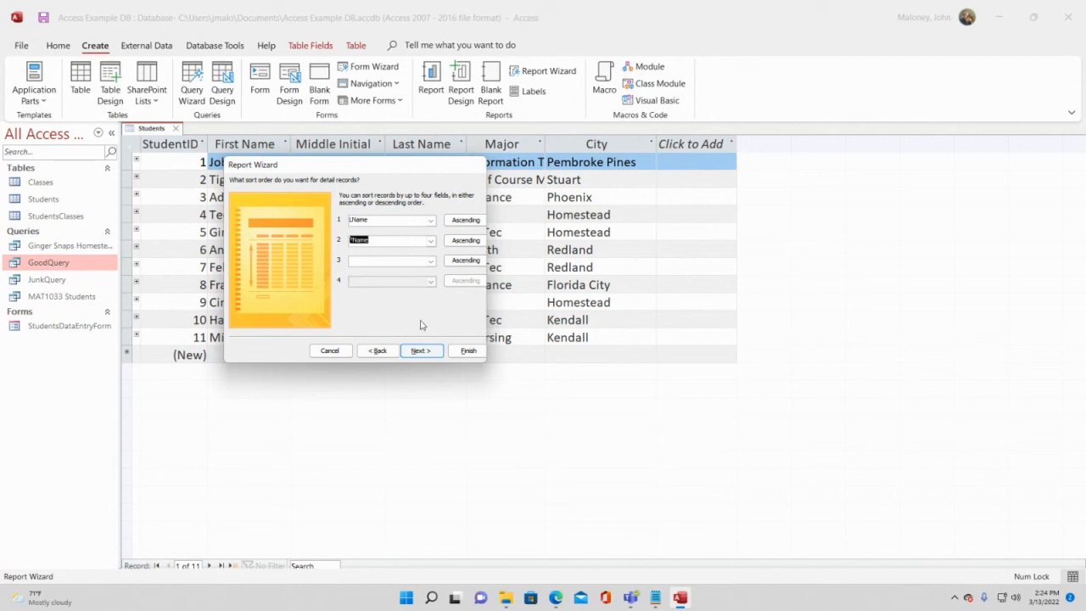
pyautogui.click(425, 350)
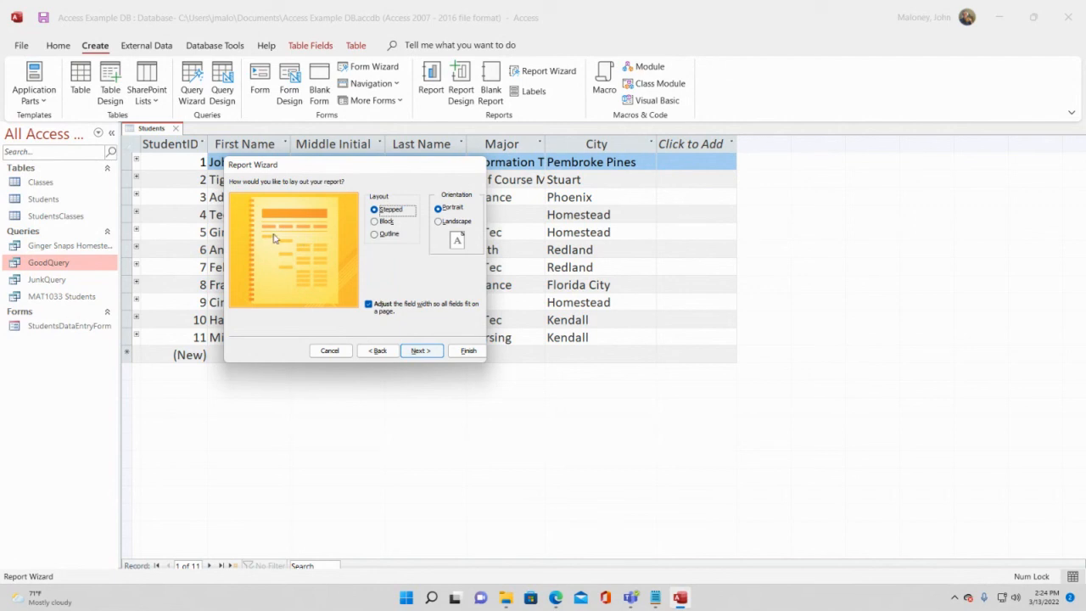
# Compare the Block and Outline report layouts, and keep the Stepped layout in portrait orientation
pyautogui.click(375, 222)
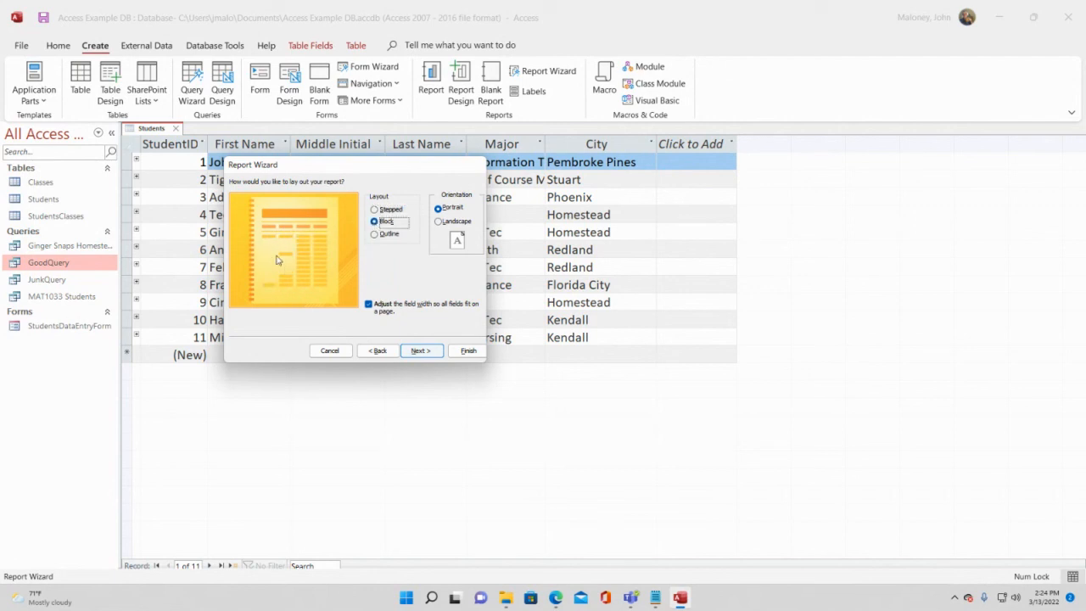
pyautogui.click(377, 235)
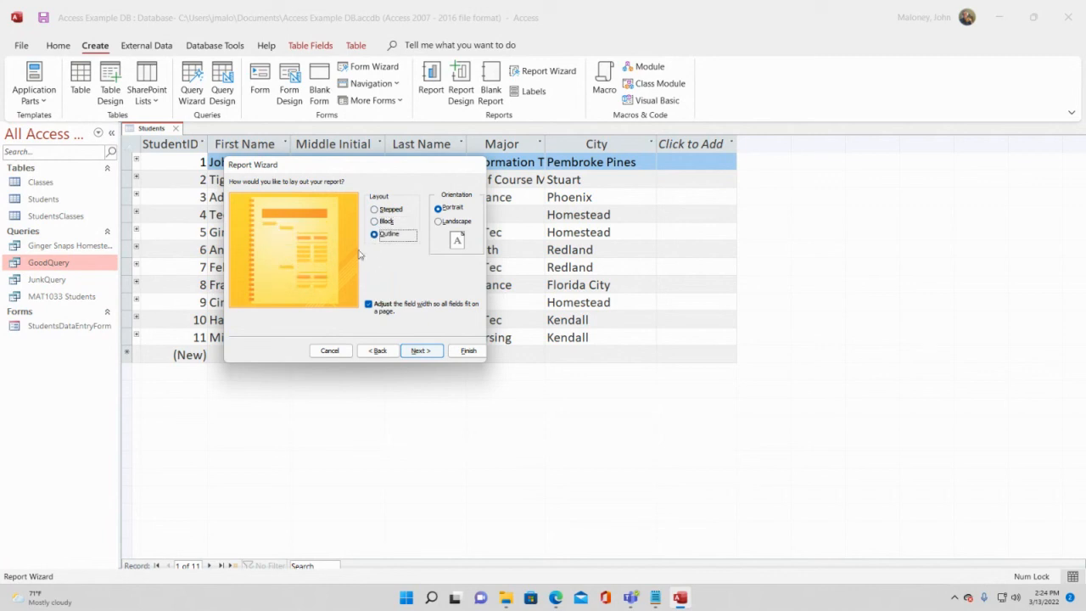
pyautogui.click(375, 209)
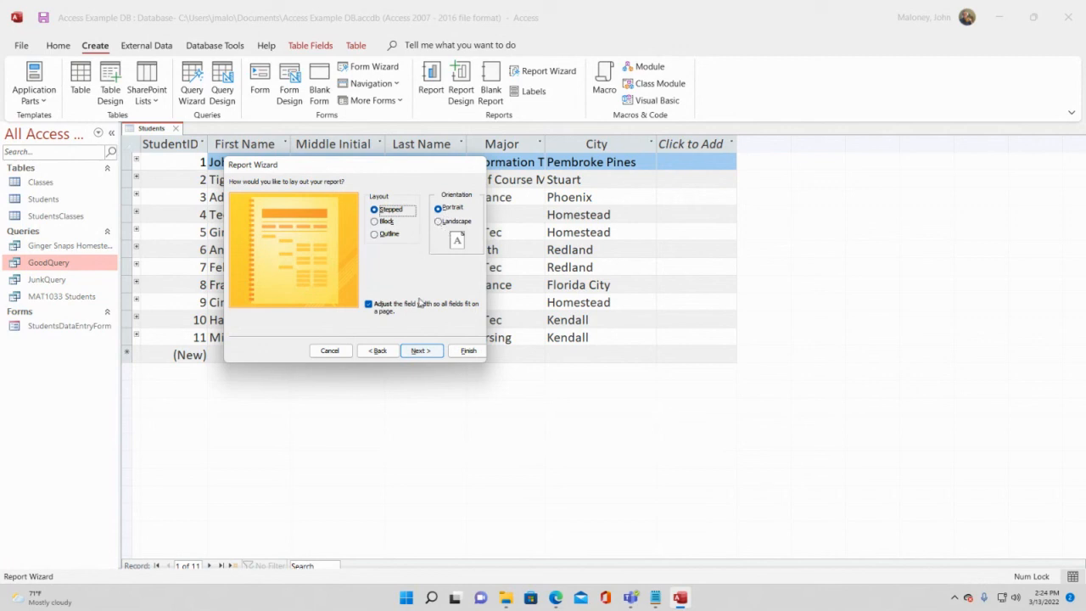
pyautogui.click(422, 351)
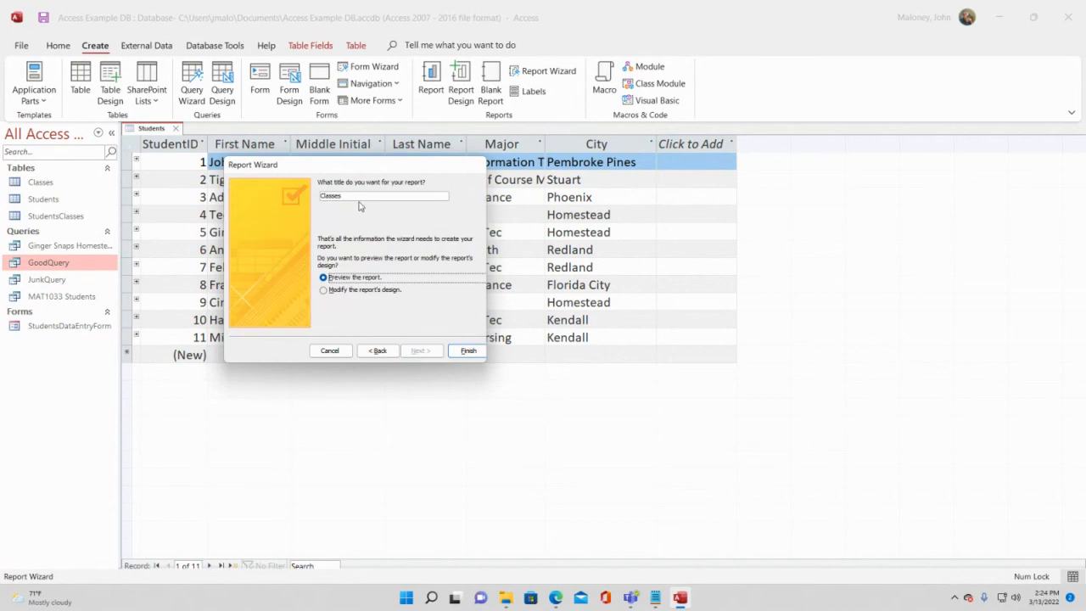
# Title the report Students Taking Classes - March 2022 and finish the wizard with a preview of the report
pyautogui.click(353, 197)
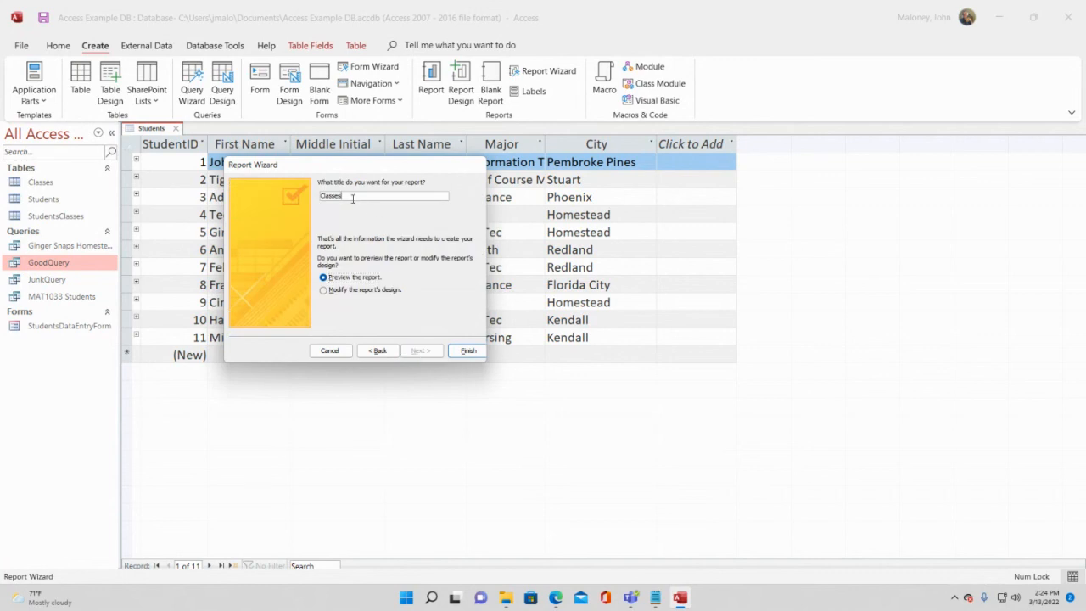
pyautogui.press('BackSpace')
pyautogui.press('BackSpace')
pyautogui.press('BackSpace')
pyautogui.press('BackSpace')
pyautogui.press('BackSpace')
pyautogui.press('BackSpace')
pyautogui.write('Students Taking C')
pyautogui.click(468, 351)
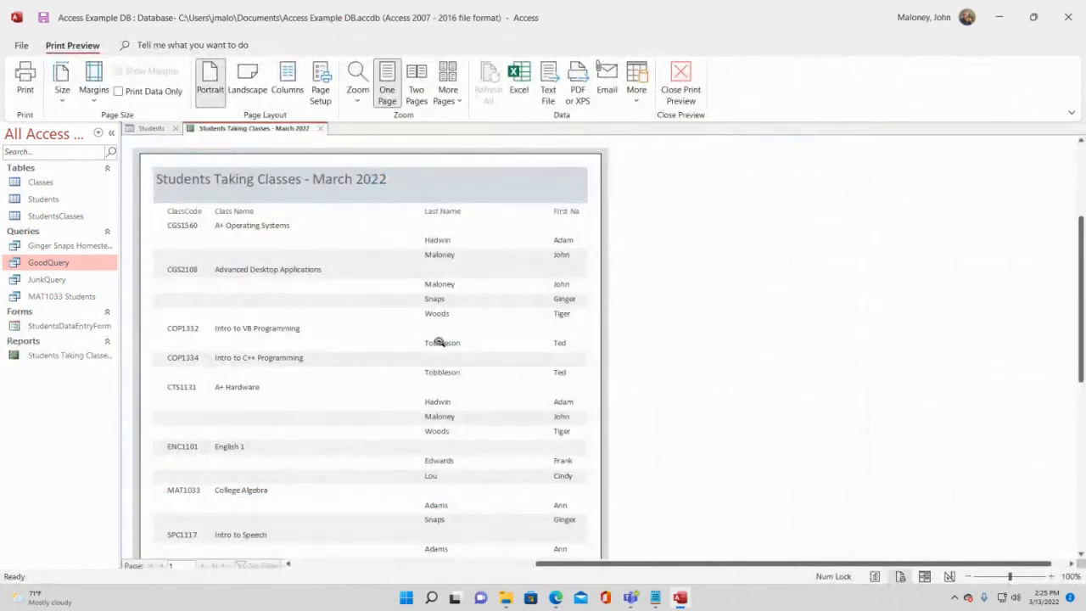
# Examine the report preview for the classes and the students listed under each one
pyautogui.scroll(-1, 292, 241)
pyautogui.scroll(-2, 297, 245)
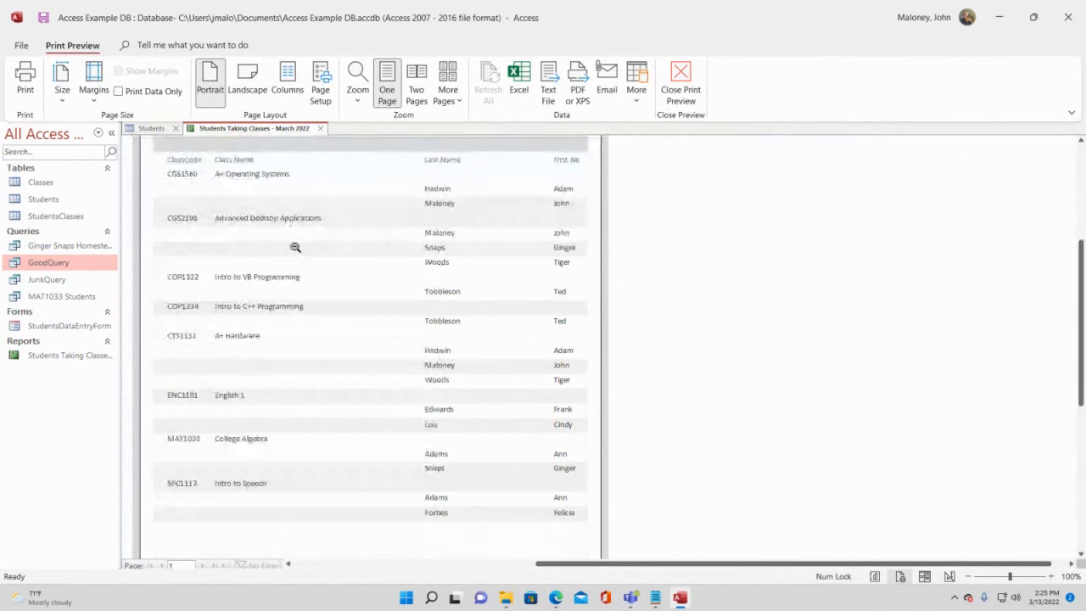
pyautogui.scroll(2, 327, 281)
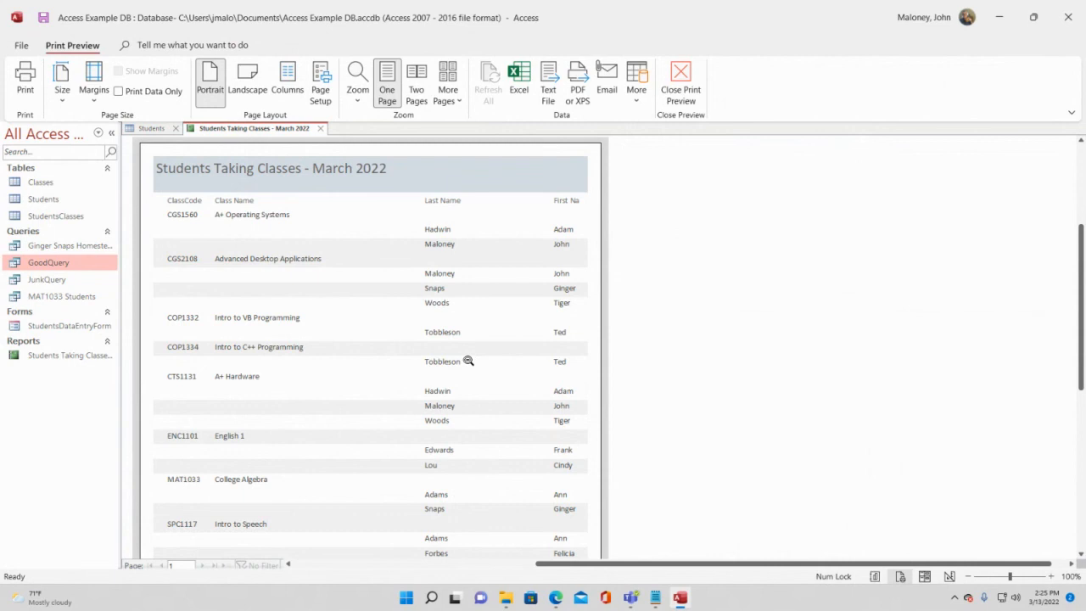
pyautogui.scroll(-1, 275, 247)
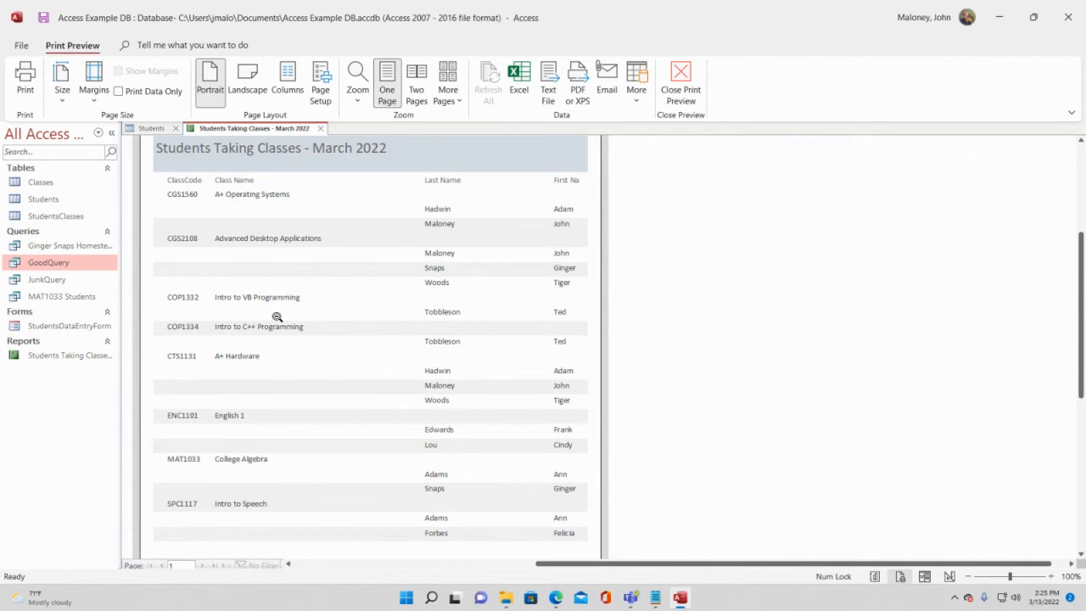
pyautogui.scroll(-1, 277, 317)
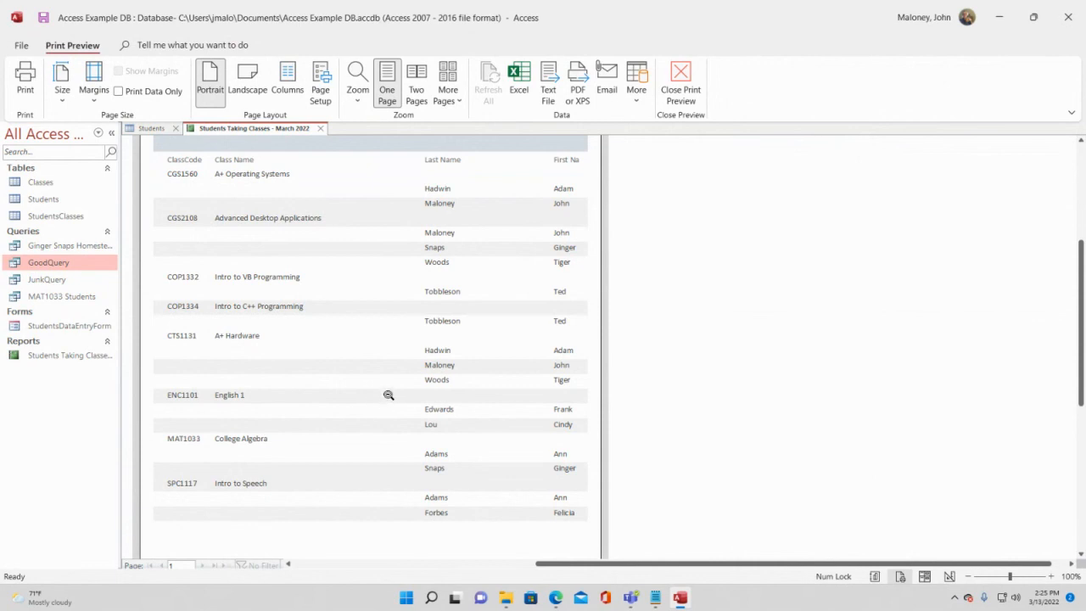
pyautogui.scroll(-1, 376, 412)
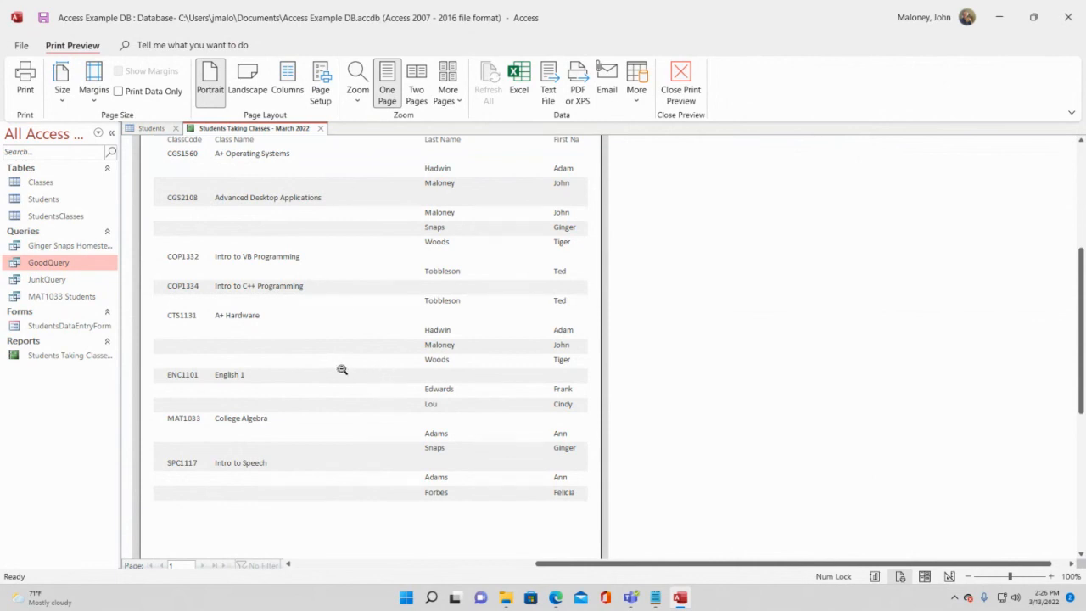
pyautogui.scroll(2, 340, 376)
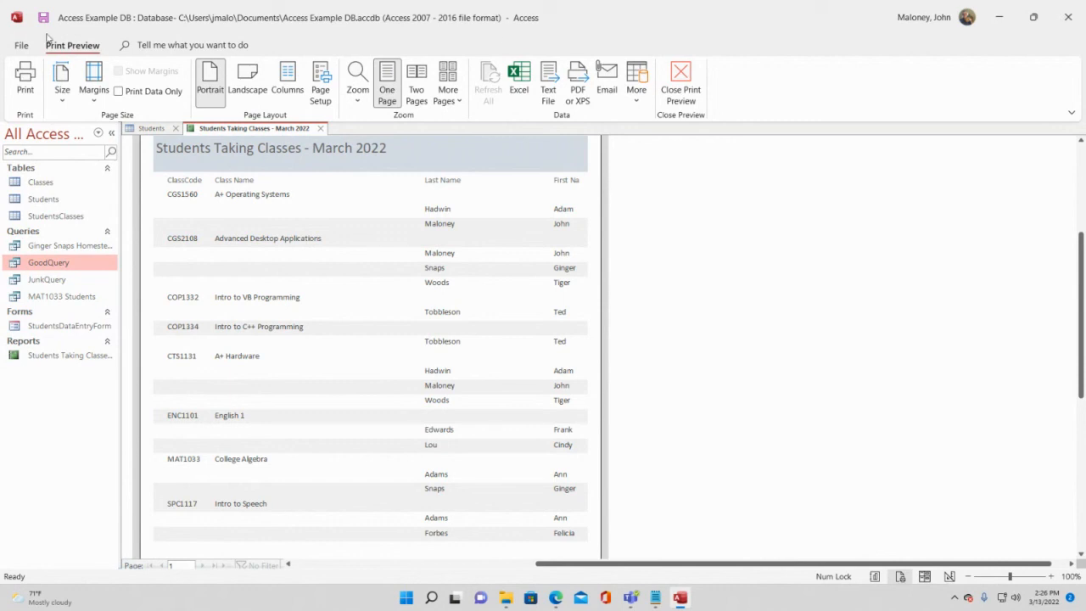
# Close Access, switch to the MS Access Overview Video session in Bb Collaborate and open its session menu
pyautogui.click(1067, 23)
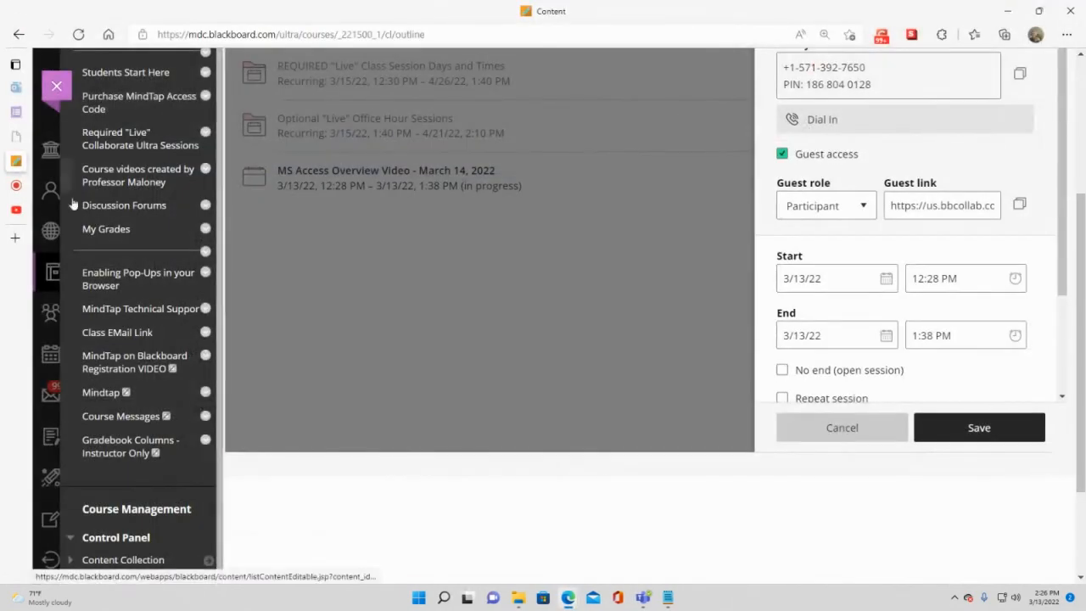
pyautogui.moveTo(22, 189)
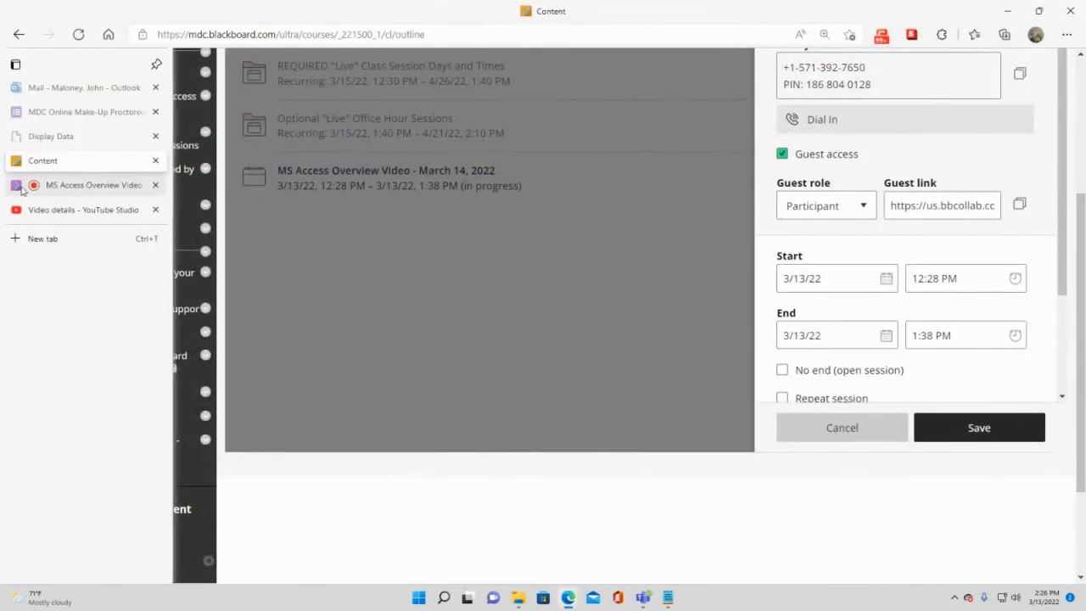
pyautogui.click(75, 185)
pyautogui.click(59, 75)
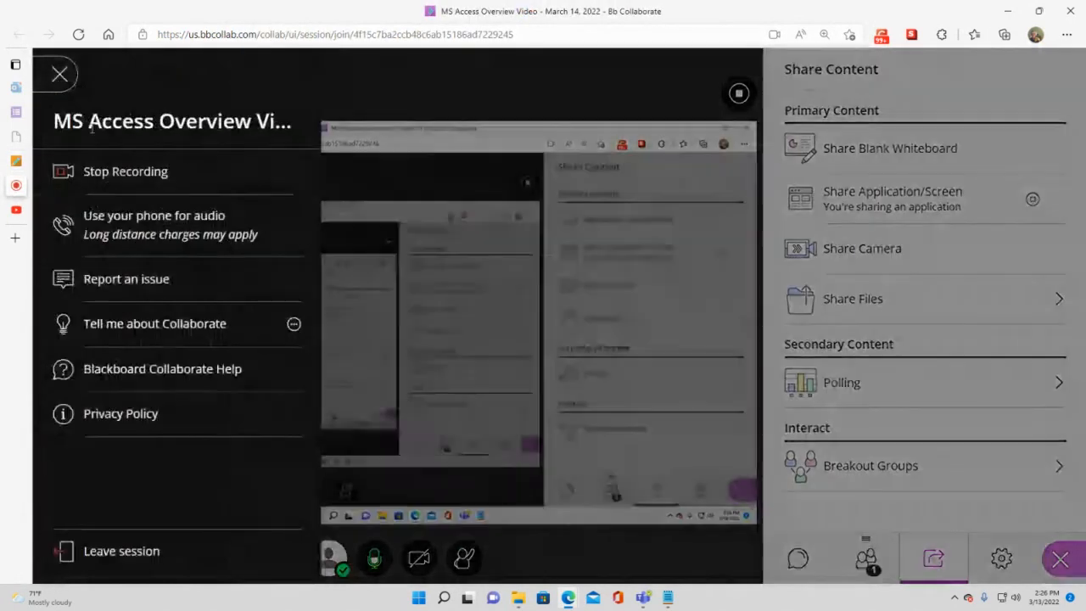